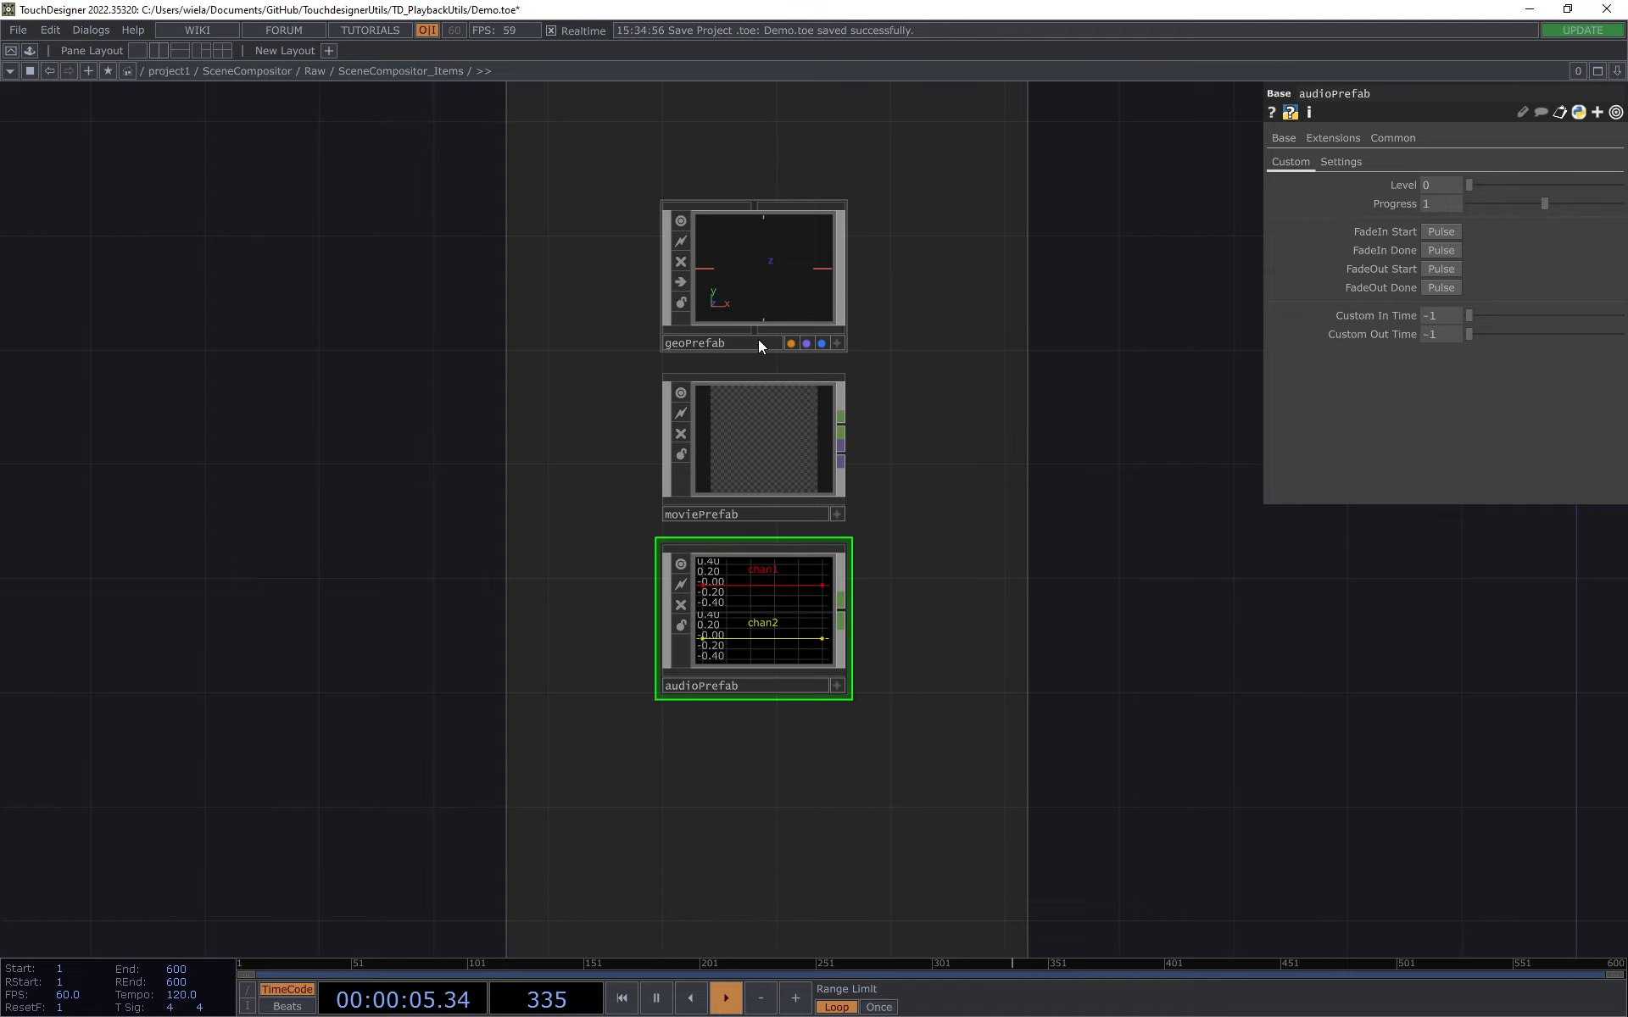
Step: Enter the geoPrefab component and inspect the expression on fitOutsideGeo's Alpha parameter
click(819, 297)
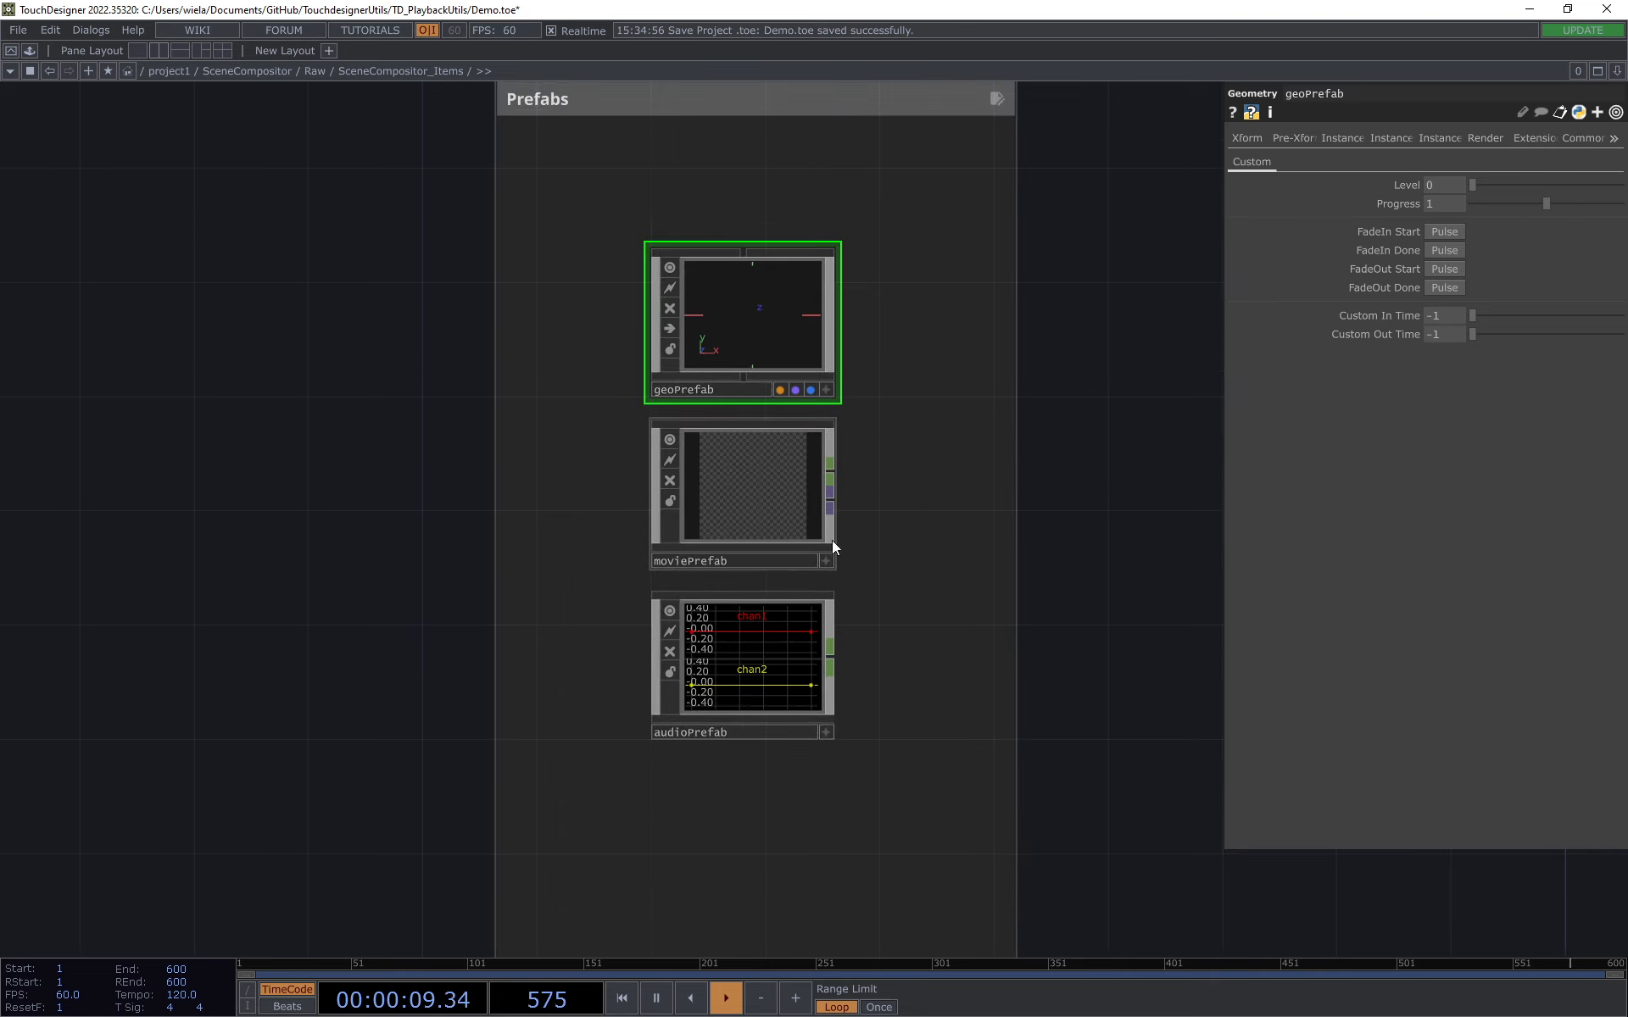
drag(1070, 480, 1070, 508)
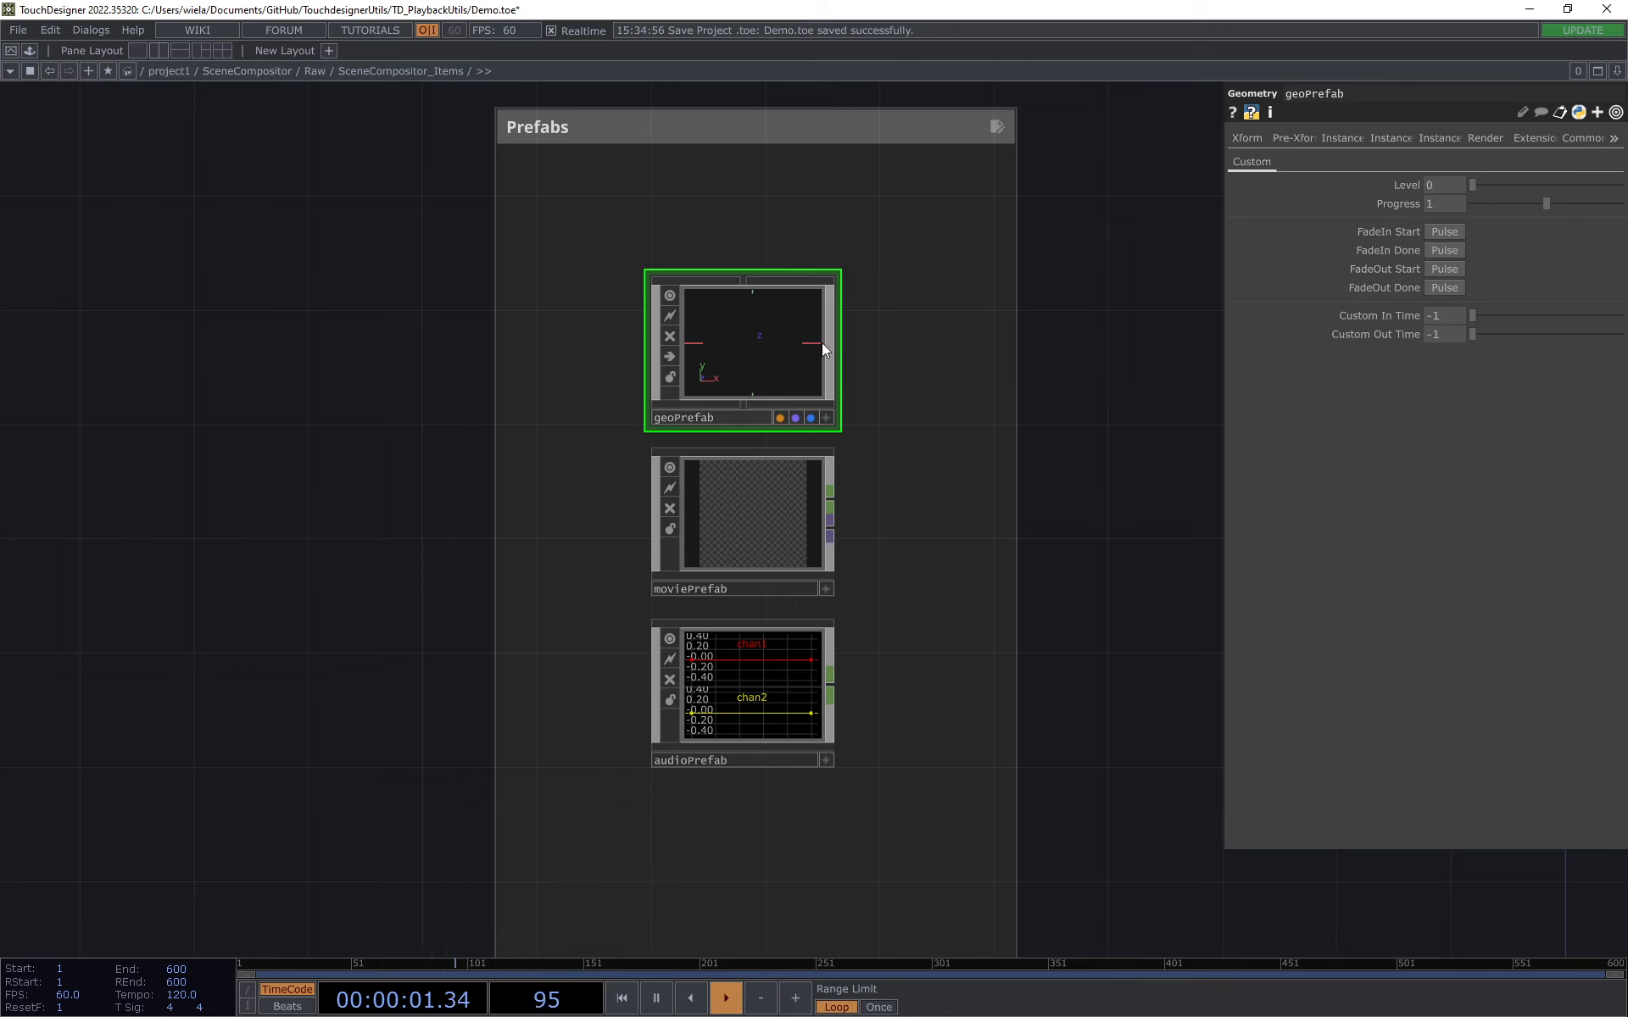
key(i)
drag(818, 365, 754, 412)
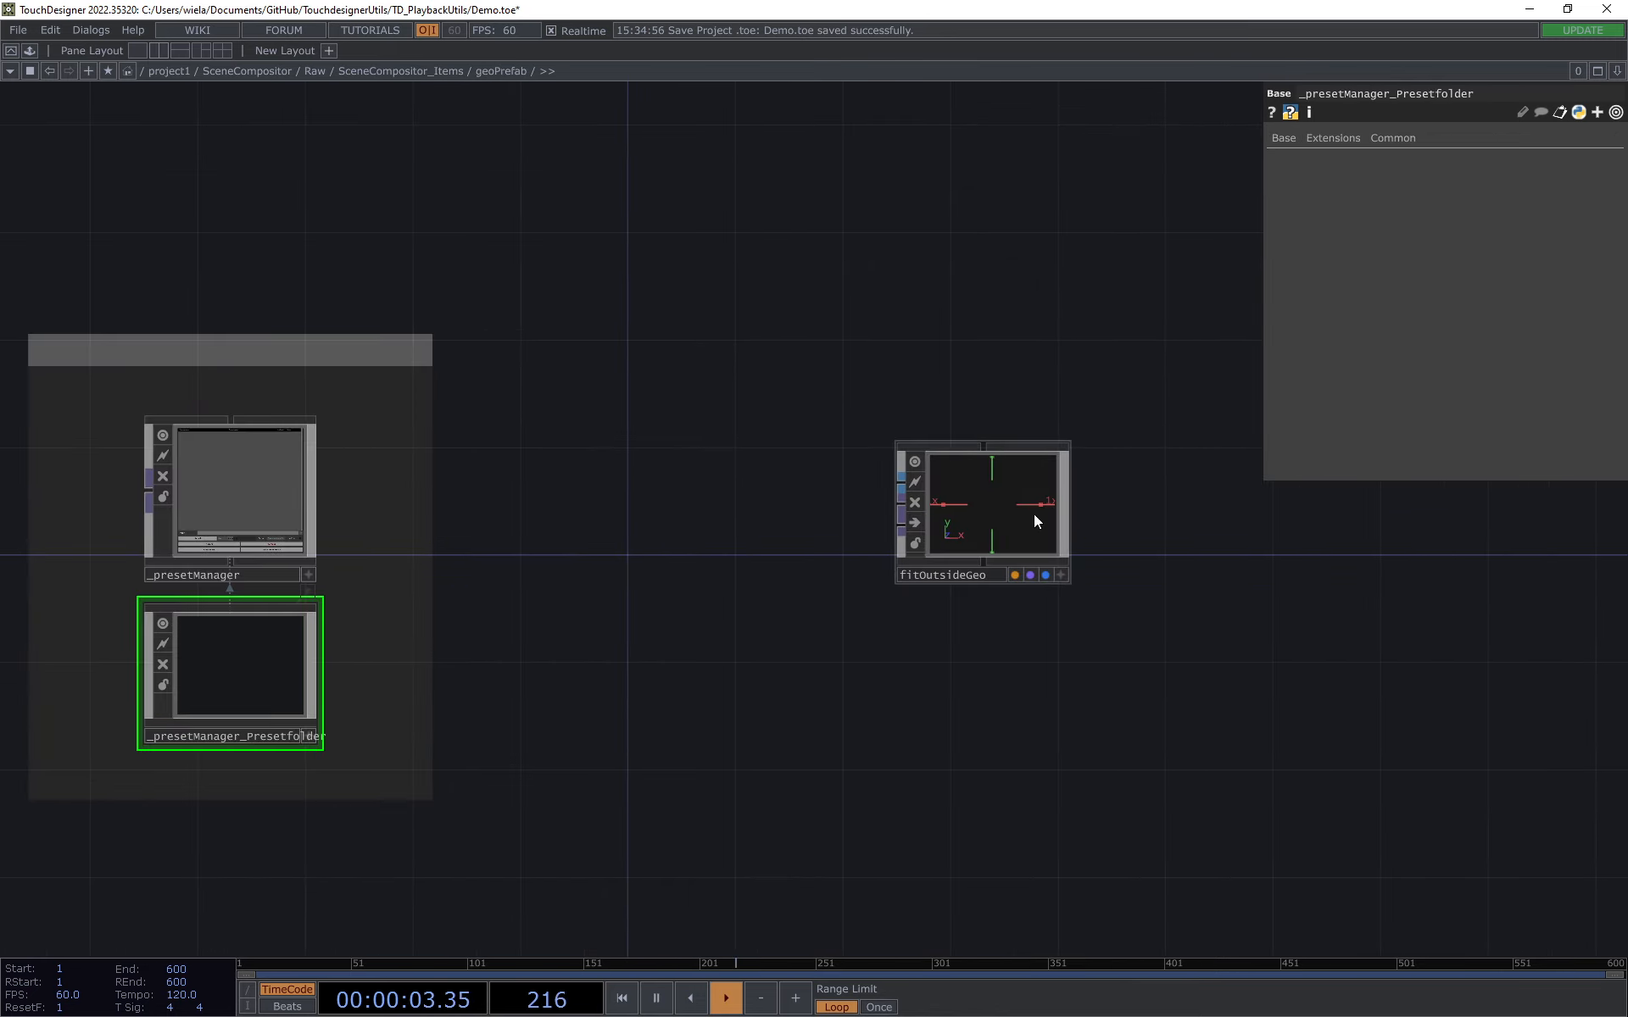
click(1034, 513)
click(1347, 363)
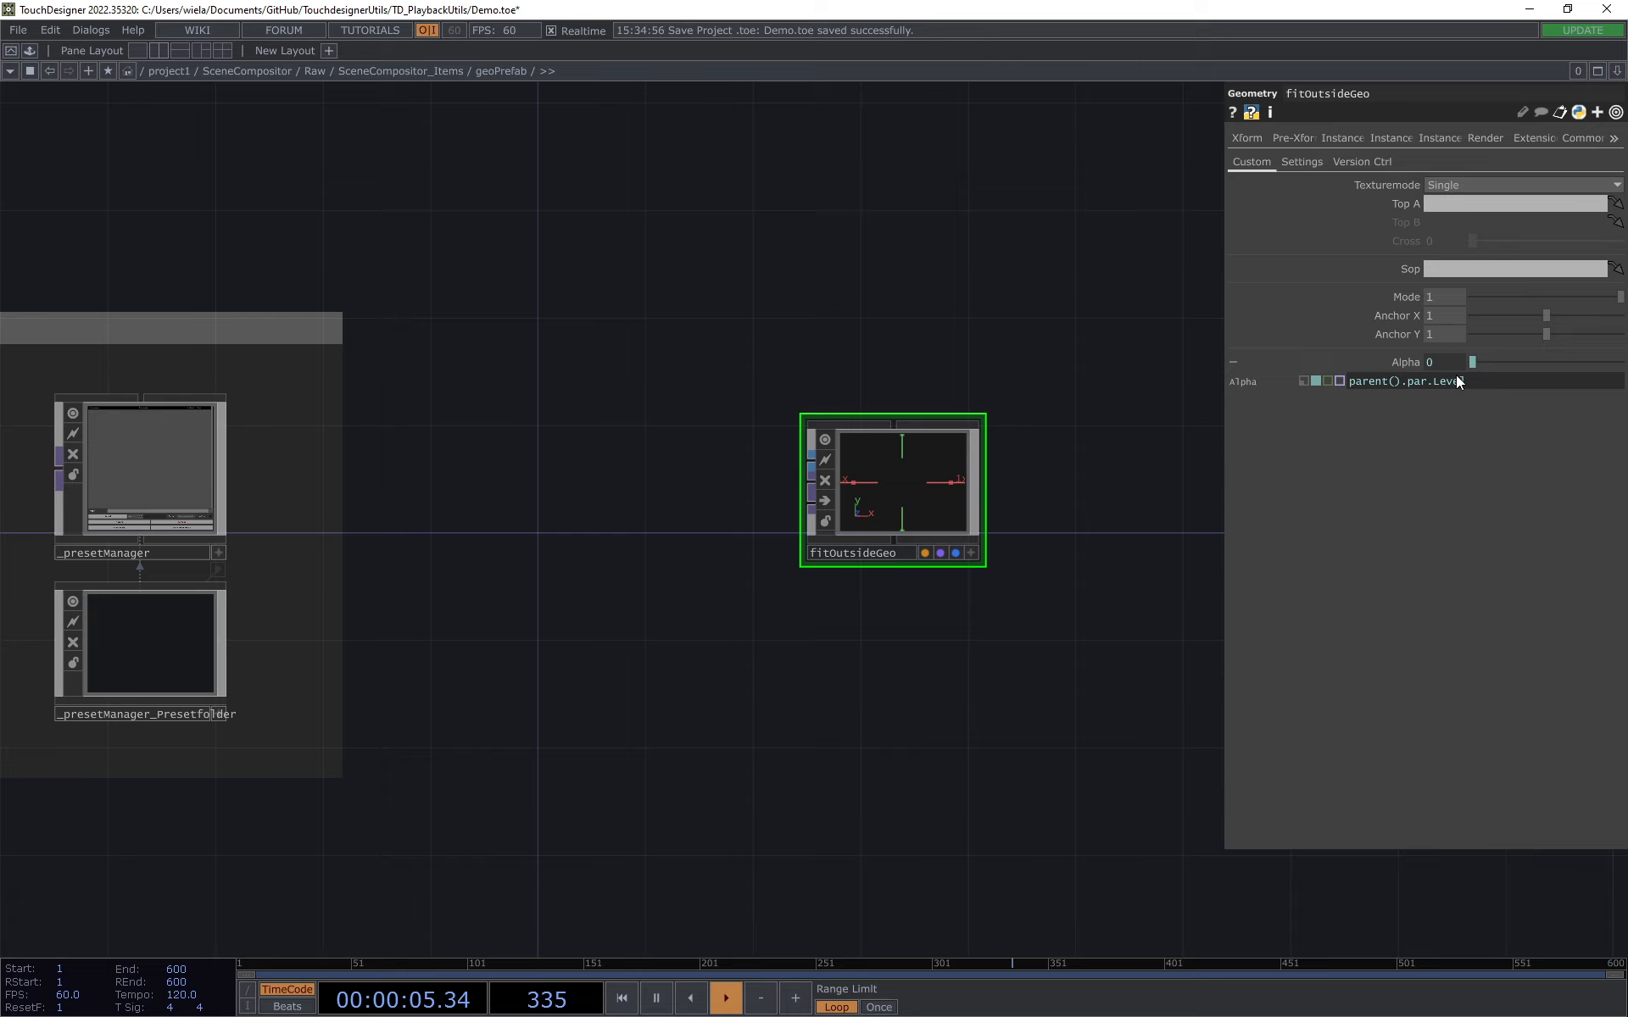
Step: Return to the SceneCompositor_Items network and review geoPrefab's custom Level and Progress parameters
right_click(496, 76)
click(548, 23)
click(435, 74)
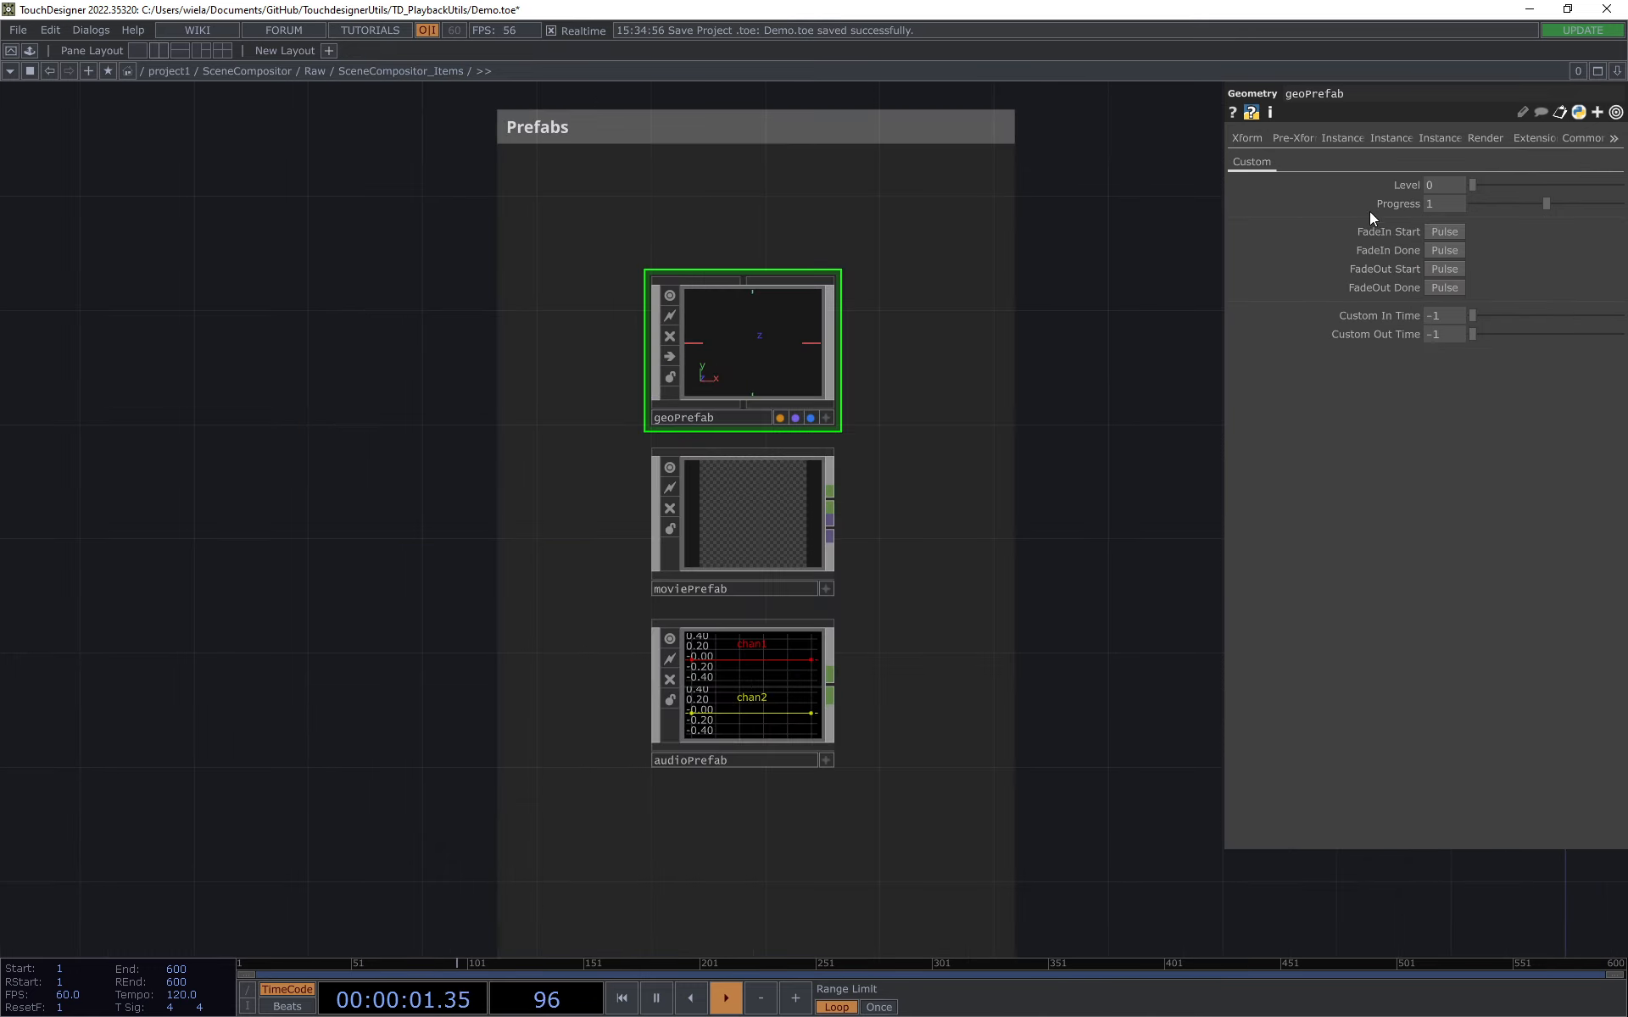
drag(1483, 181, 1233, 207)
Step: Enter moviePrefab and examine the expressions on moviefilein1's Play and Cue Pulse parameters
double_click(749, 472)
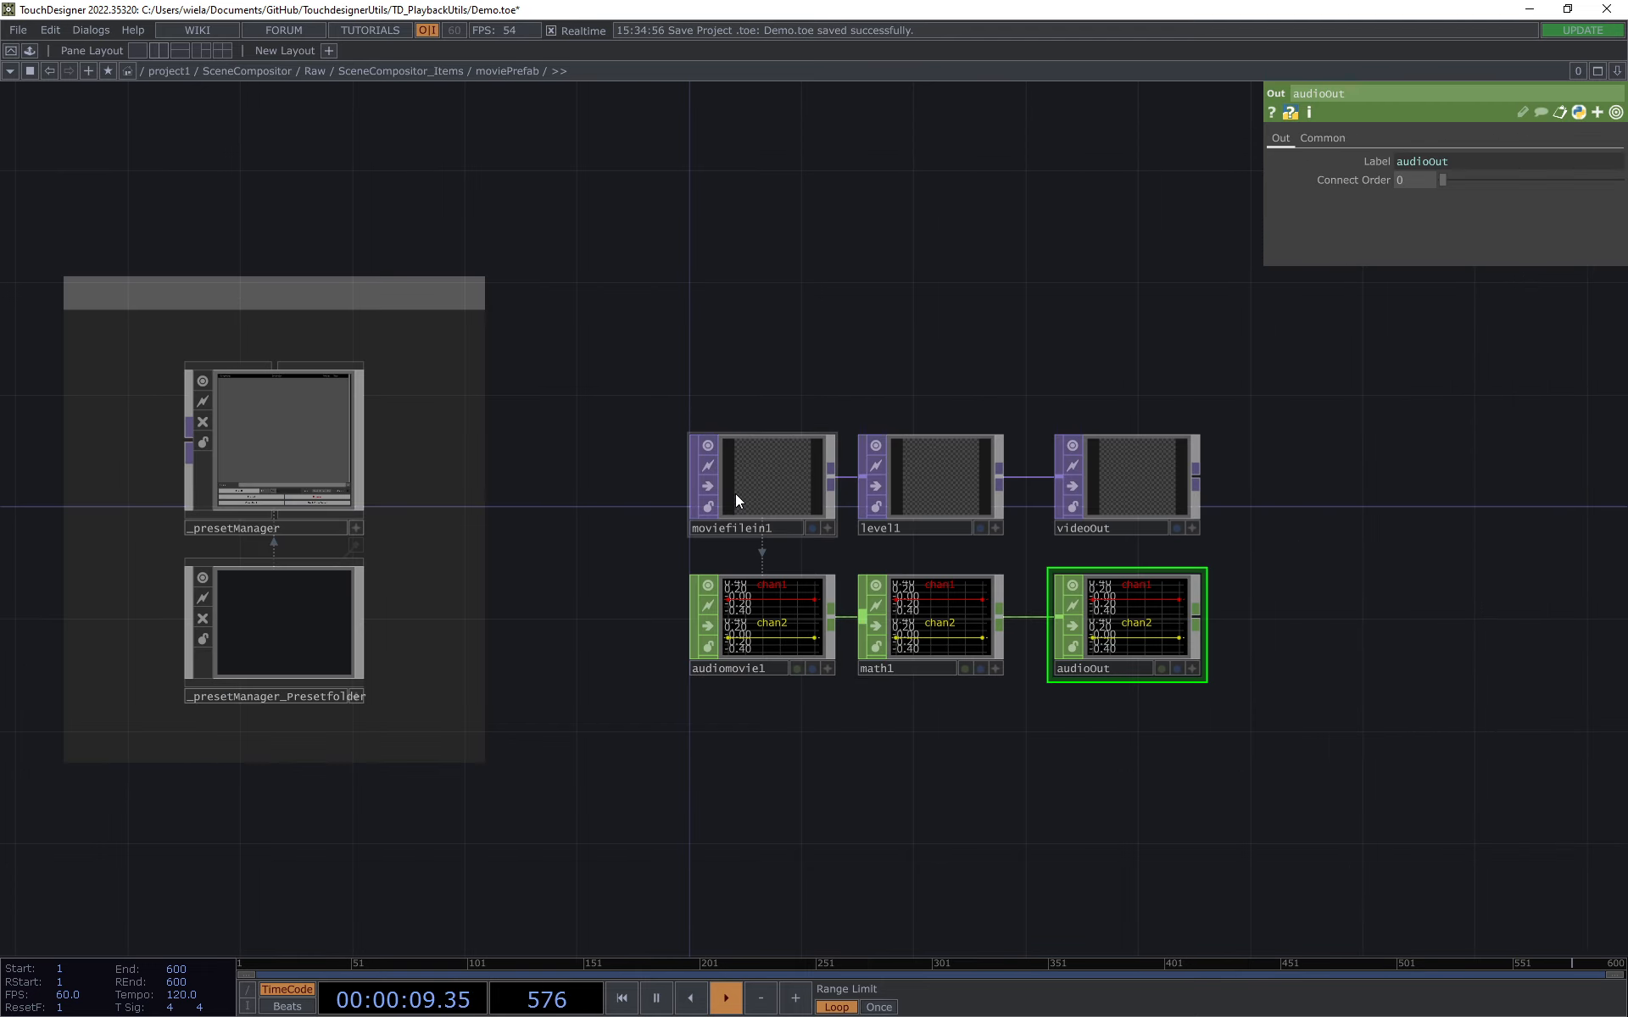
click(735, 500)
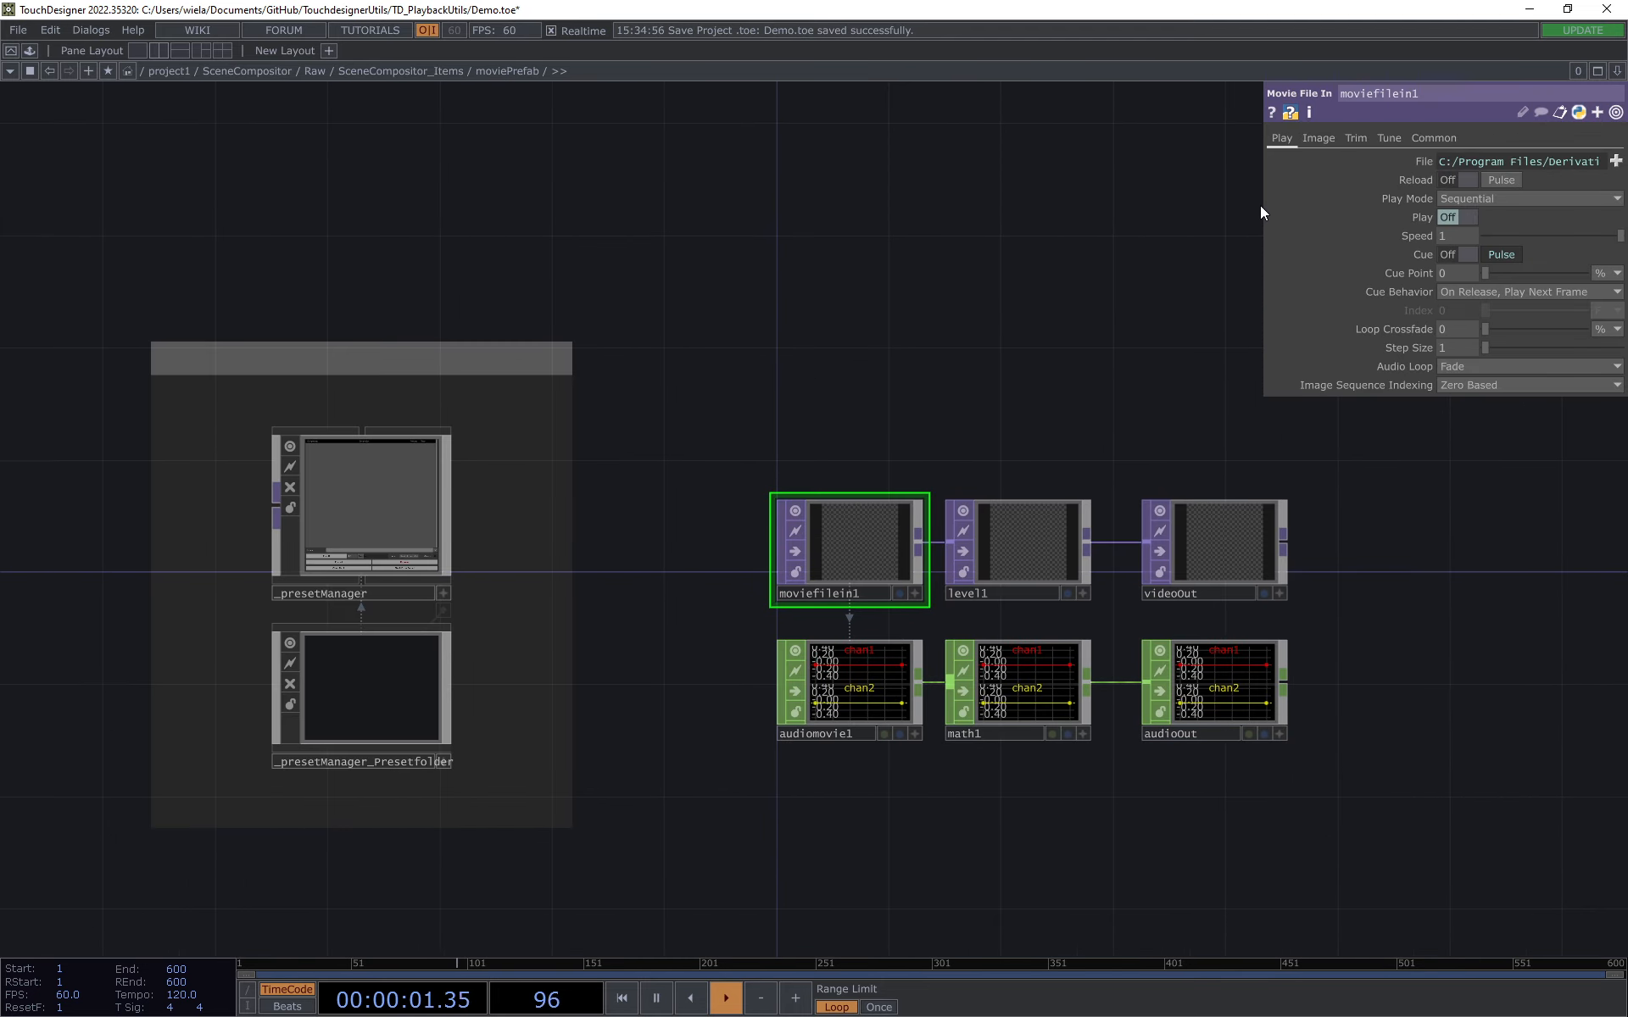
drag(1262, 208, 1049, 210)
click(1199, 218)
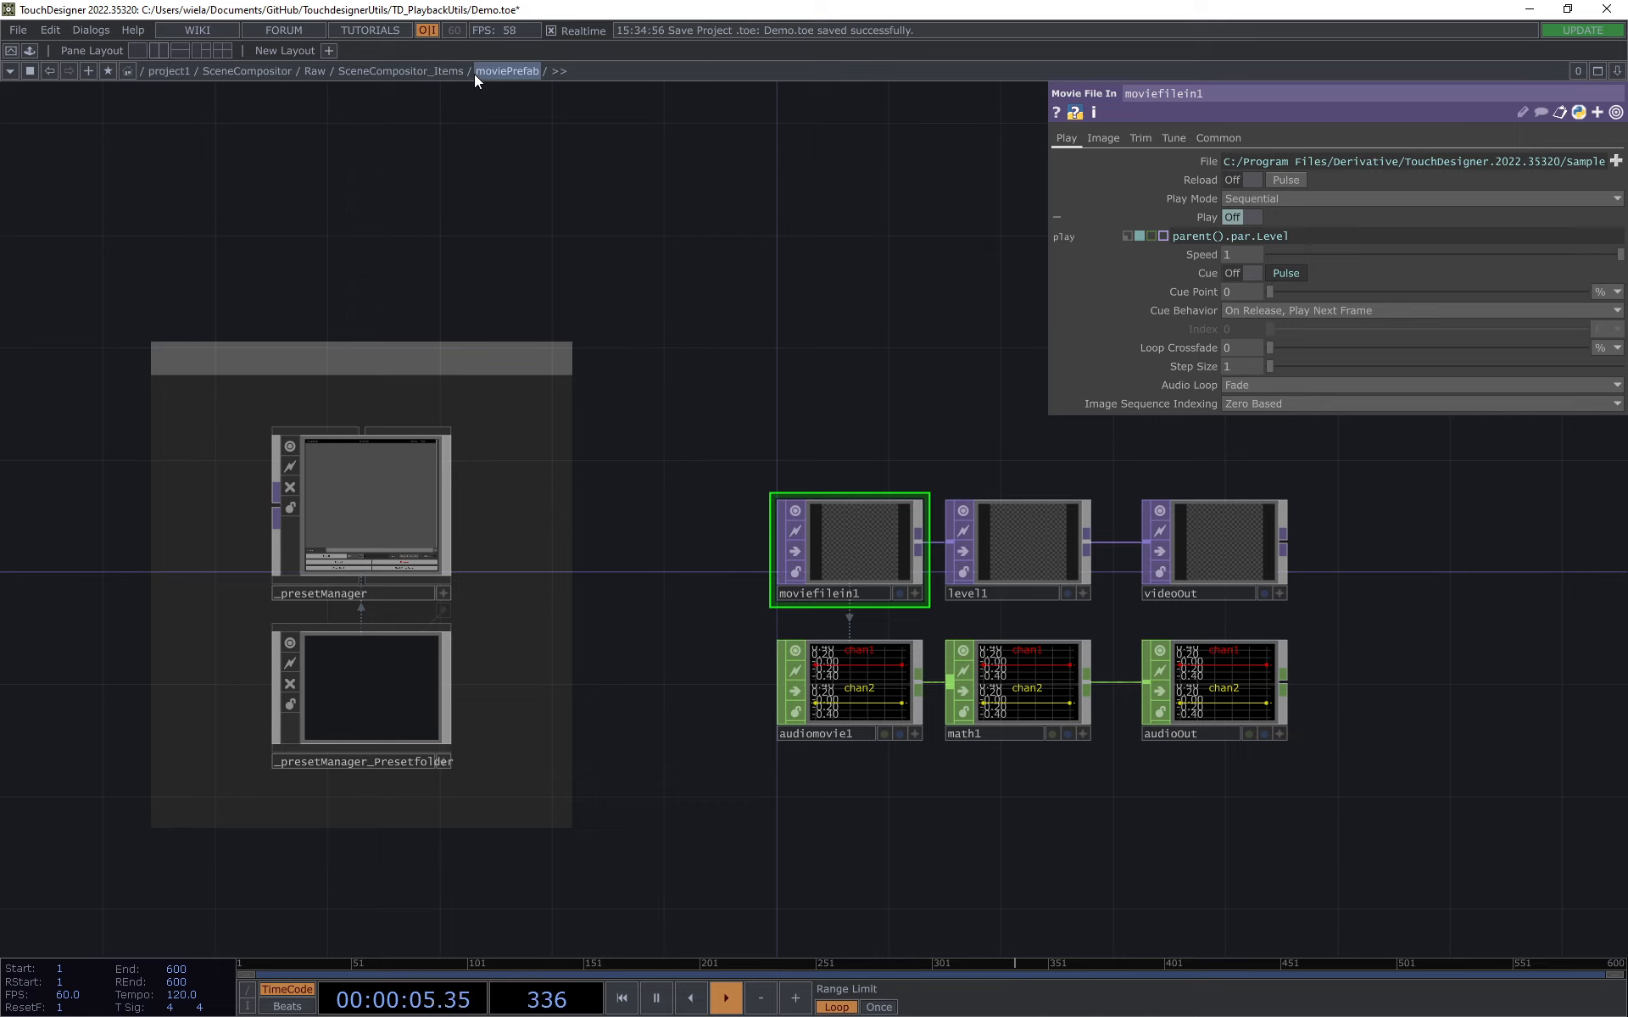
click(1209, 275)
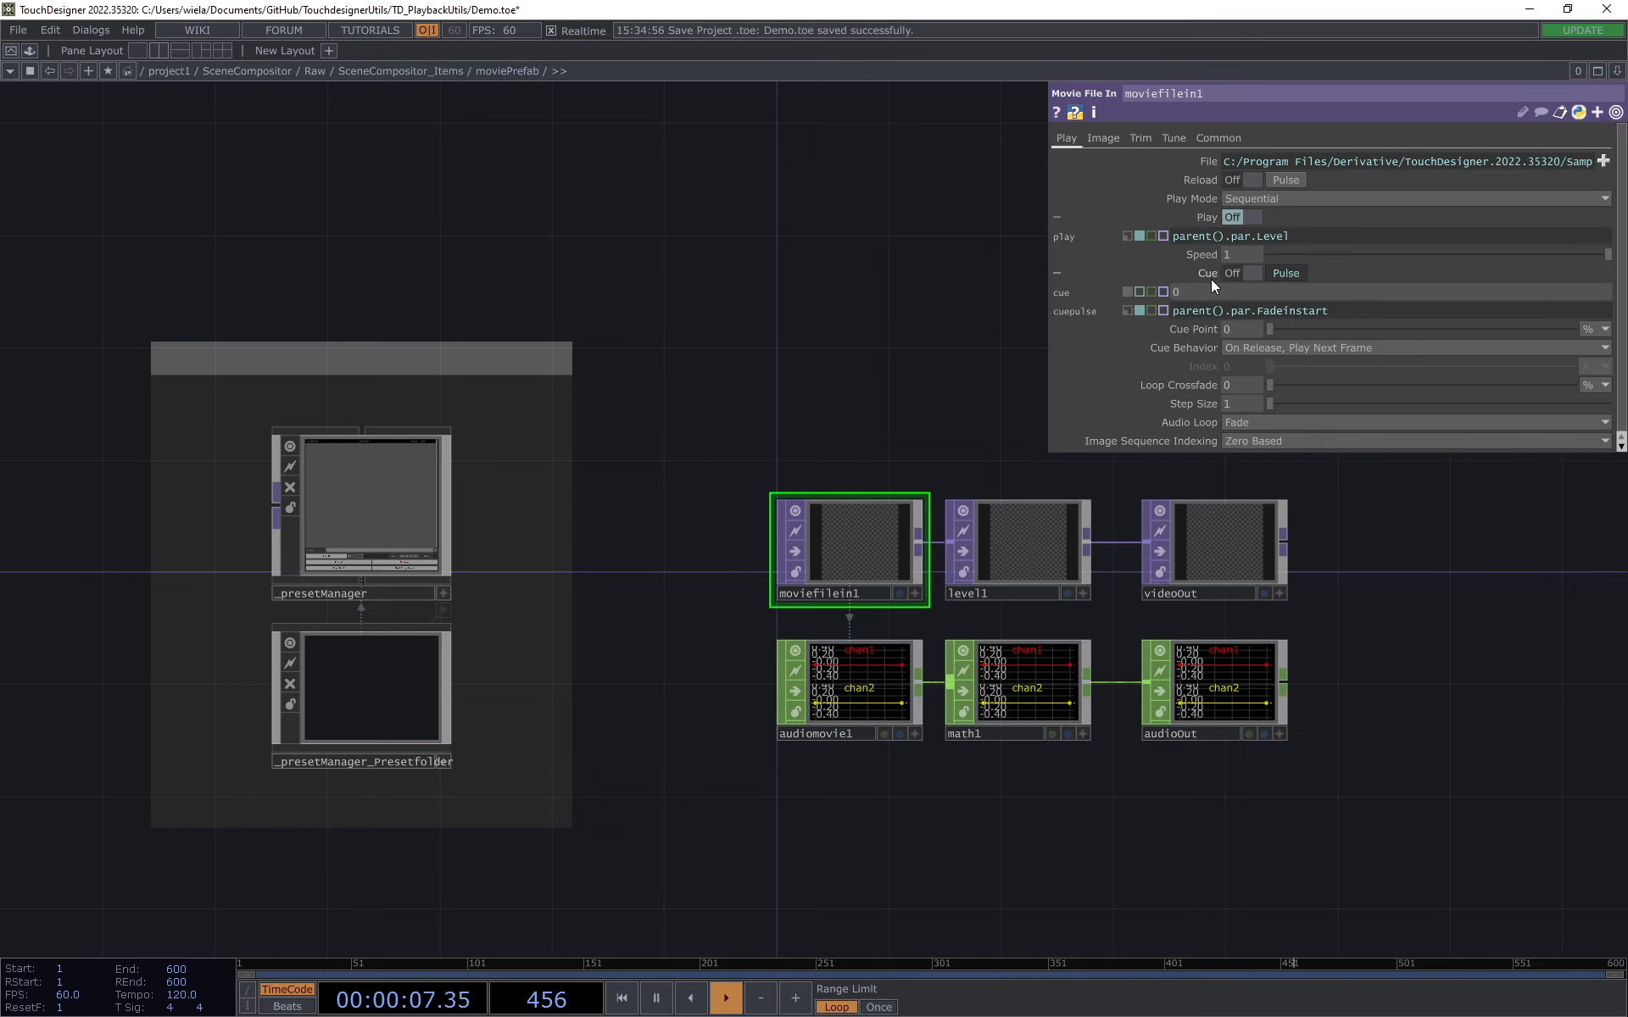
click(1342, 314)
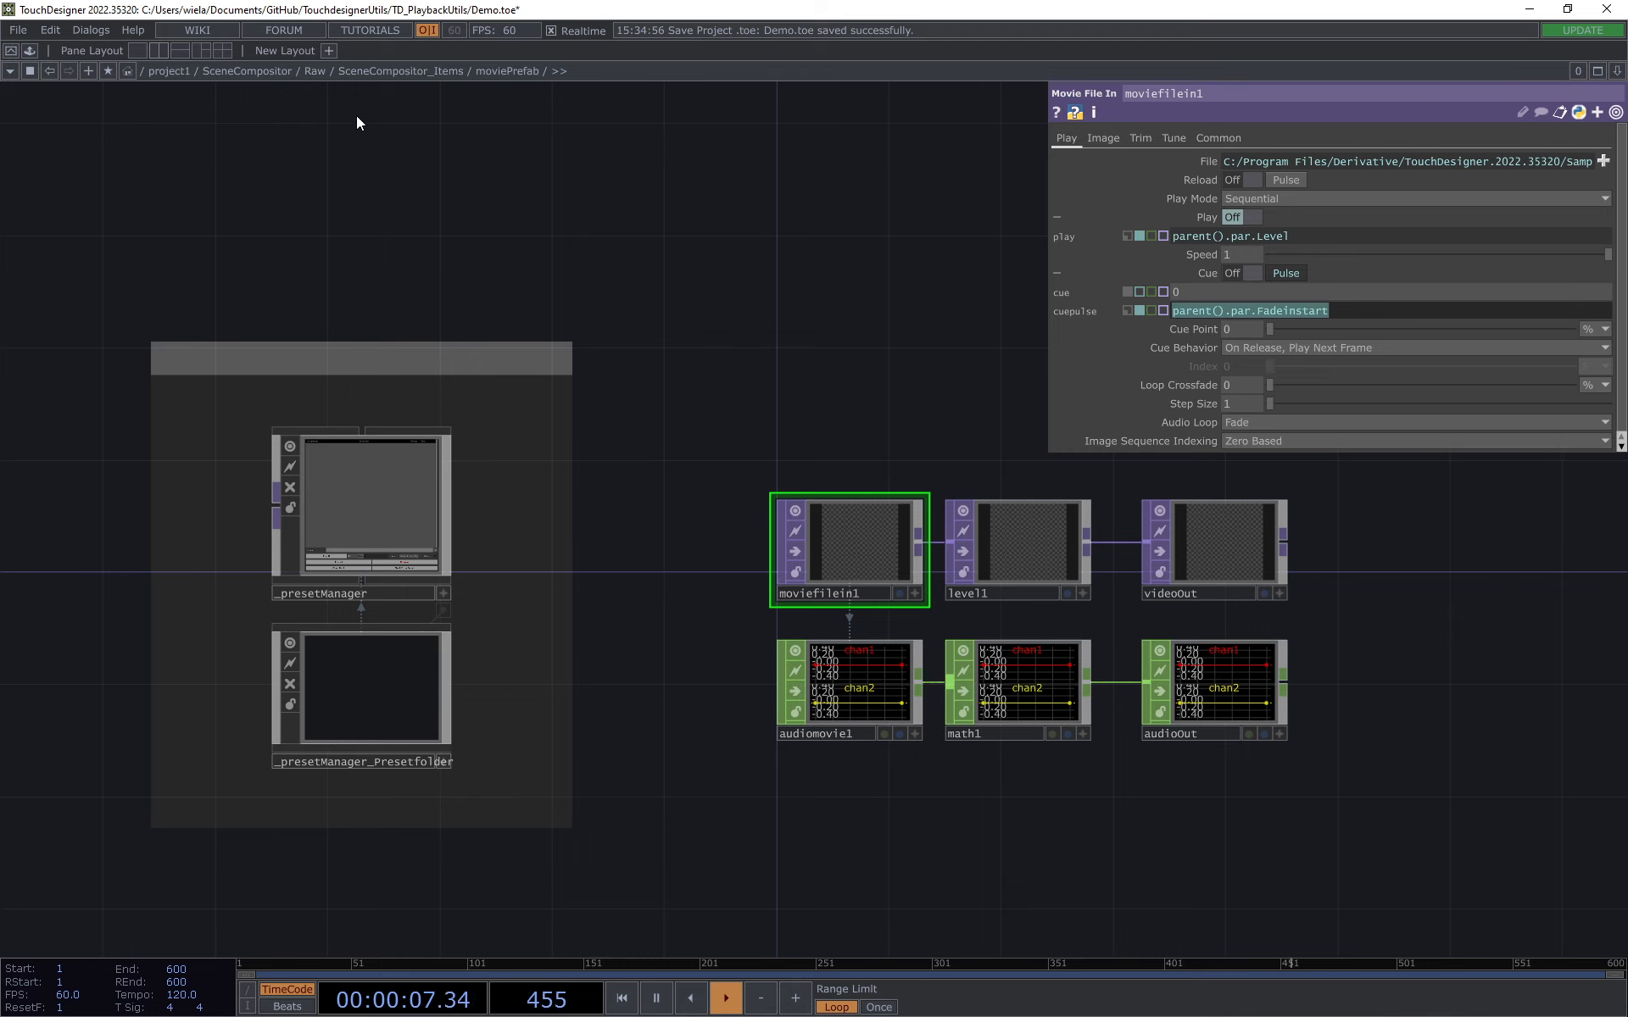
Step: Return to SceneCompositor_Items and test moviePrefab's playback by raising its Level to 1 and lowering it back to 0
click(399, 70)
scroll(715, 476, up, 5)
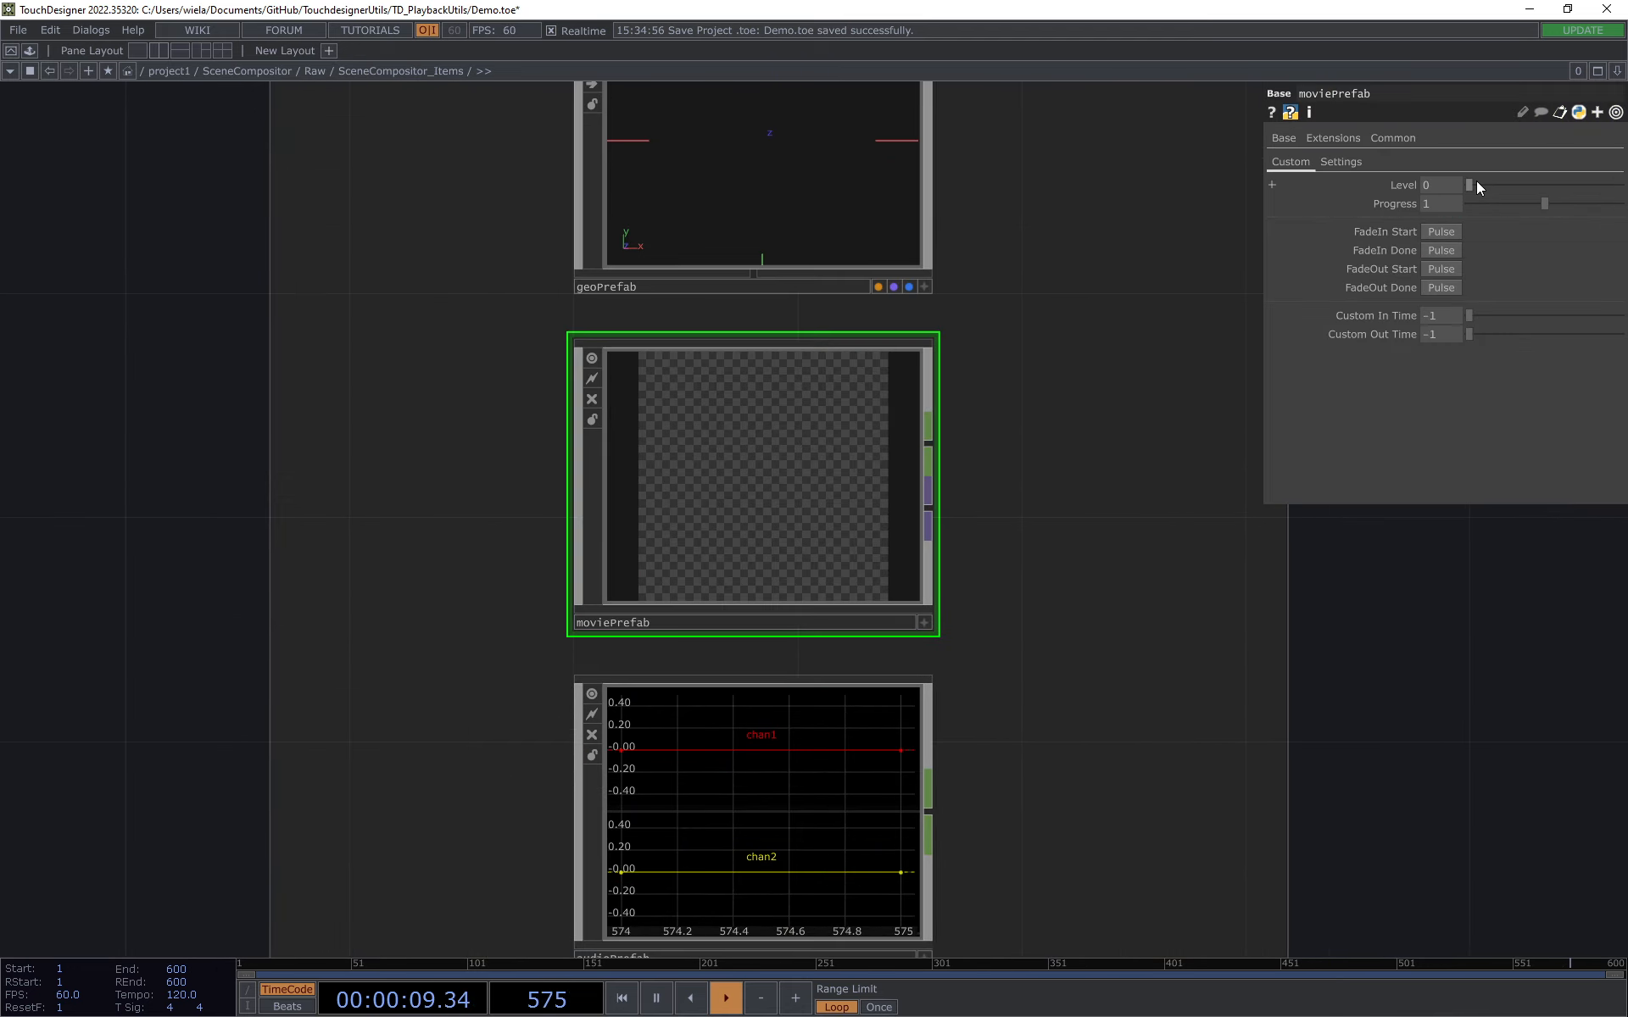
middle_drag(1447, 183, 1245, 218)
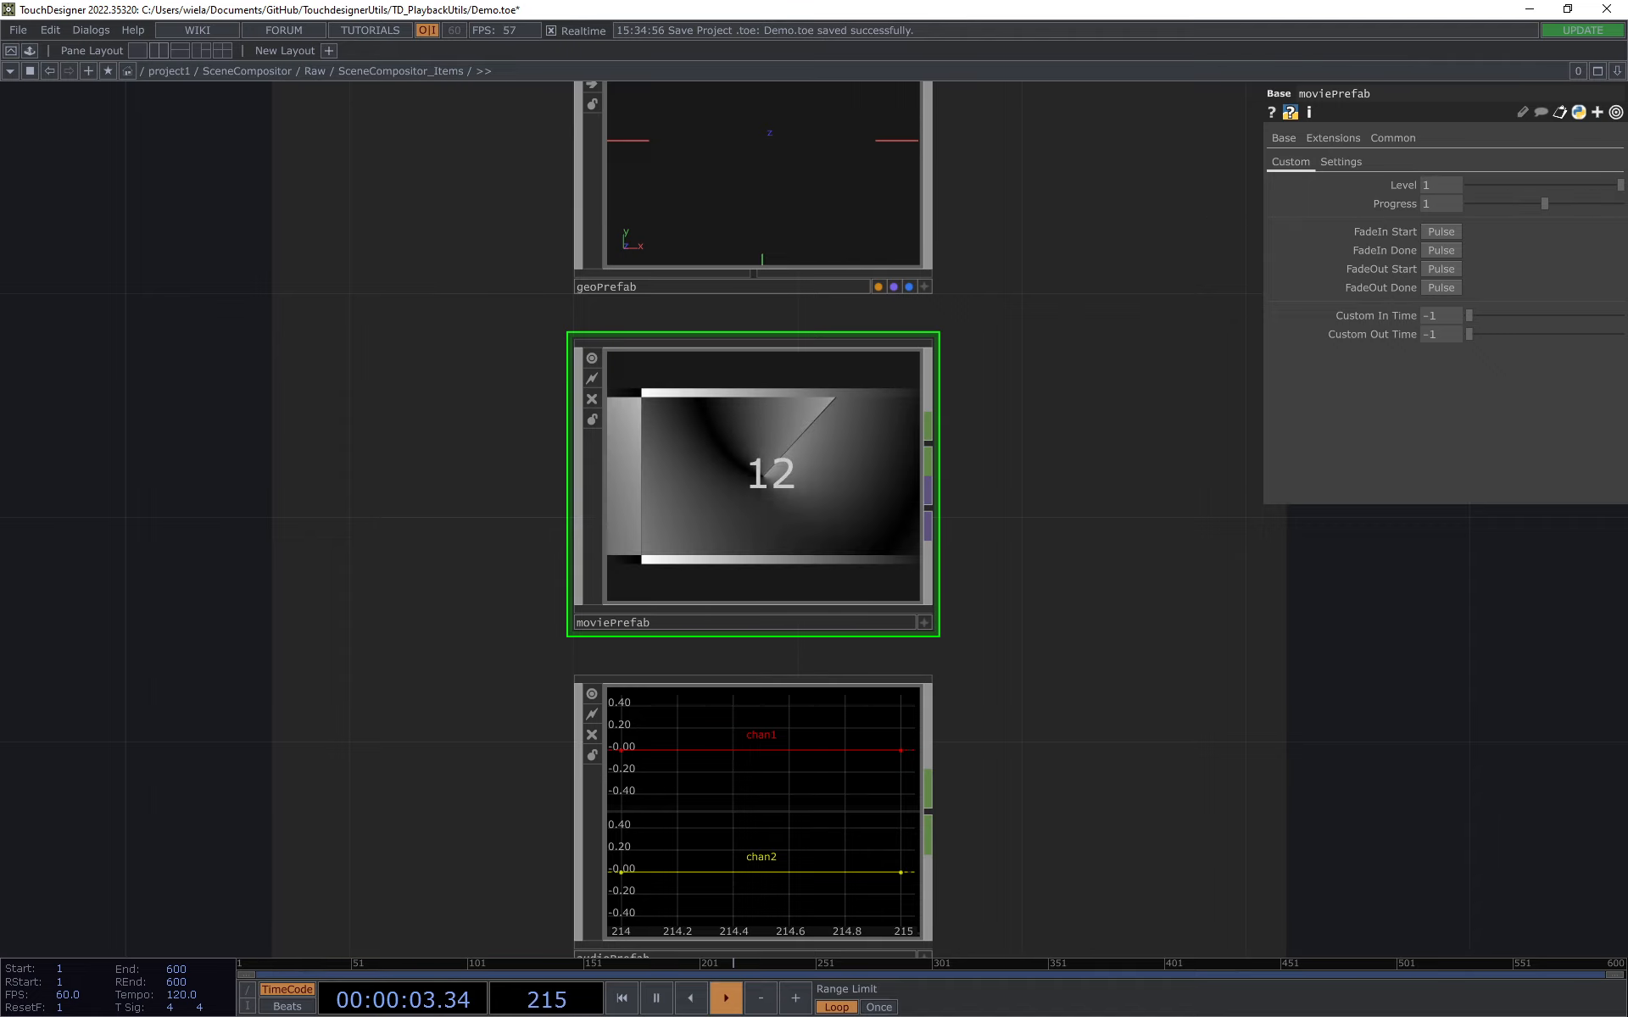
Step: Enter moviePrefab again and inspect the Multiply value and Interp Pars per Sample option of math1
double_click(809, 497)
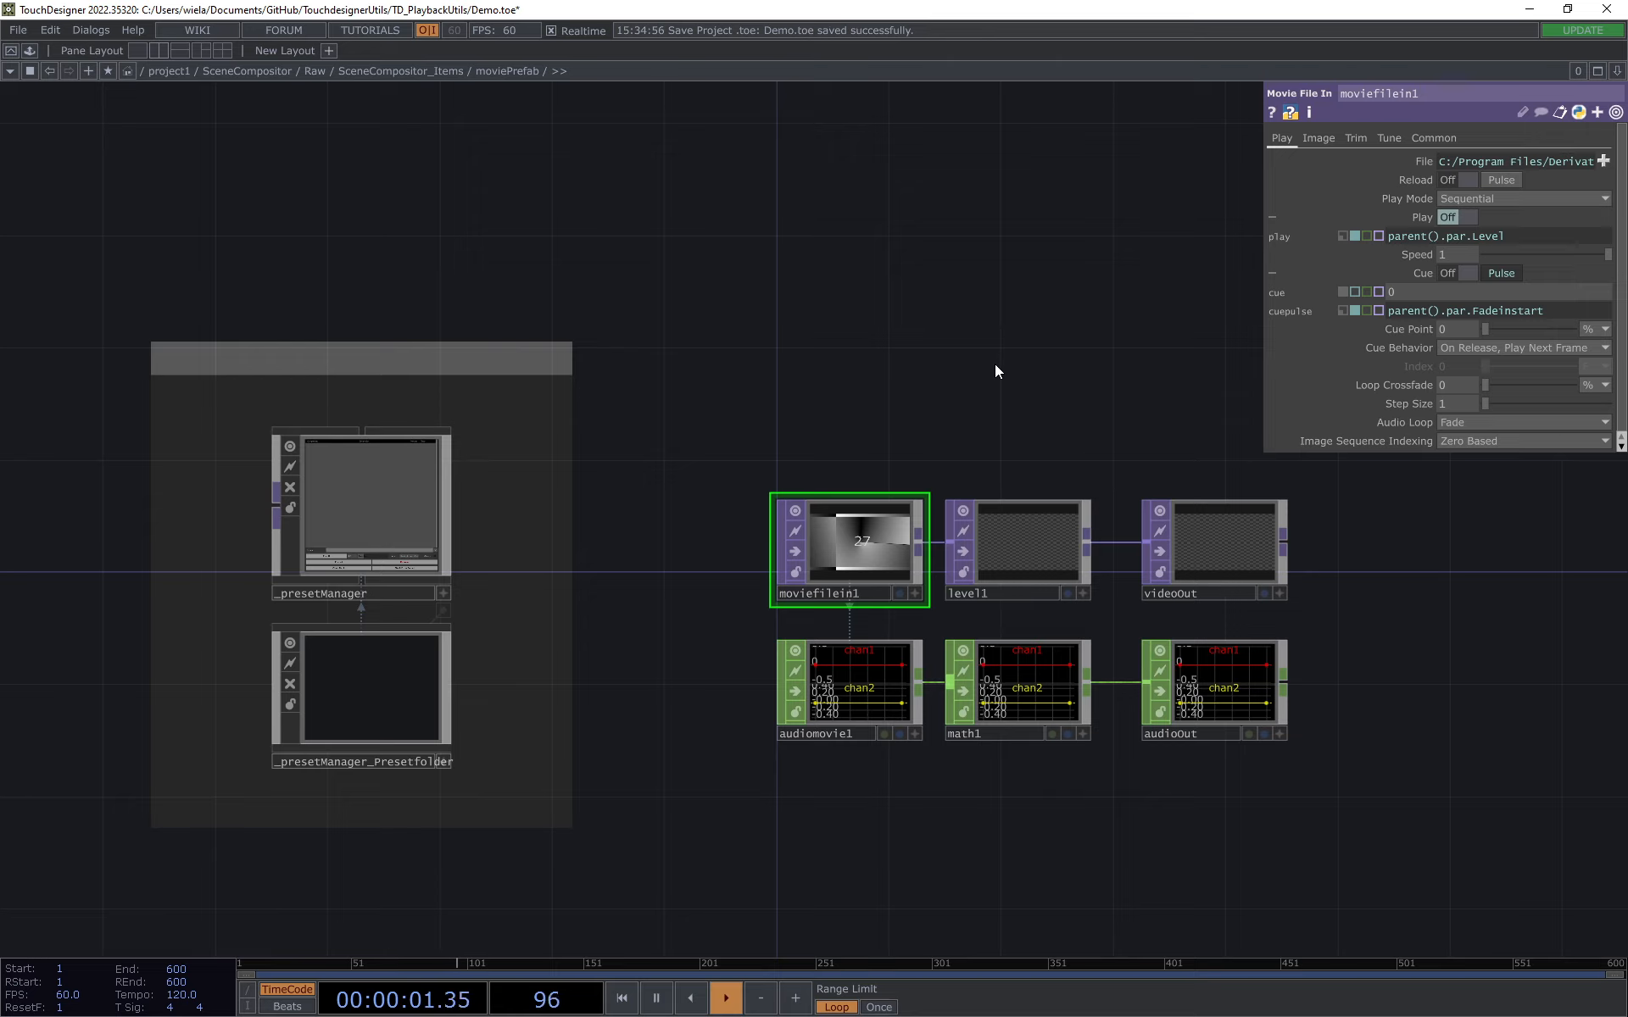
drag(1005, 374, 1017, 349)
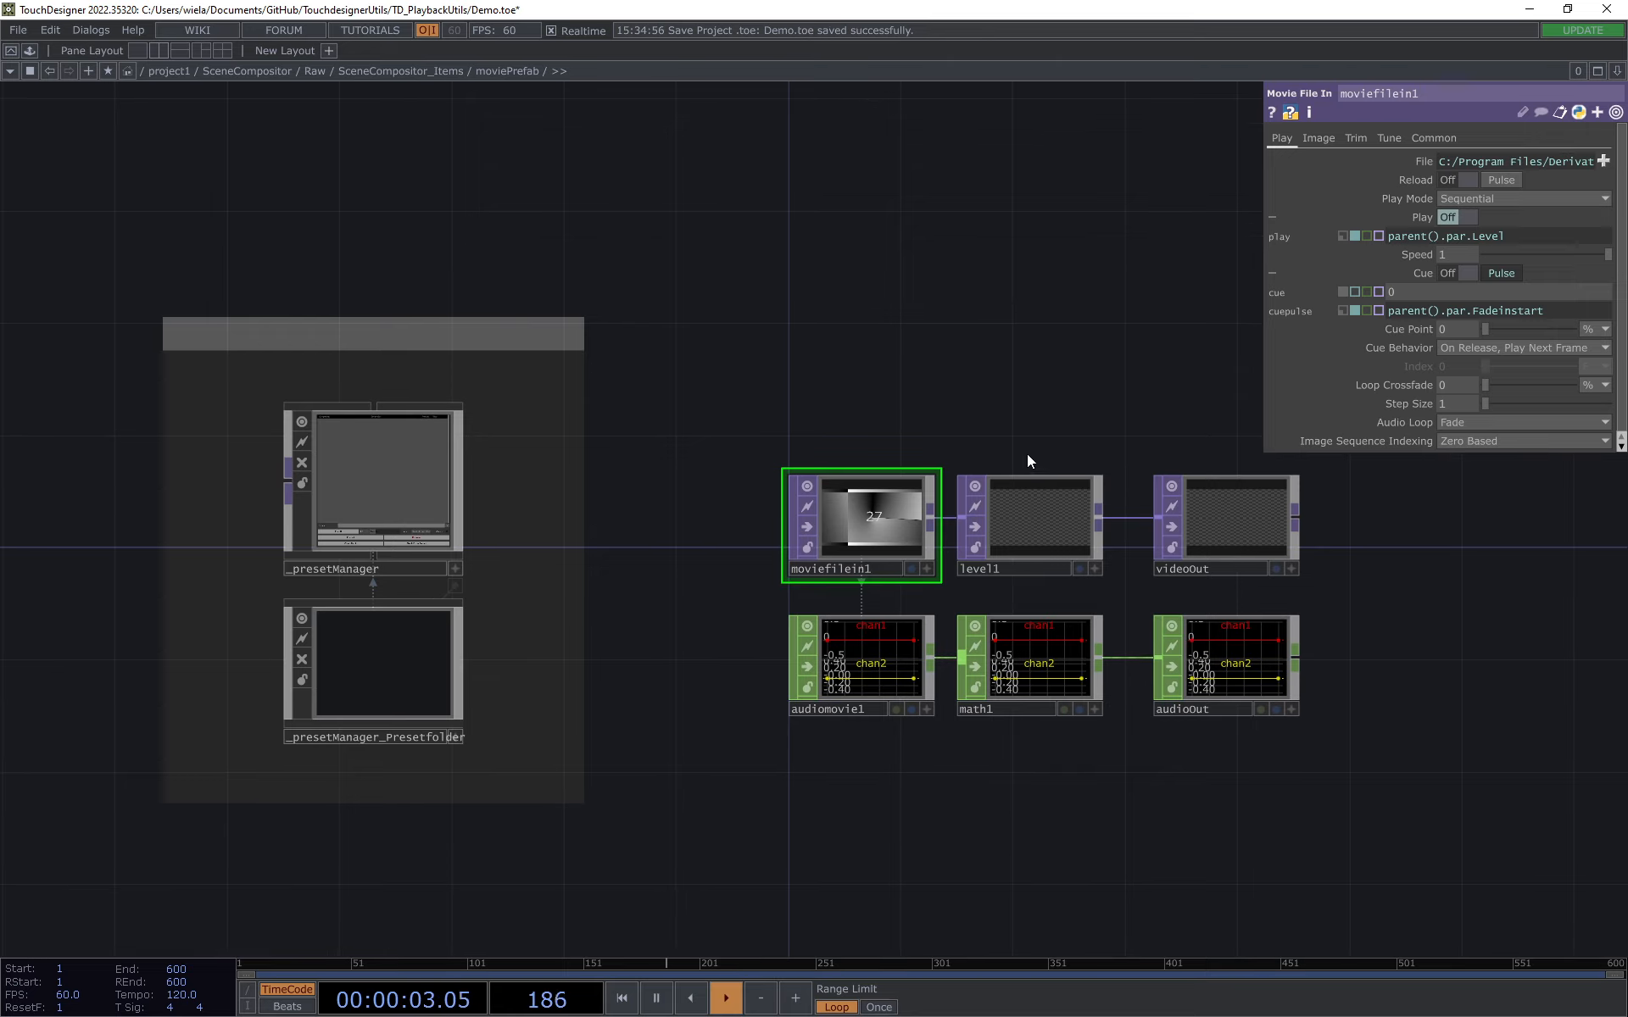
click(1034, 675)
scroll(1032, 767, up, 4)
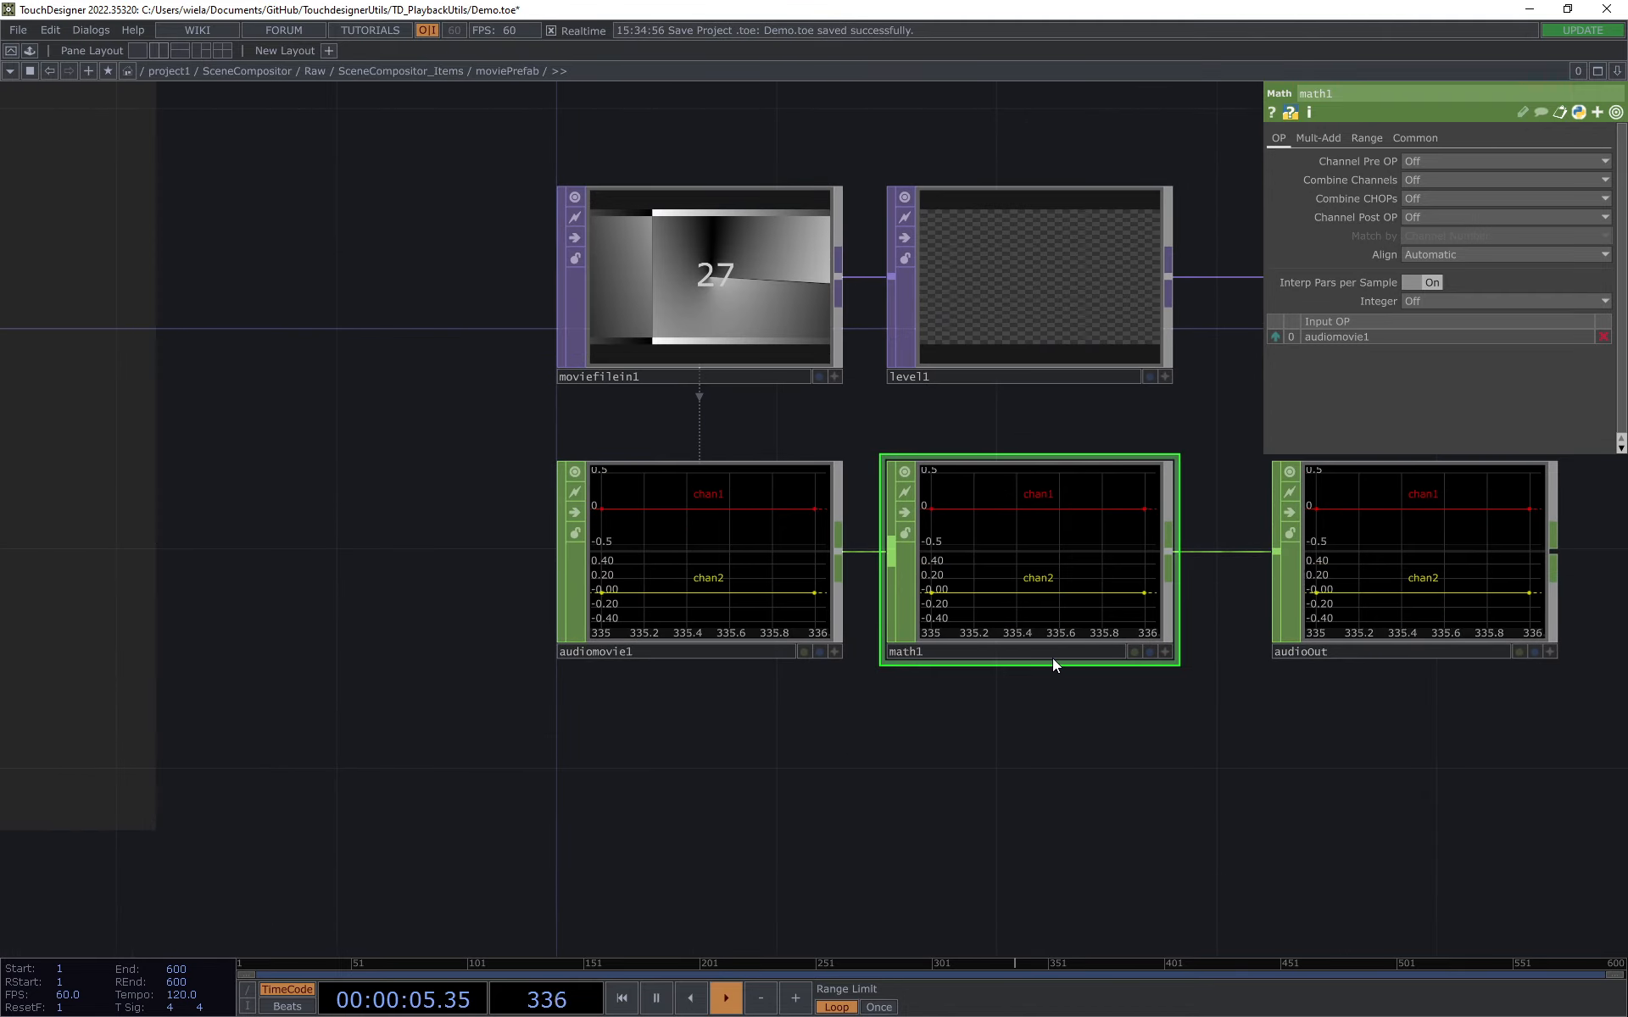
click(1327, 137)
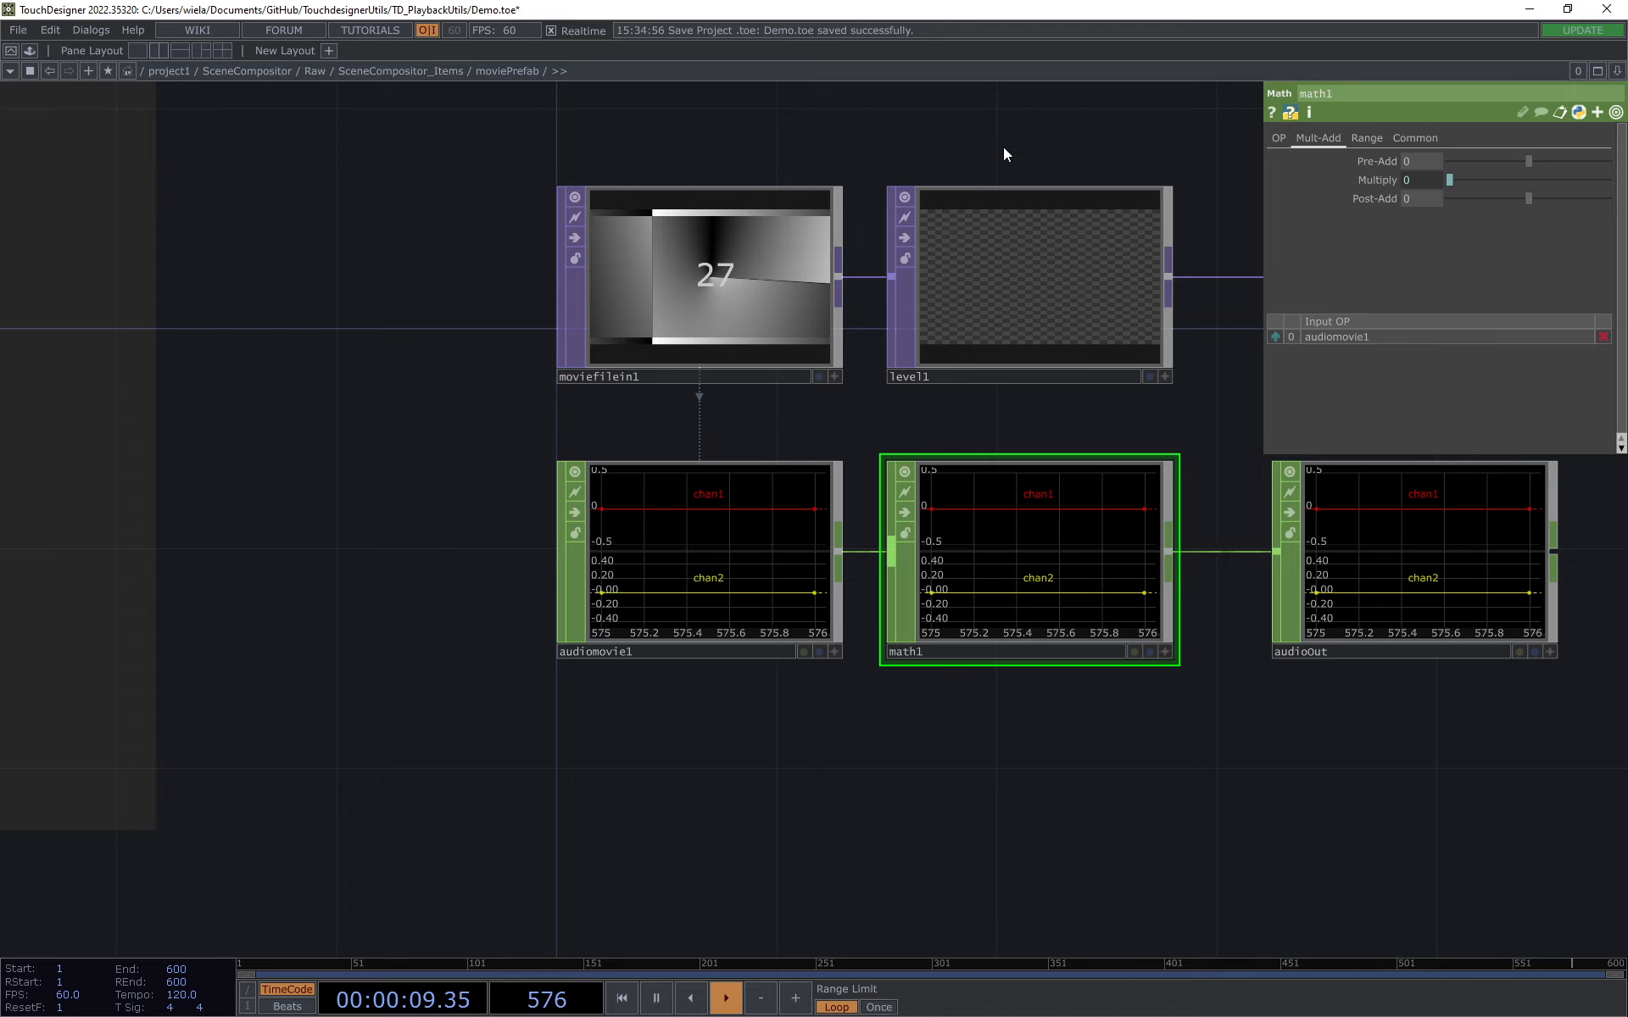
click(1278, 138)
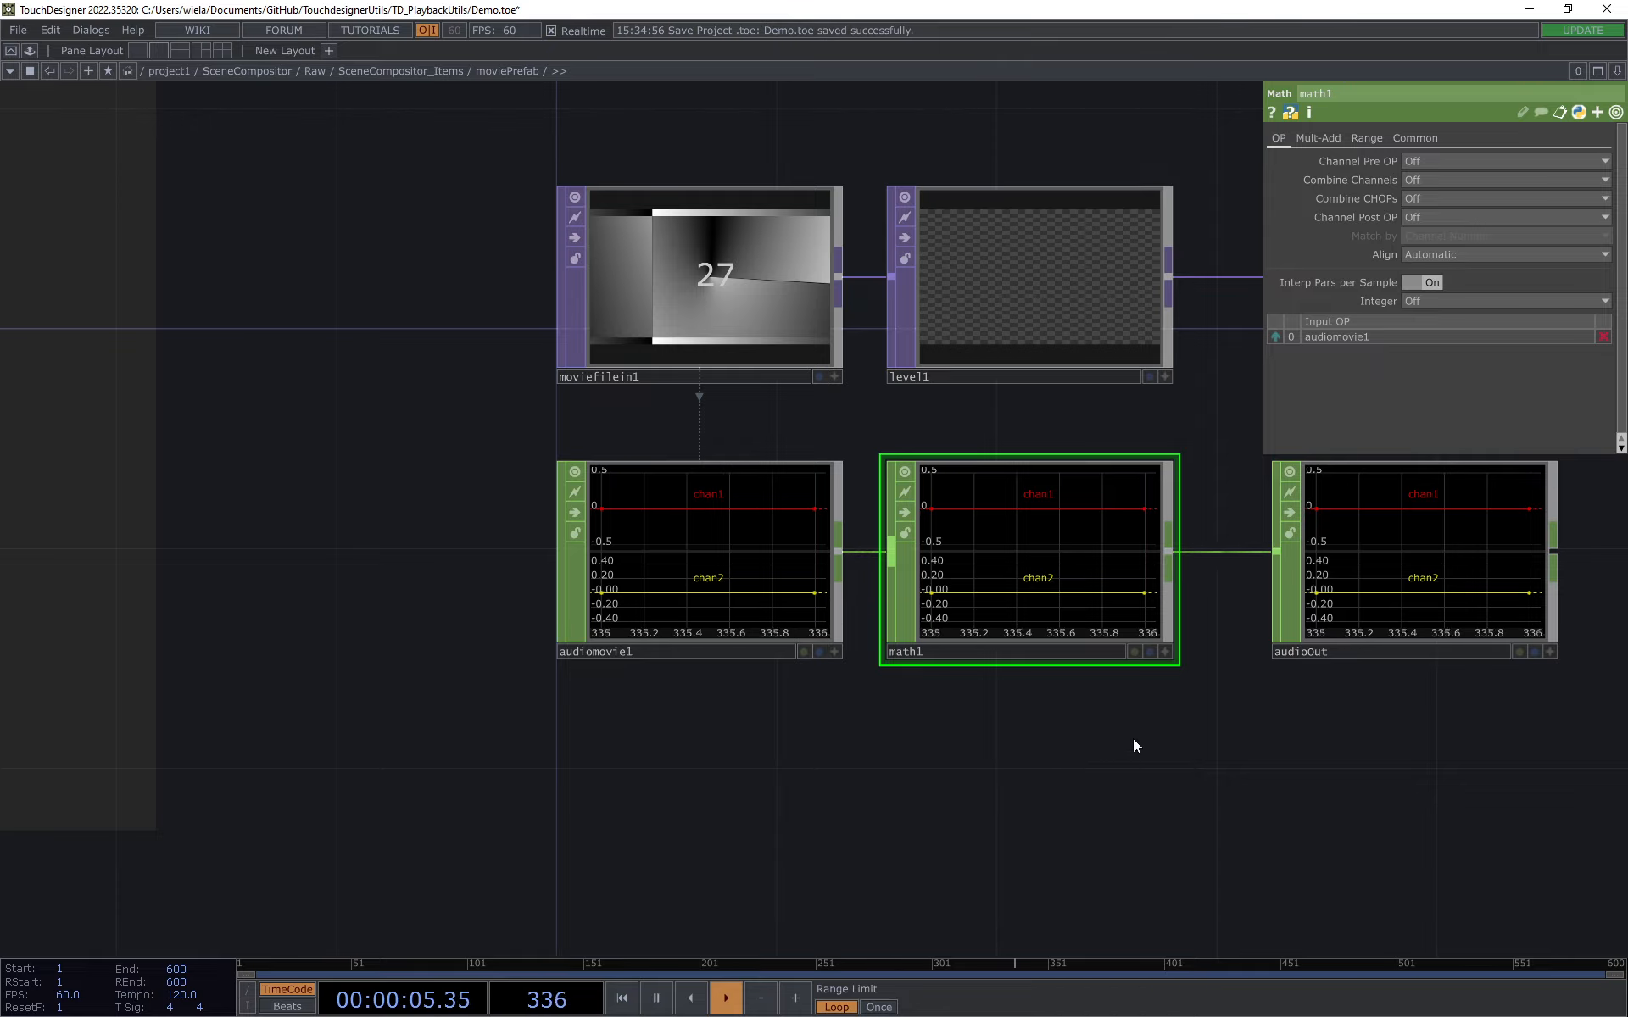
drag(1134, 740, 1081, 742)
scroll(1080, 742, down, 2)
scroll(1081, 743, down, 1)
drag(894, 284, 795, 280)
Step: Enter audioPrefab from SceneCompositor_Items and inspect math1's Multiply value and audiofilein1's playback parameters
click(434, 70)
drag(1203, 786, 1148, 680)
click(696, 744)
double_click(793, 726)
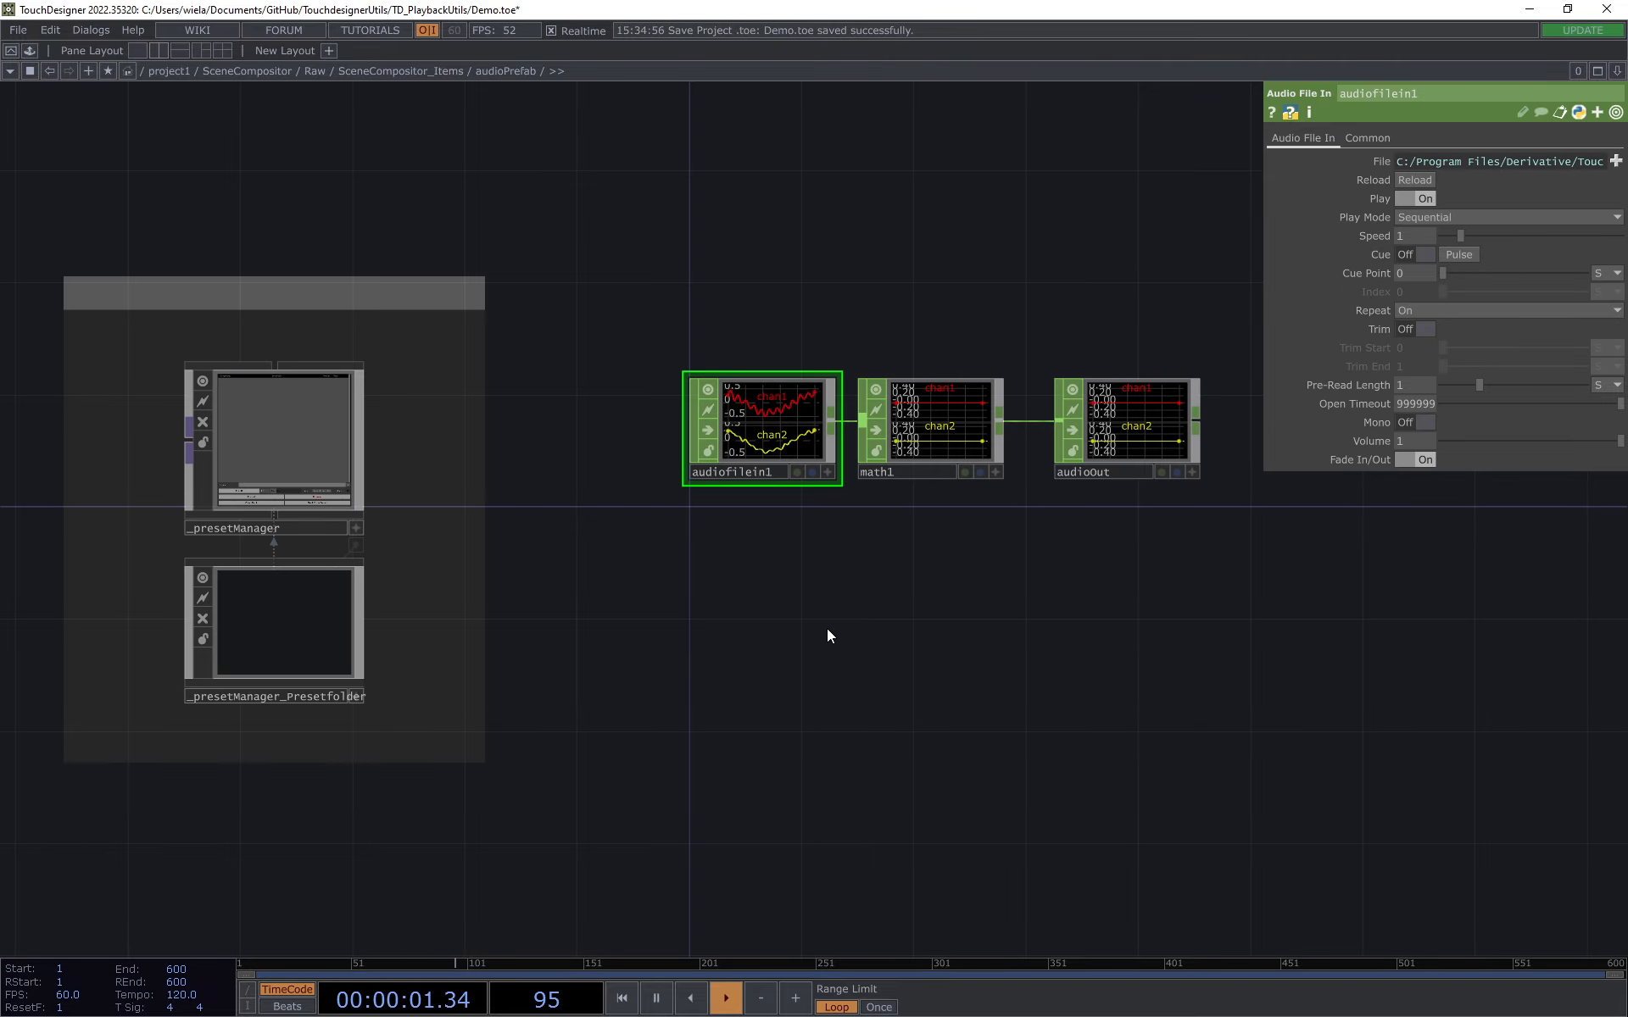
scroll(793, 451, up, 3)
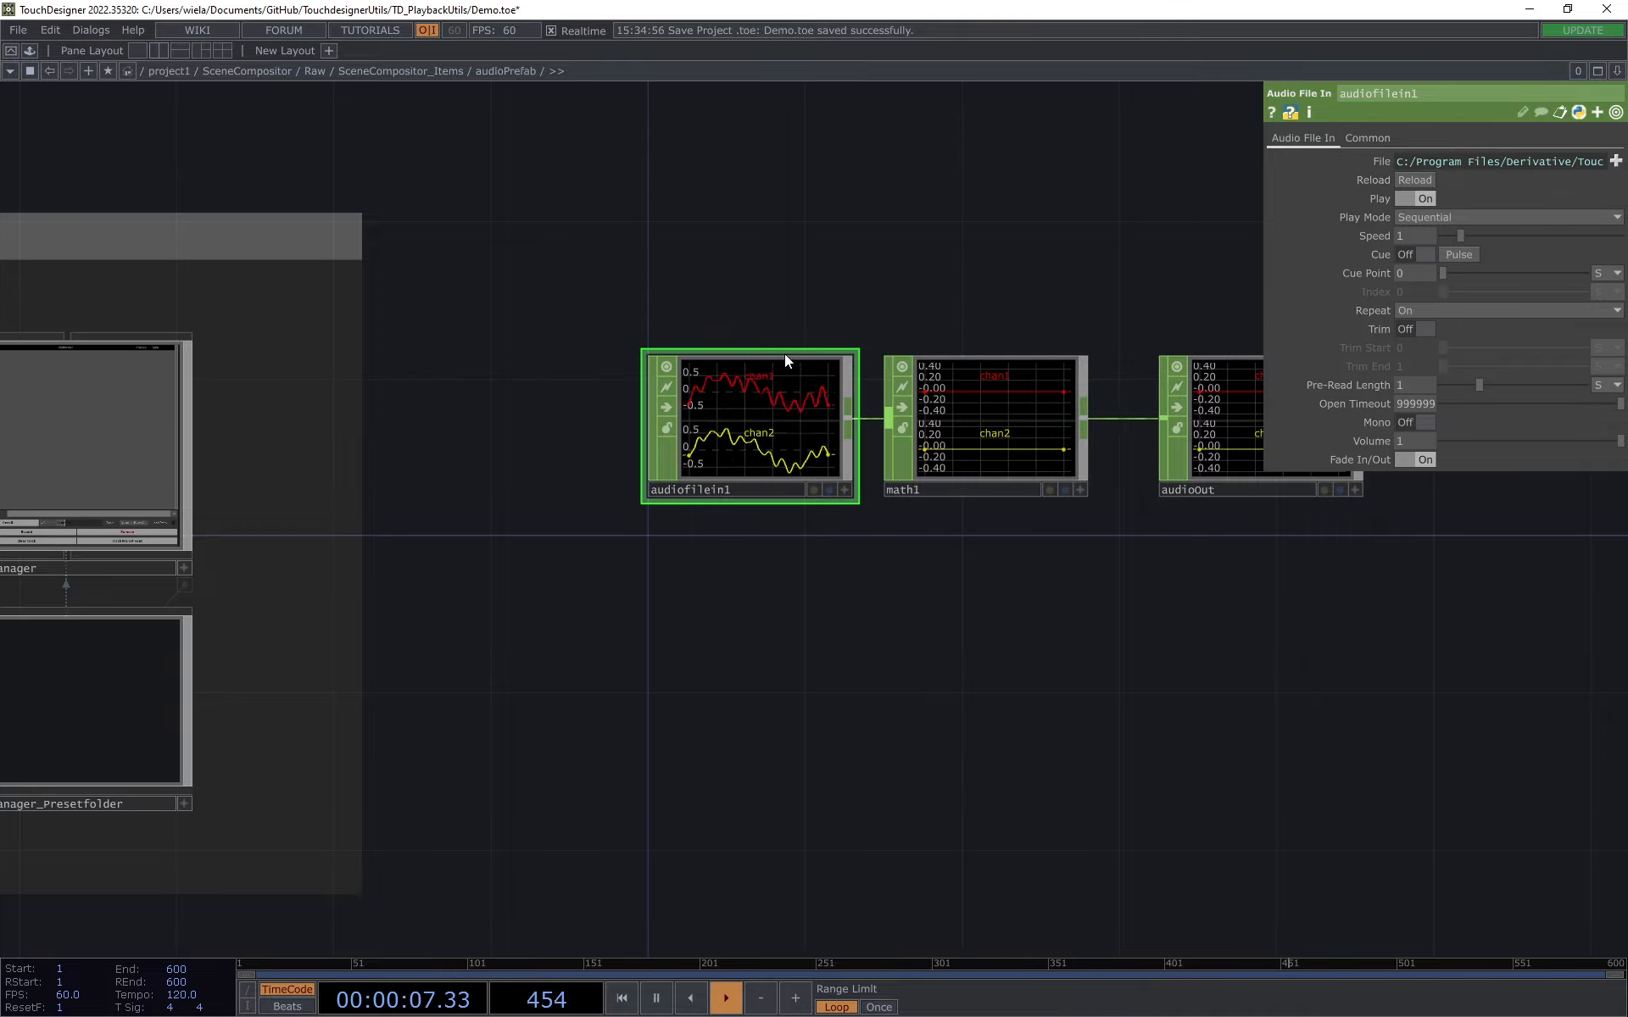
click(1017, 454)
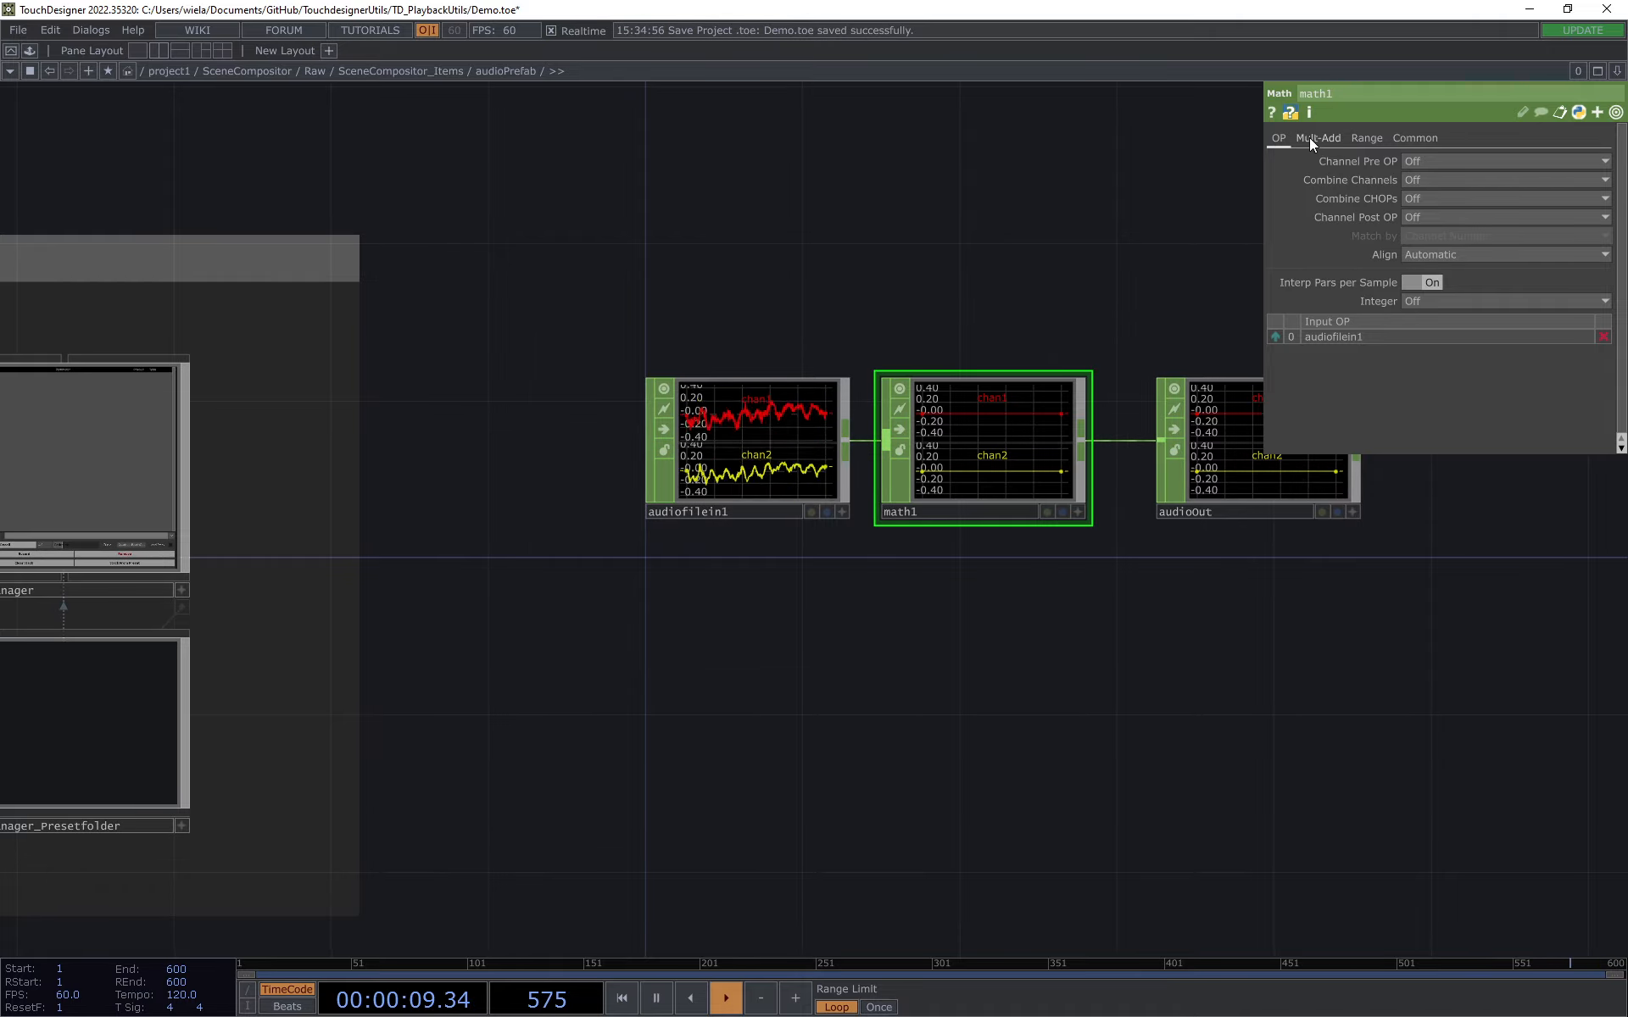
click(1314, 138)
click(821, 456)
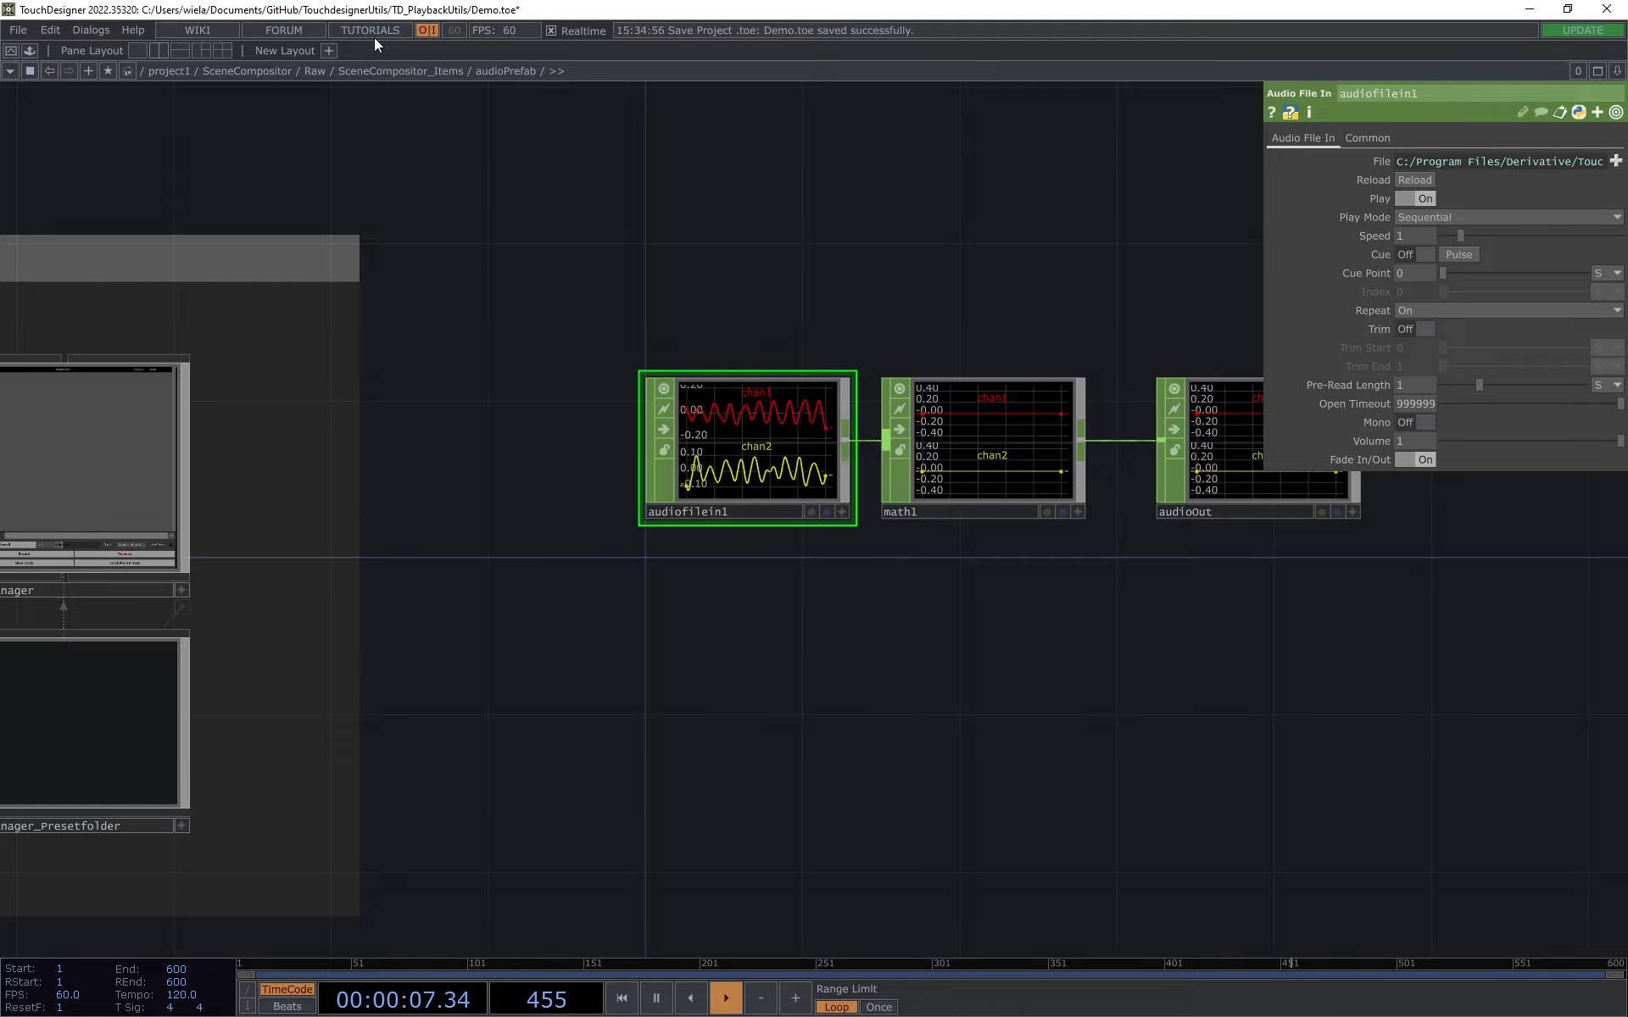
Step: Add a Timer CHOP above audiofilein1 in the audioPrefab network
drag(721, 323, 732, 438)
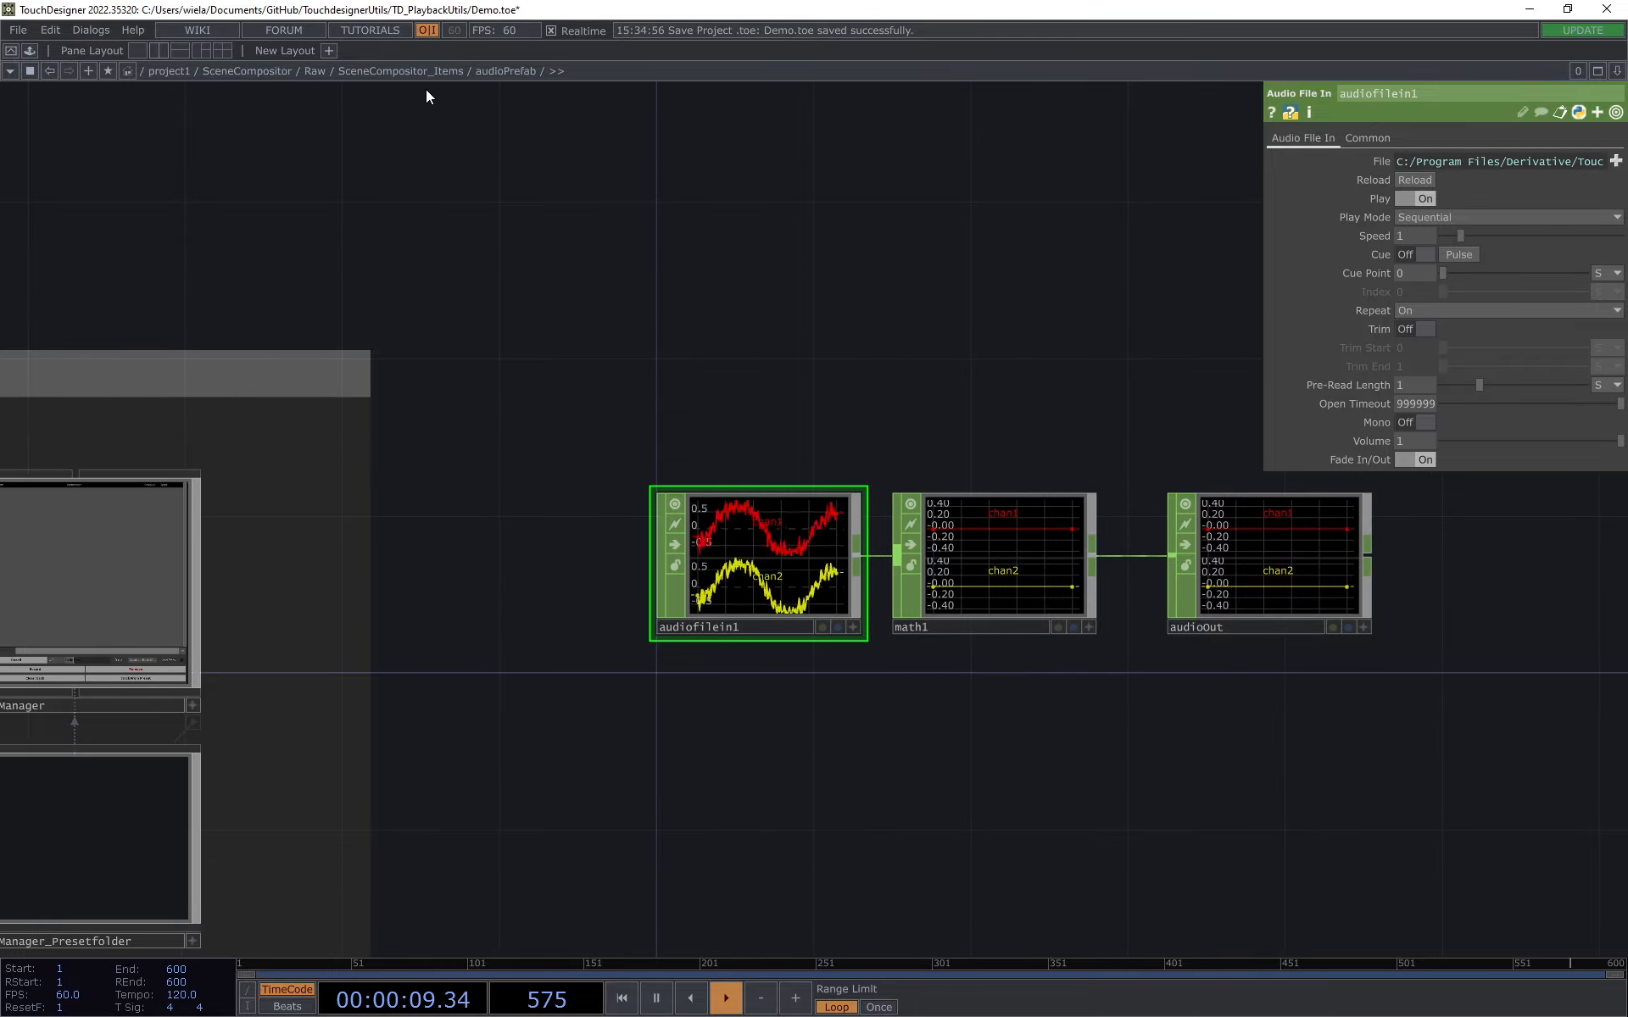
drag(678, 368, 698, 374)
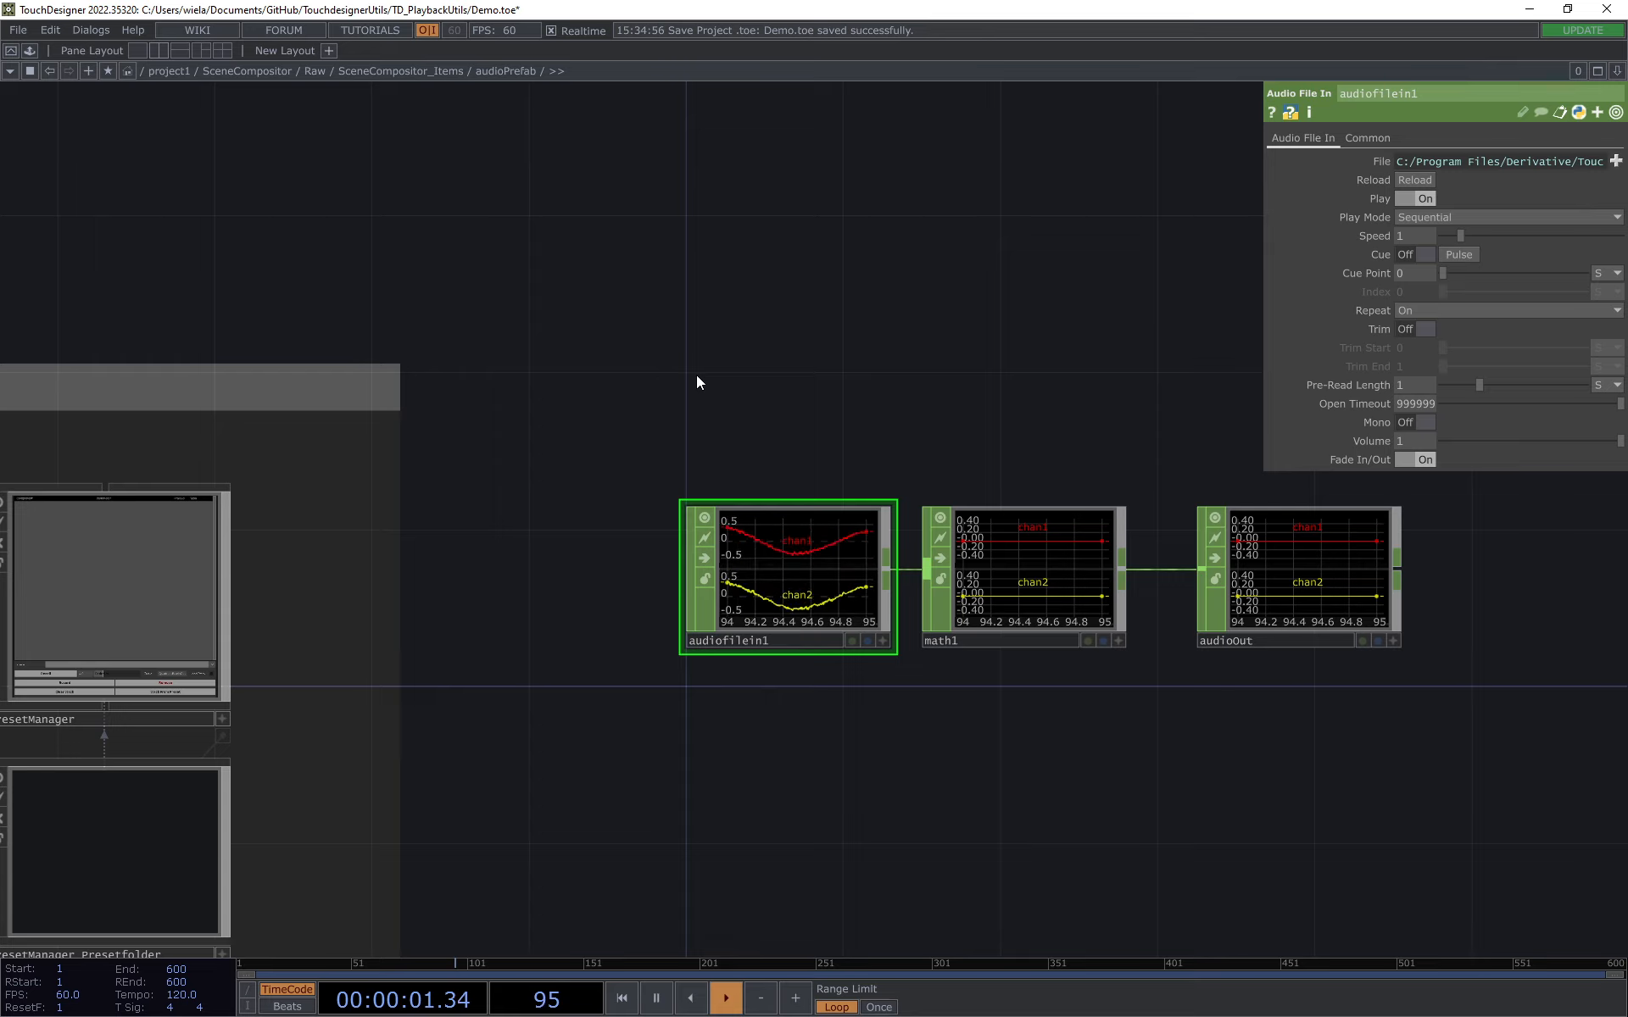
key(Tab)
click(532, 77)
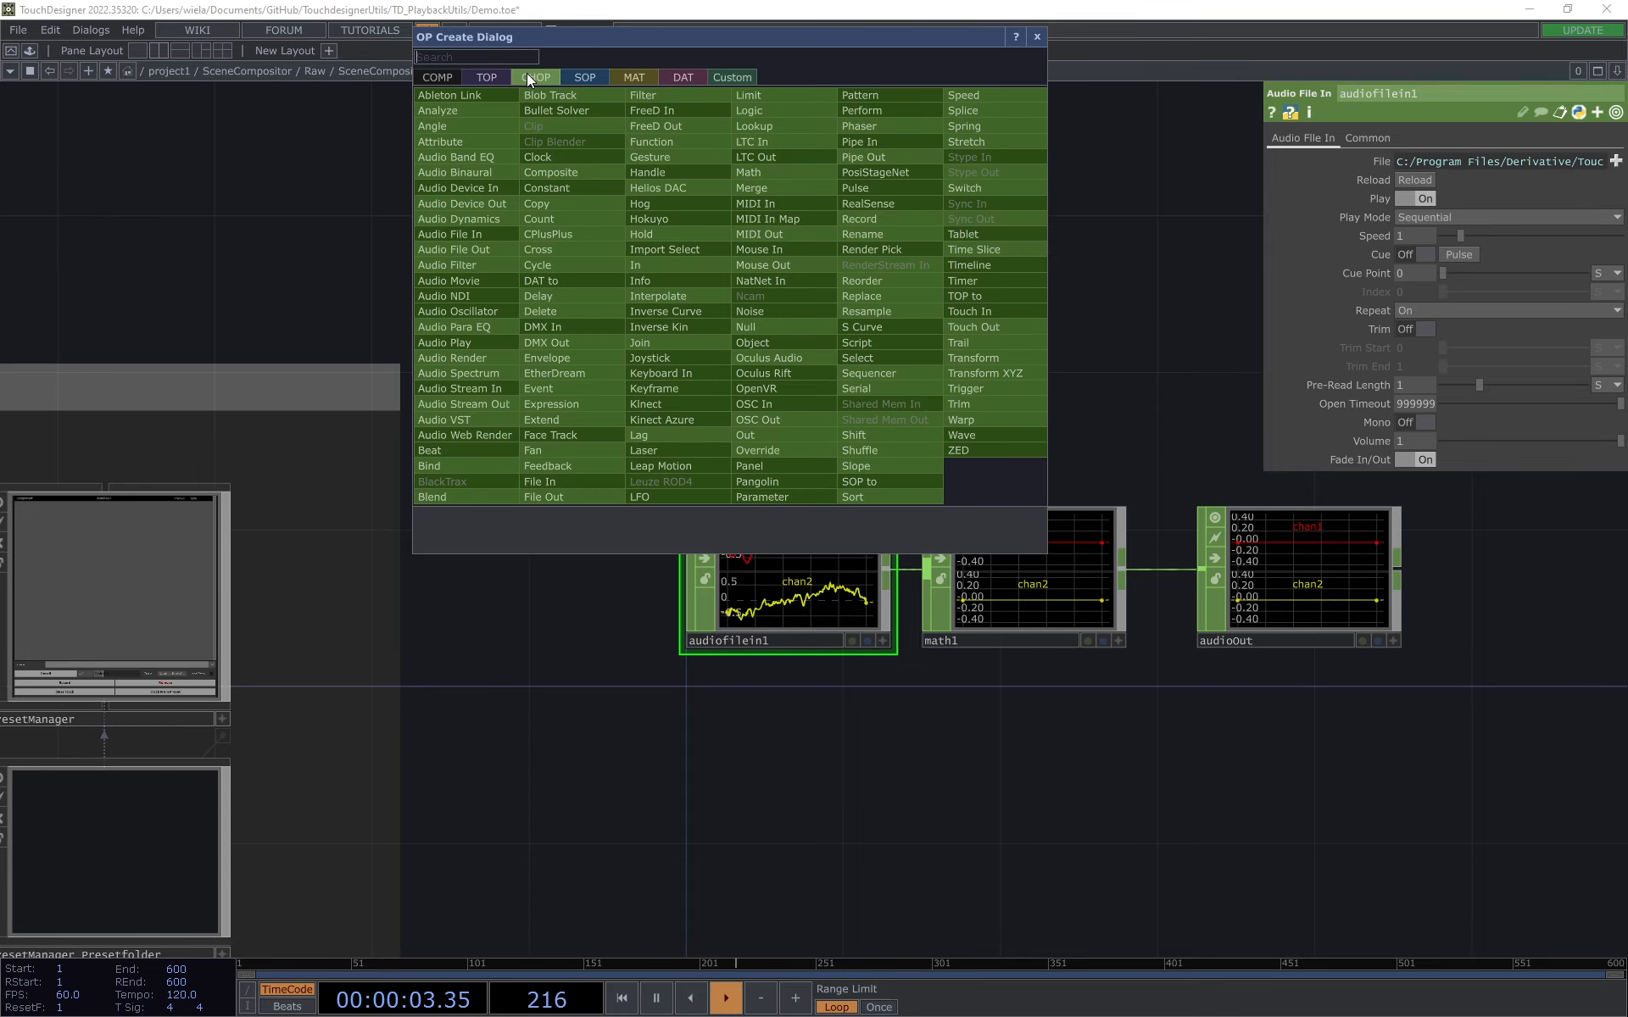
text(tim)
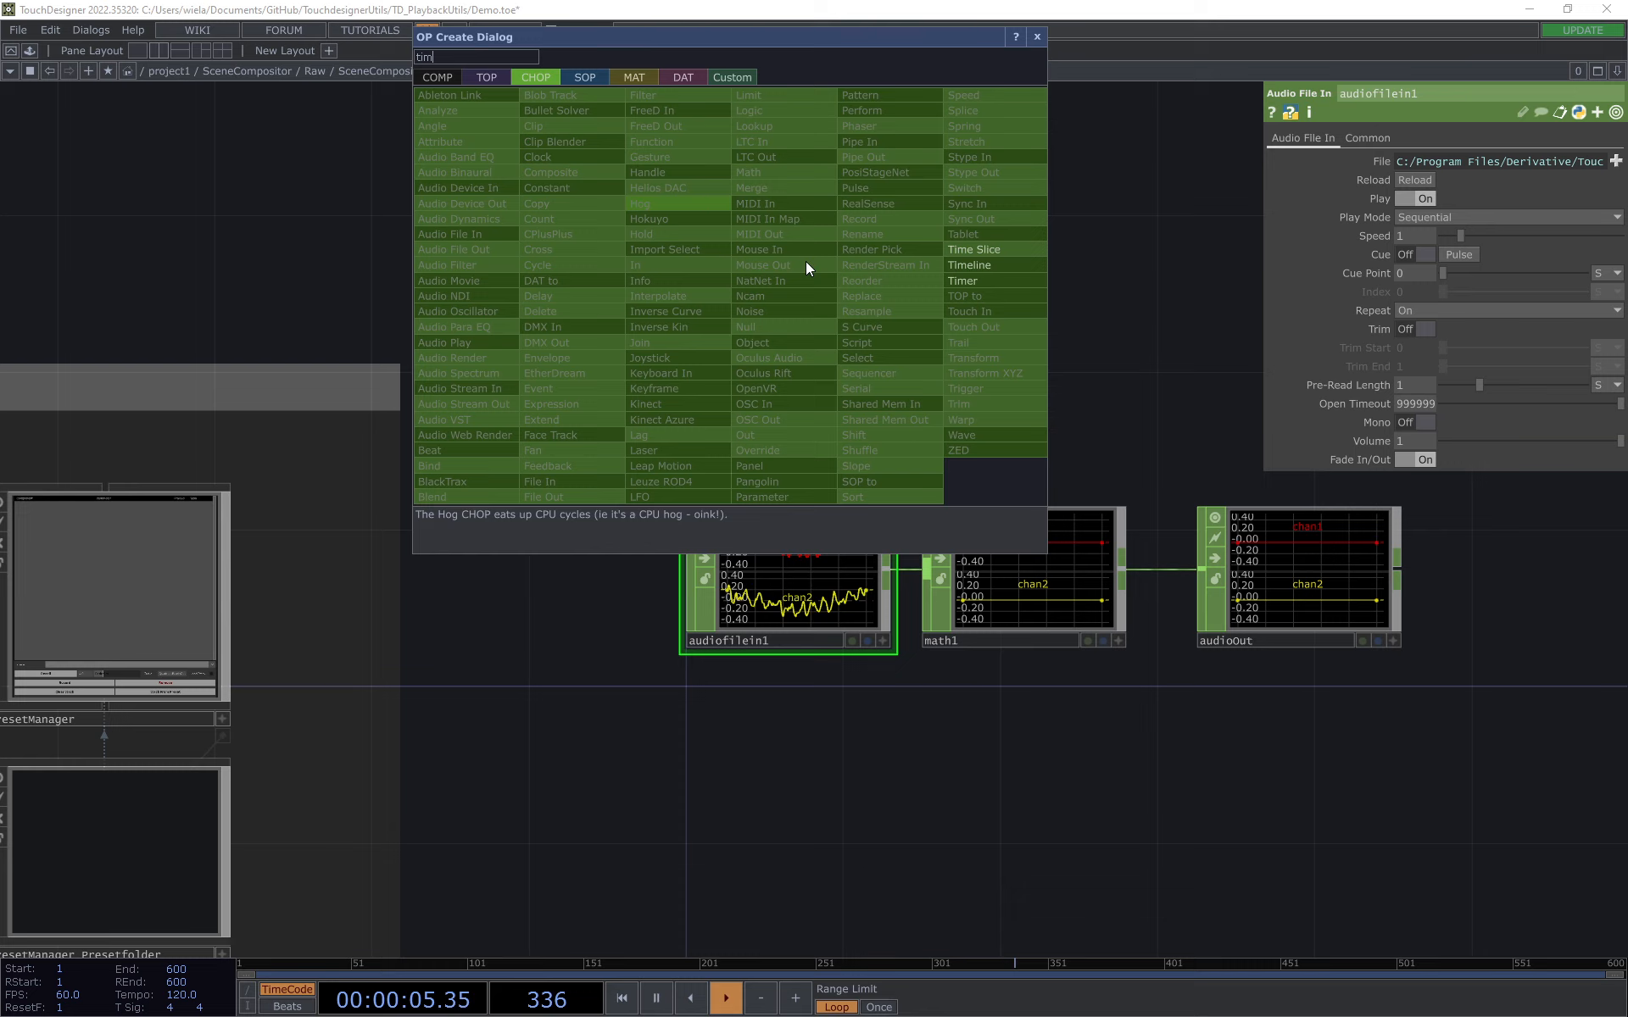
click(1004, 282)
click(788, 345)
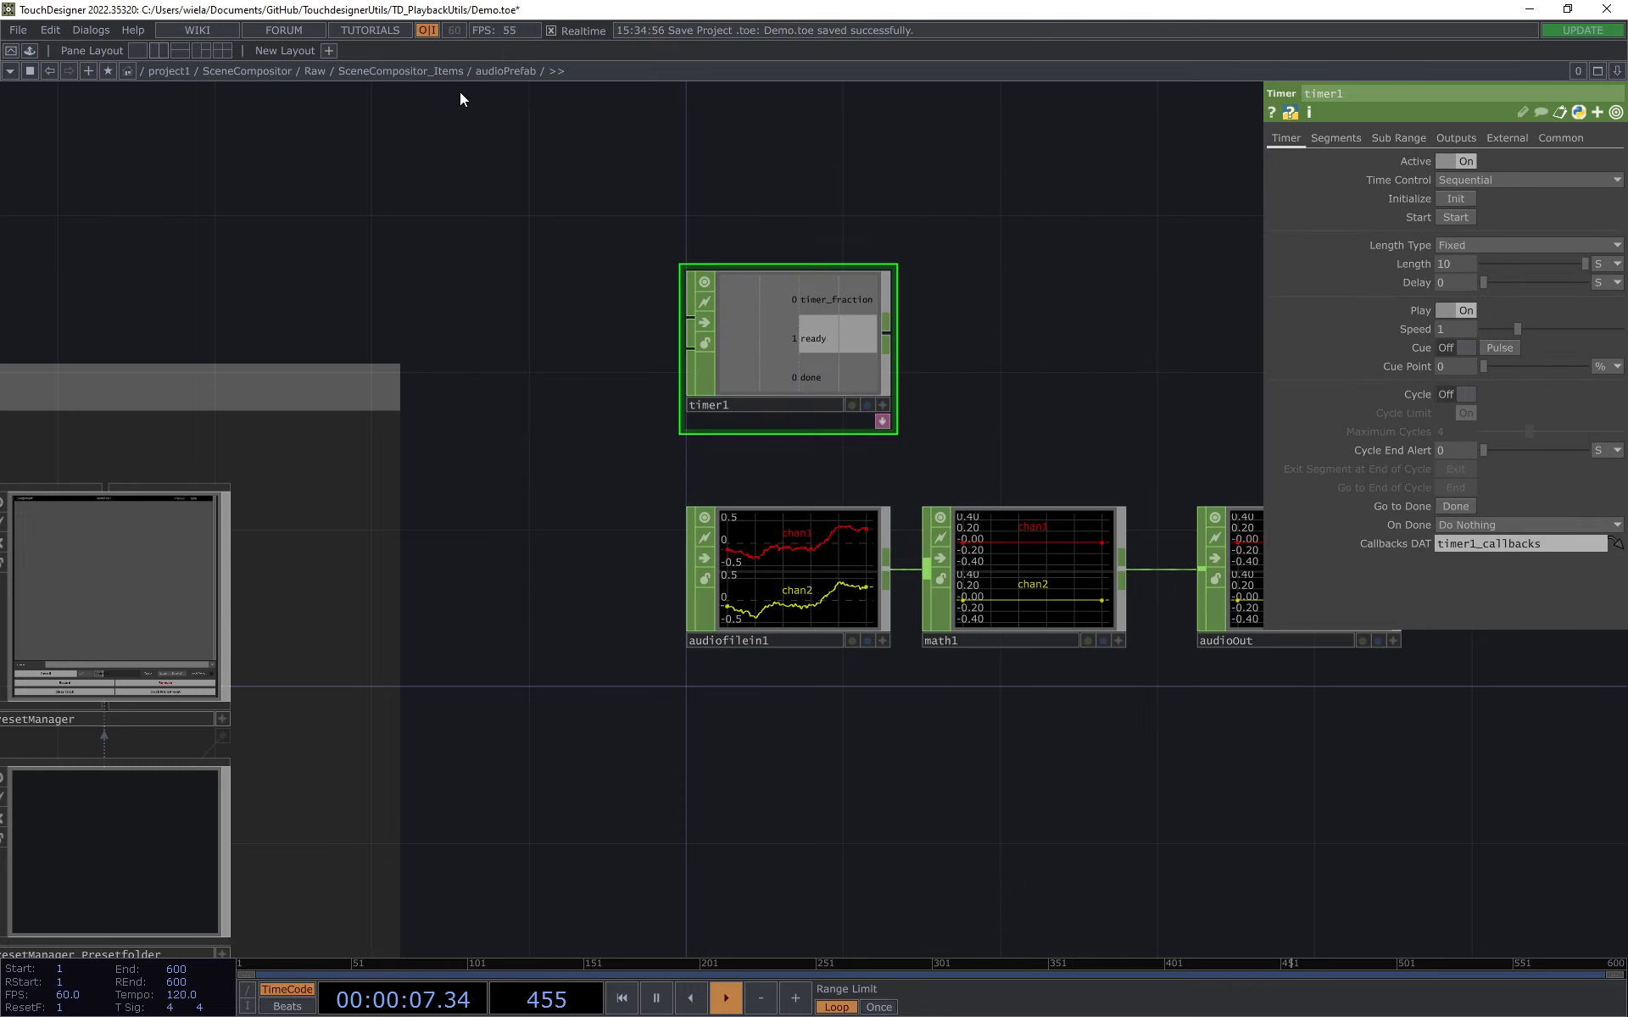
Step: Show audioPrefab's parameters in a floating window and link timer1's Start parameter to FadeIn Start
right_click(490, 70)
click(516, 35)
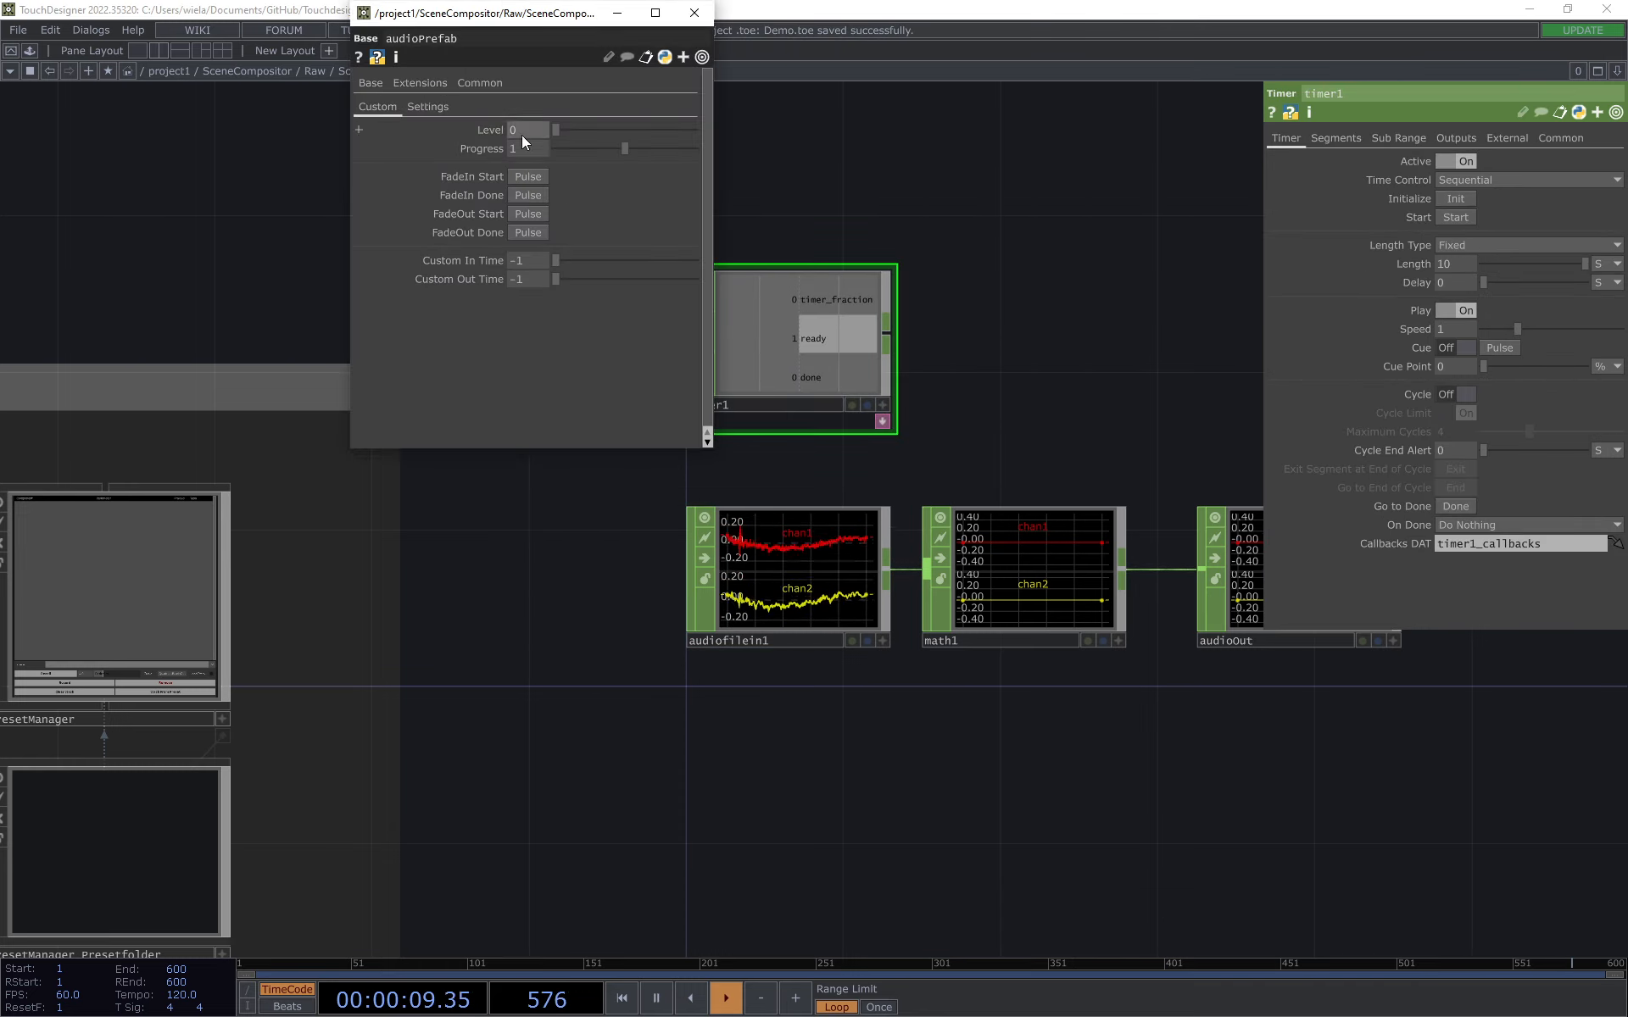
drag(468, 174, 1426, 214)
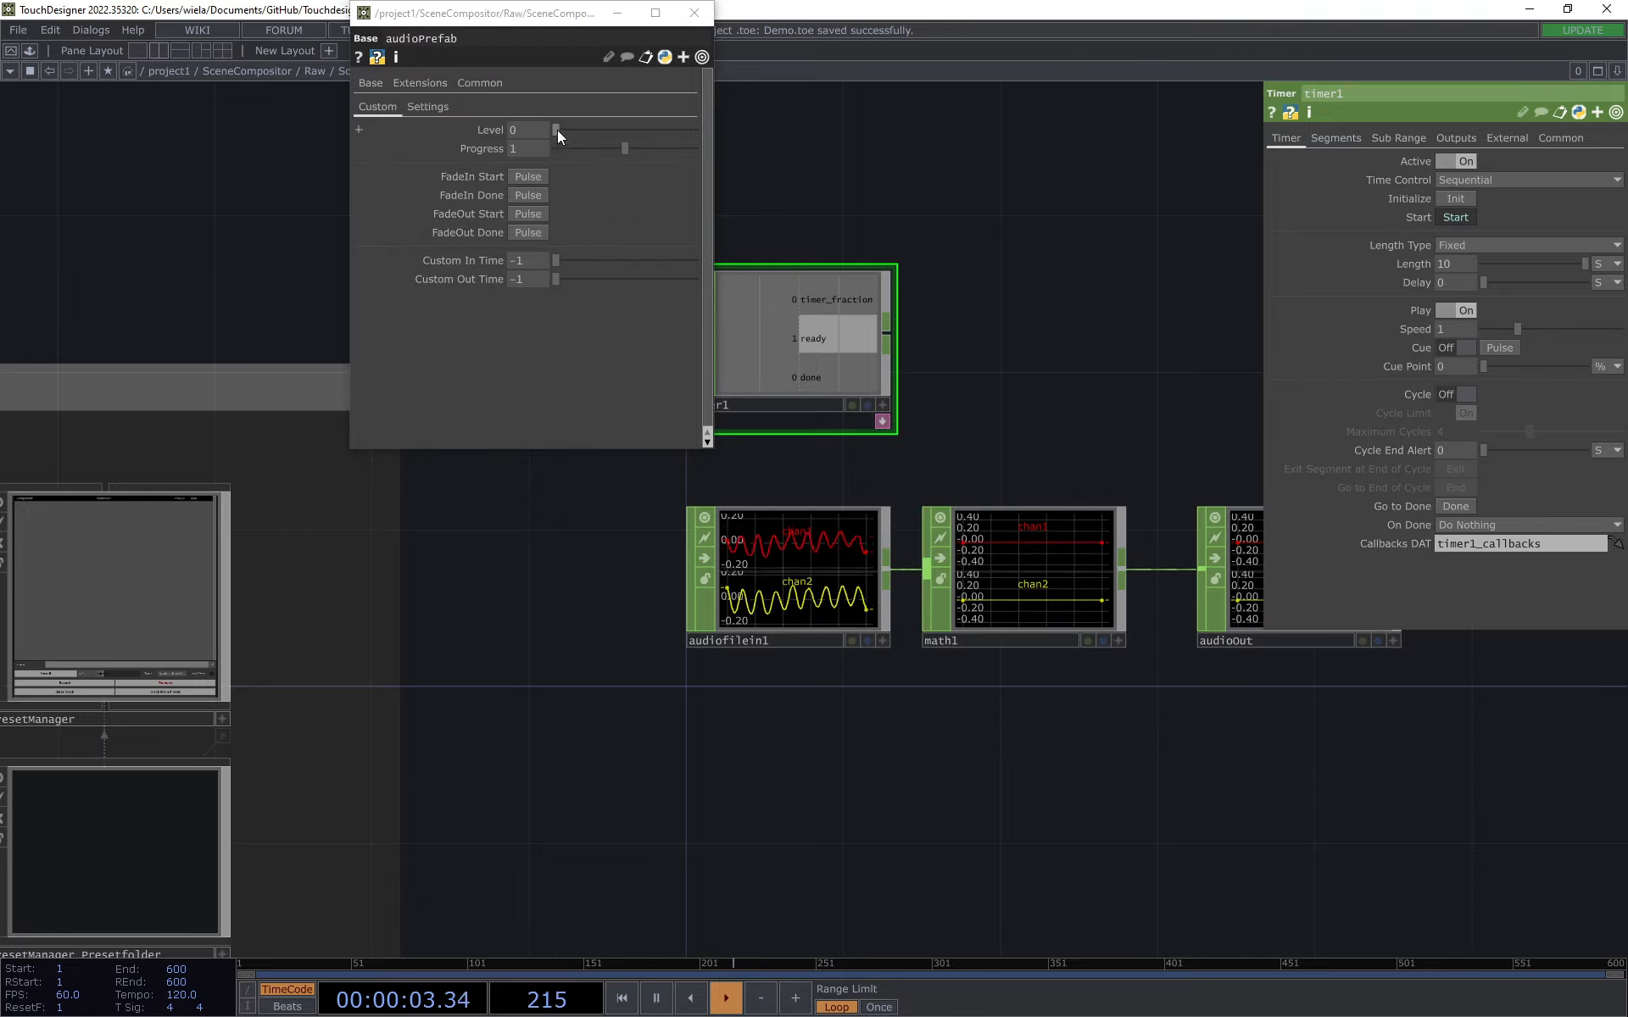
Step: Test the timer trigger by raising audioPrefab's Level to 0.92 and lowering it back to 0
drag(556, 130, 683, 159)
mouse_move(785, 160)
mouse_down()
mouse_move(456, 161)
mouse_move(765, 168)
mouse_up()
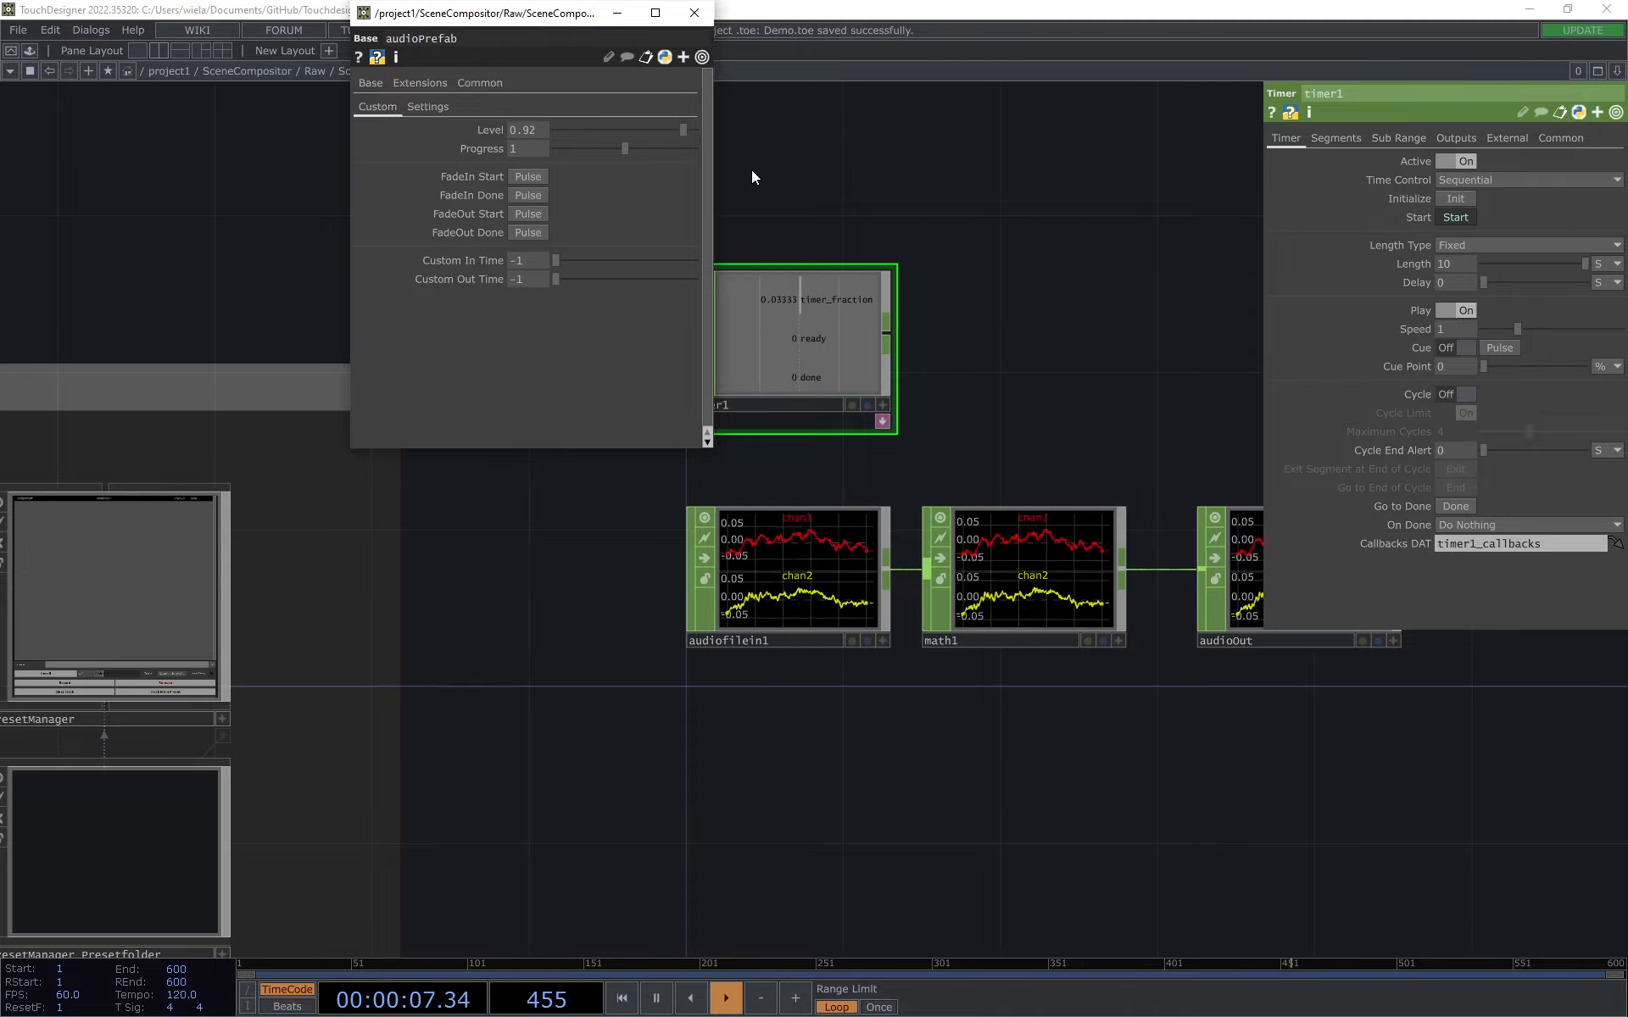
drag(607, 170, 359, 171)
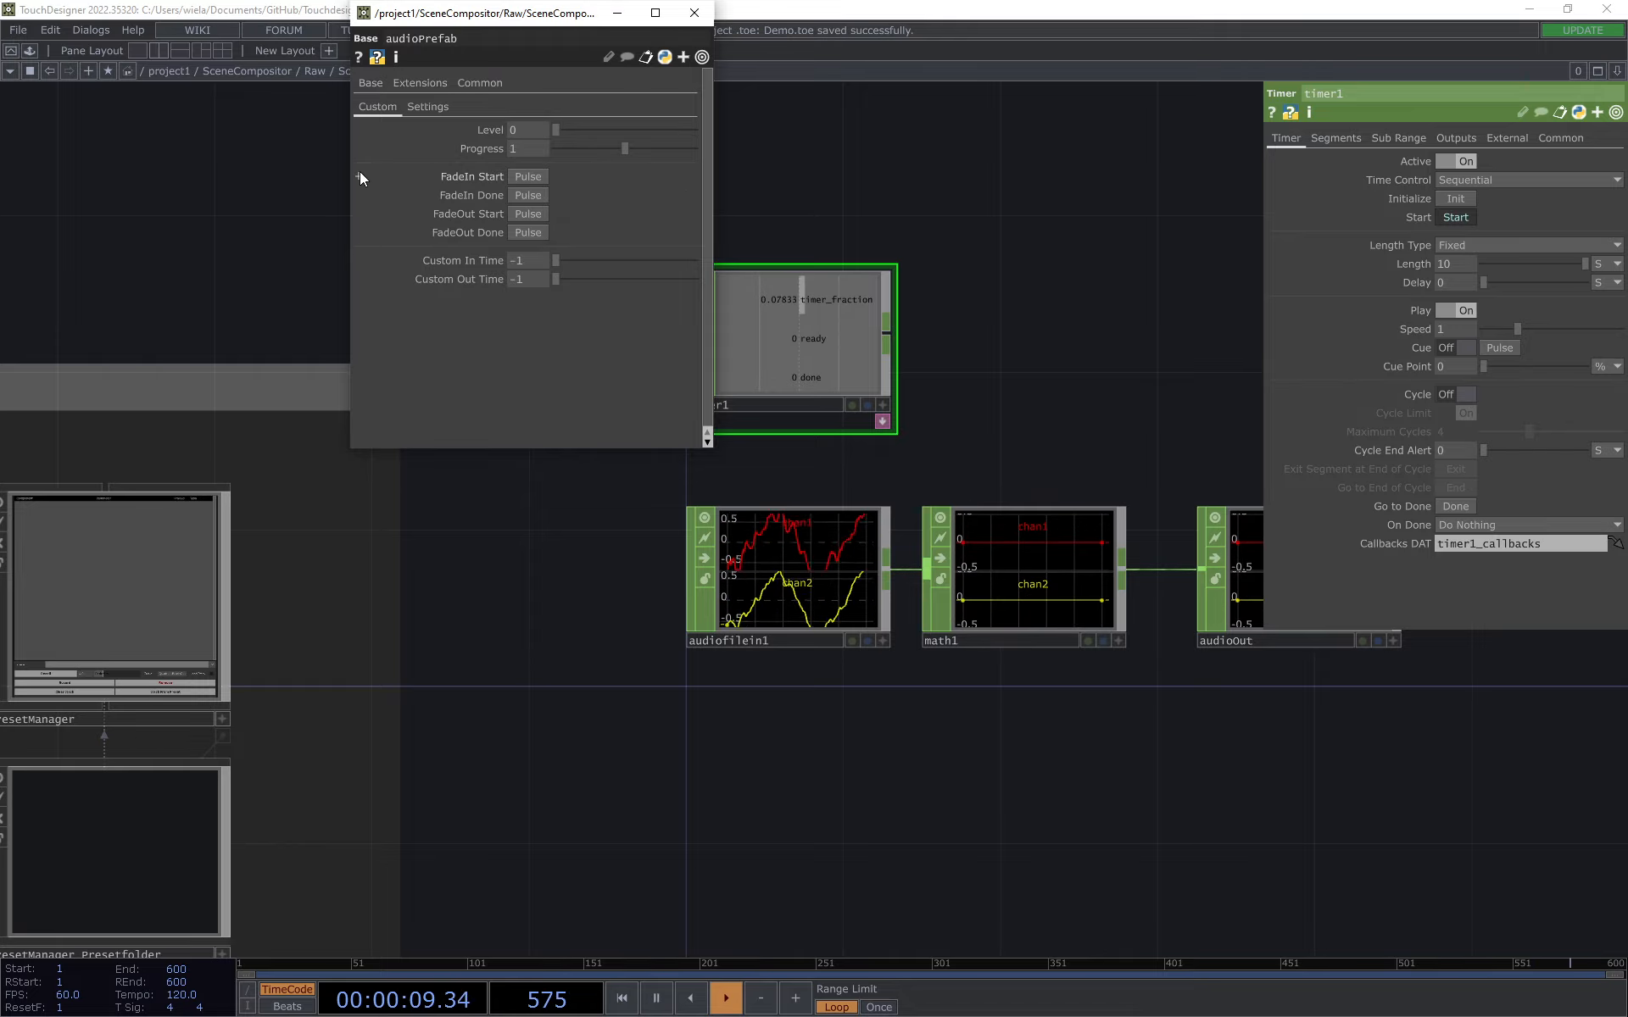
Step: Close audioPrefab's floating parameter window and delete the timer1 operator
click(693, 13)
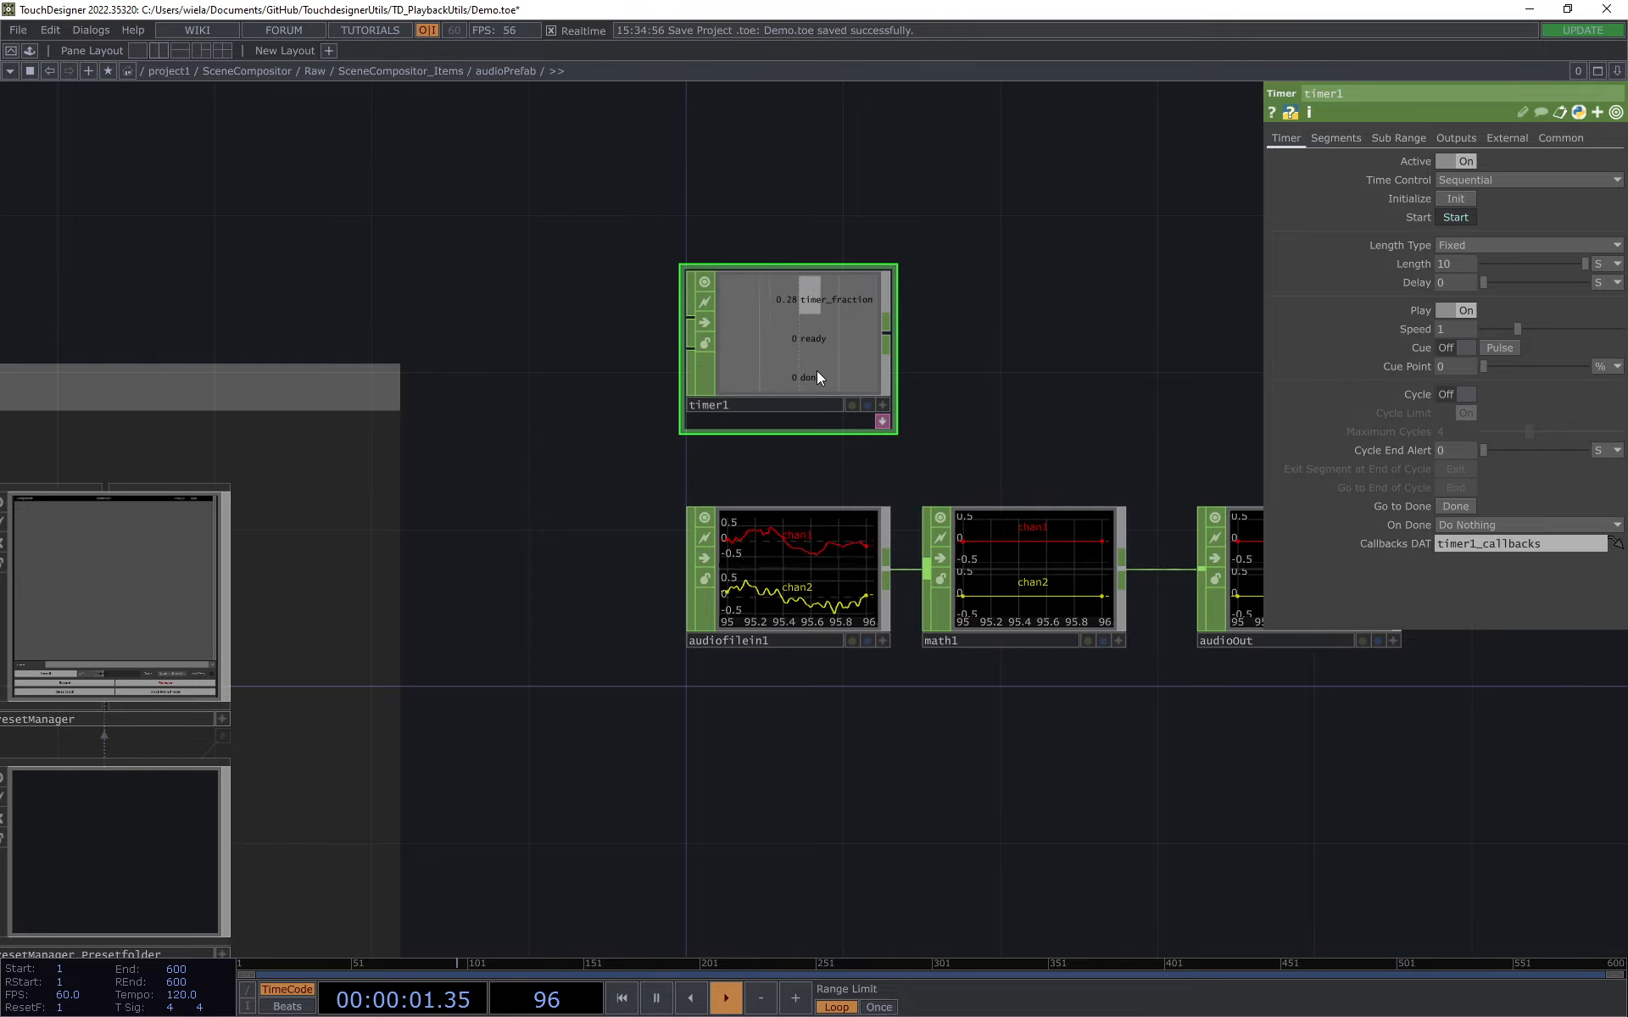
key(Delete)
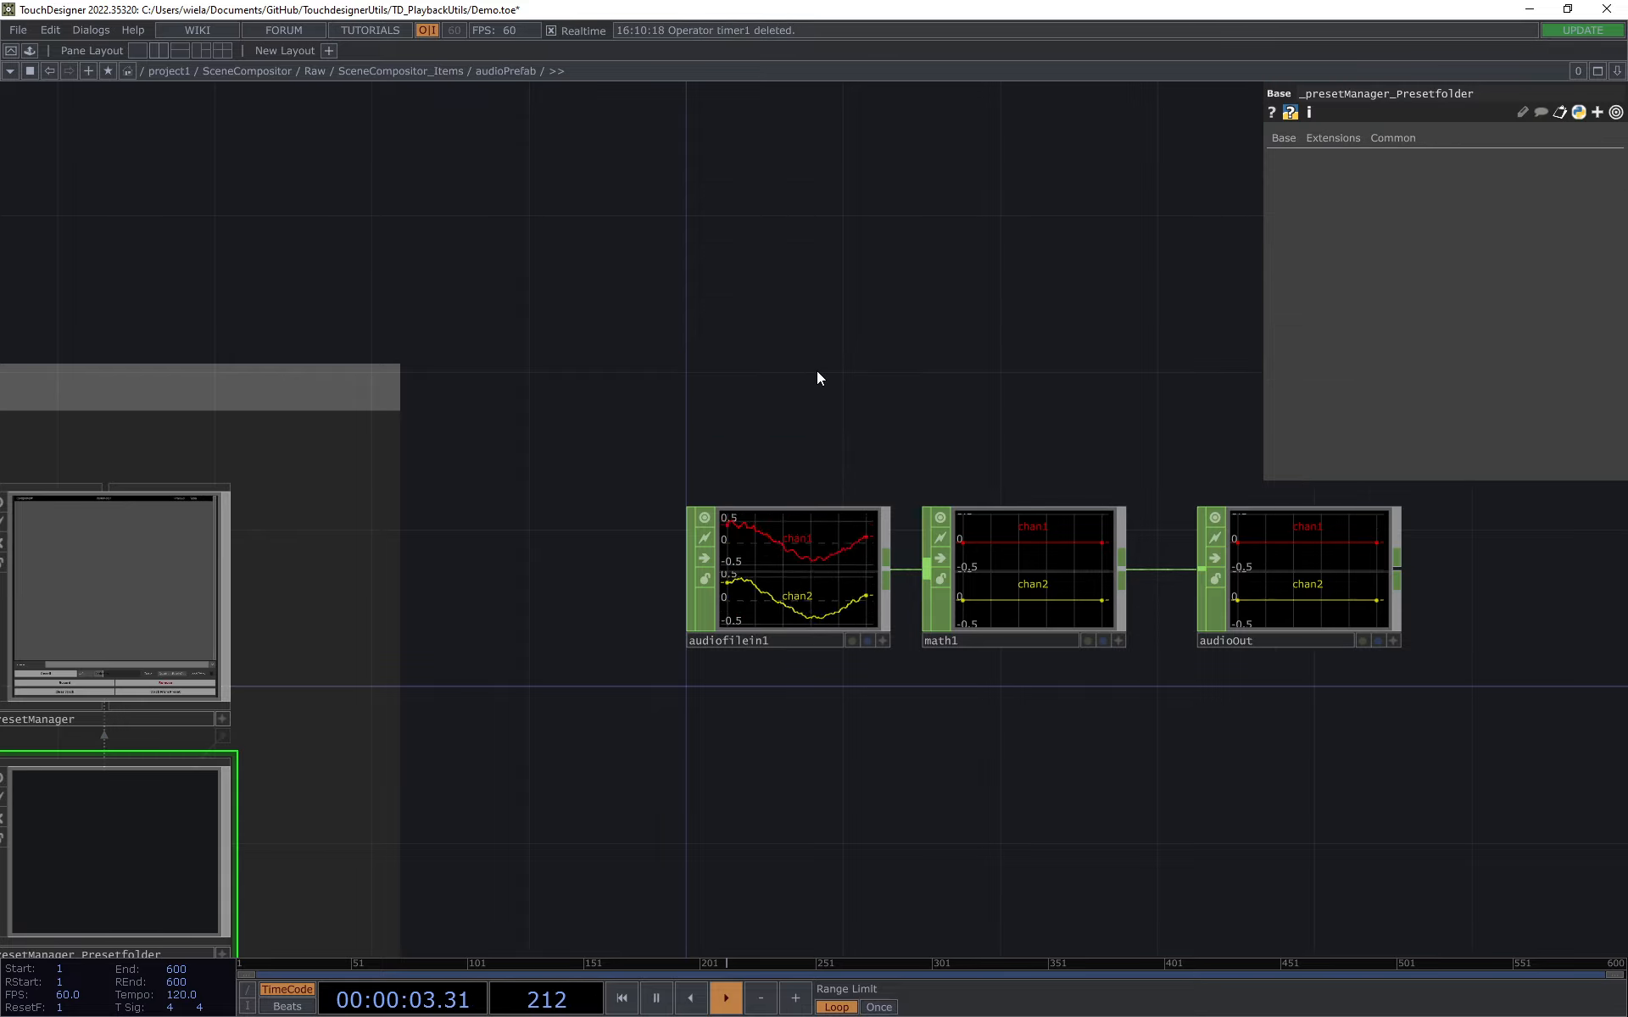
Step: Check math1's Interp Pars per Sample option in audioPrefab and return to the SceneCompositor_Items network
click(1093, 524)
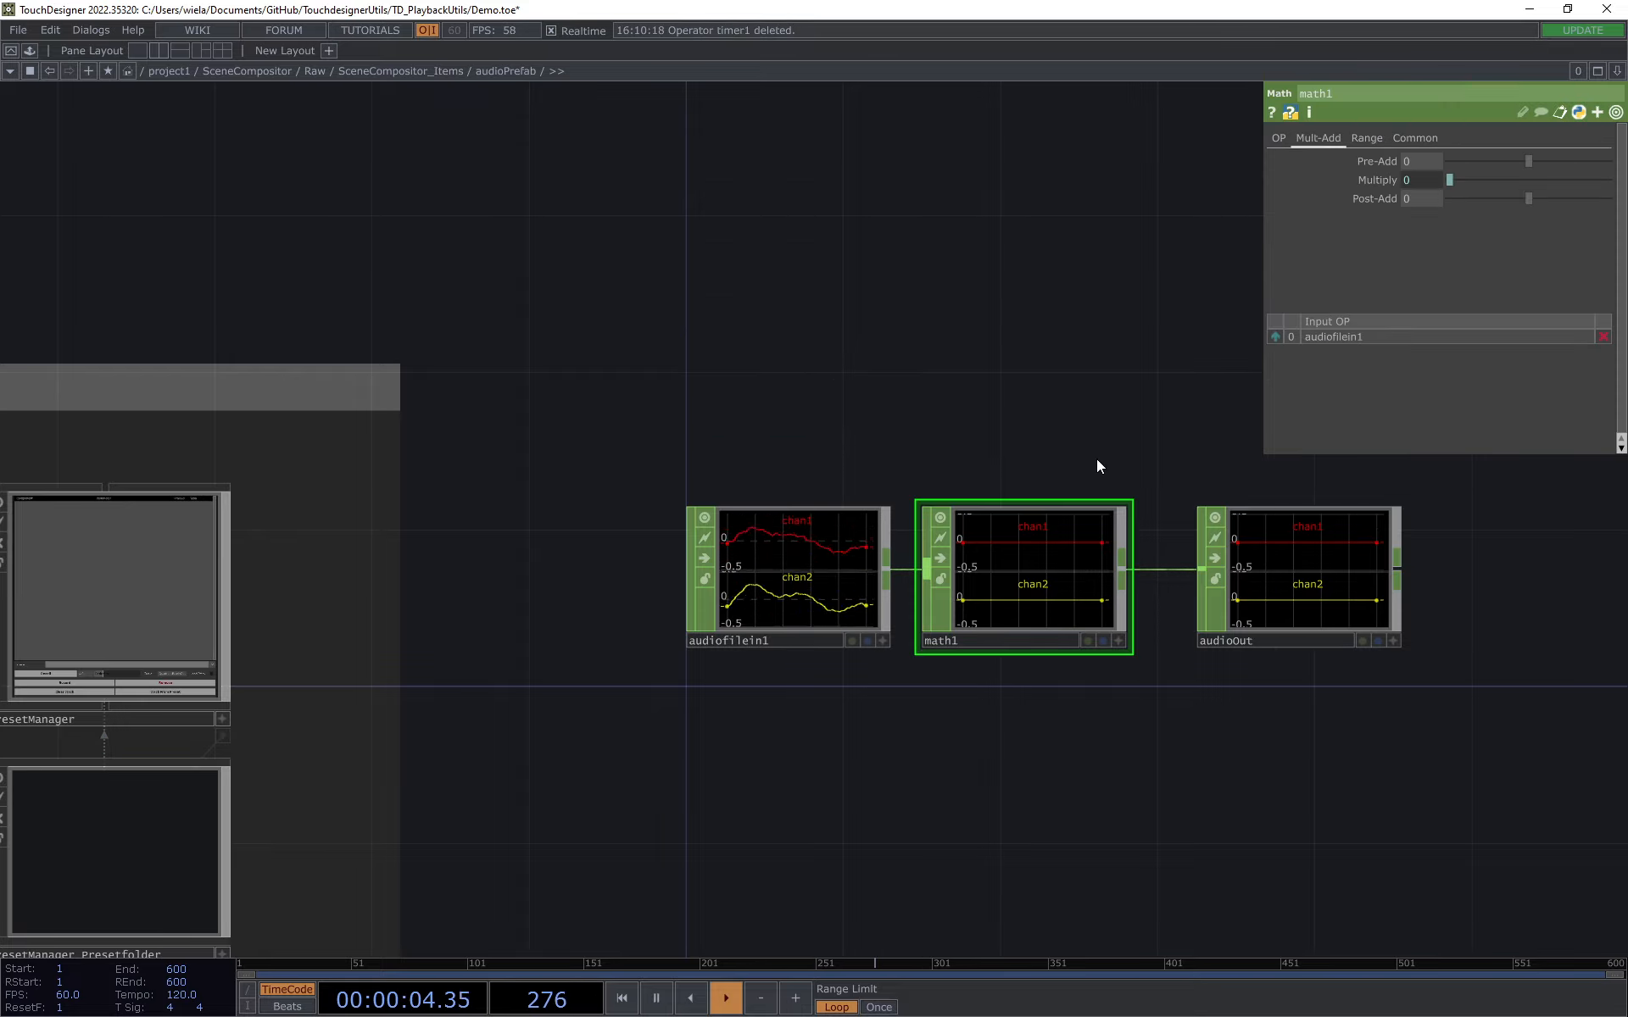
click(1279, 137)
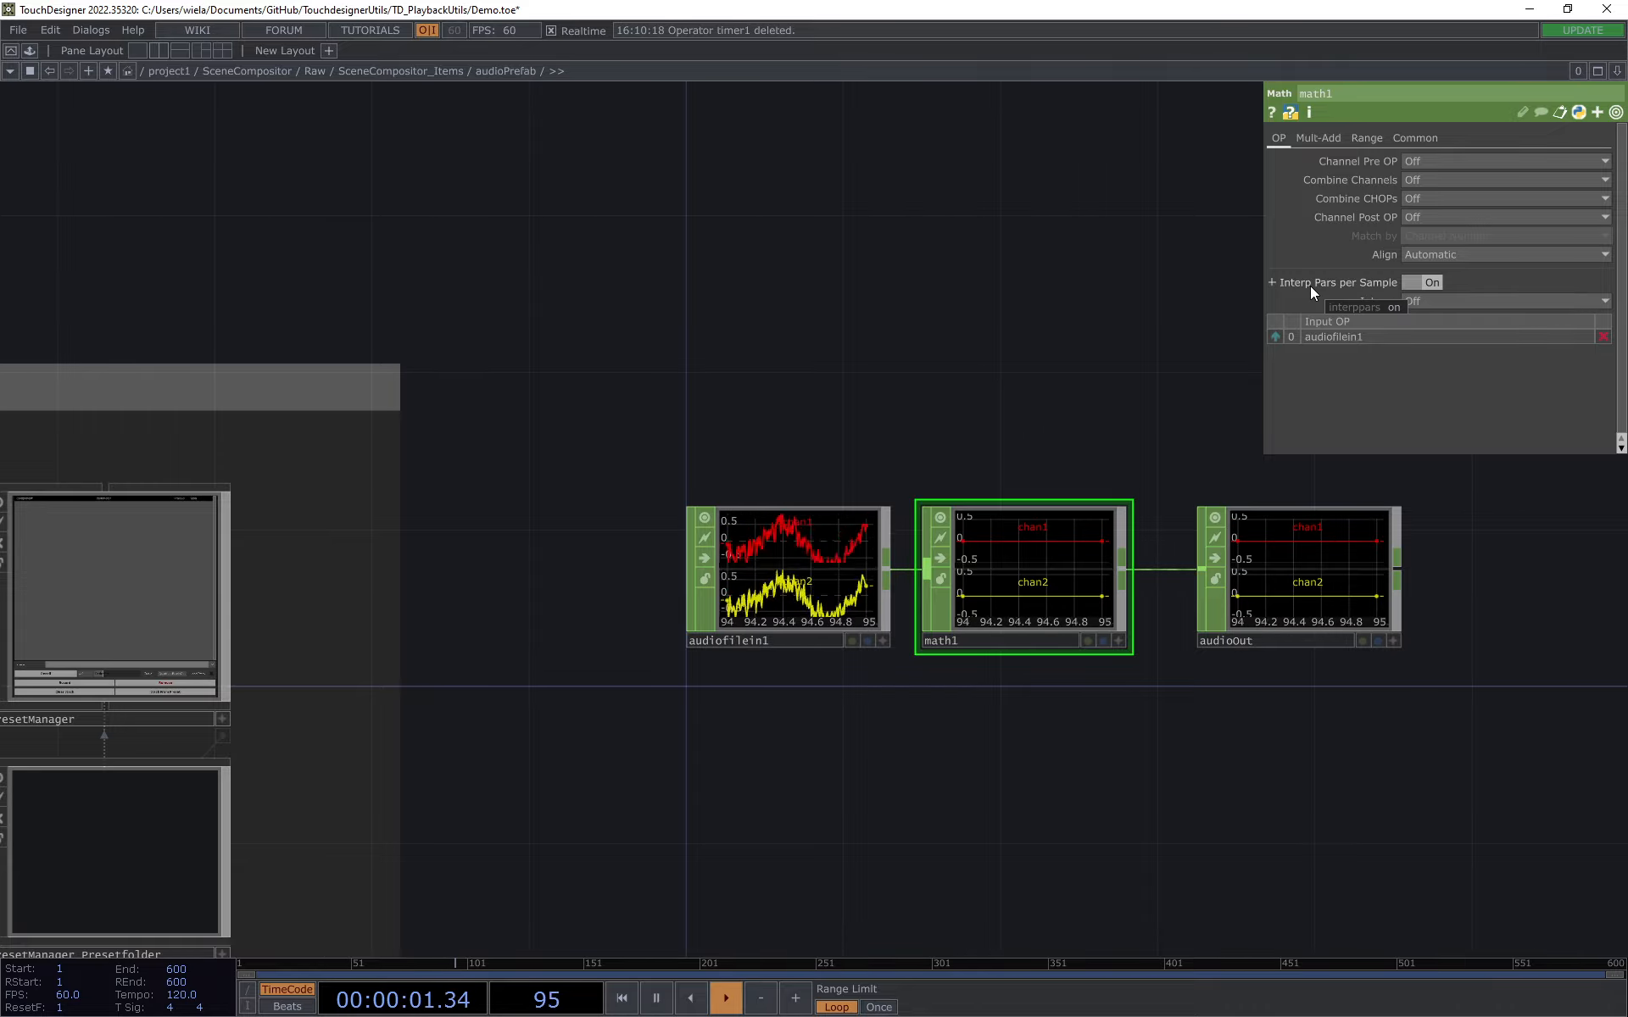
click(420, 74)
drag(450, 299, 501, 402)
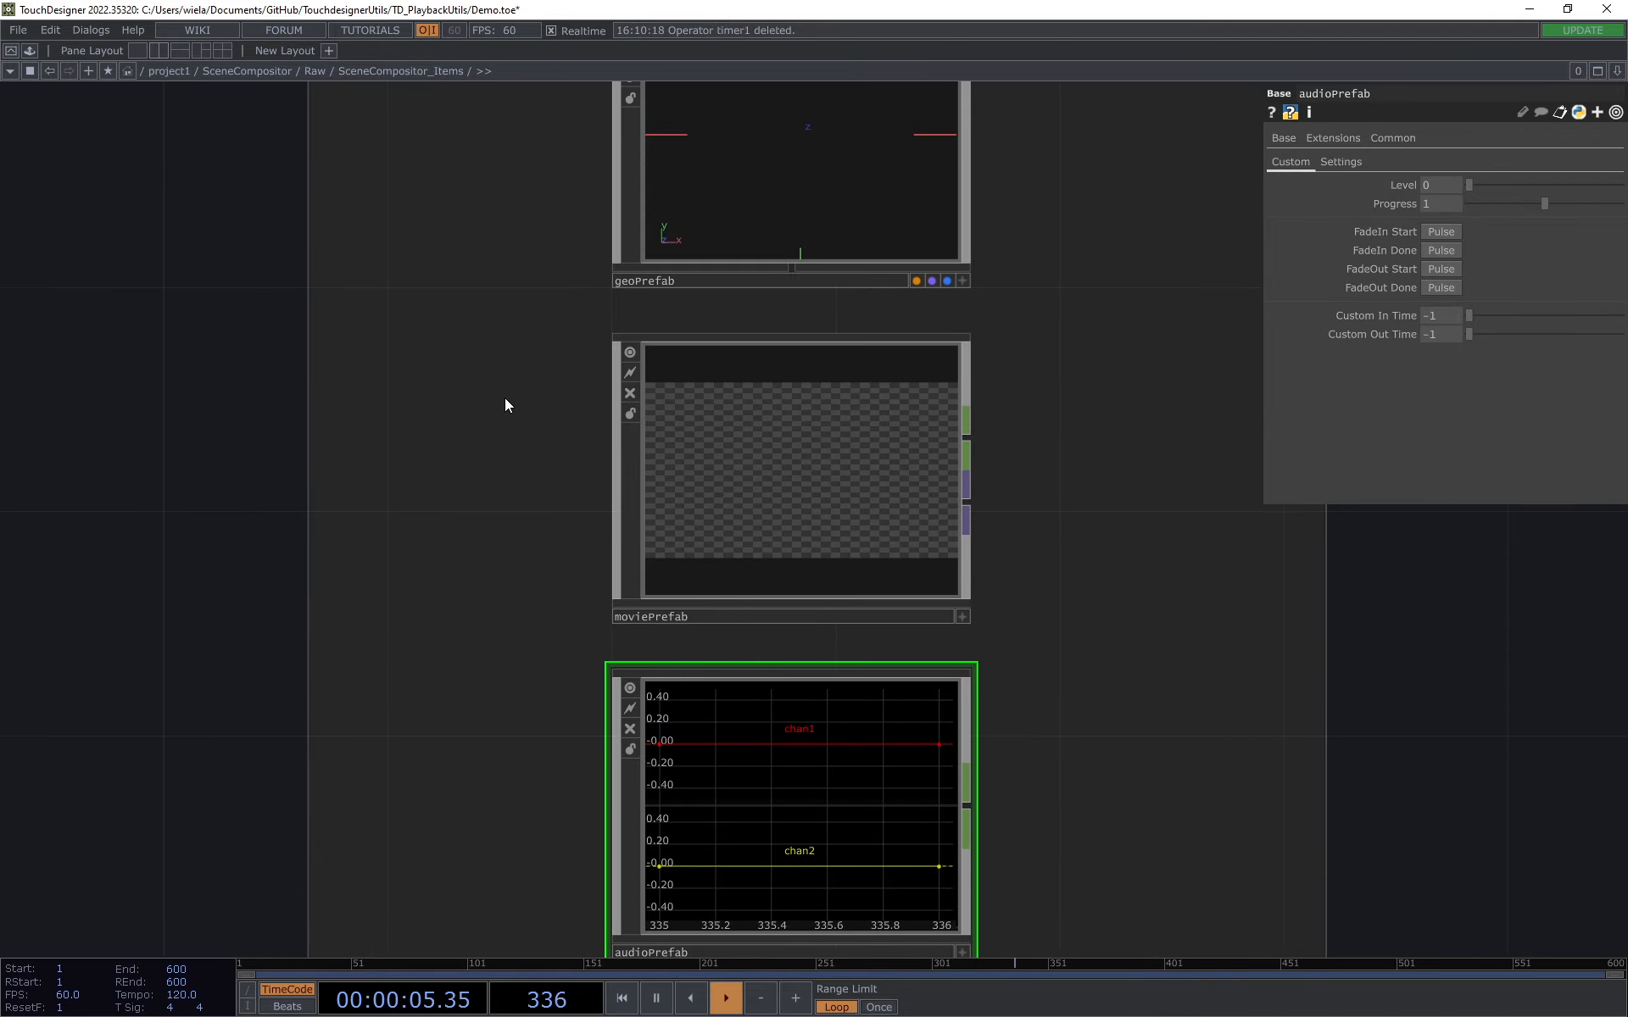
Step: Zoom out on the prefabs and split the network editor into two side-by-side panes
scroll(504, 398, down, 3)
scroll(504, 398, down, 1)
drag(791, 230, 802, 274)
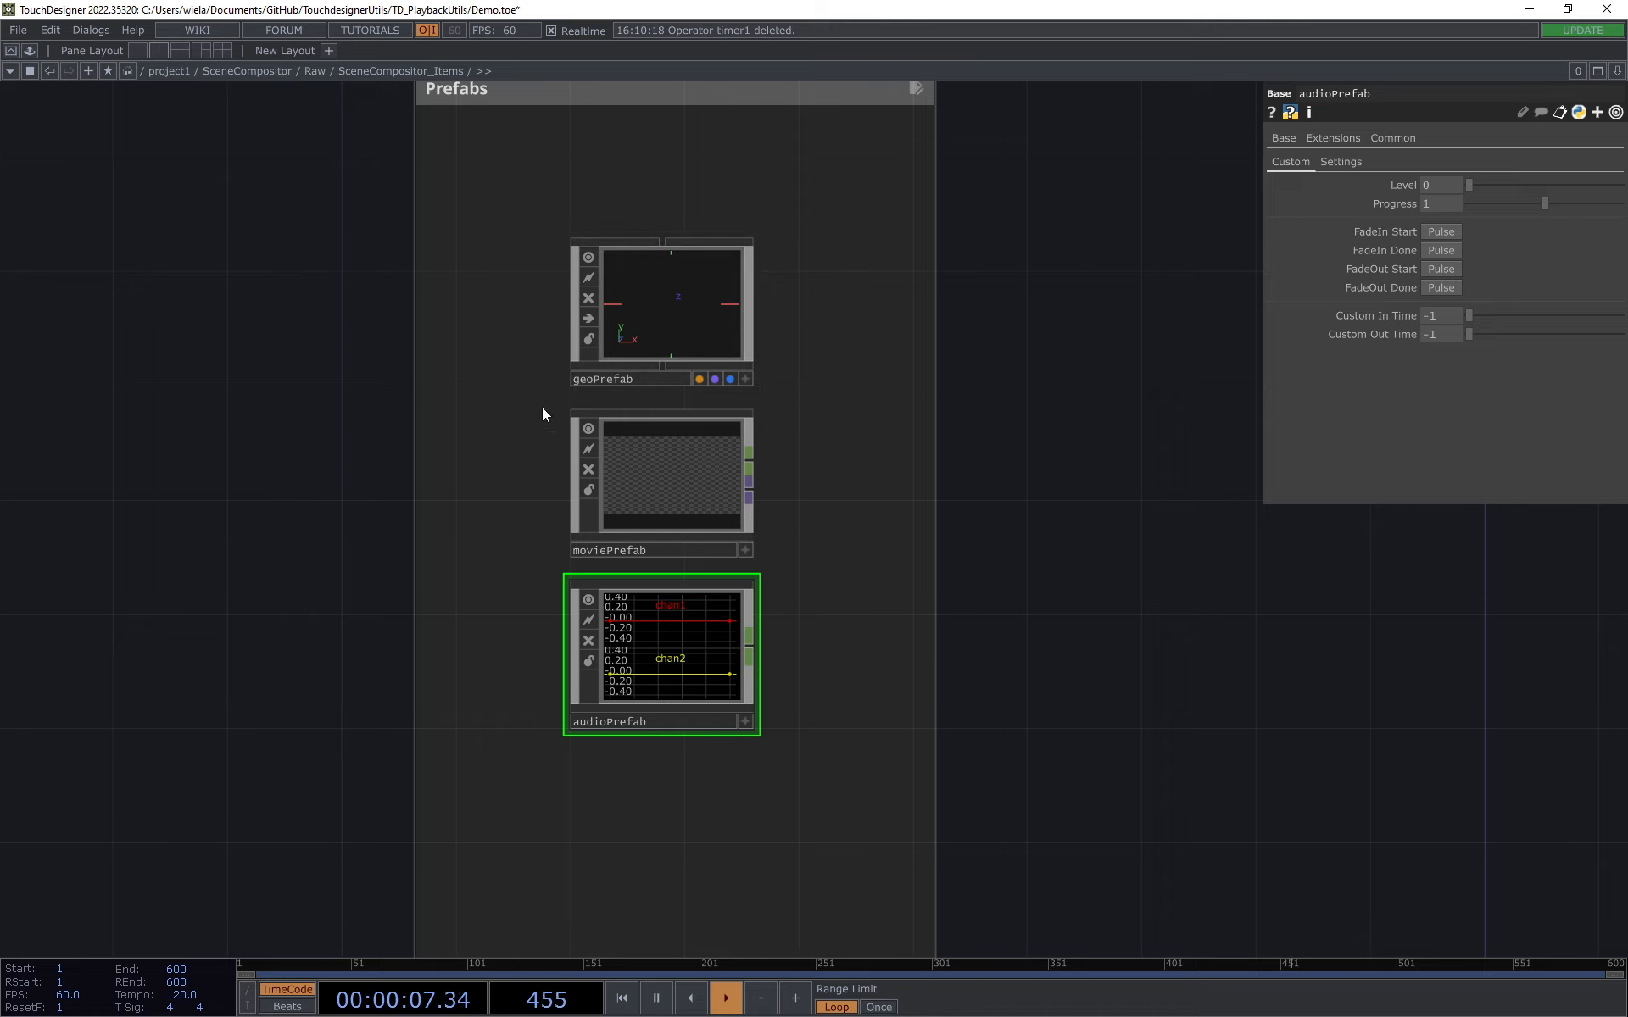
click(1617, 72)
click(1512, 114)
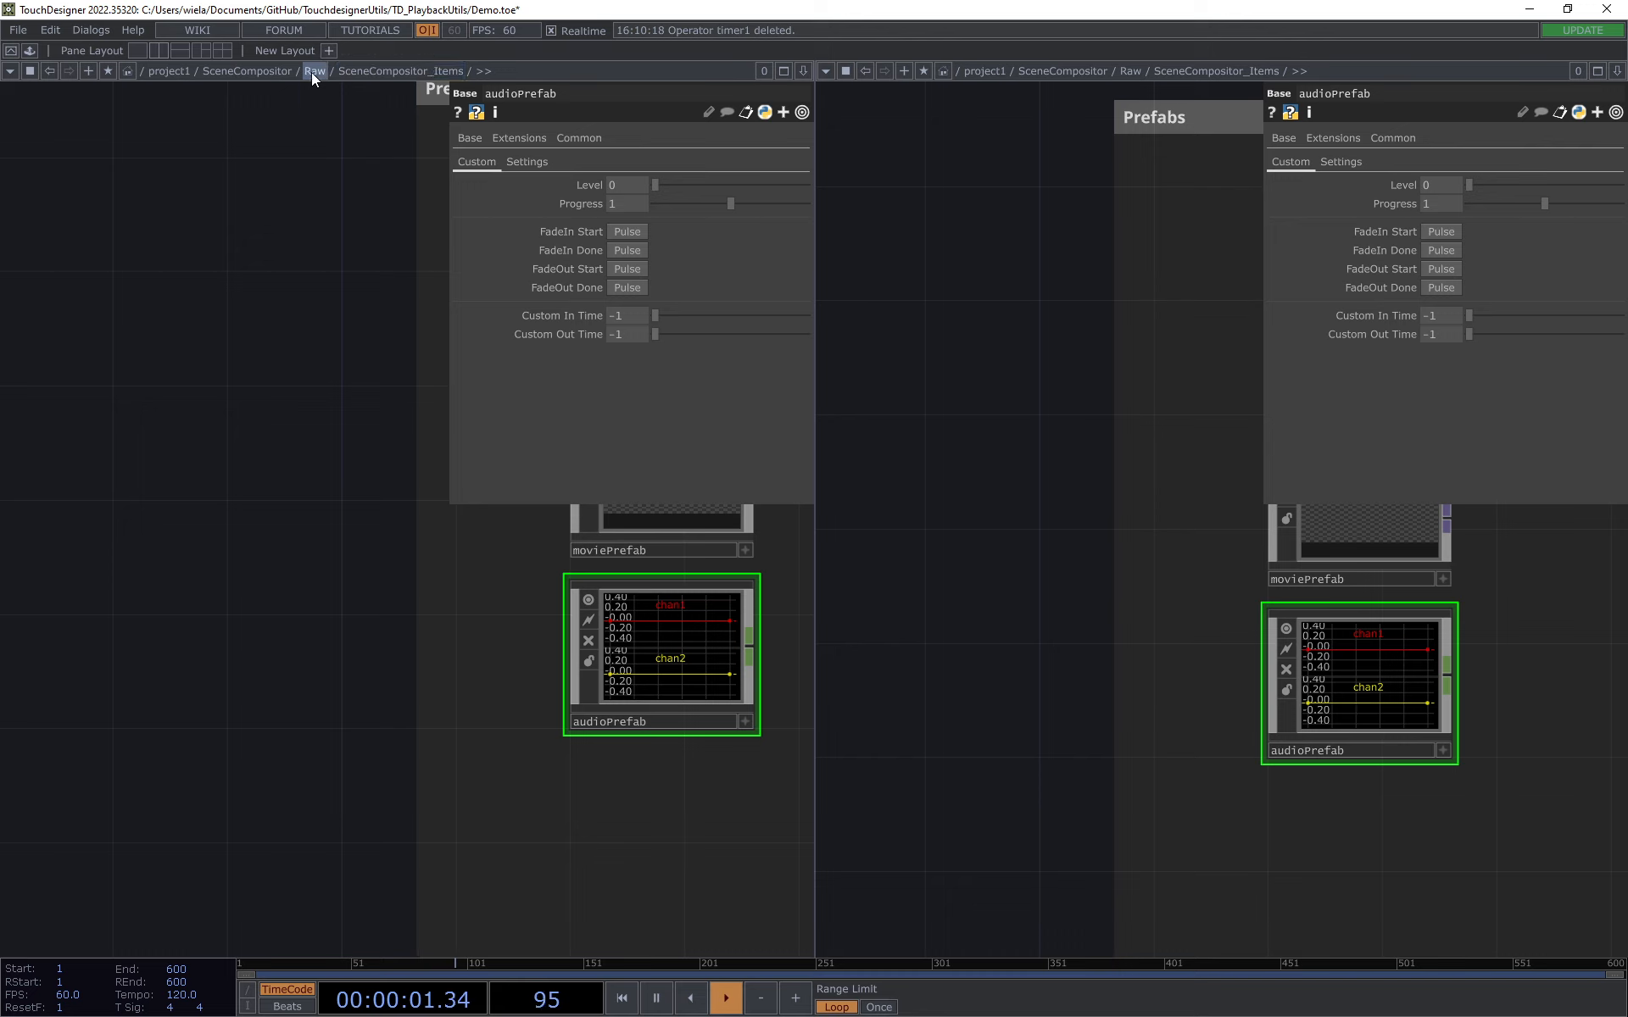
Step: Go up to the Raw network in one pane and show SceneCompositor's control parameters
click(313, 76)
drag(291, 339, 218, 468)
scroll(213, 475, down, 2)
click(315, 402)
drag(253, 188, 128, 153)
scroll(262, 276, up, 2)
click(429, 168)
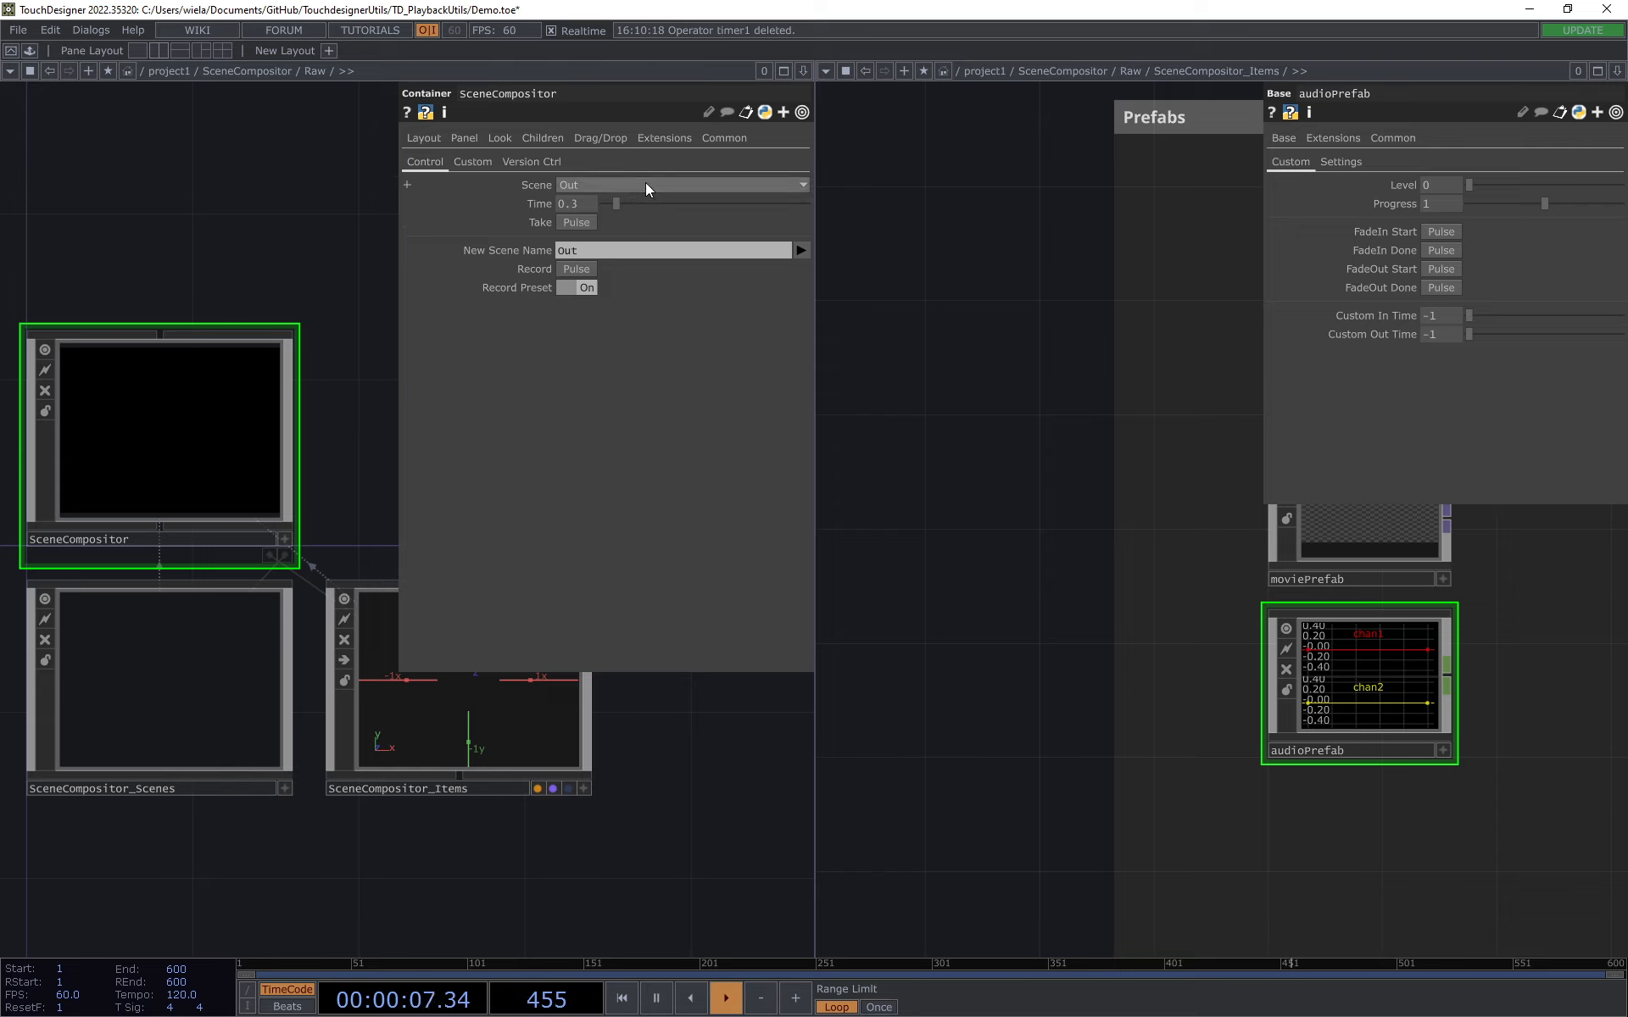
Step: Switch SceneCompositor to GeoScene and back to Out, taking each scene with geoPrefab's parameters shown
click(644, 181)
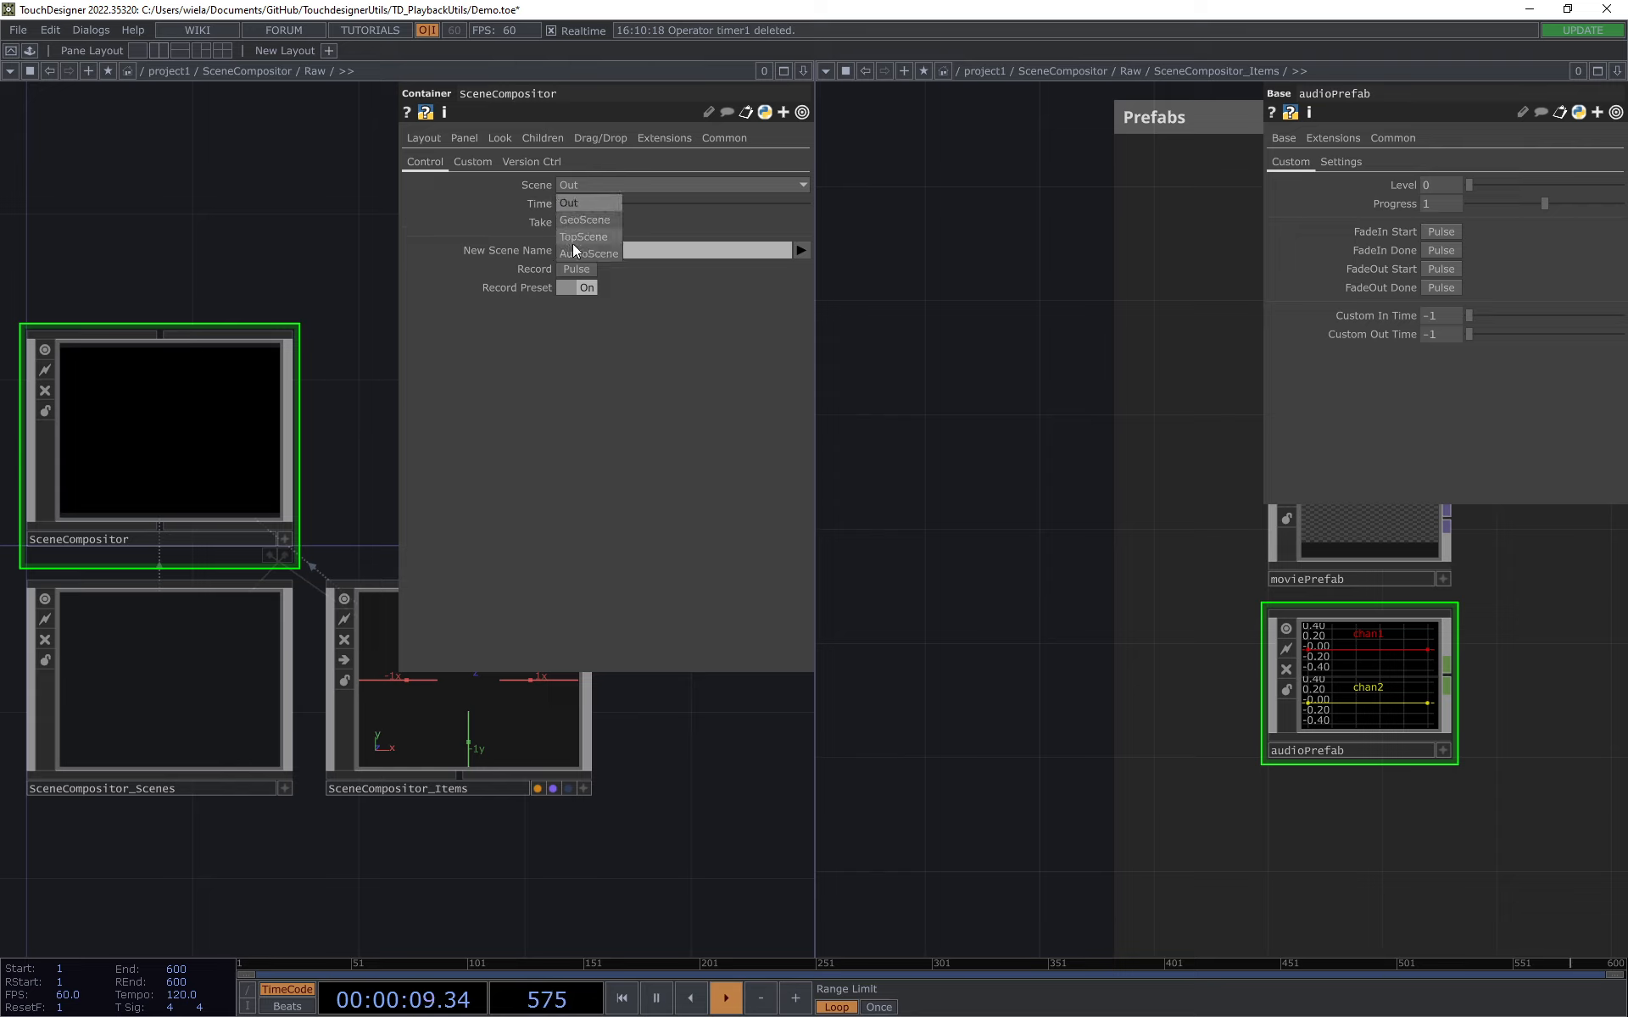
click(583, 220)
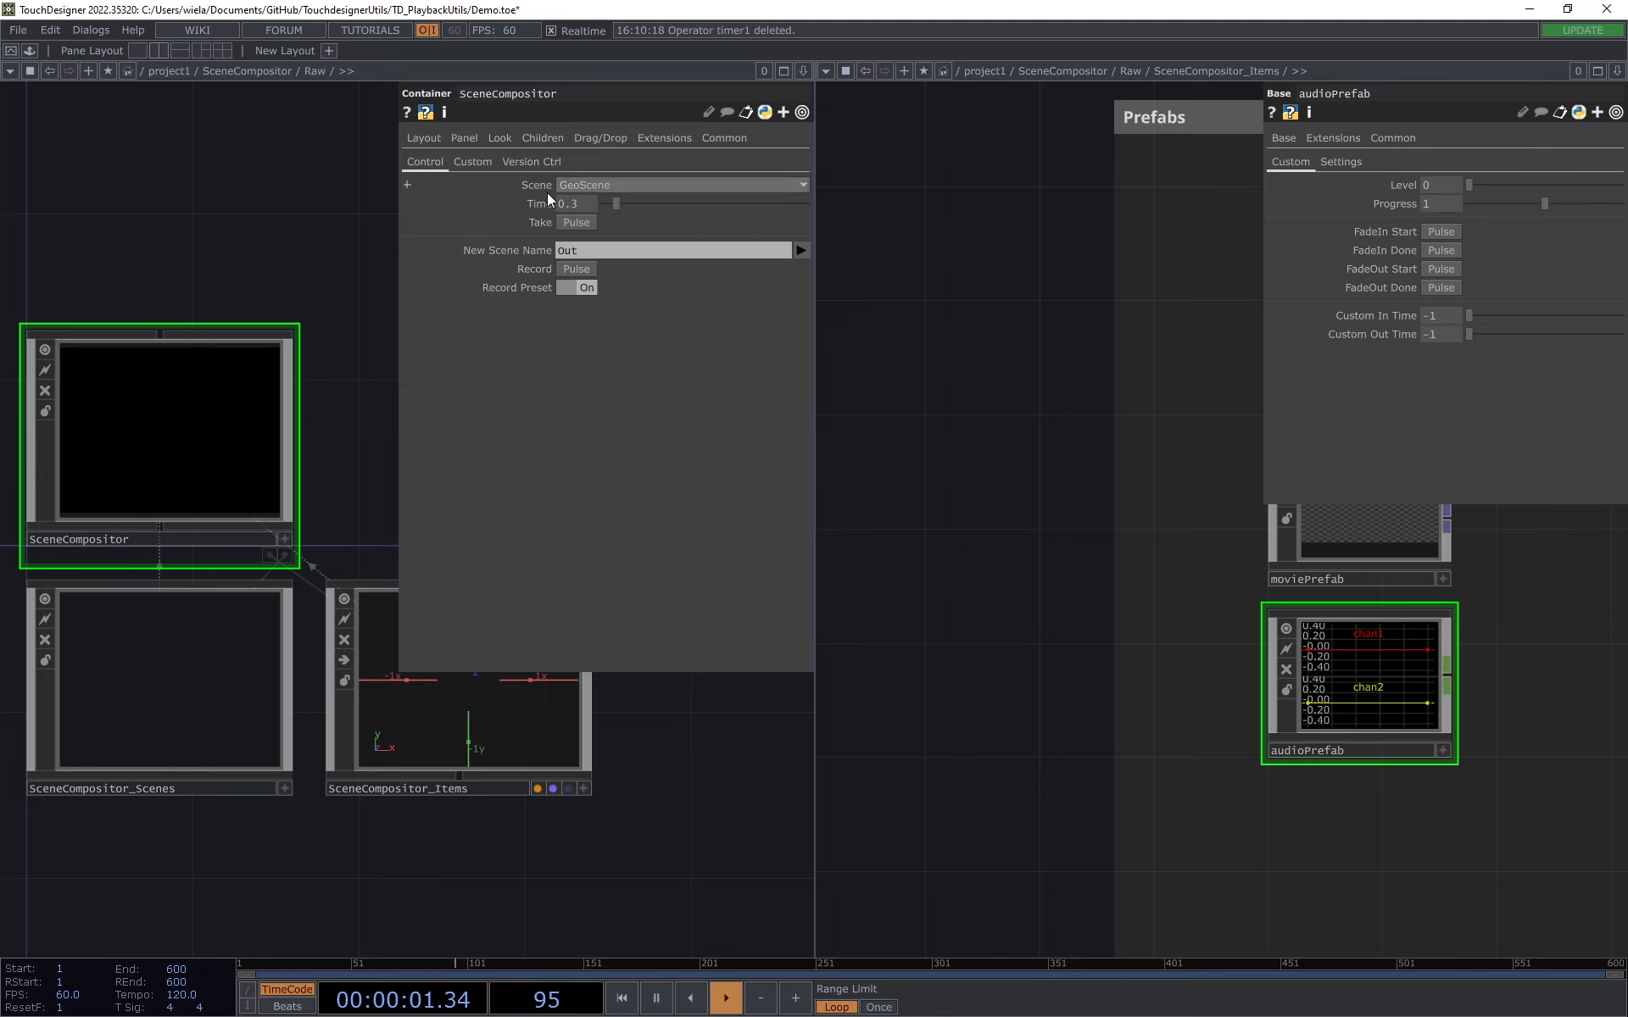
click(1192, 353)
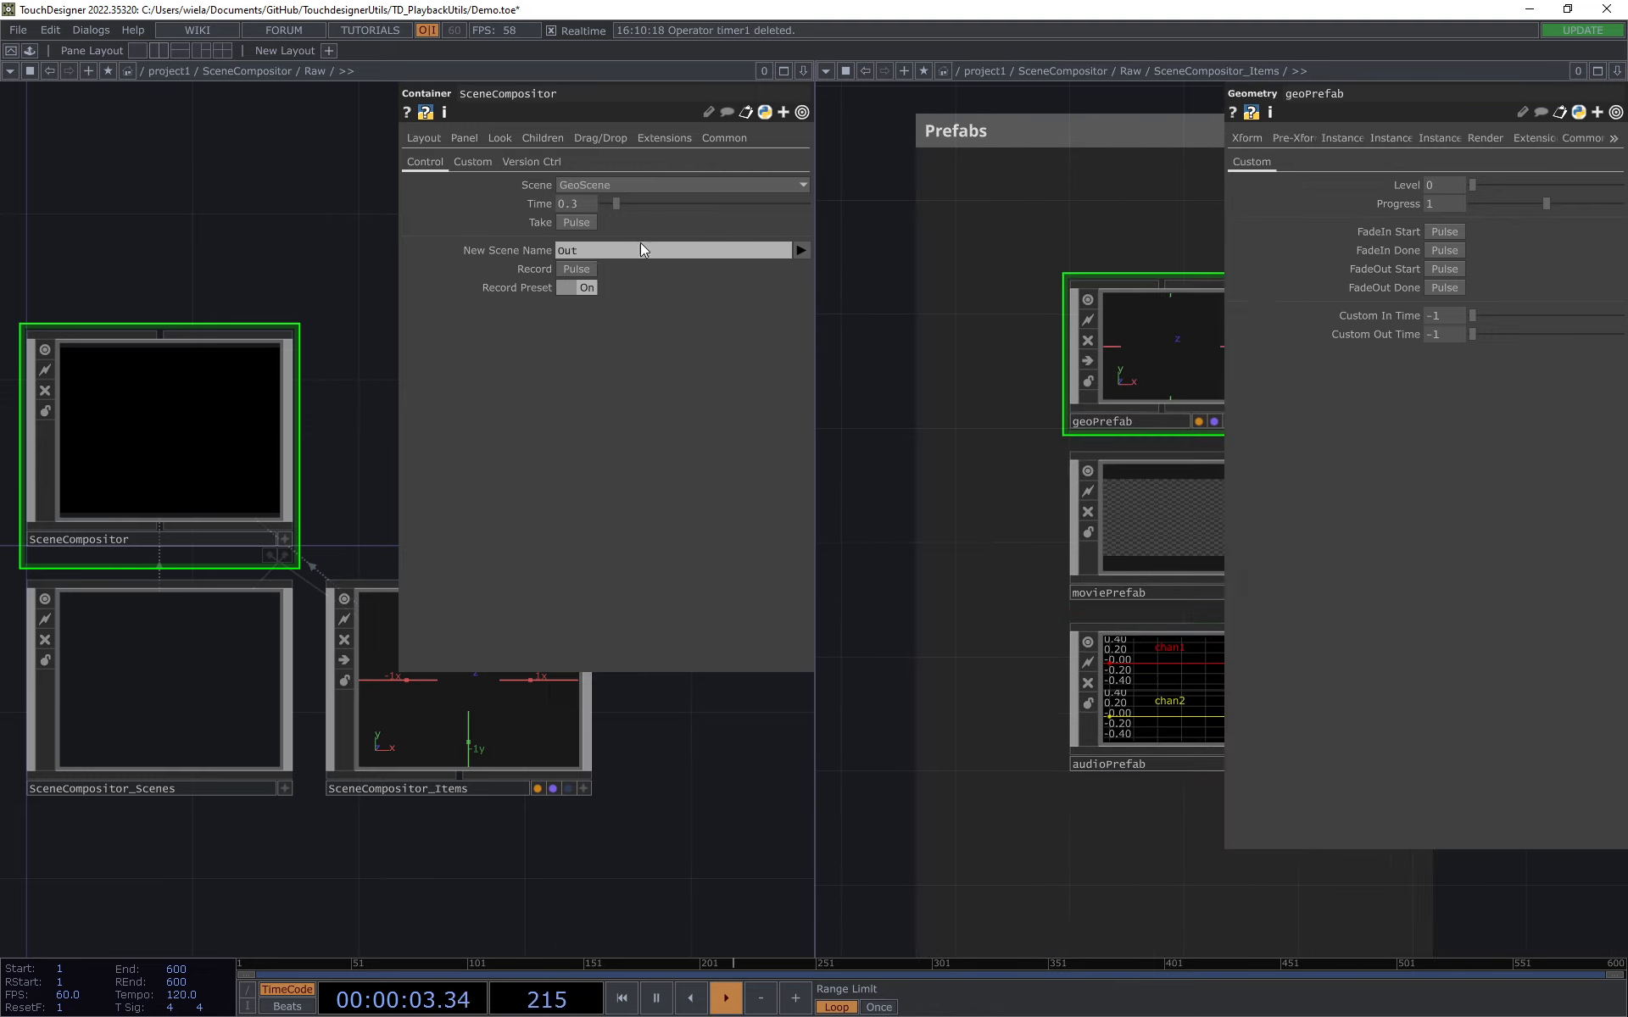
click(585, 226)
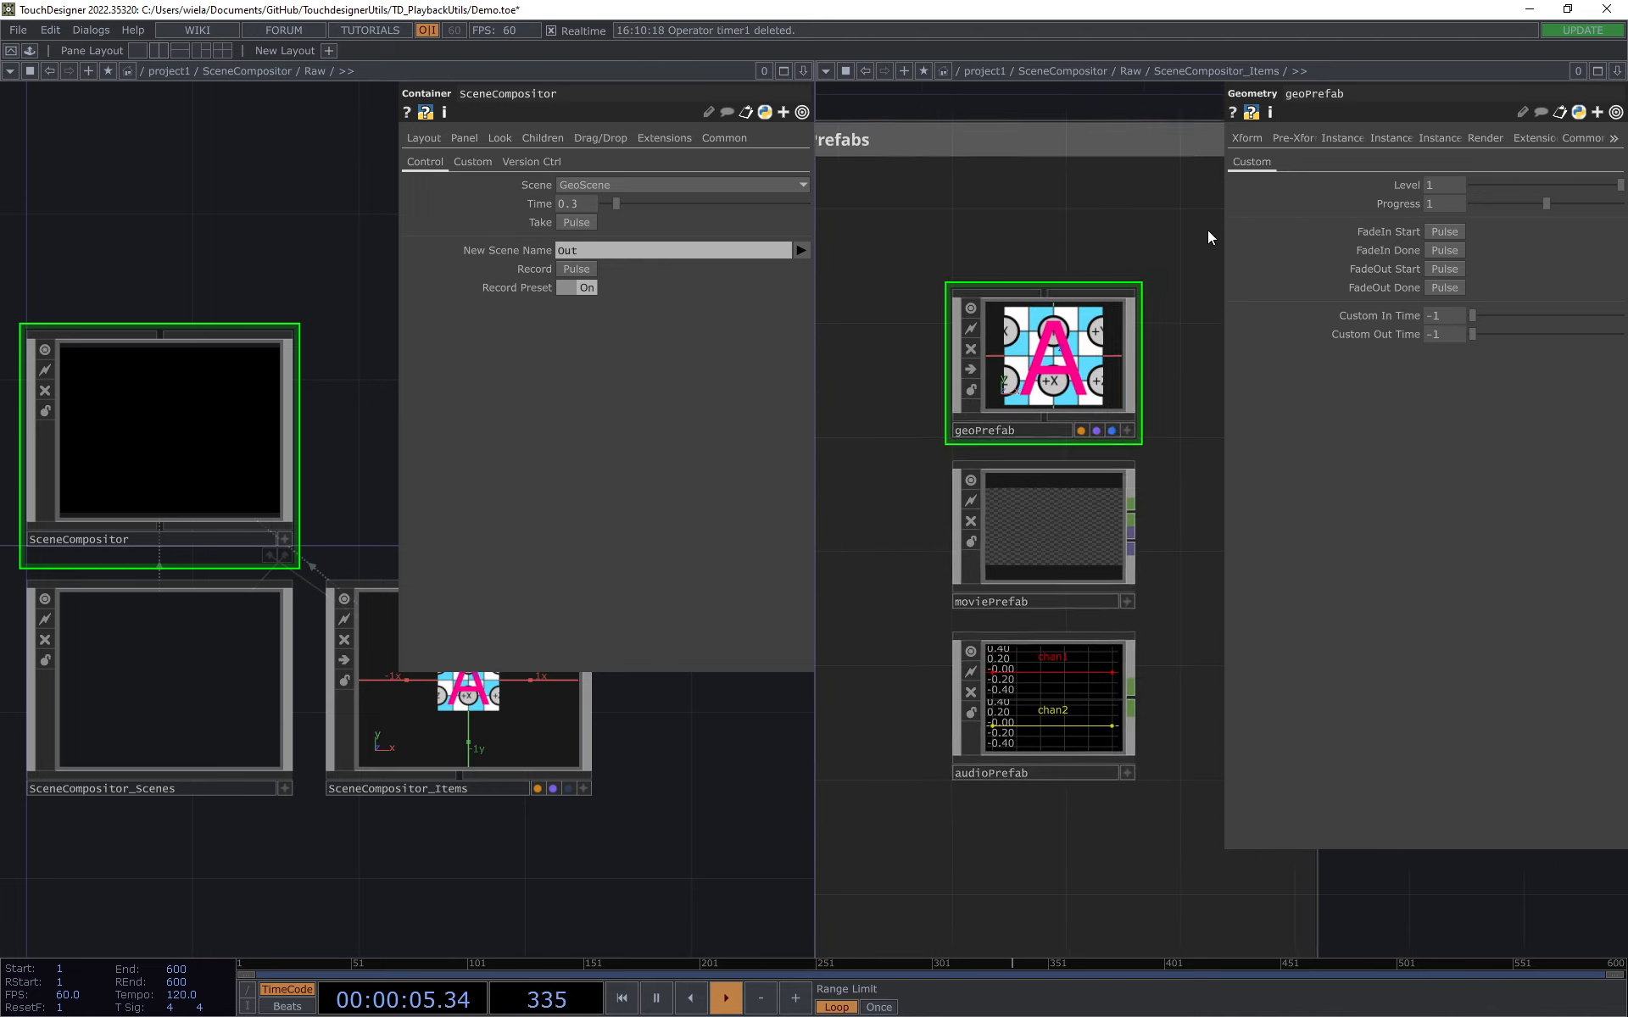
click(595, 181)
click(580, 203)
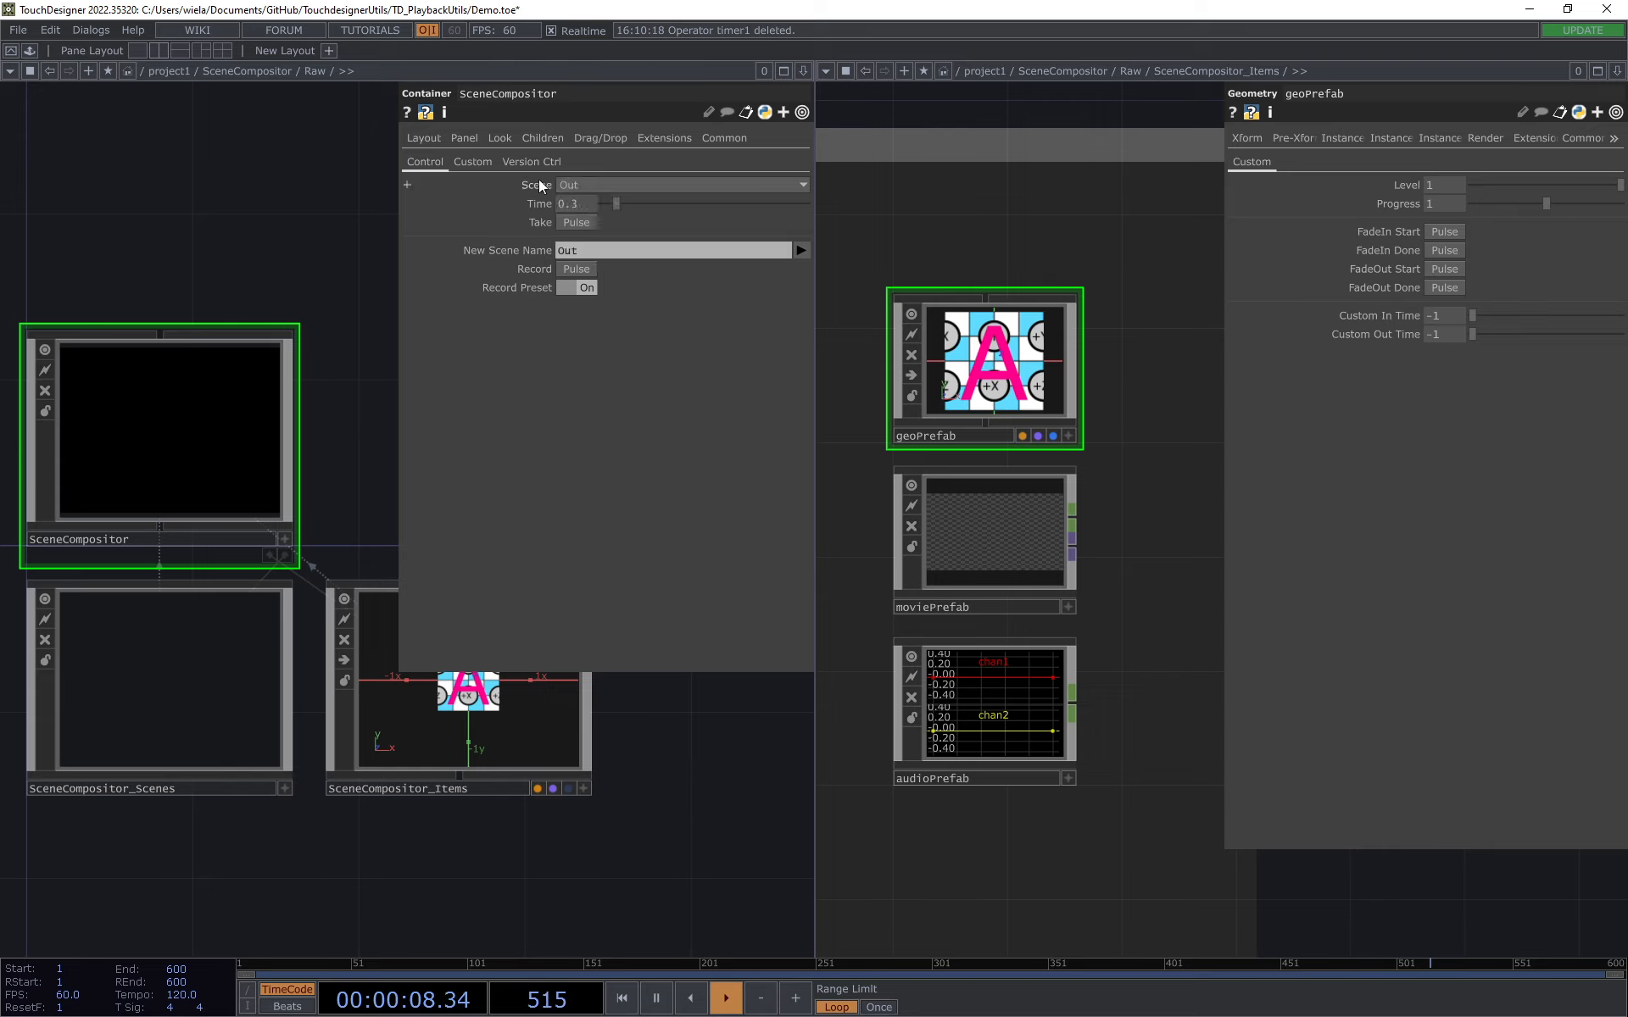
click(581, 223)
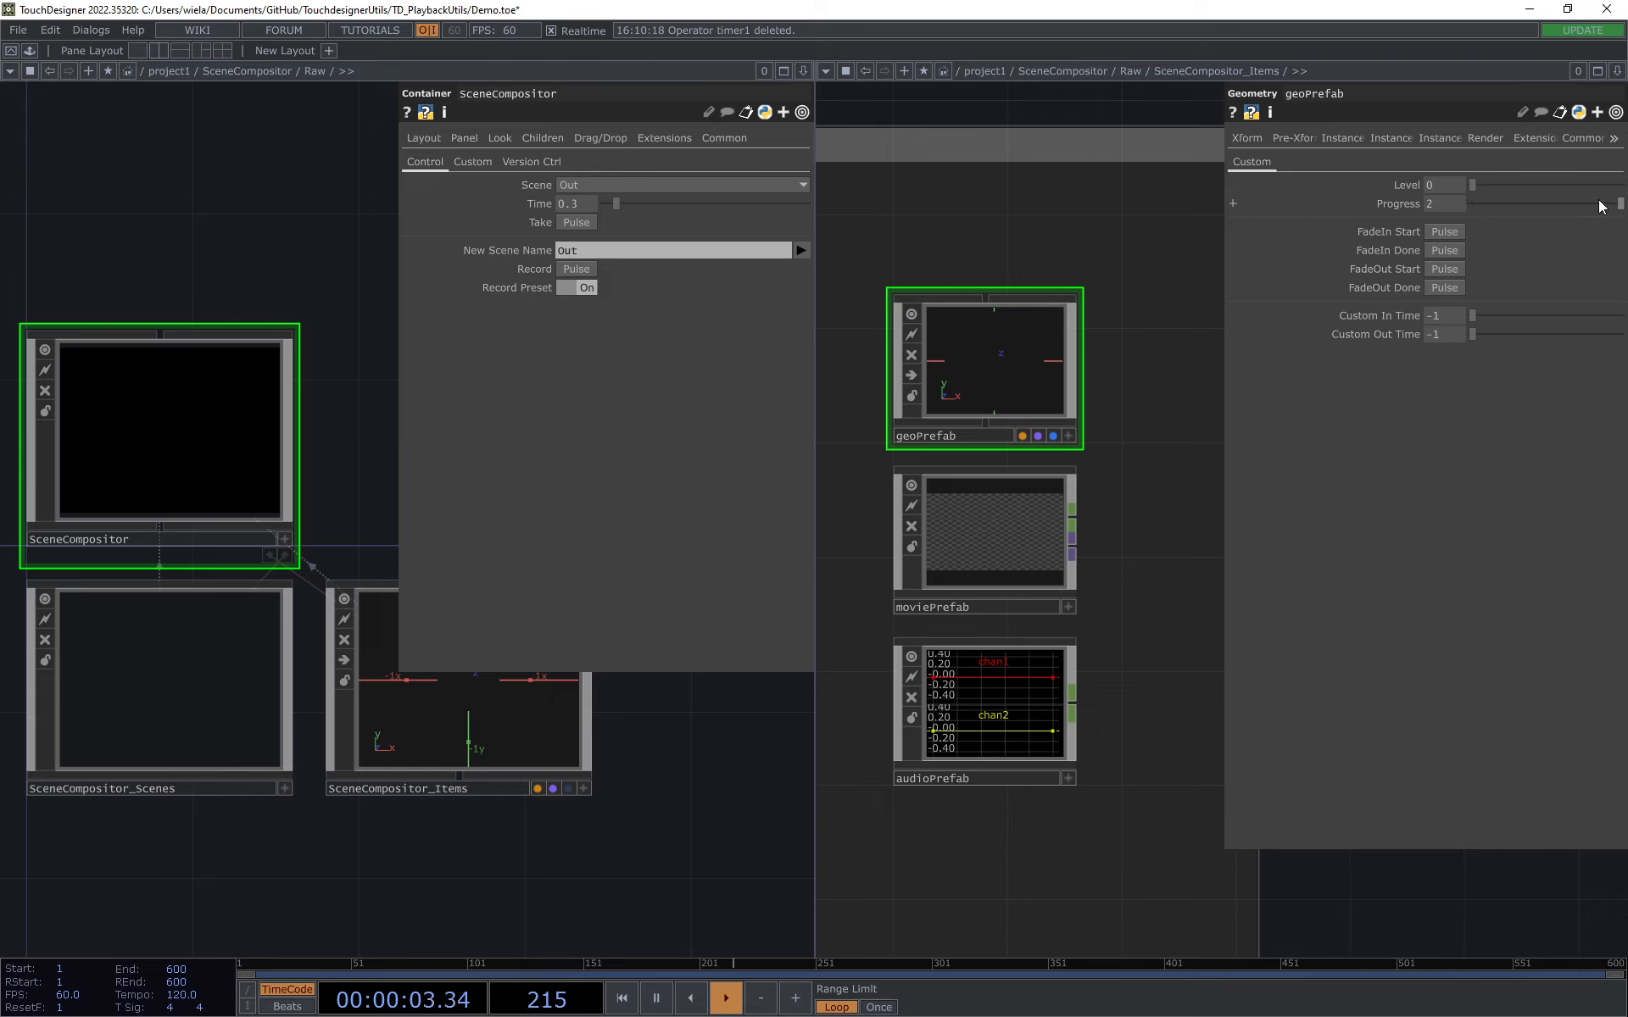
Step: Switch SceneCompositor to TopScene and back to Out, taking each scene with moviePrefab's parameters shown
click(780, 184)
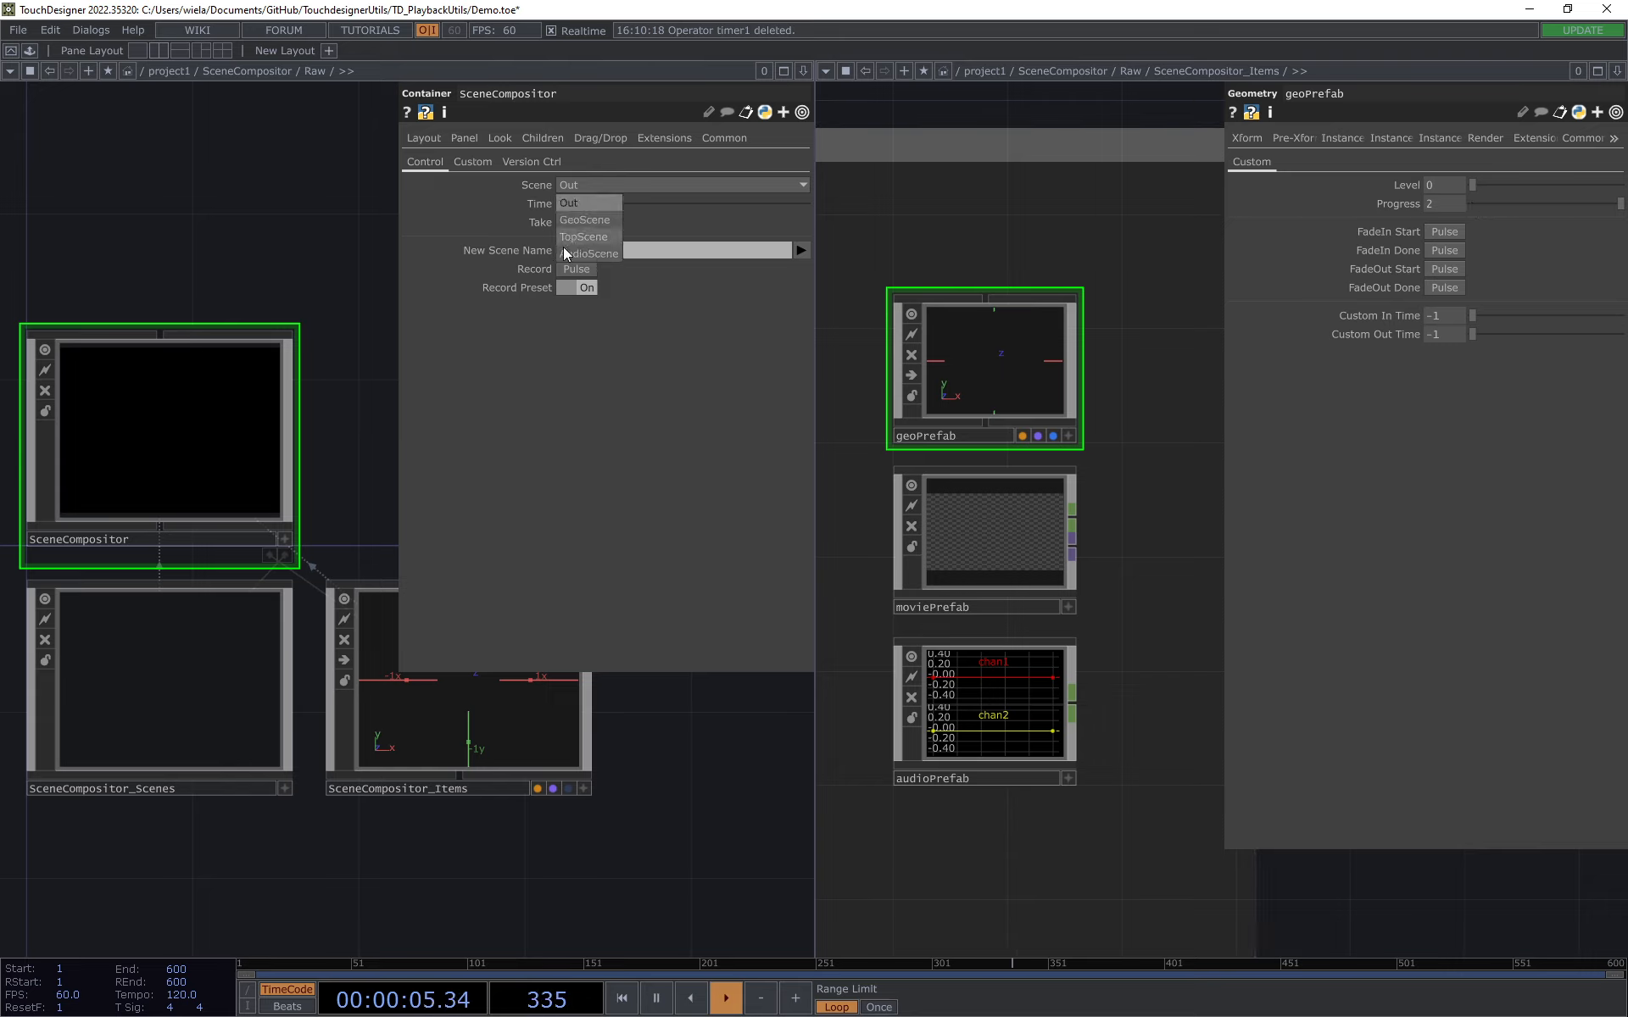
click(578, 222)
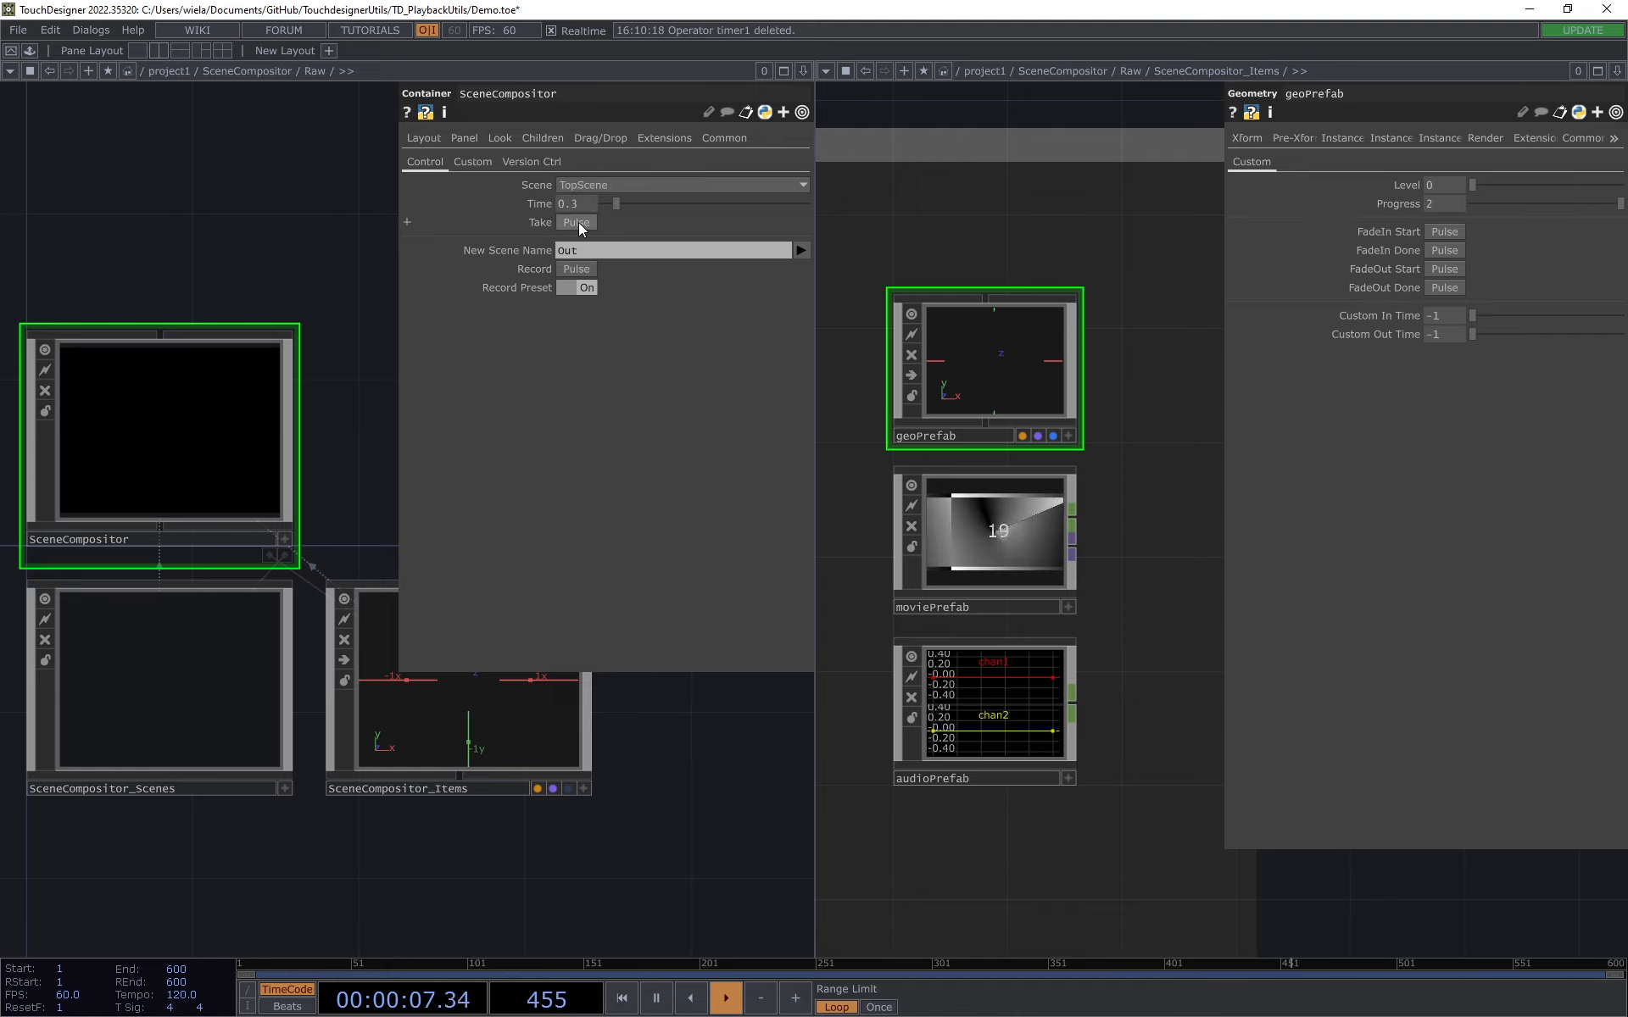
click(1005, 551)
click(591, 185)
click(592, 185)
click(580, 222)
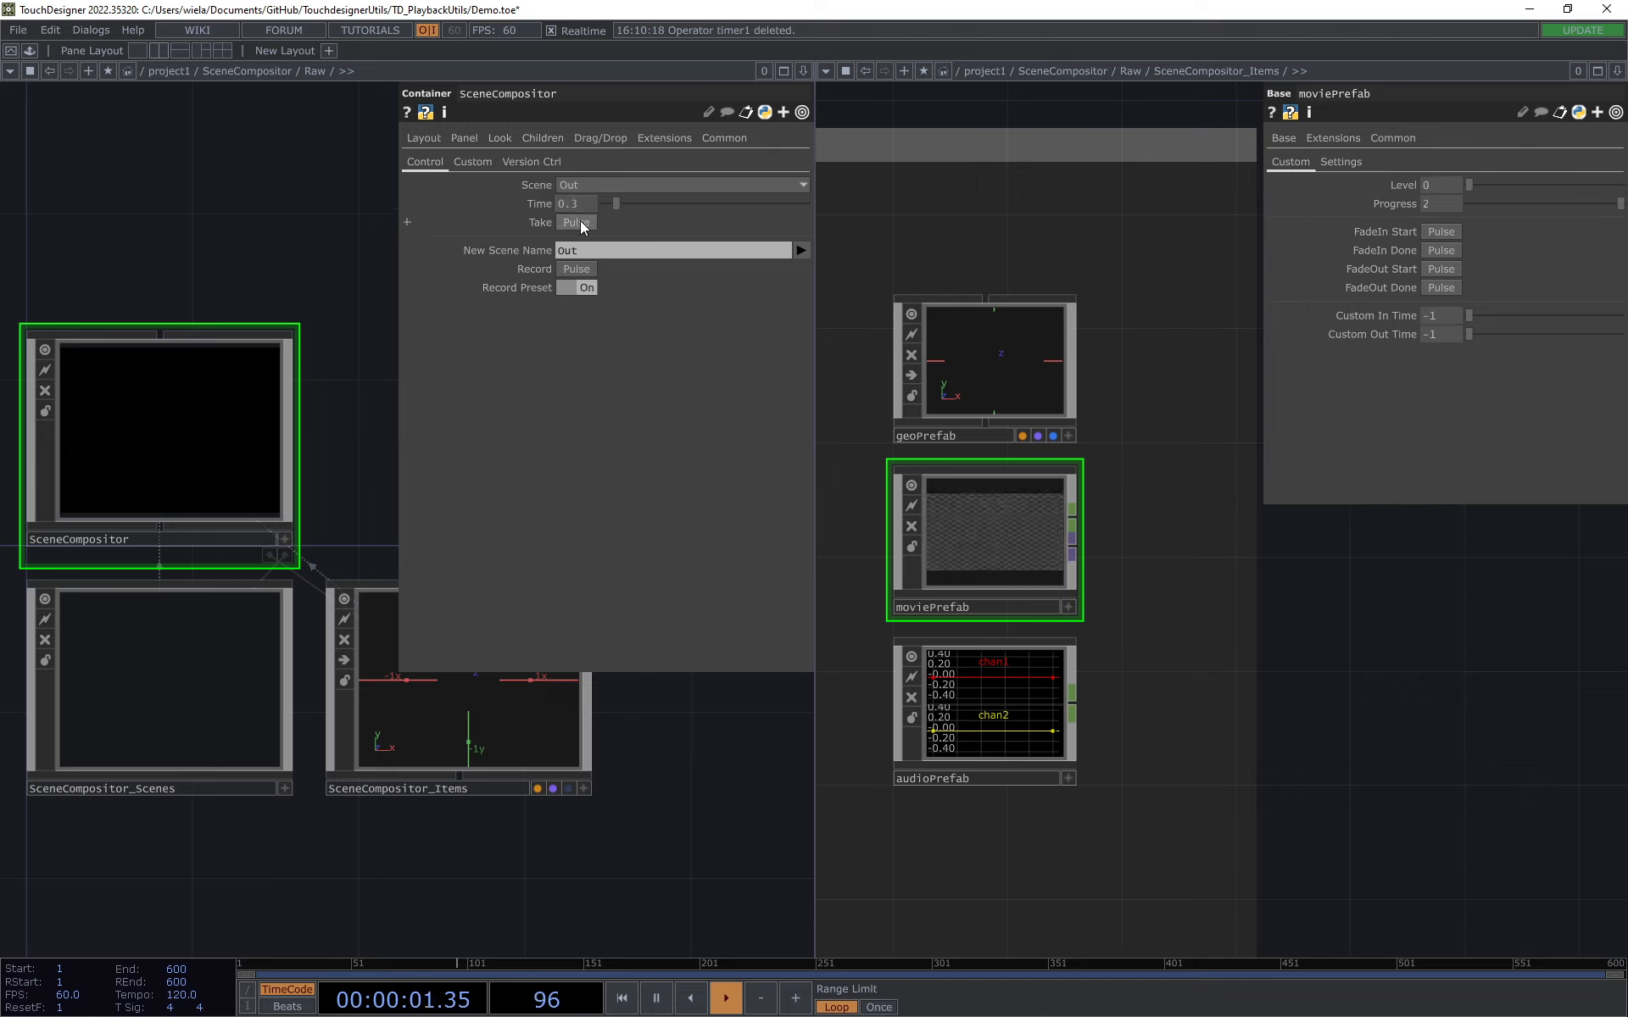
Step: Take TopScene again and crossfade from it to GeoScene
click(670, 185)
click(583, 222)
click(617, 183)
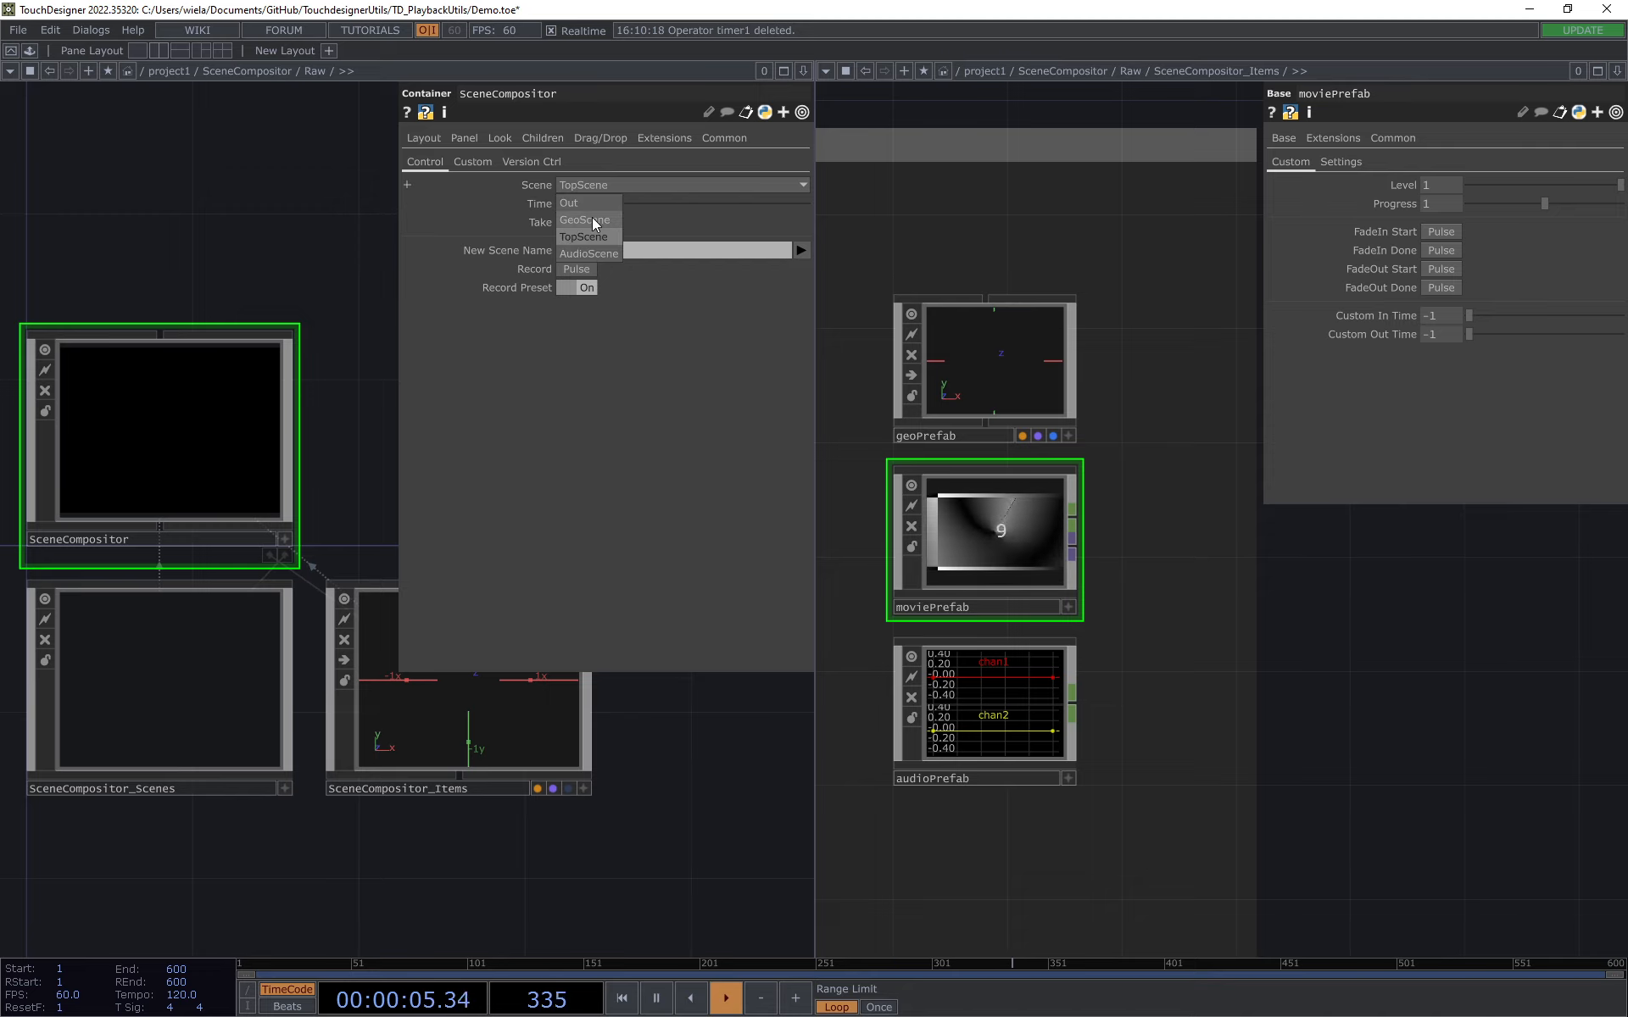
click(592, 220)
click(574, 222)
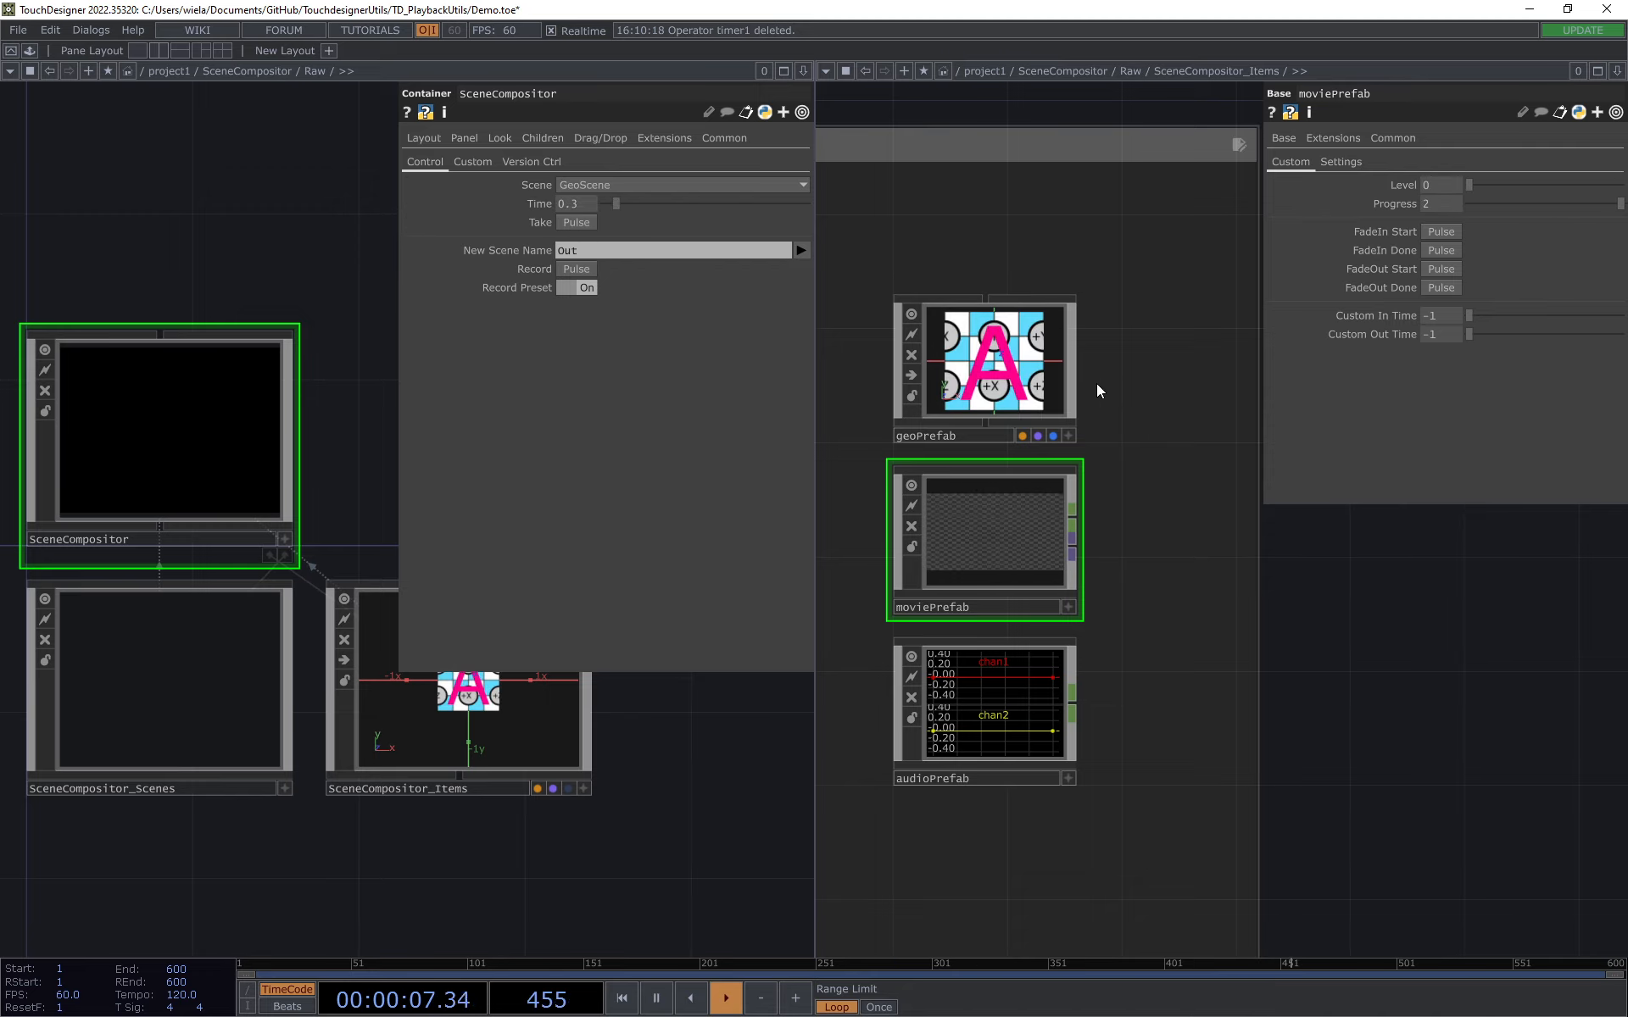
Step: Compare the parameters of geoPrefab and moviePrefab, and raise moviePrefab's Level to 1
click(1038, 378)
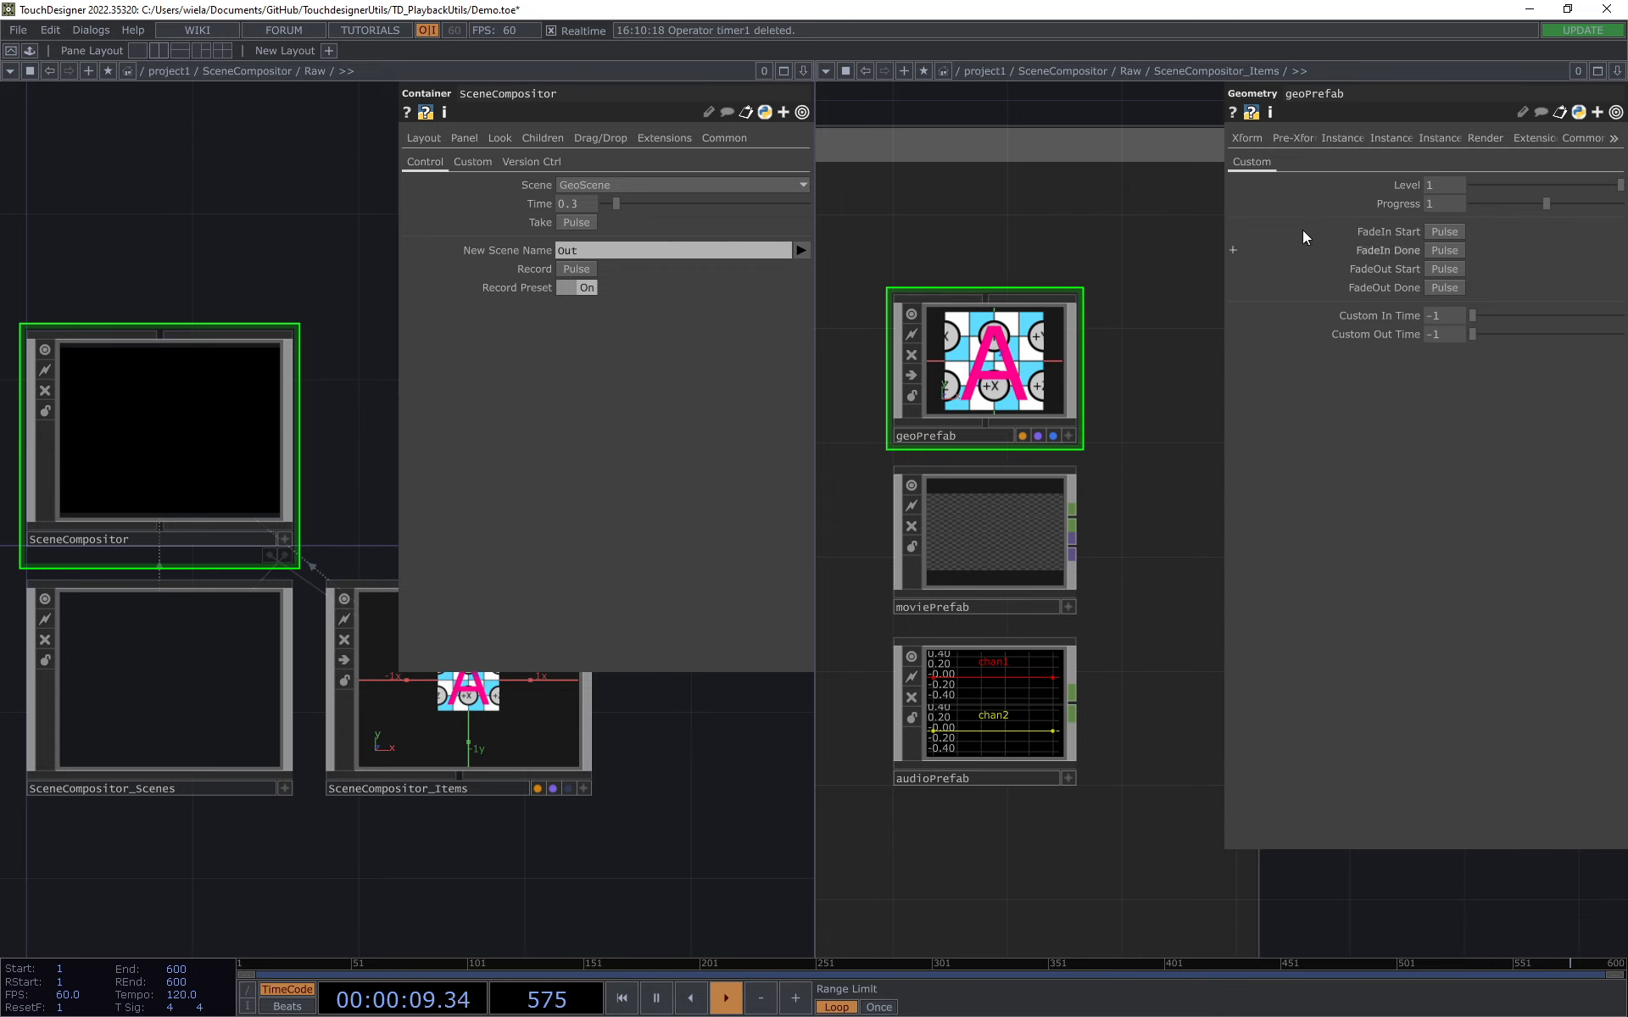
click(962, 530)
click(987, 428)
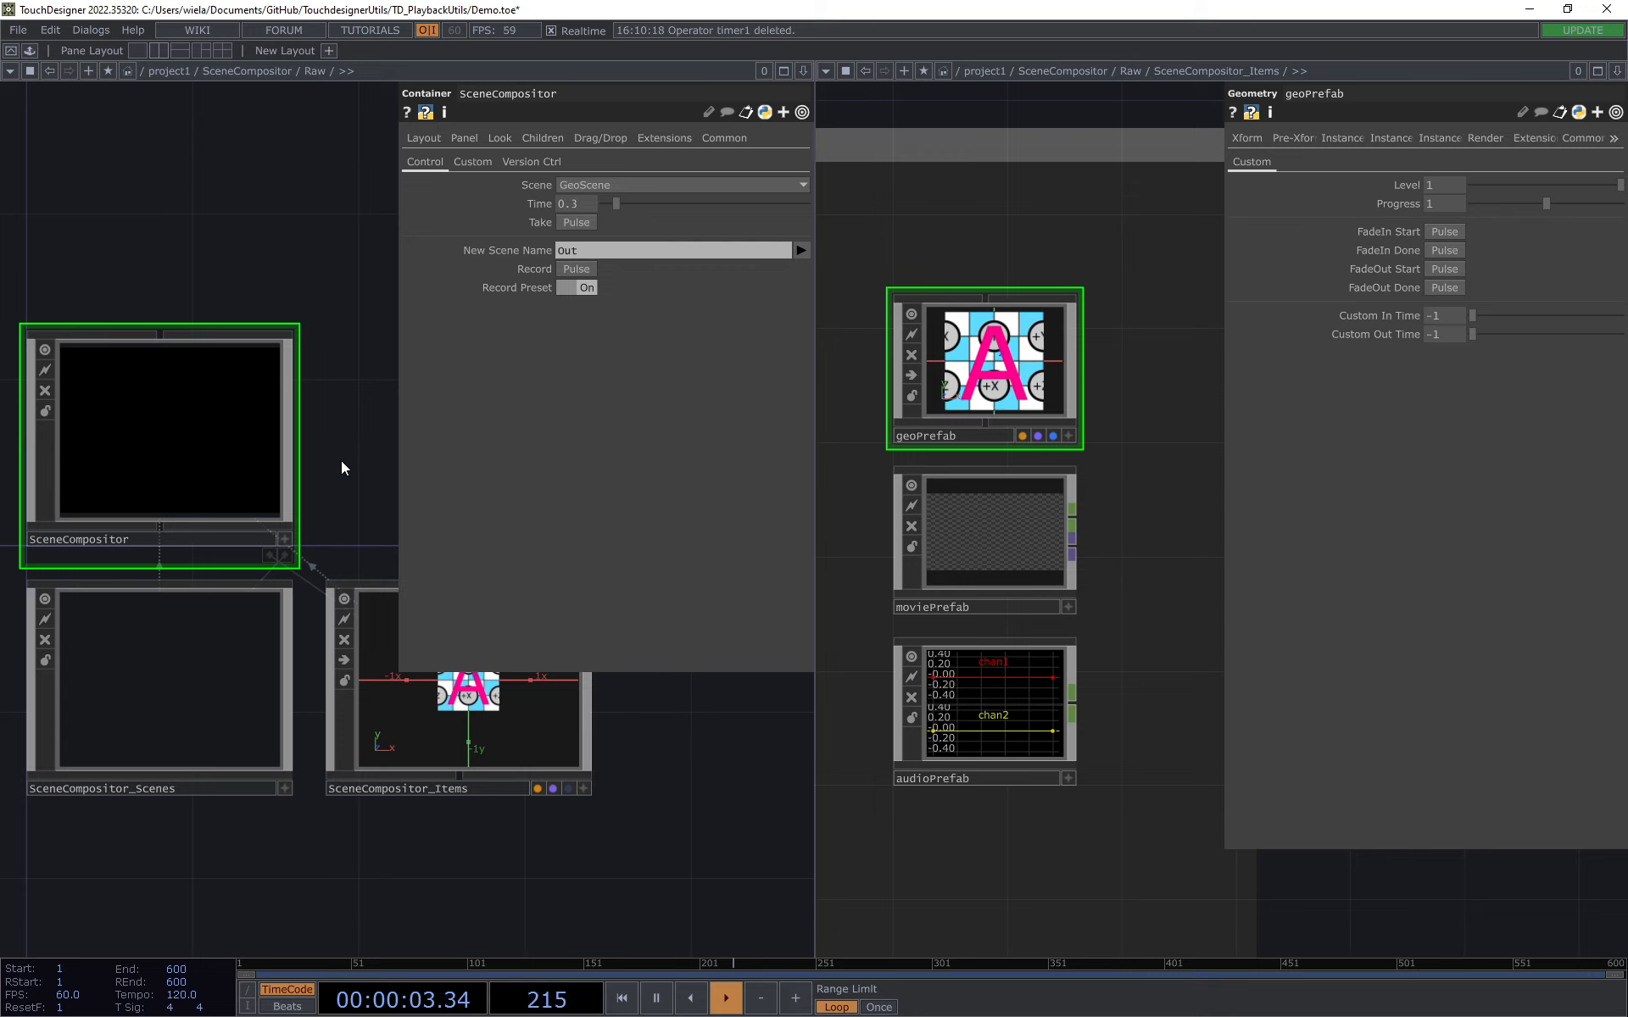
drag(342, 468, 341, 486)
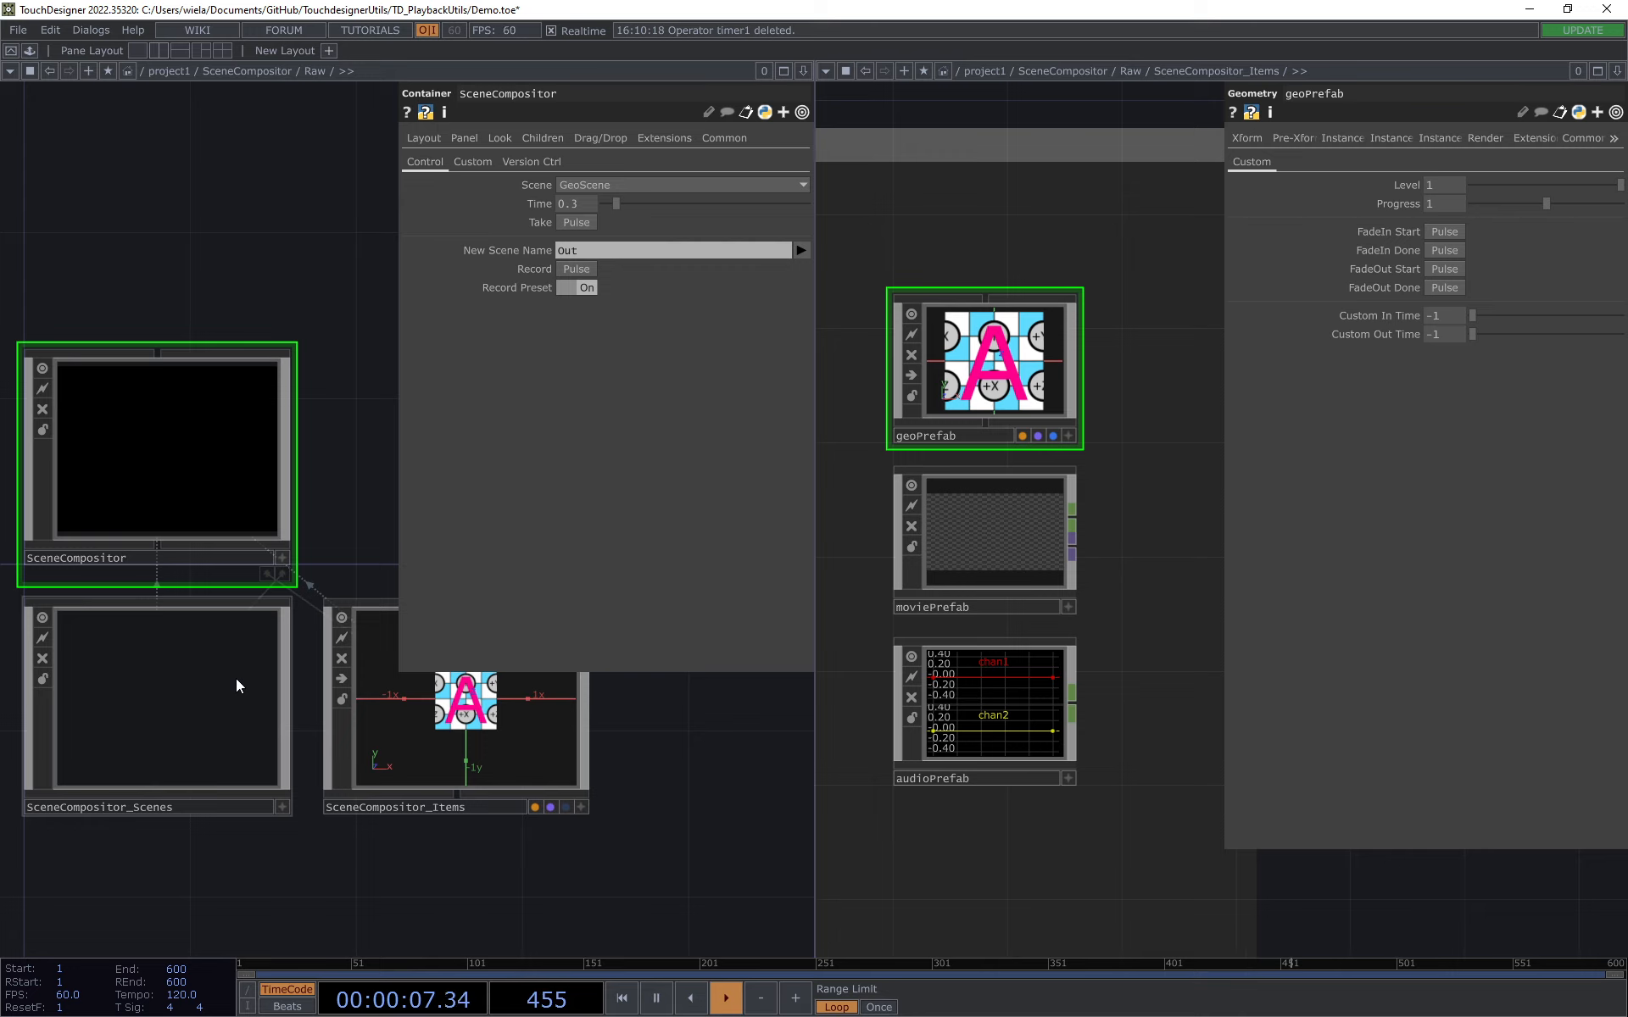
drag(343, 461, 344, 475)
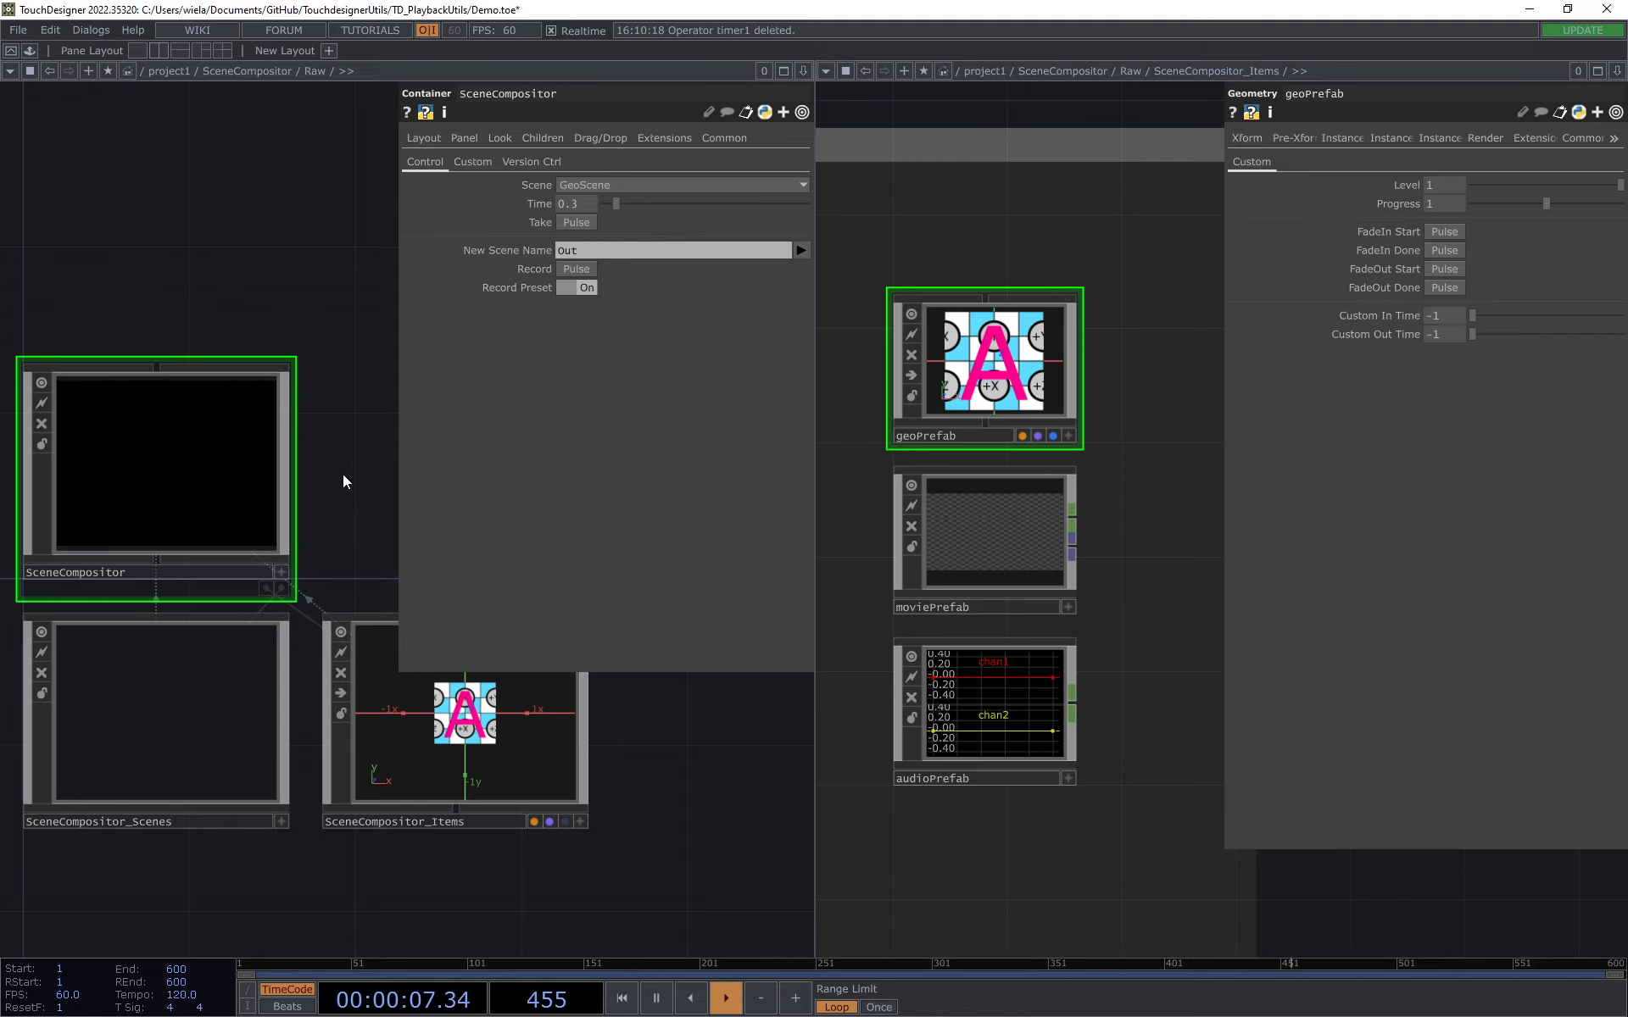
click(1005, 541)
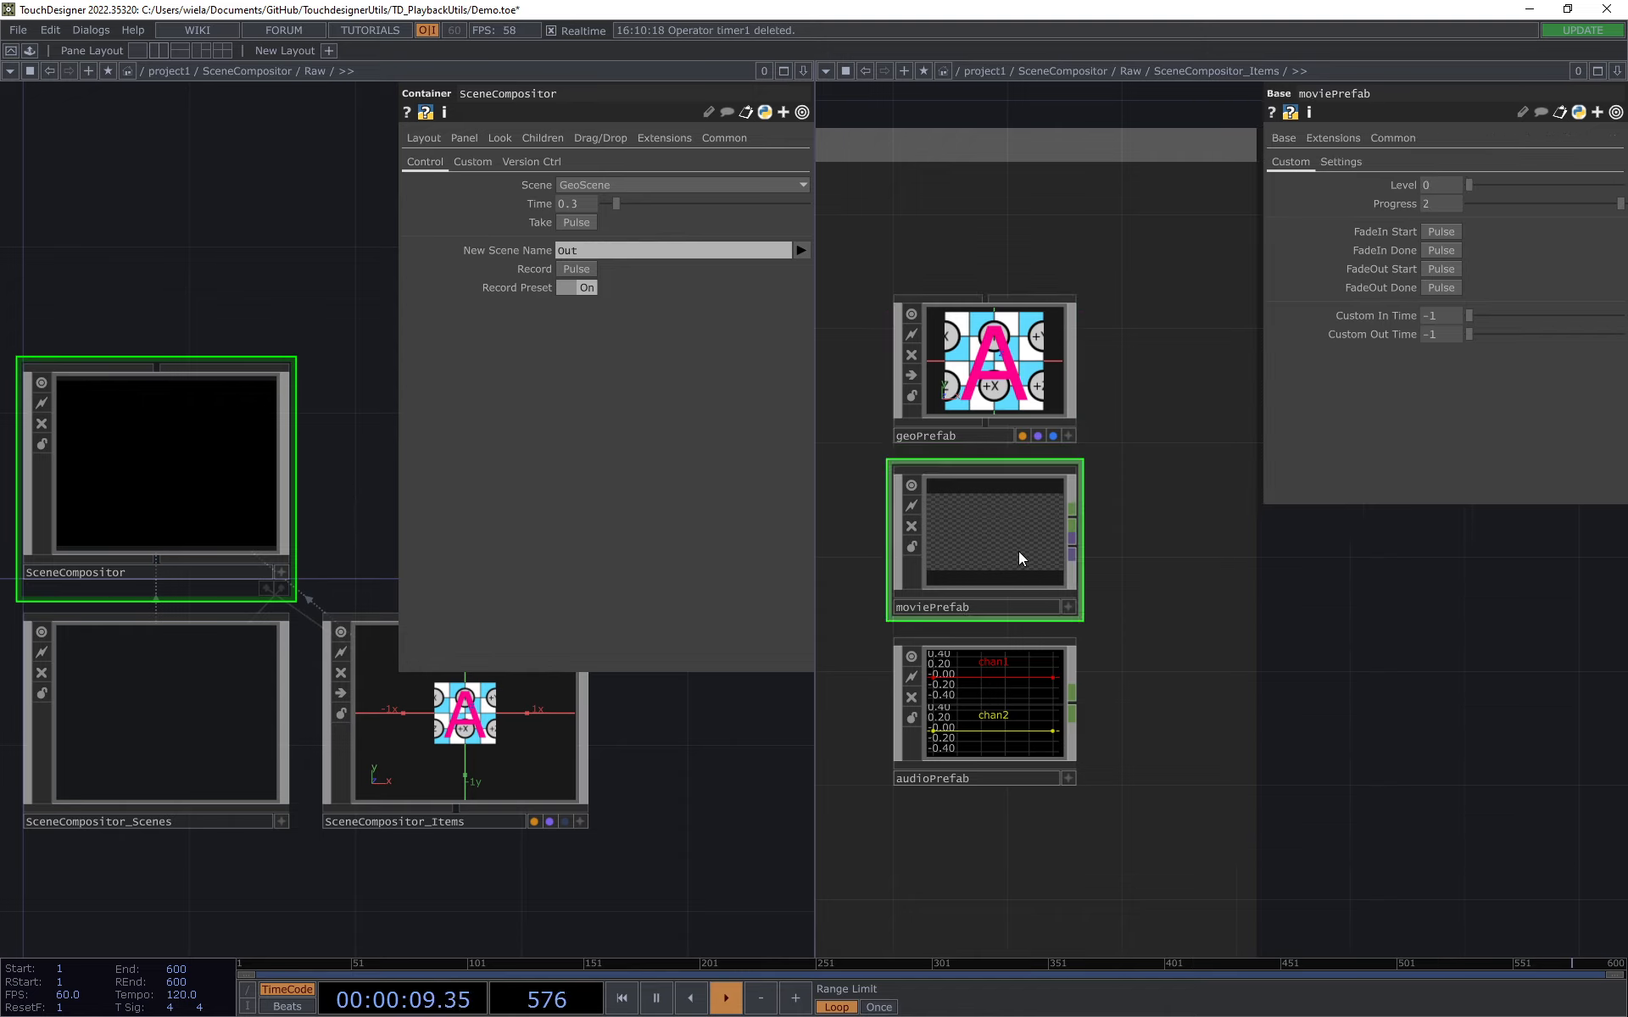
drag(1472, 185, 1615, 185)
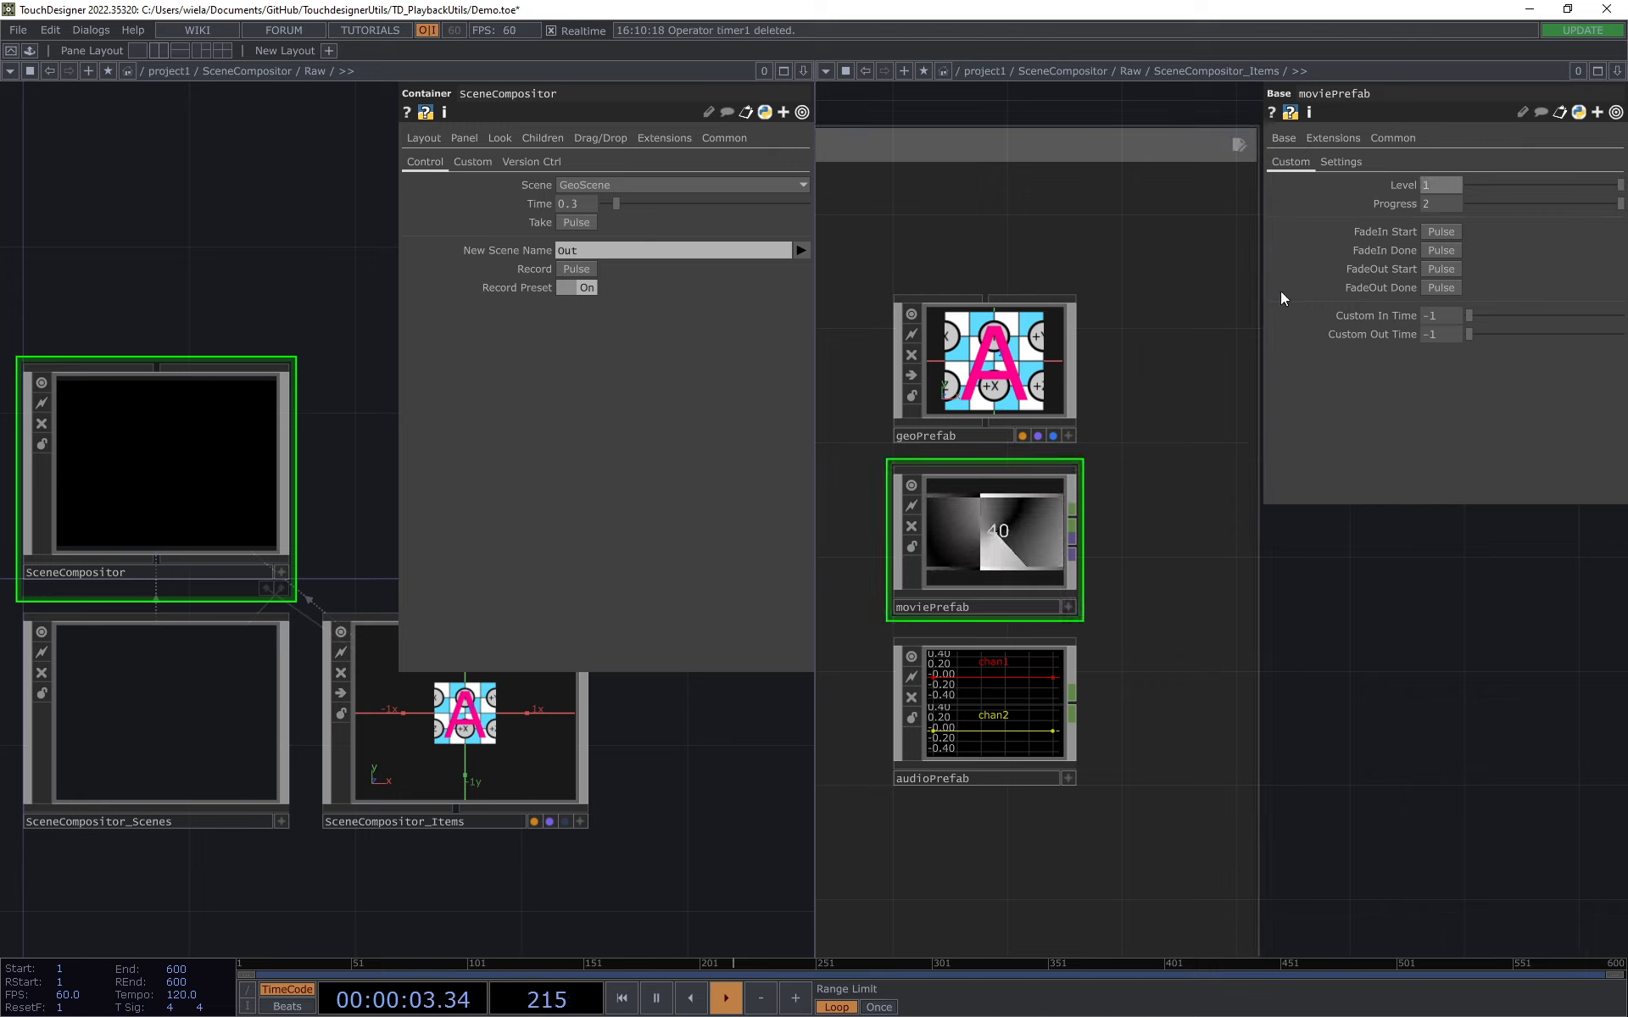
click(996, 364)
click(1051, 486)
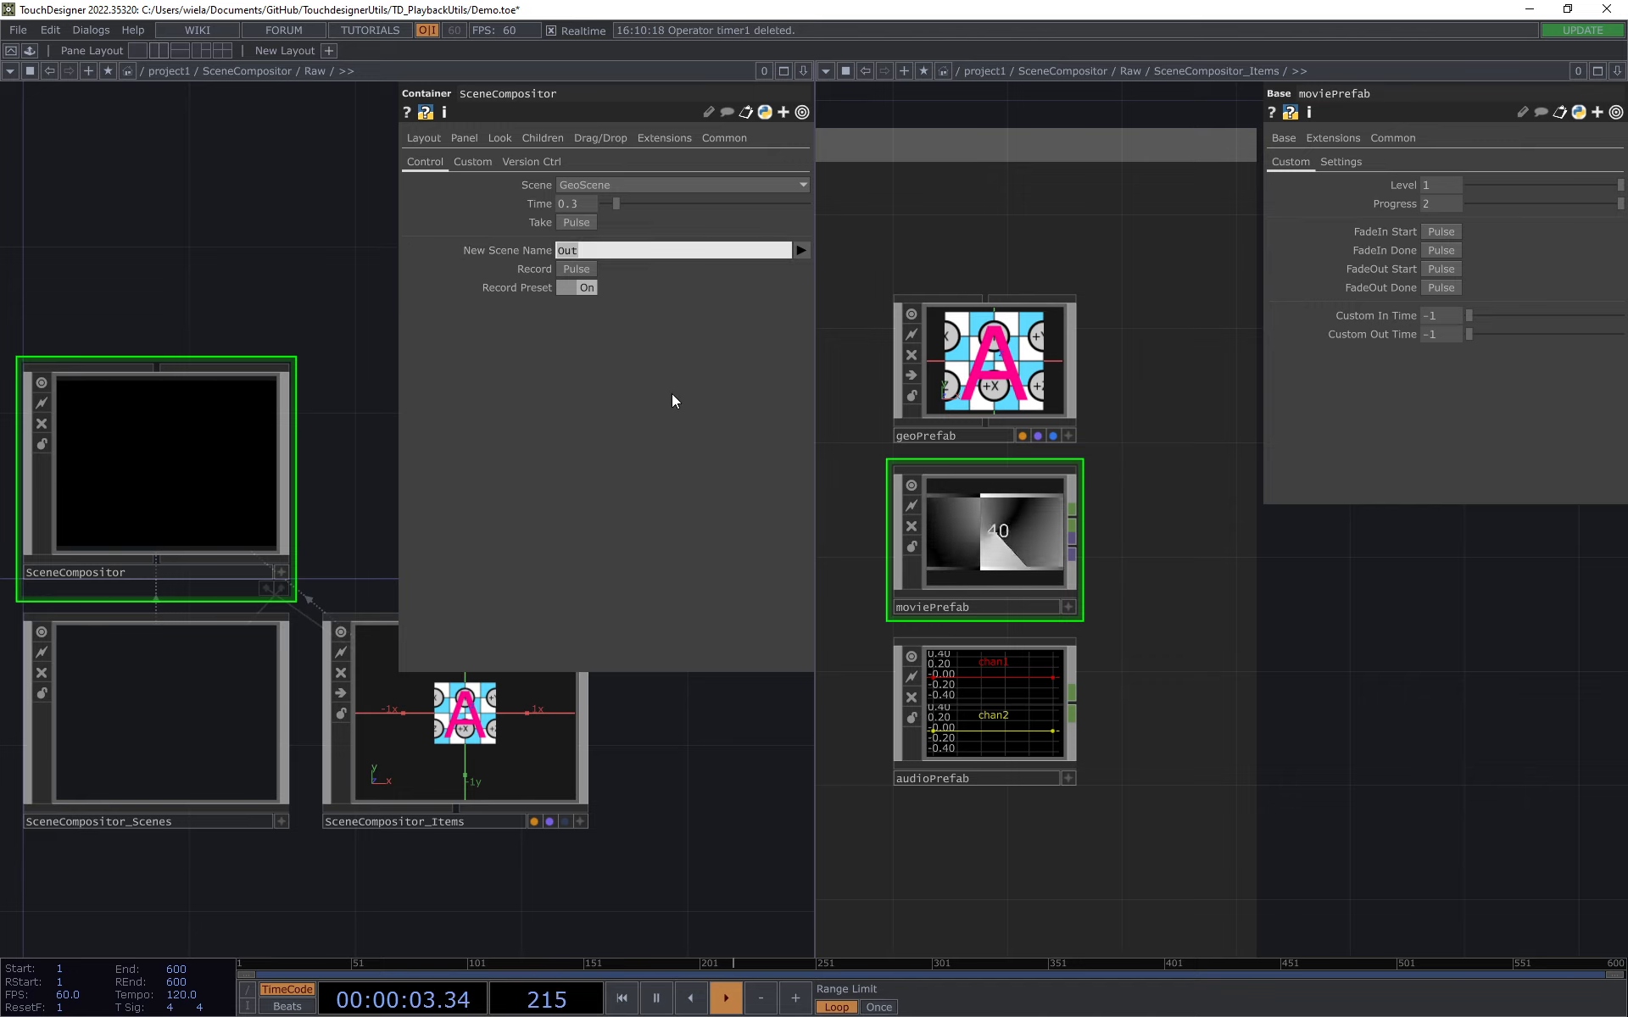
Step: Name the new scene "Geo and TOP" and record it in SceneCompositor
text(Geo)
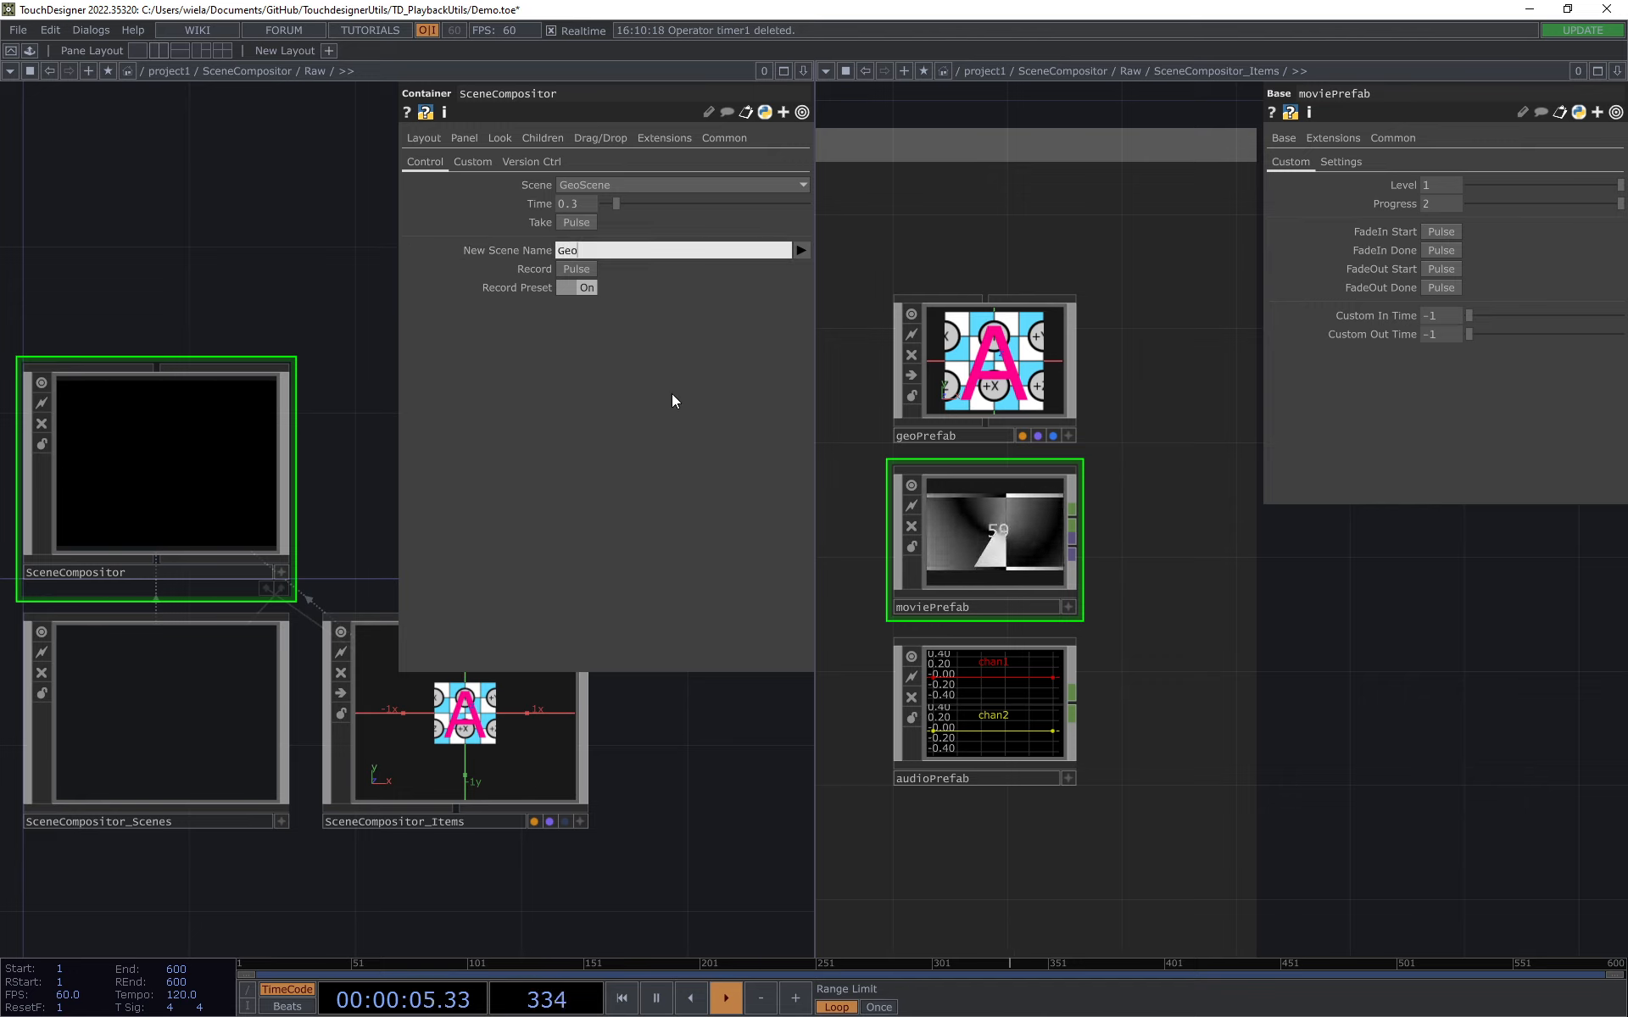
text(  and)
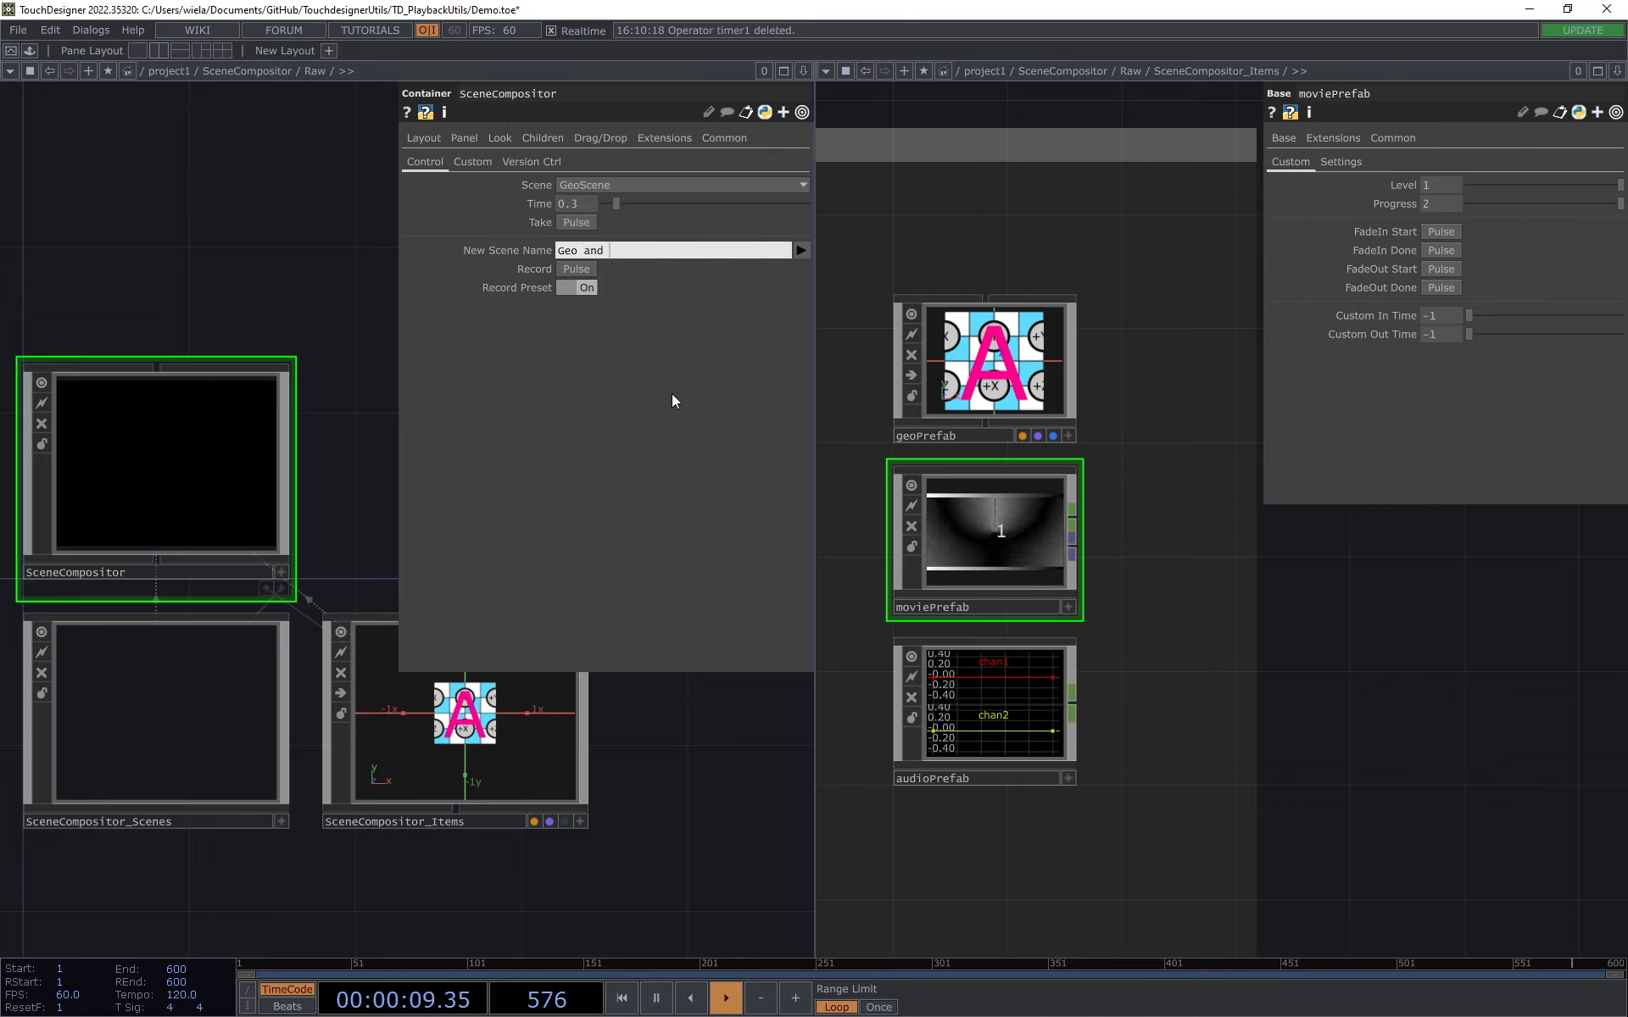
text( TOP)
key(Return)
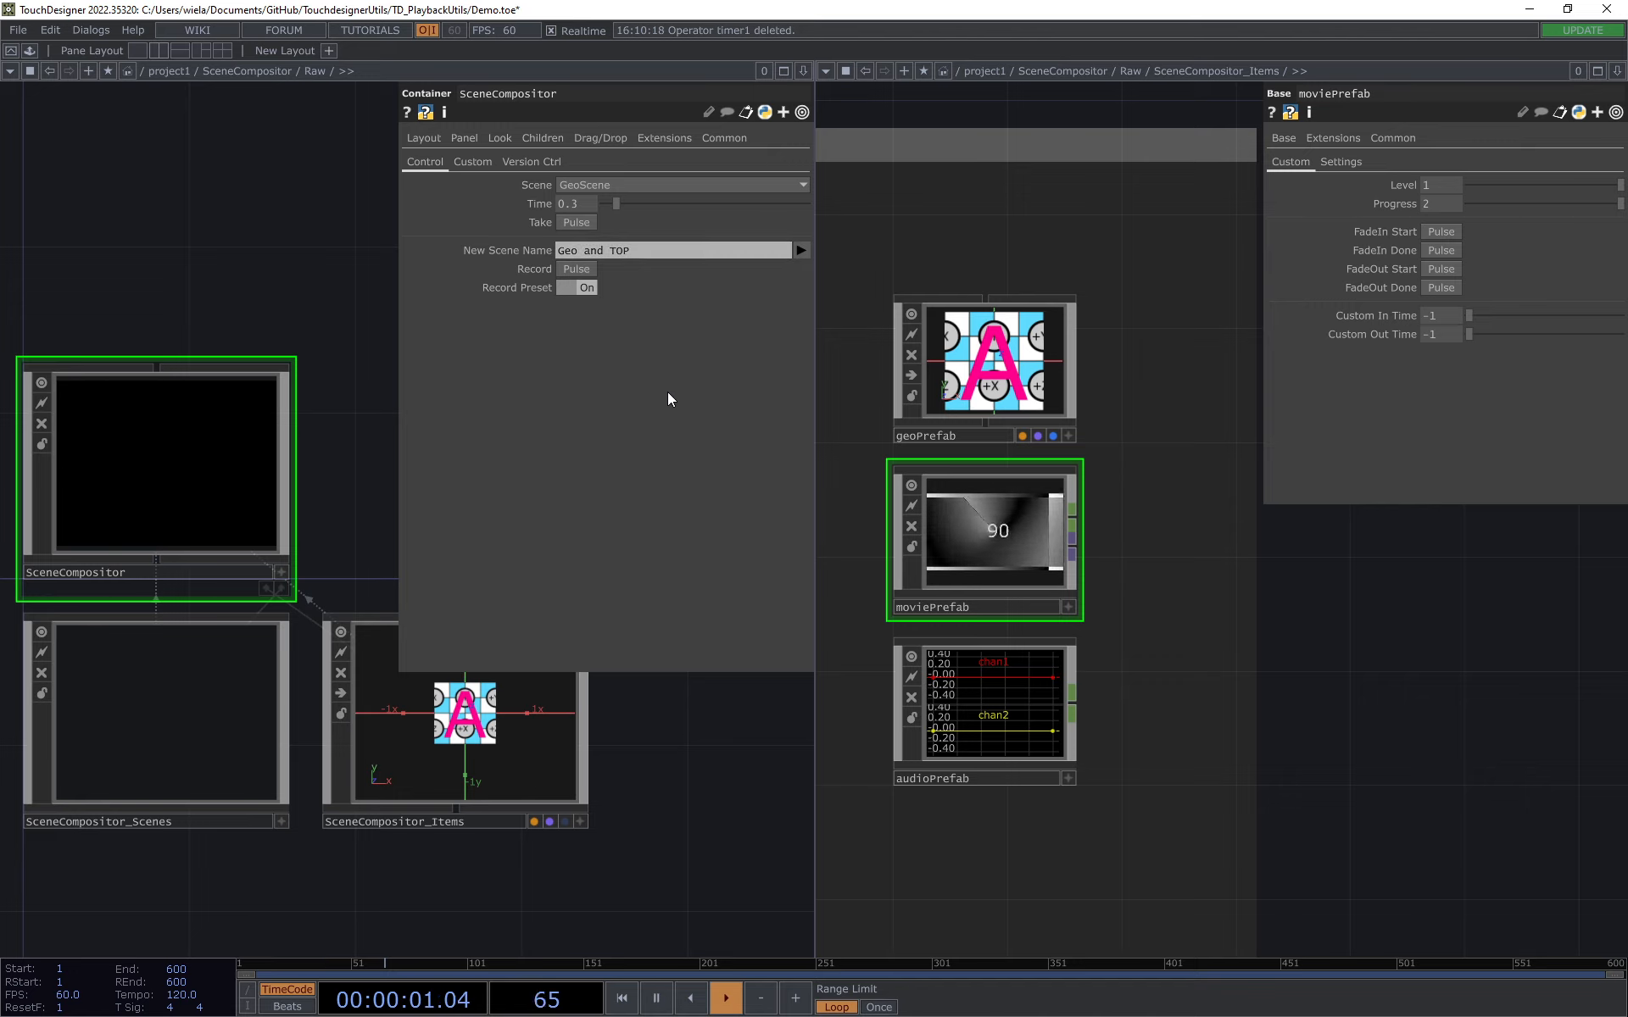
click(582, 273)
Step: Test the recorded scene by taking GeoScene followed by Geo_and_TOP
scroll(1043, 539, up, 3)
click(613, 179)
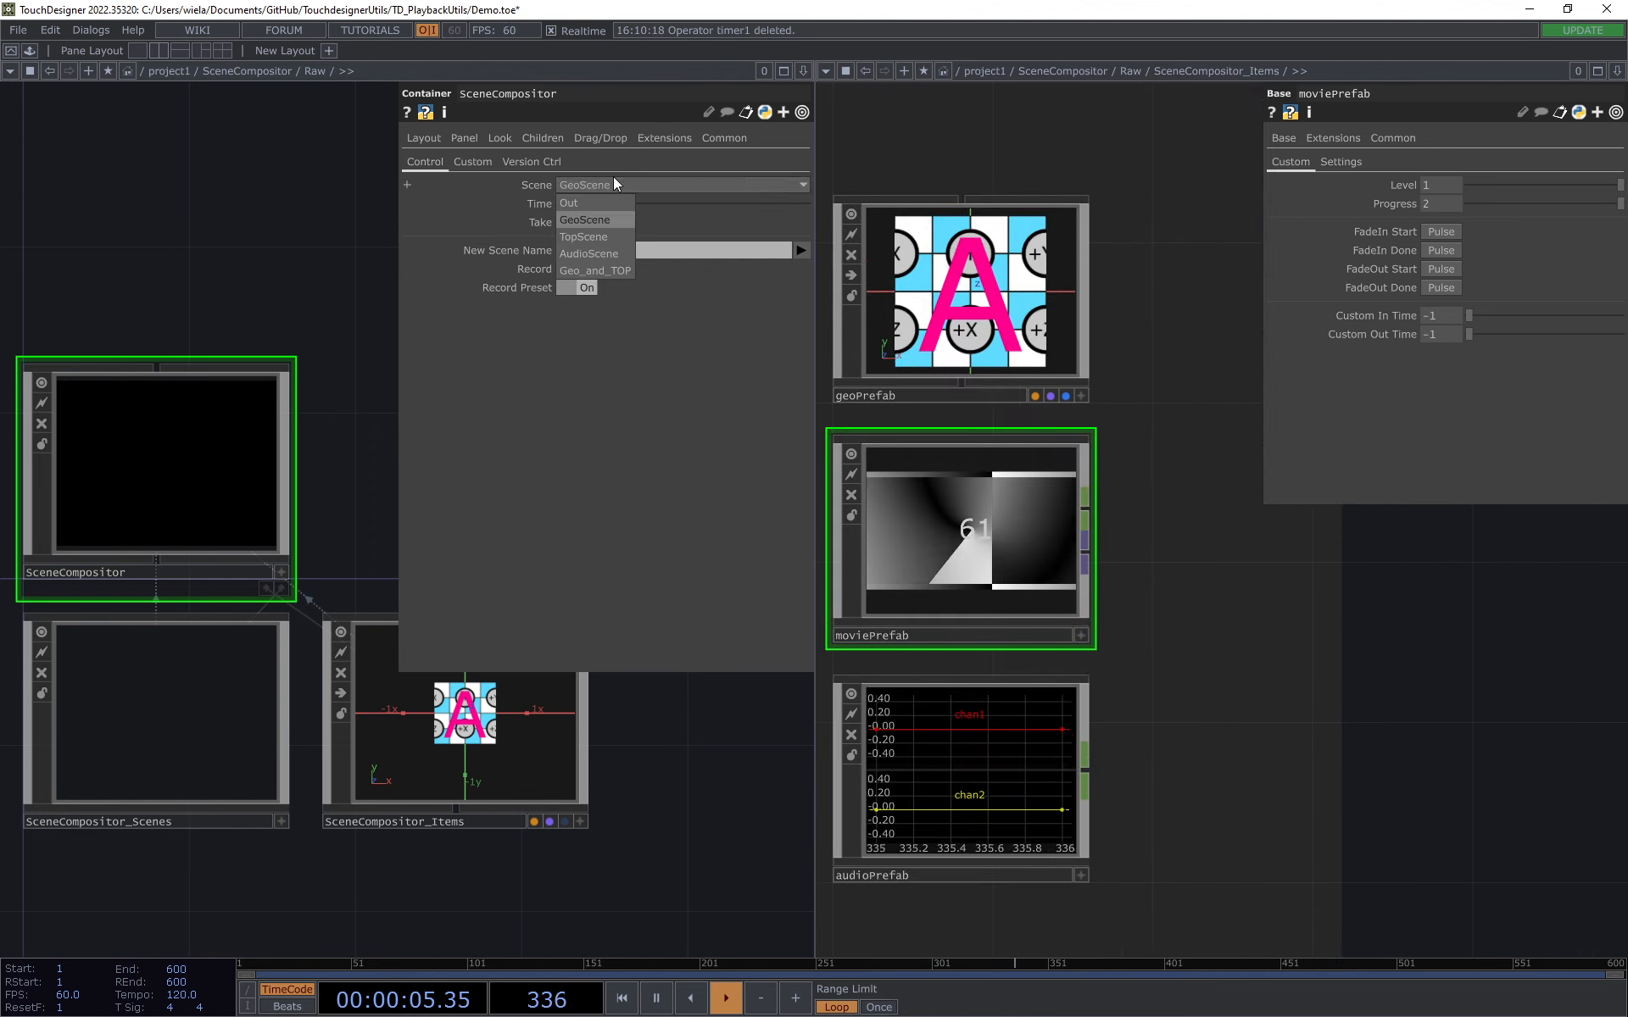
click(594, 218)
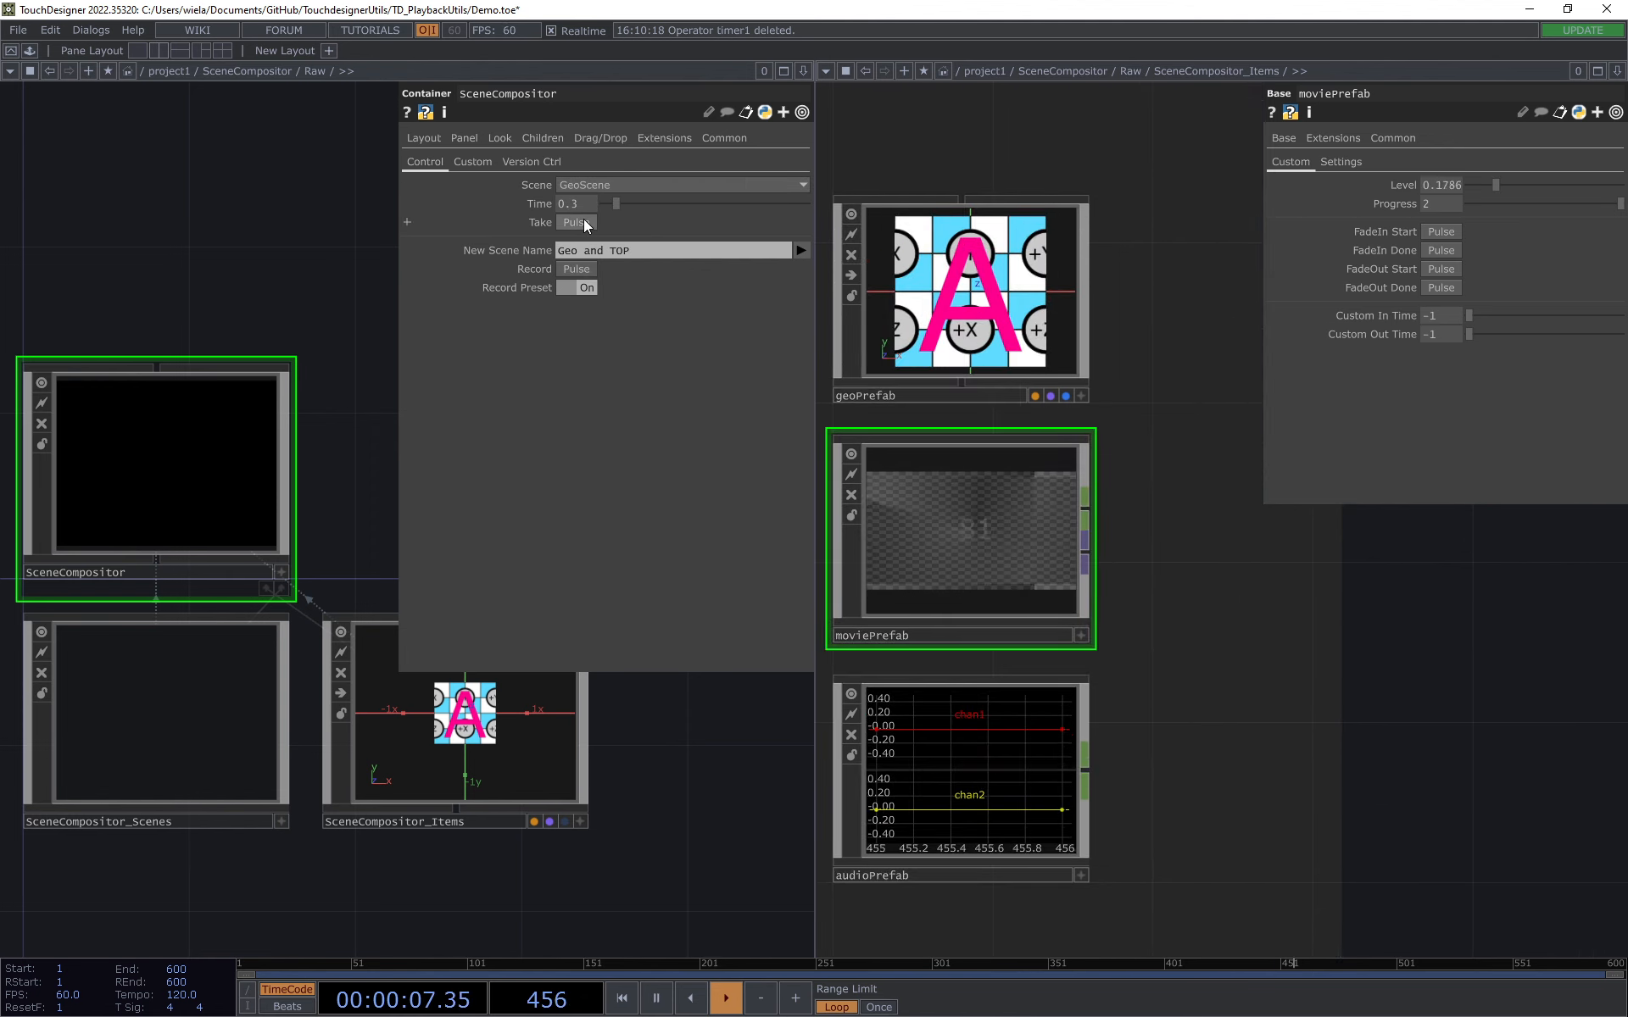
click(638, 183)
click(578, 222)
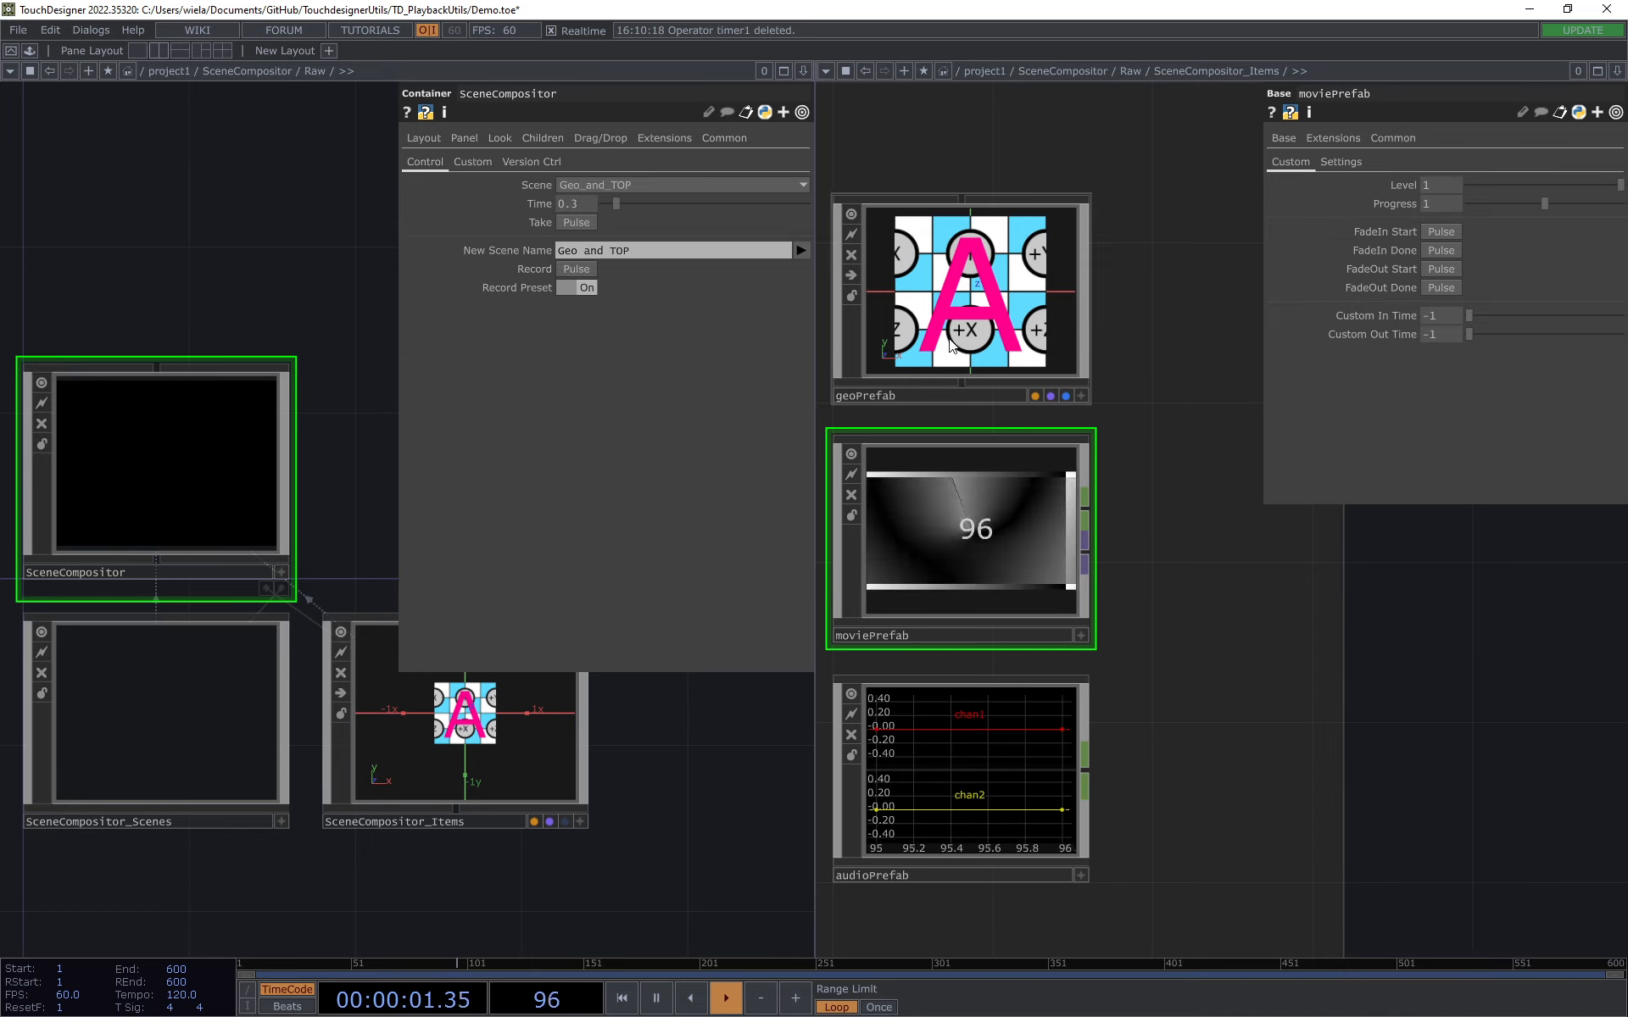
Step: Show geoPrefab's parameters and take TopScene in SceneCompositor
click(984, 298)
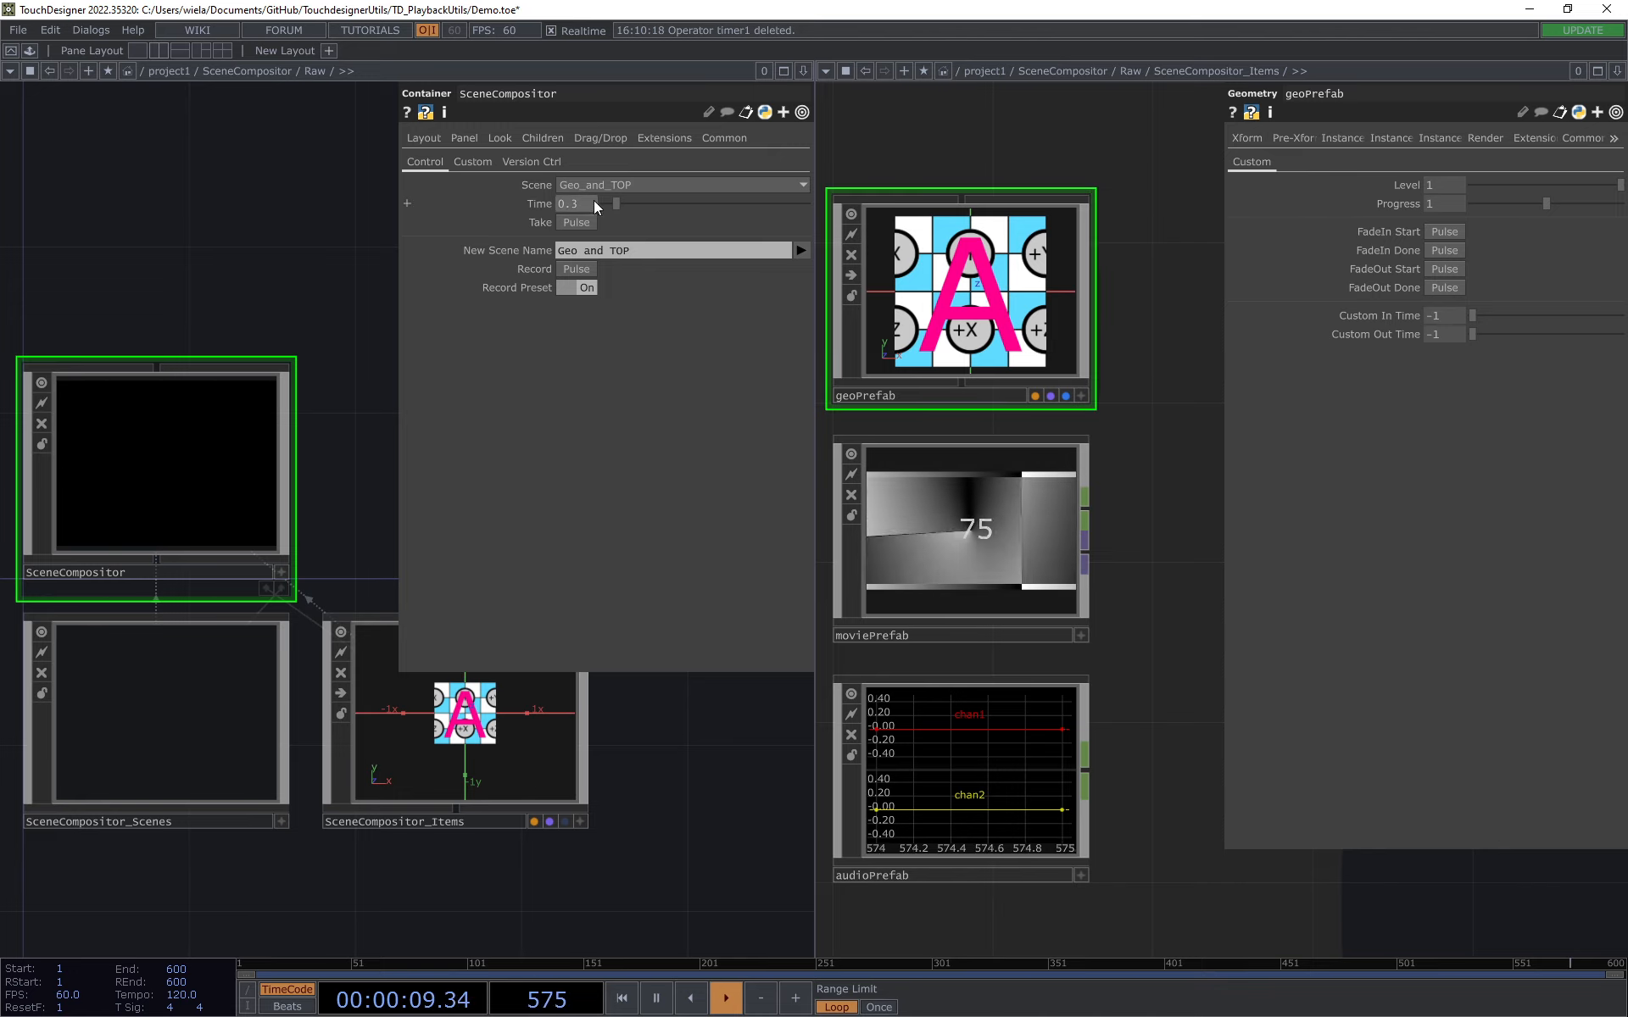
click(614, 188)
click(604, 226)
click(570, 224)
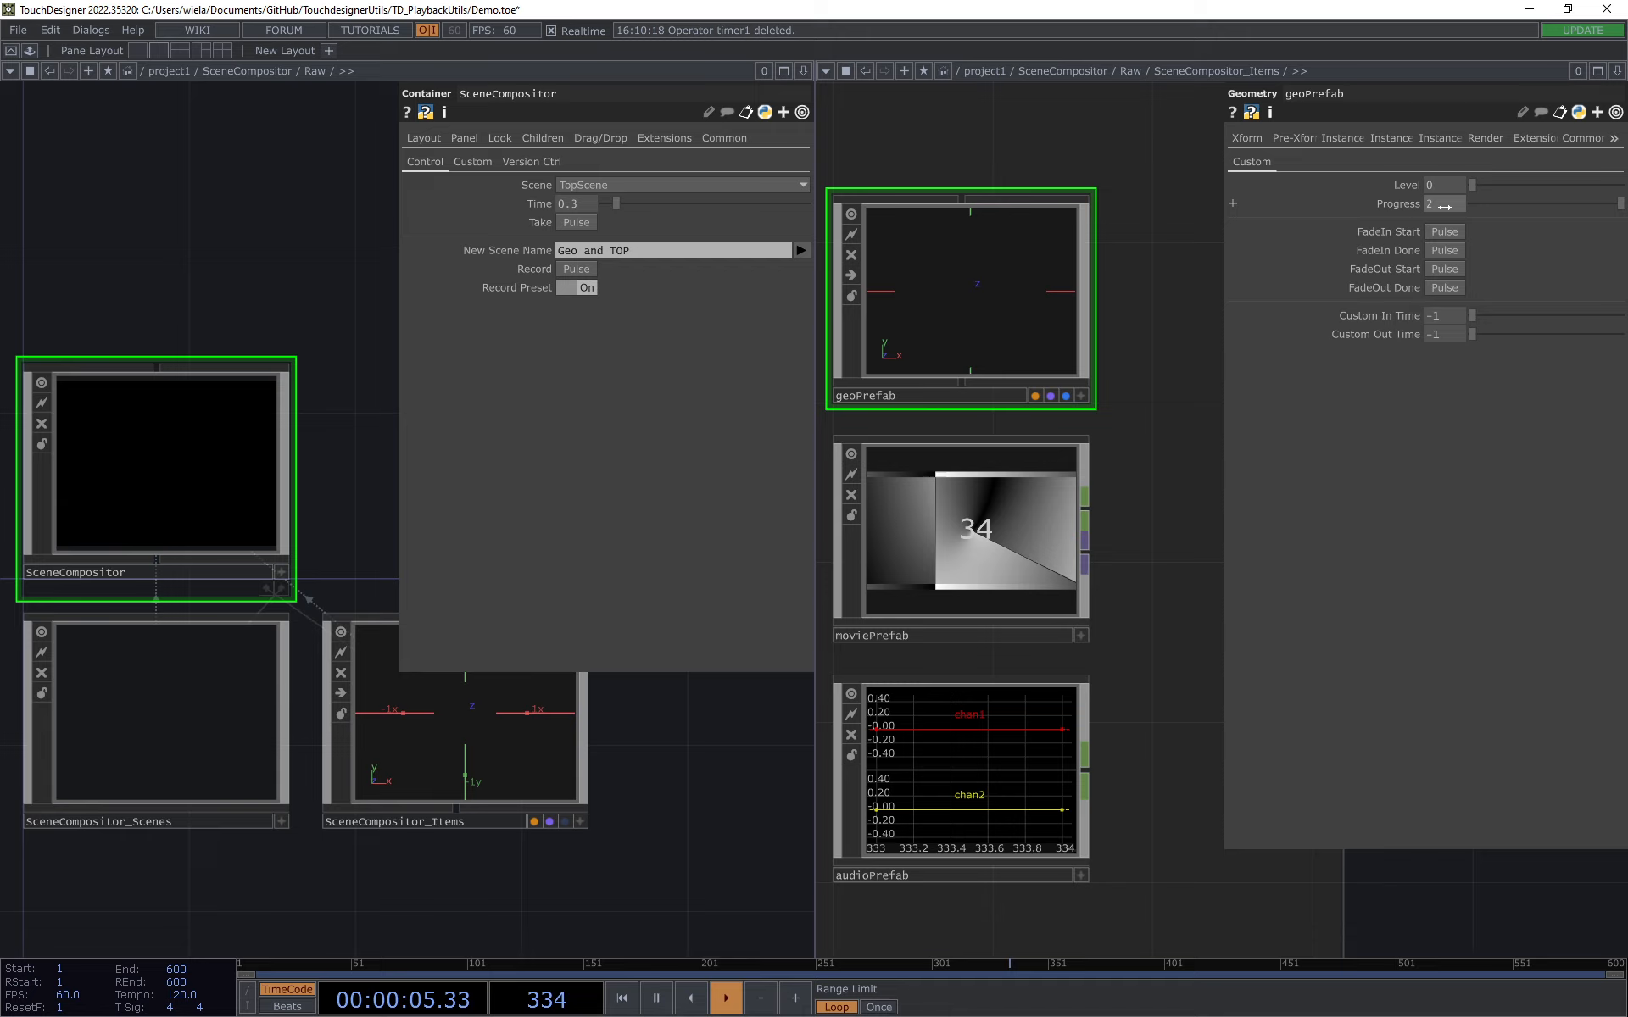
Step: Enter moviePrefab's network and show the parameters of its _presetManager component
drag(1130, 552, 1099, 547)
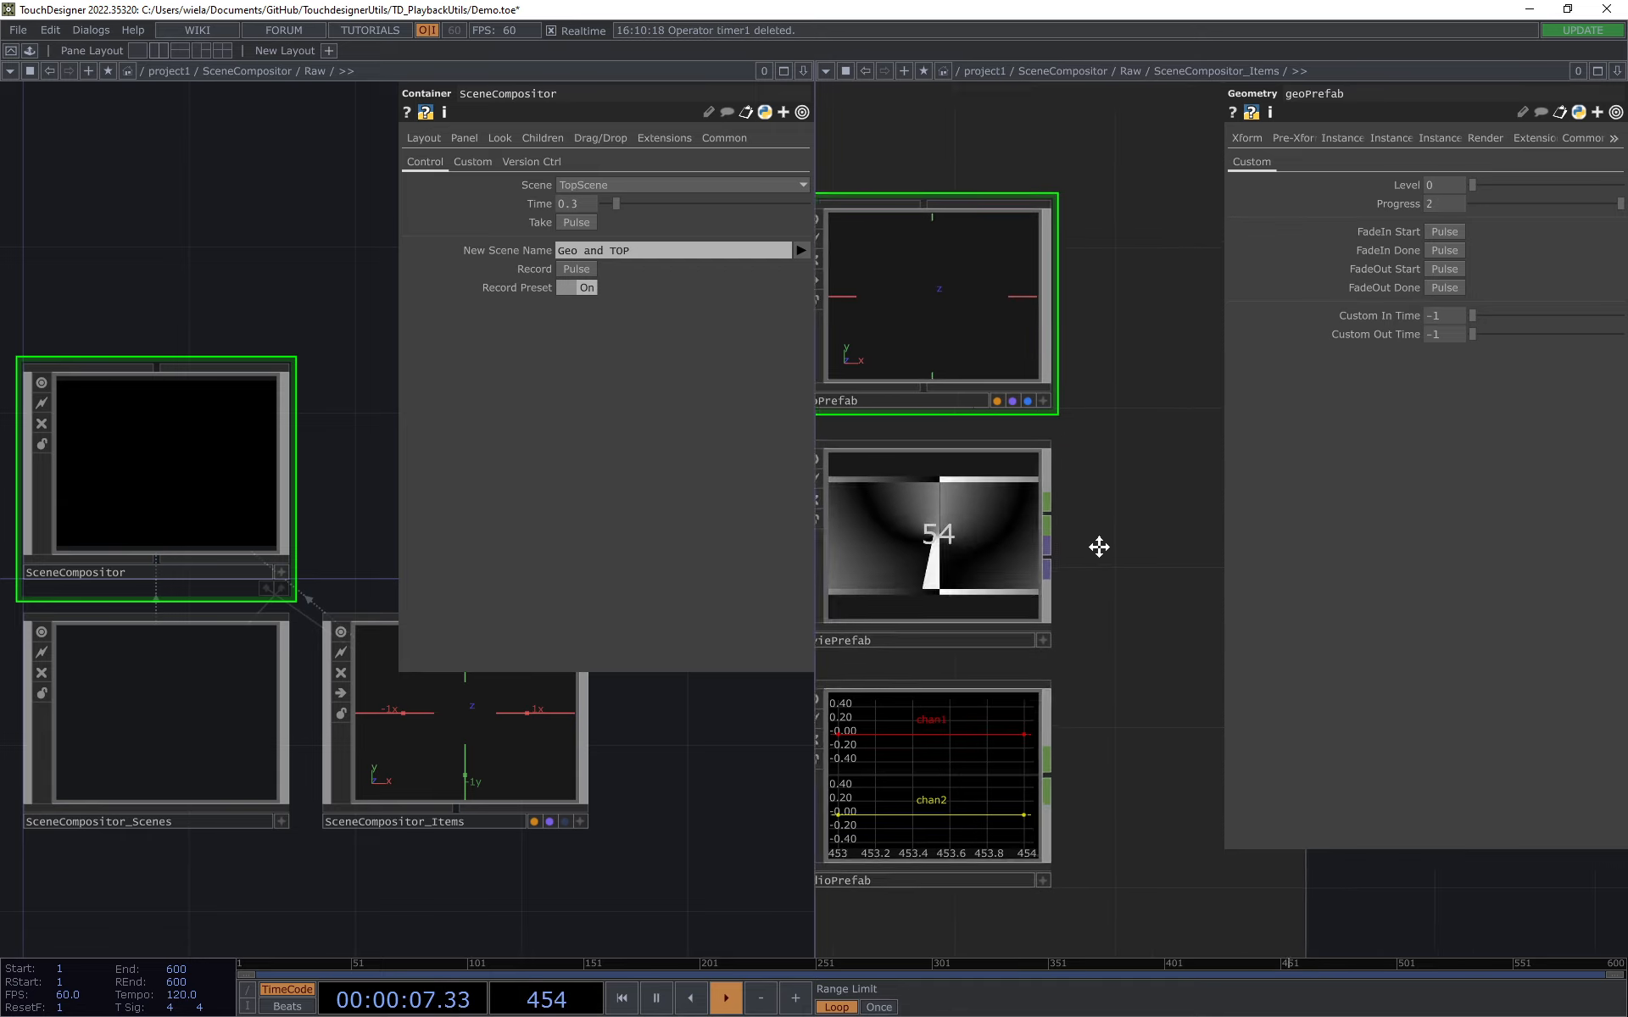
scroll(1098, 546, down, 2)
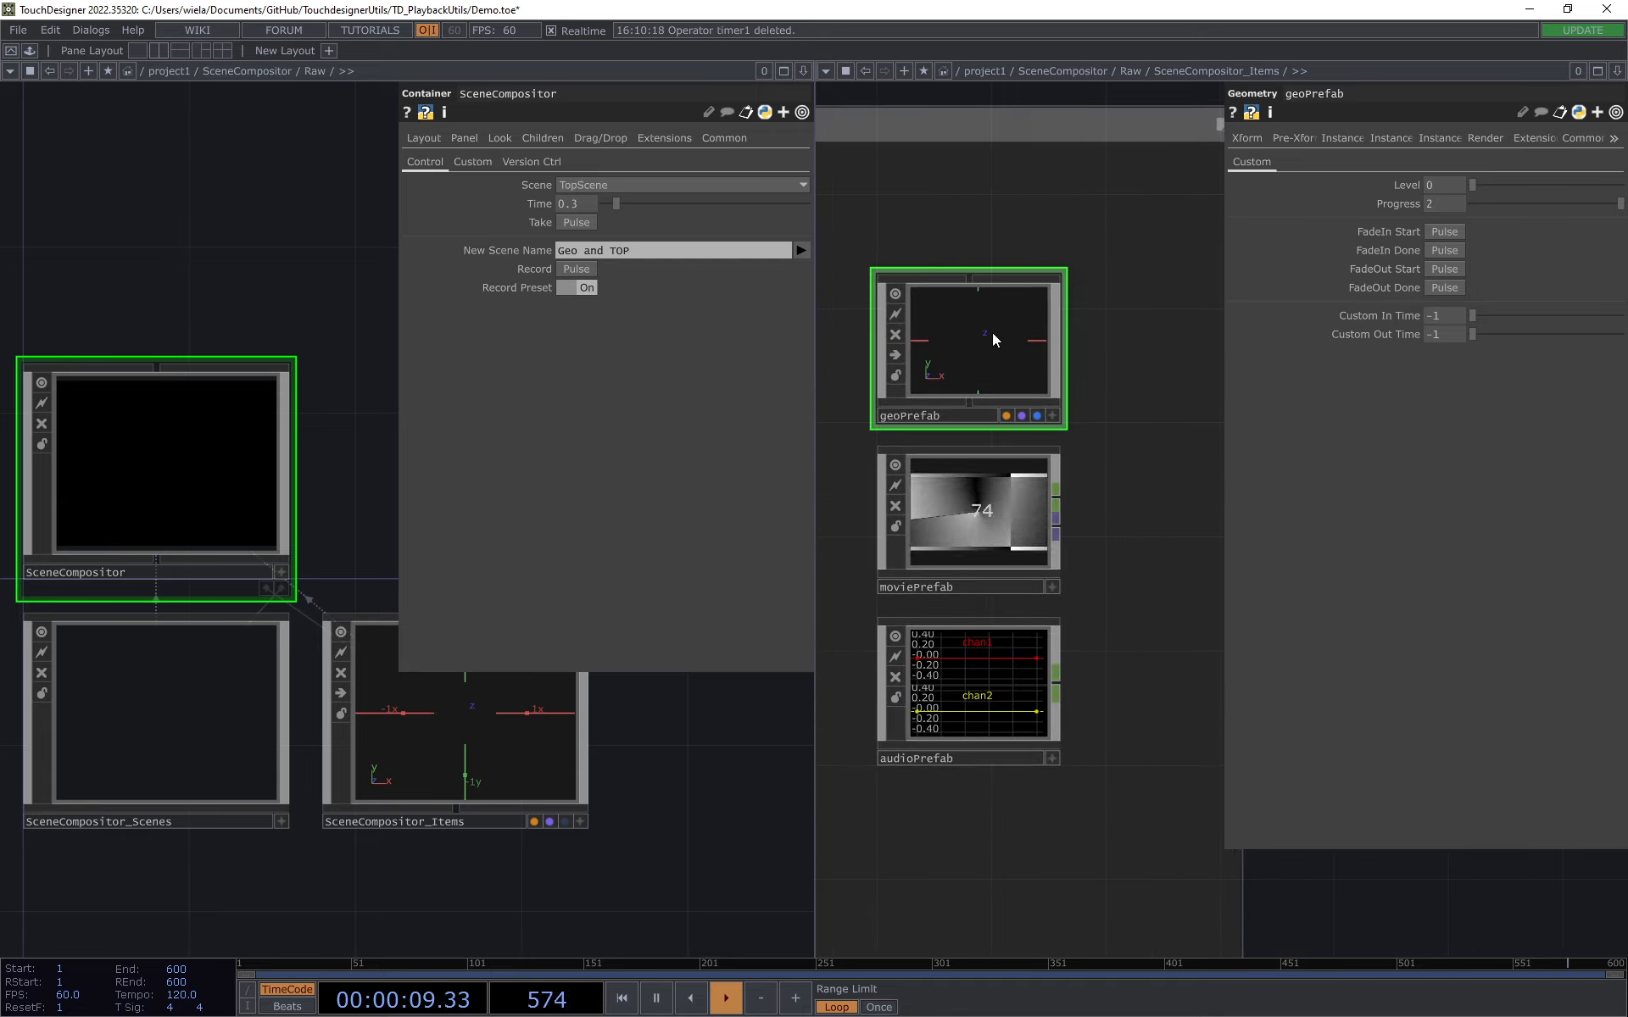
click(971, 551)
scroll(974, 534, up, 5)
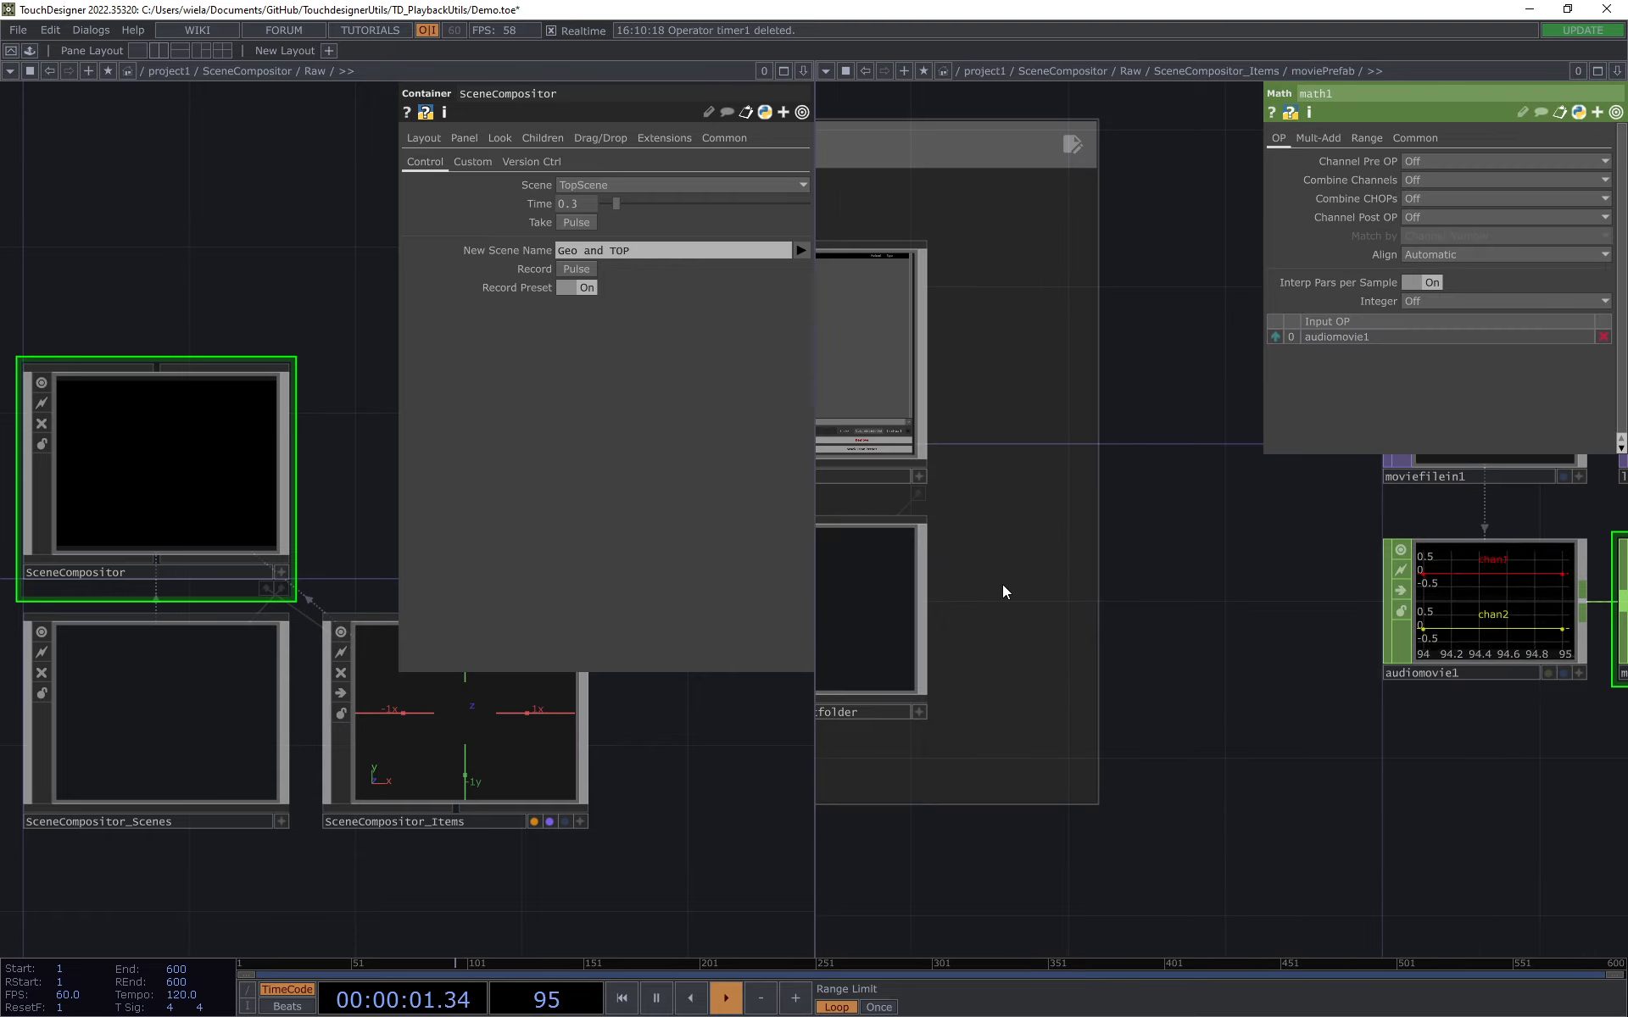
drag(1002, 583, 1241, 592)
scroll(997, 491, up, 2)
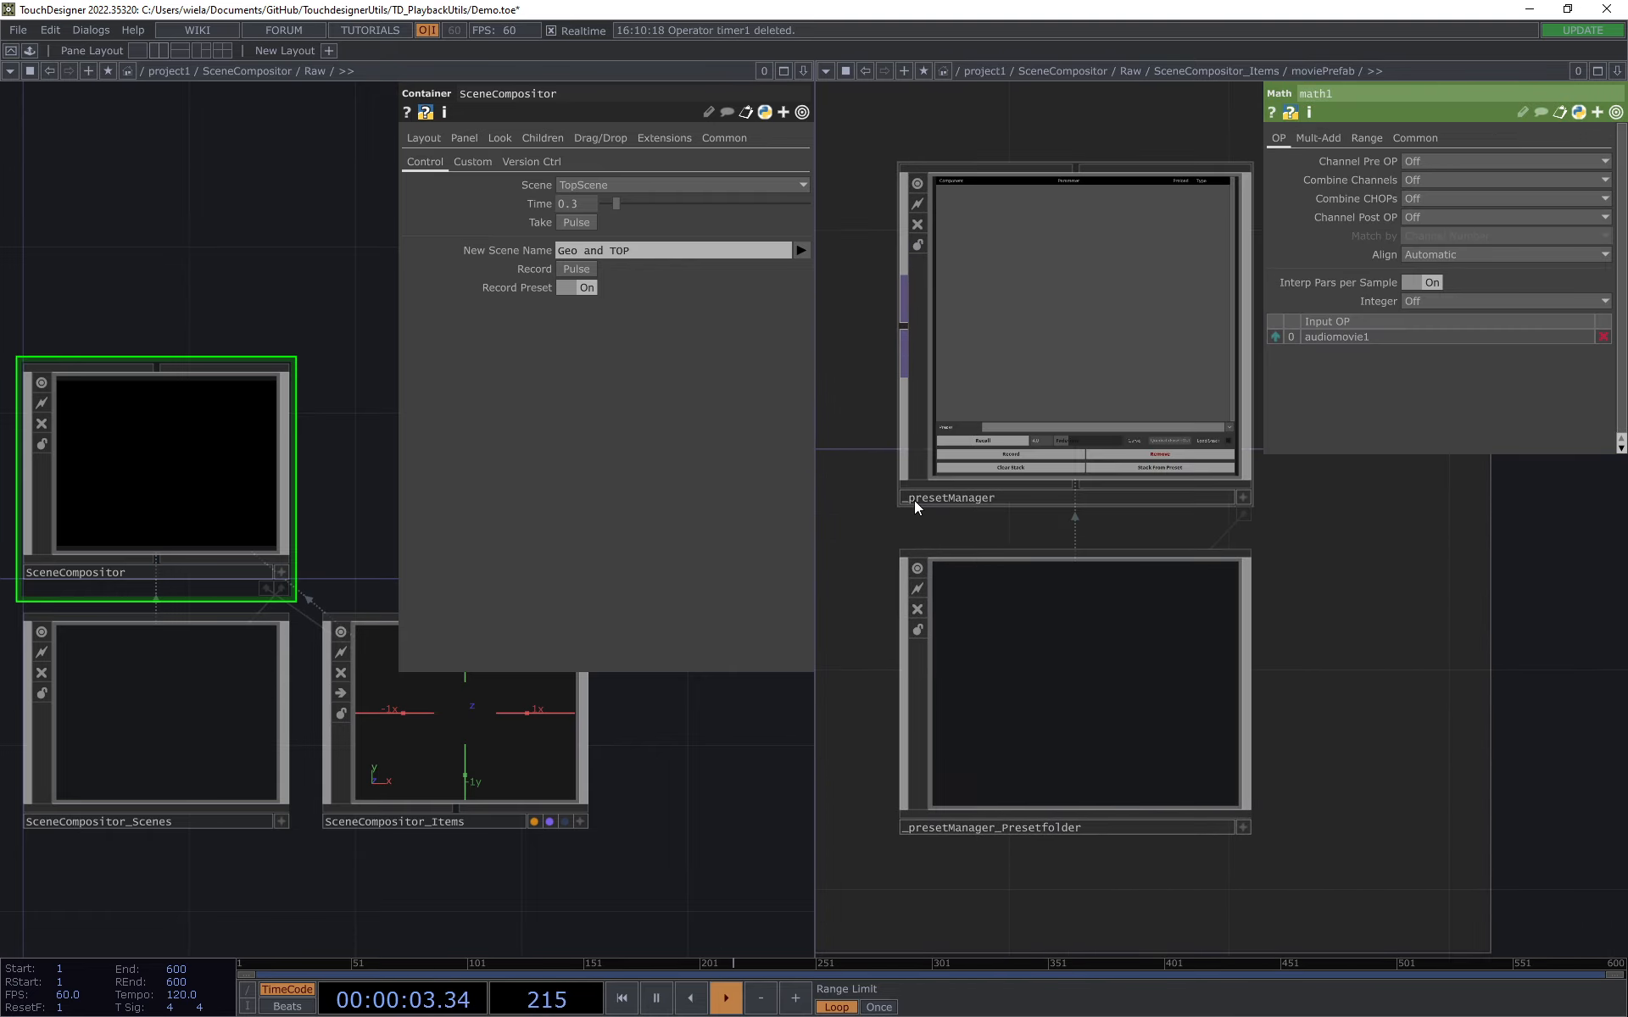
drag(1406, 654, 1387, 675)
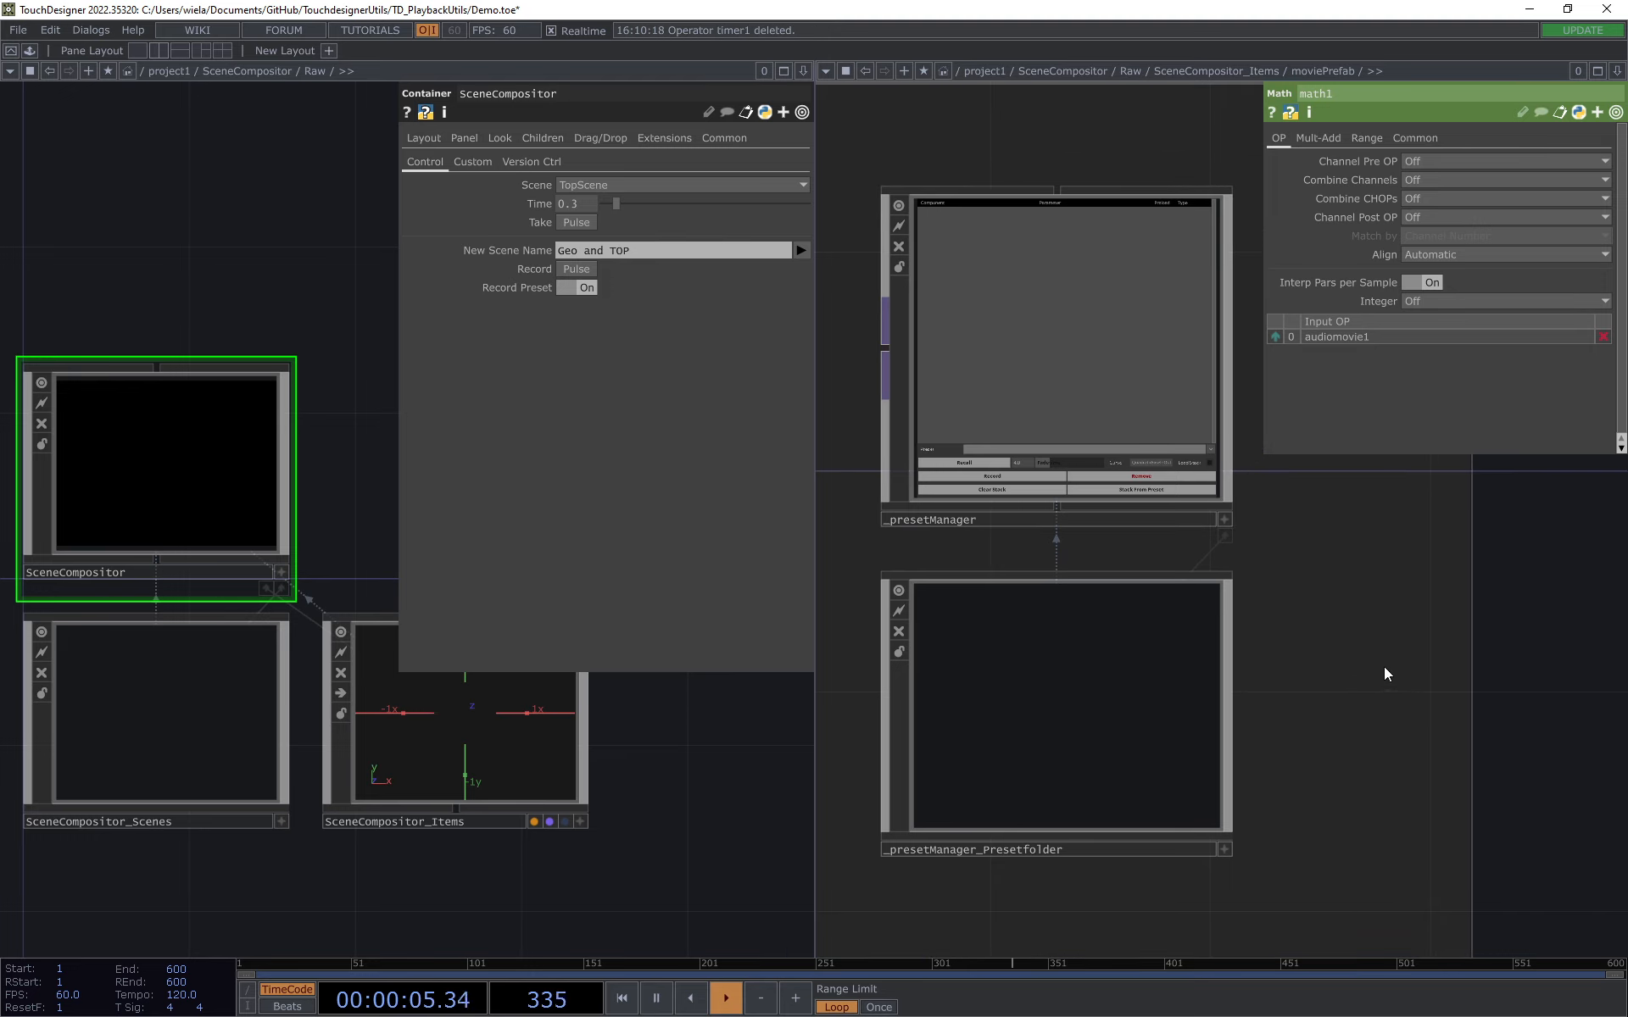
click(890, 519)
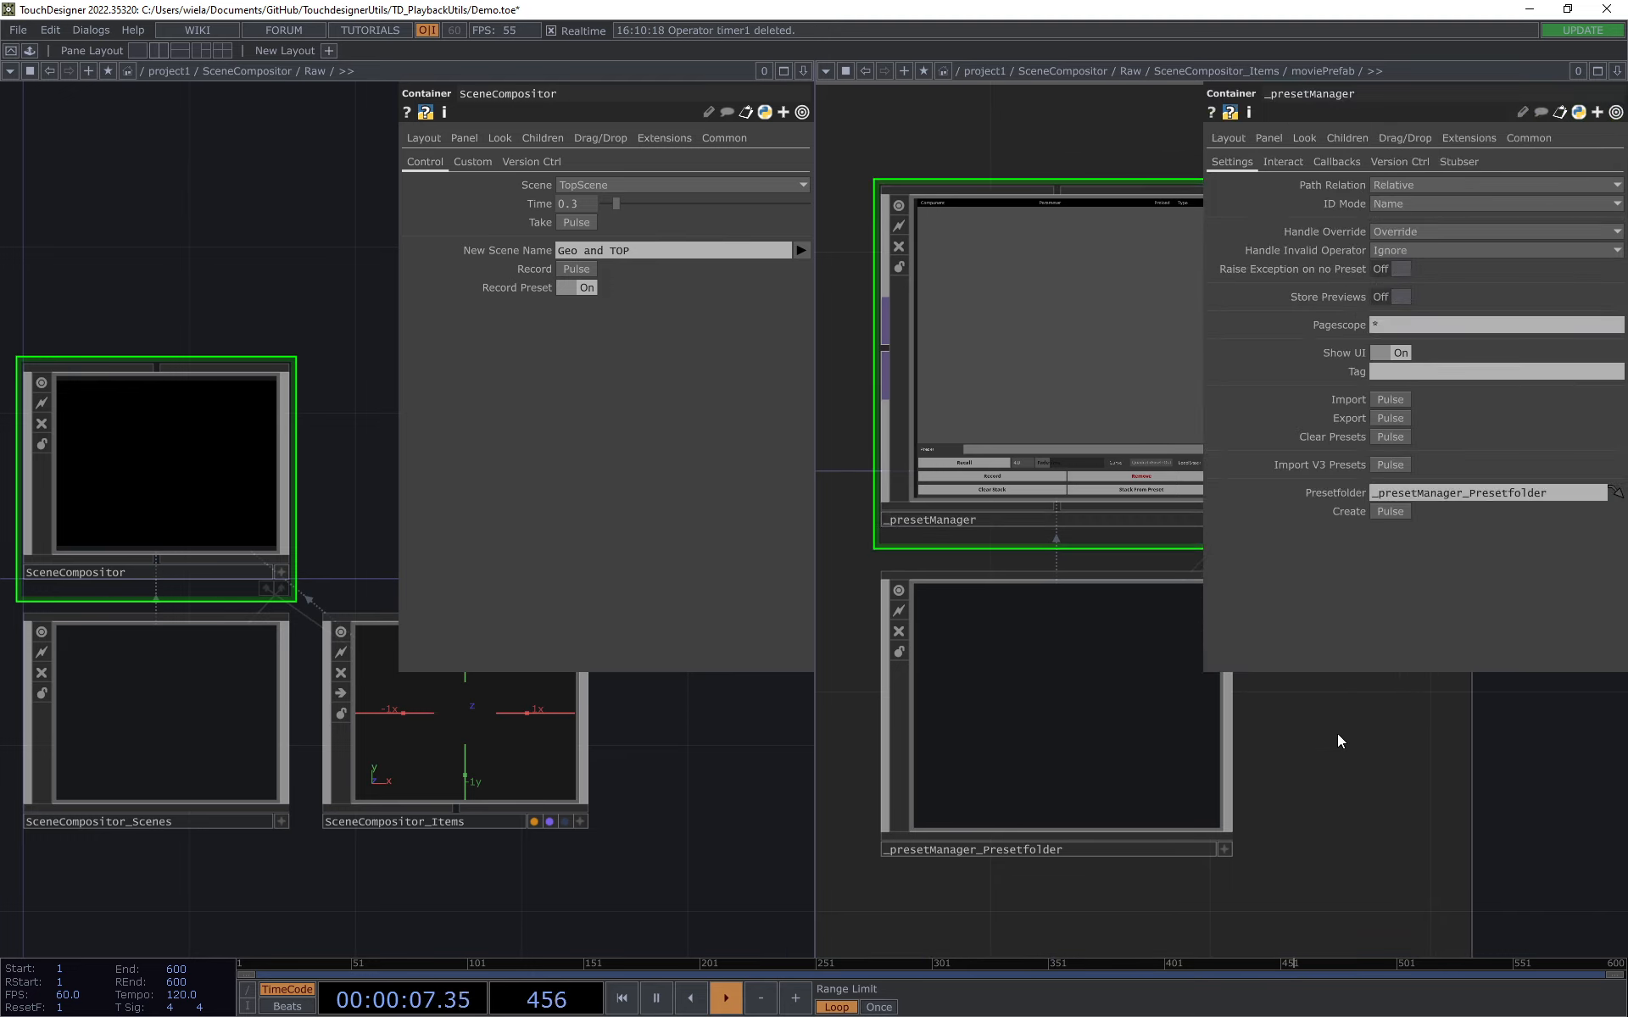
Step: Examine the _presetManager, its preset folder and the movie and audio operators in moviePrefab's network
scroll(1336, 734, down, 2)
scroll(1156, 720, down, 1)
scroll(937, 612, up, 3)
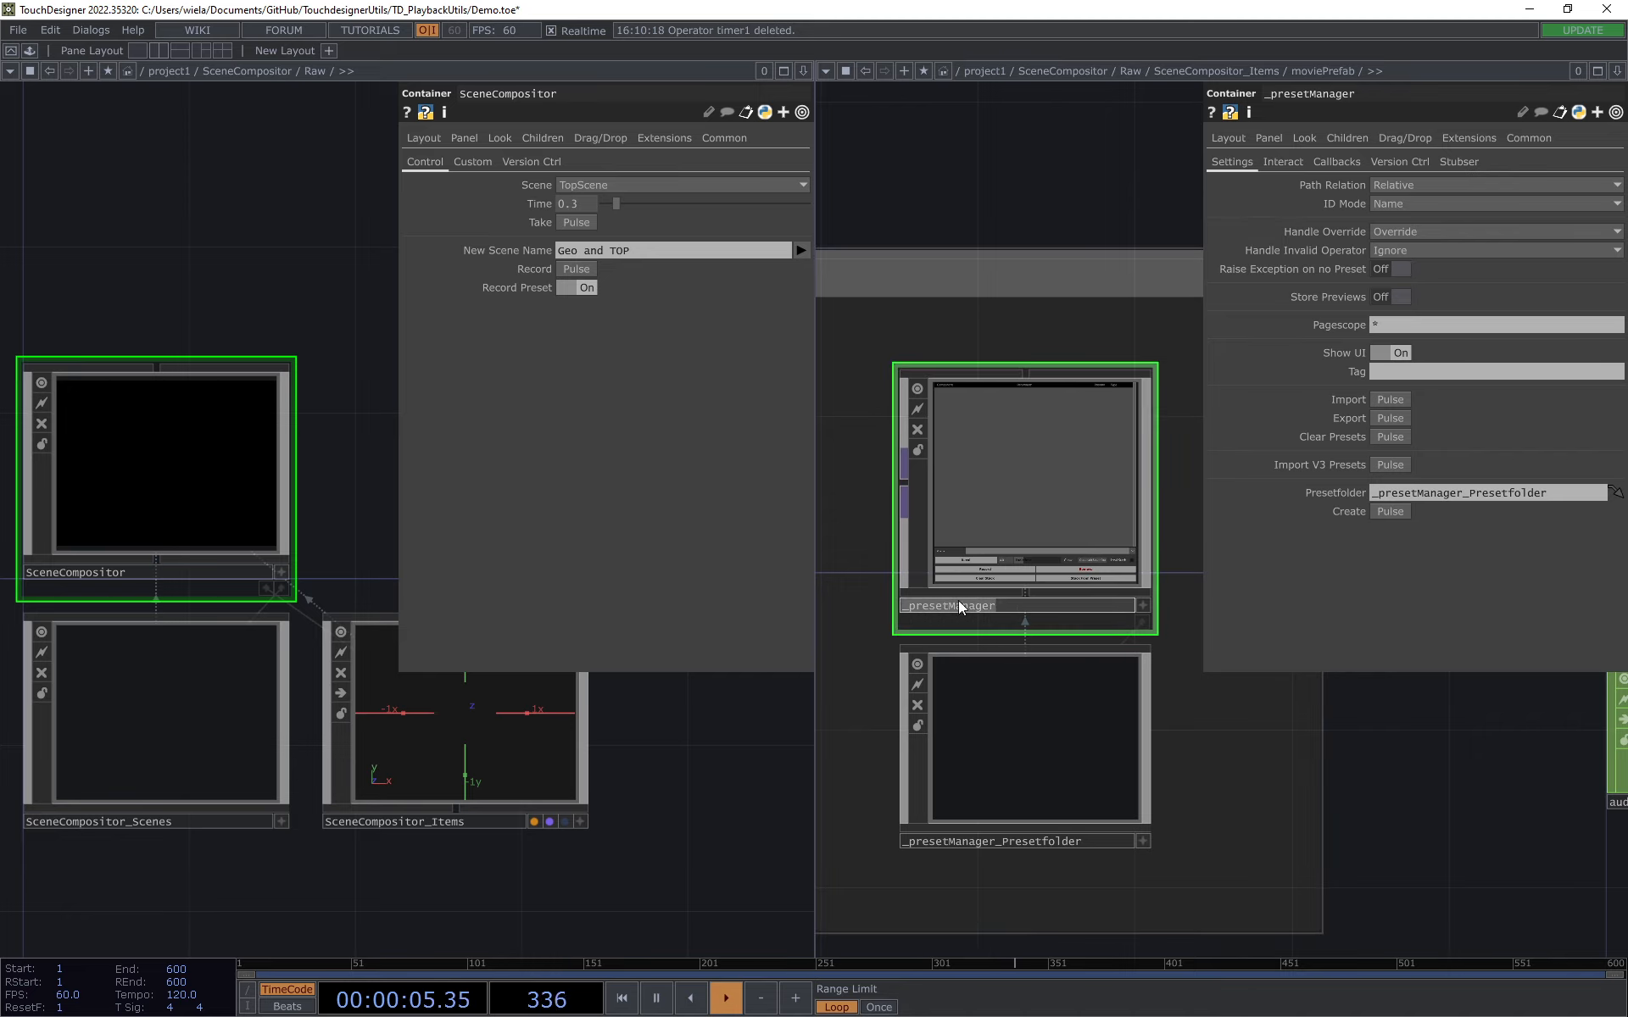
scroll(958, 605, up, 2)
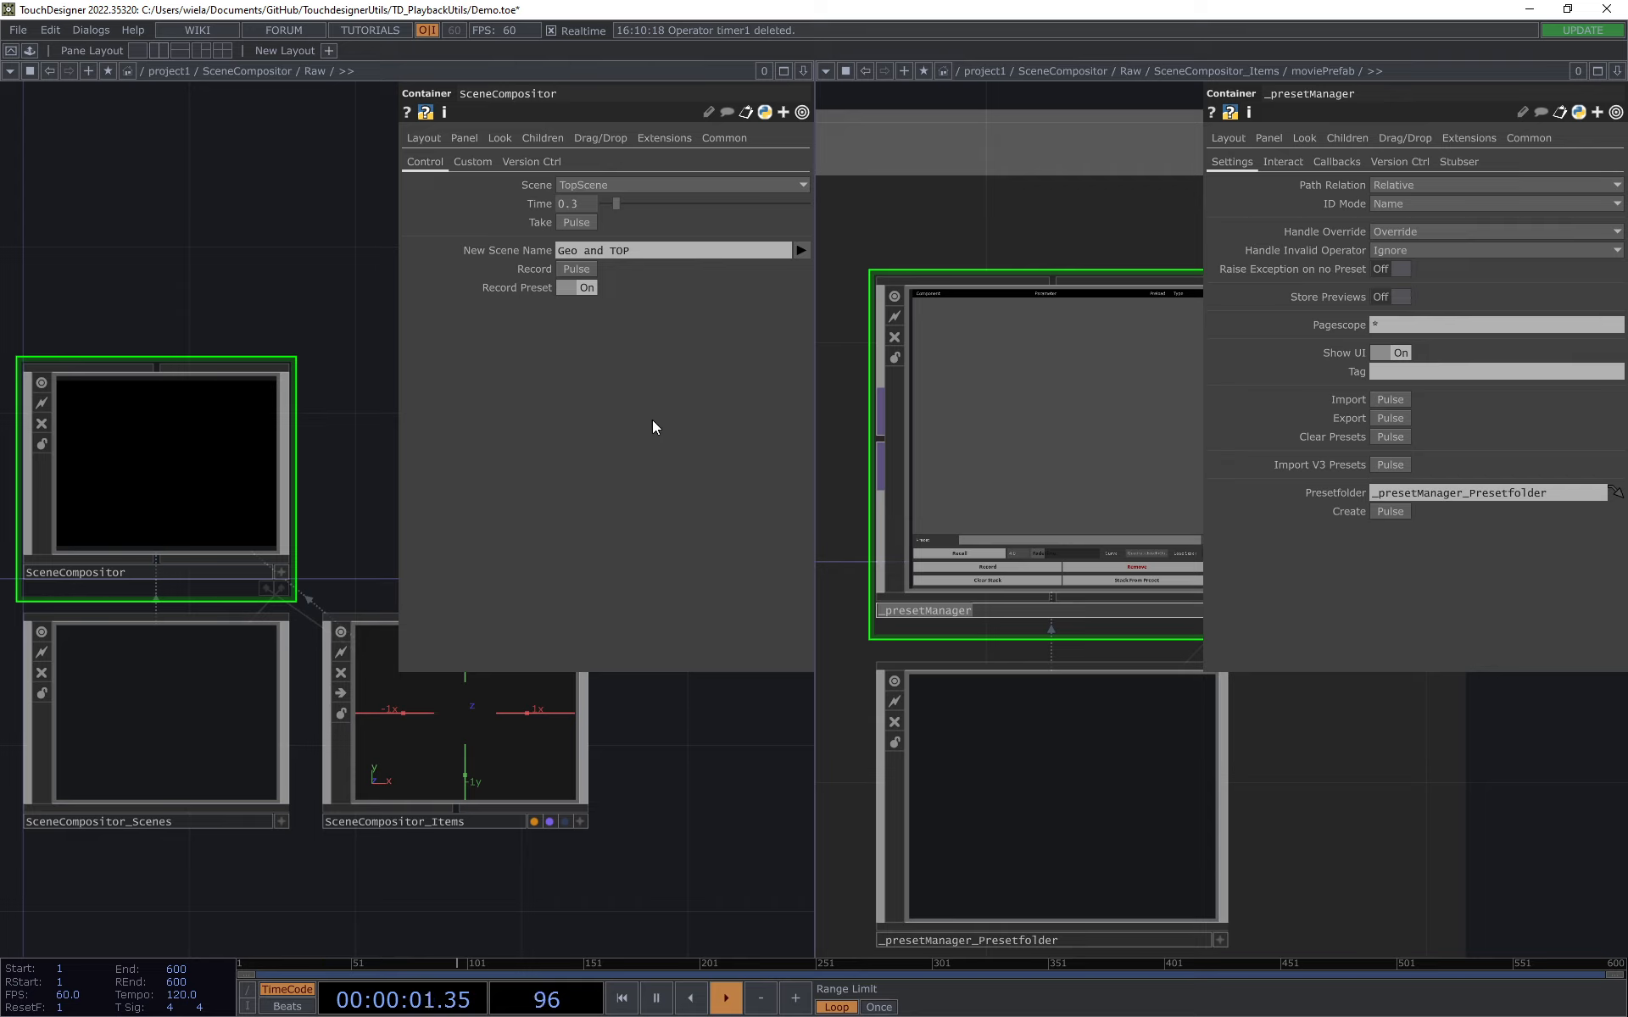
click(602, 184)
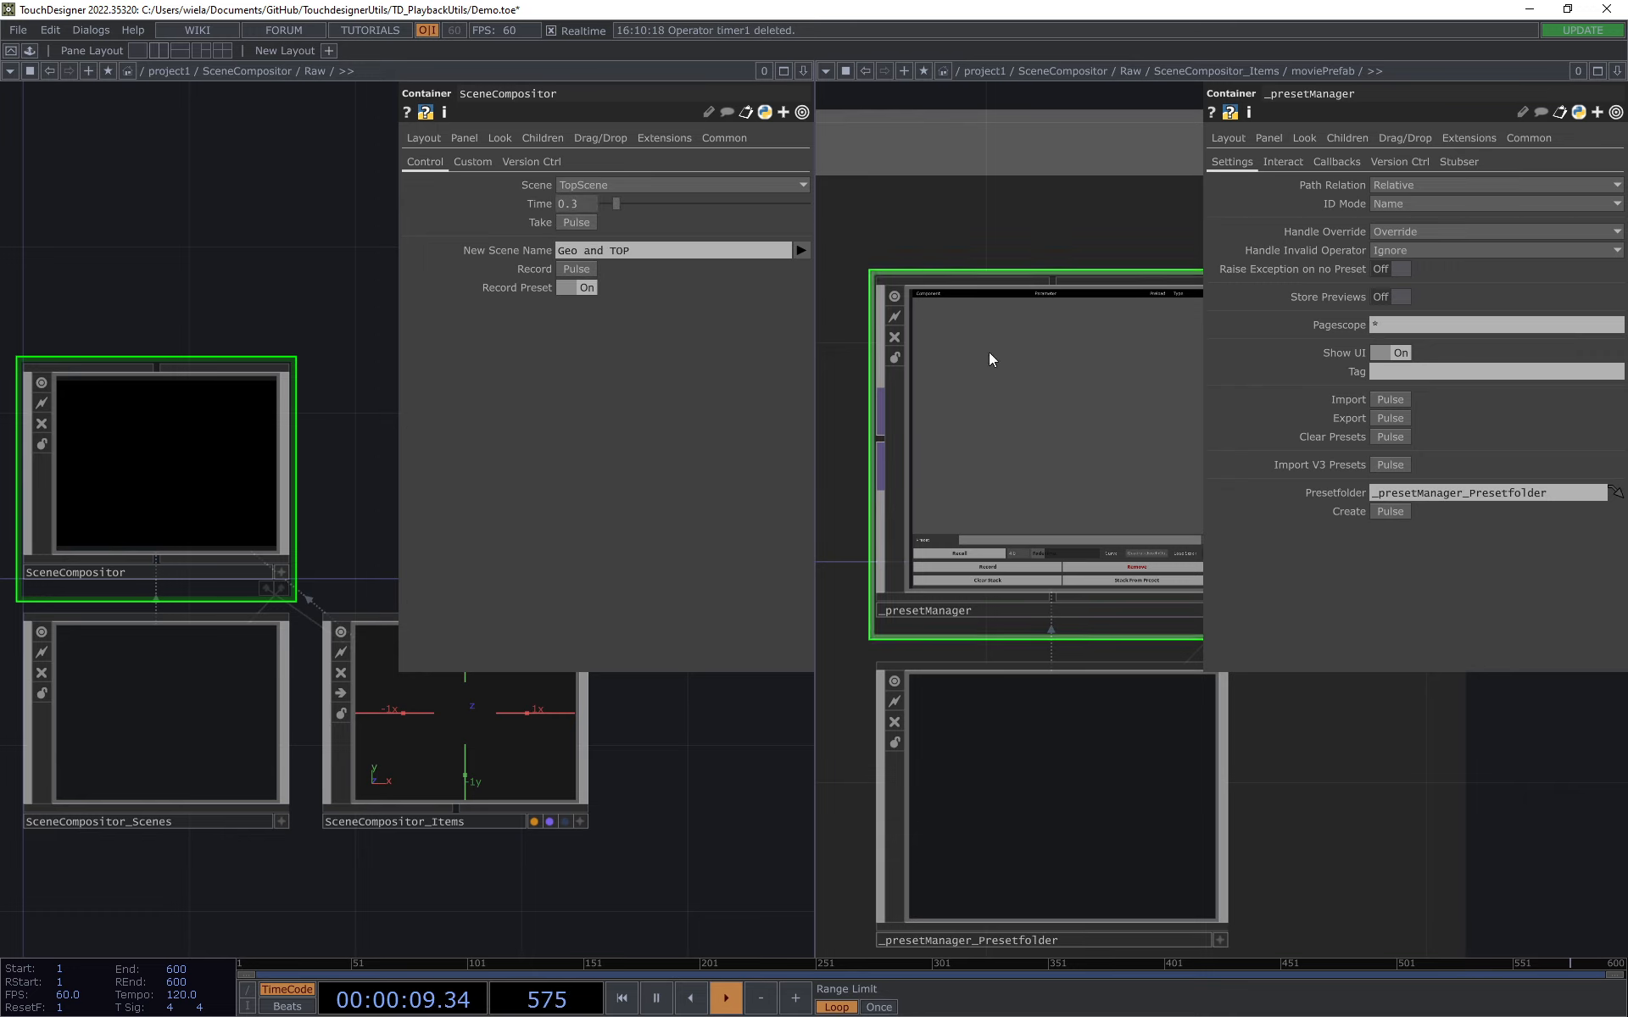
scroll(988, 352, down, 5)
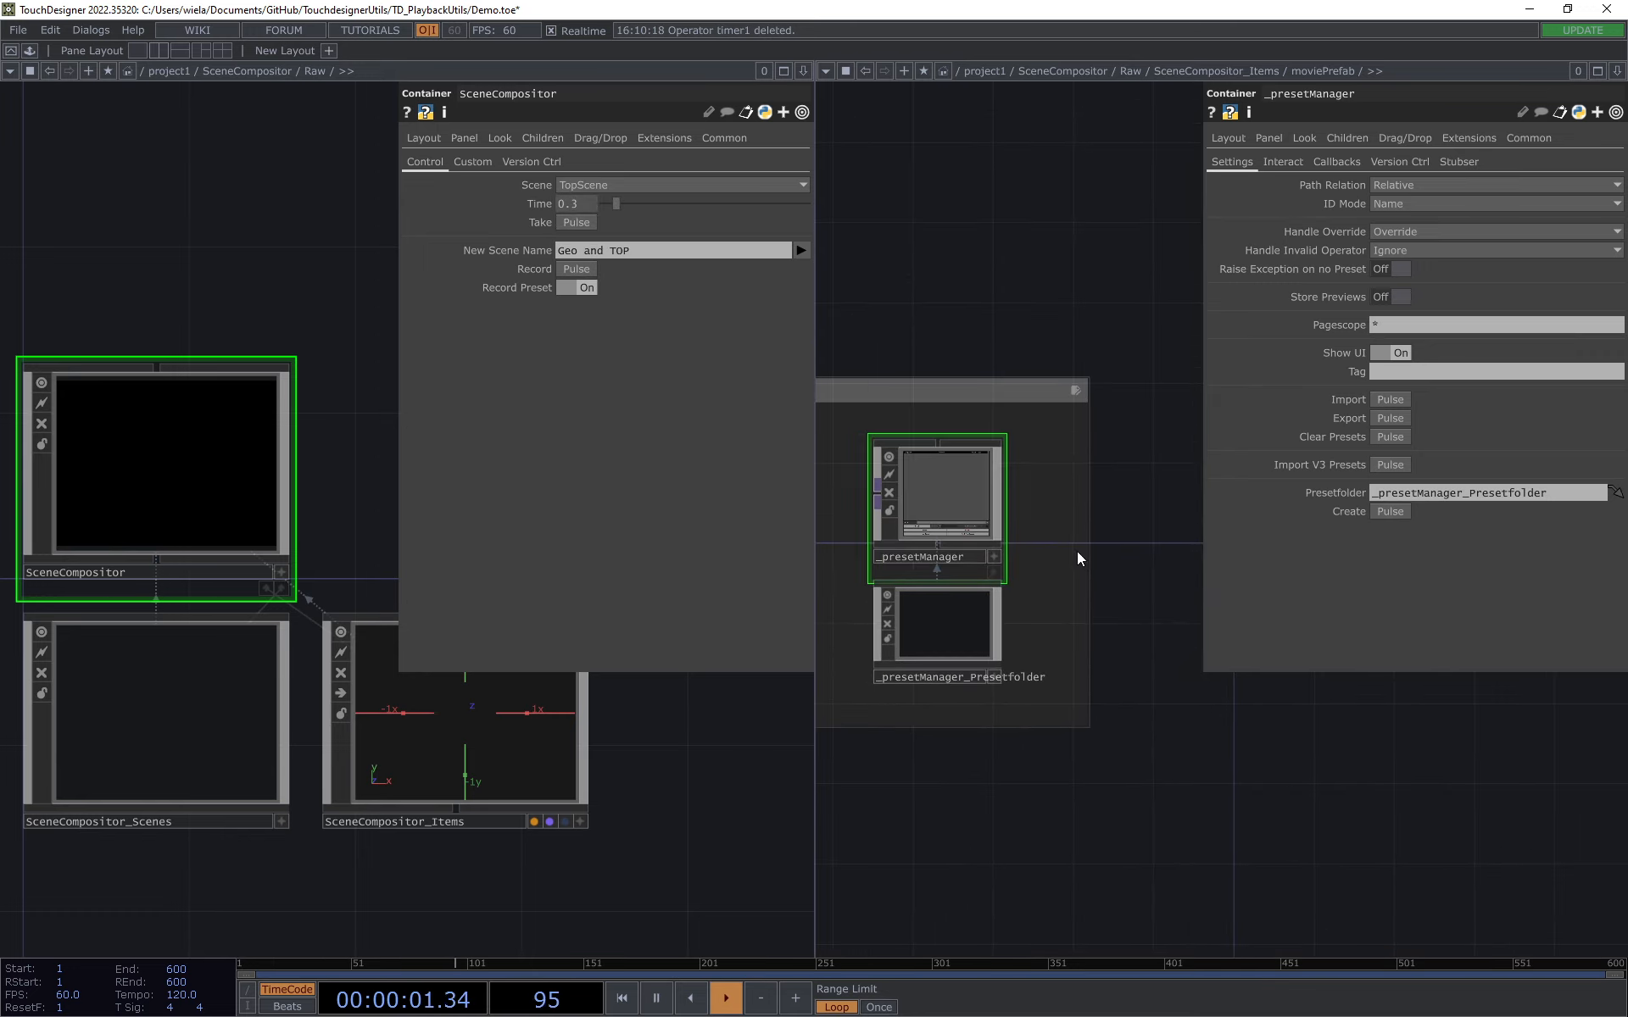
drag(1001, 240, 959, 243)
scroll(1056, 279, down, 3)
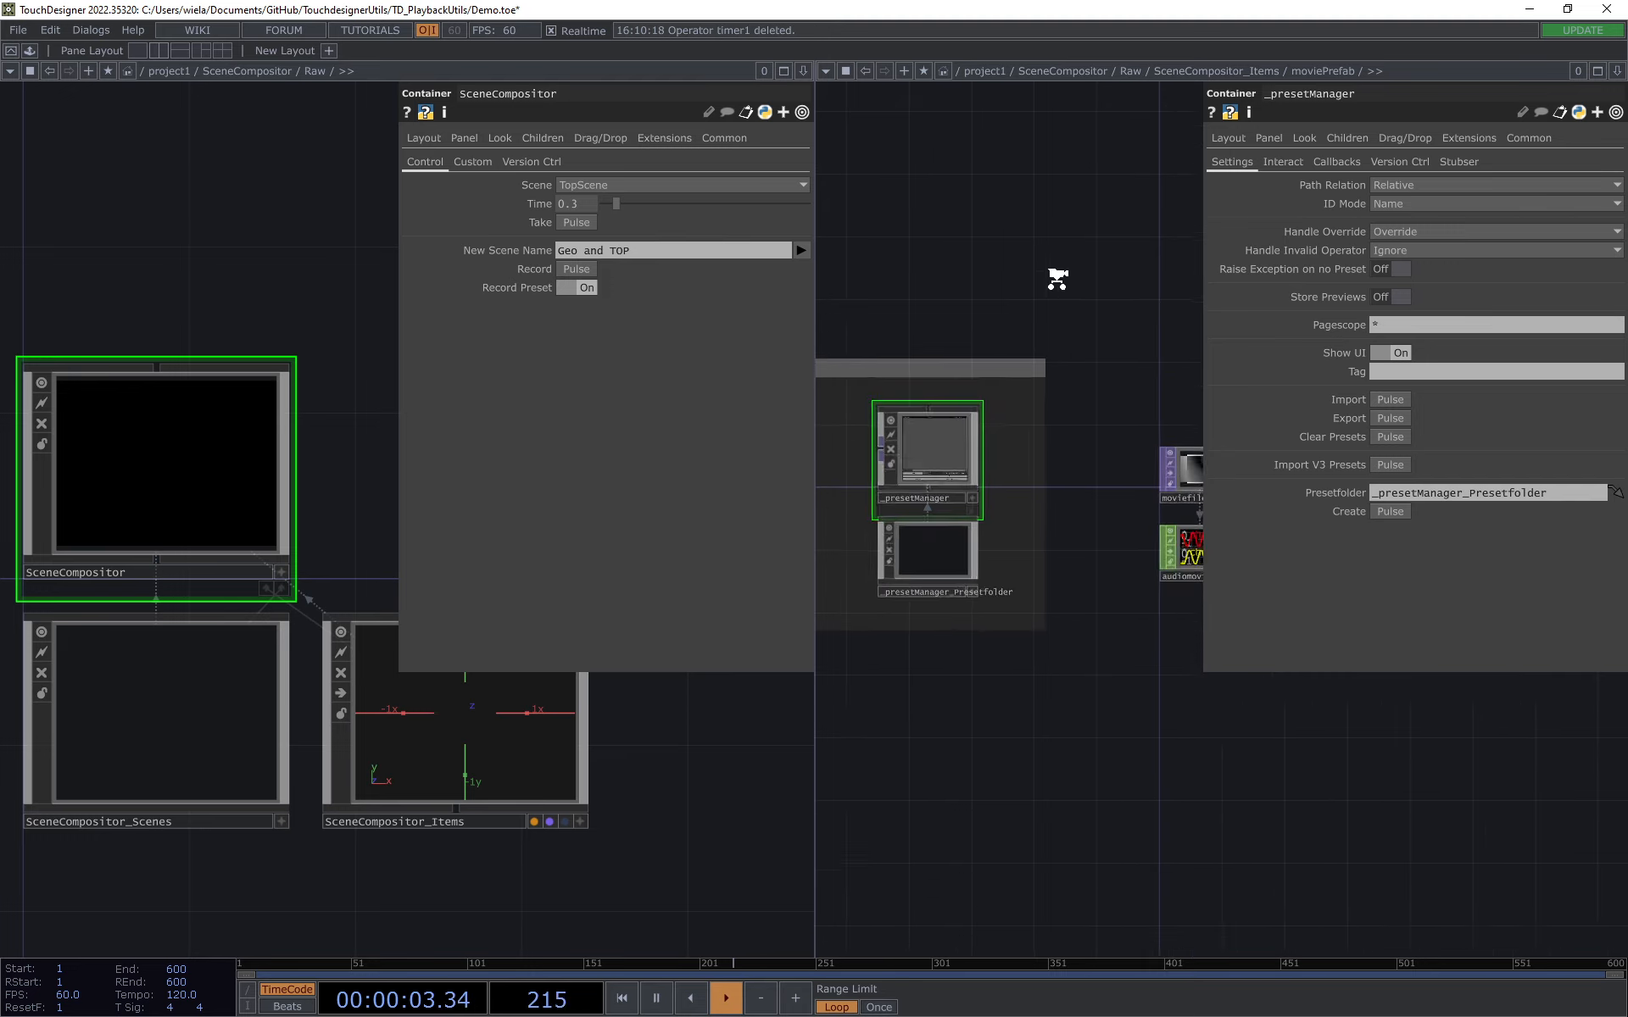
scroll(1057, 279, down, 1)
drag(1085, 278, 1005, 254)
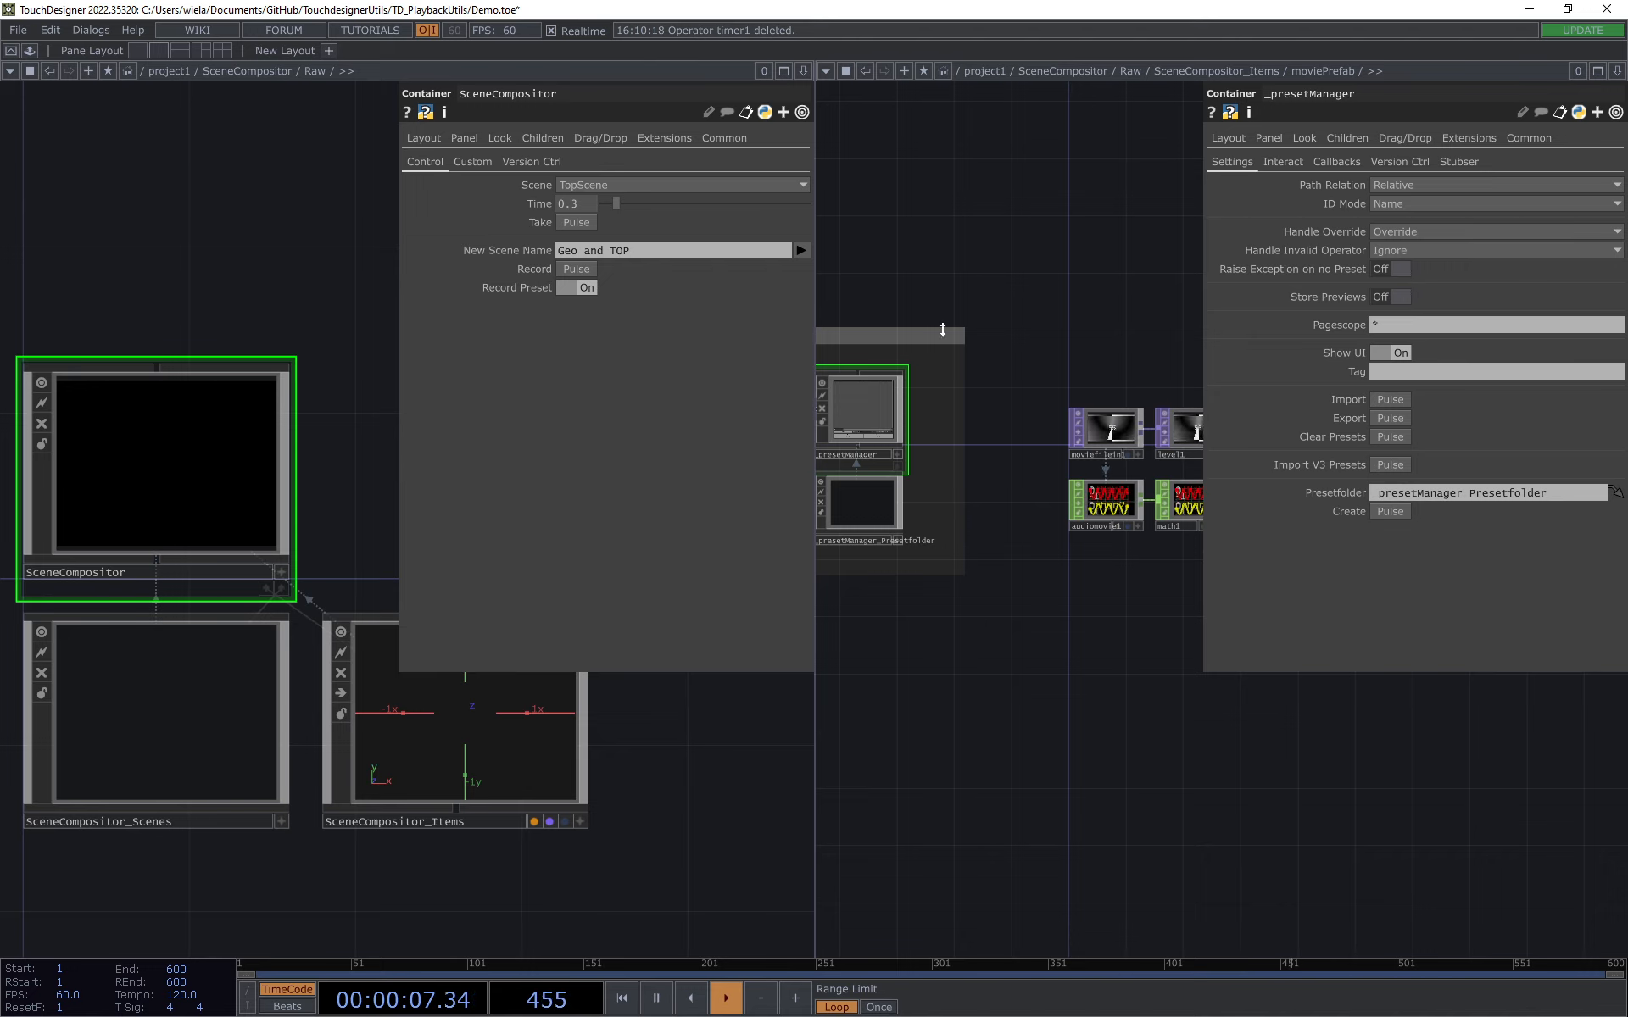
Step: Make the _presetManager viewer interactive and select the Geo_and_TOP preset in it
scroll(901, 402, up, 3)
drag(925, 210, 1003, 210)
scroll(919, 314, up, 3)
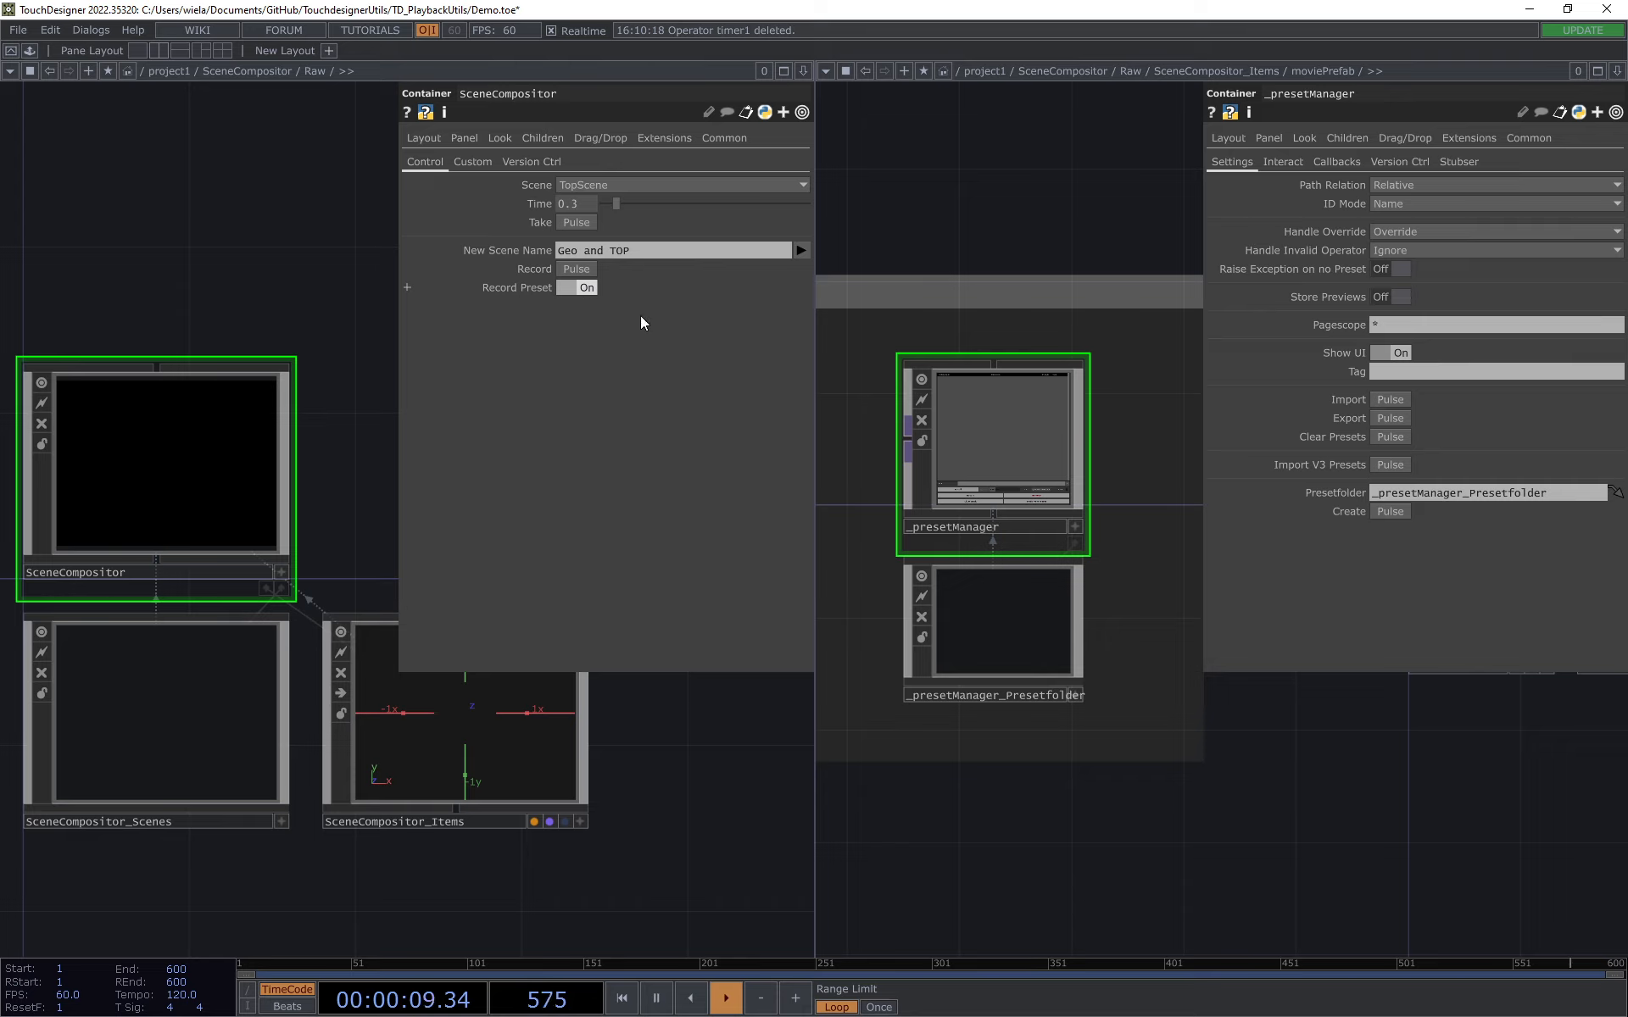
click(1075, 527)
scroll(1071, 501, up, 3)
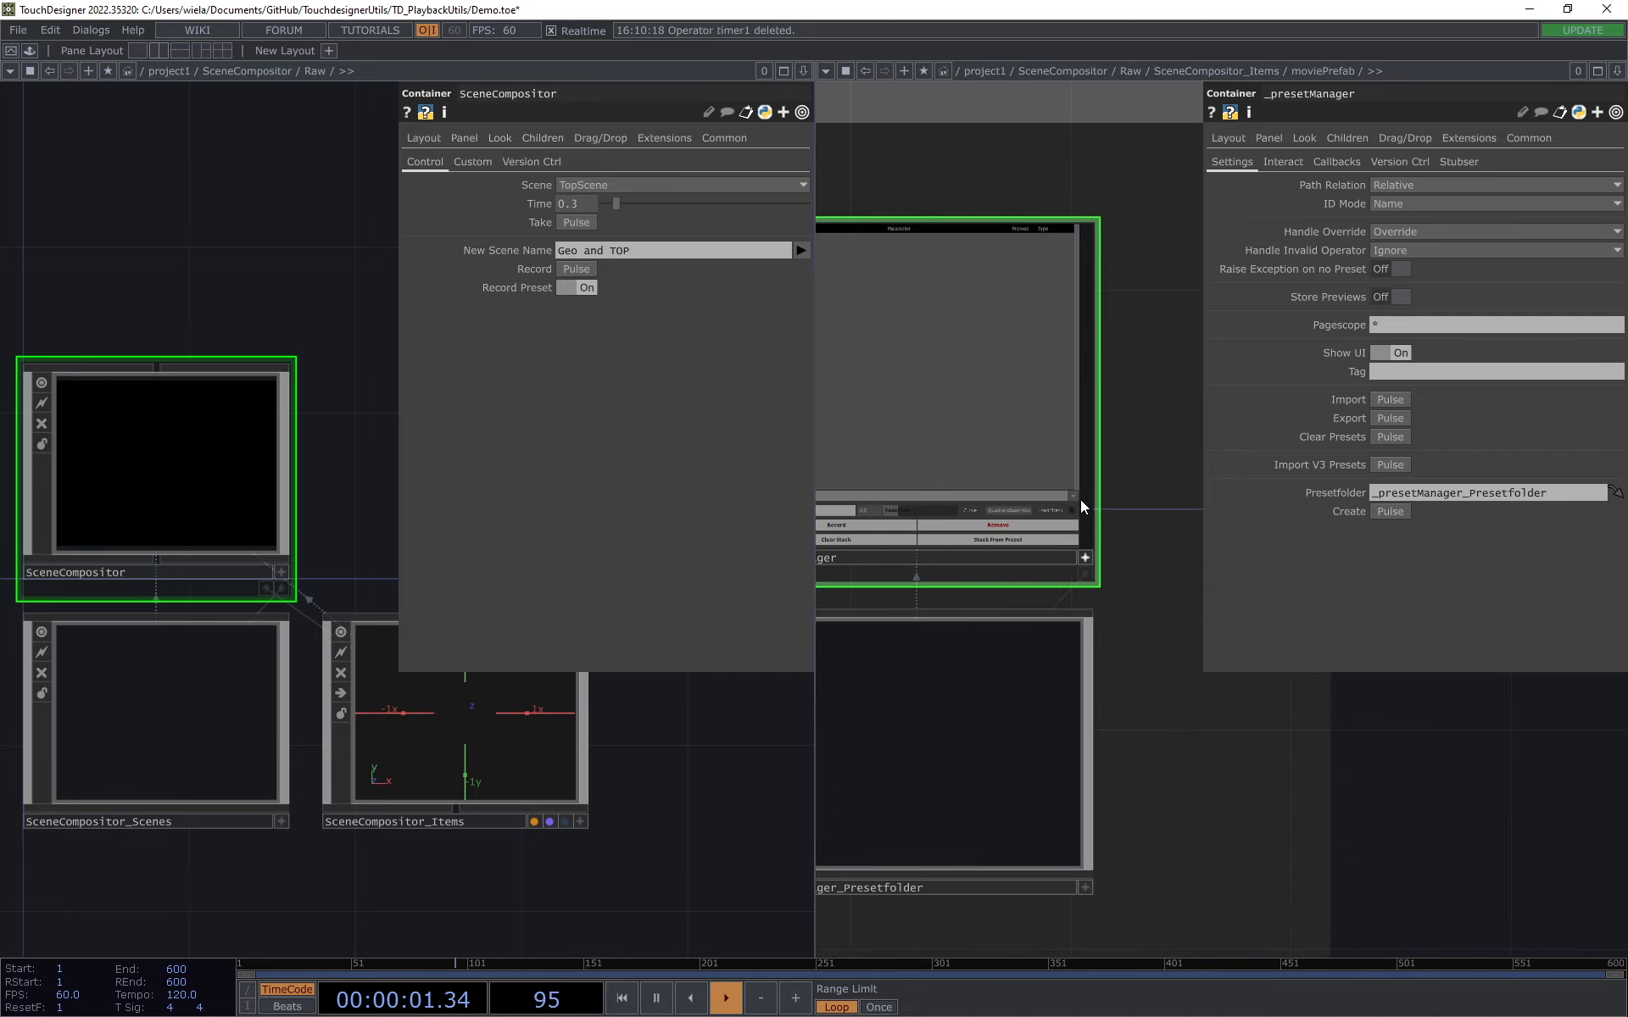
drag(1199, 776, 1311, 755)
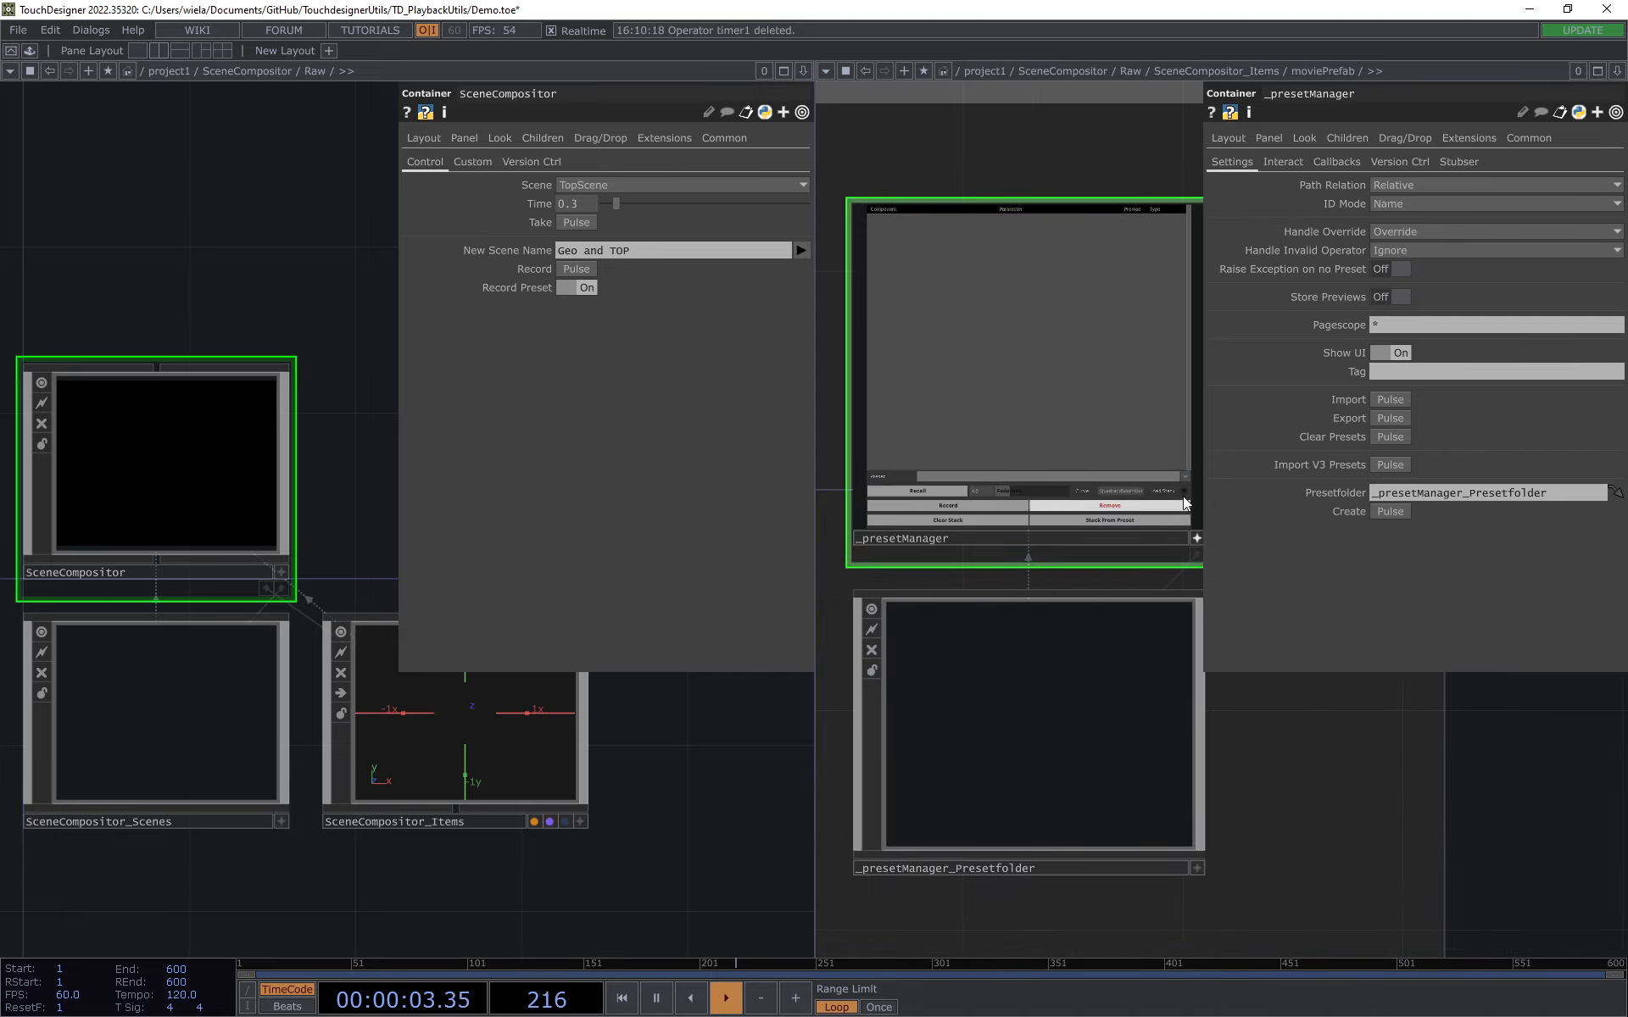
click(1189, 477)
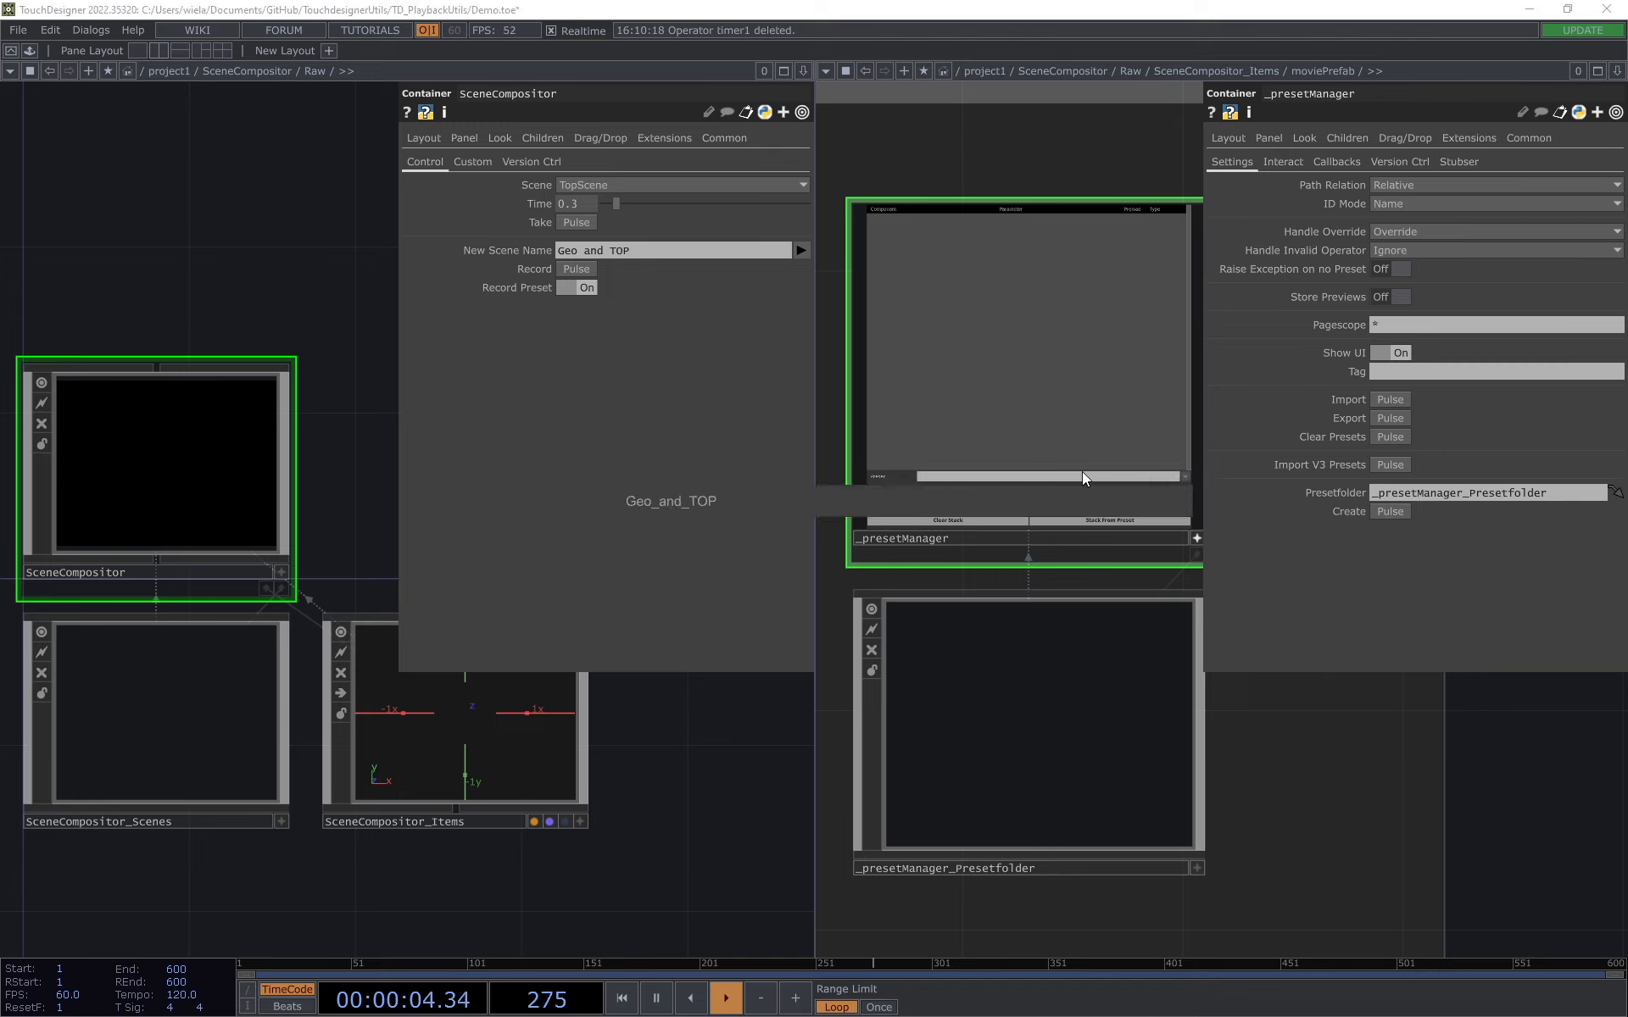
click(685, 500)
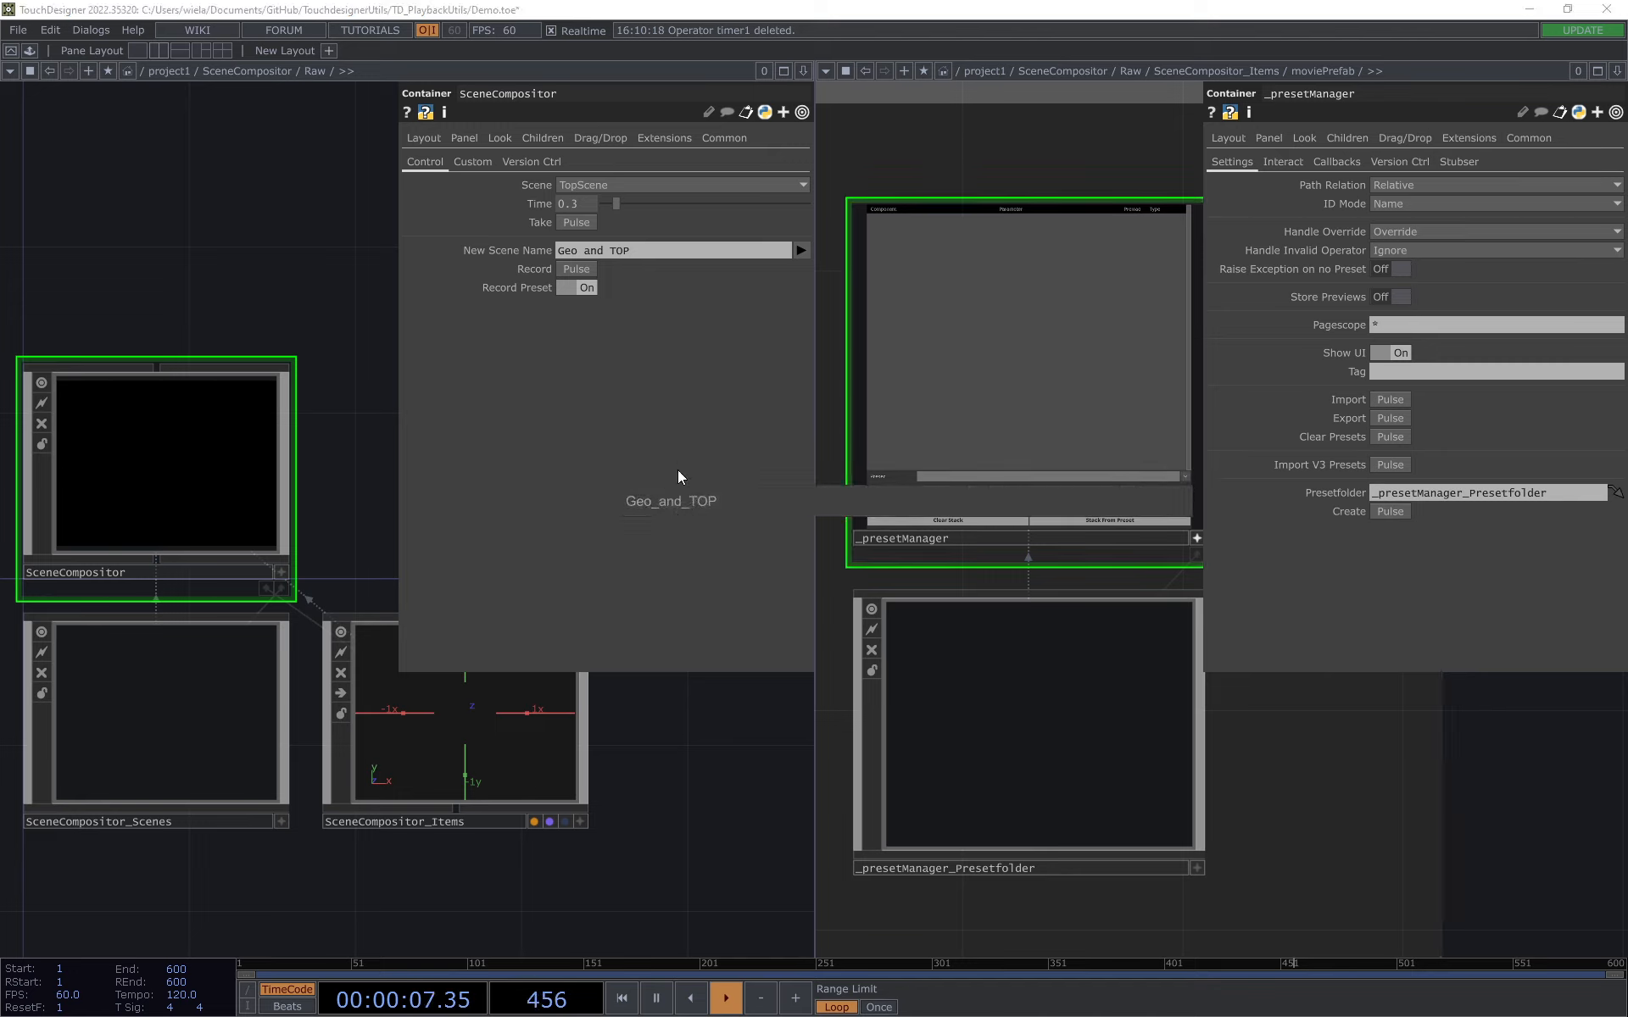
click(712, 501)
Step: Show the RGBA parameters of the level1 operator in moviePrefab's network
drag(1301, 687, 1148, 742)
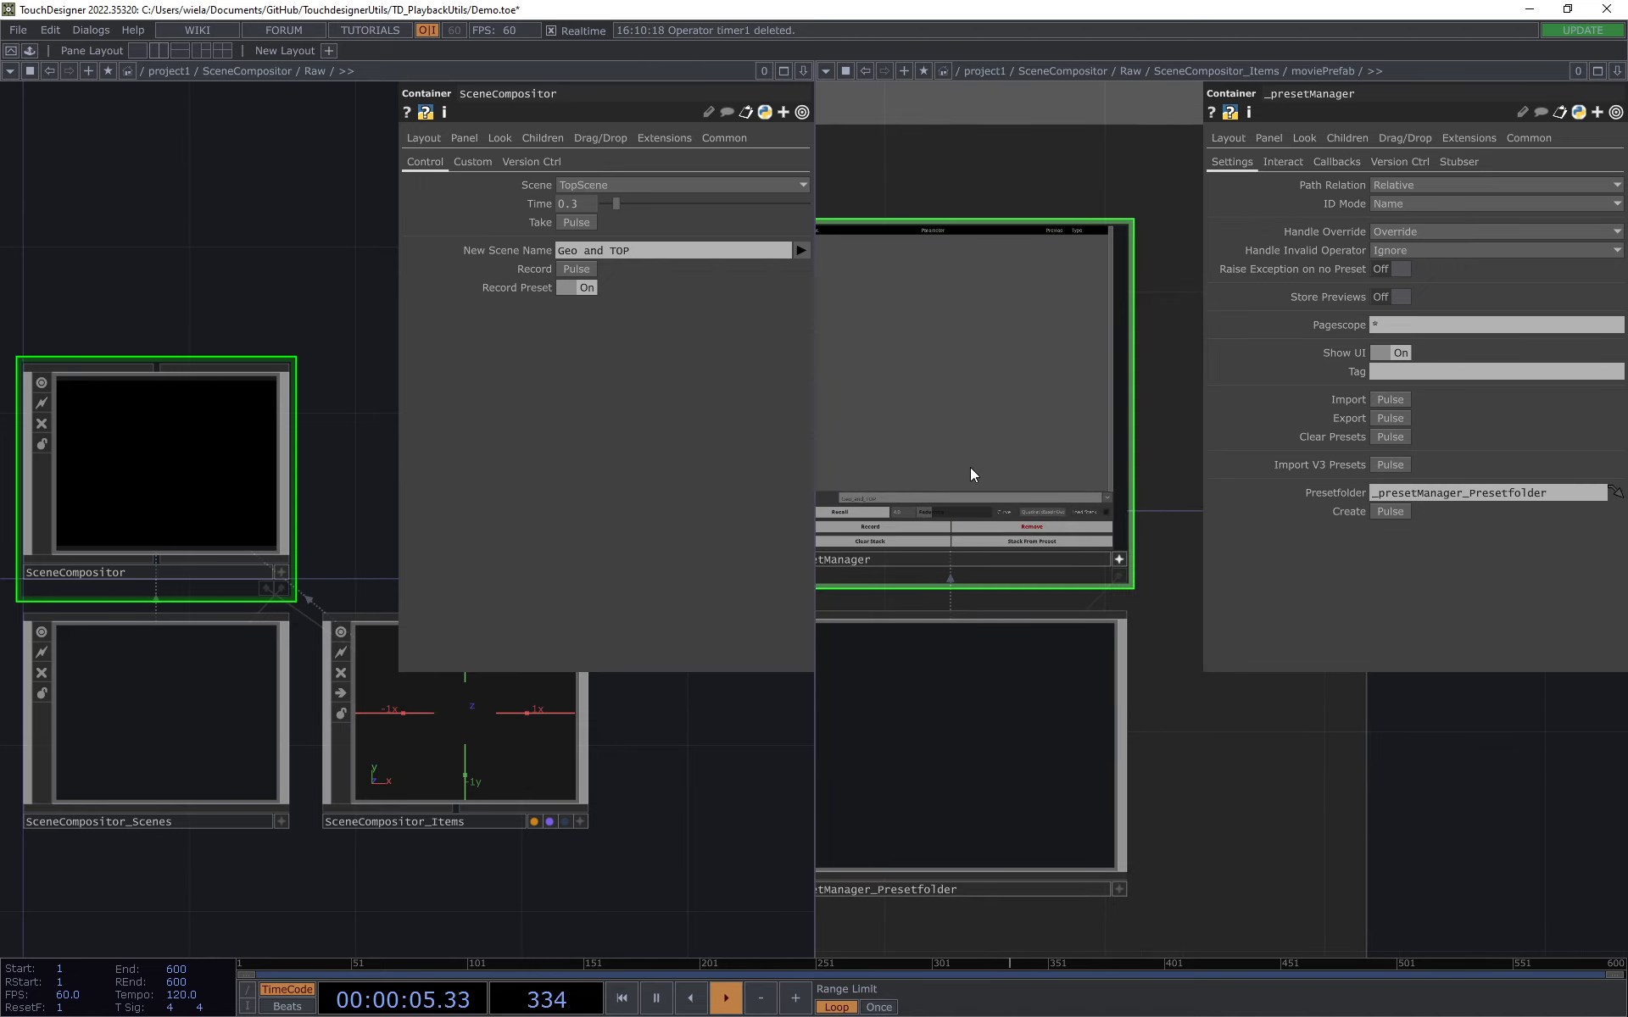
scroll(1208, 691, down, 2)
drag(1386, 792, 1101, 770)
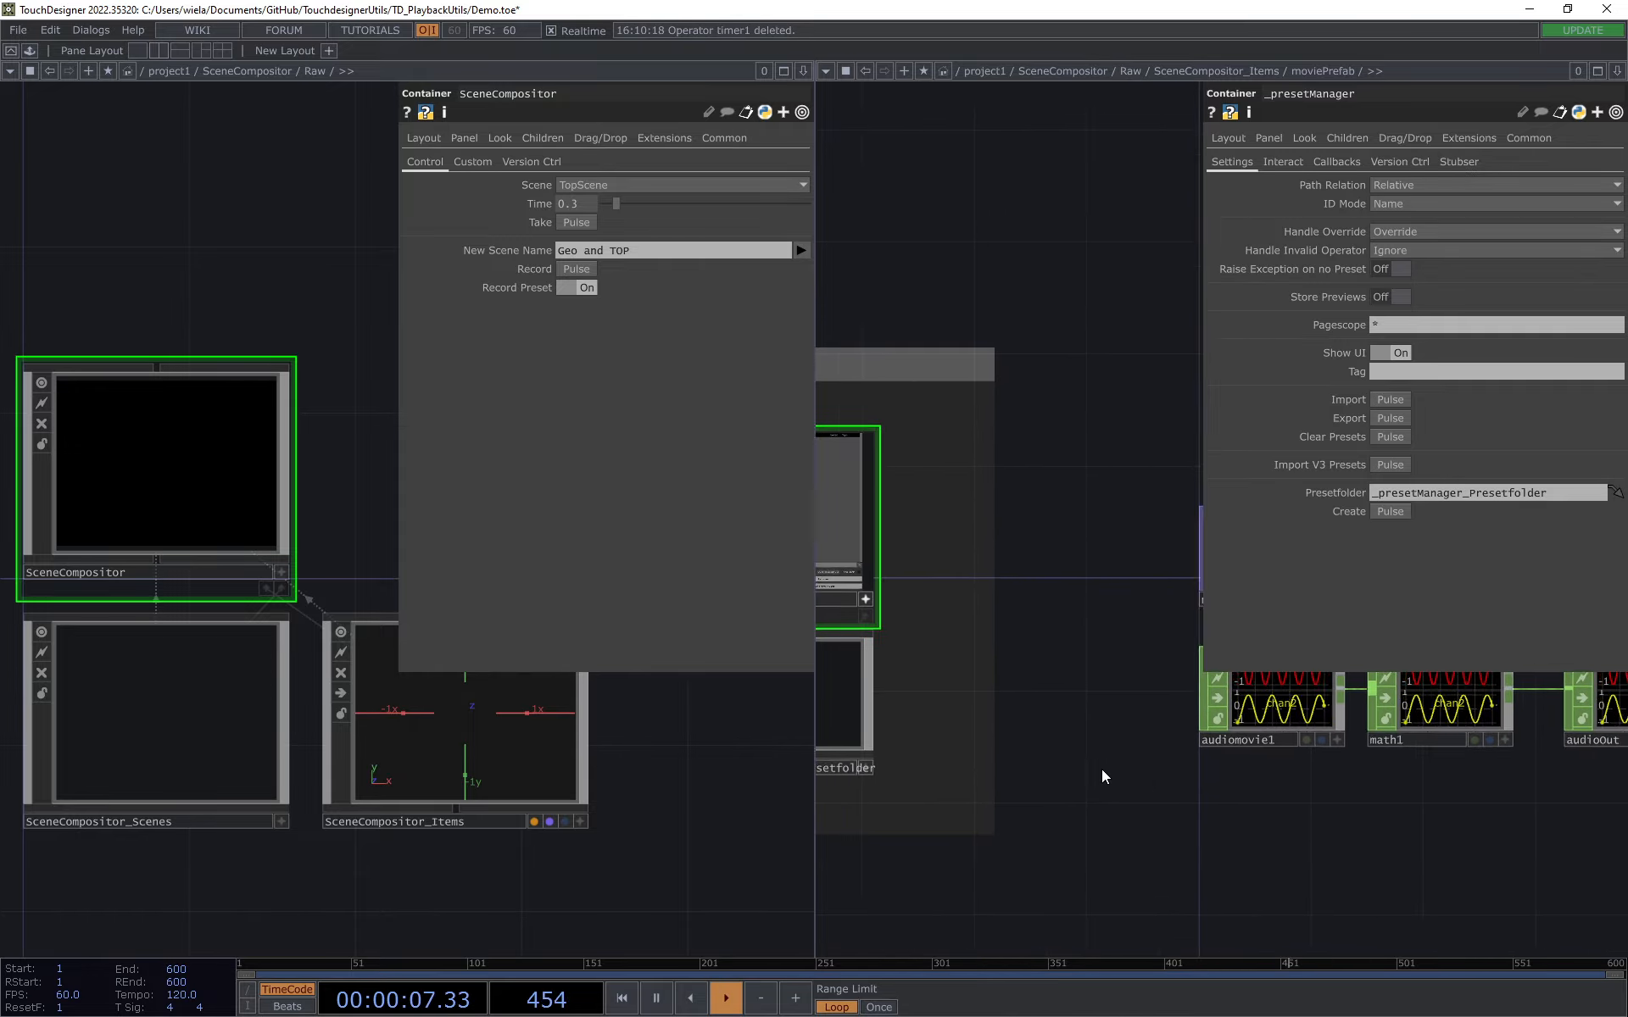
scroll(1039, 762, down, 1)
drag(1159, 480, 931, 460)
click(1097, 584)
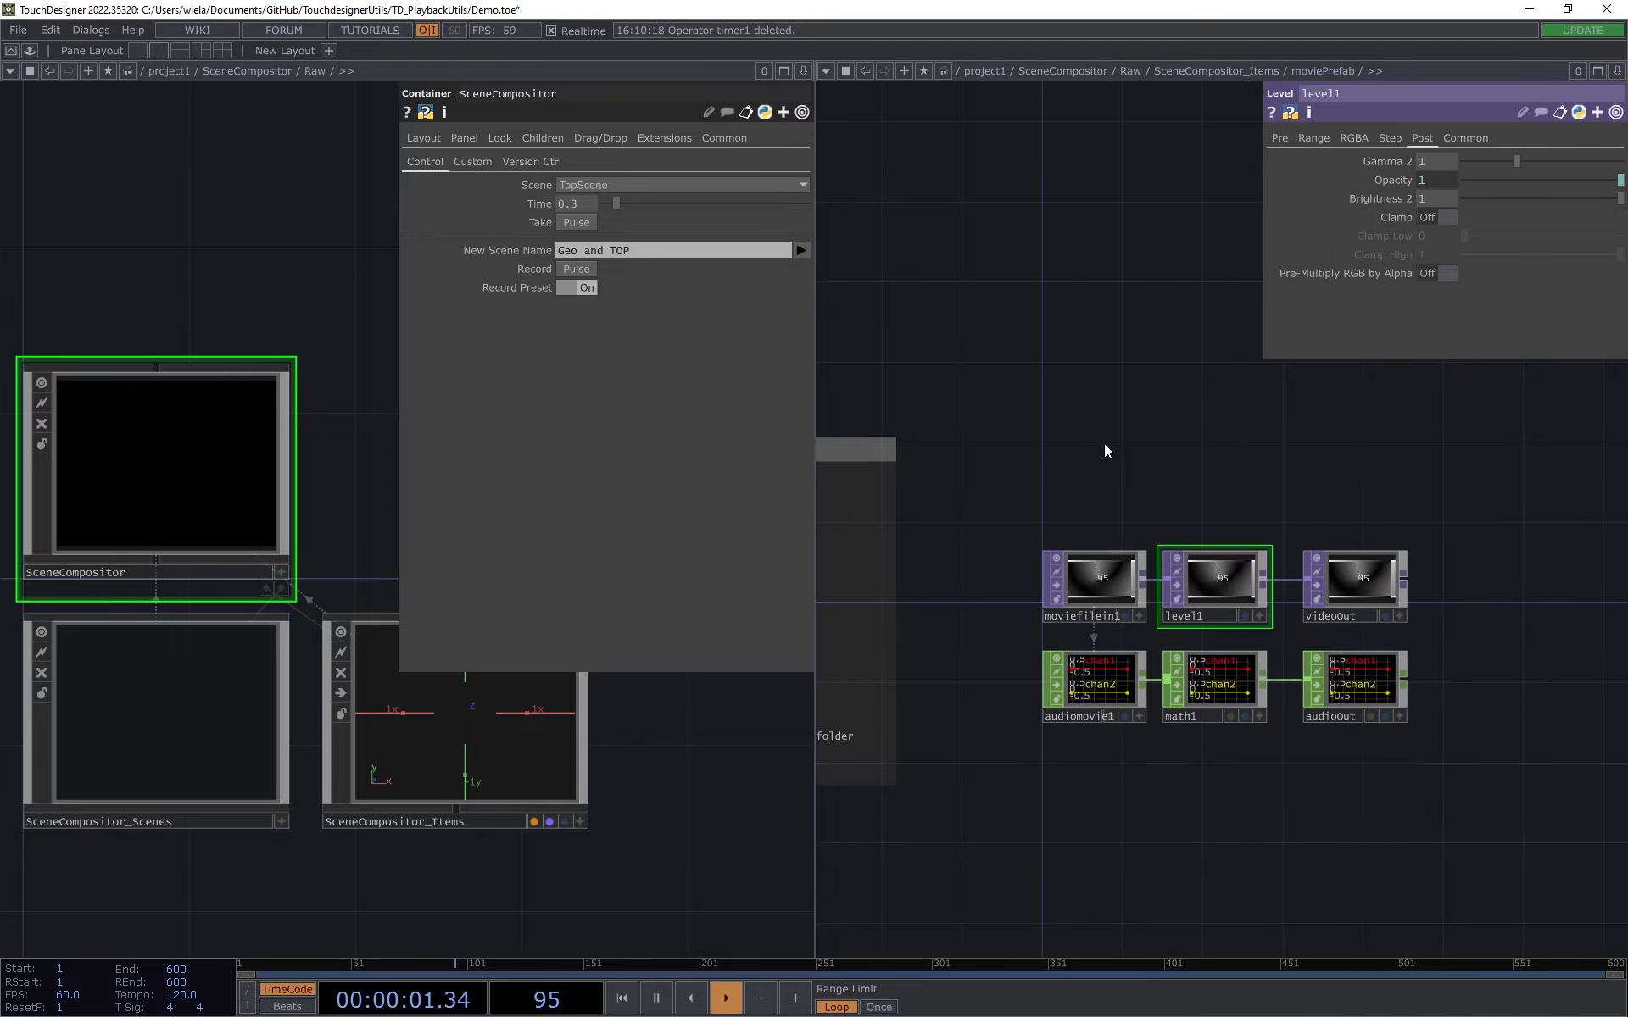
click(1353, 137)
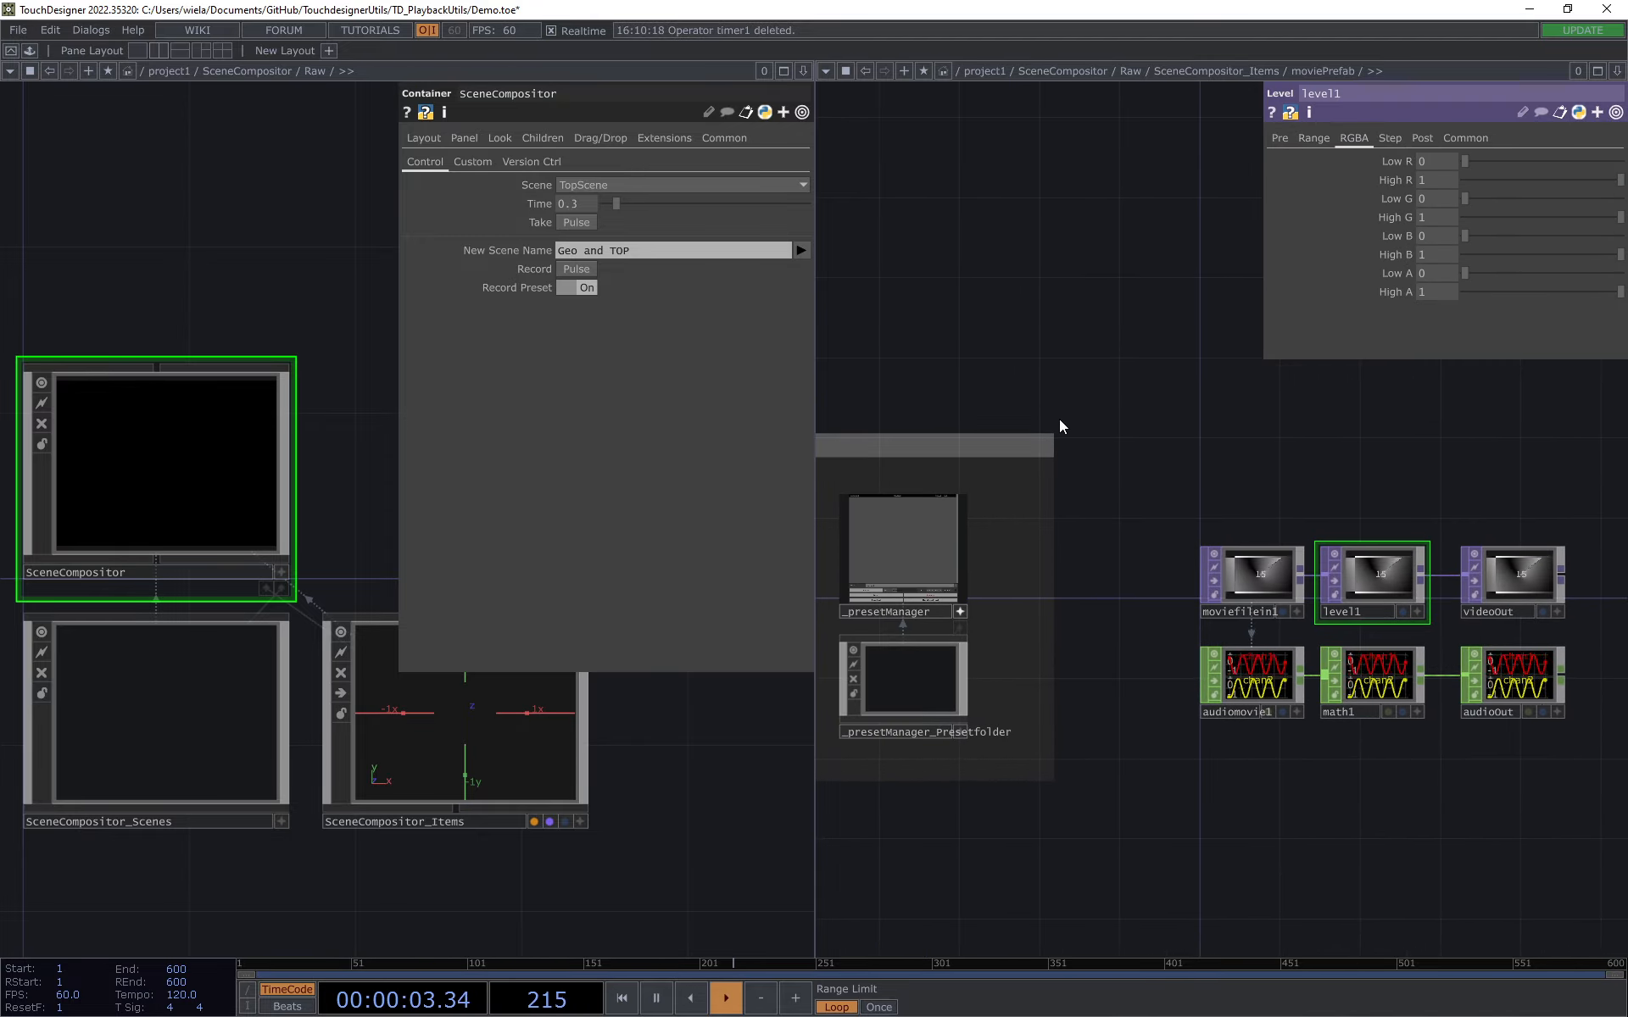
Step: Move videoOut and audioOut together farther from level1 and math1 to make room in the chain
drag(1484, 483, 1114, 452)
right_drag(1086, 501, 1198, 669)
drag(1149, 583, 1270, 583)
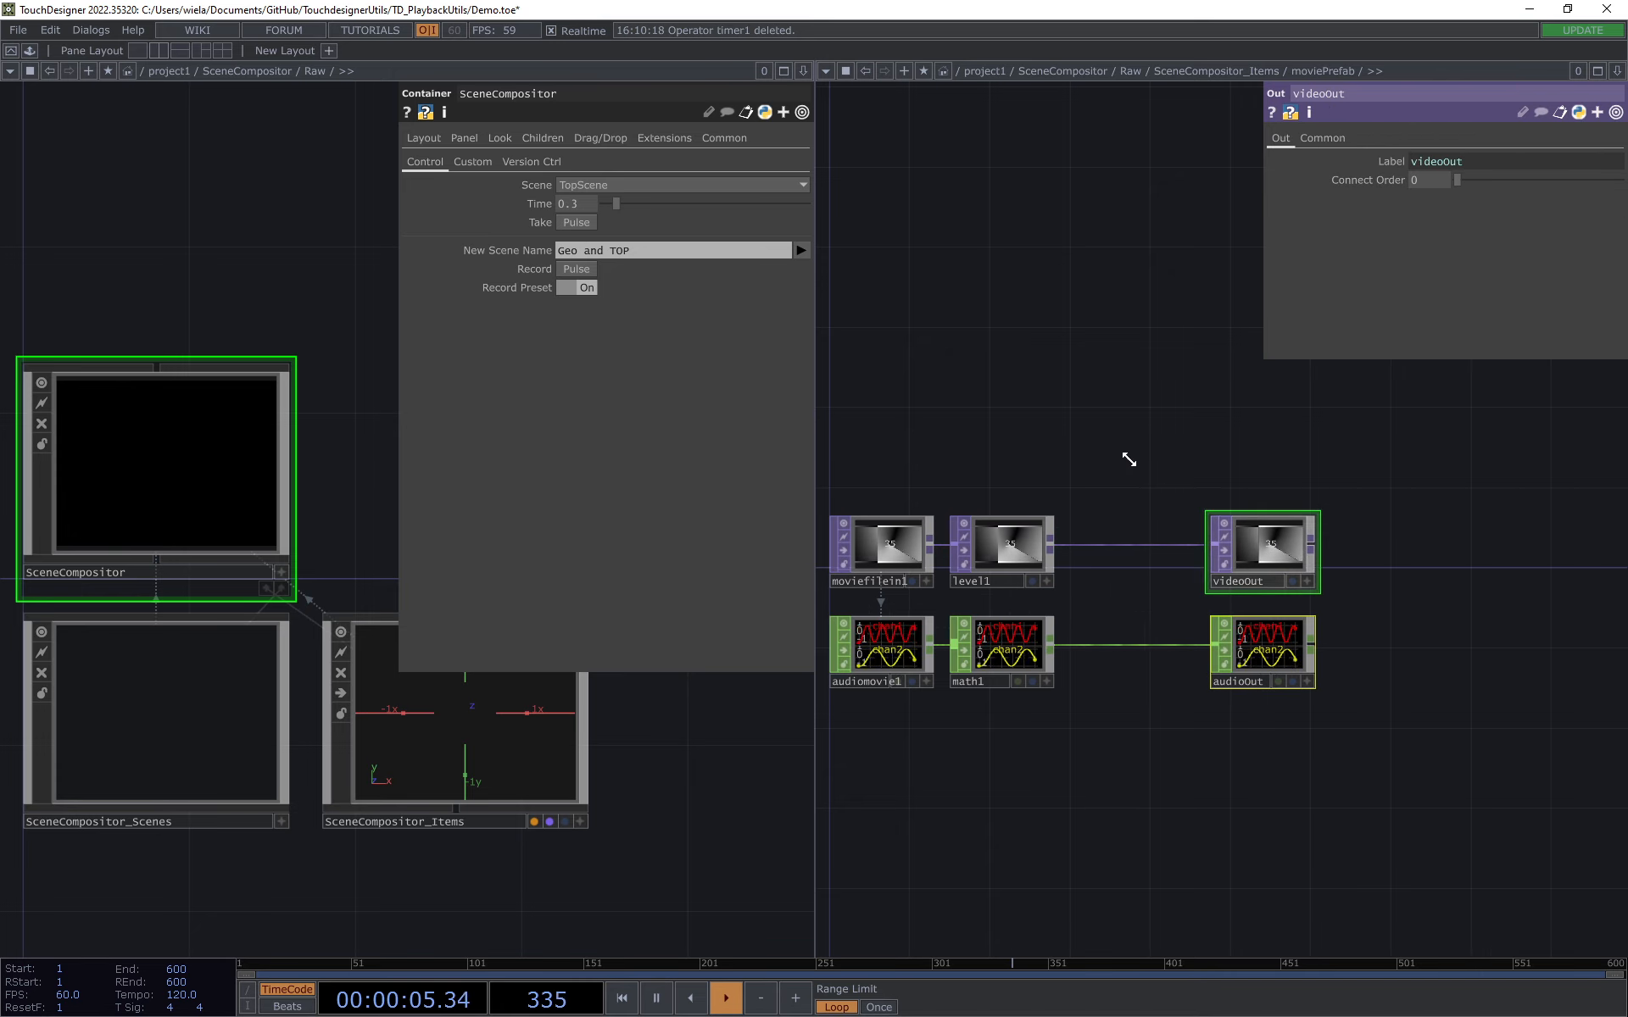
Step: Add a Constant TOP directly above level1
key(Tab)
click(724, 197)
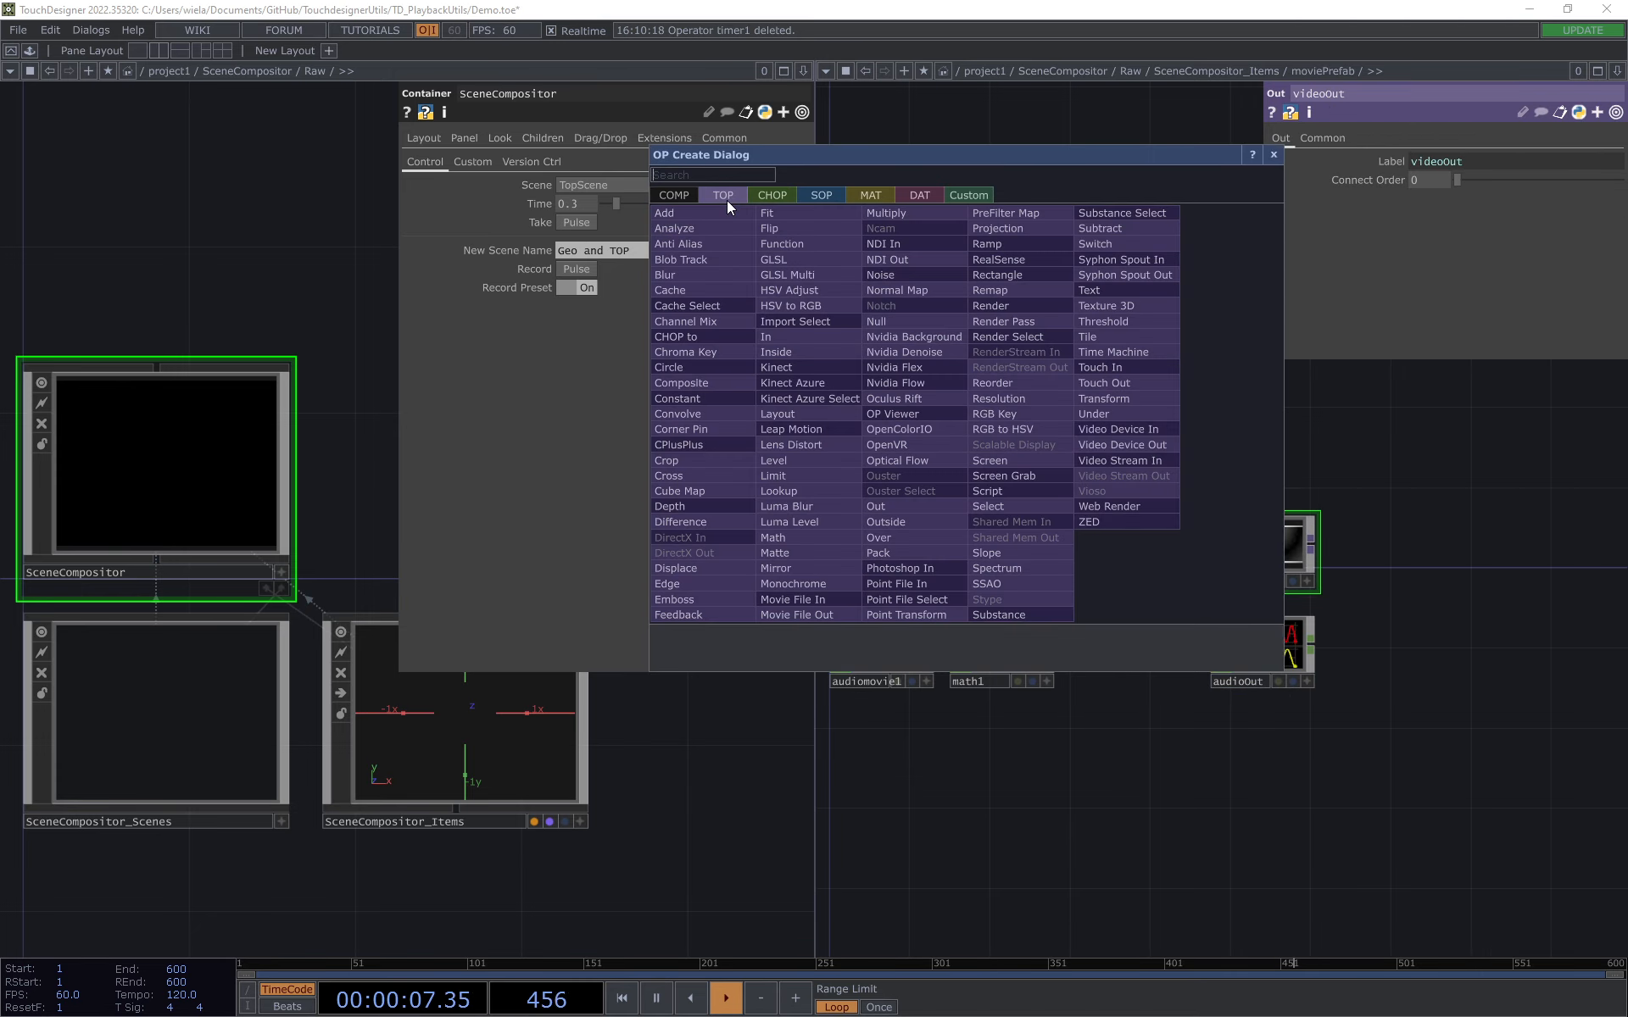
text(Cons)
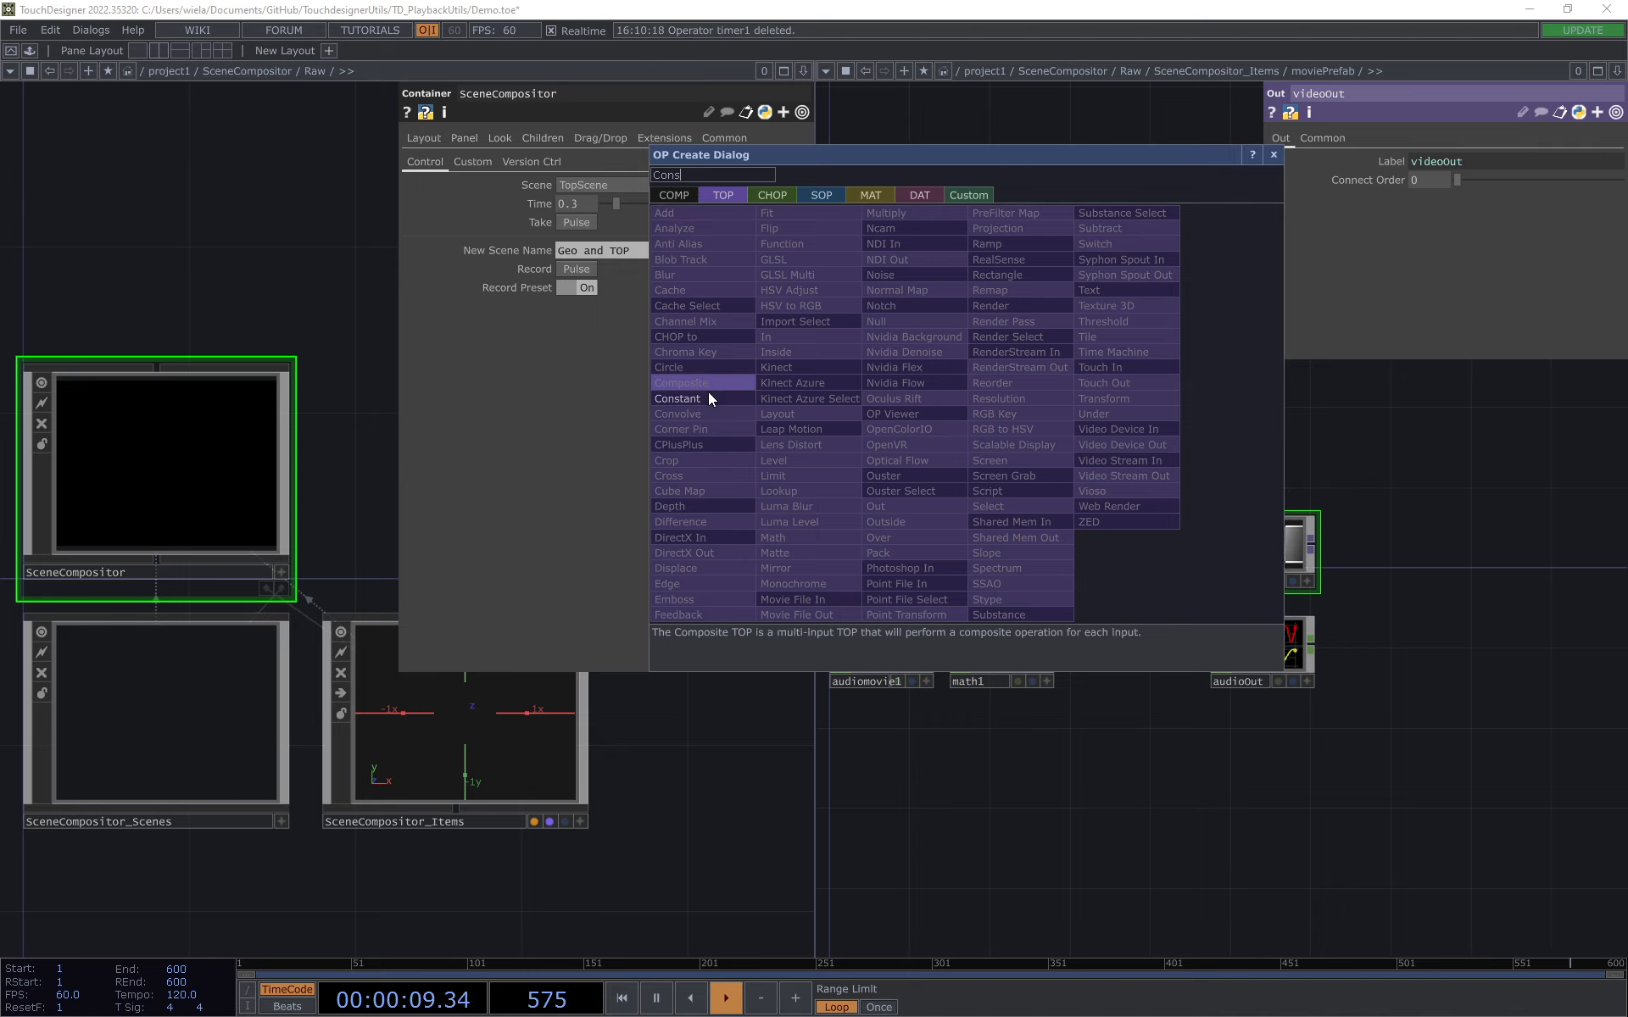
click(708, 397)
click(999, 459)
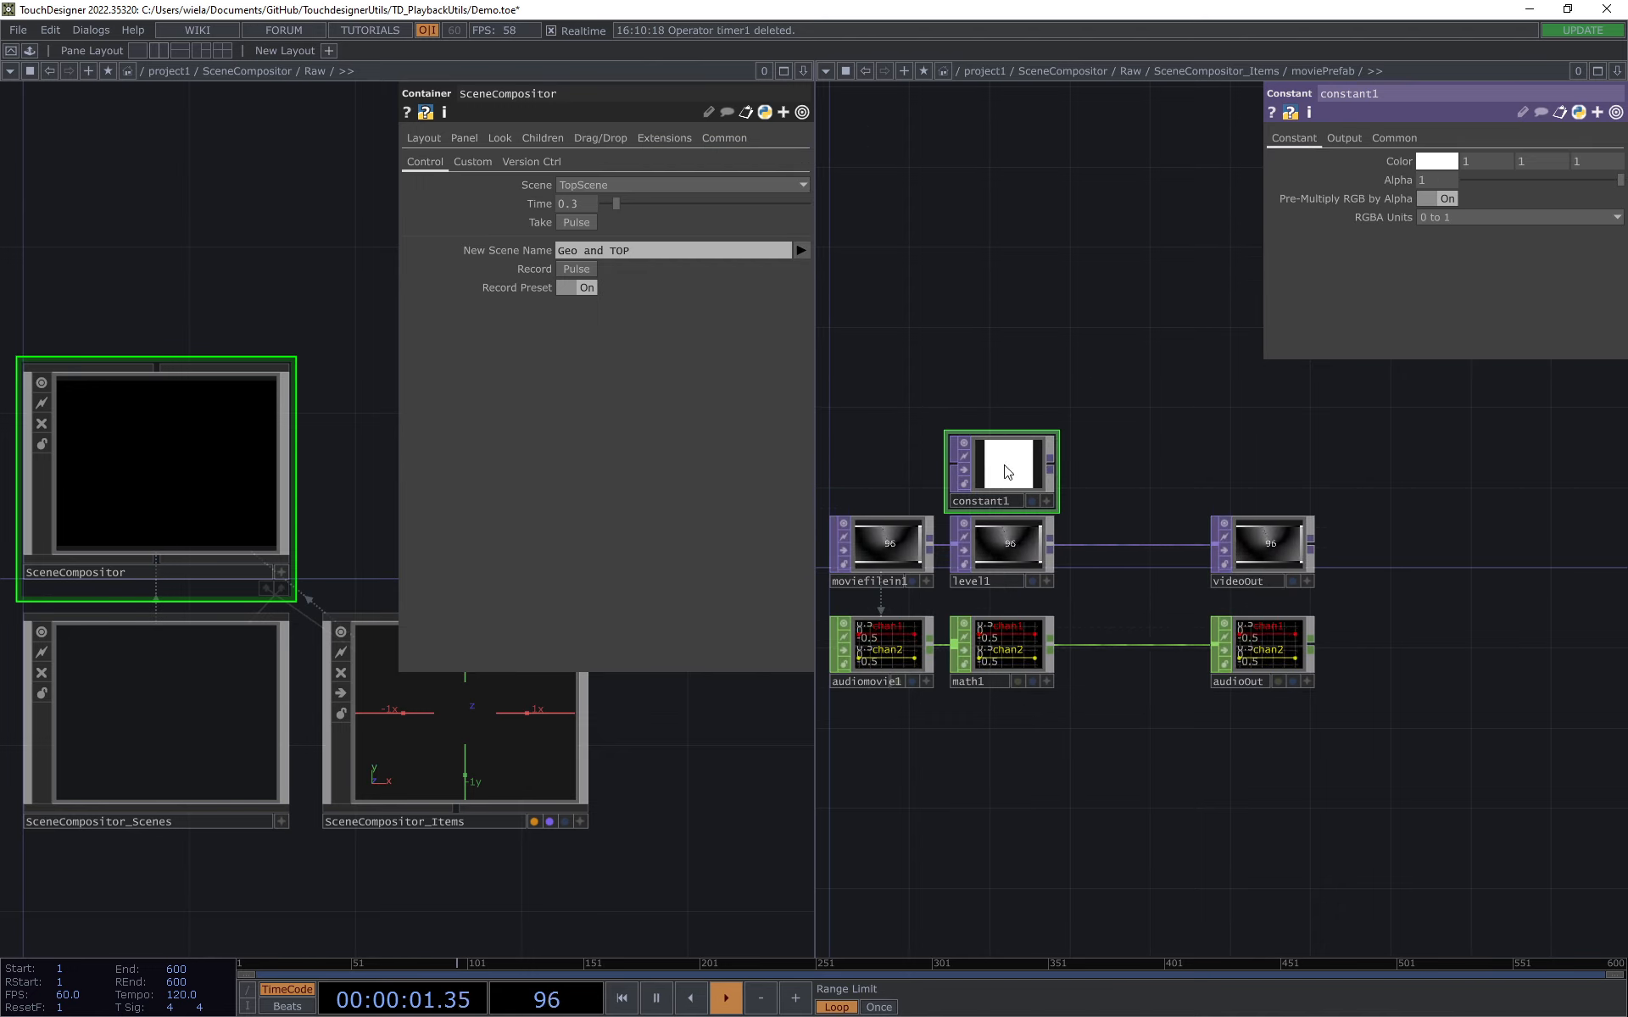
Step: Add a Multiply TOP after constant1, feed level1 into it as second input and connect it to videoOut
key(Tab)
text(mult)
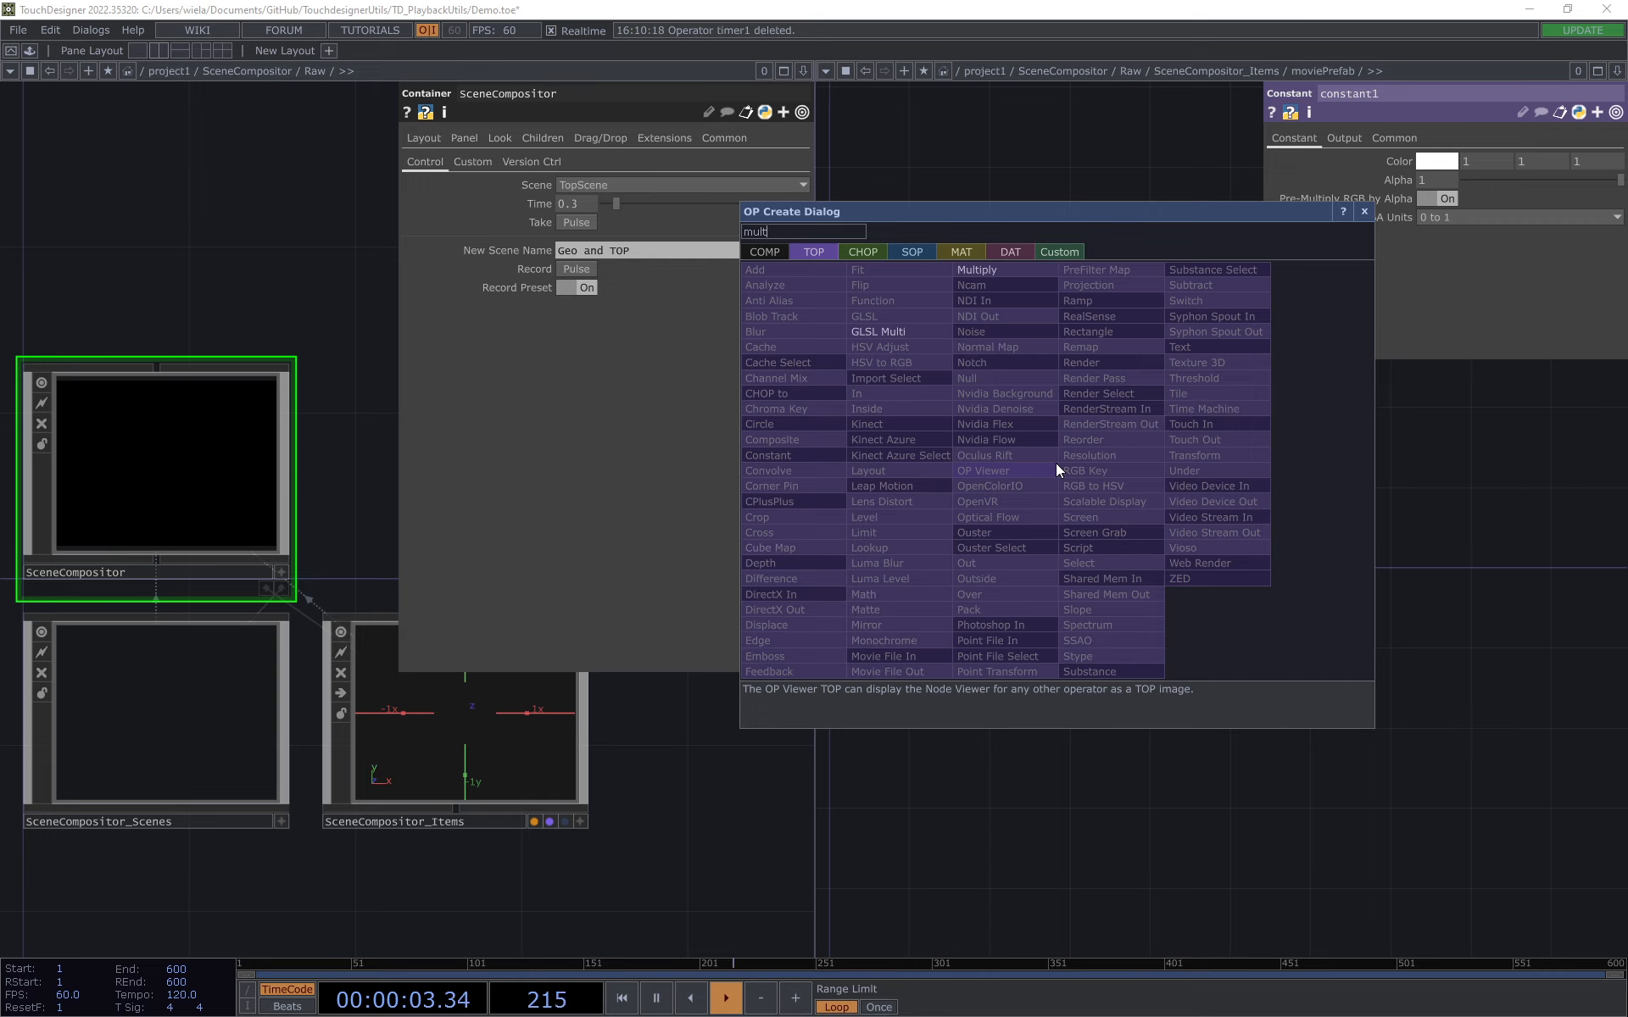
click(992, 268)
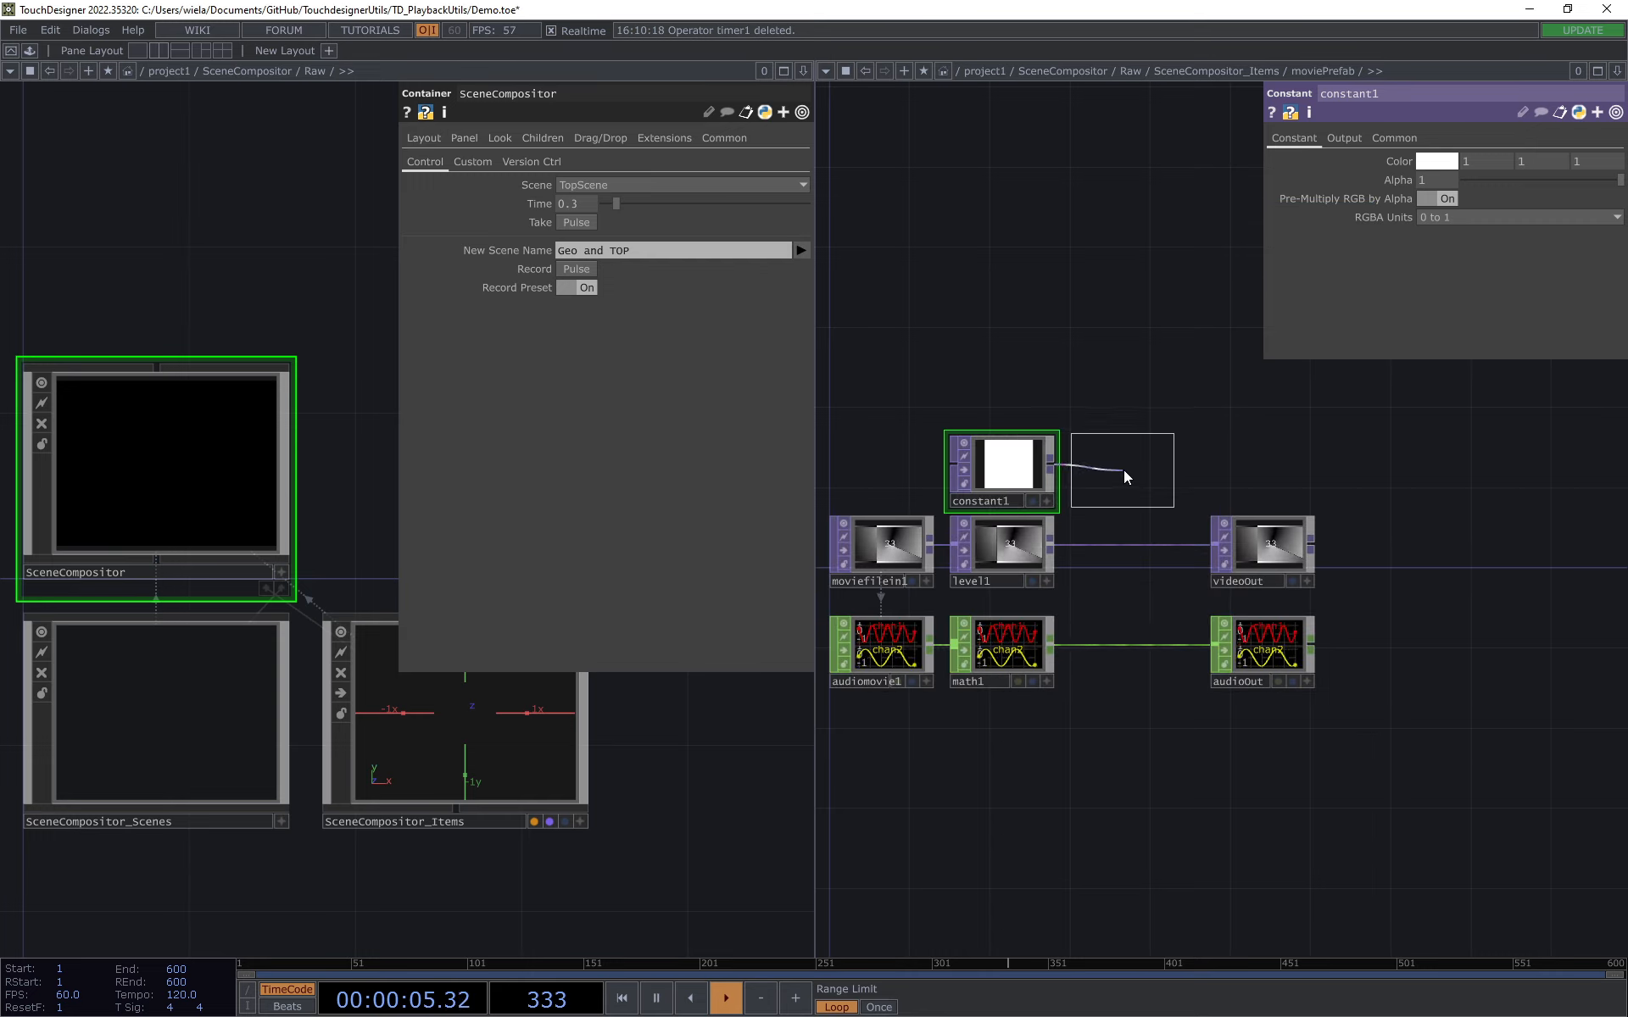
click(1122, 469)
drag(1046, 547, 1073, 471)
click(1048, 544)
drag(1172, 464, 1213, 543)
Step: Select constant1 and add its three color parameters to the _presetManager stack
drag(1014, 550, 1014, 529)
click(1014, 468)
drag(823, 406, 1249, 346)
scroll(926, 278, up, 3)
drag(1029, 258, 1137, 233)
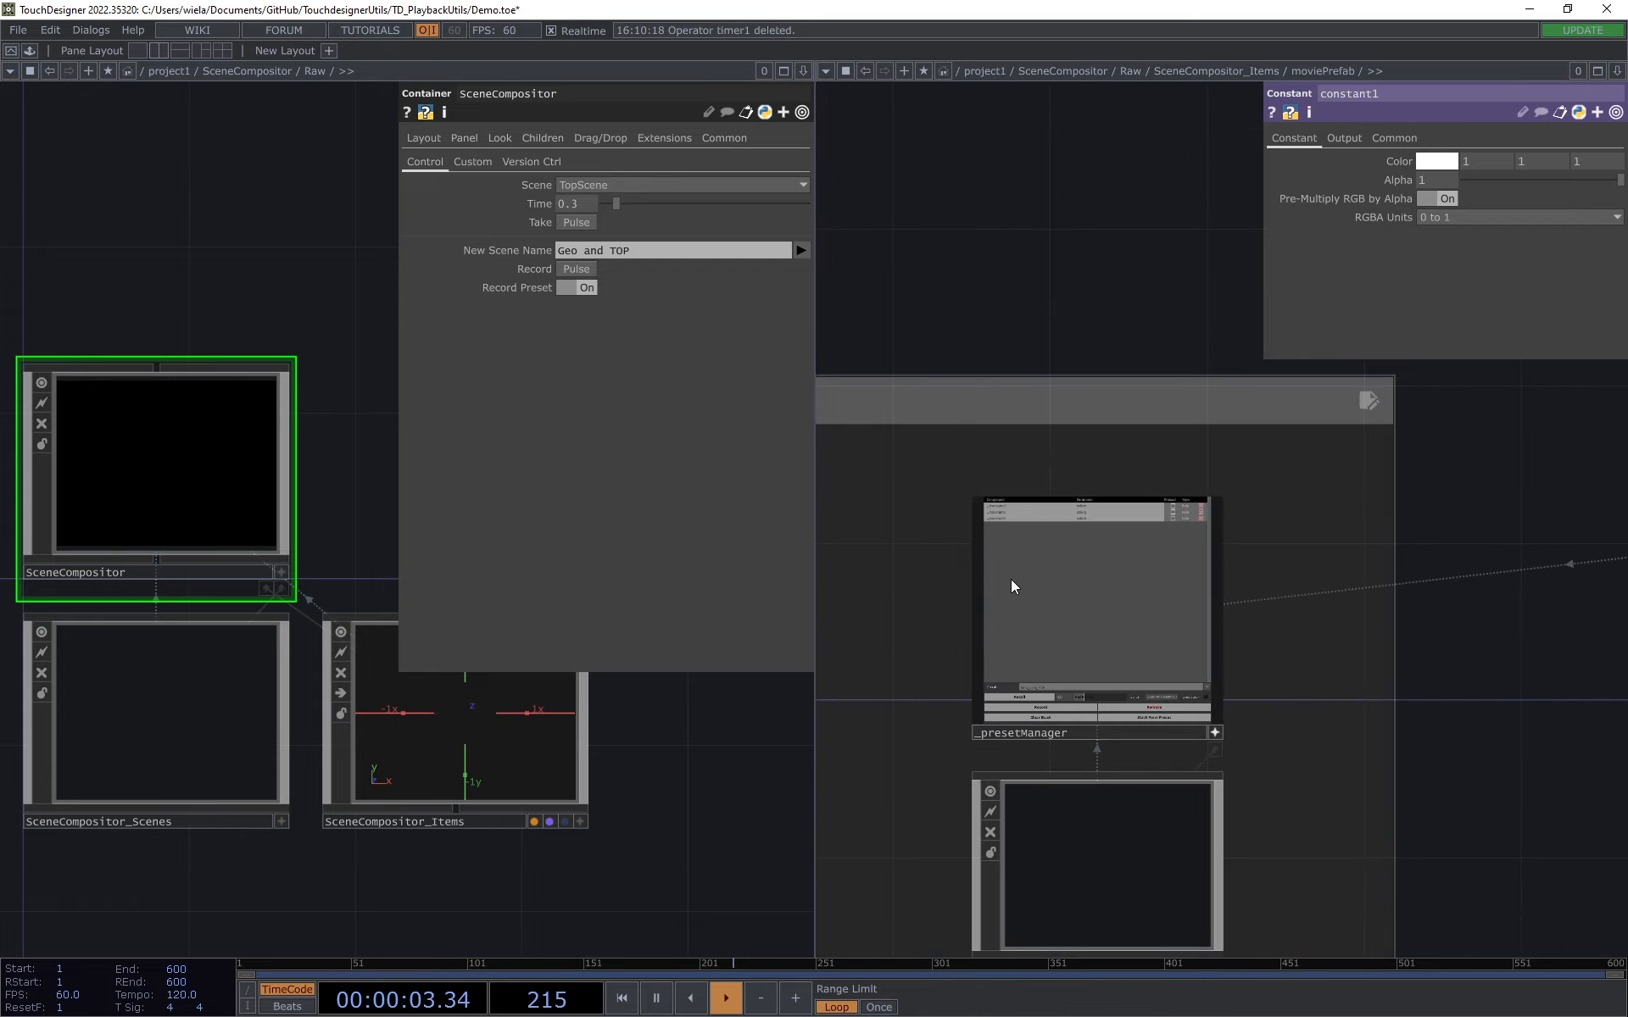
Step: Name the new scene "RedTop", set constant1's color to 1, 0, 0 and record the scene
scroll(1060, 251, down, 3)
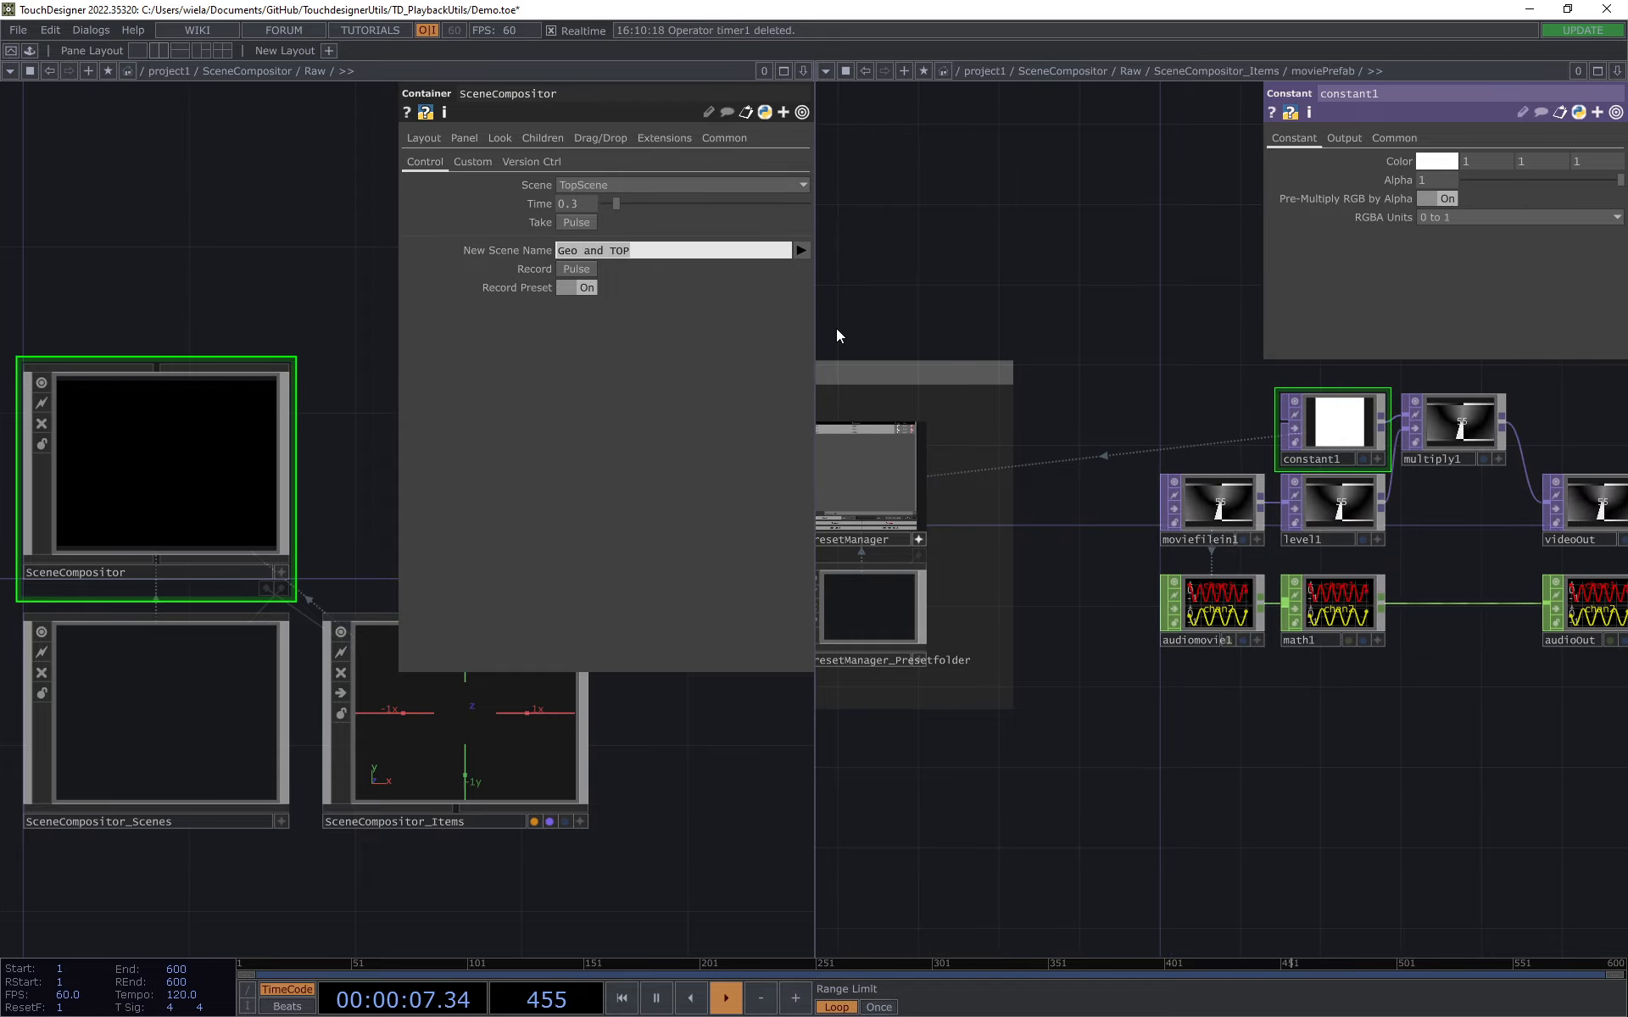
text(RedTop)
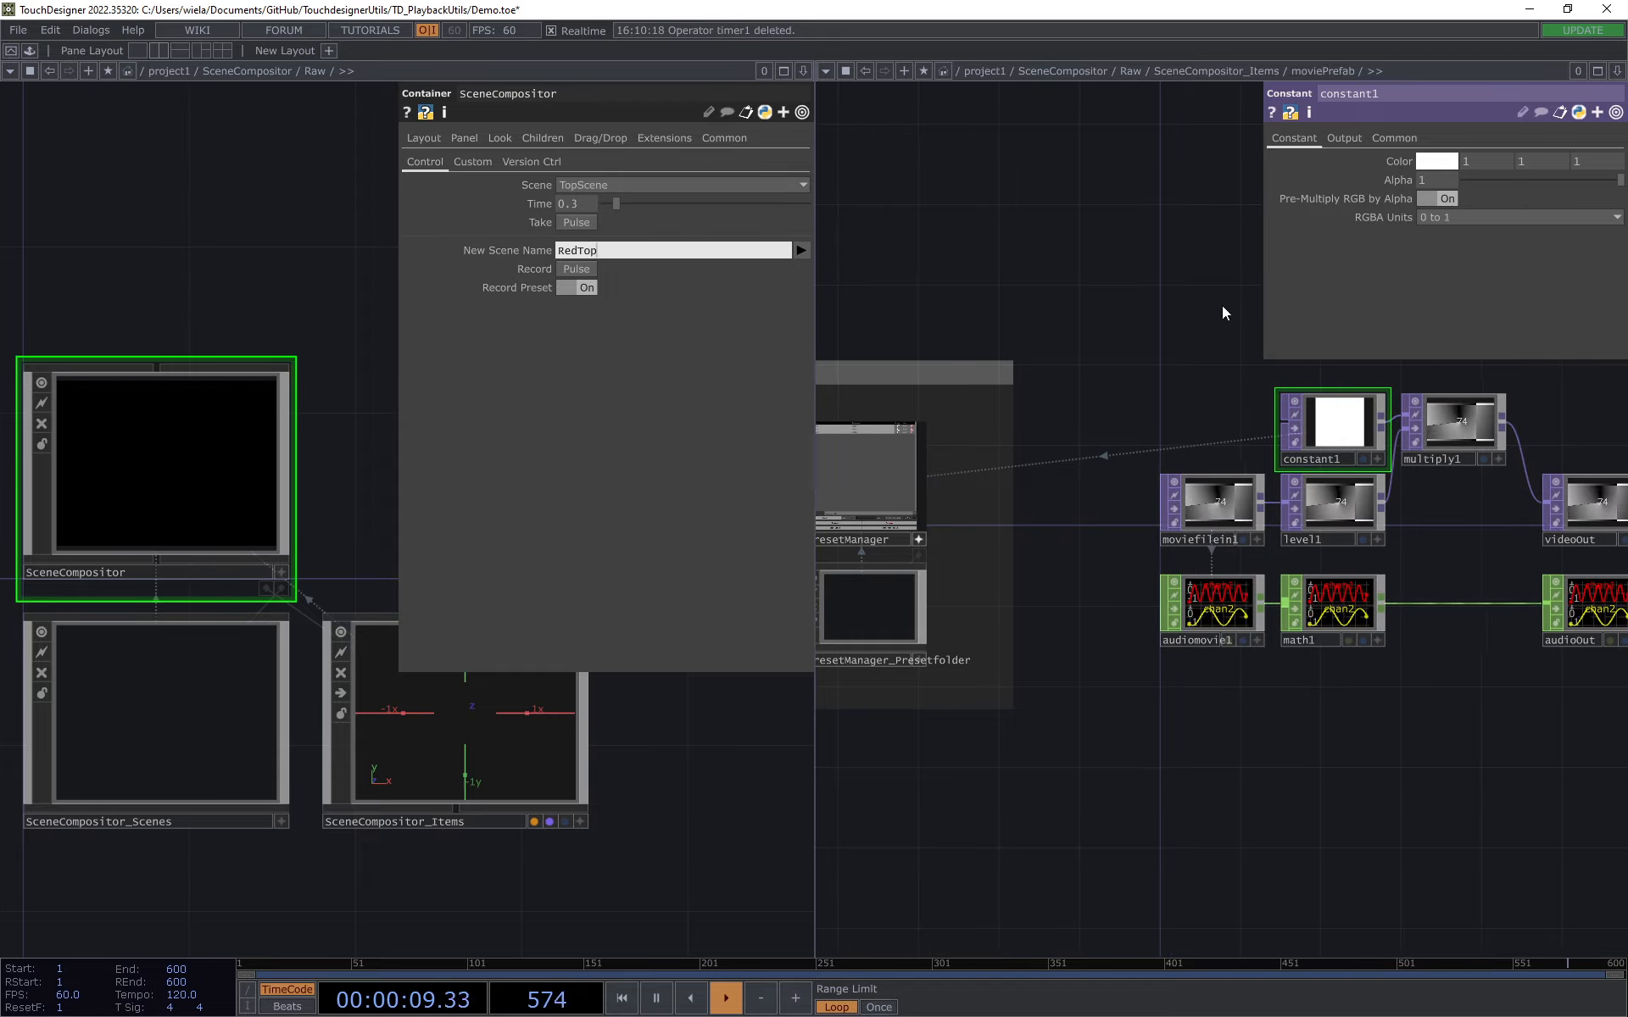
key(Return)
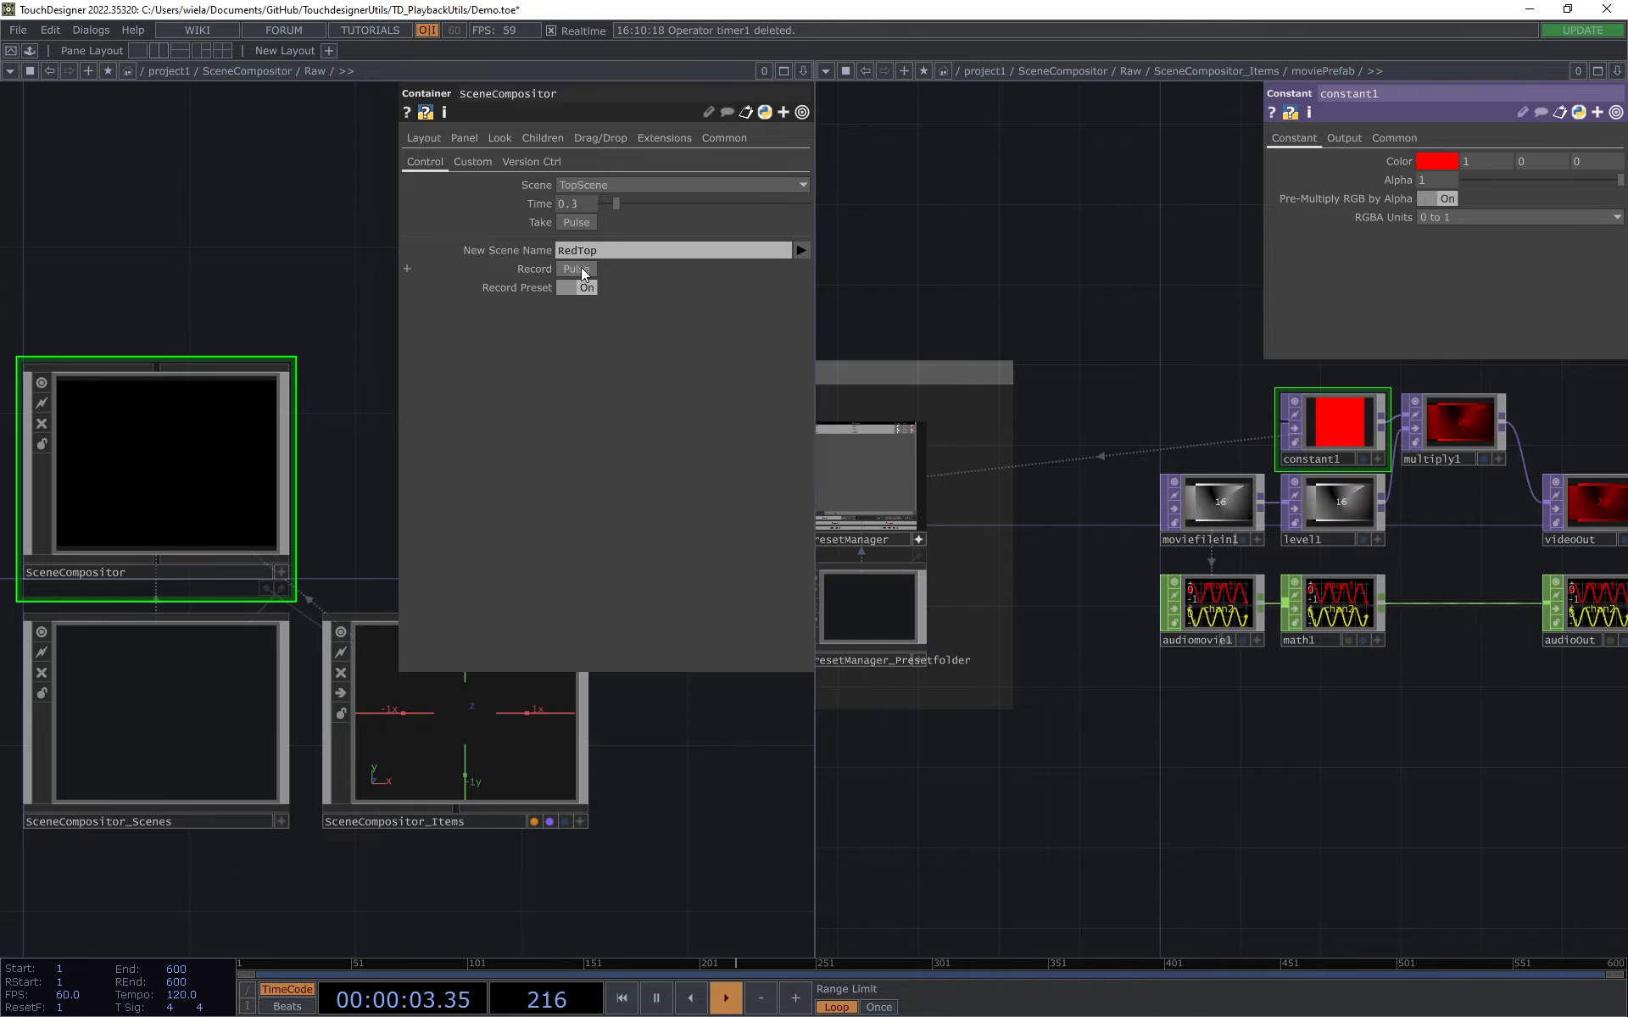
Step: Name the new scene "WhiteTop", set constant1's color to 1, 1, 1 and record the scene
click(598, 251)
text(white)
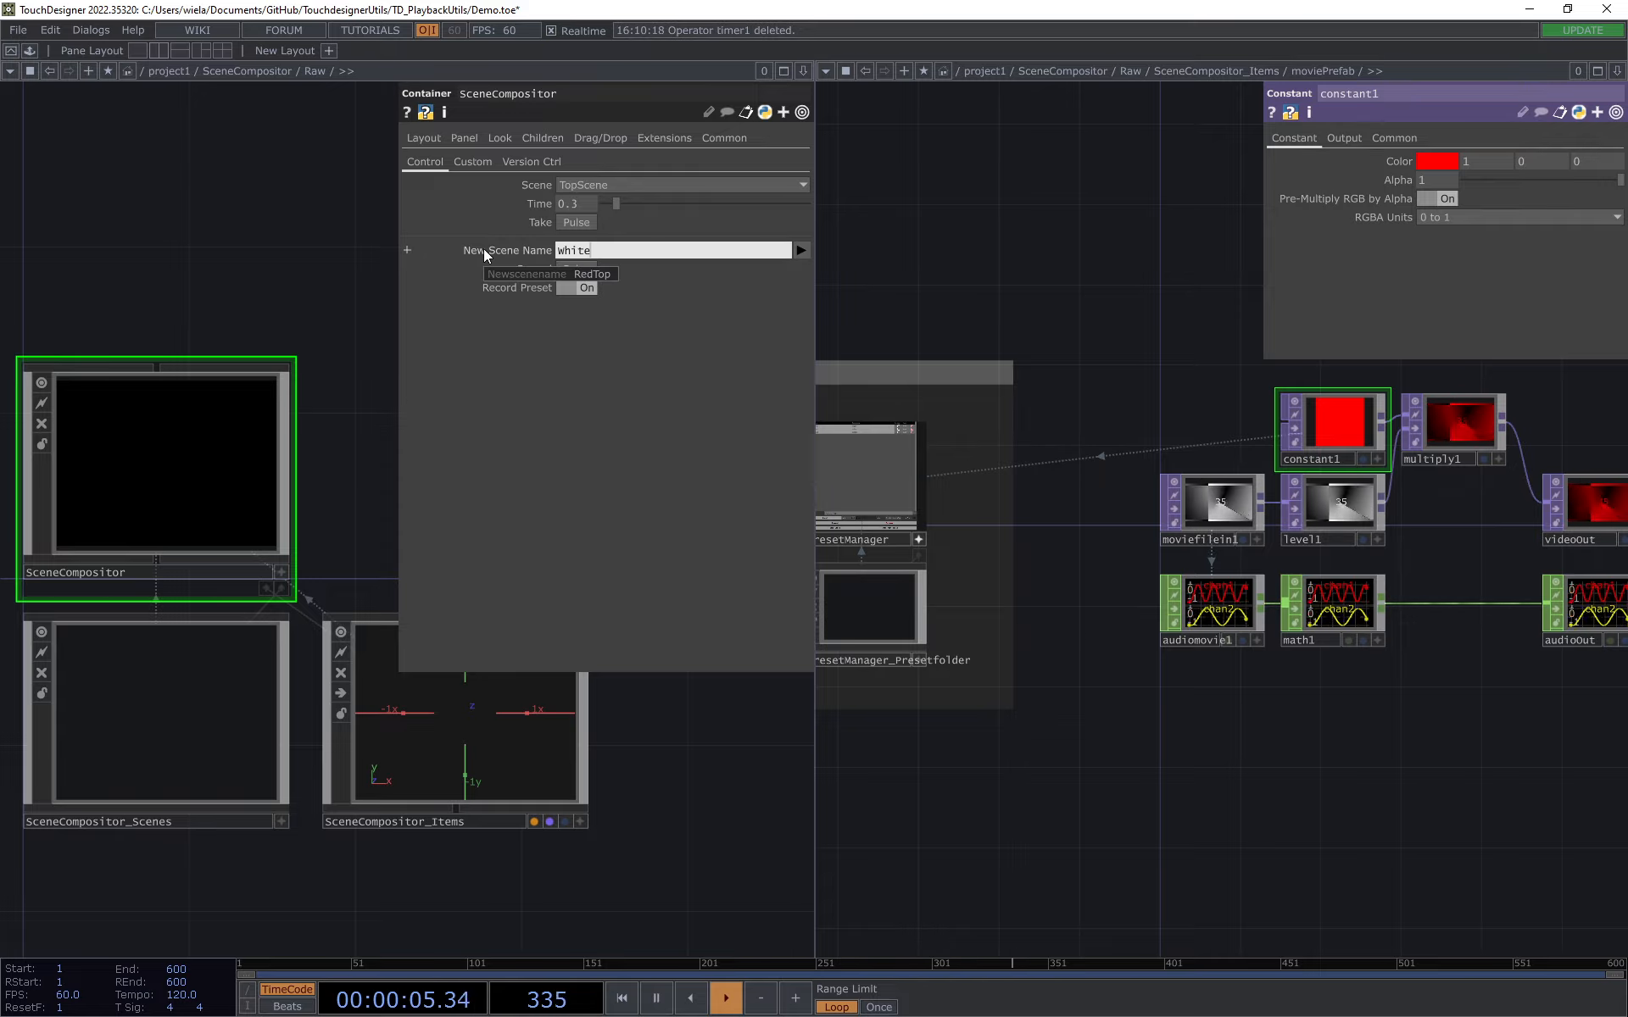
text(Top)
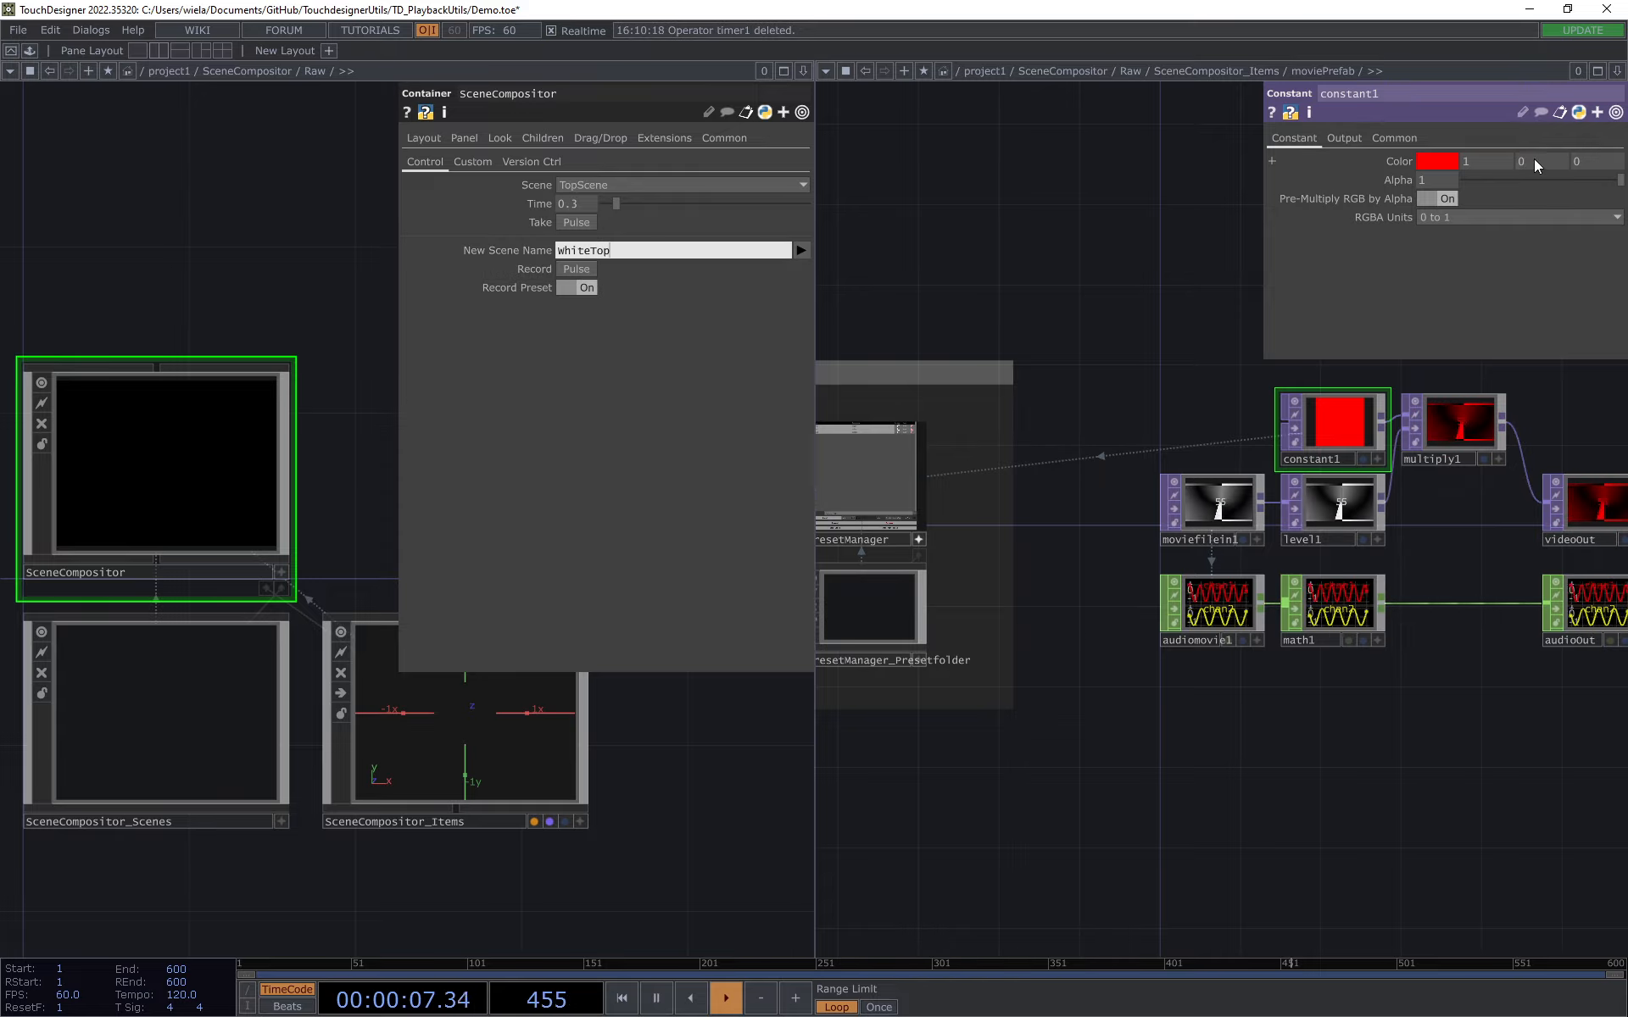
key(Return)
middle_drag(1437, 161, 1356, 161)
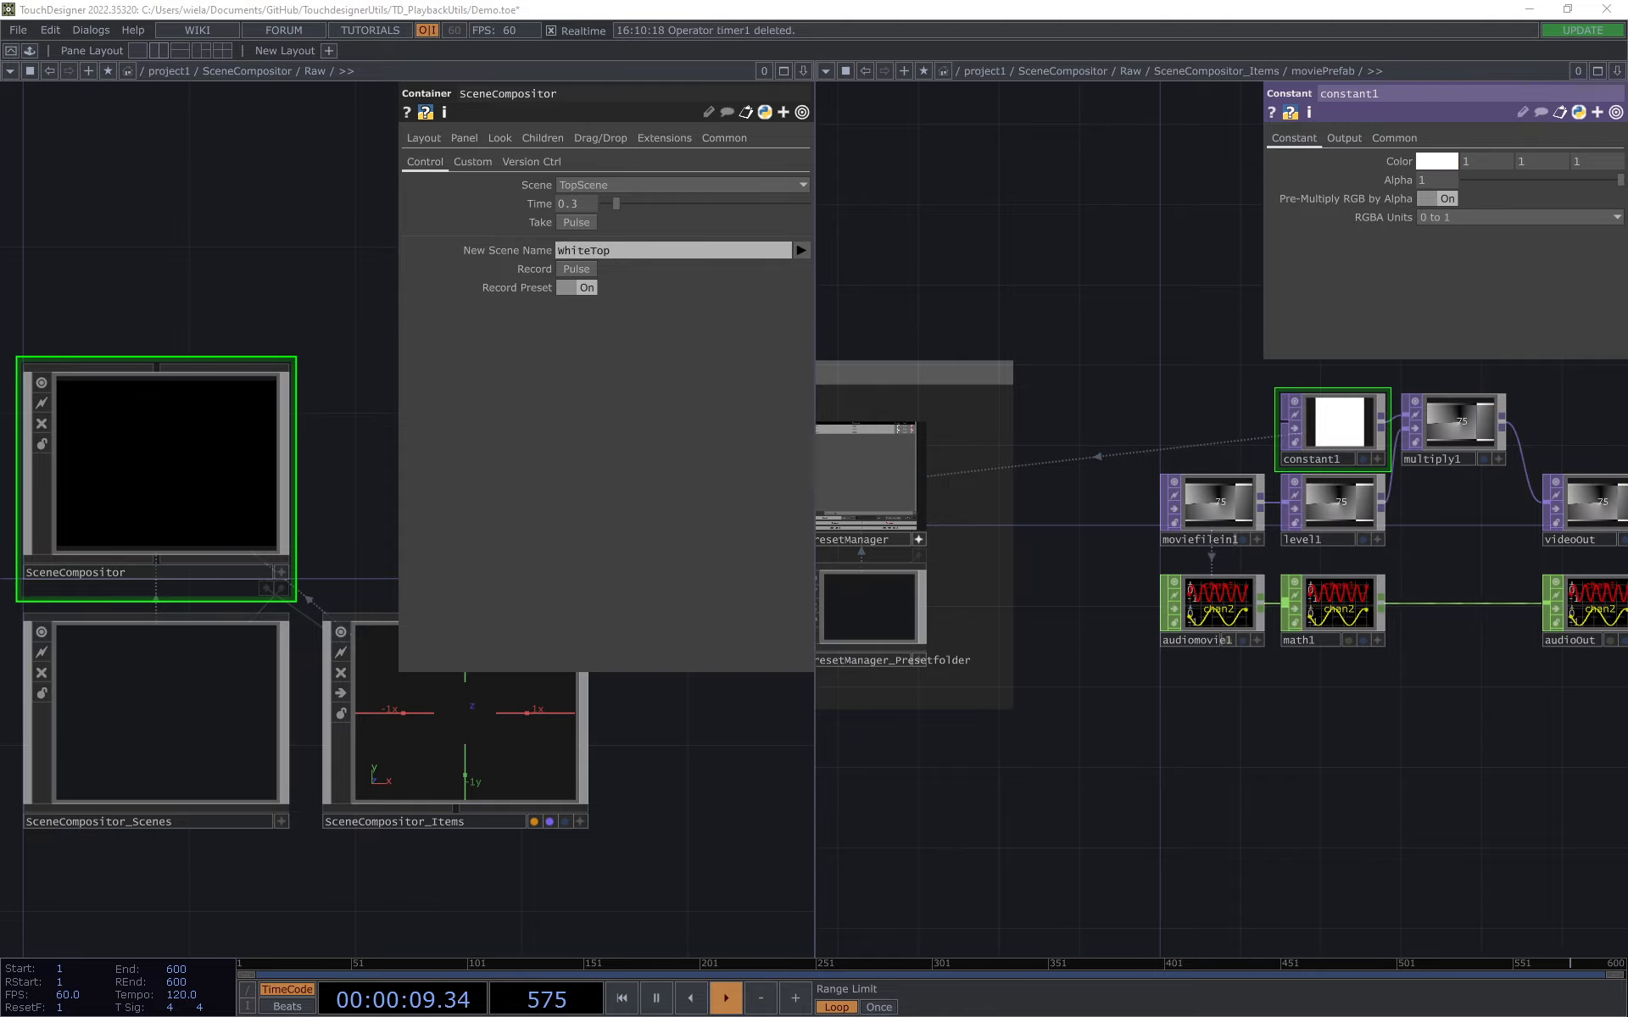
click(593, 270)
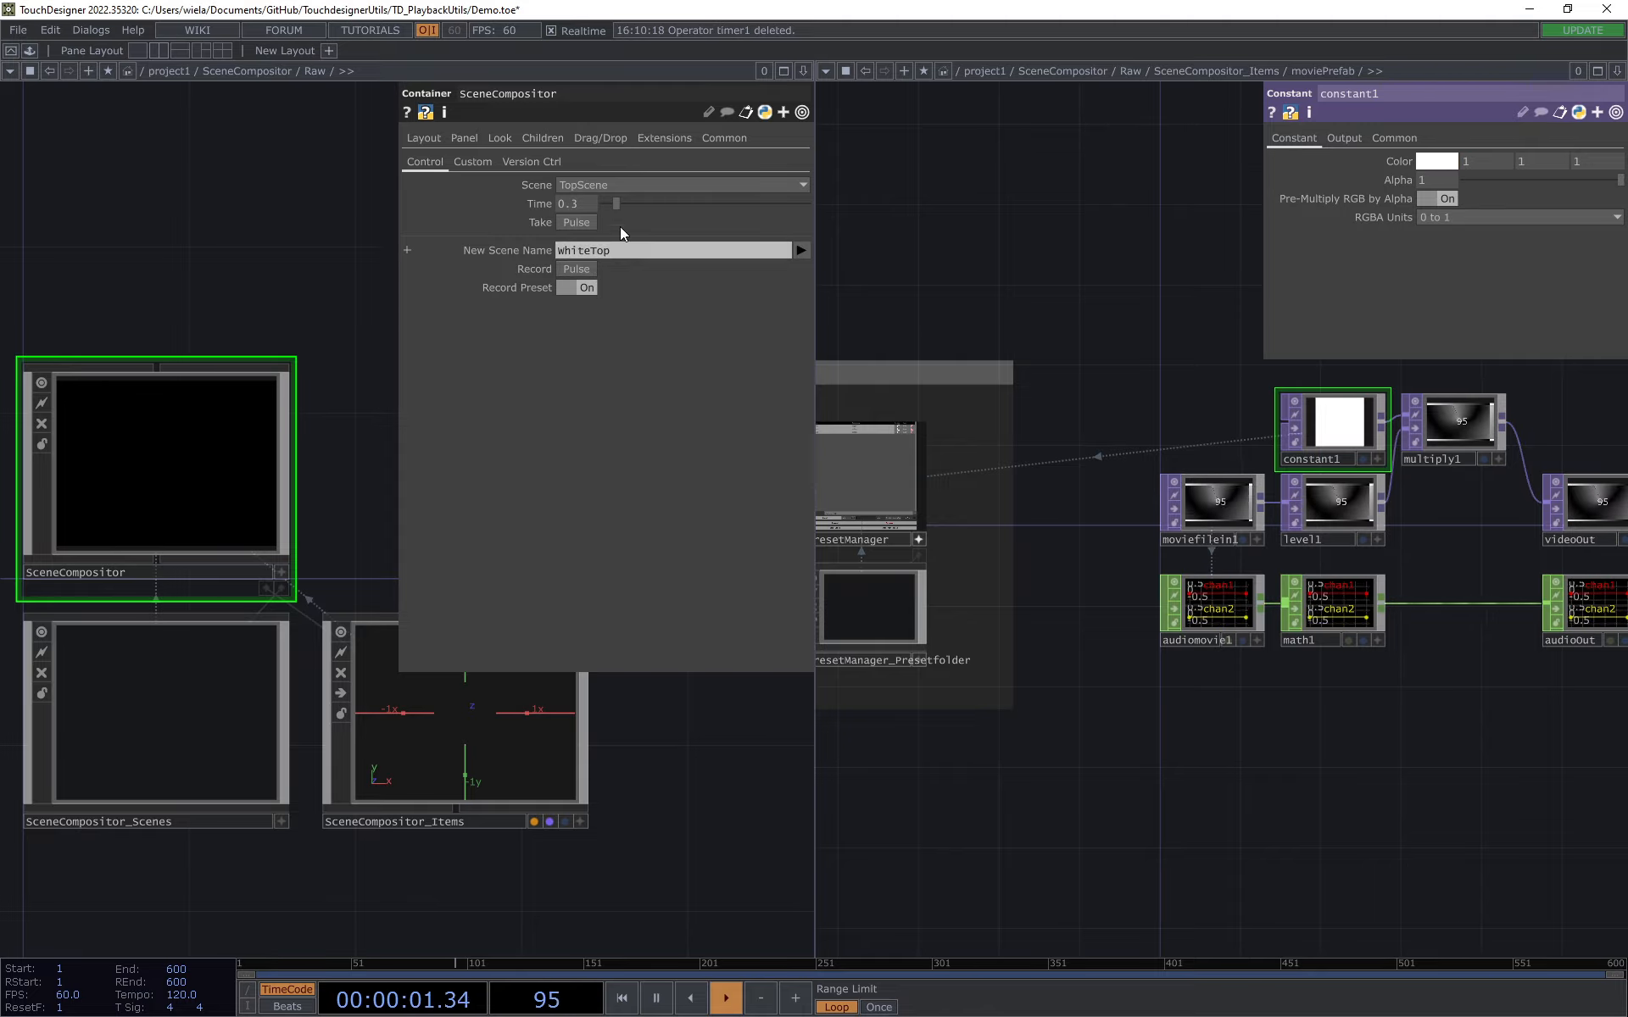
Step: Test the recorded presets by switching the scene to WhiteTop, then to RedTop and taking it
click(627, 183)
click(602, 270)
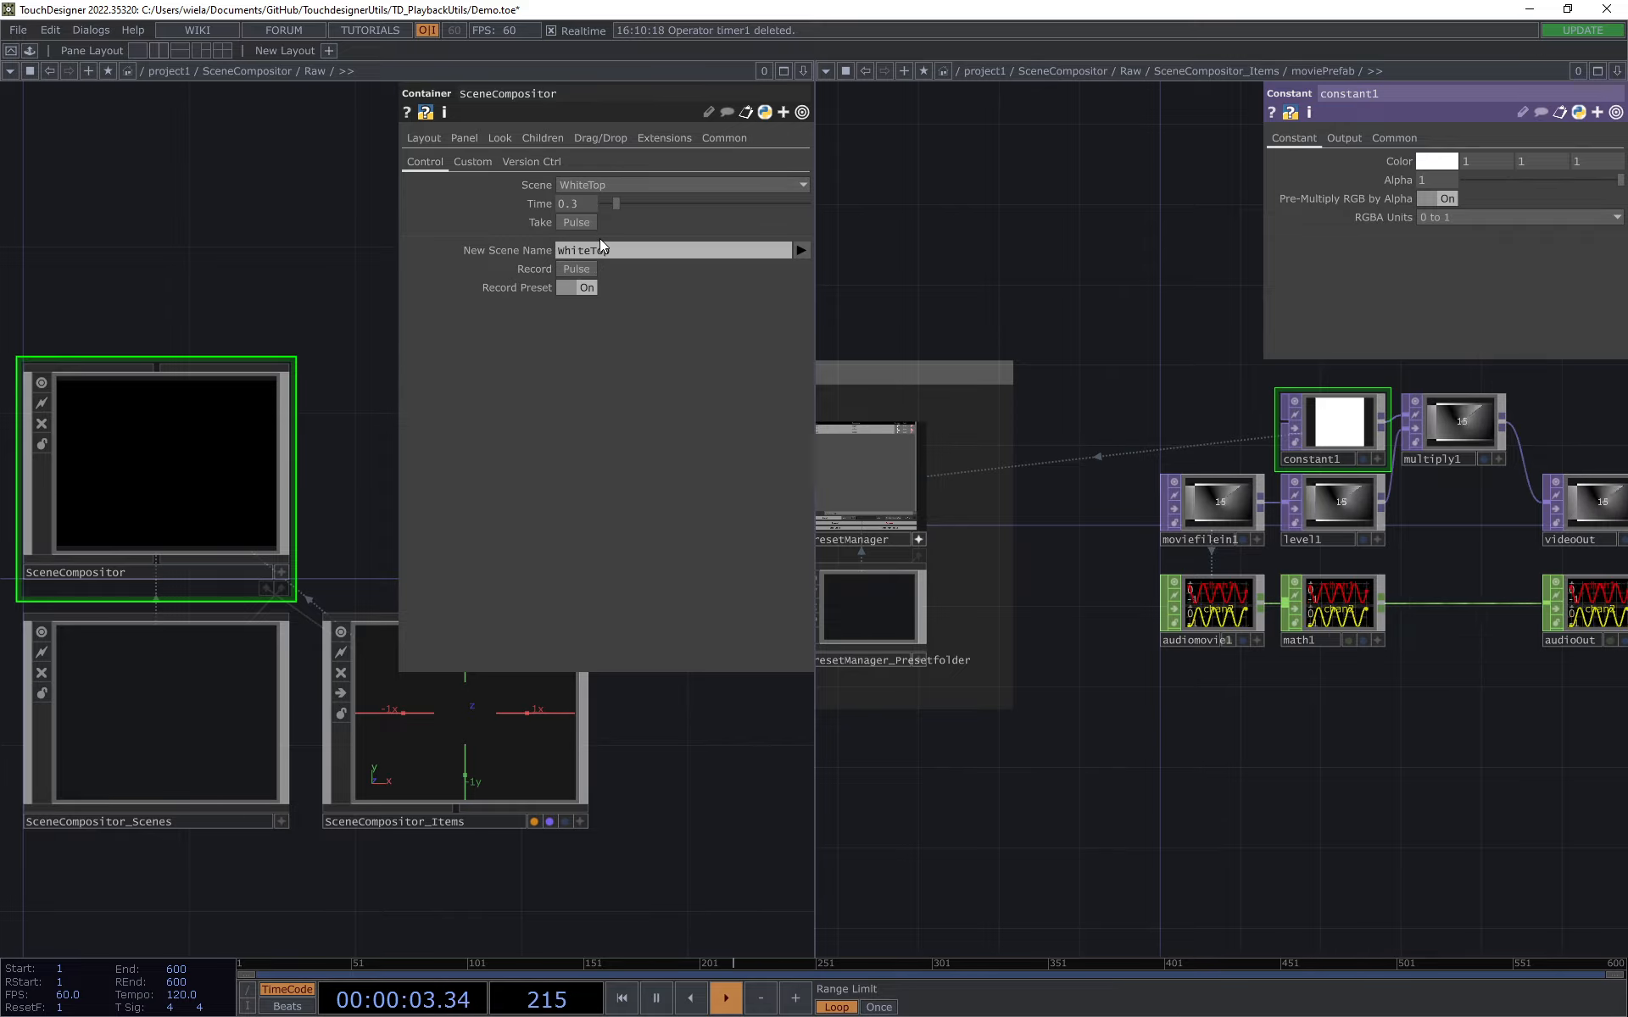
click(610, 192)
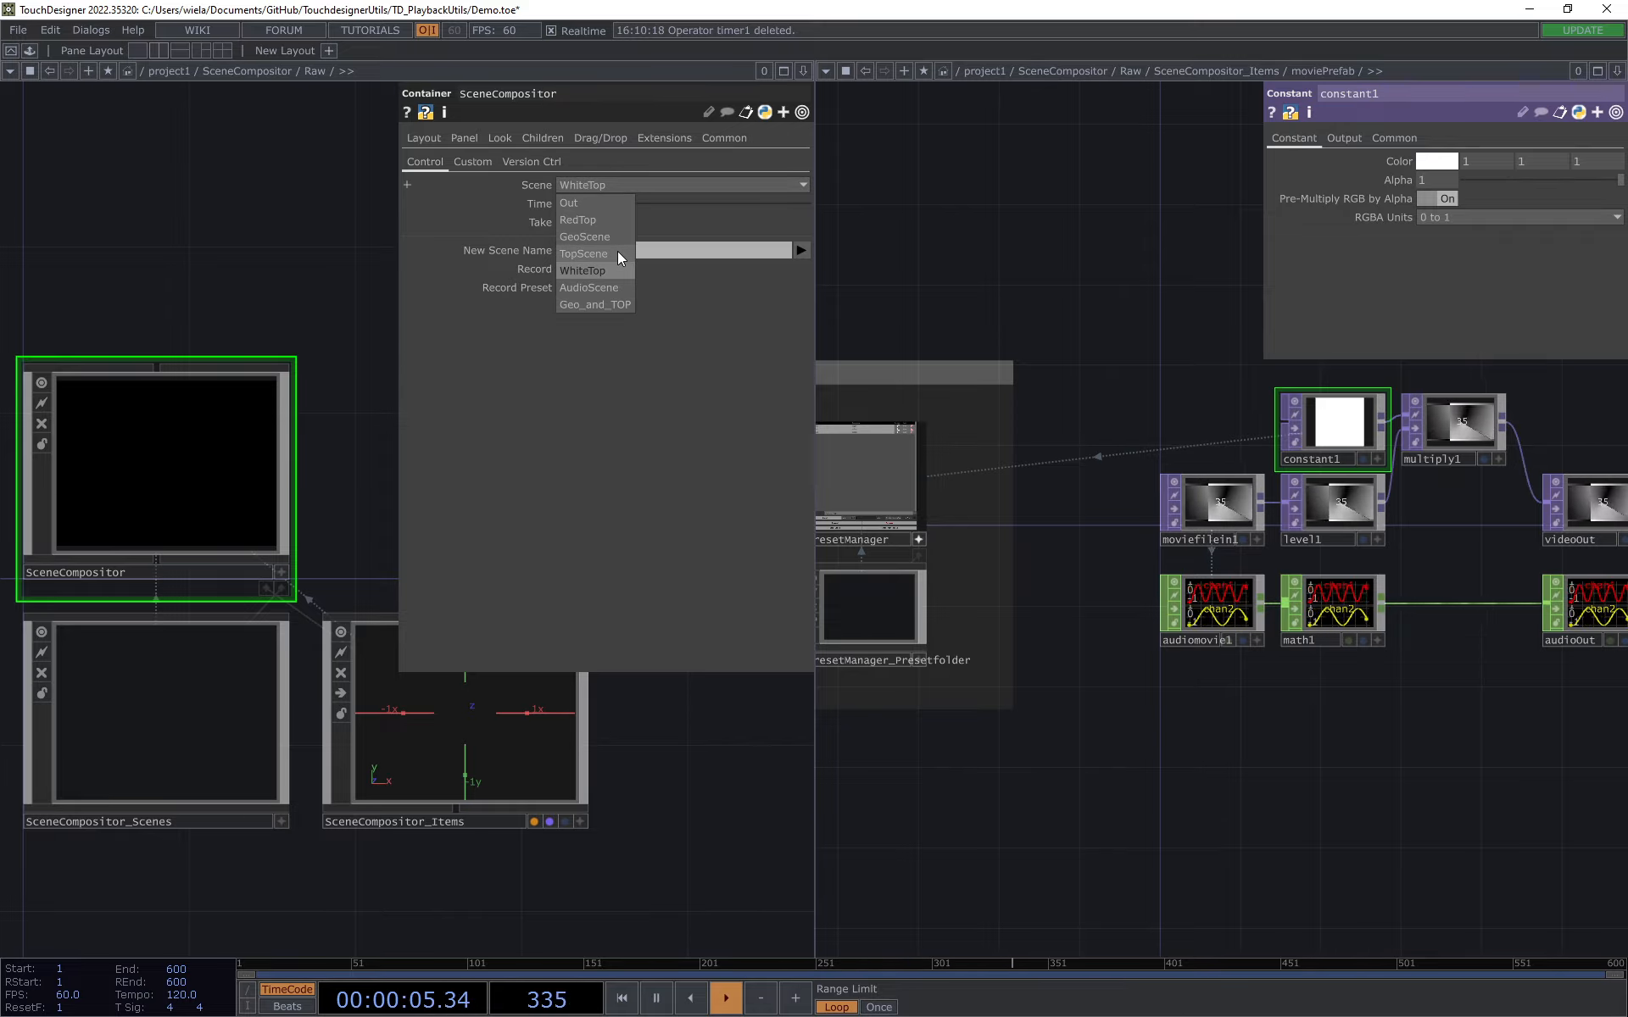
click(600, 222)
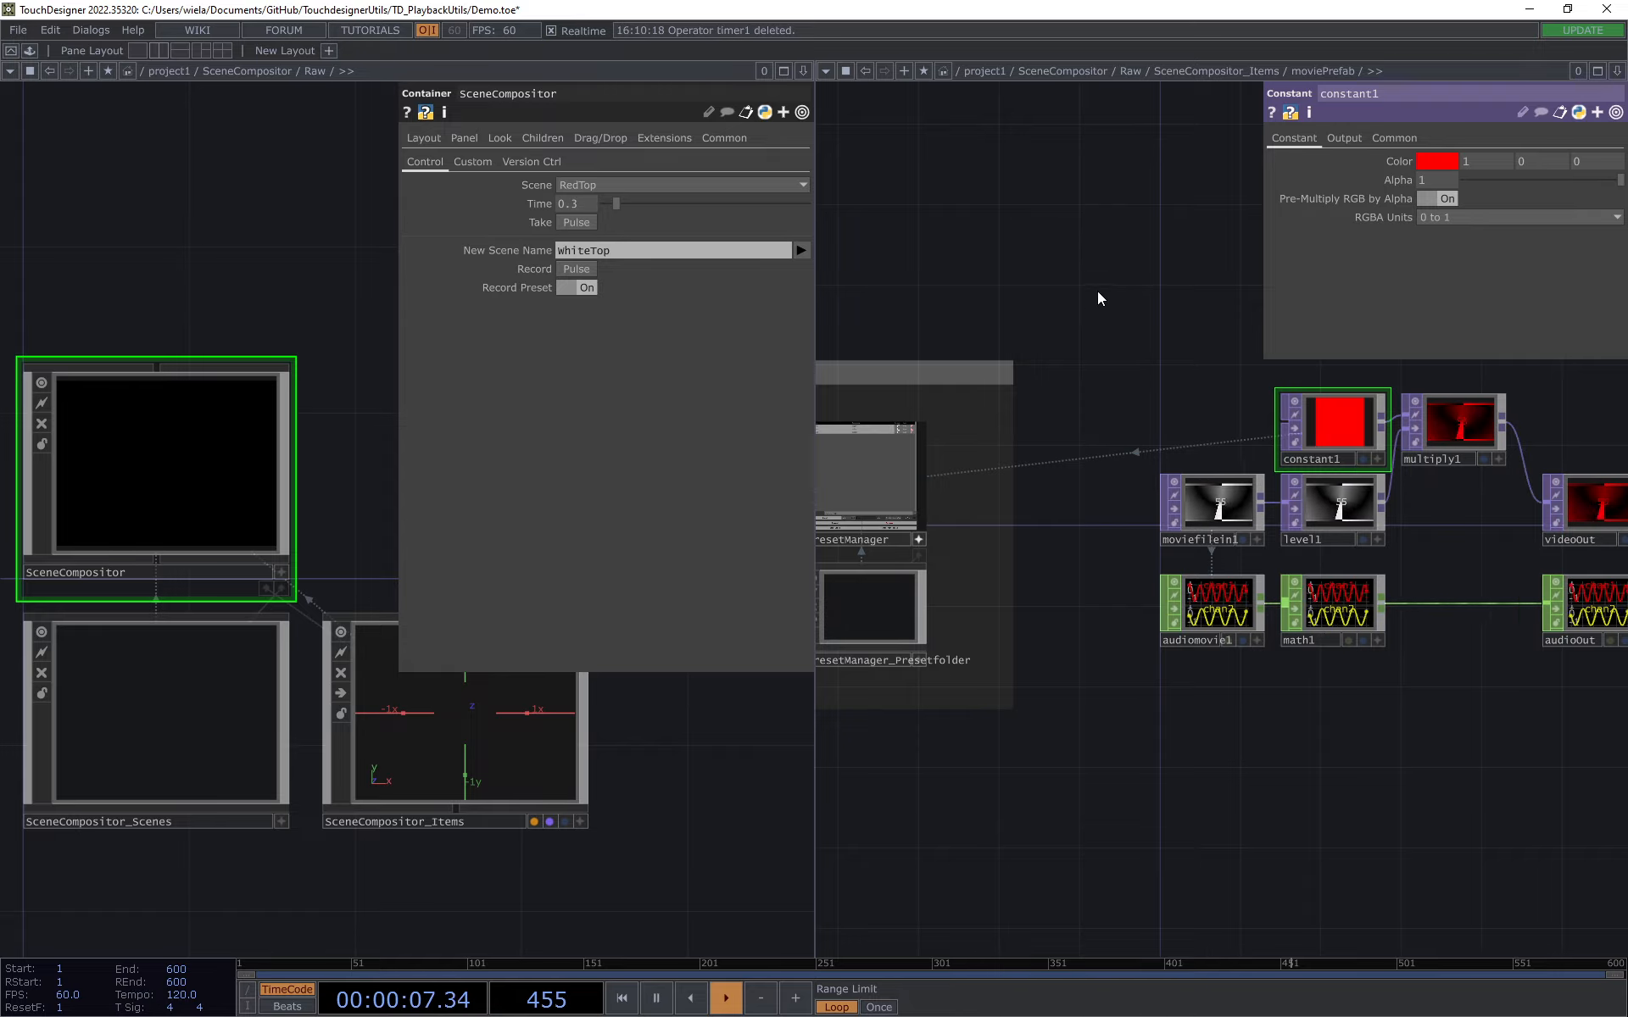
Step: Go up to the SceneCompositor_Items network and take RedTop followed by WhiteTop to compare moviePrefab's output
click(1193, 72)
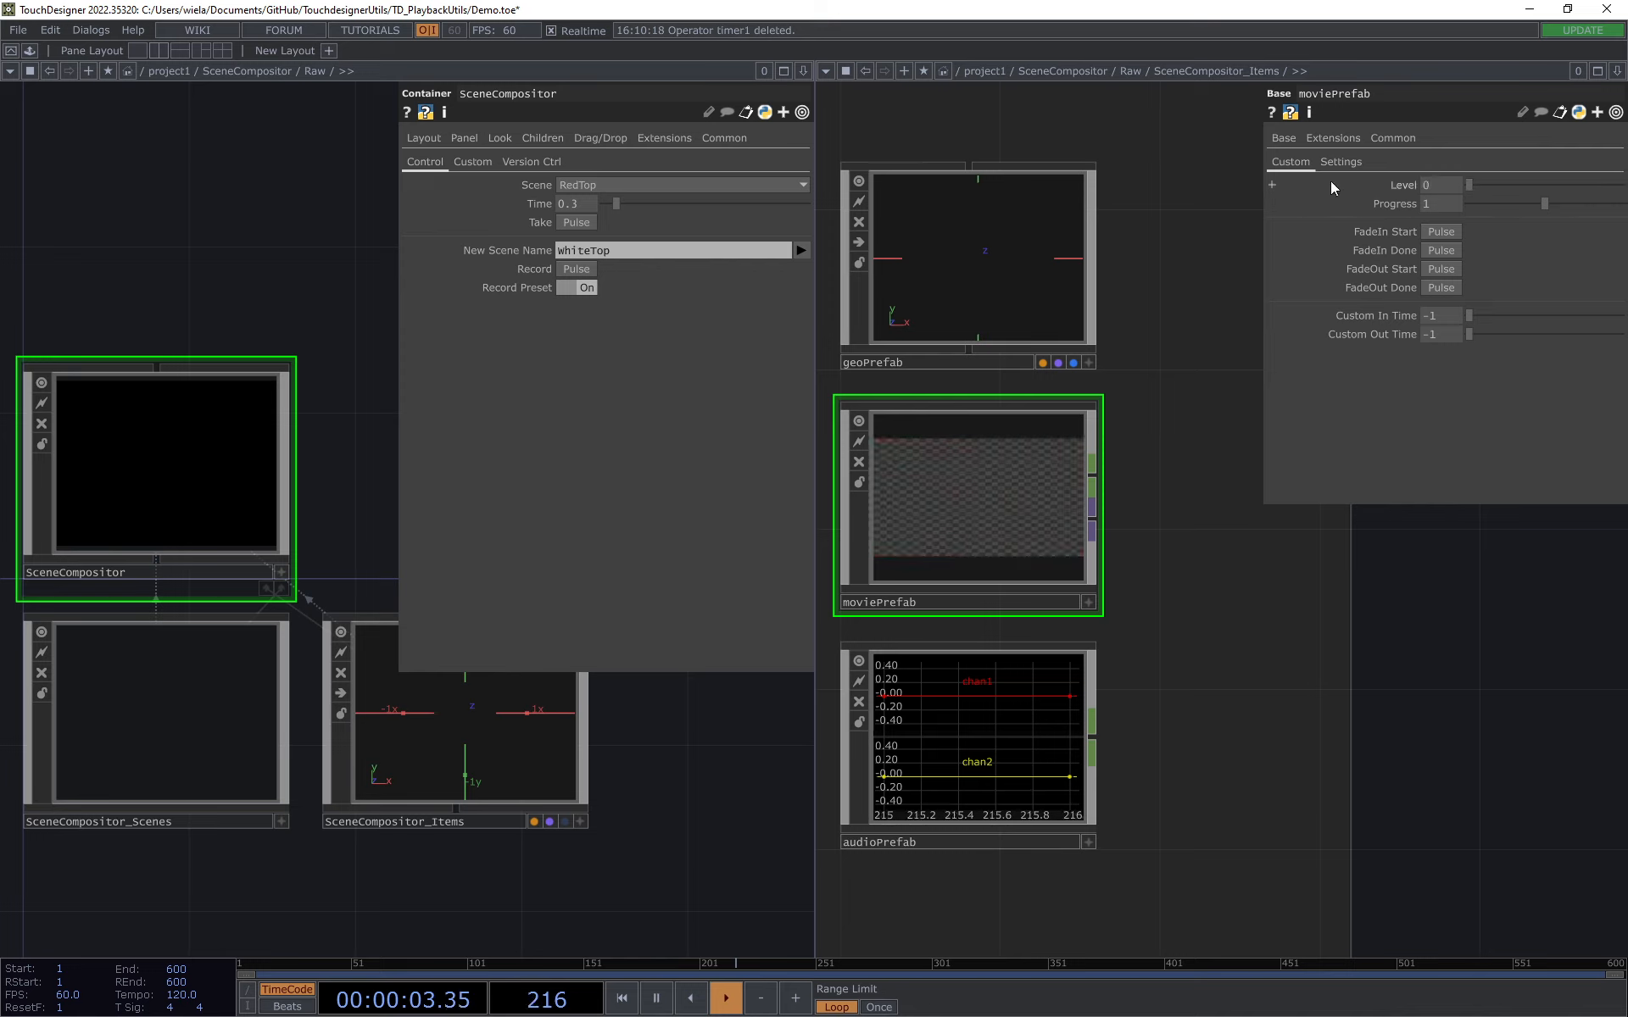
click(582, 223)
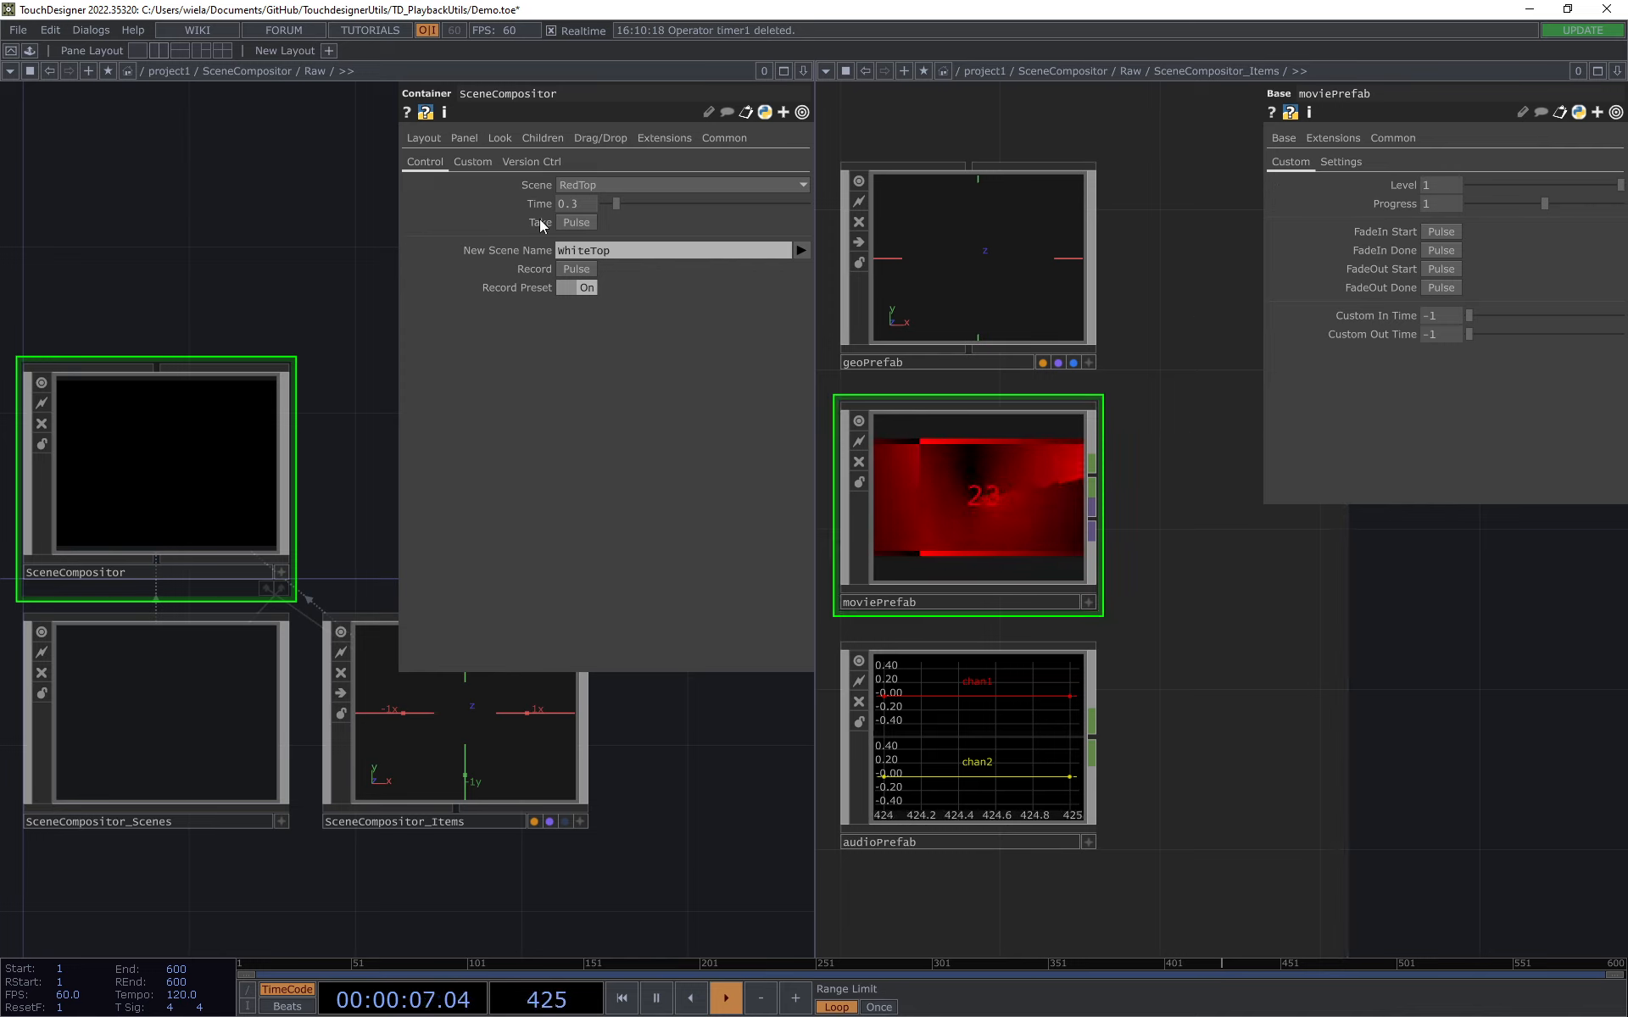
click(602, 178)
click(601, 272)
click(584, 222)
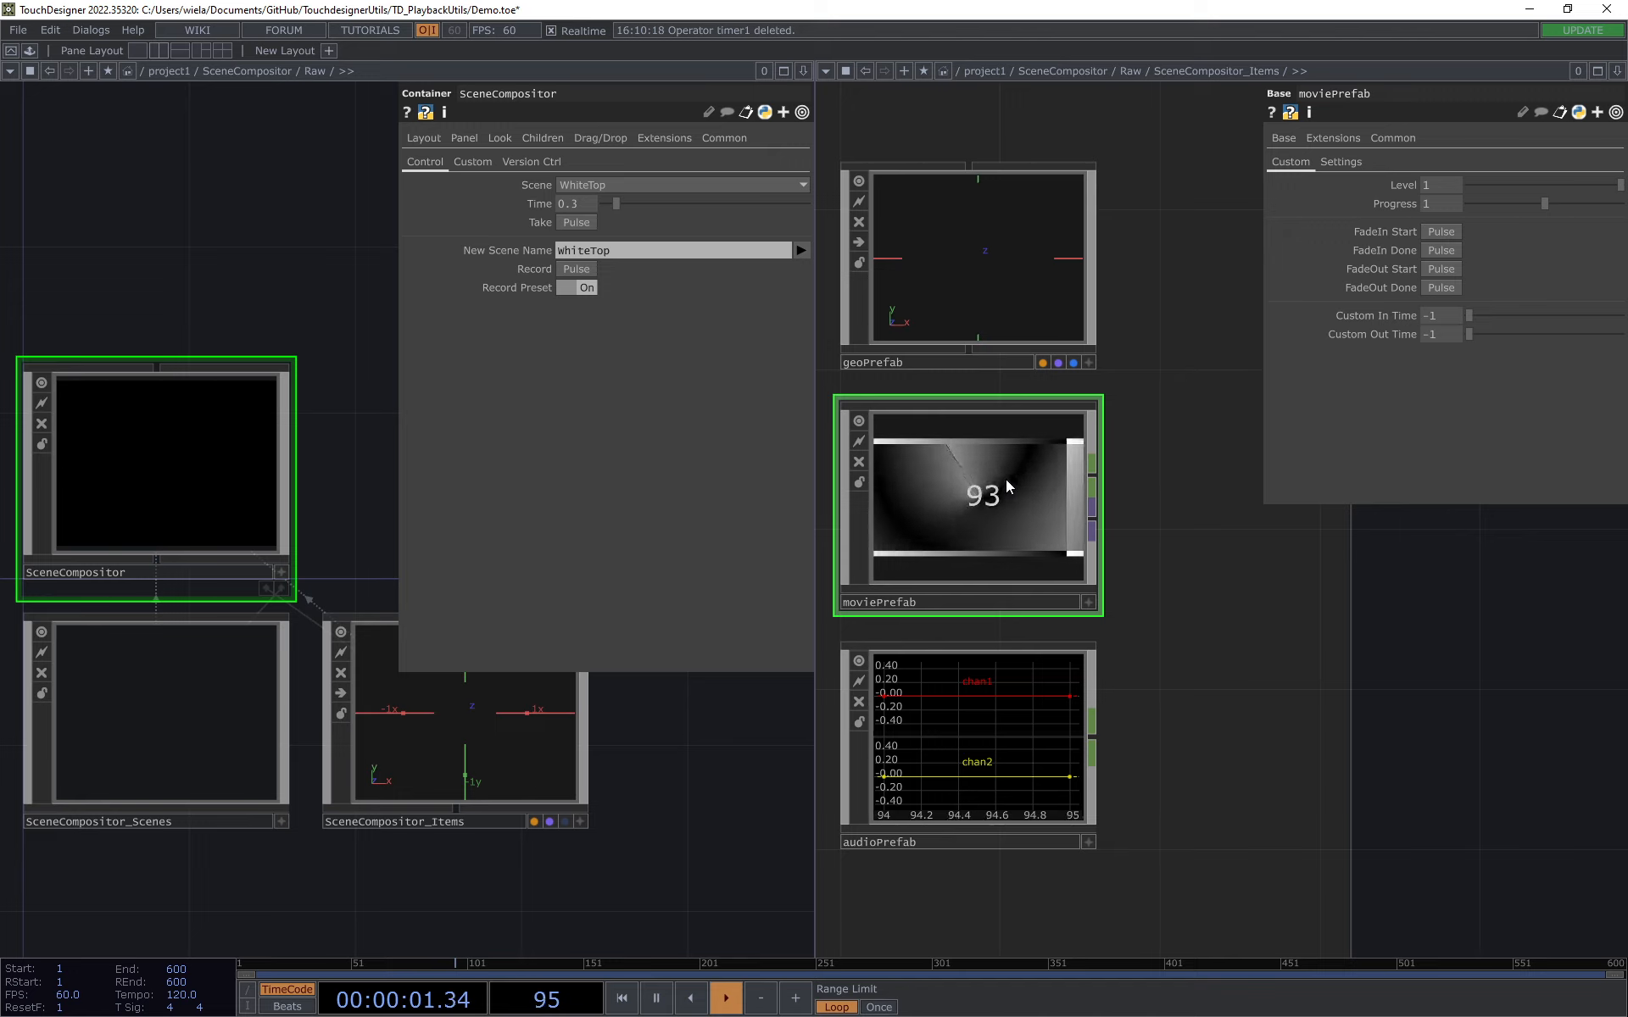
Step: Take the RedTop scene in SceneCompositor and lower moviePrefab's Level to 0
click(686, 186)
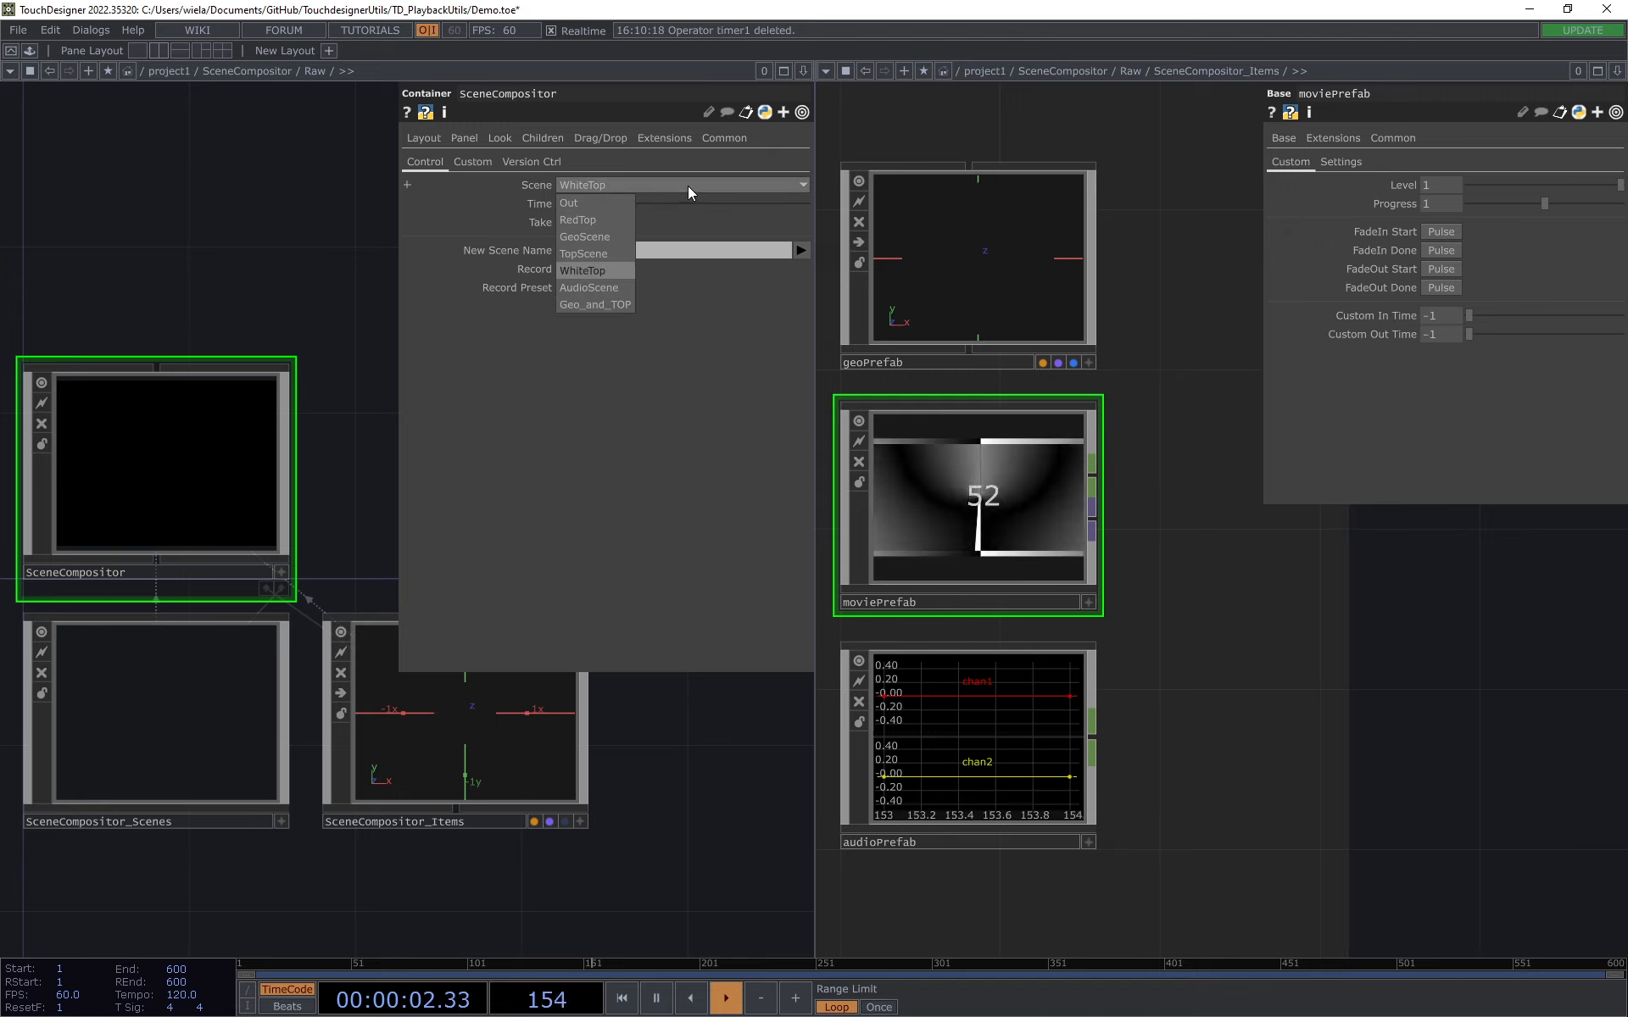
click(595, 221)
click(582, 224)
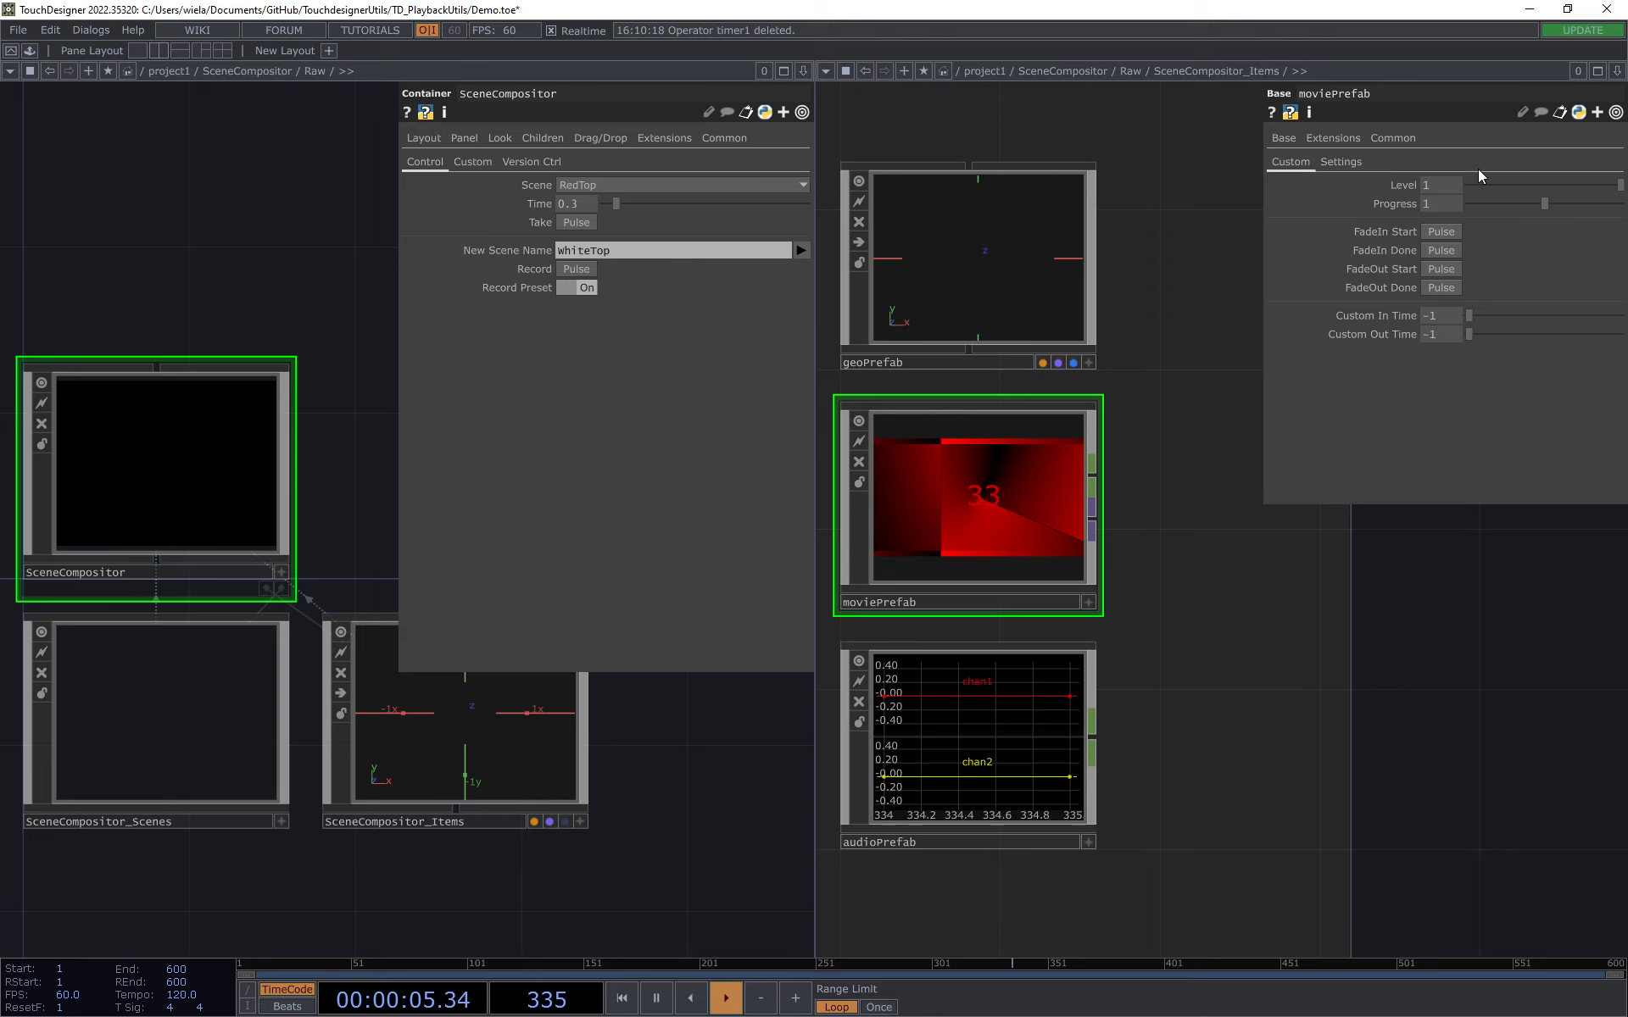
drag(1618, 184, 1082, 216)
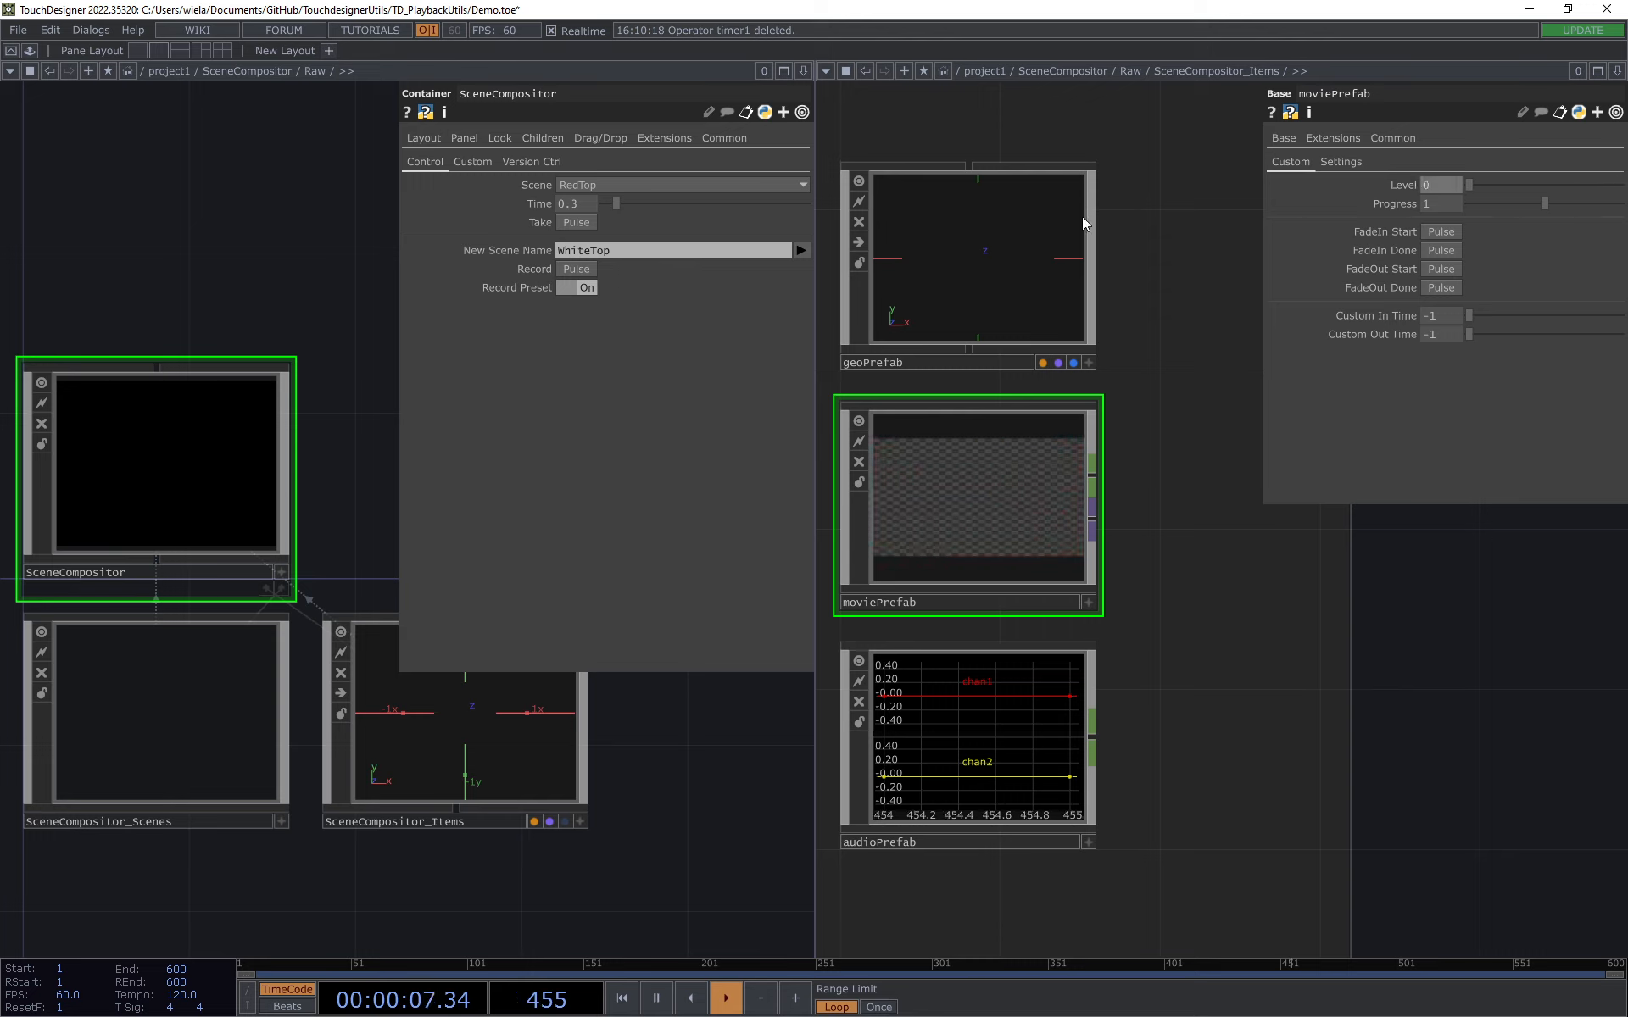
Step: Select the WhiteTop scene, briefly raise moviePrefab's Level and return it to 0, and take the scene to test its preset
click(687, 183)
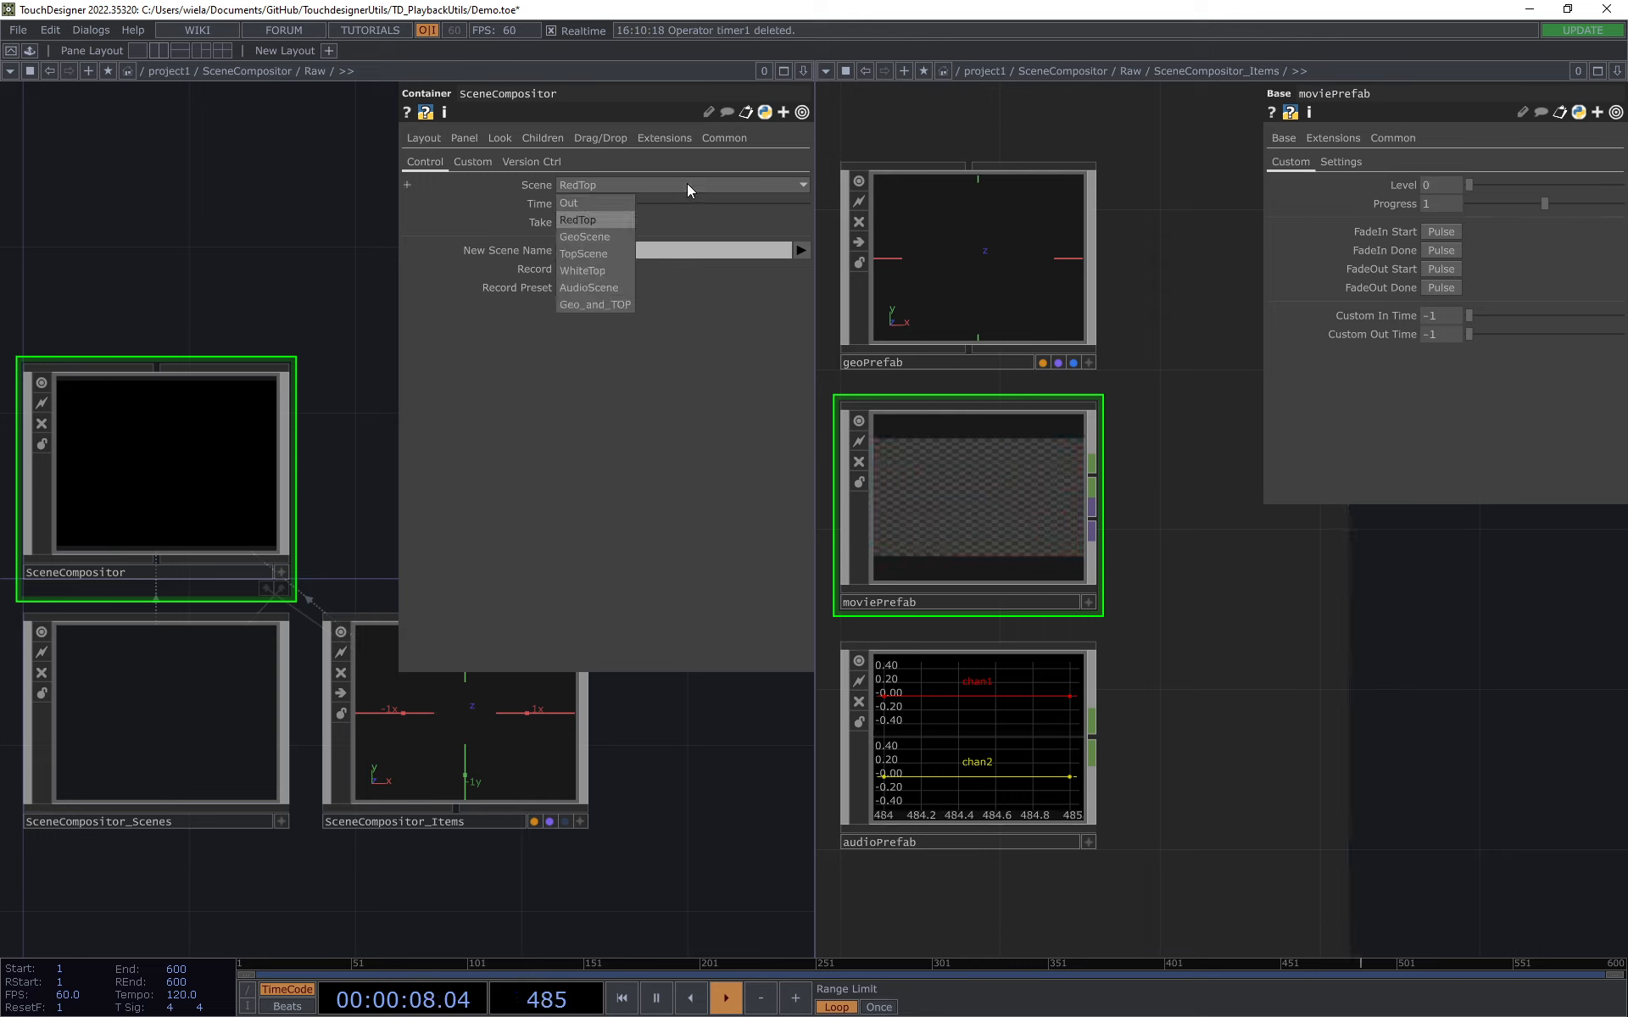
click(599, 272)
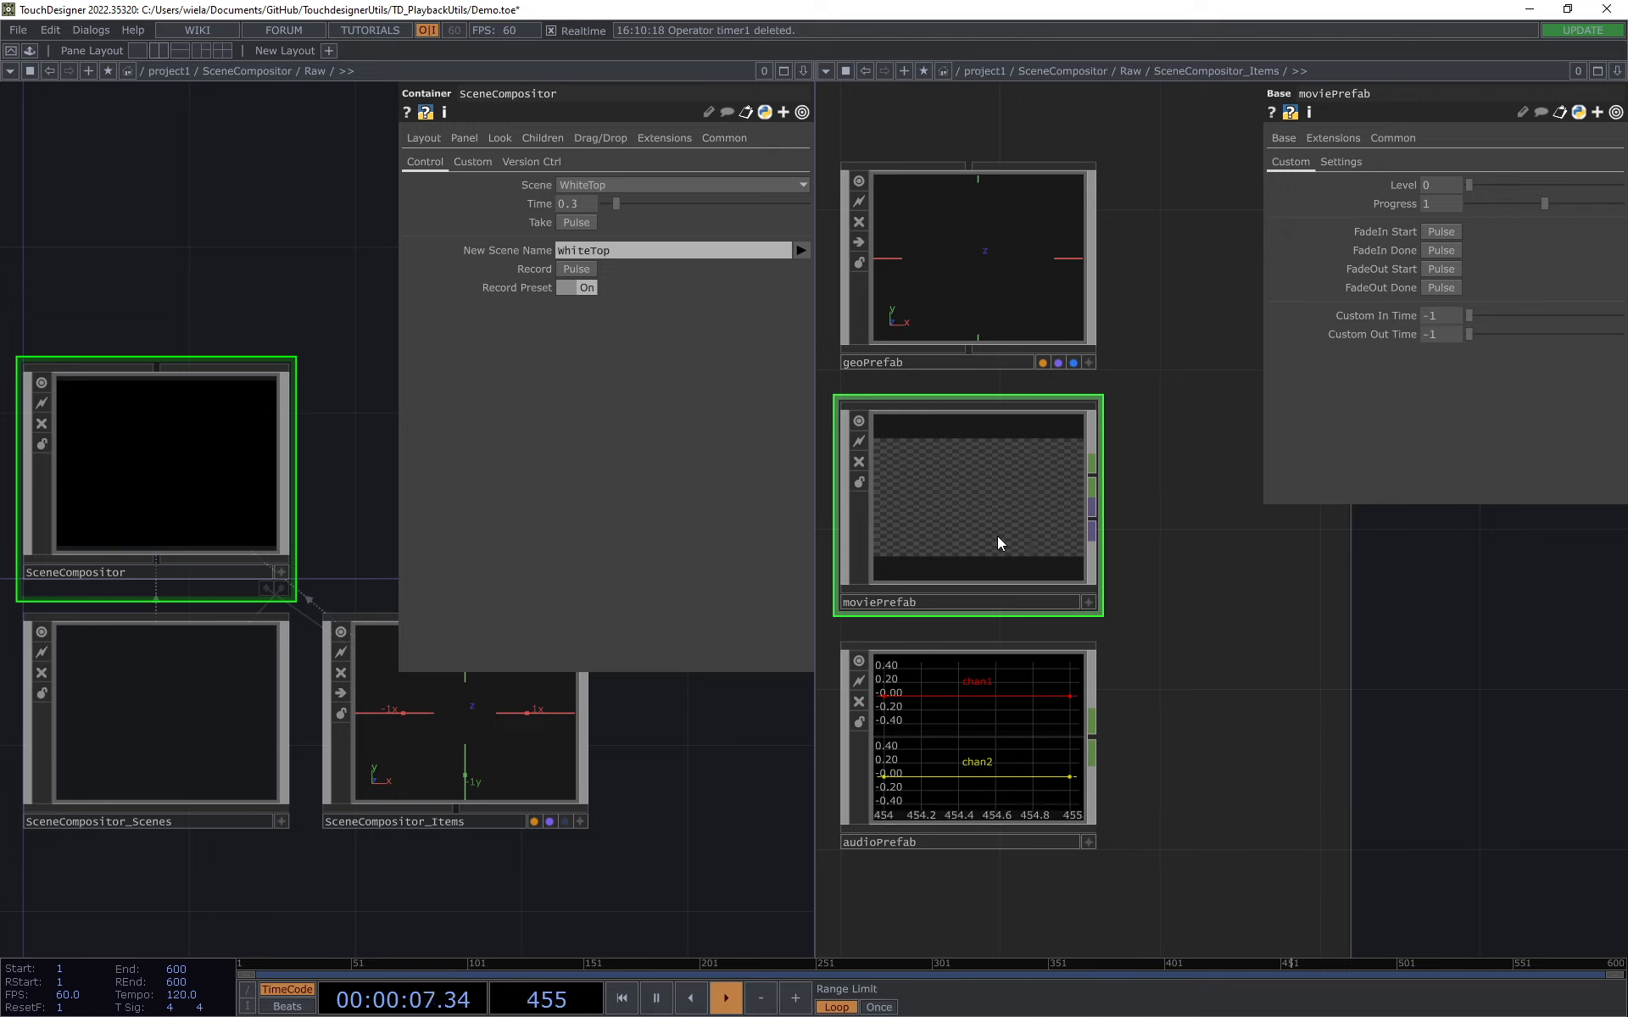
click(1511, 184)
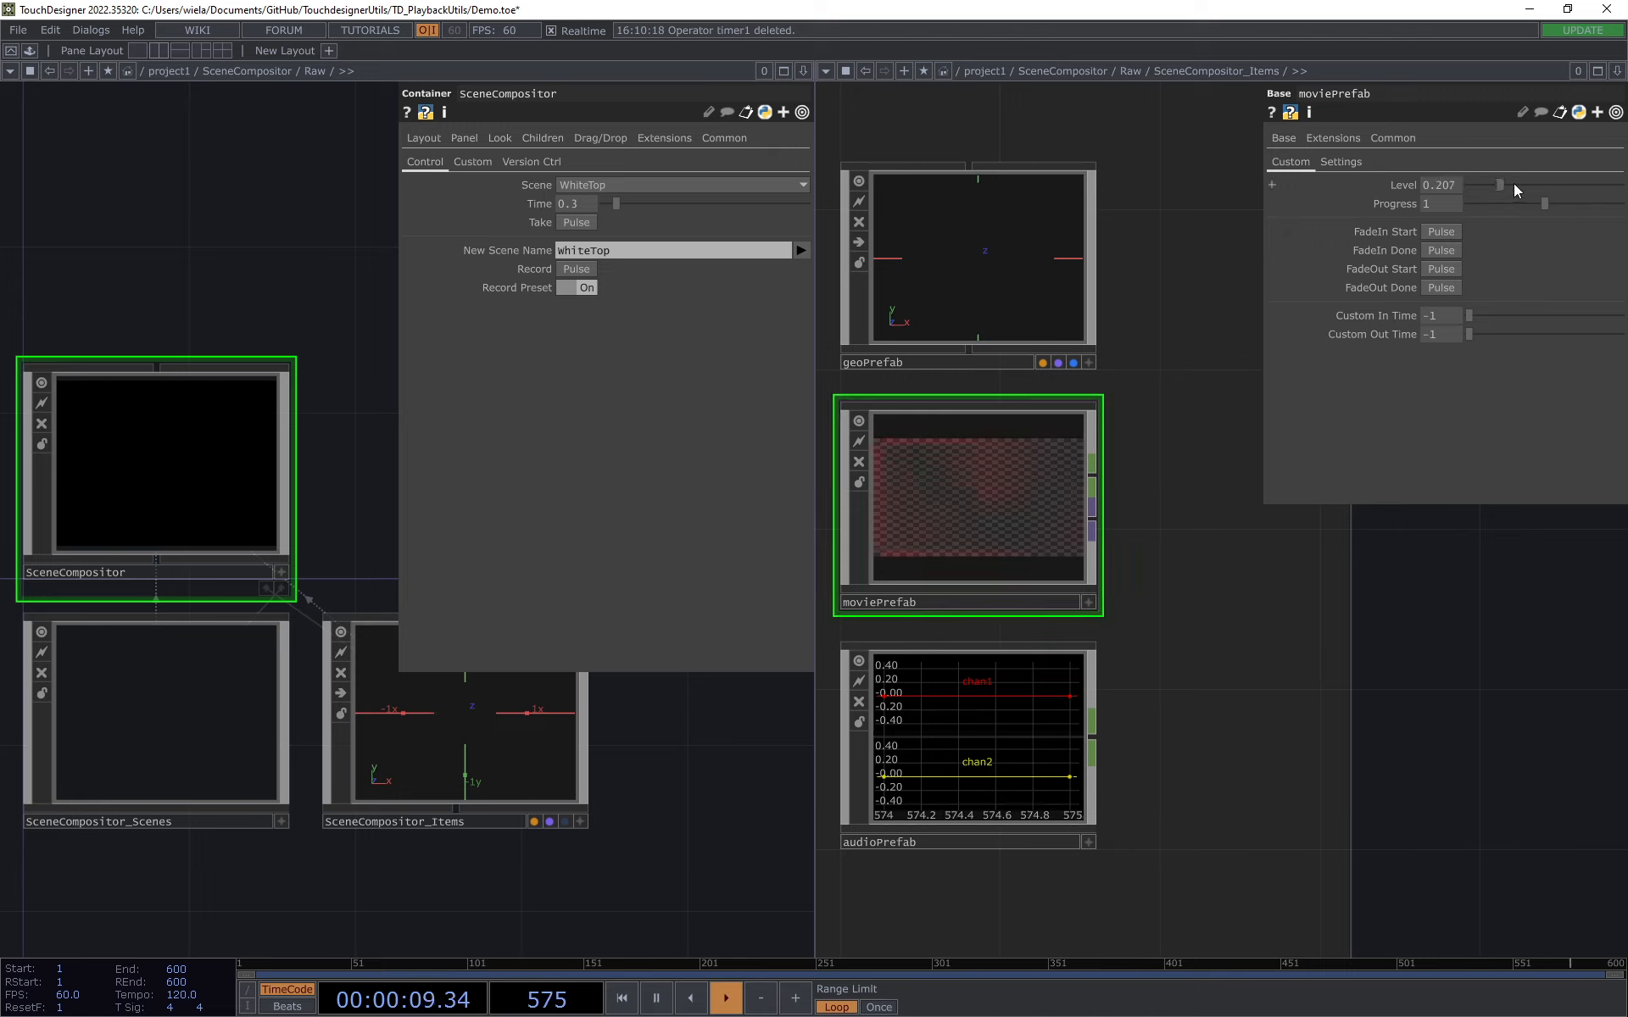
drag(1499, 182, 1421, 180)
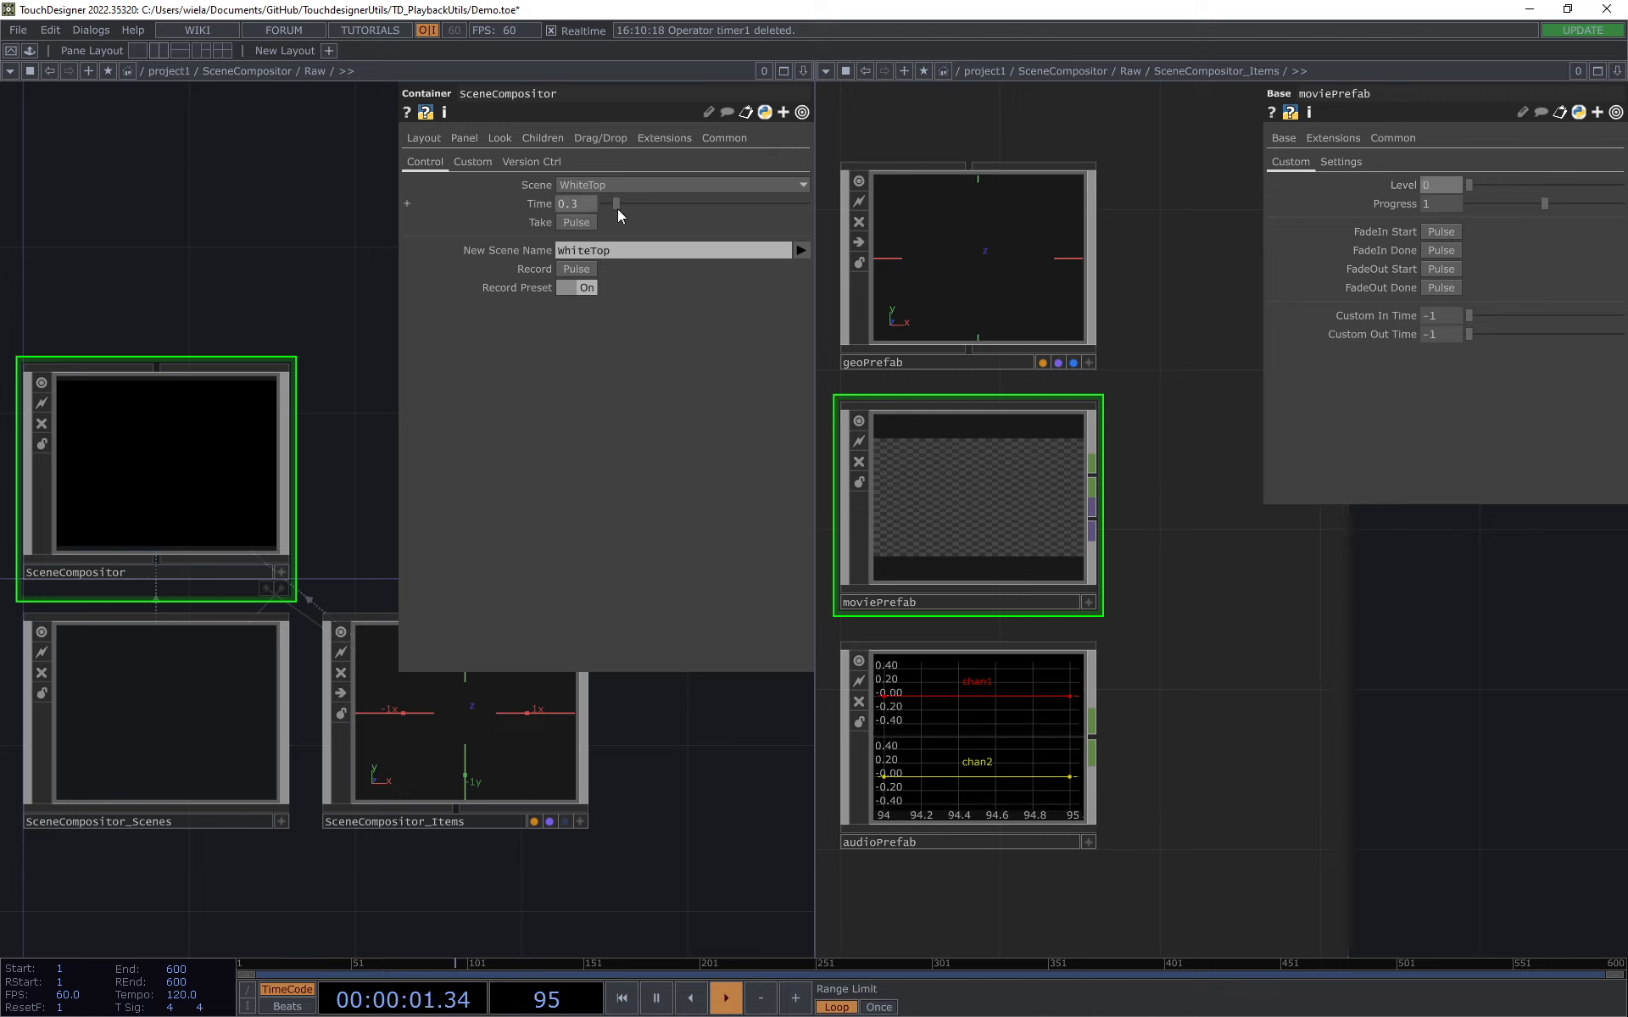
click(581, 222)
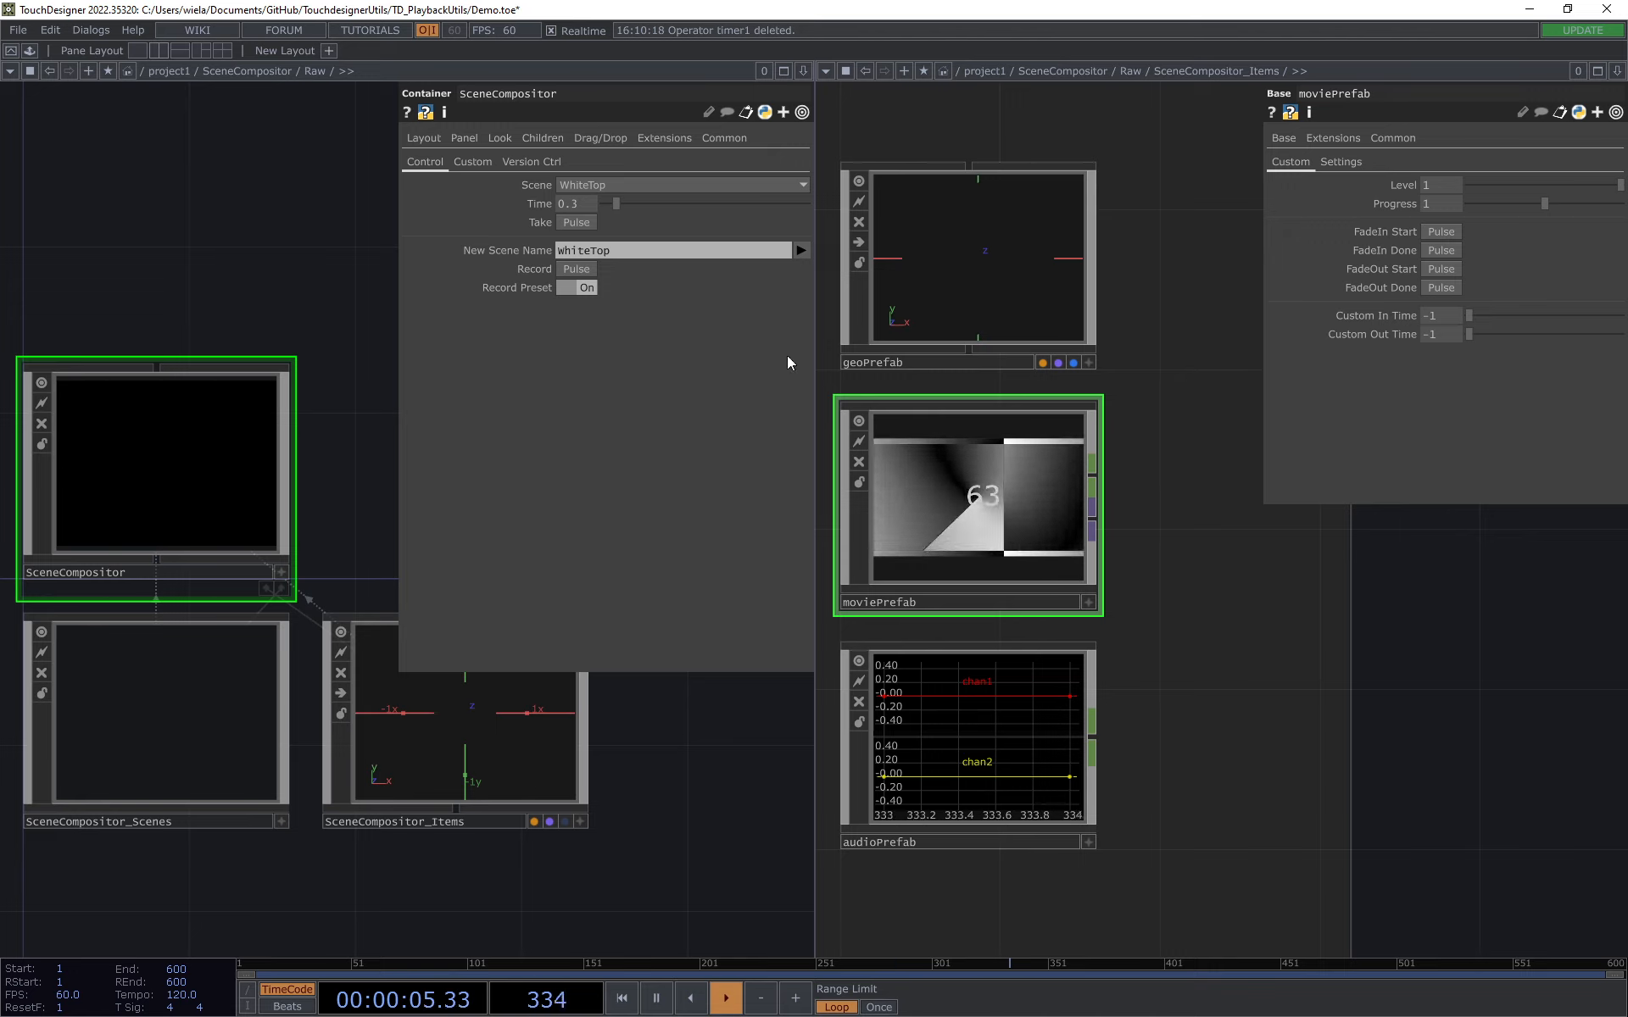
Step: Take the Out scene to fade out moviePrefab and manually raise its Level to 1
click(617, 185)
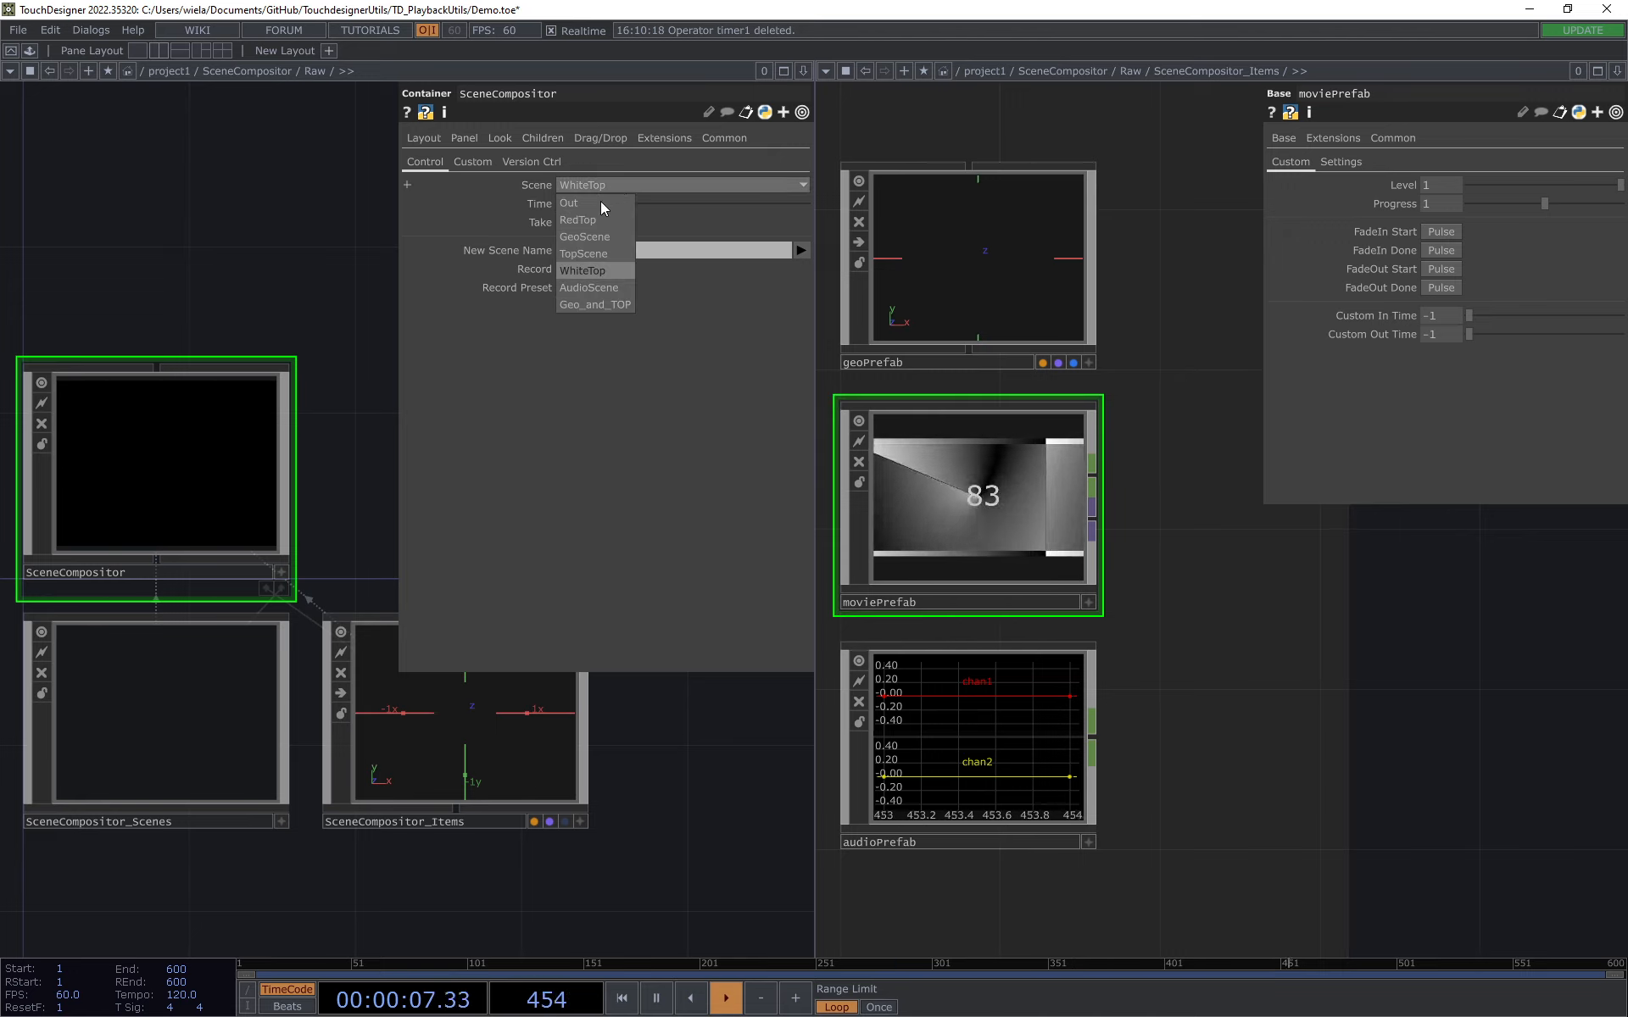
click(592, 202)
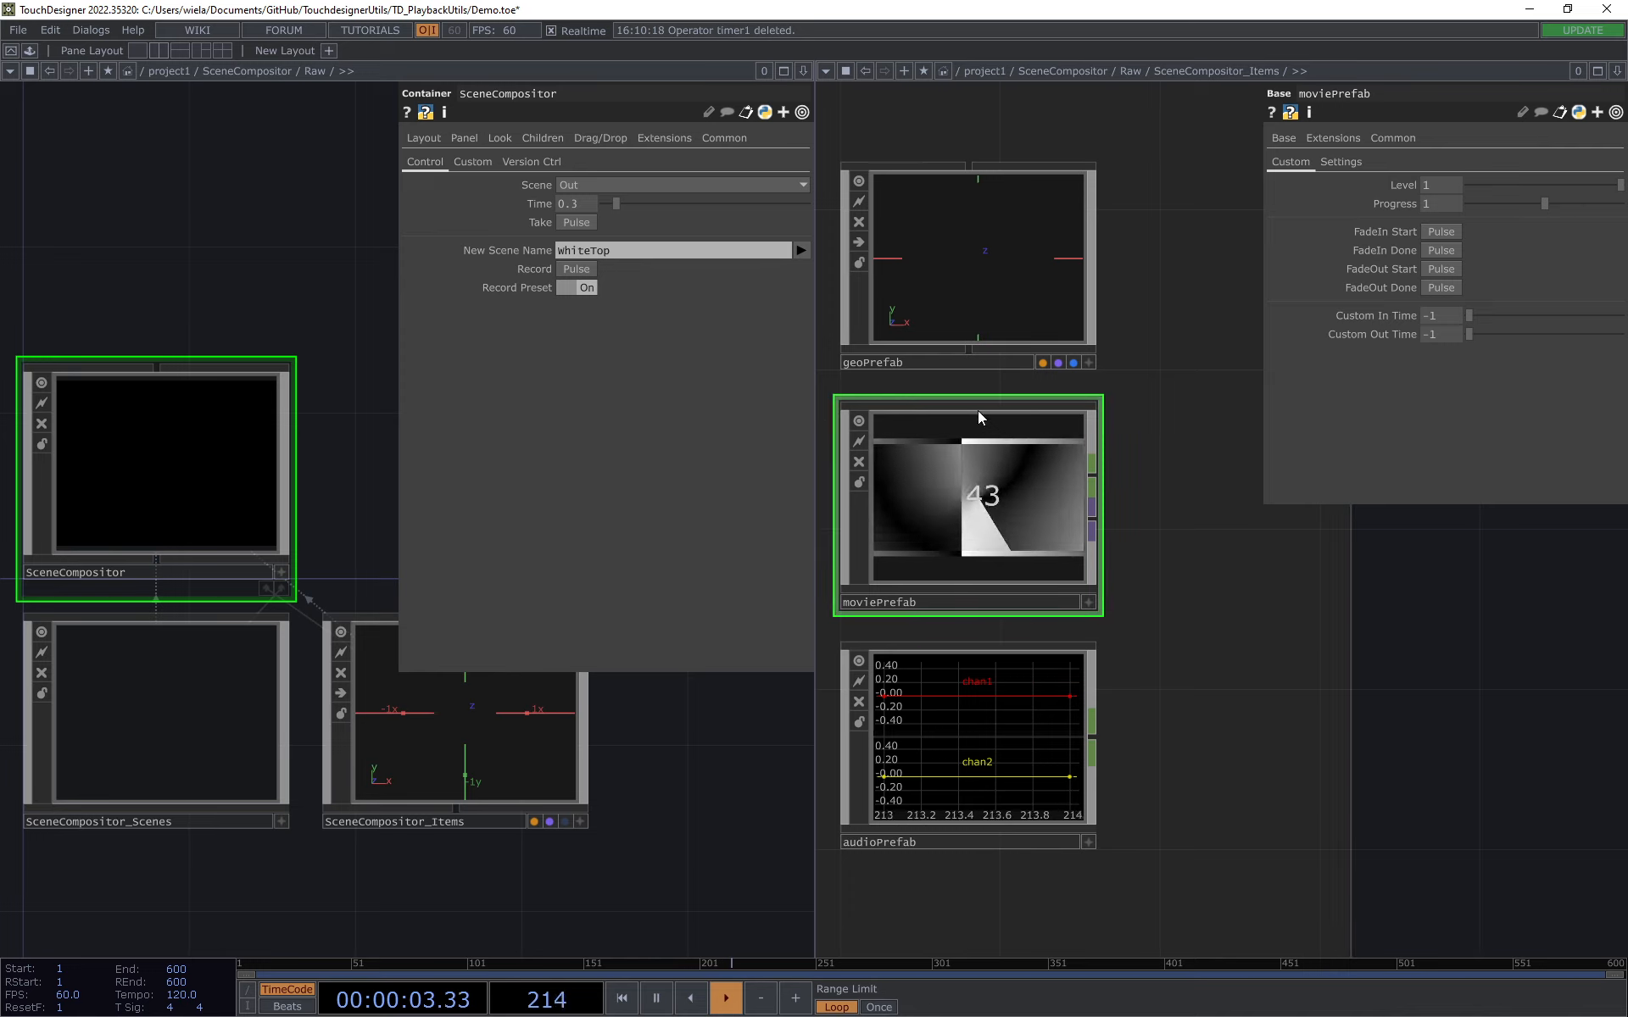
click(568, 221)
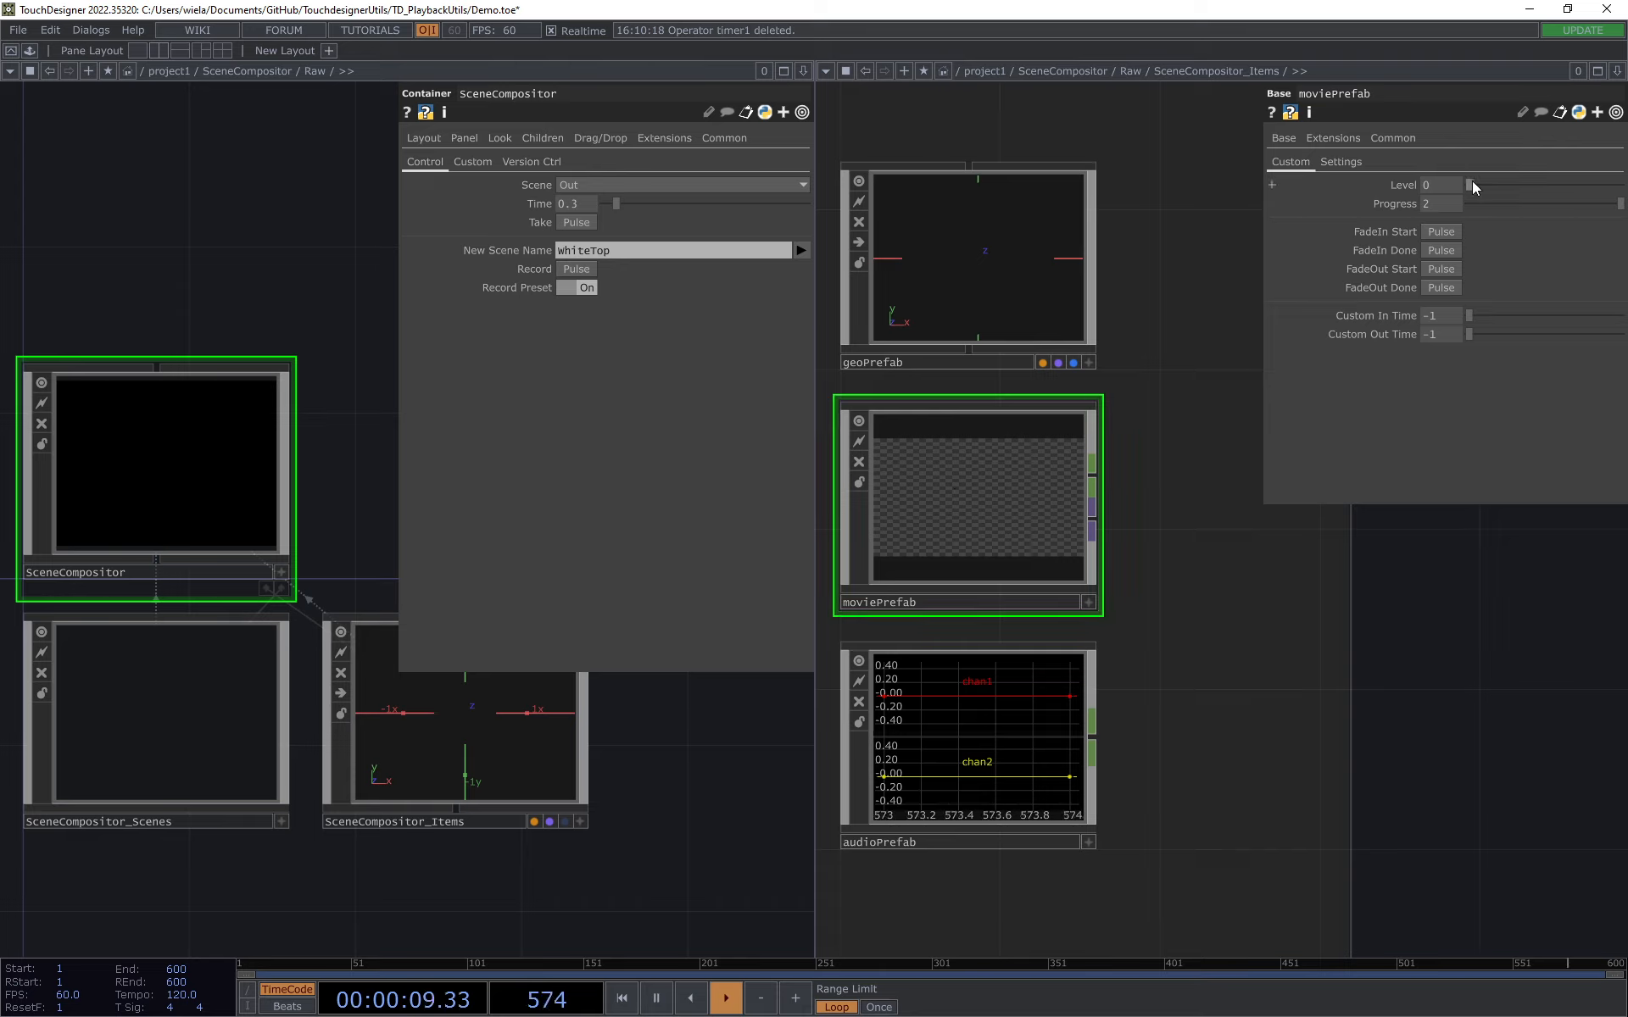
drag(1472, 183, 1621, 184)
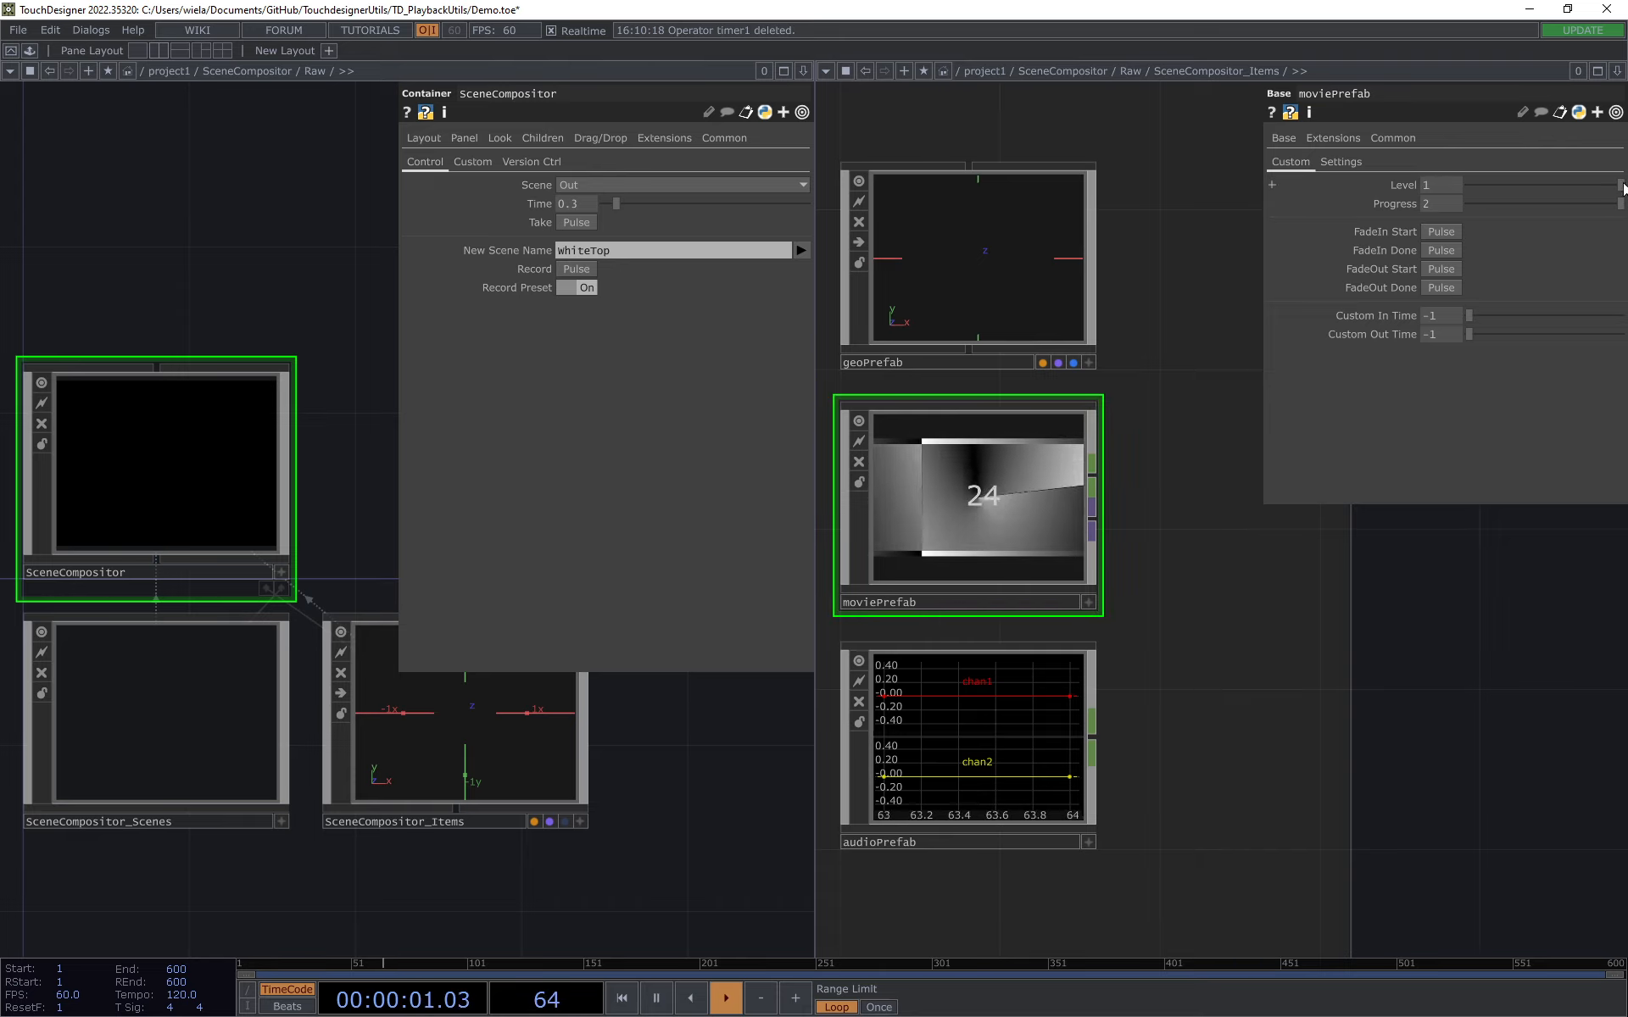
Step: Take the RedTop scene and return to the Out scene to compare moviePrefab's output
click(563, 186)
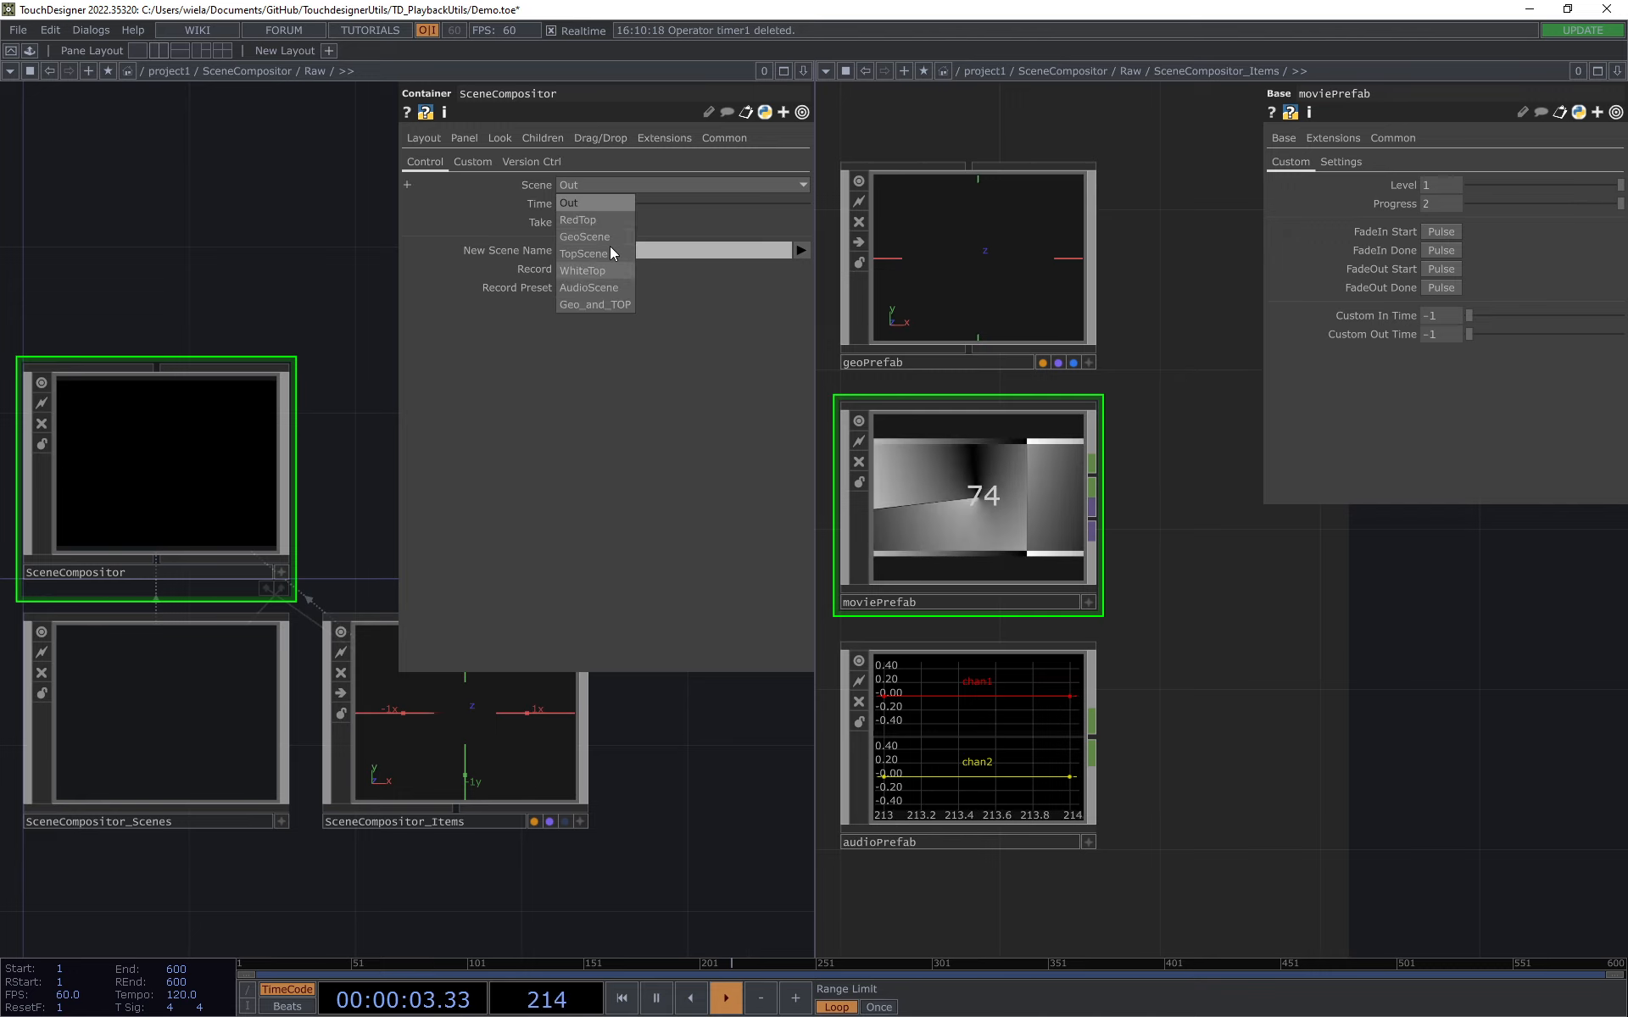
click(613, 220)
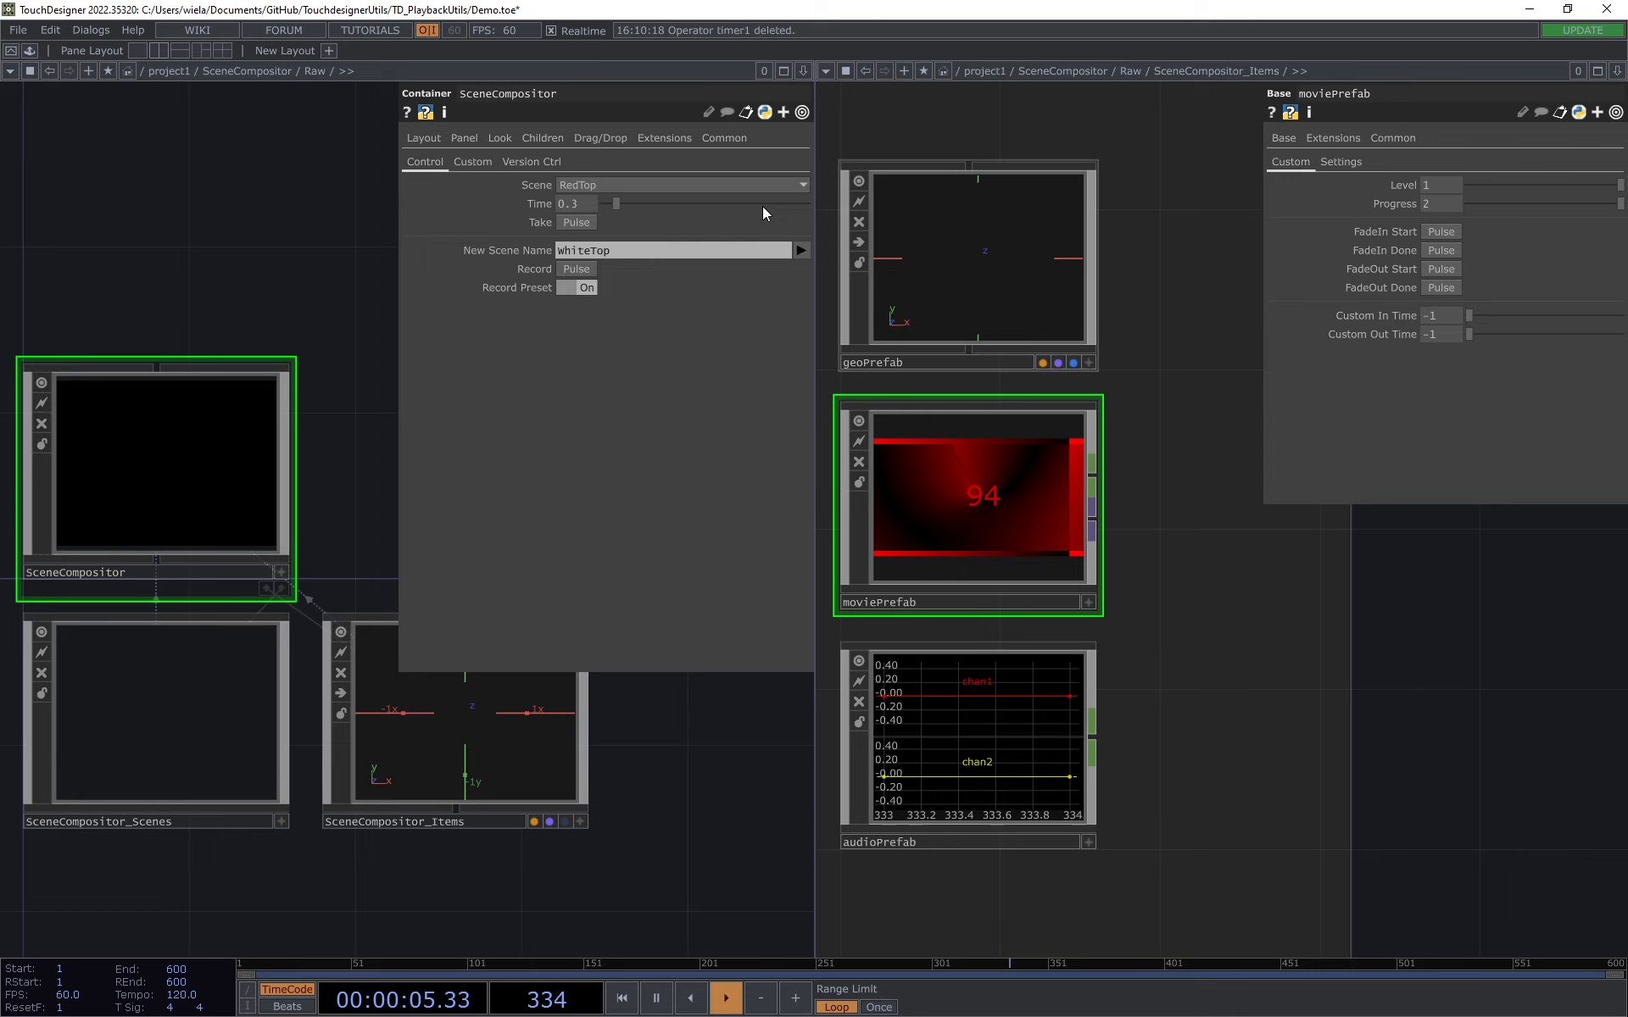
click(597, 186)
click(598, 197)
click(576, 222)
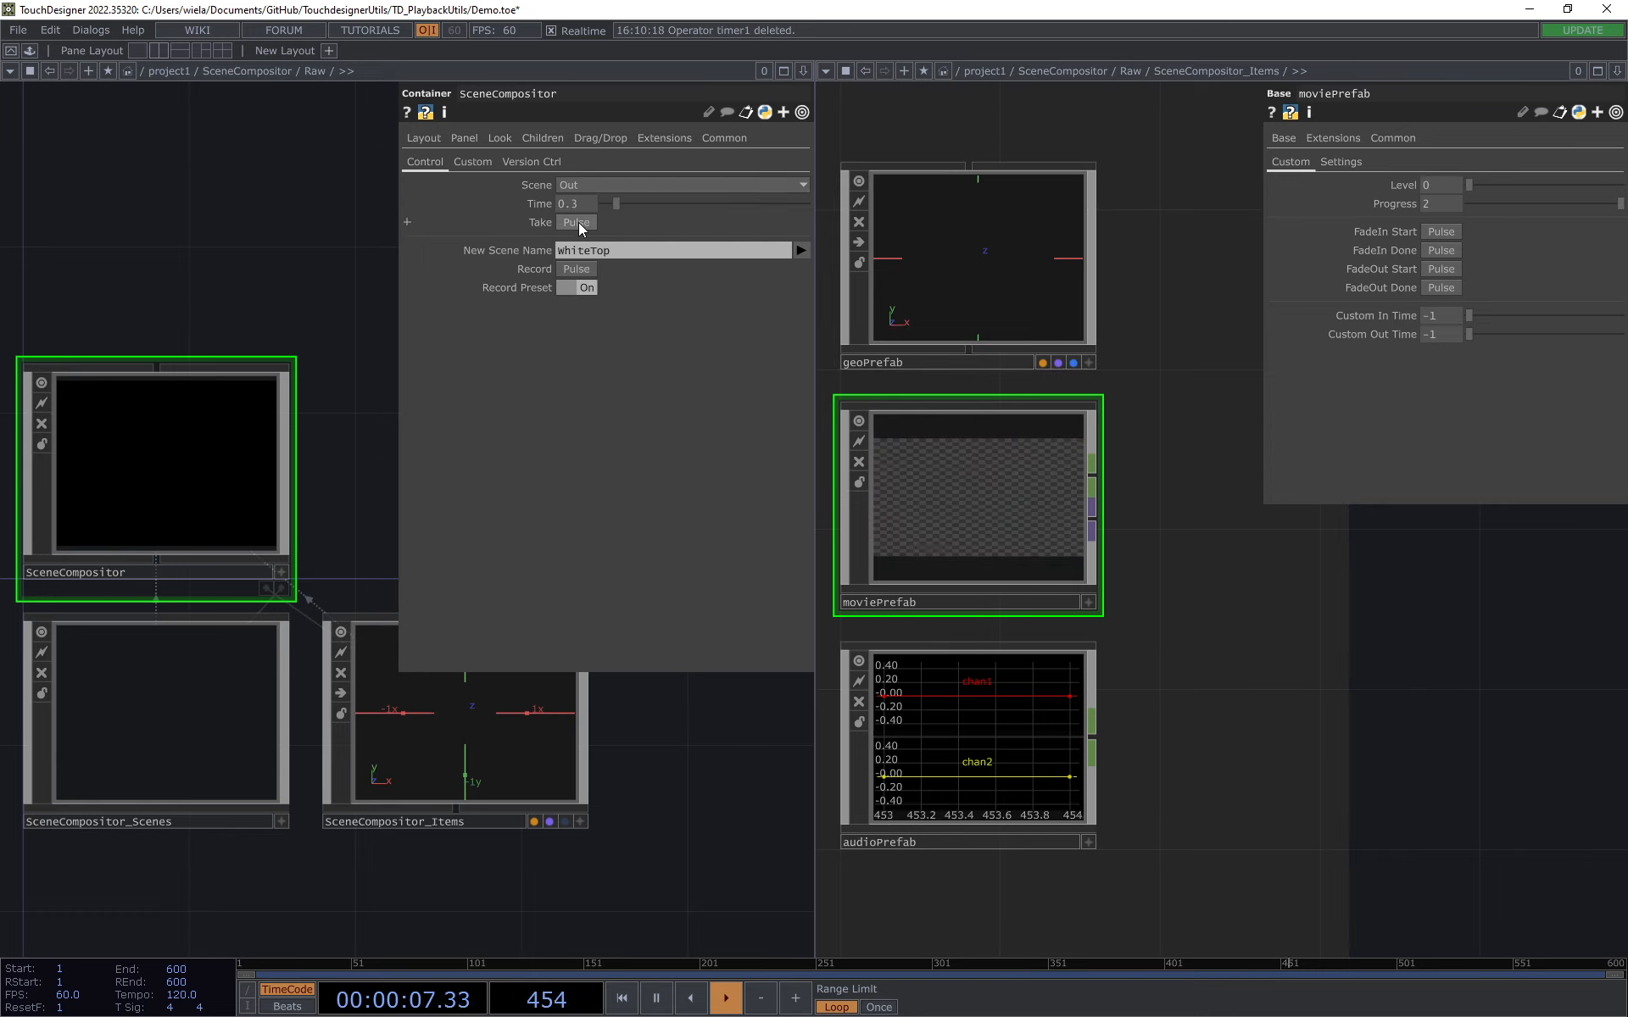
Step: Close the second network pane showing SceneCompositor_Items, keeping only the Raw network open
drag(698, 837, 707, 841)
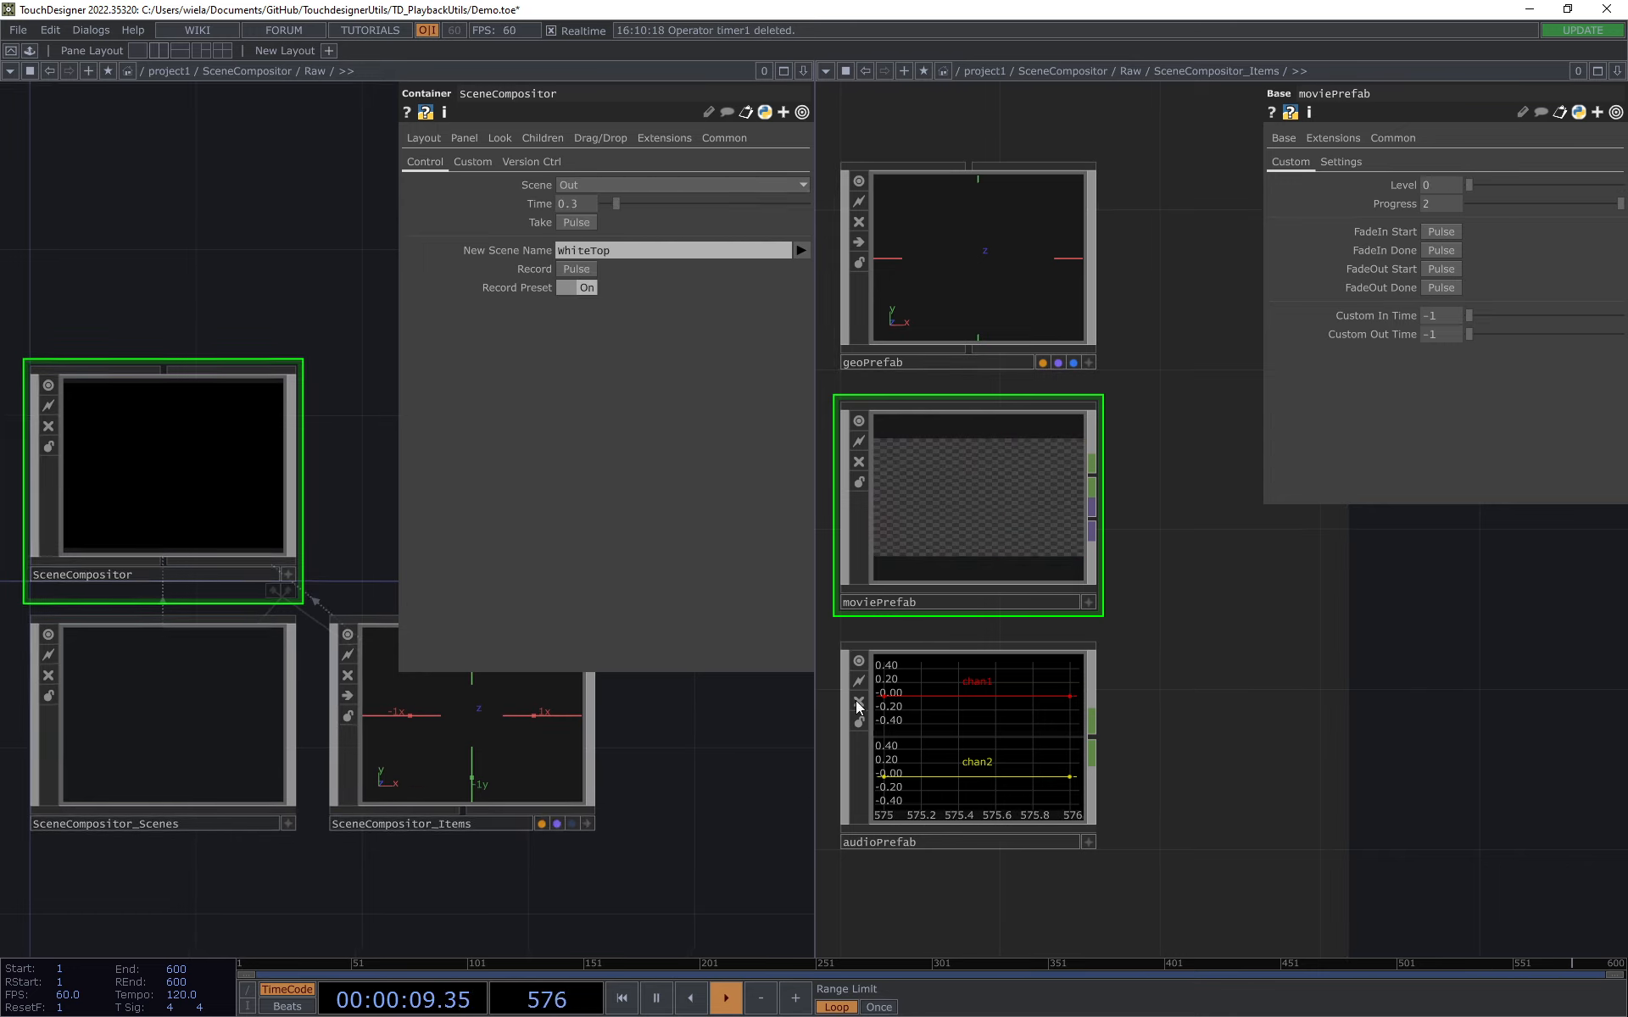
click(1615, 73)
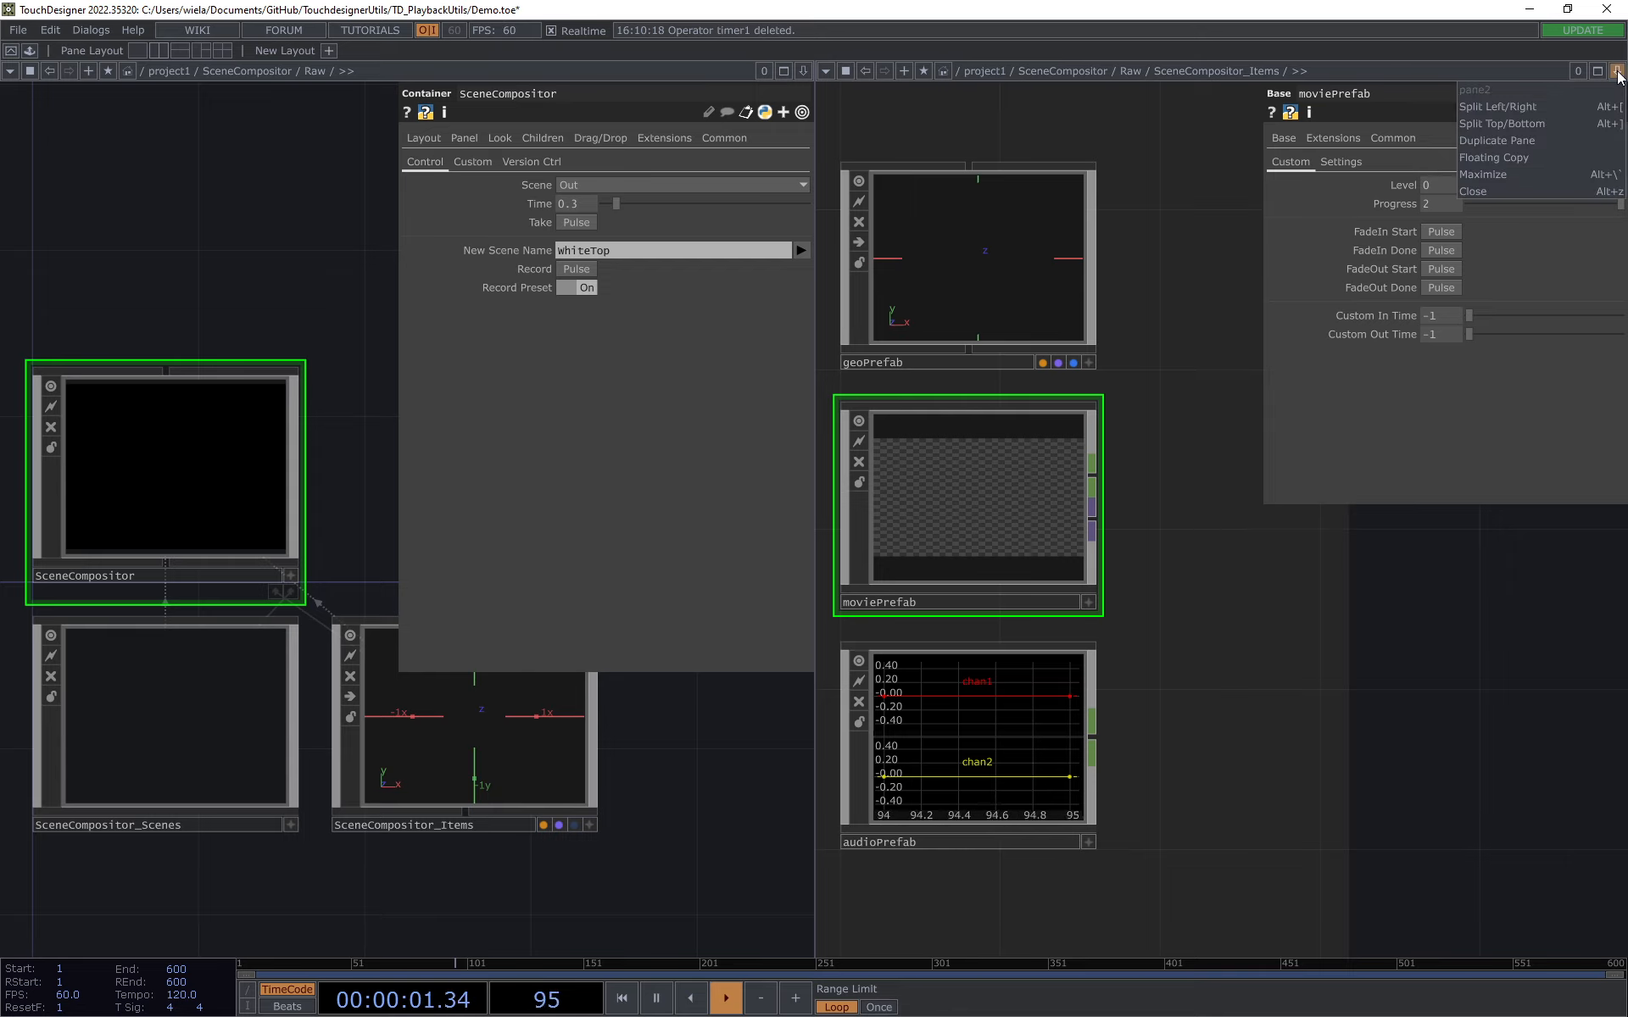
click(1518, 183)
drag(842, 357, 979, 319)
drag(730, 447, 802, 403)
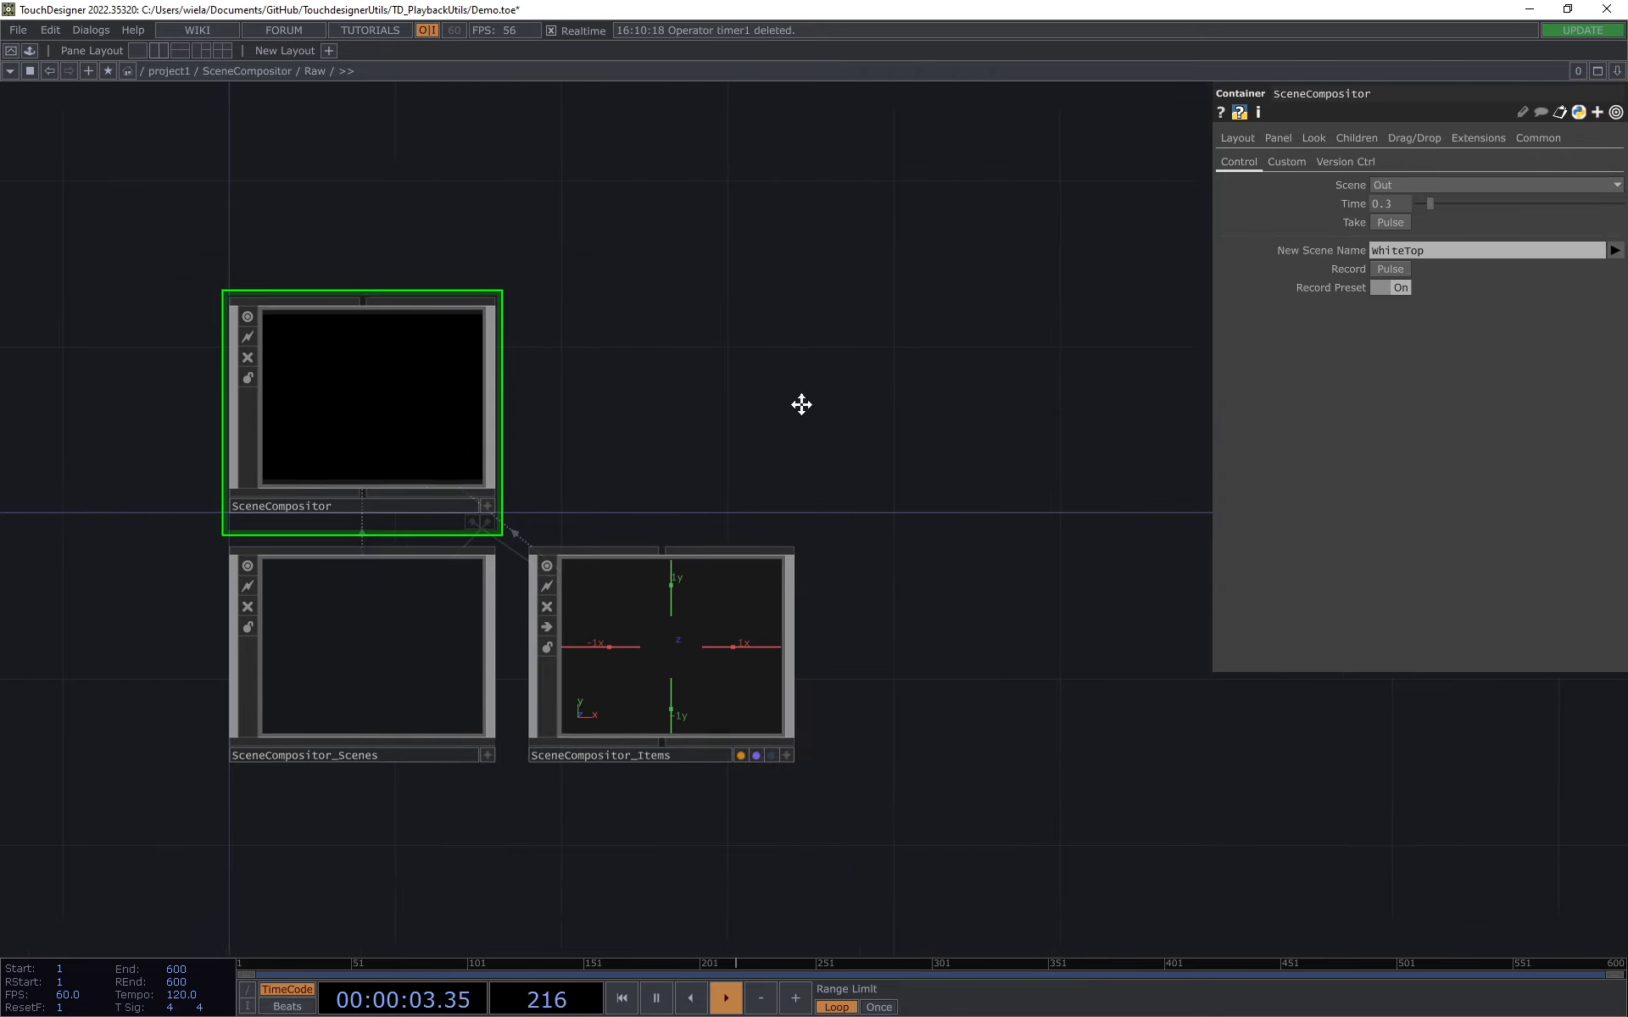
Step: Enter the SceneCompositor_Scenes network to examine the recorded scene tables
scroll(803, 405, down, 2)
scroll(328, 625, up, 4)
drag(400, 633, 321, 676)
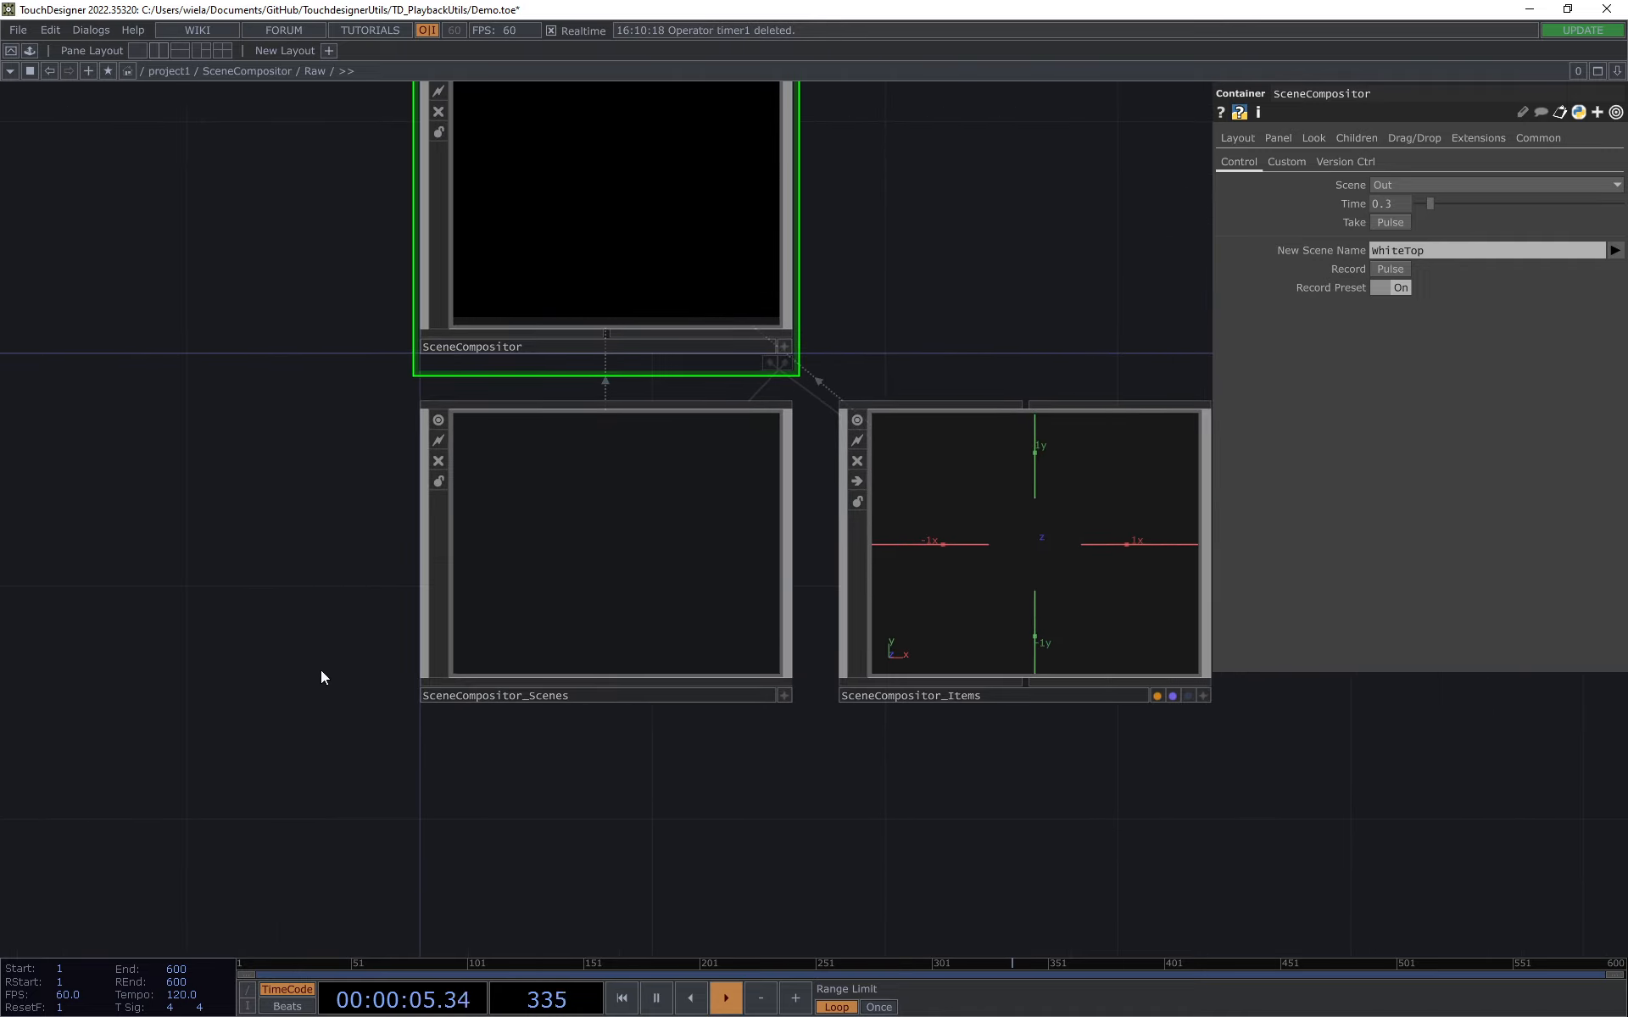
click(585, 532)
drag(1046, 291, 1018, 320)
scroll(1018, 319, down, 1)
scroll(1018, 319, down, 2)
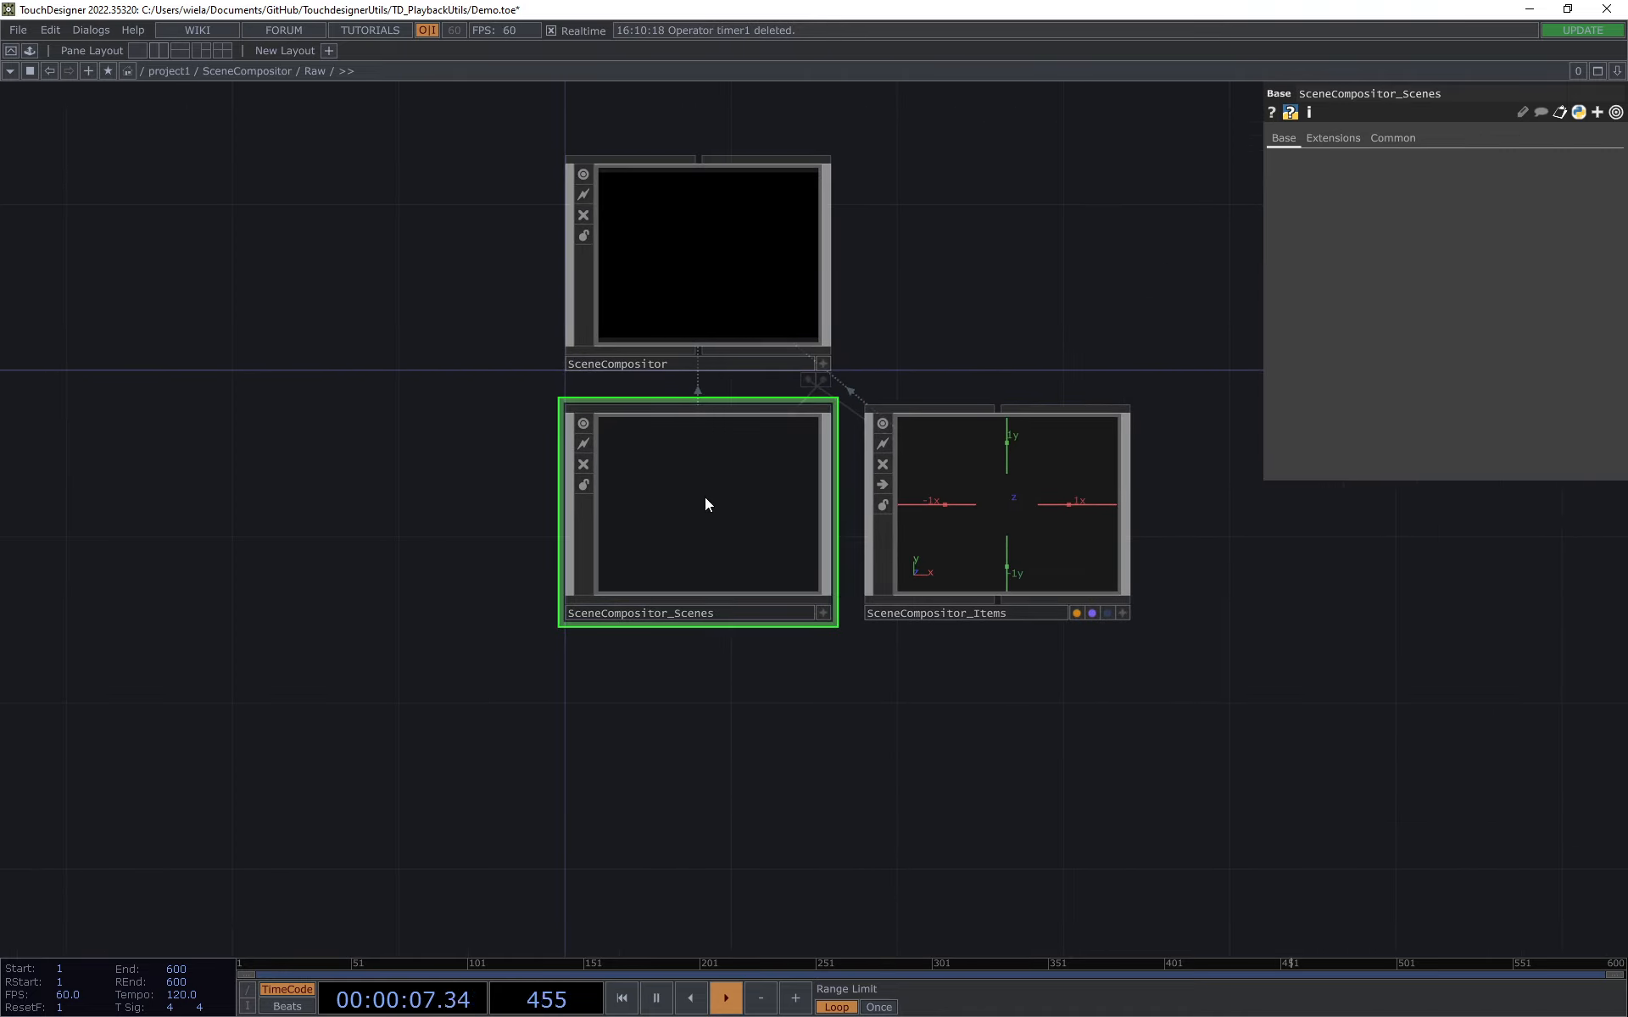
key(i)
drag(737, 485, 766, 556)
Step: Separate the stacked Geo_and_TOP, RedTop and WhiteTop tables and line them up above the Out table
drag(604, 306, 882, 266)
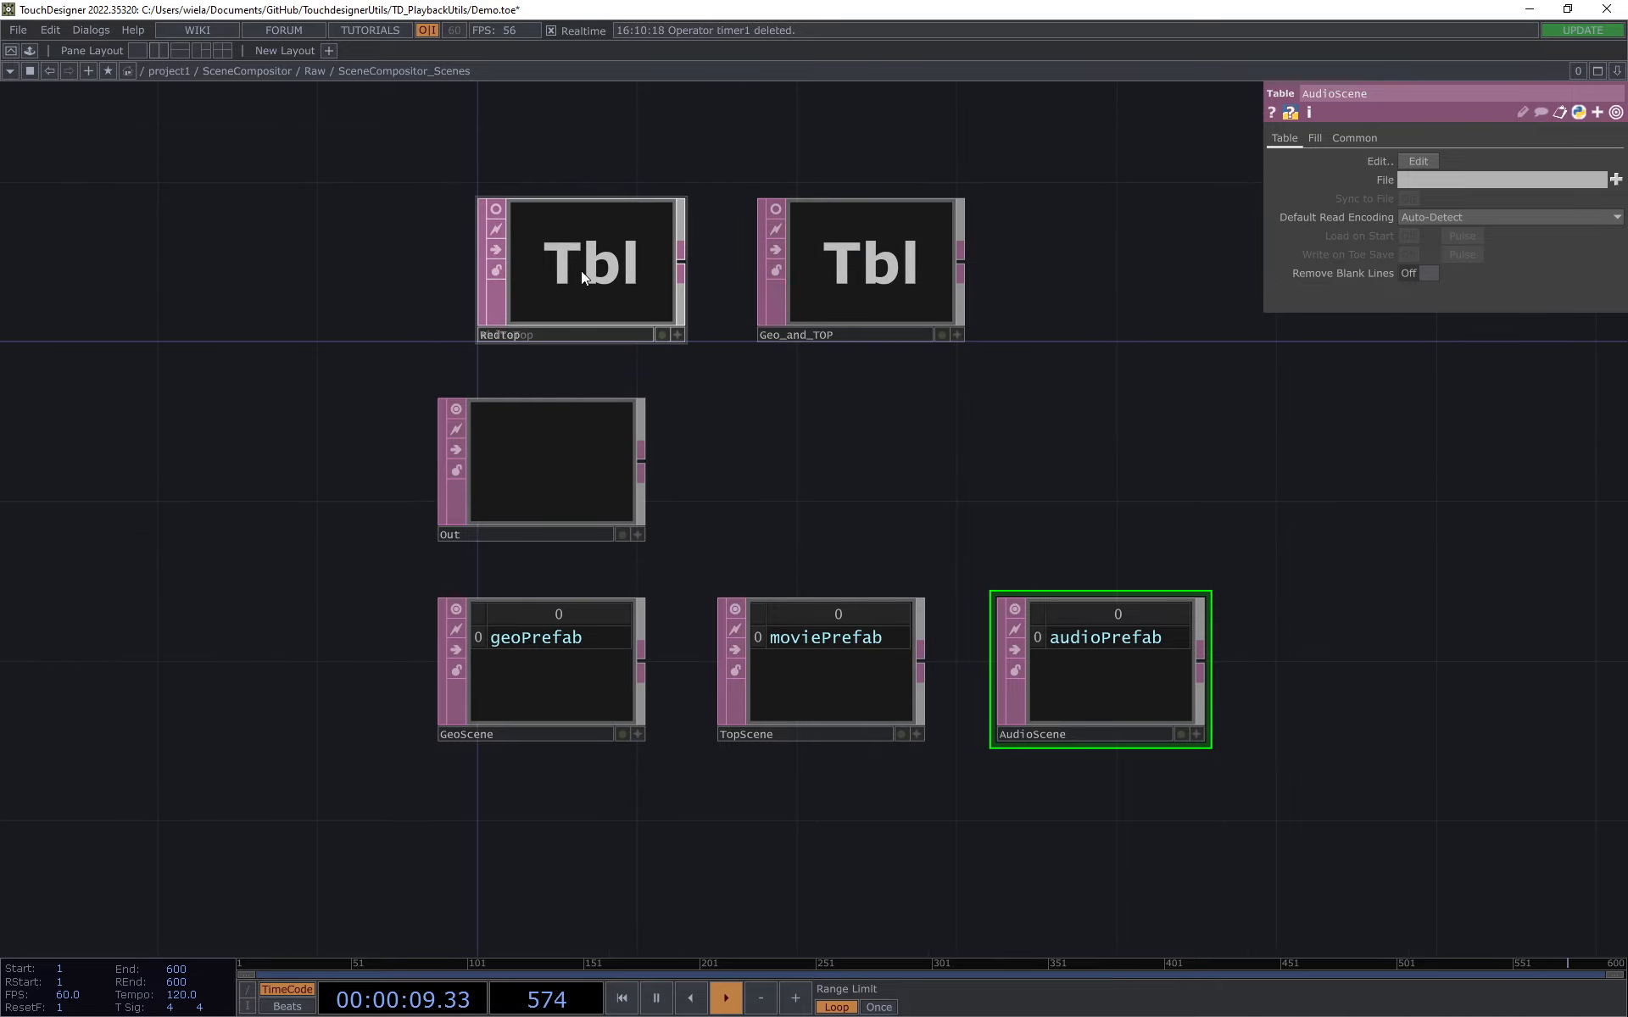
click(582, 272)
drag(444, 170, 445, 315)
drag(593, 399, 860, 230)
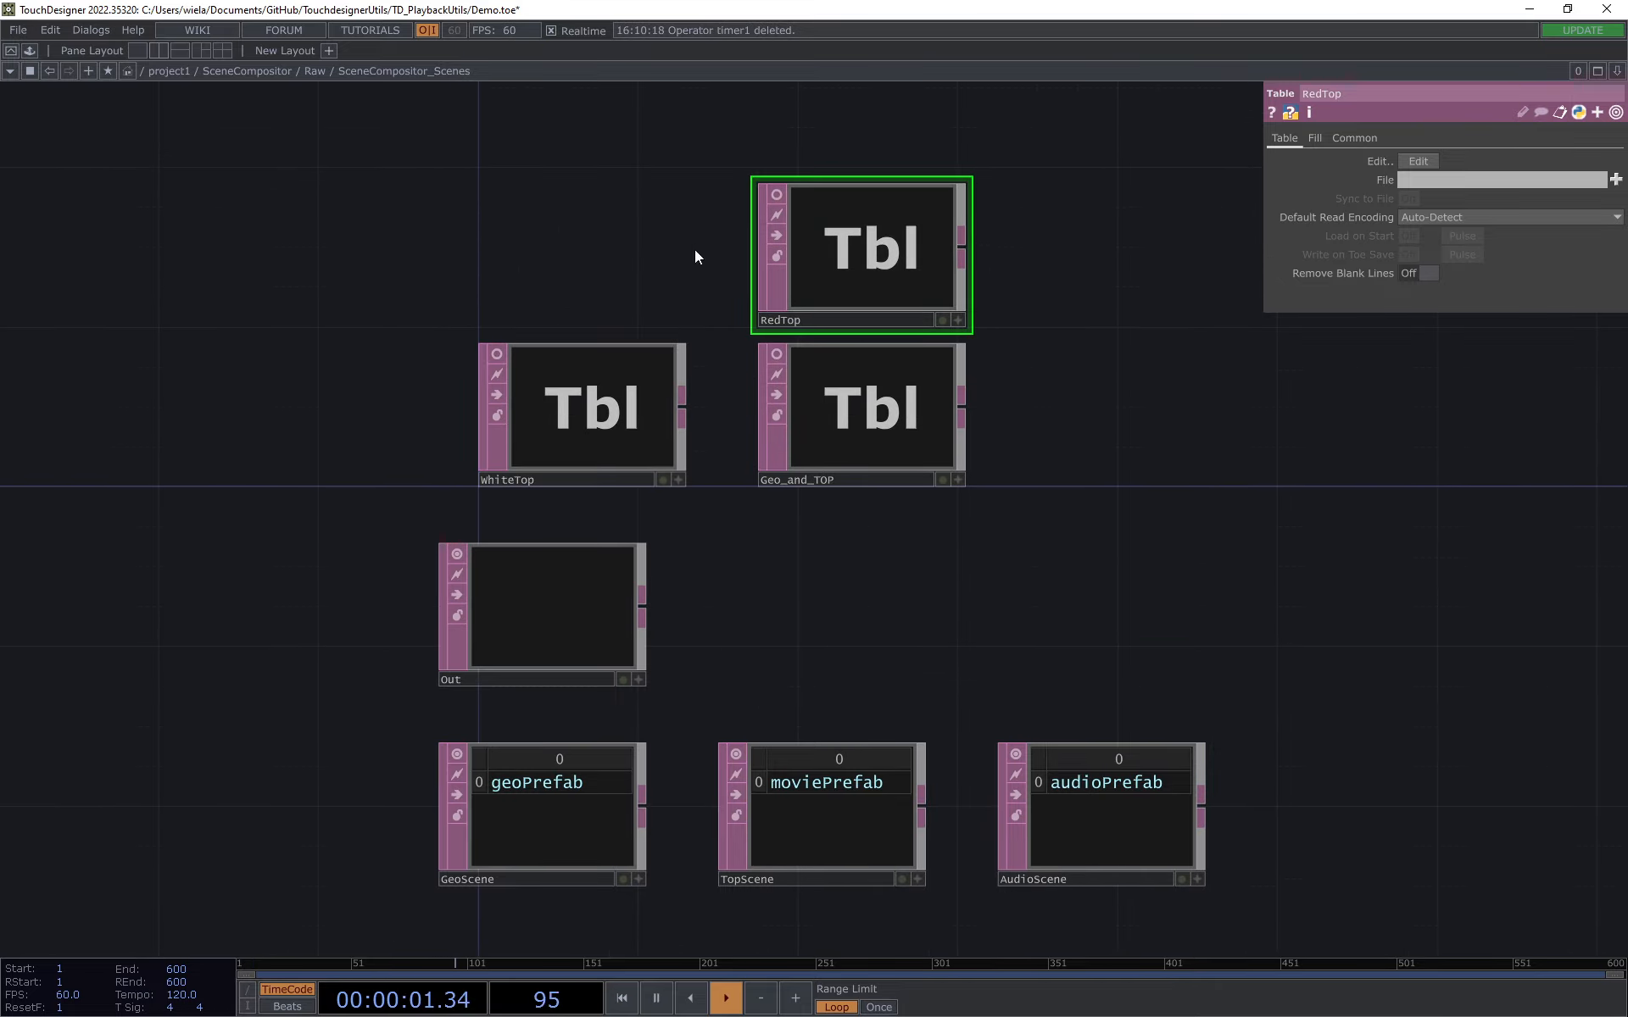
drag(581, 395, 624, 236)
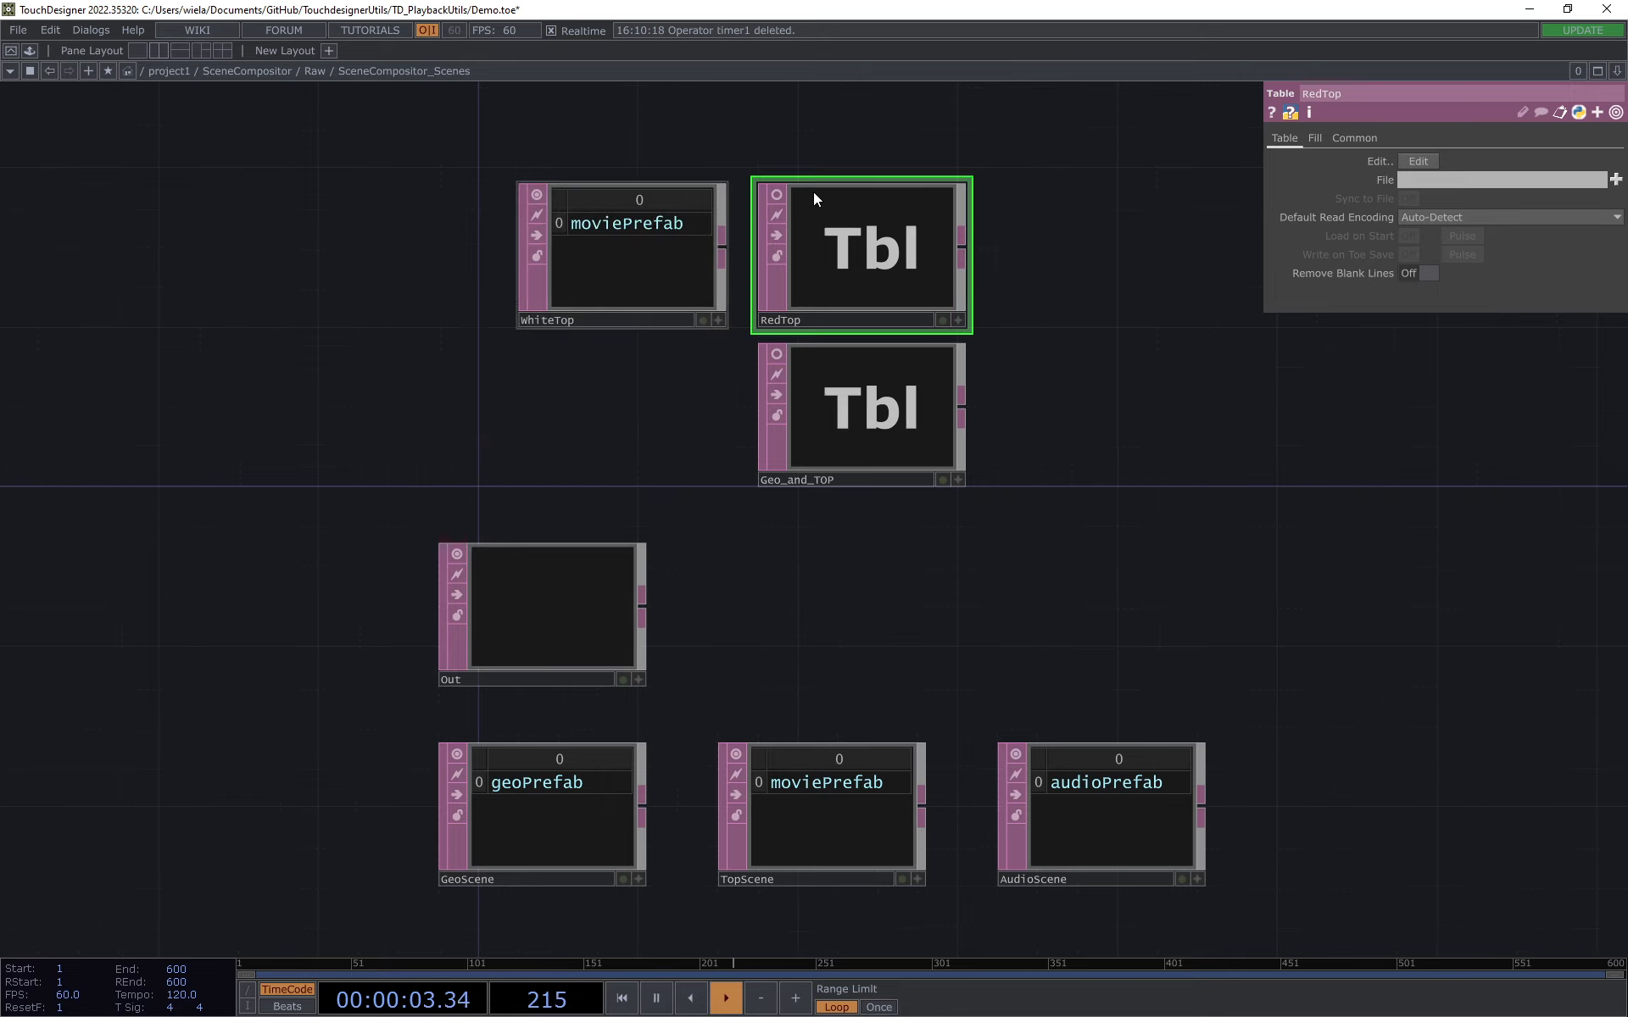
scroll(737, 280, up, 2)
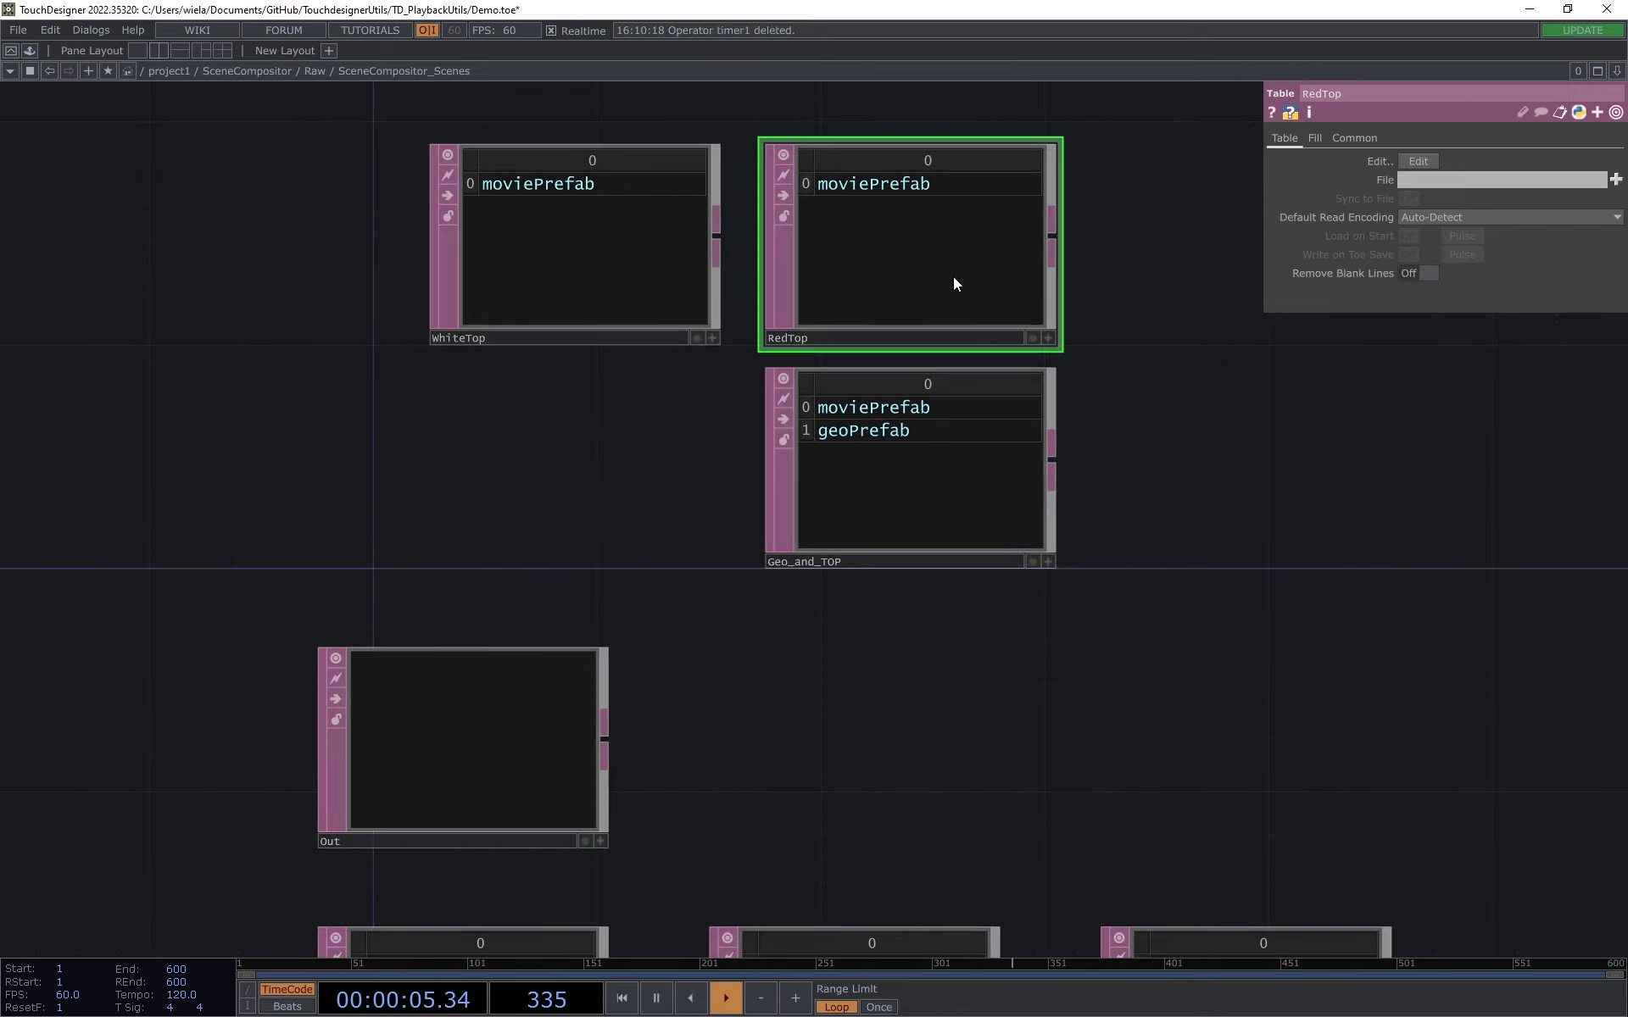
right_drag(302, 204, 902, 468)
drag(962, 480, 852, 486)
click(1085, 610)
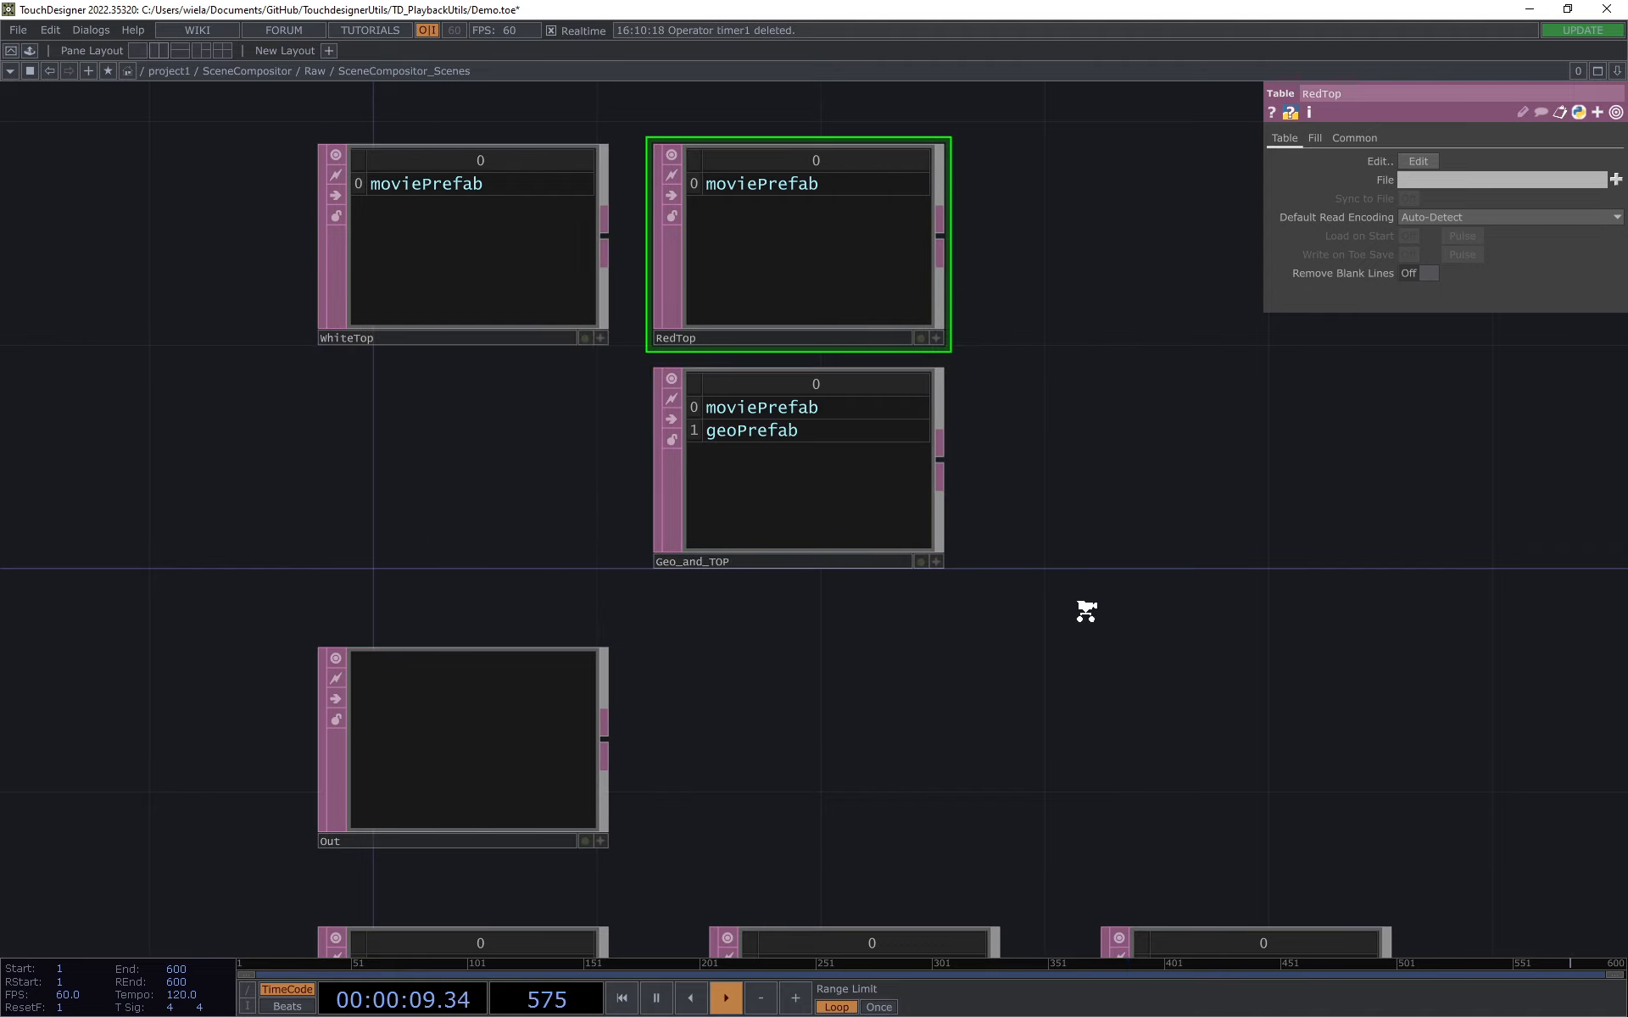
scroll(1087, 618, down, 3)
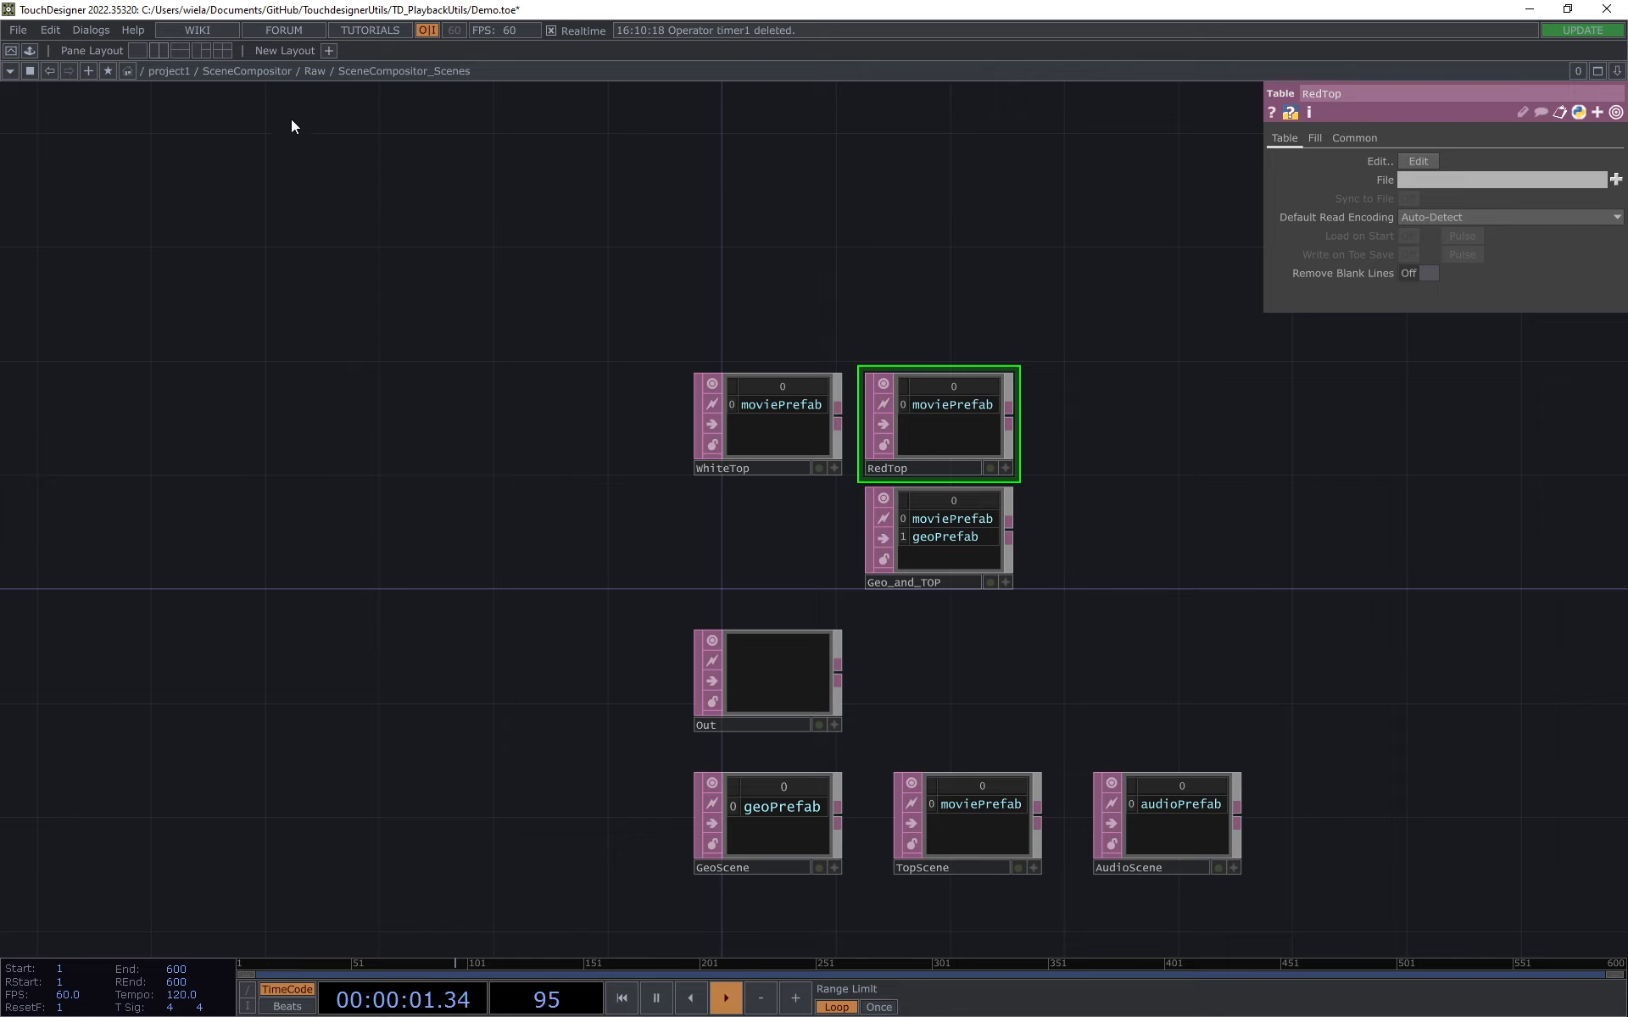
Step: Go up to the SceneCompositor examples network and enter the 3D_Setup component
click(318, 71)
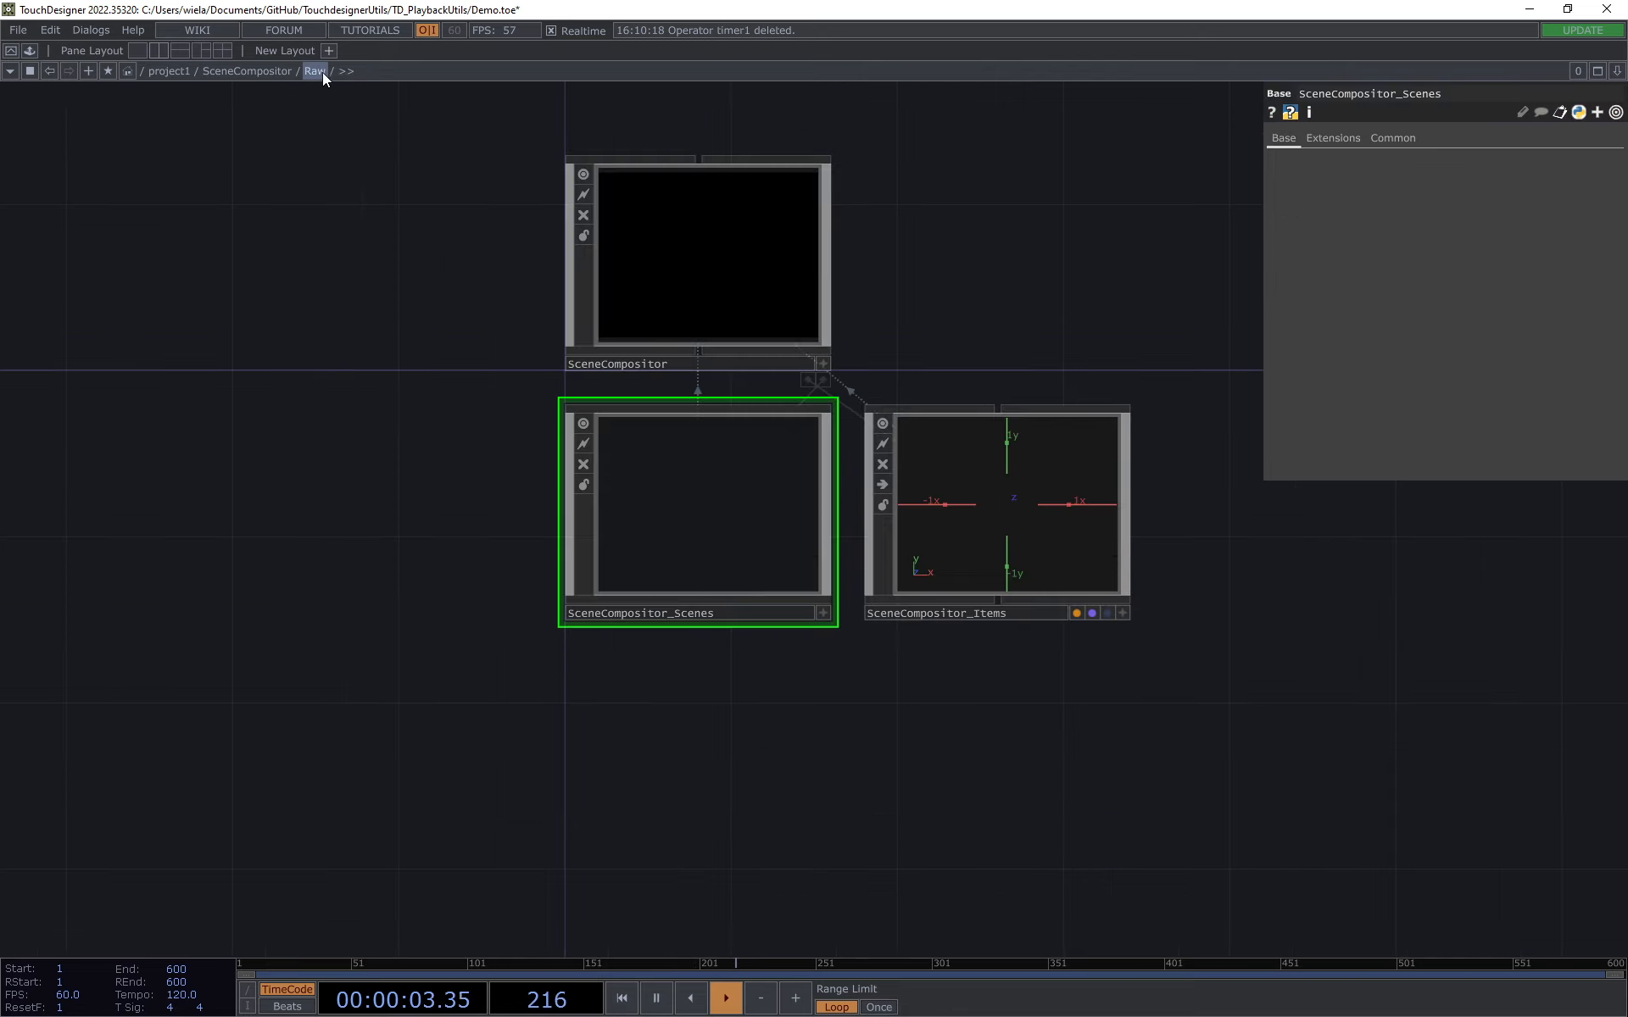
click(255, 71)
scroll(848, 449, up, 3)
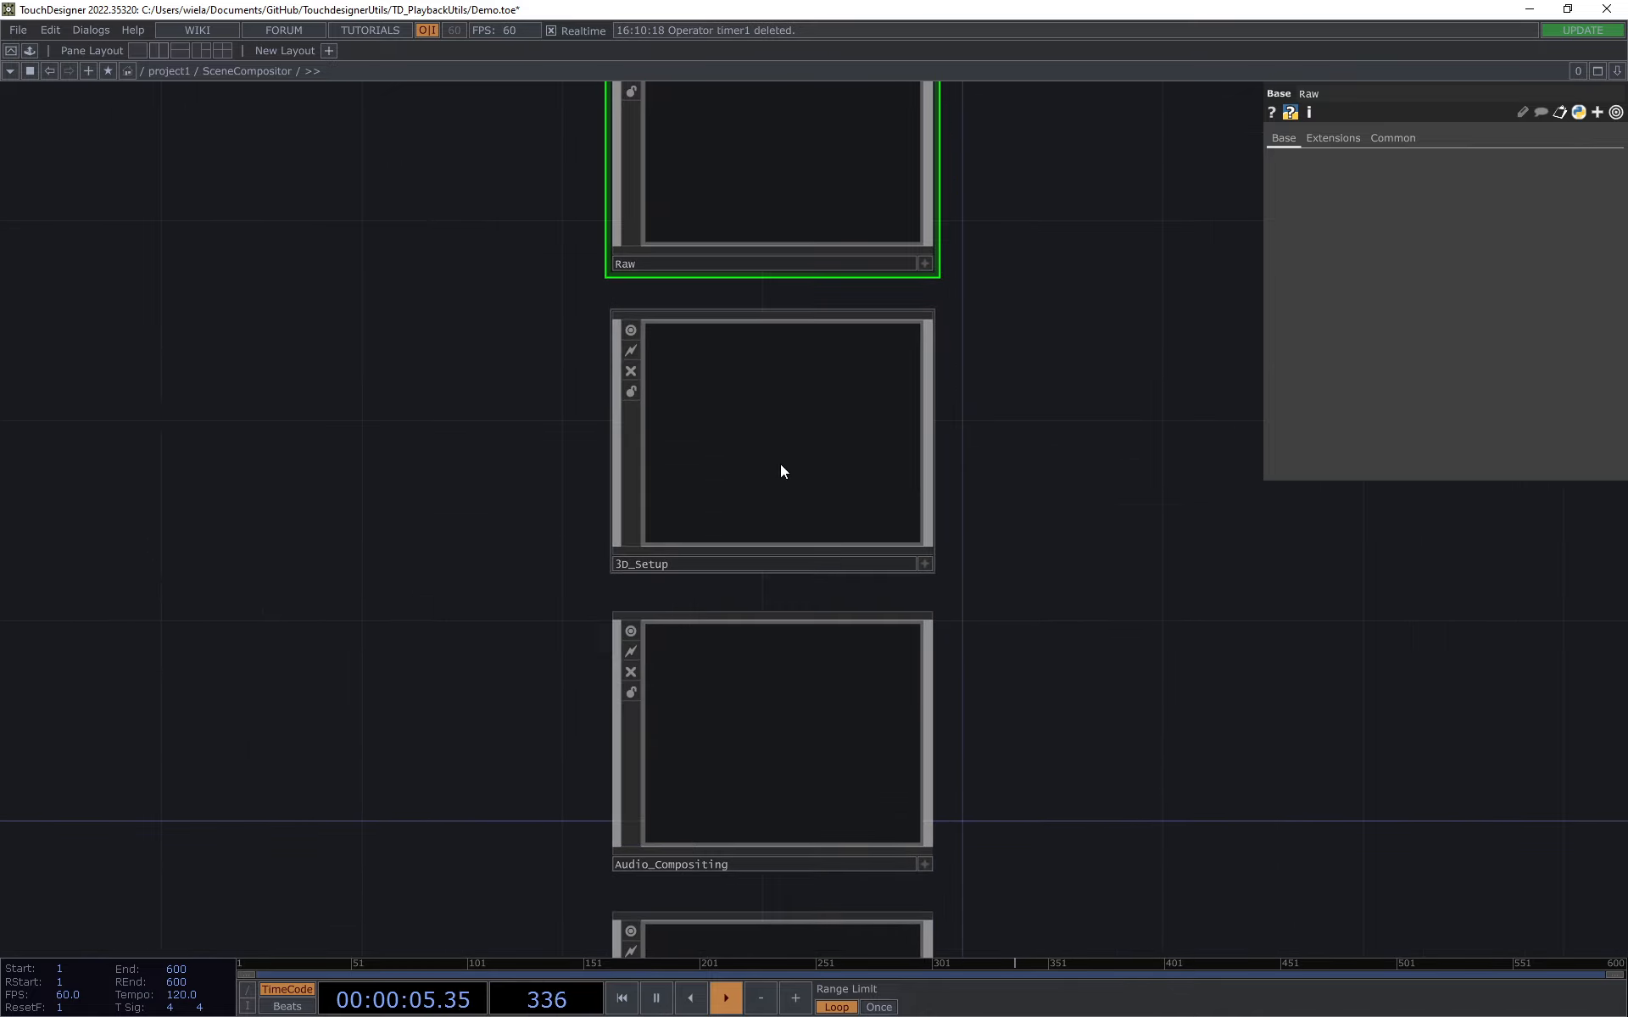
click(779, 465)
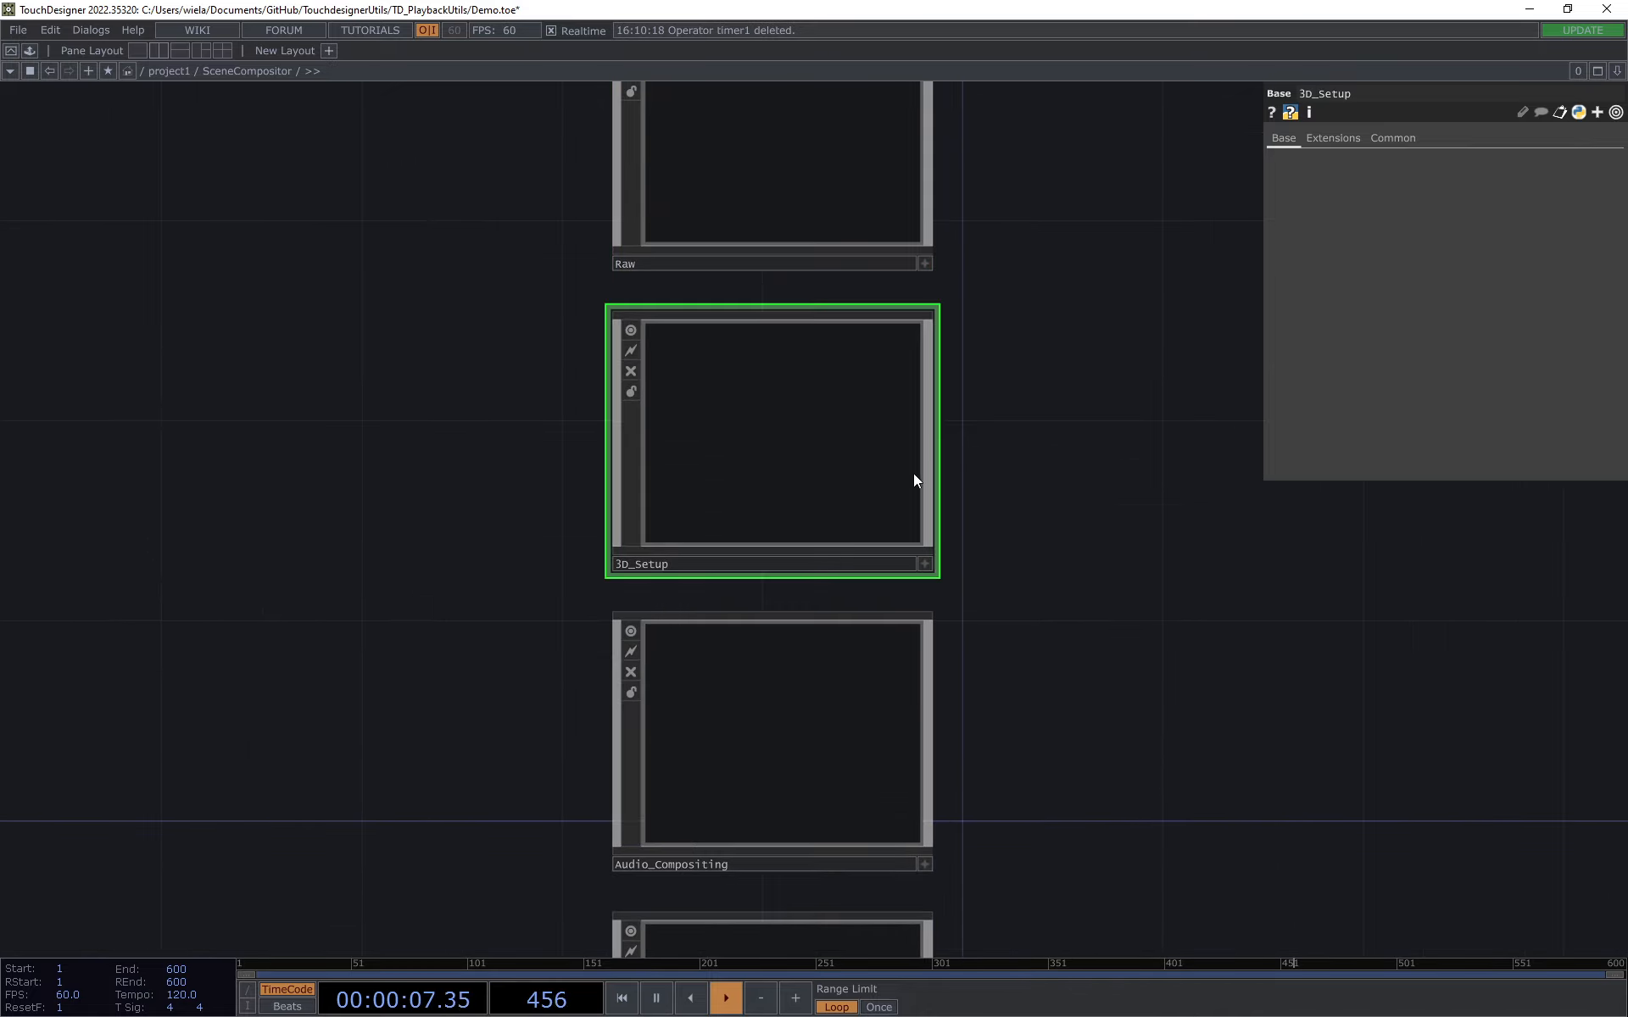
drag(1056, 462, 729, 459)
double_click(791, 514)
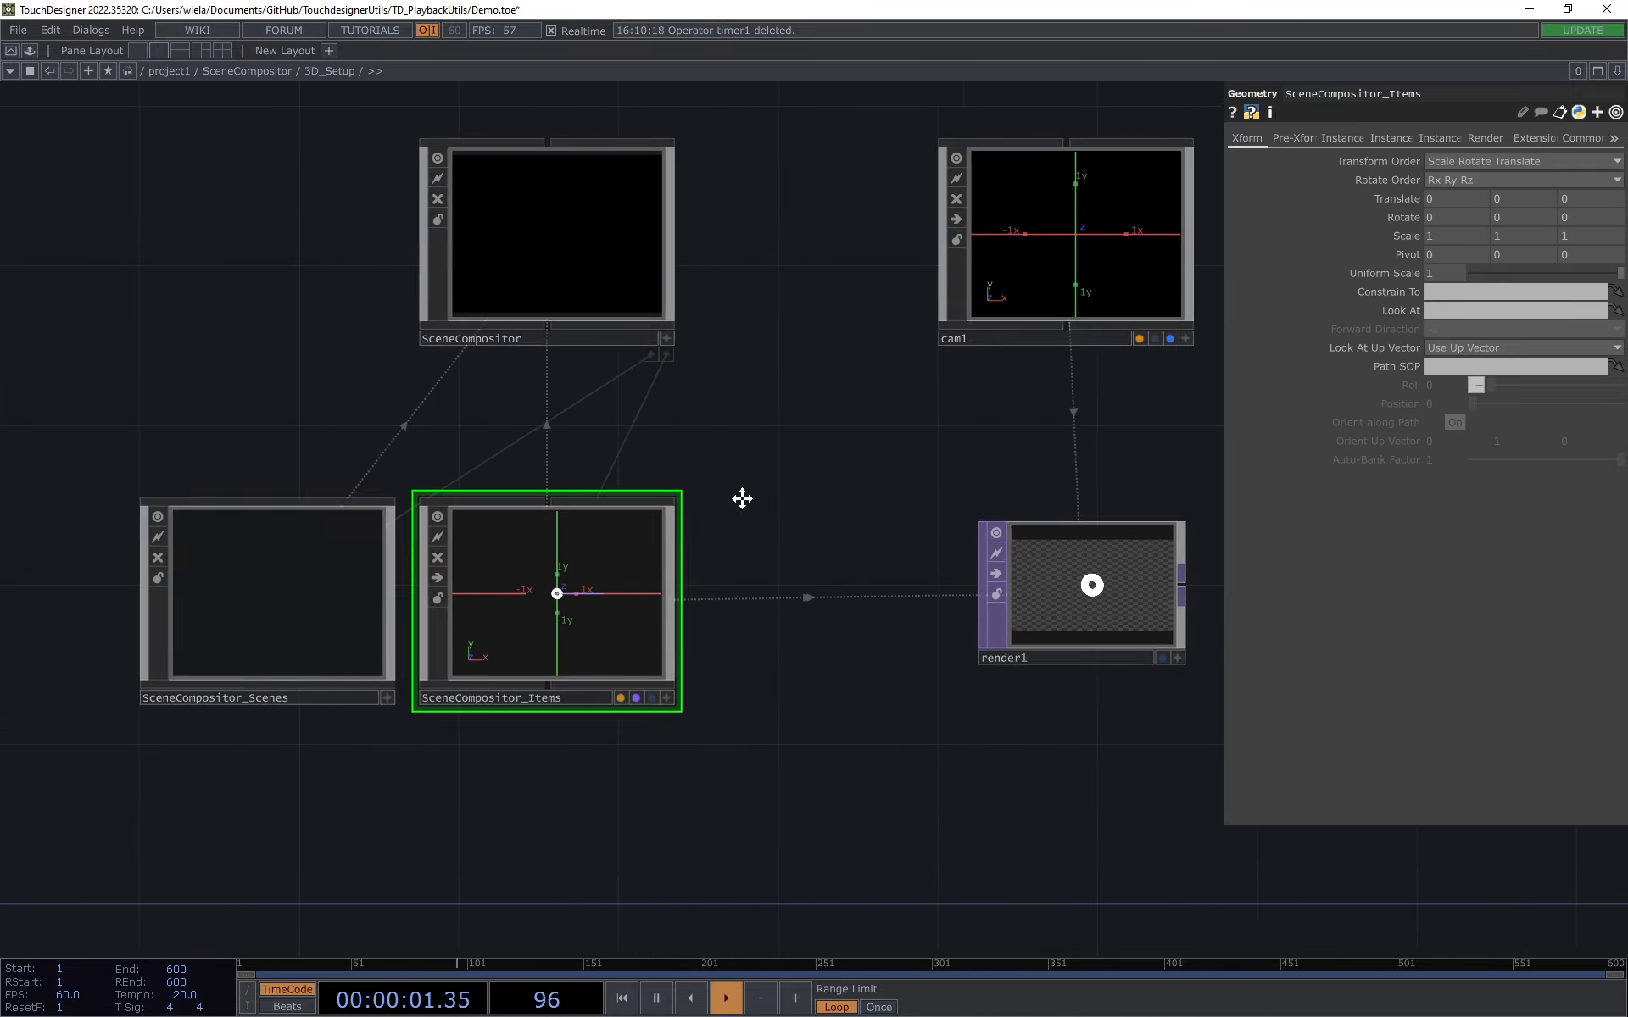
Step: Align cam1 directly above render1 and inspect render1, SceneCompositor_Scenes and SceneCompositor_Items
drag(984, 297, 1024, 373)
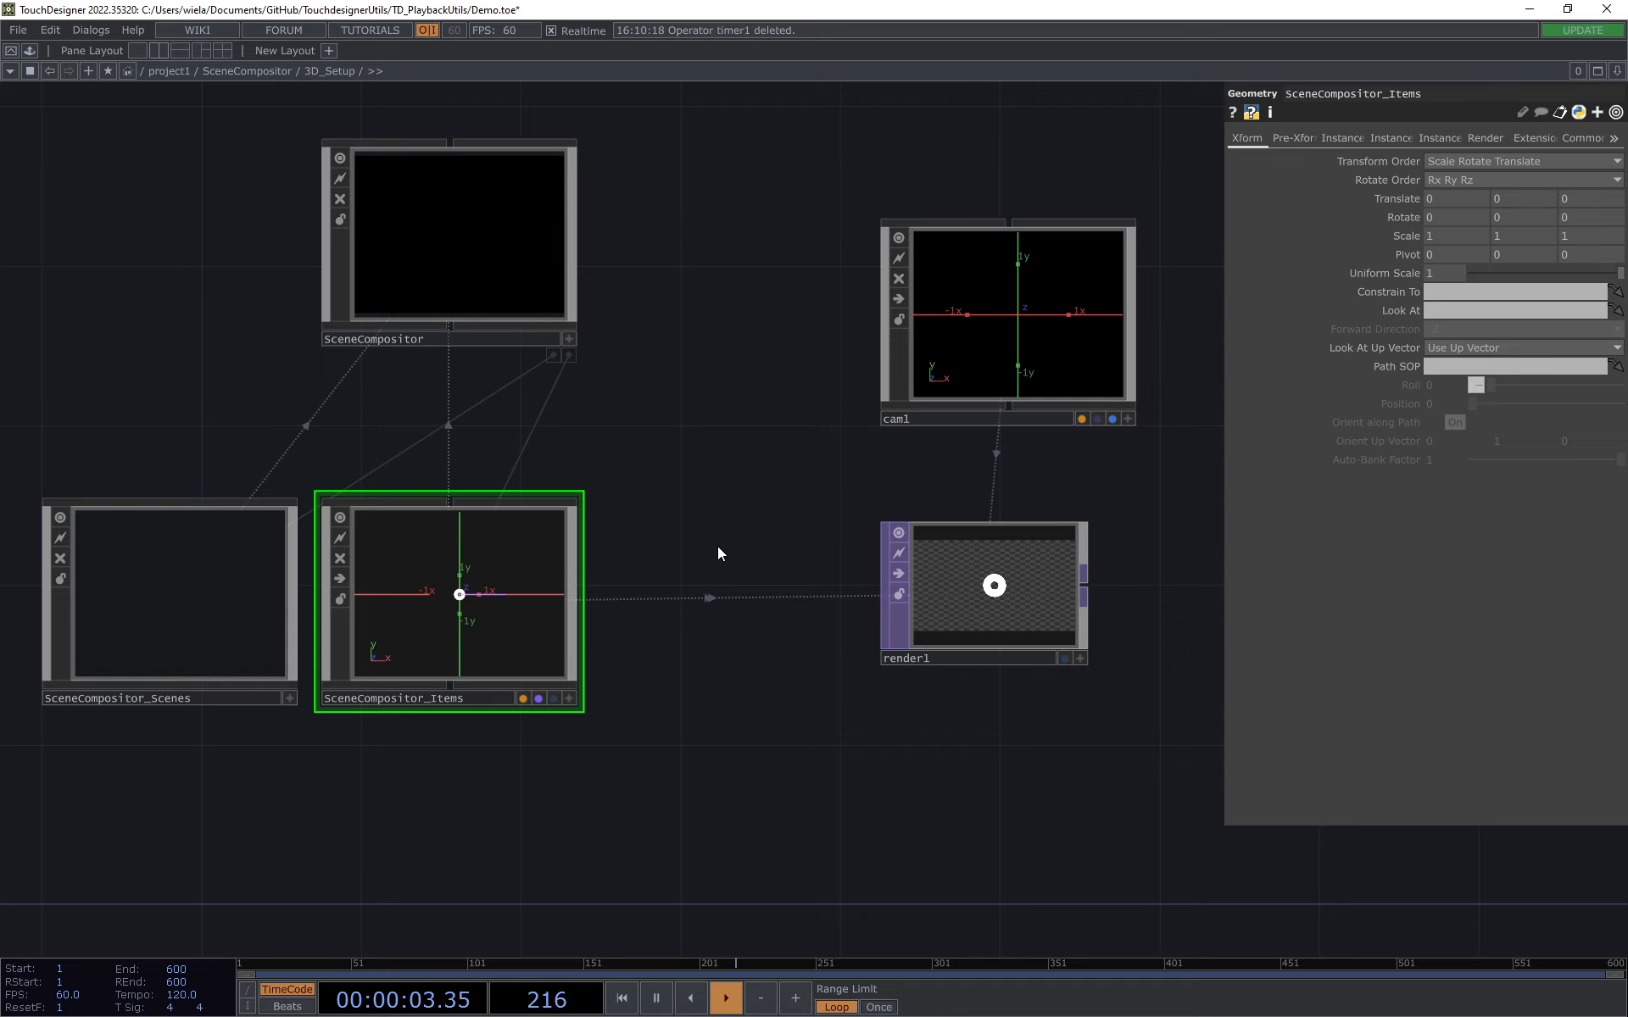
click(923, 607)
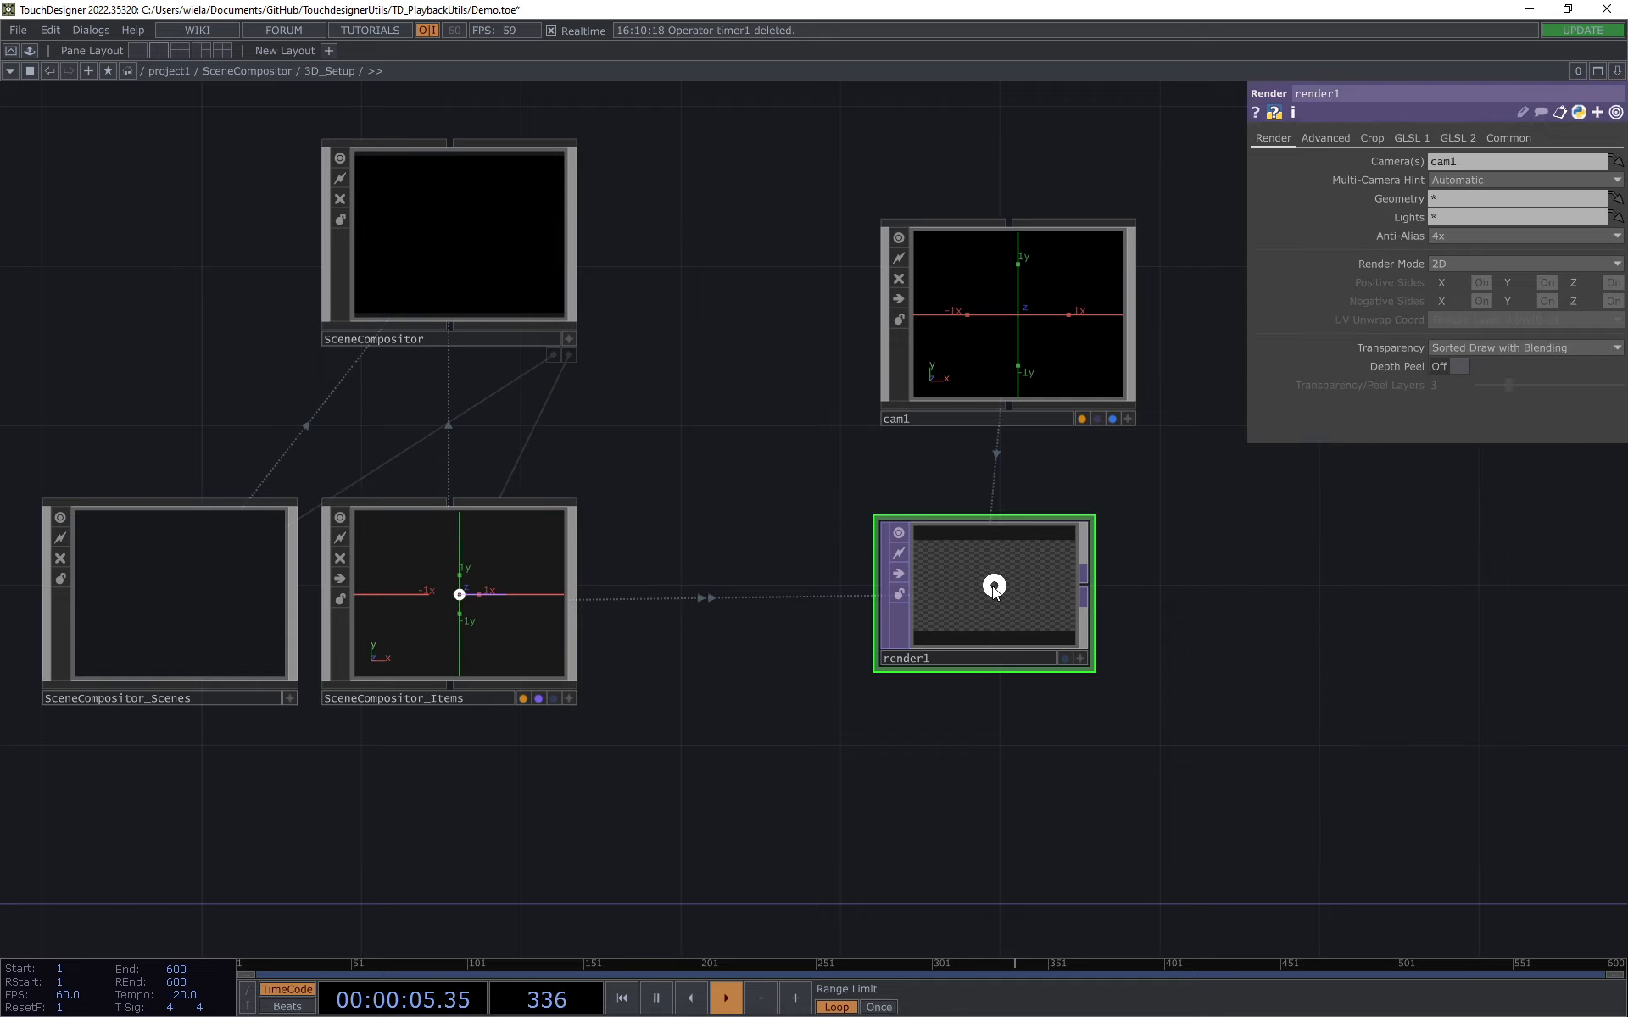
drag(1017, 351, 1023, 278)
drag(727, 472, 862, 423)
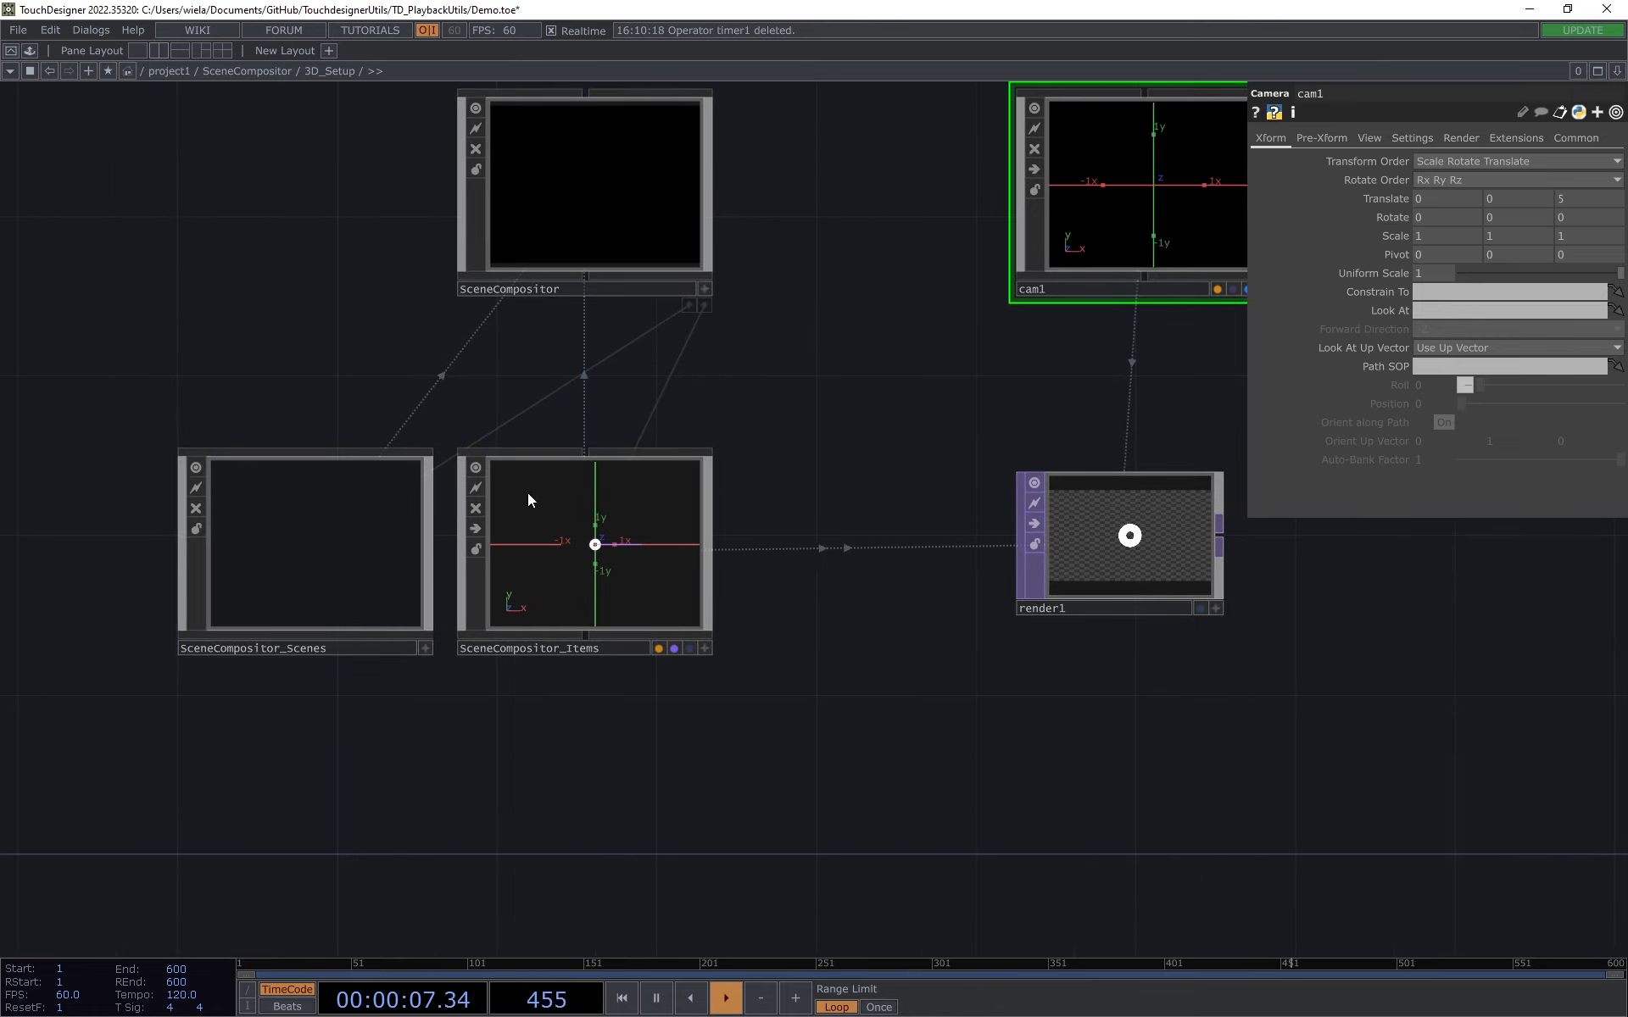
click(327, 563)
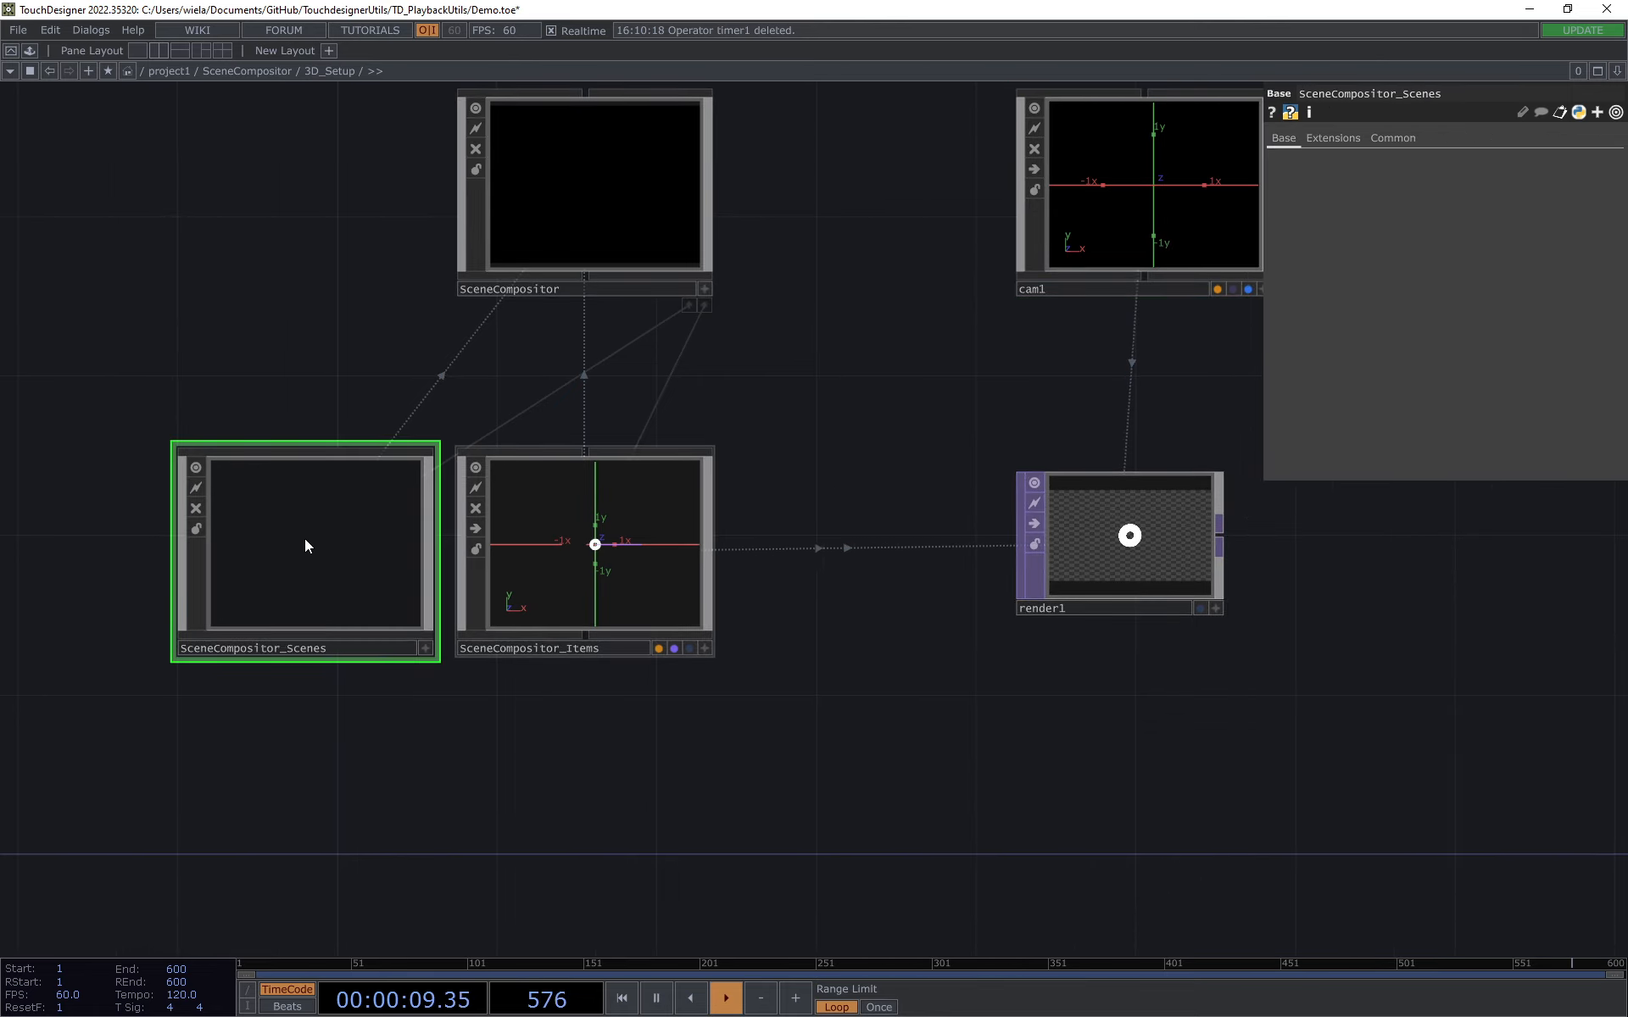
click(569, 586)
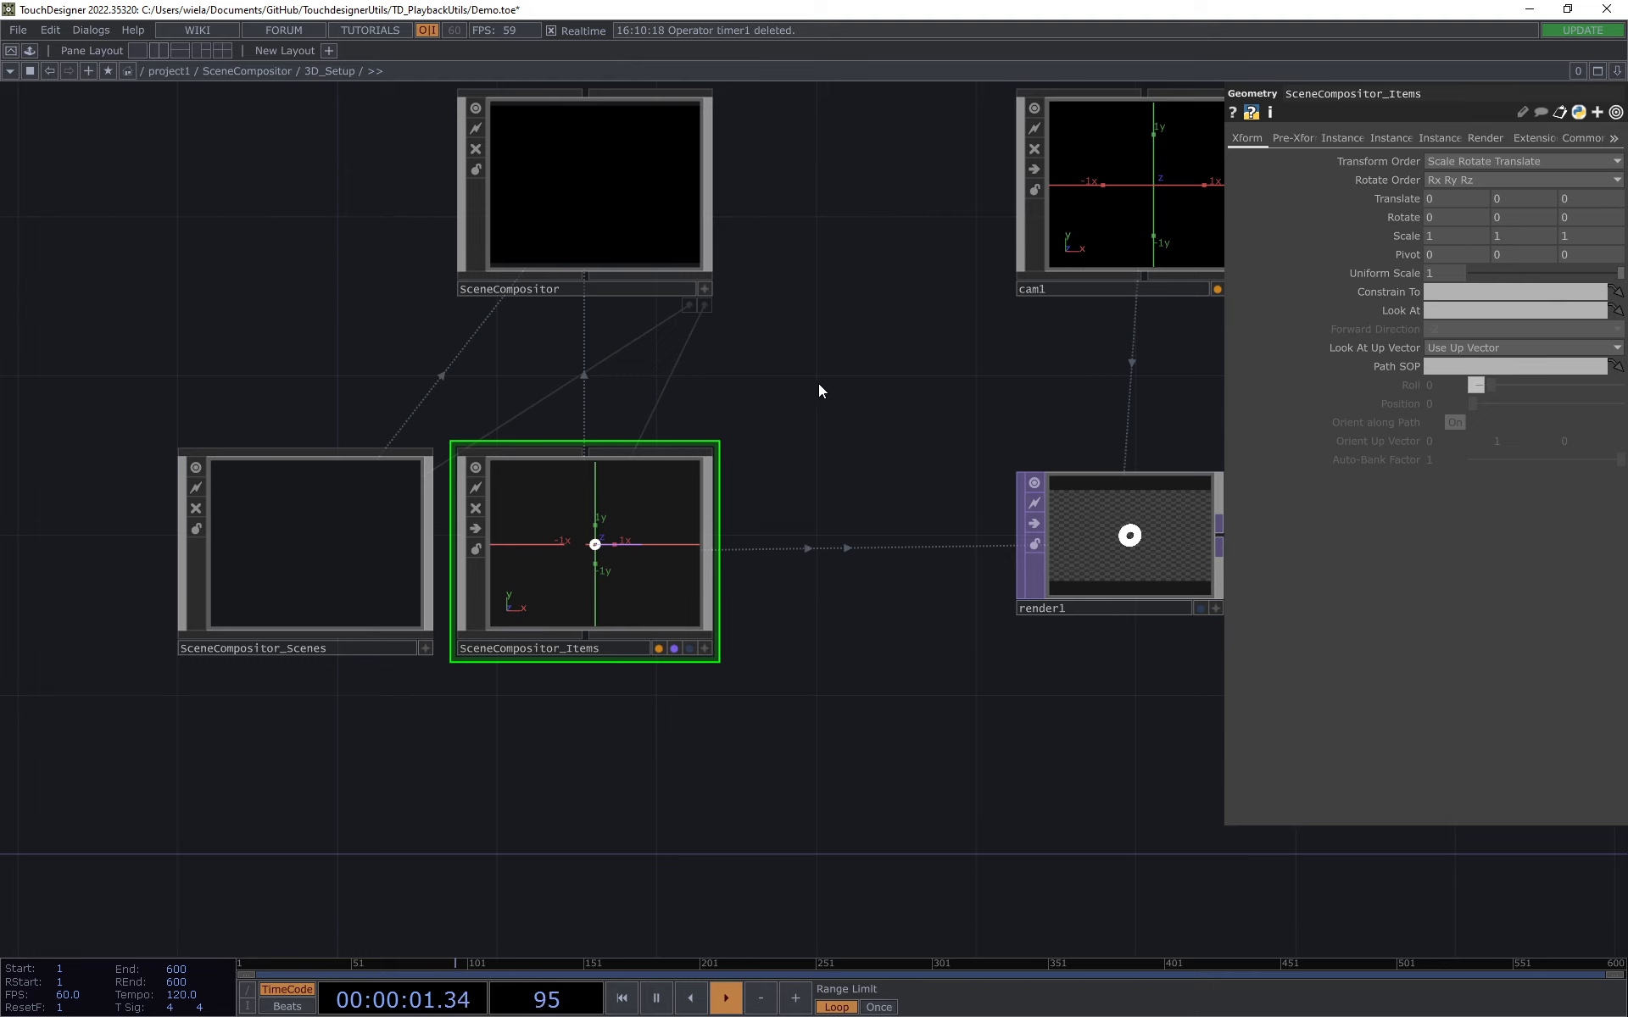
Step: Open SceneCompositor's parameters in a floating window, take the Out scene with a time of 0.75, and move the window aside
drag(817, 383, 697, 418)
click(470, 237)
right_click(469, 237)
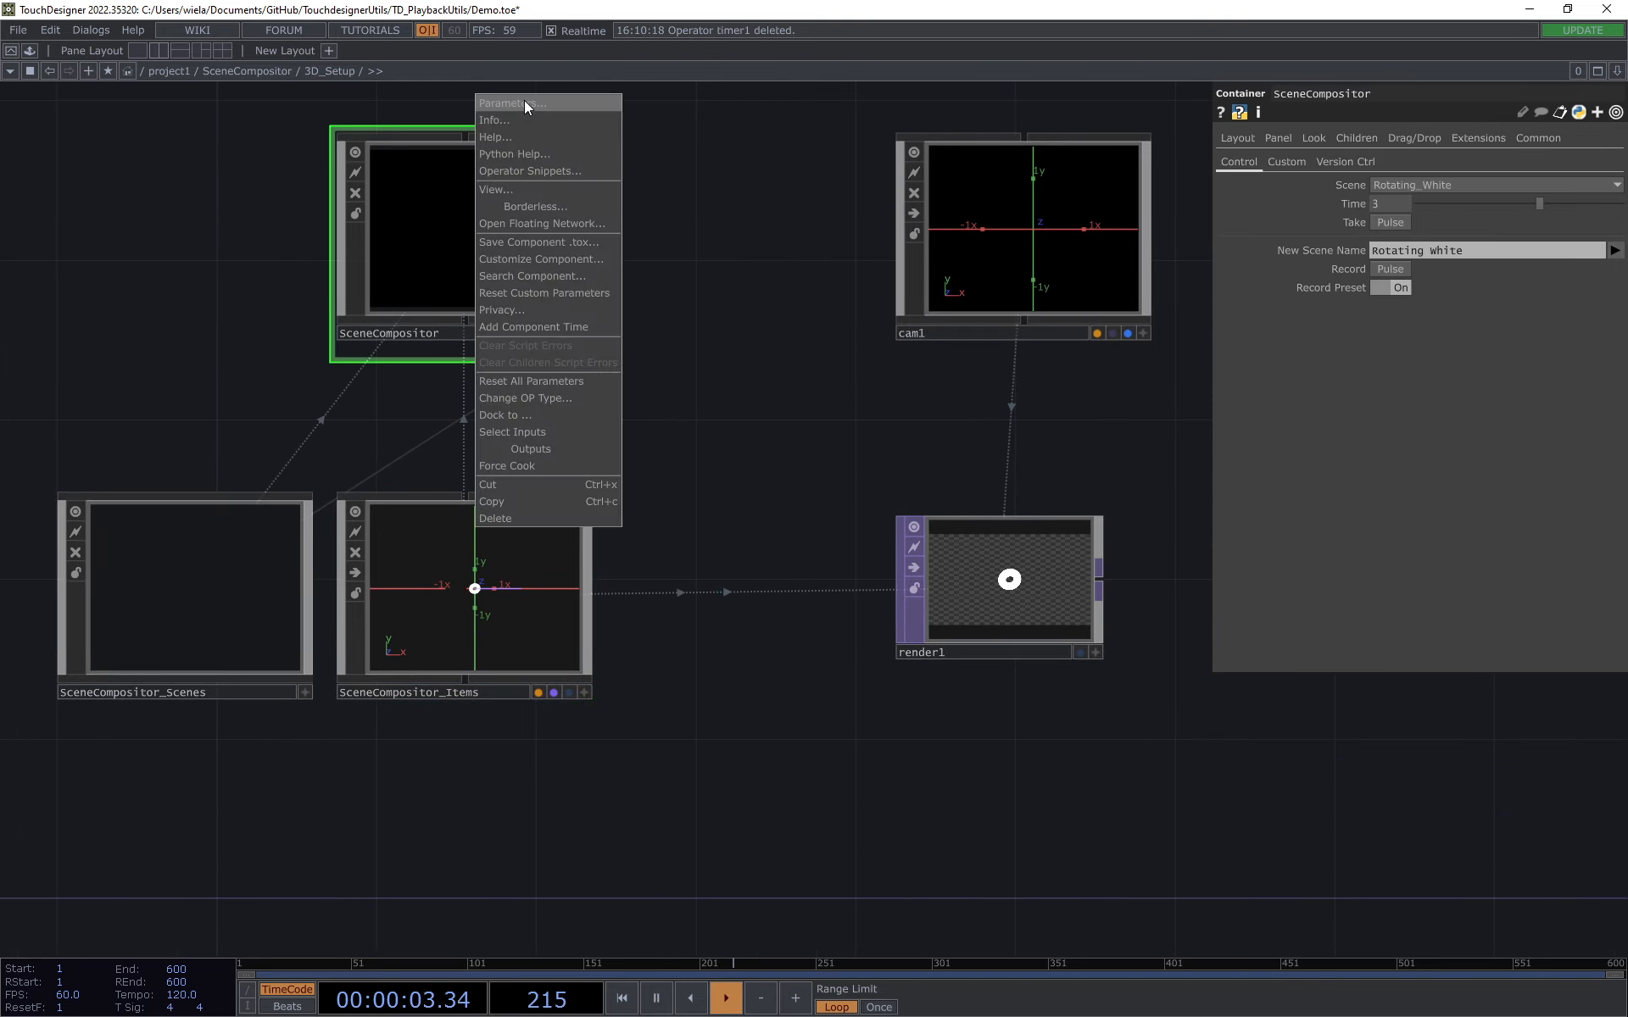
click(522, 100)
click(551, 131)
click(549, 148)
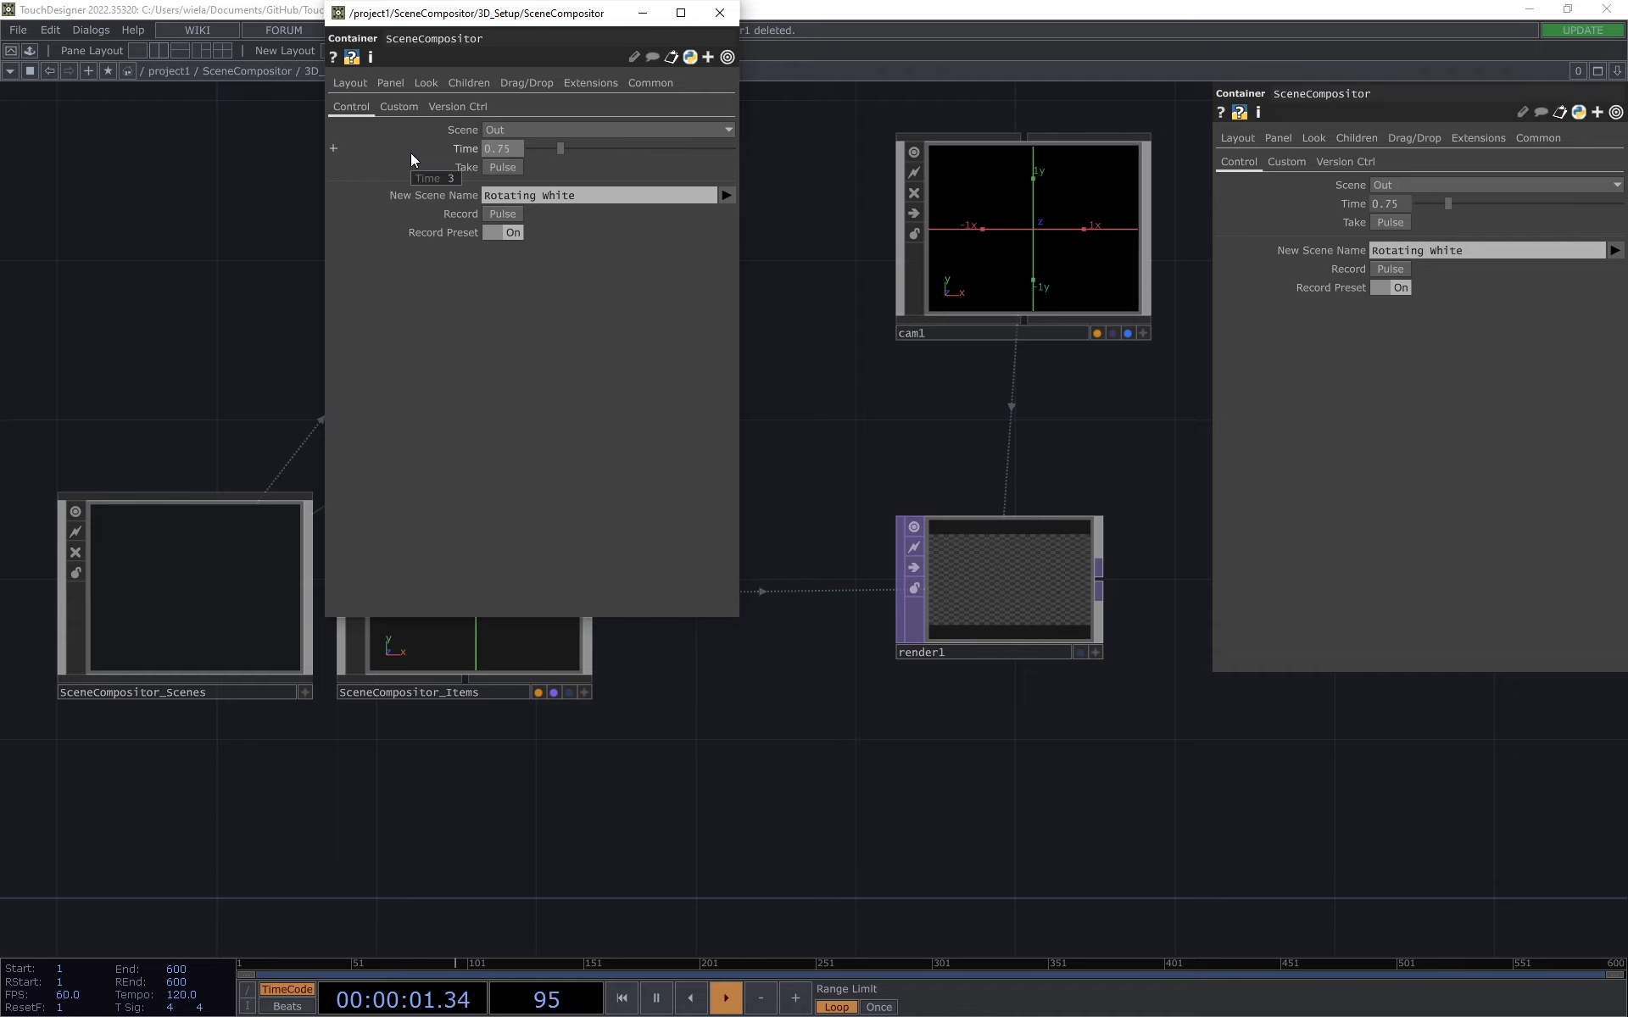
drag(519, 20, 252, 283)
Step: Enter SceneCompositor_Items and inspect the custom parameters of the circleAnimated, cube and torus items
drag(754, 462, 990, 452)
double_click(782, 575)
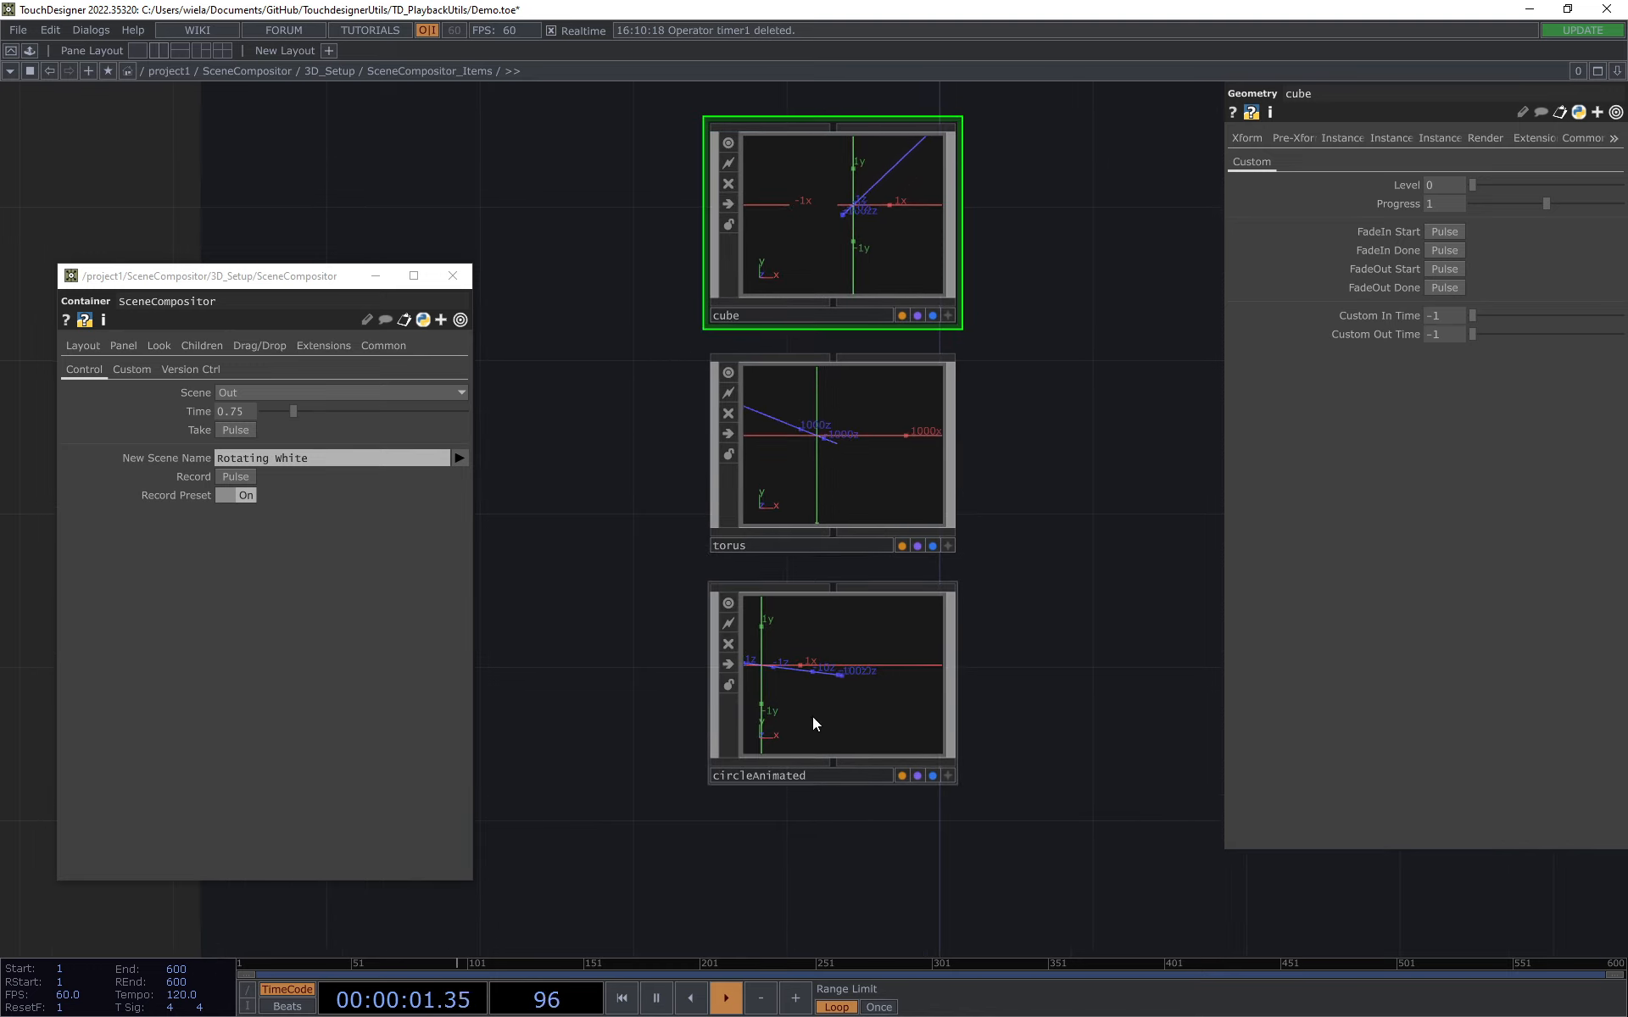
click(915, 678)
drag(1489, 182, 1522, 177)
drag(1164, 334, 1112, 436)
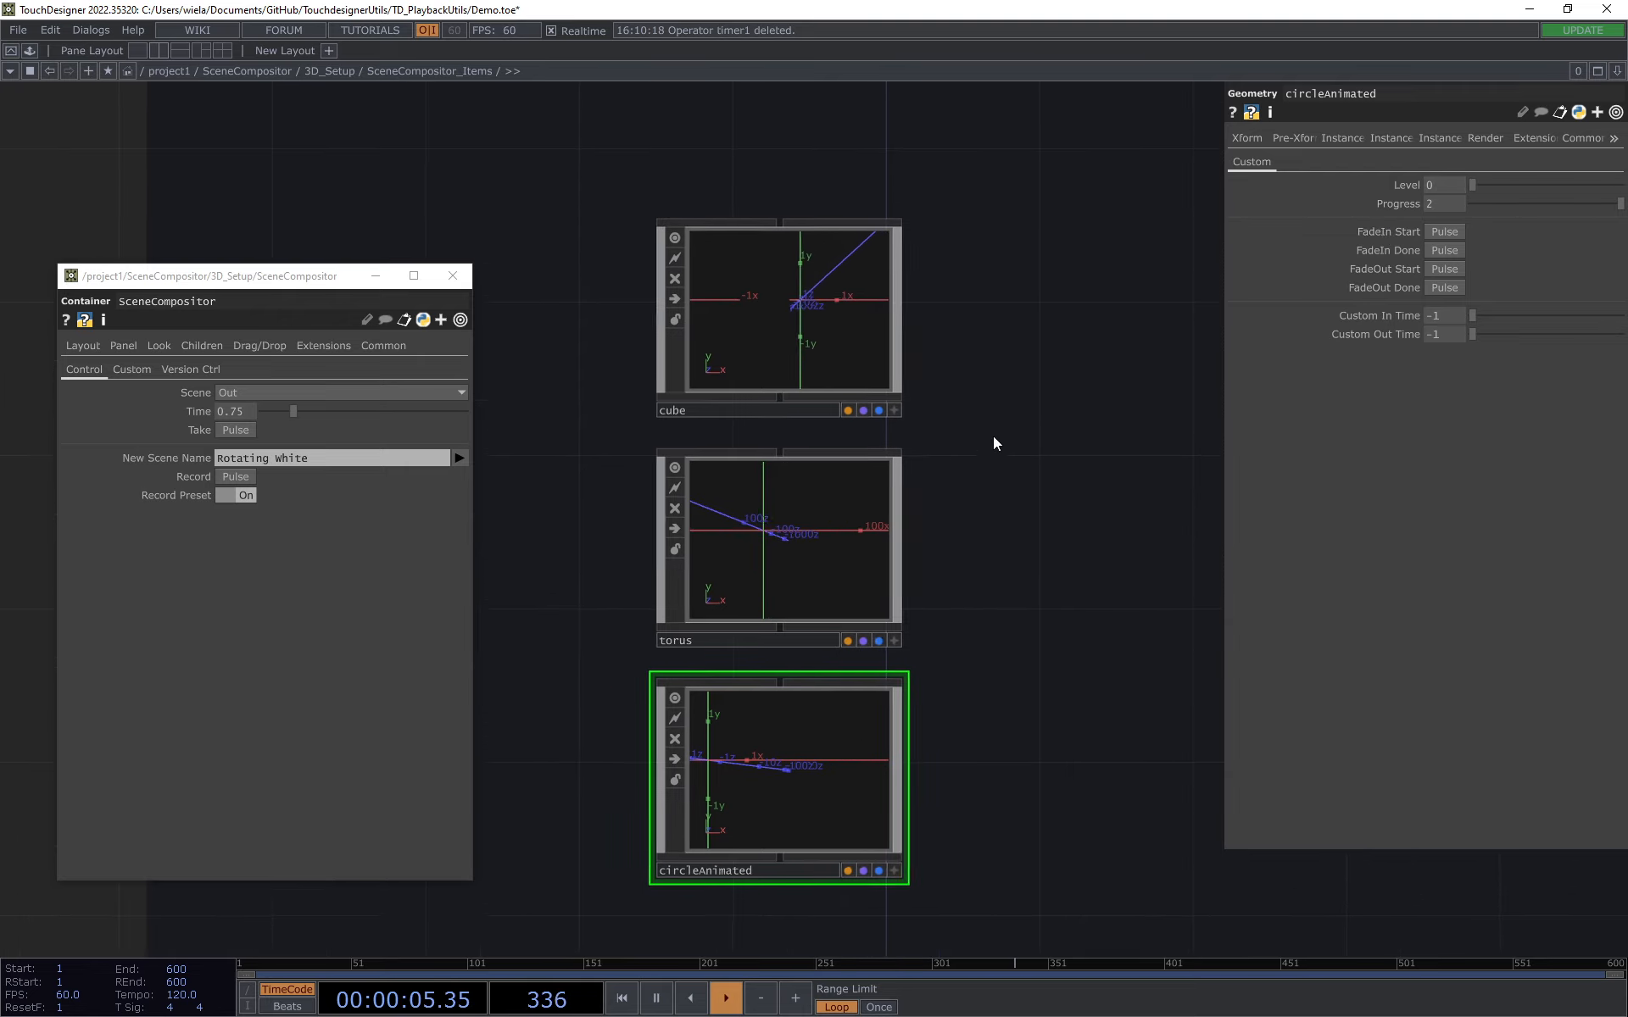
click(861, 373)
click(818, 560)
click(761, 774)
drag(1054, 537, 1056, 606)
click(831, 359)
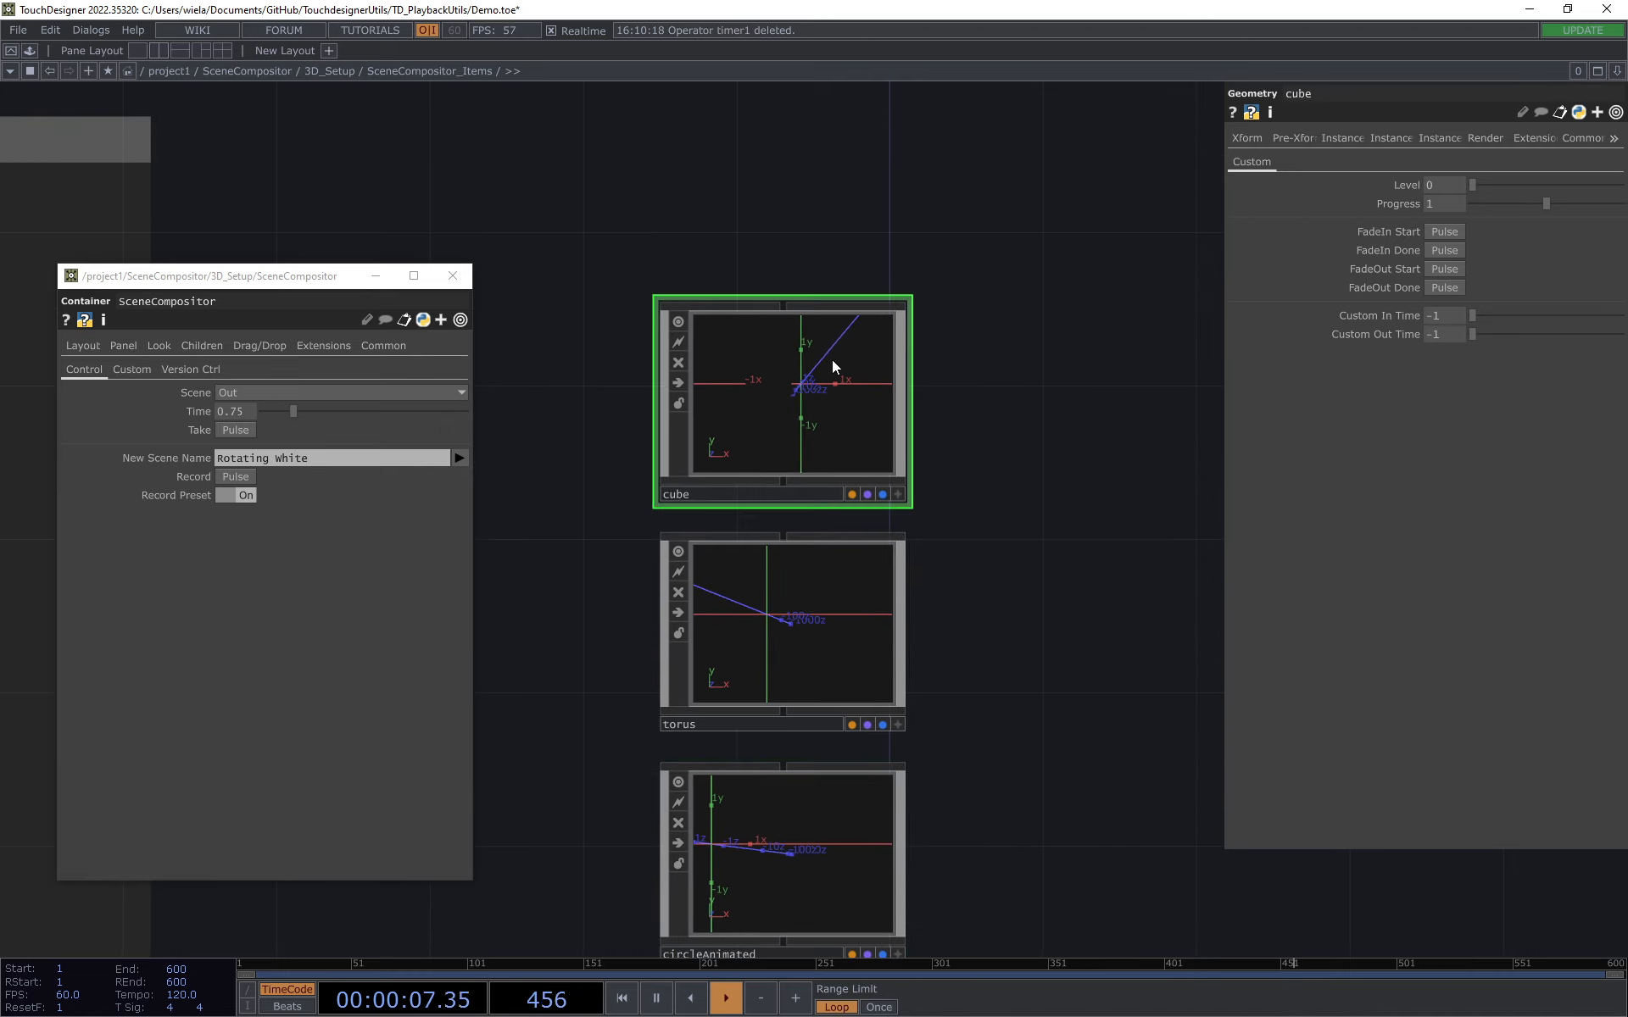
Step: Enter the cube component and inspect constant2's alpha expression and its blending settings
key(i)
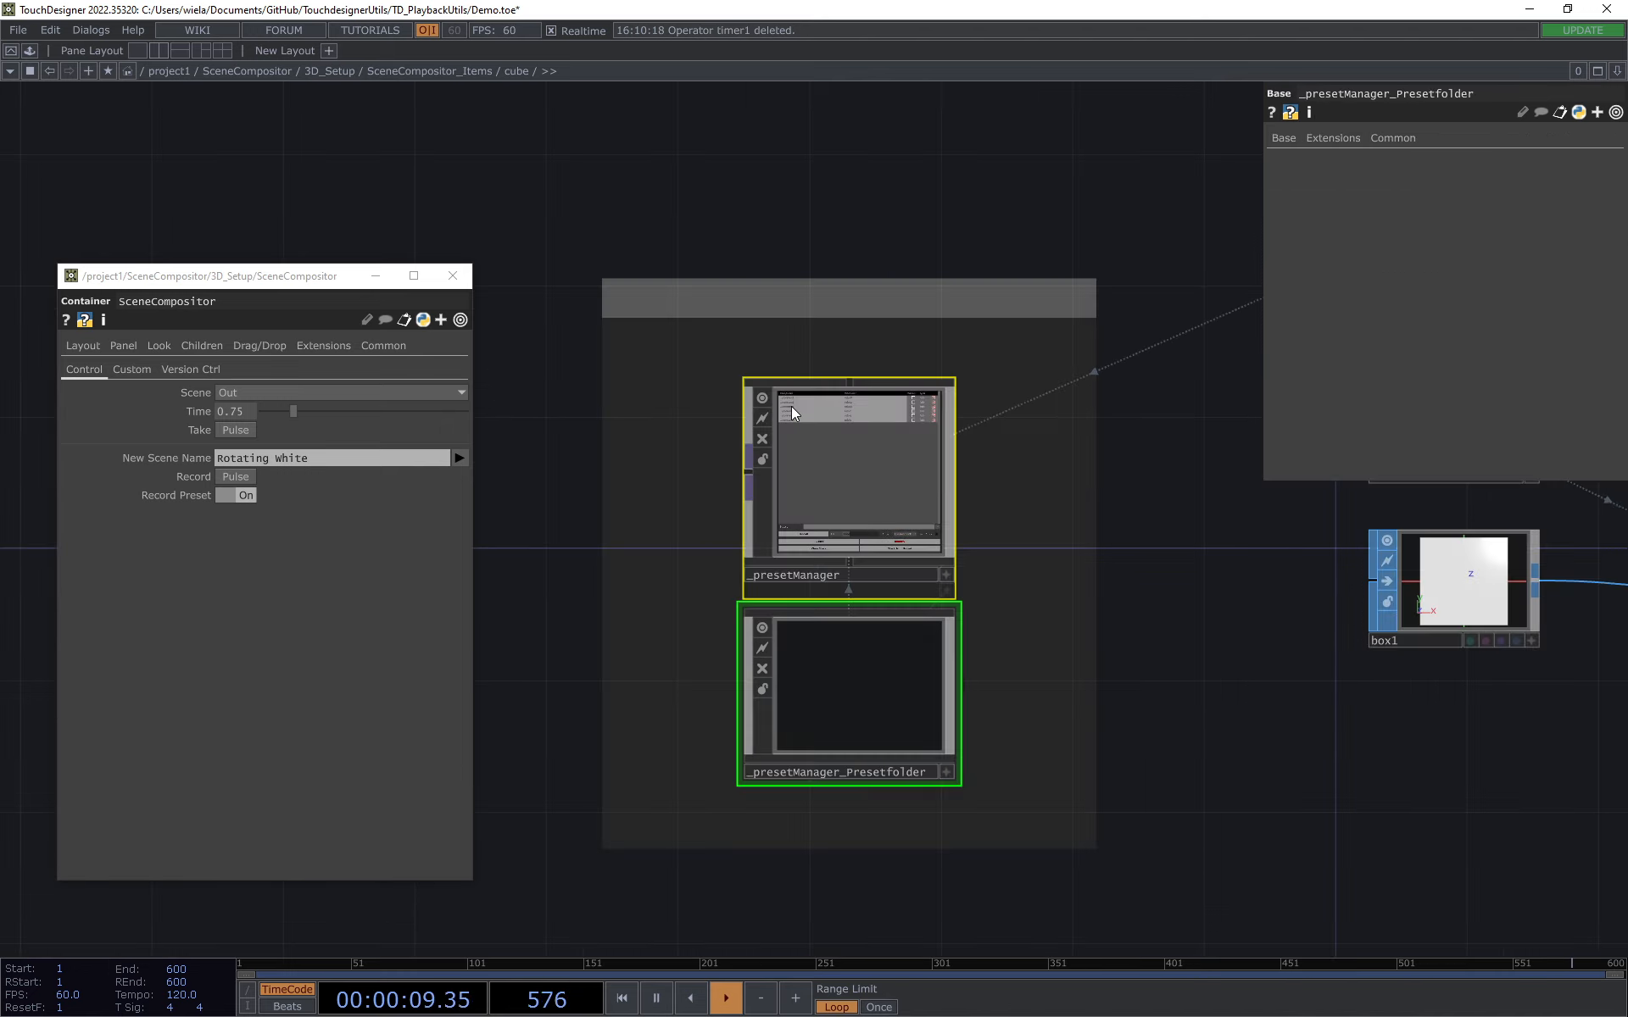
drag(1107, 719, 424, 655)
drag(917, 638, 907, 717)
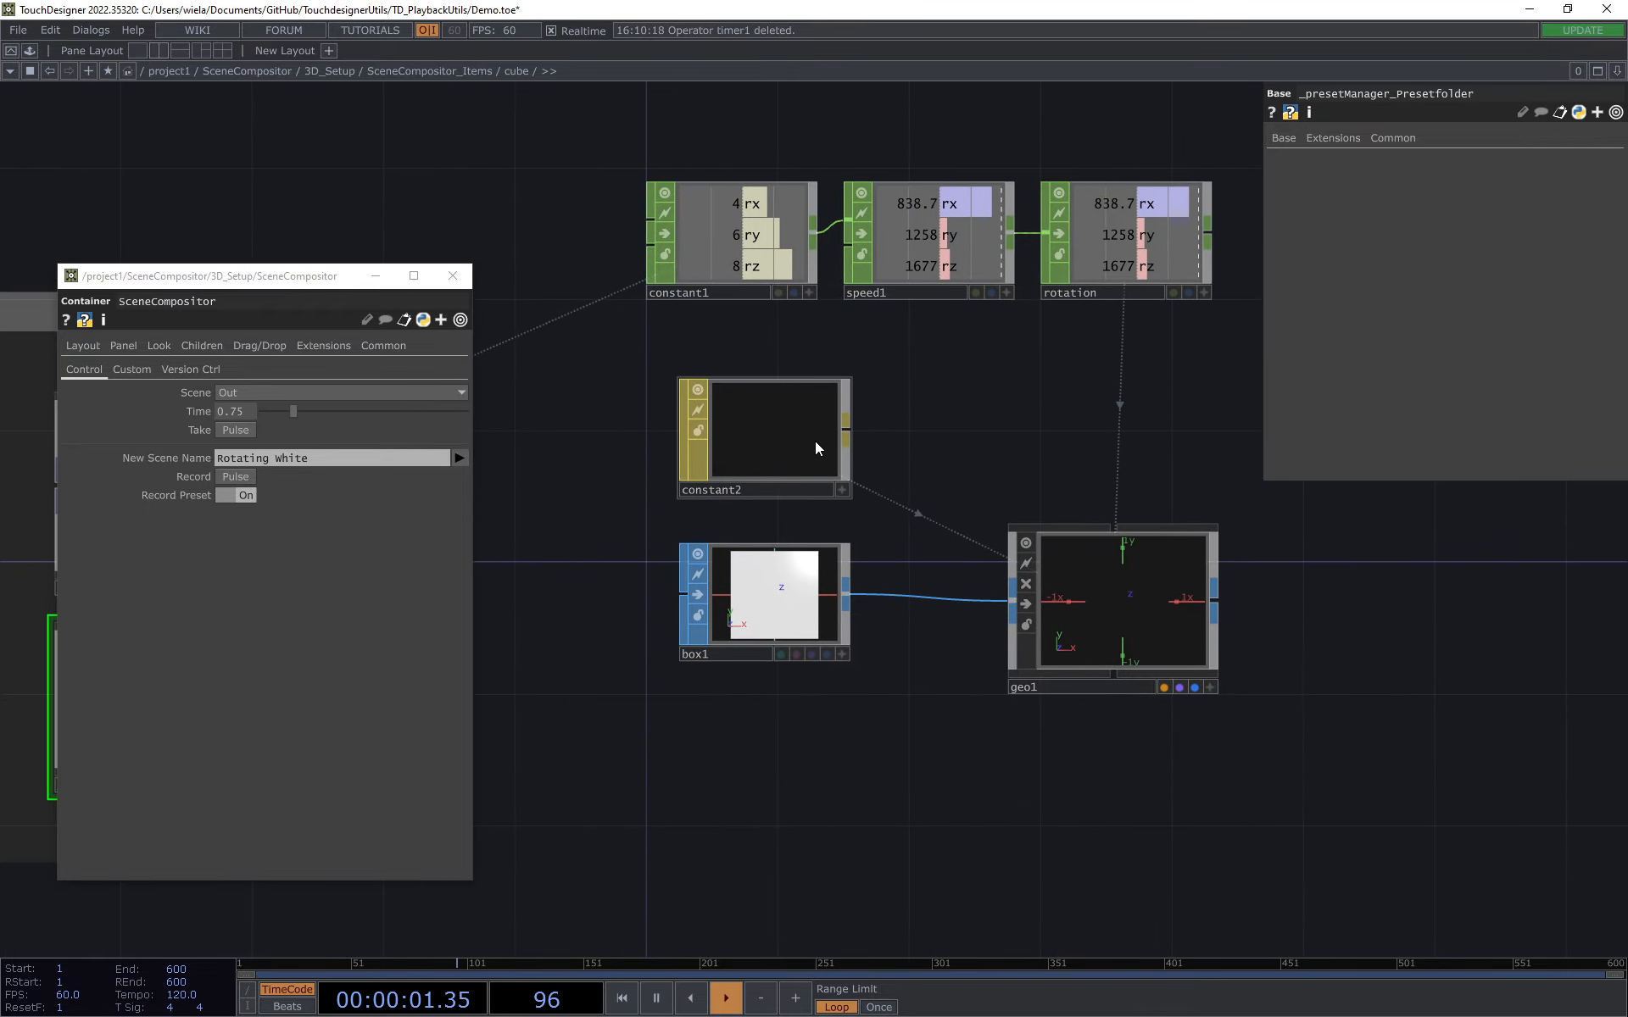
click(770, 434)
drag(965, 402, 946, 467)
scroll(738, 439, up, 3)
scroll(950, 468, down, 3)
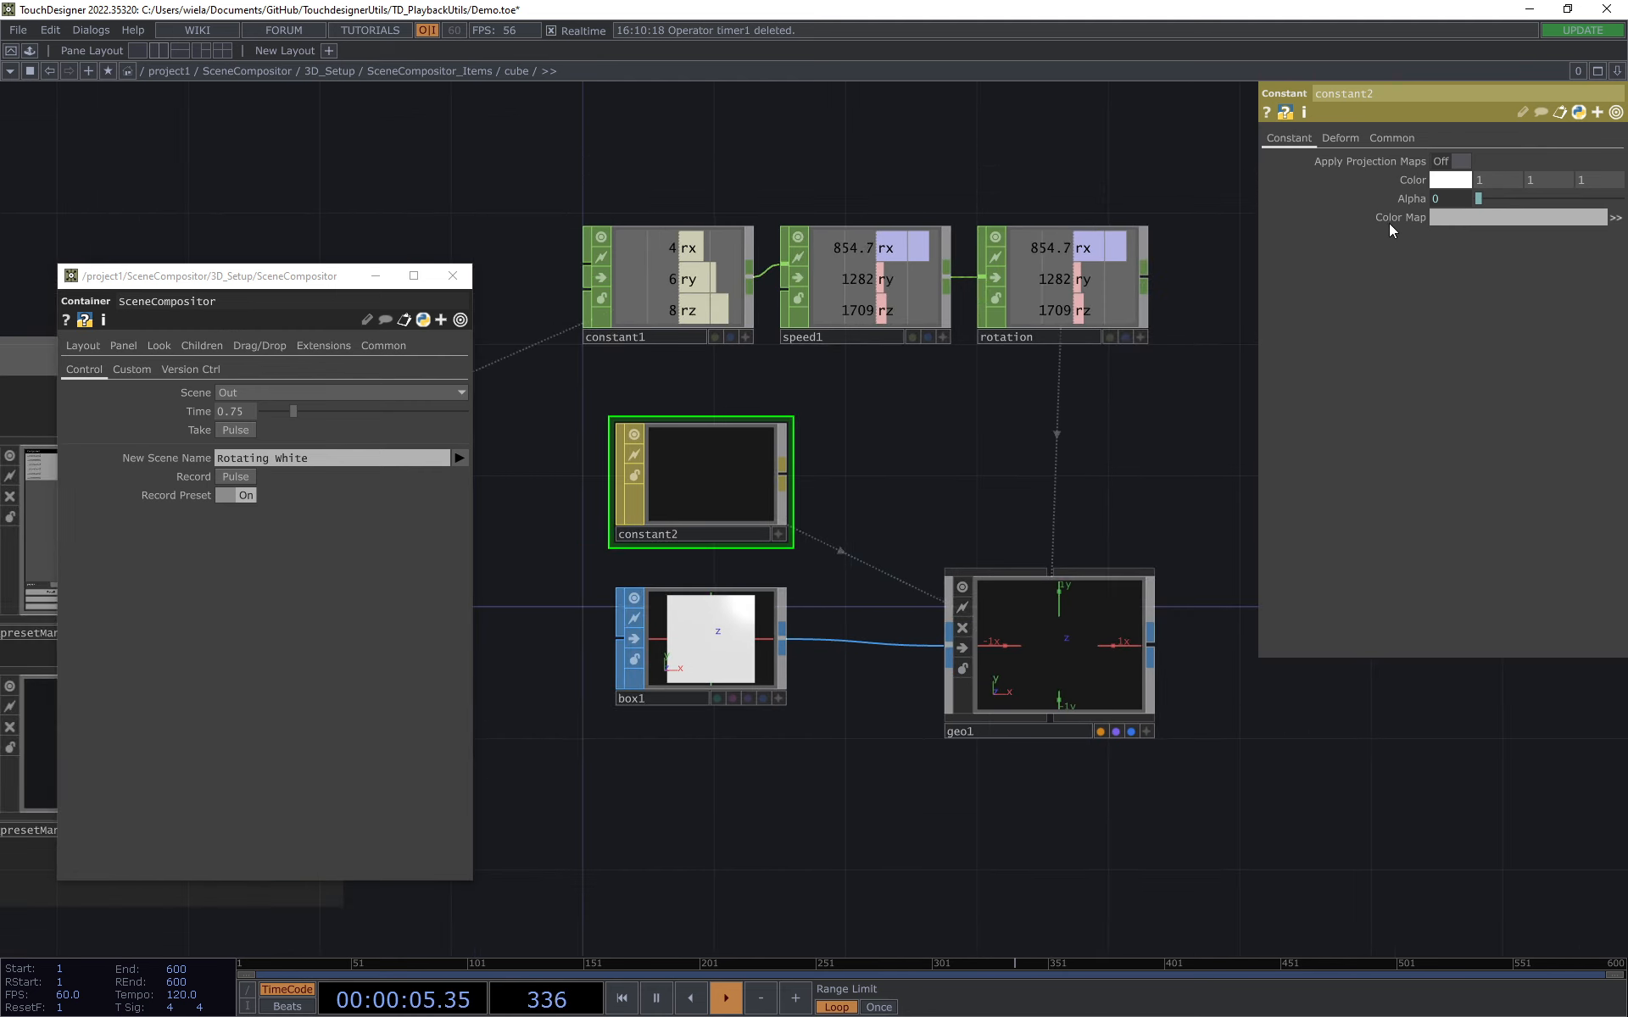
click(1395, 199)
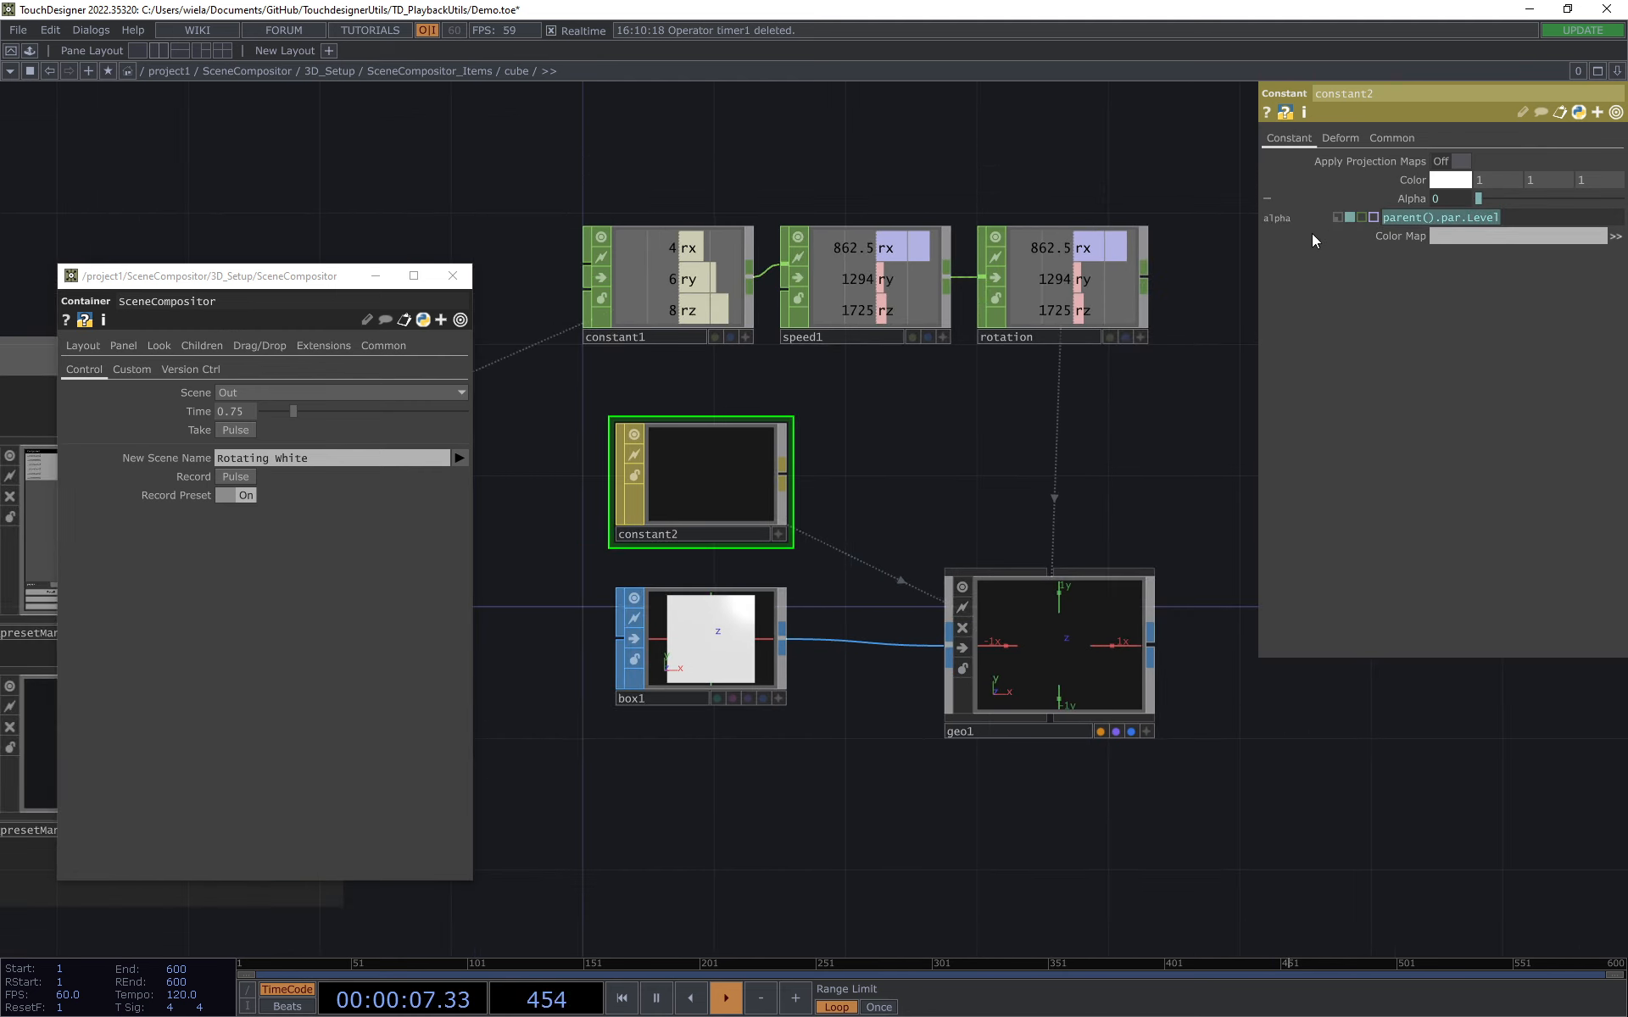
click(1392, 135)
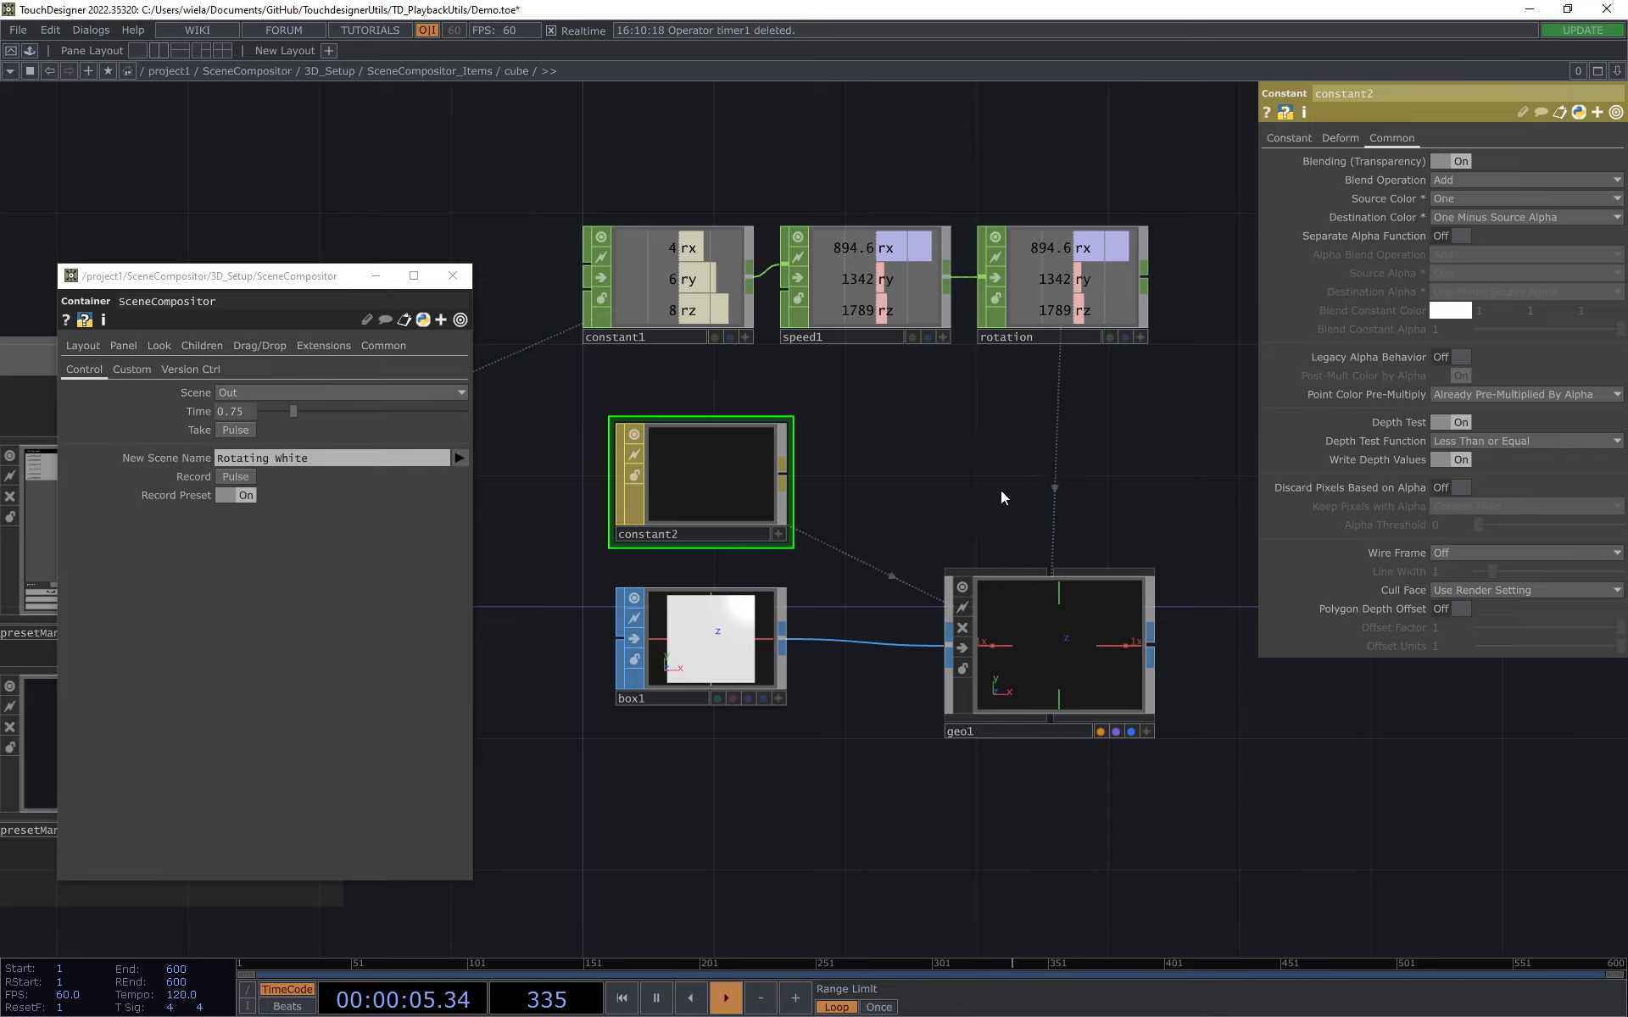
mouse_move(975, 495)
mouse_down()
mouse_move(999, 468)
mouse_move(979, 480)
mouse_up()
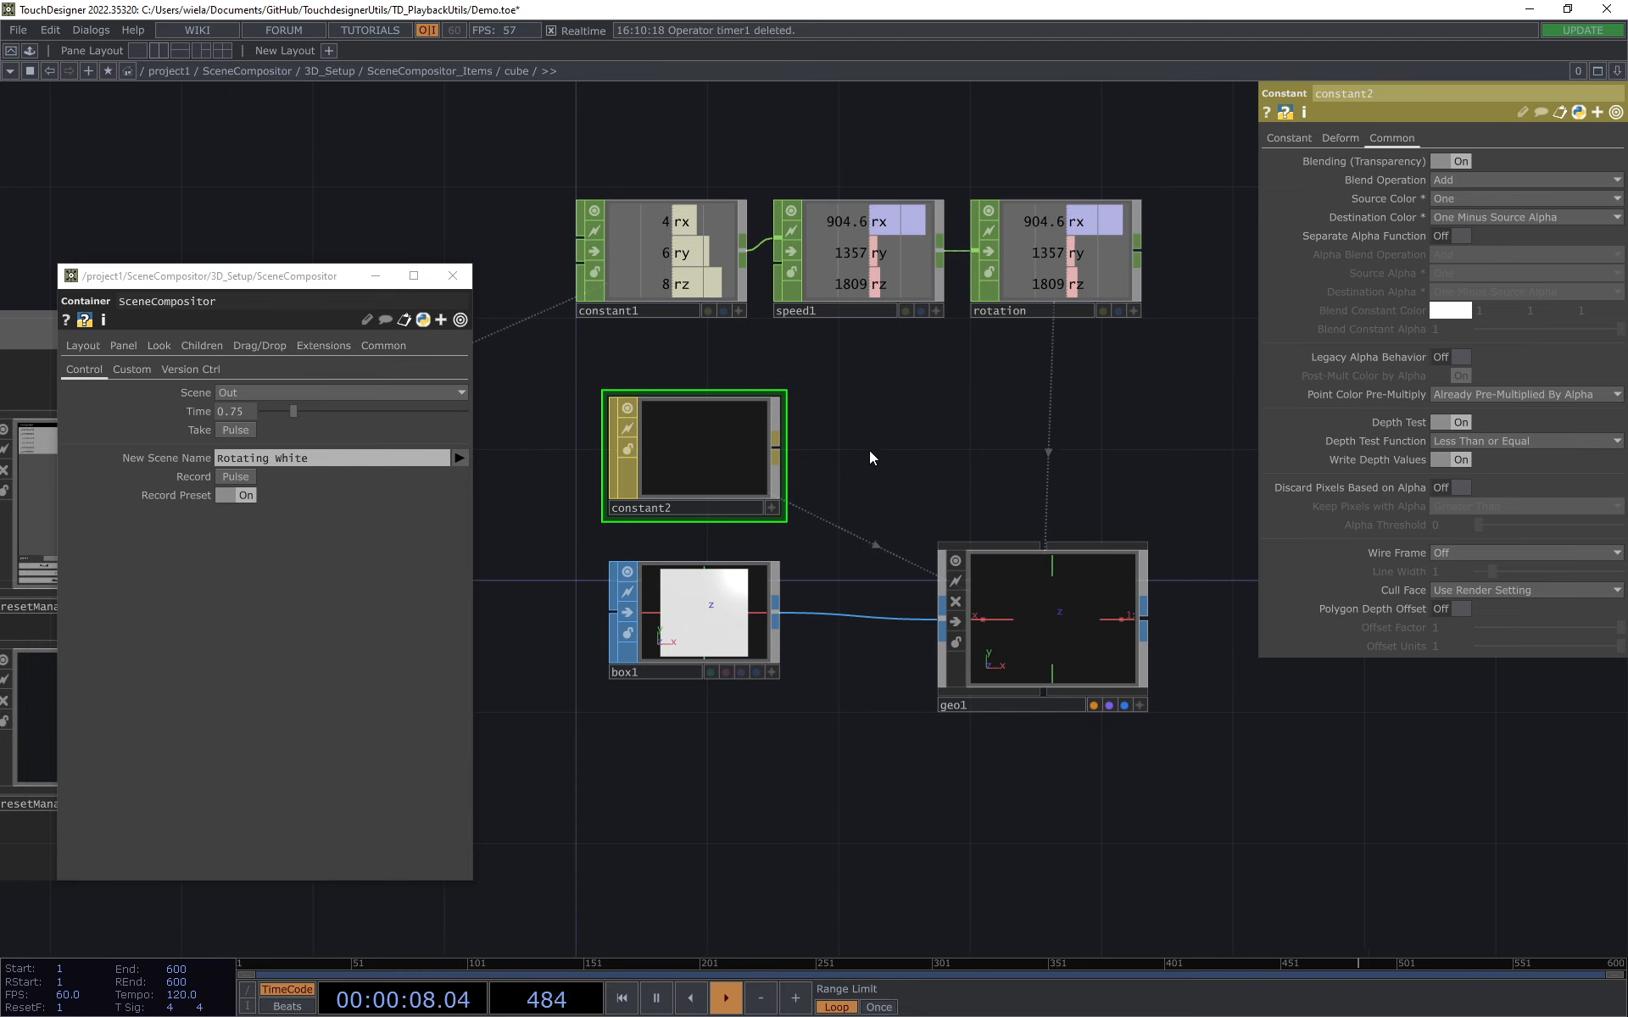
Step: Test the cube's Level in a floating parameter window by raising it to 1 and returning it to 0, then close the window
right_click(533, 76)
click(551, 20)
drag(547, 19, 656, 277)
drag(749, 399, 952, 407)
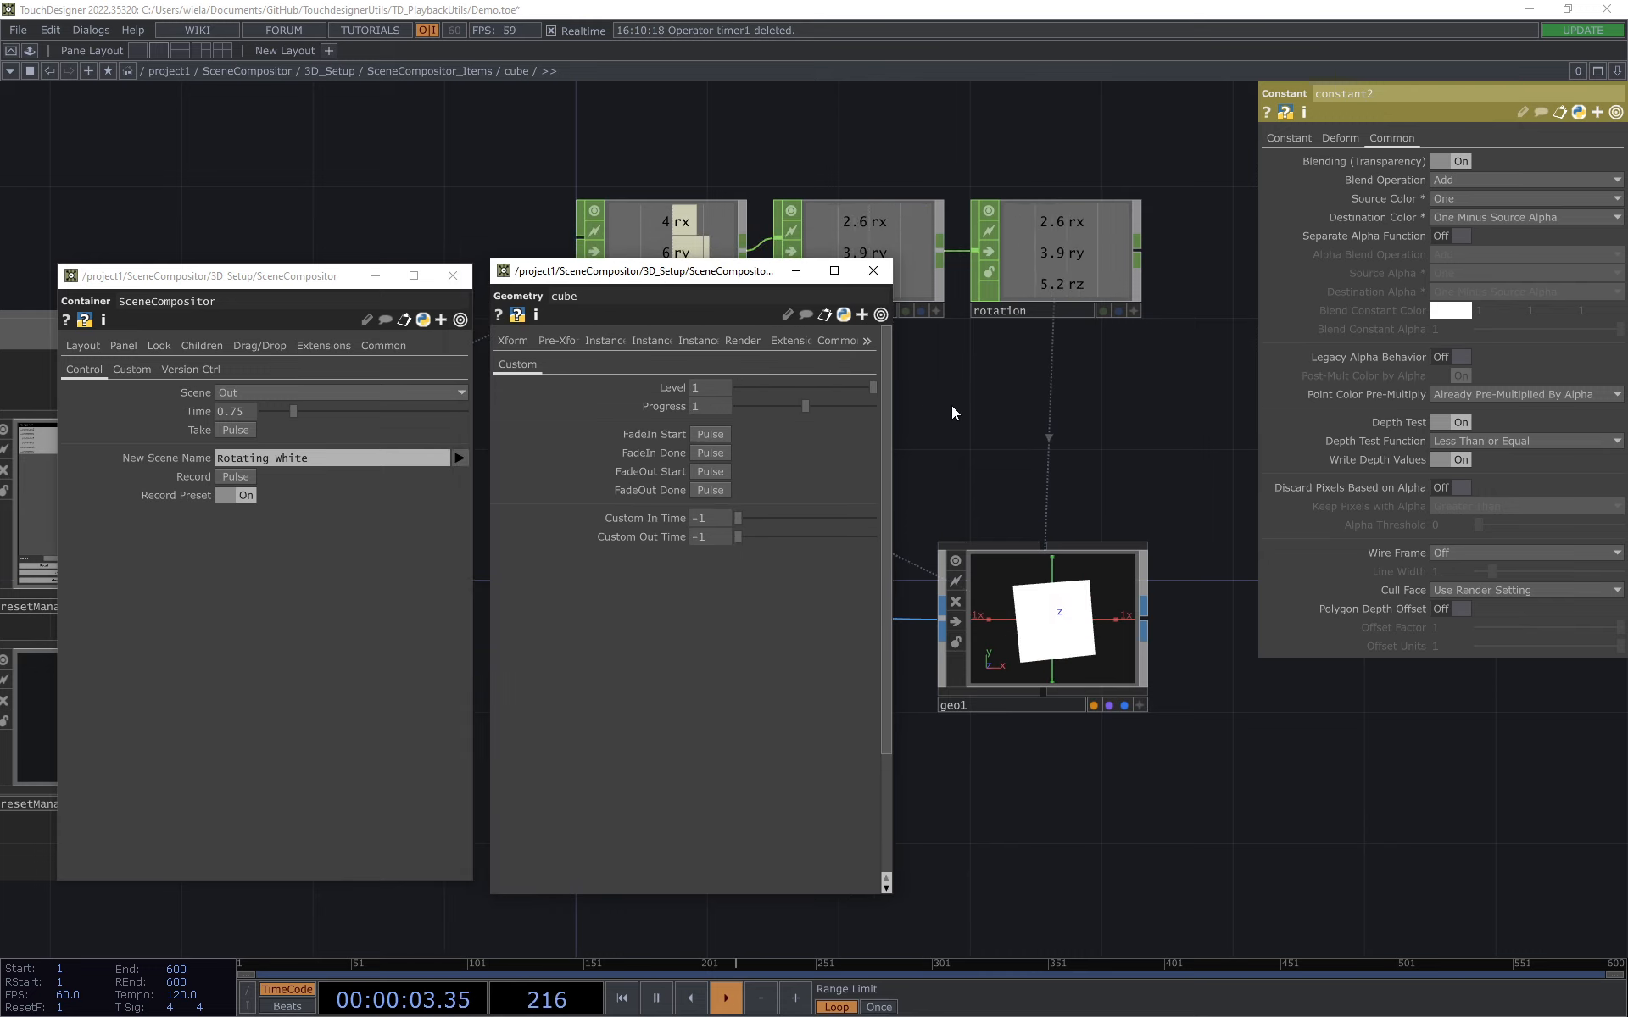
drag(1083, 482, 1181, 495)
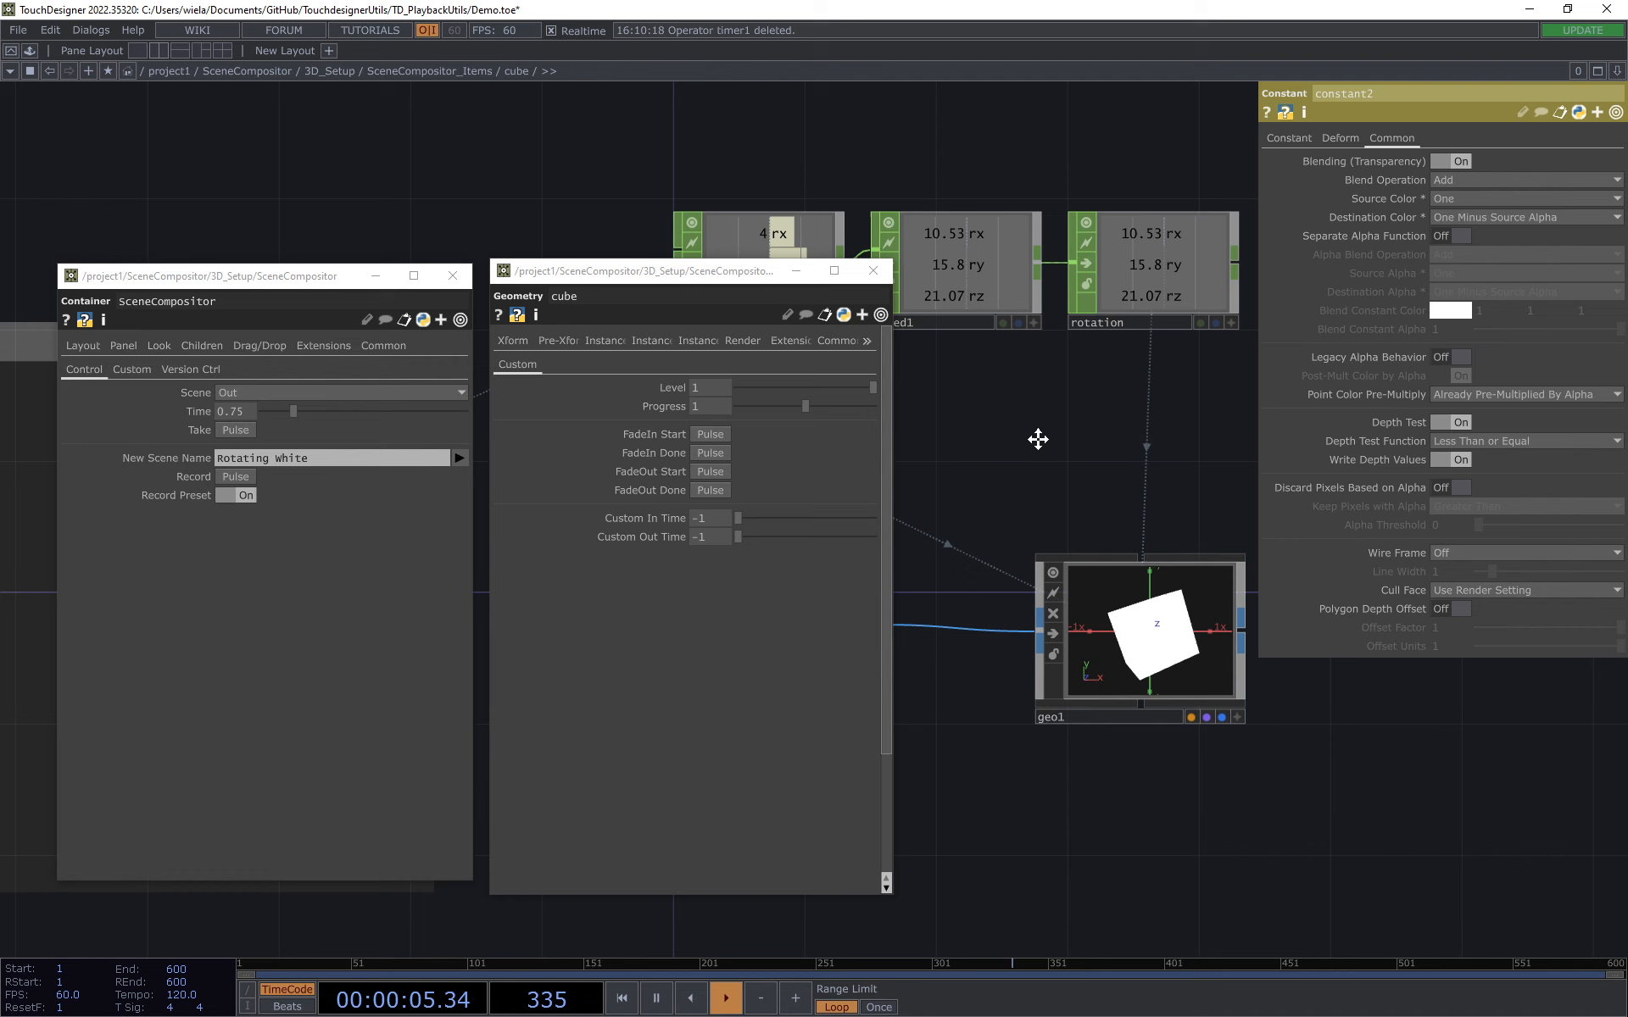
drag(1037, 439, 980, 381)
scroll(1094, 573, up, 3)
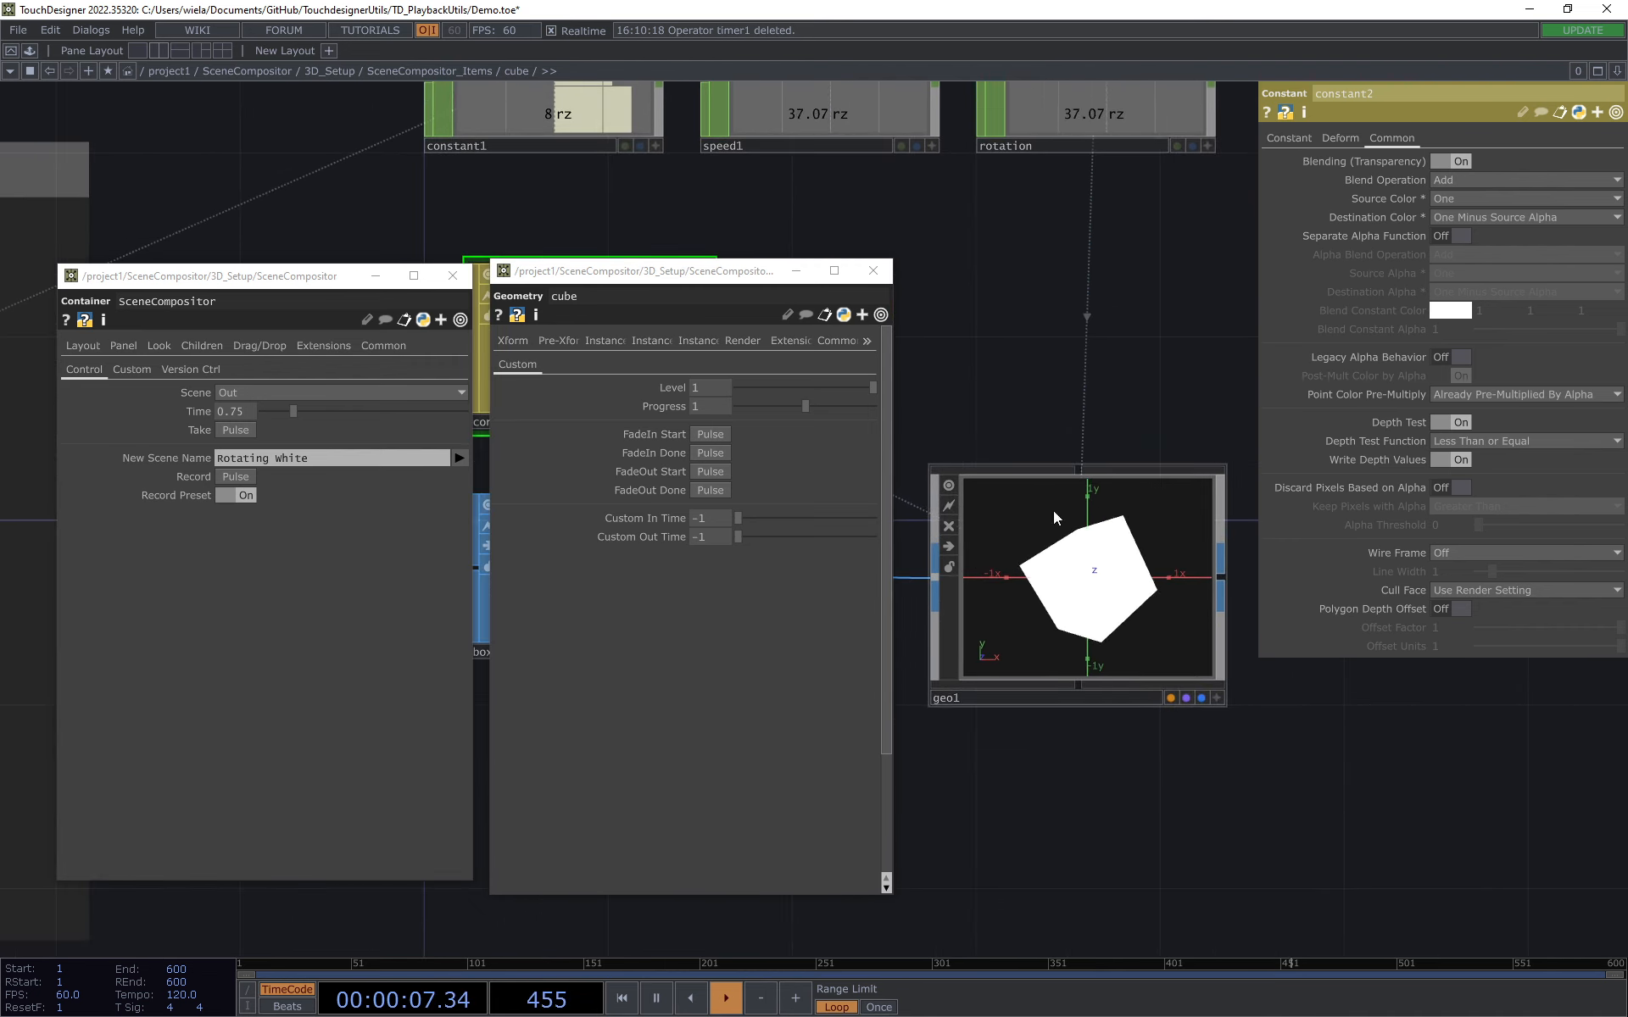
drag(874, 390, 681, 401)
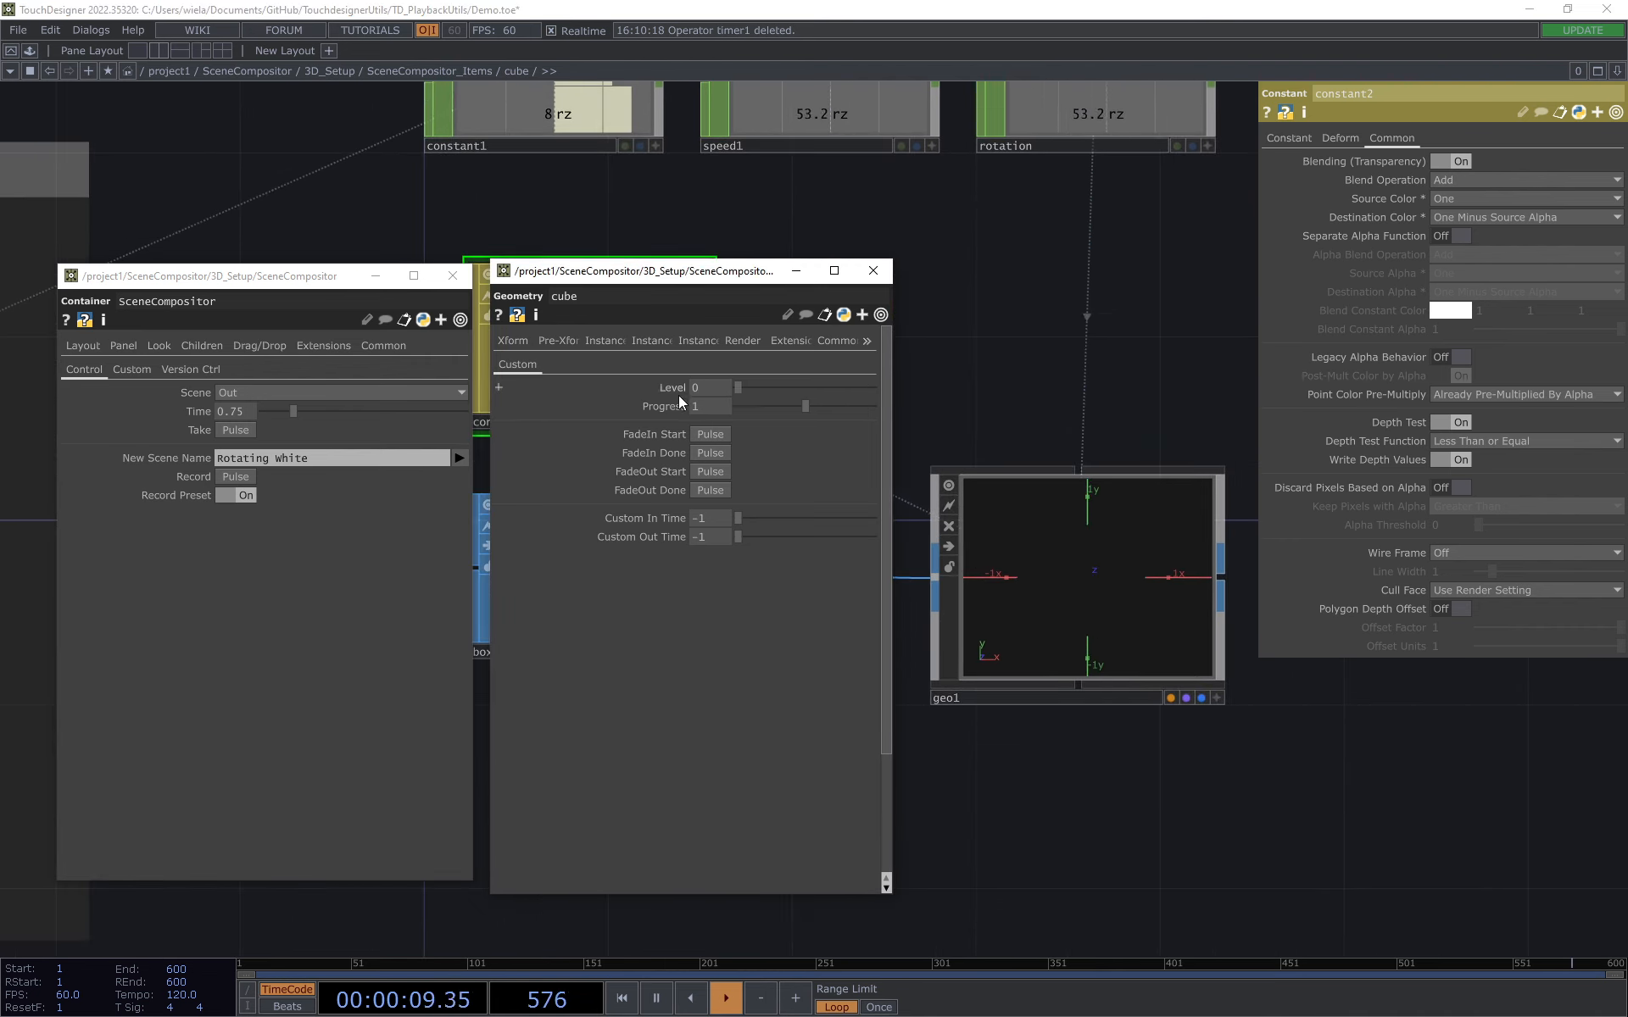
click(873, 270)
Step: Look over the preset manager and the material network inside cube, and review constant2's alpha expression again
scroll(1090, 319, down, 5)
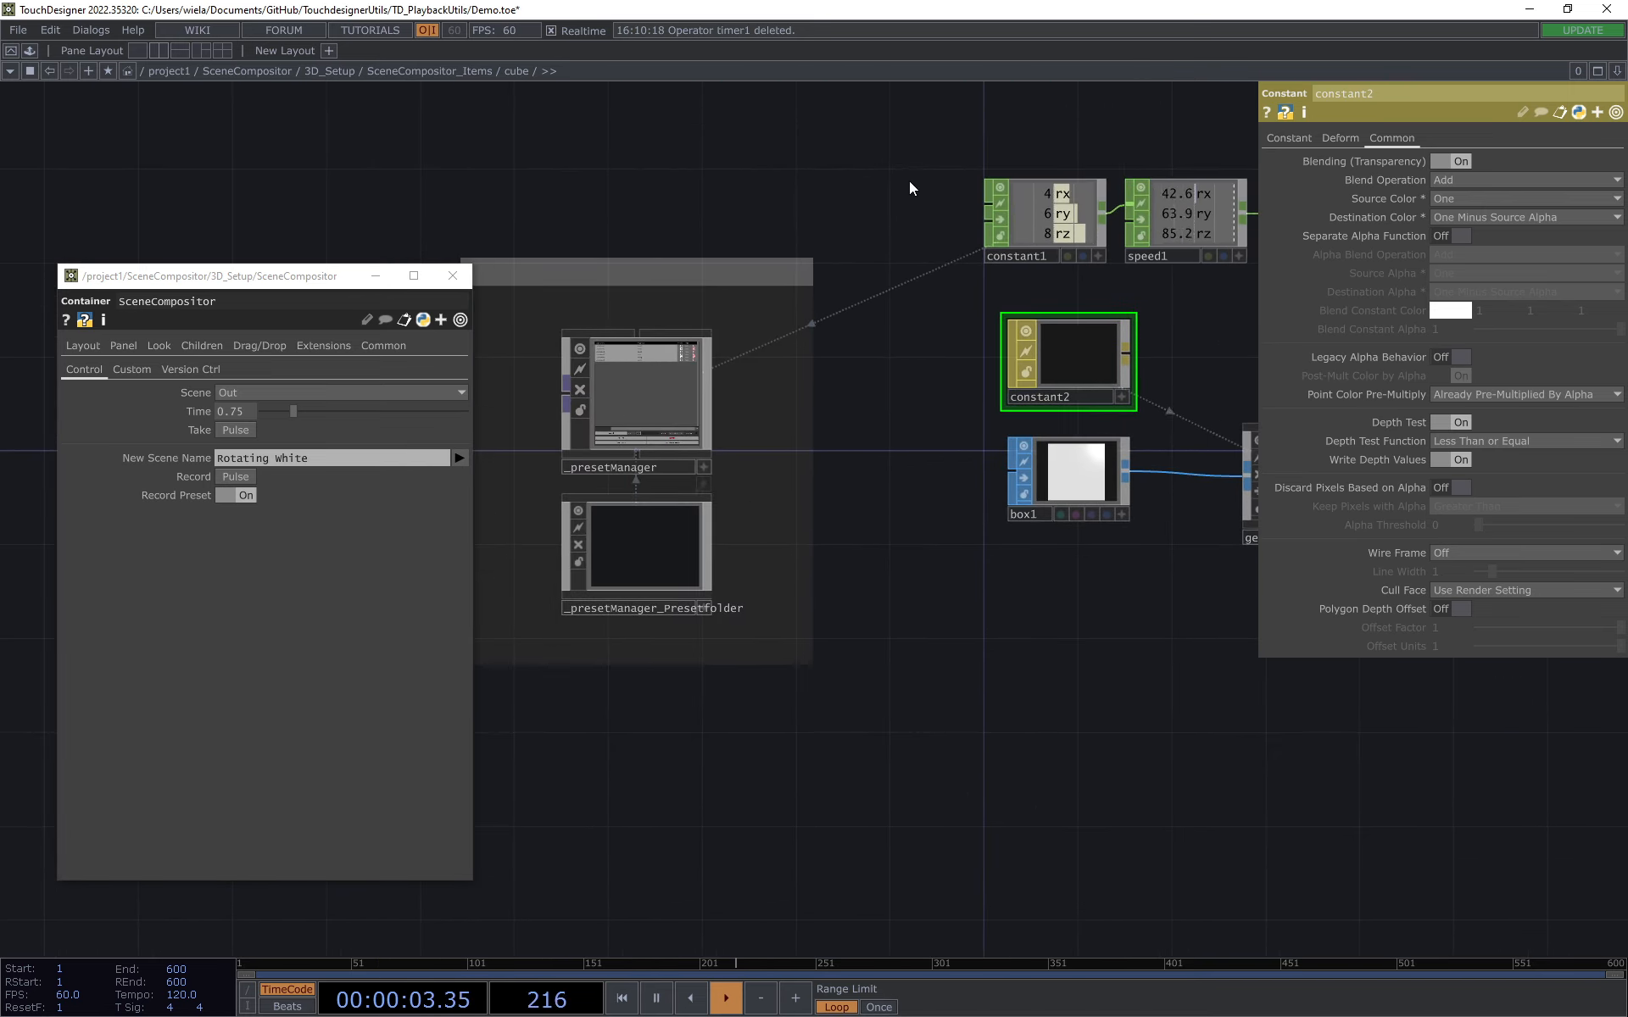
scroll(975, 195, up, 5)
drag(1077, 394, 881, 349)
drag(1020, 474, 854, 404)
drag(1096, 405, 1224, 385)
click(1274, 138)
drag(1035, 380, 1092, 373)
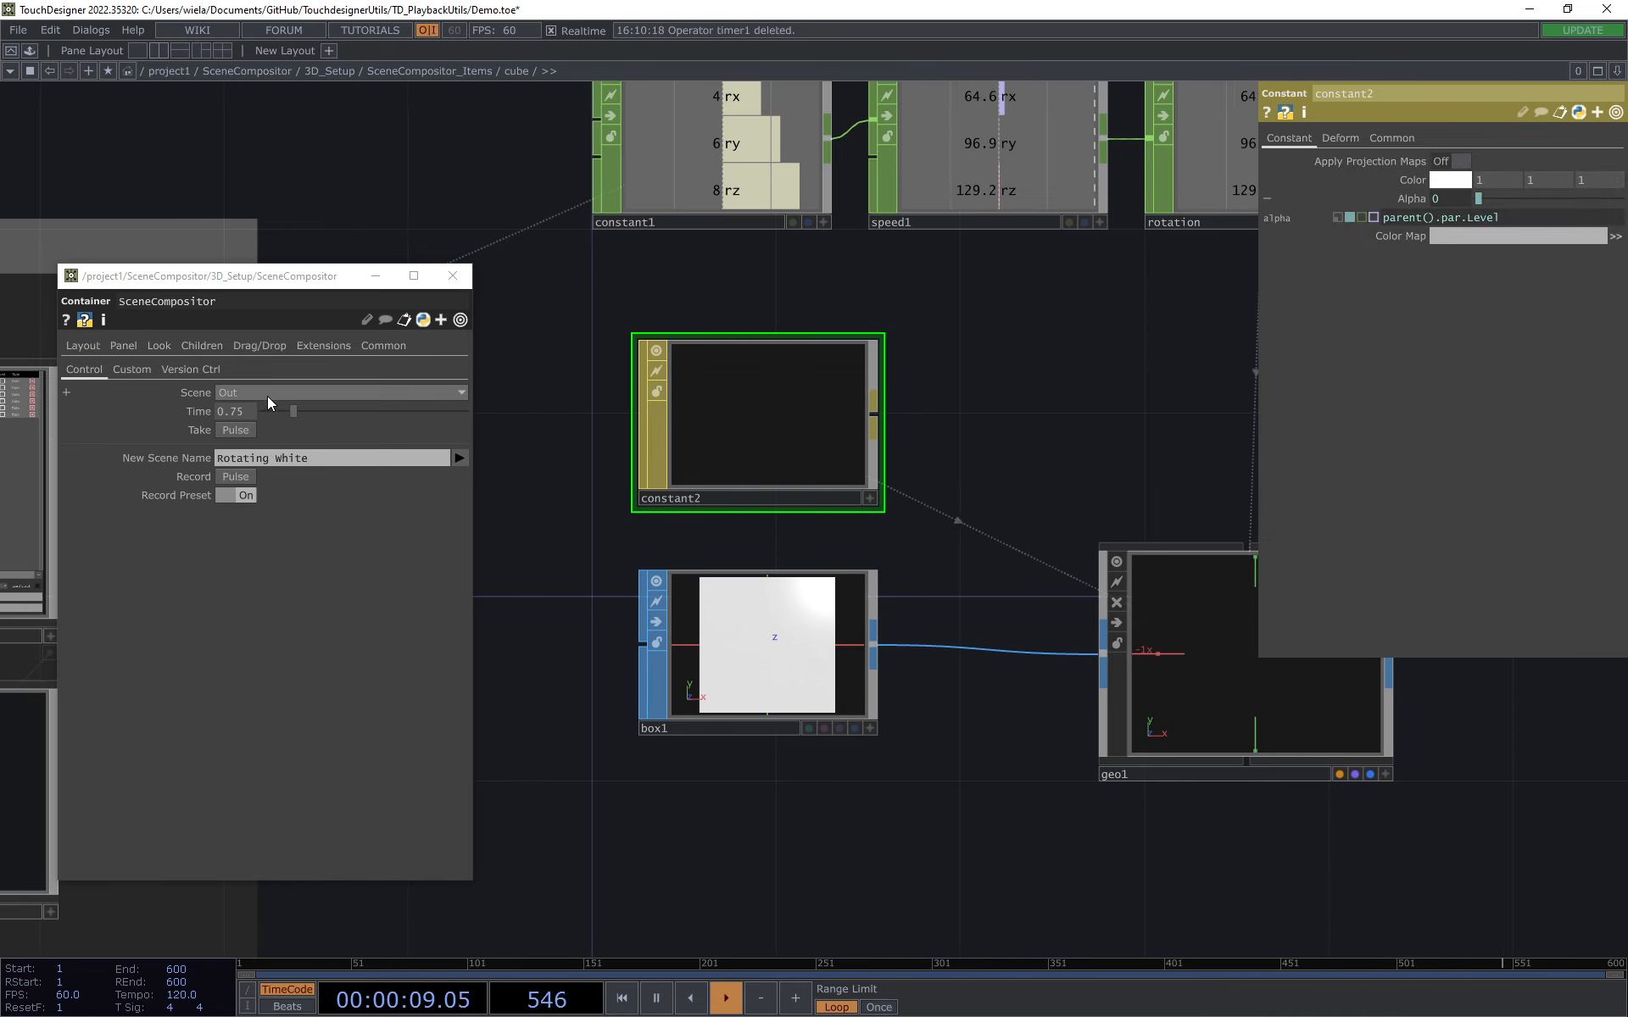
Step: Go up to SceneCompositor_Items, re-enter the cube component and take the Red_Cube scene
click(412, 71)
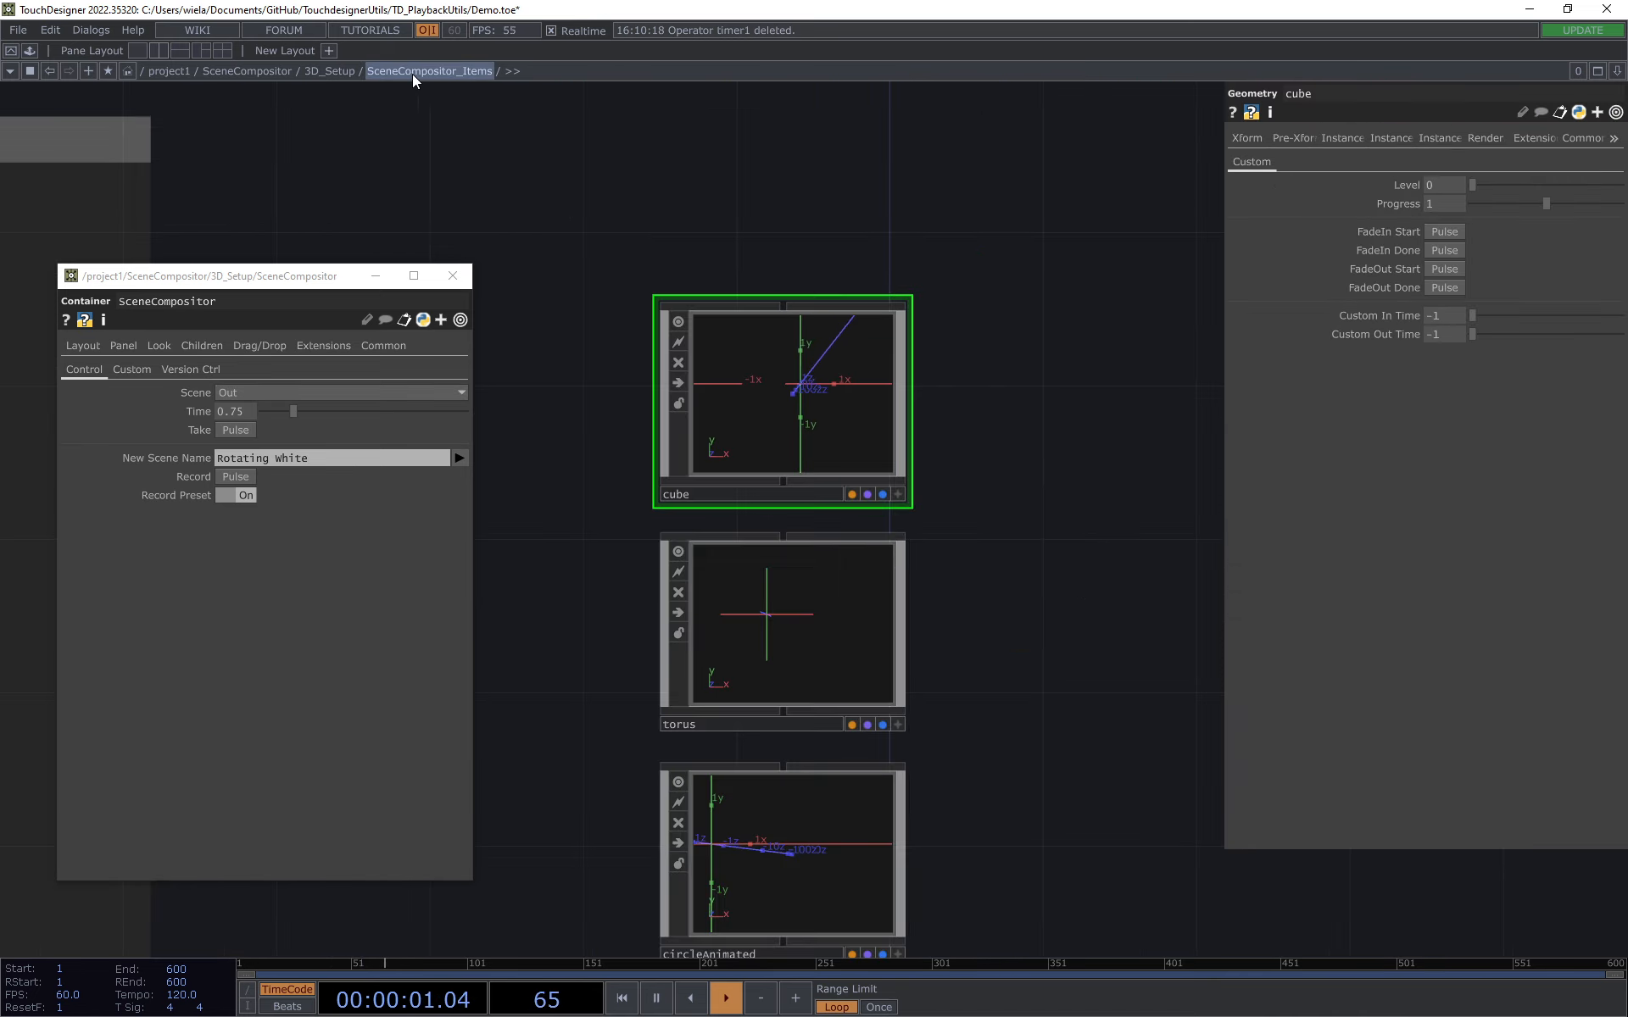
double_click(764, 401)
click(274, 395)
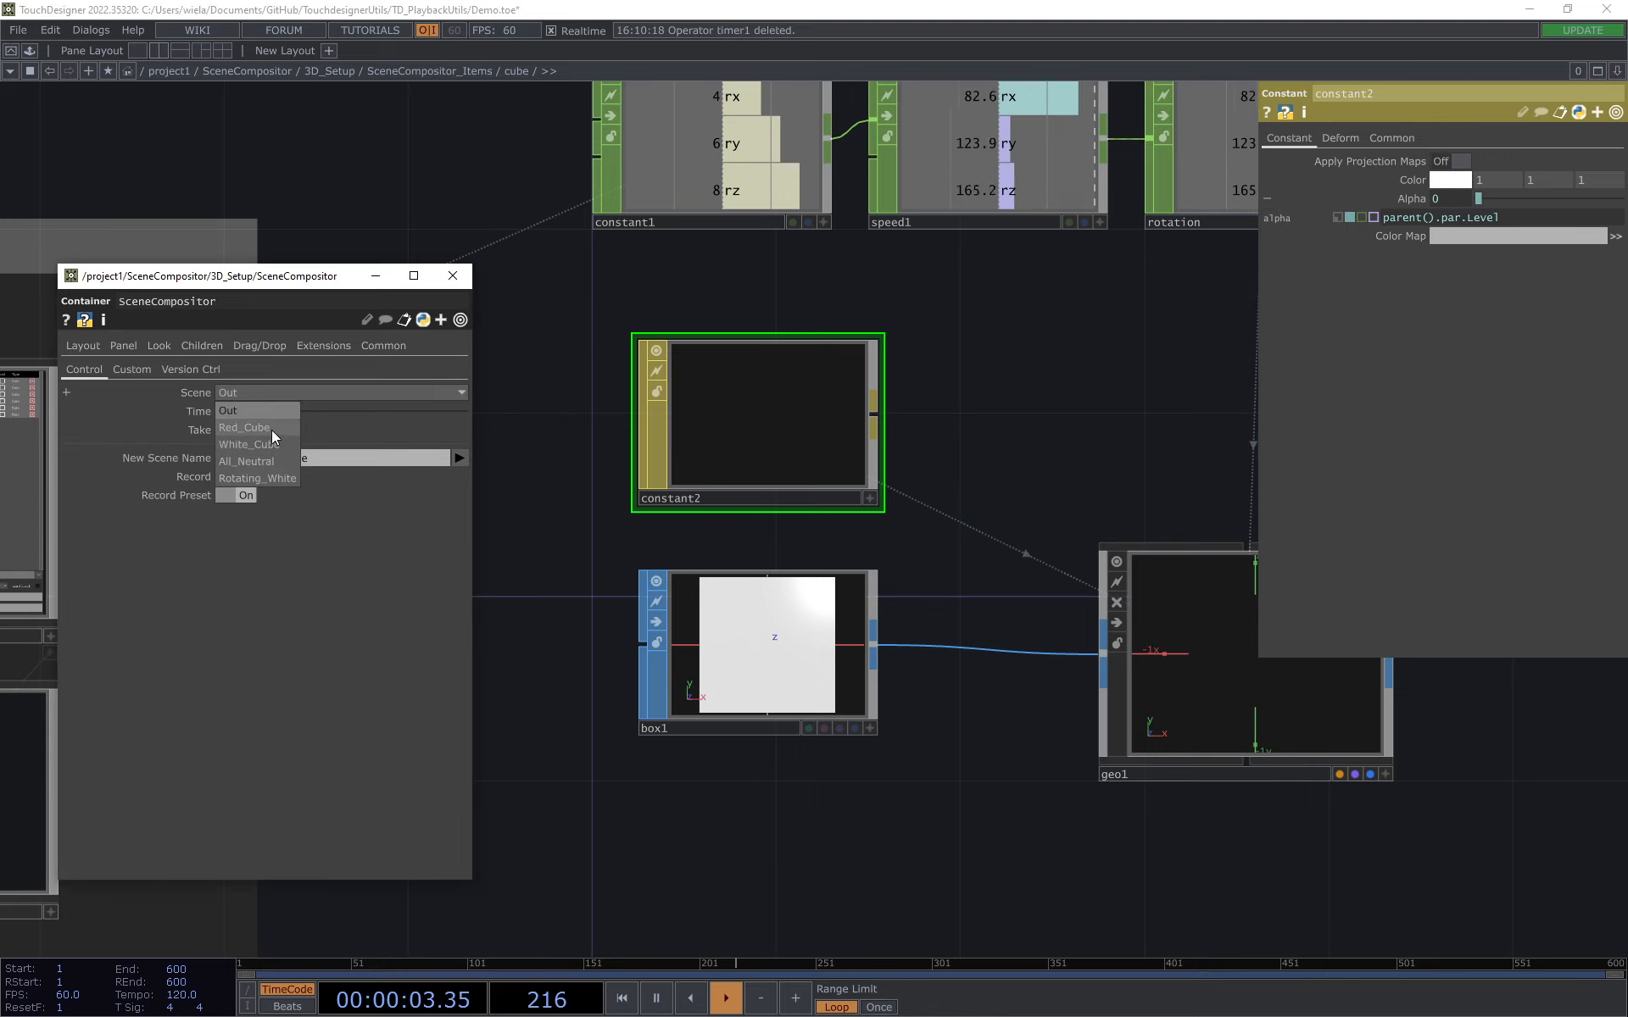
click(276, 430)
click(237, 430)
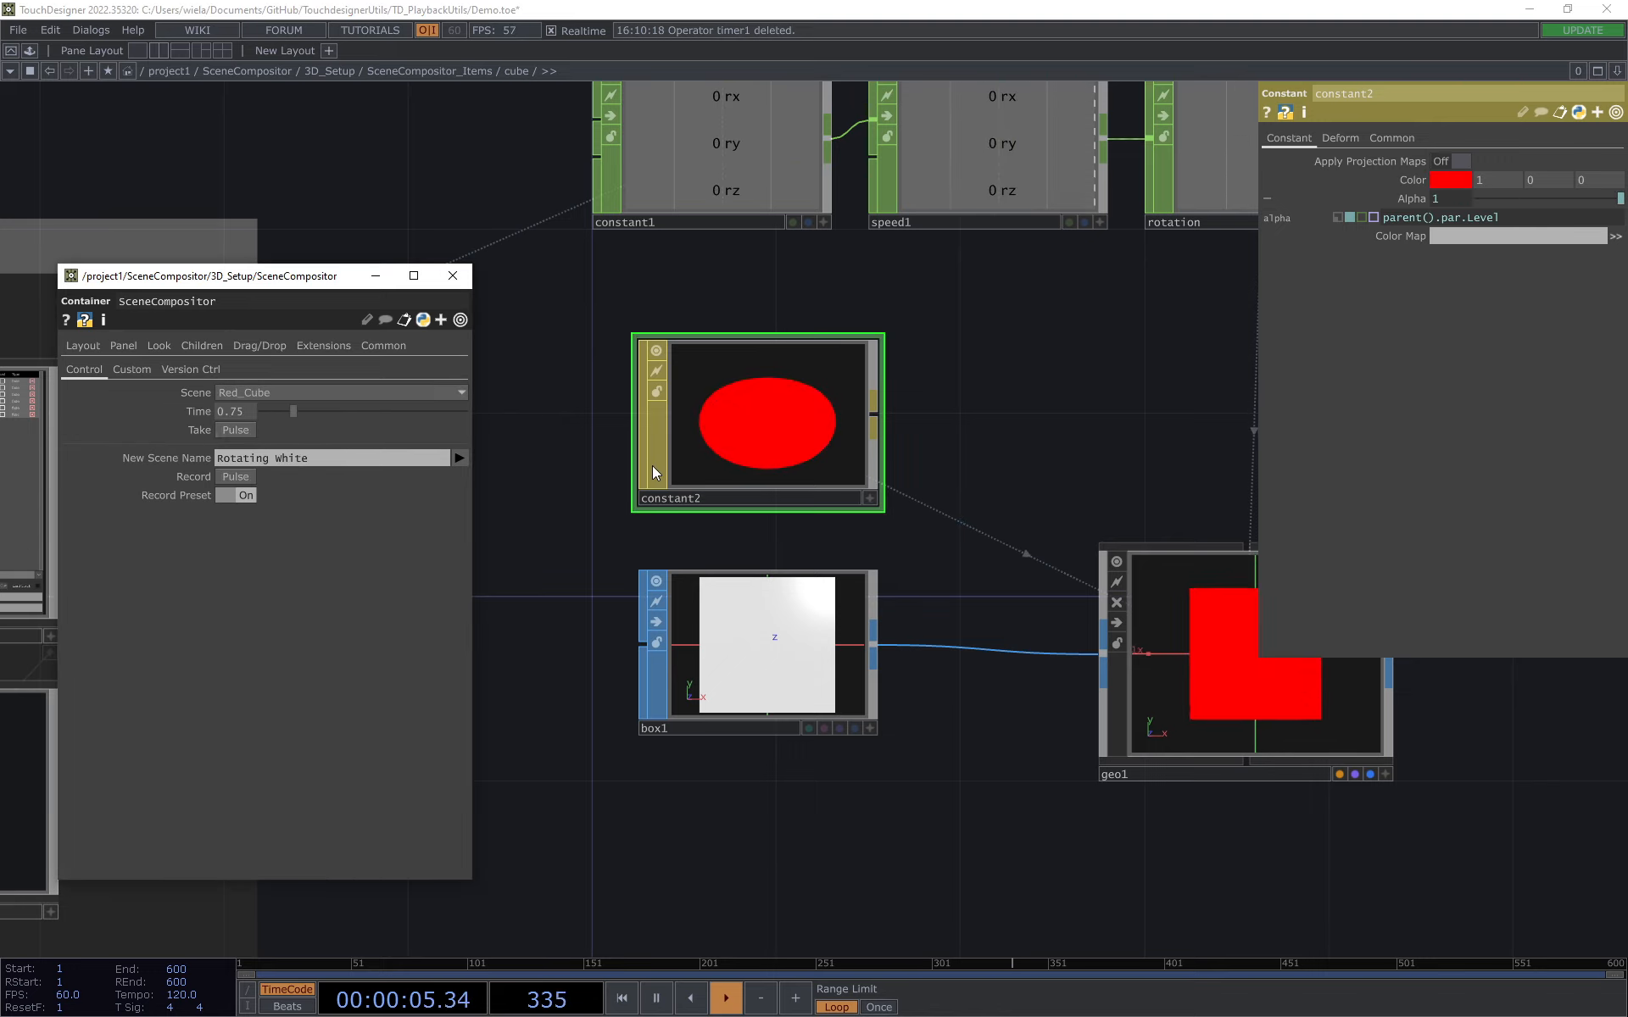
key(h)
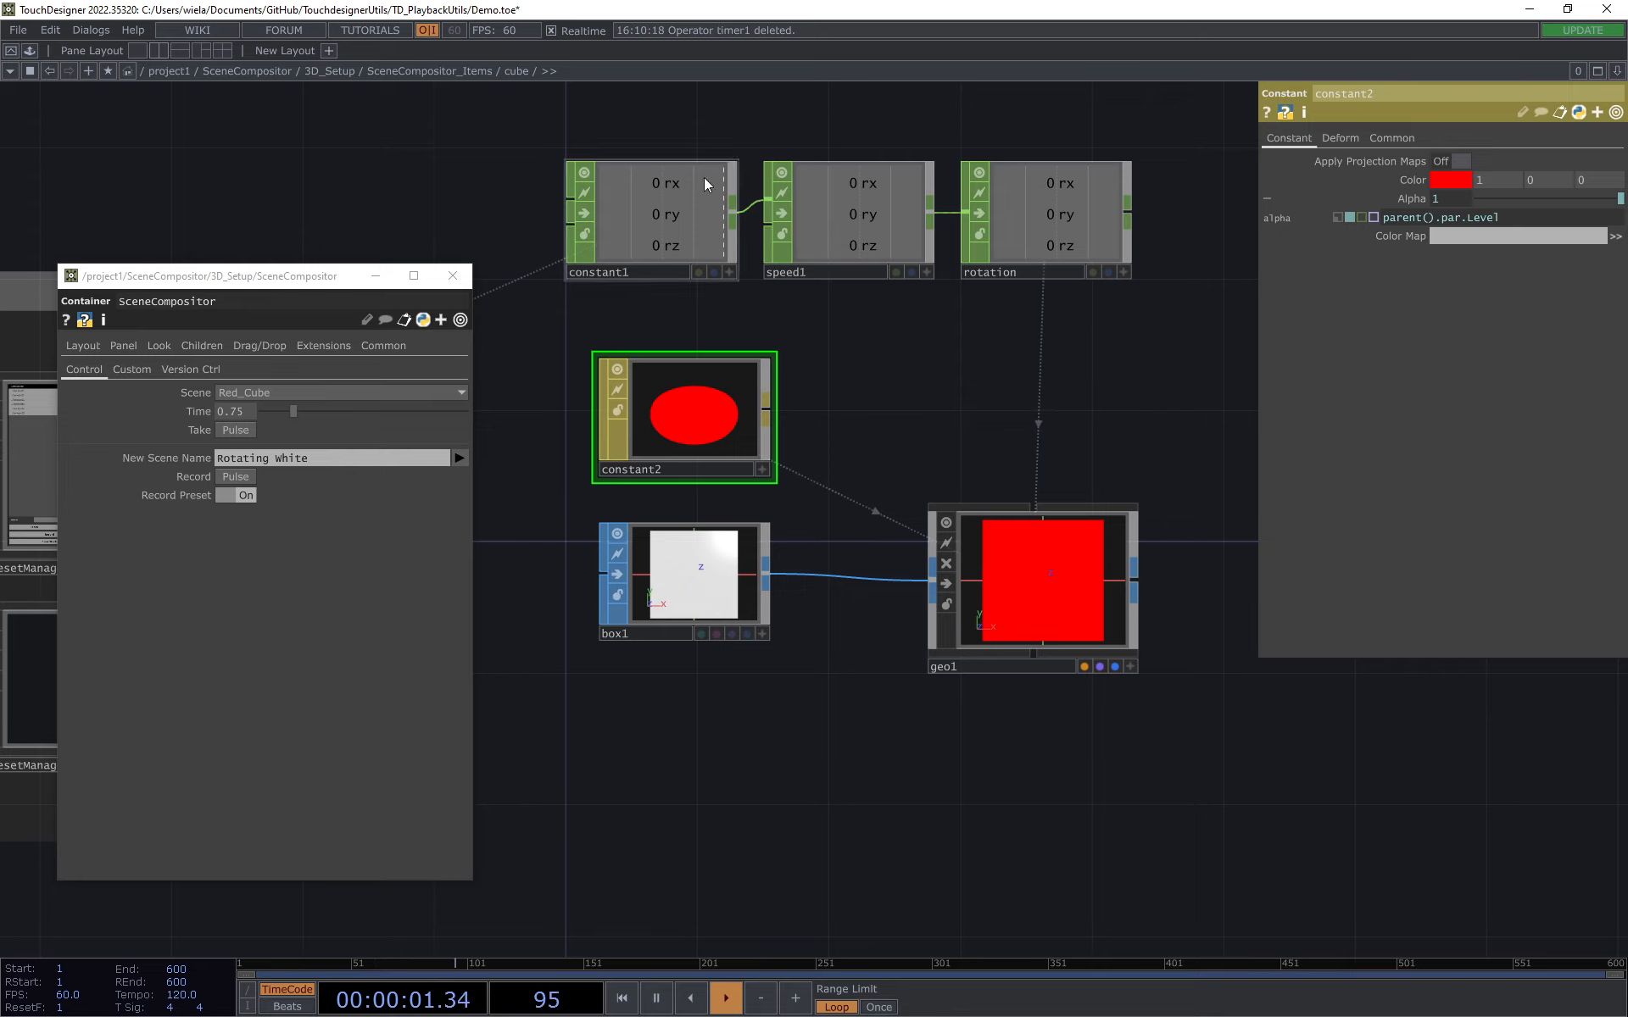
Step: Select speed1 and inspect the expression driving its Reset pulse
drag(892, 411, 939, 480)
click(916, 291)
scroll(916, 291, up, 2)
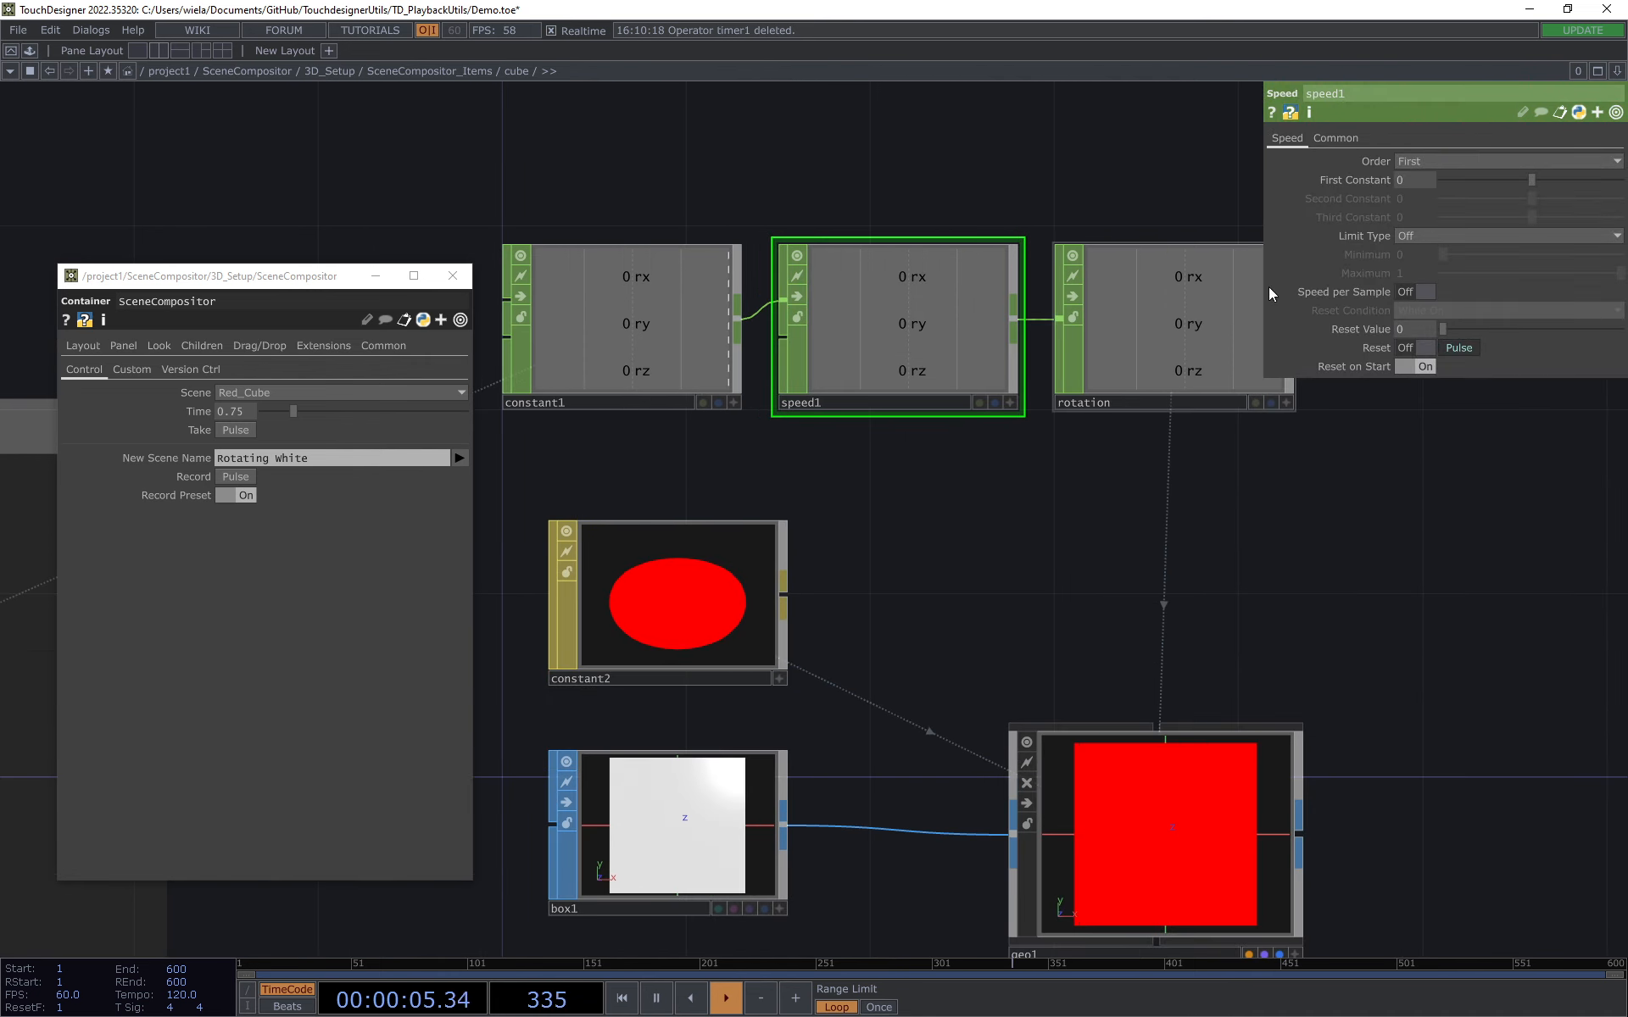
click(1375, 349)
drag(1266, 210, 1150, 212)
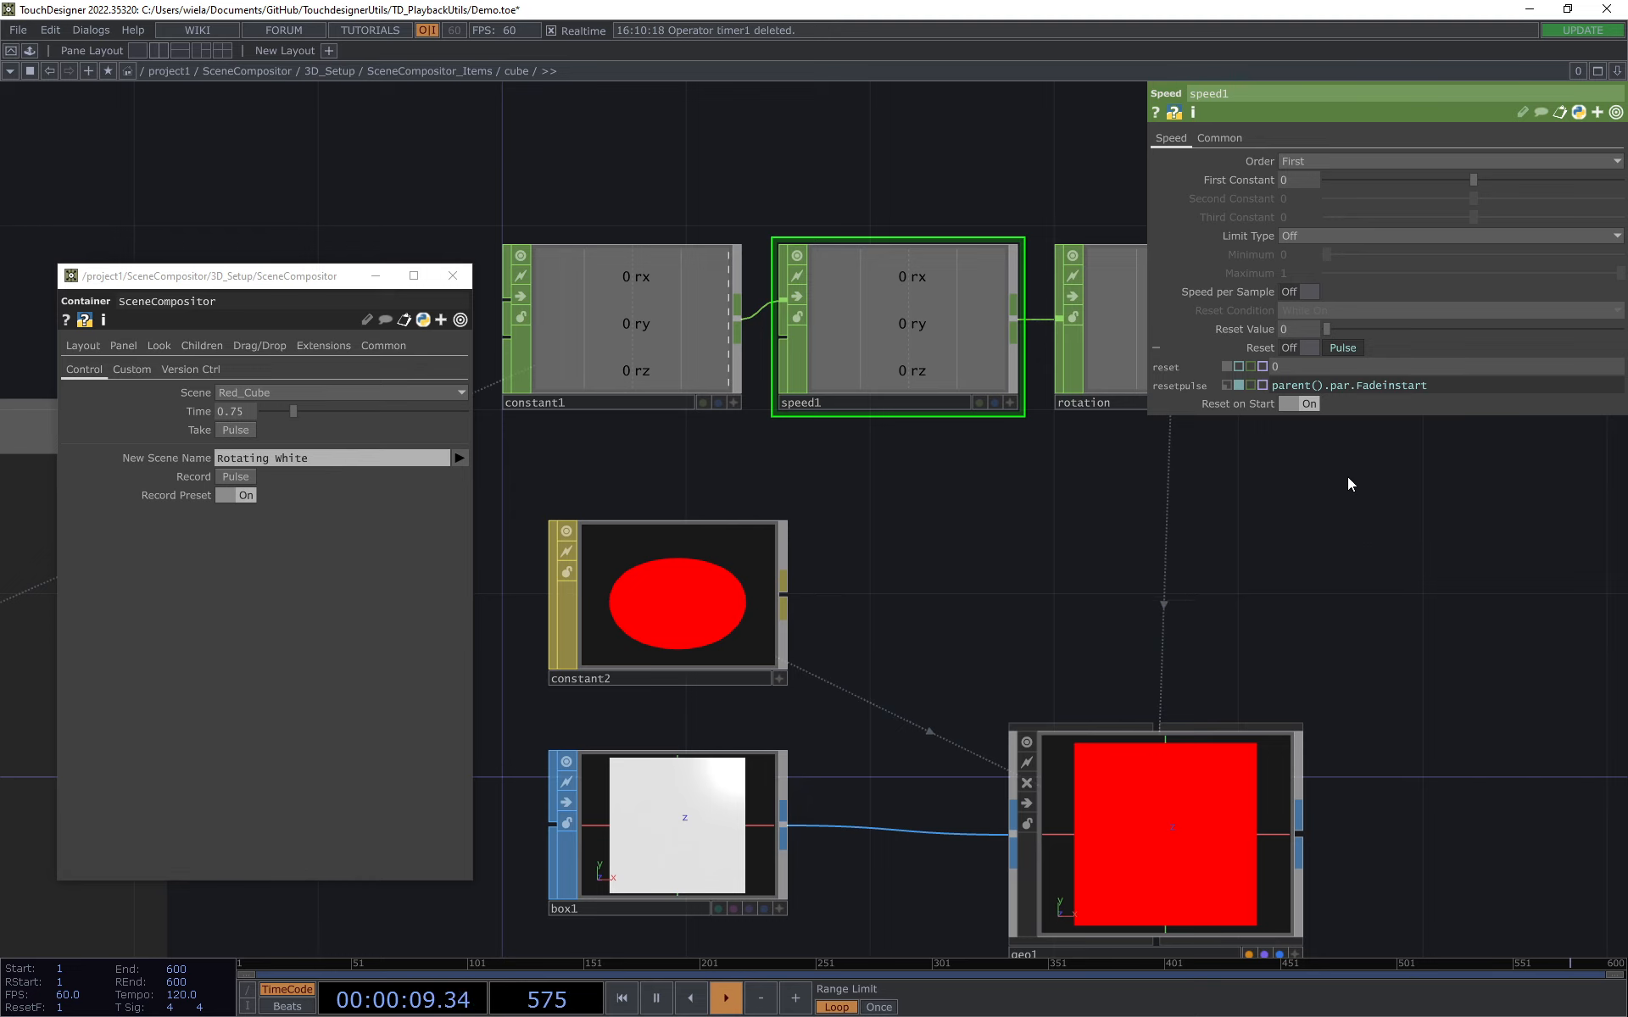
drag(1348, 479, 1300, 526)
click(1250, 342)
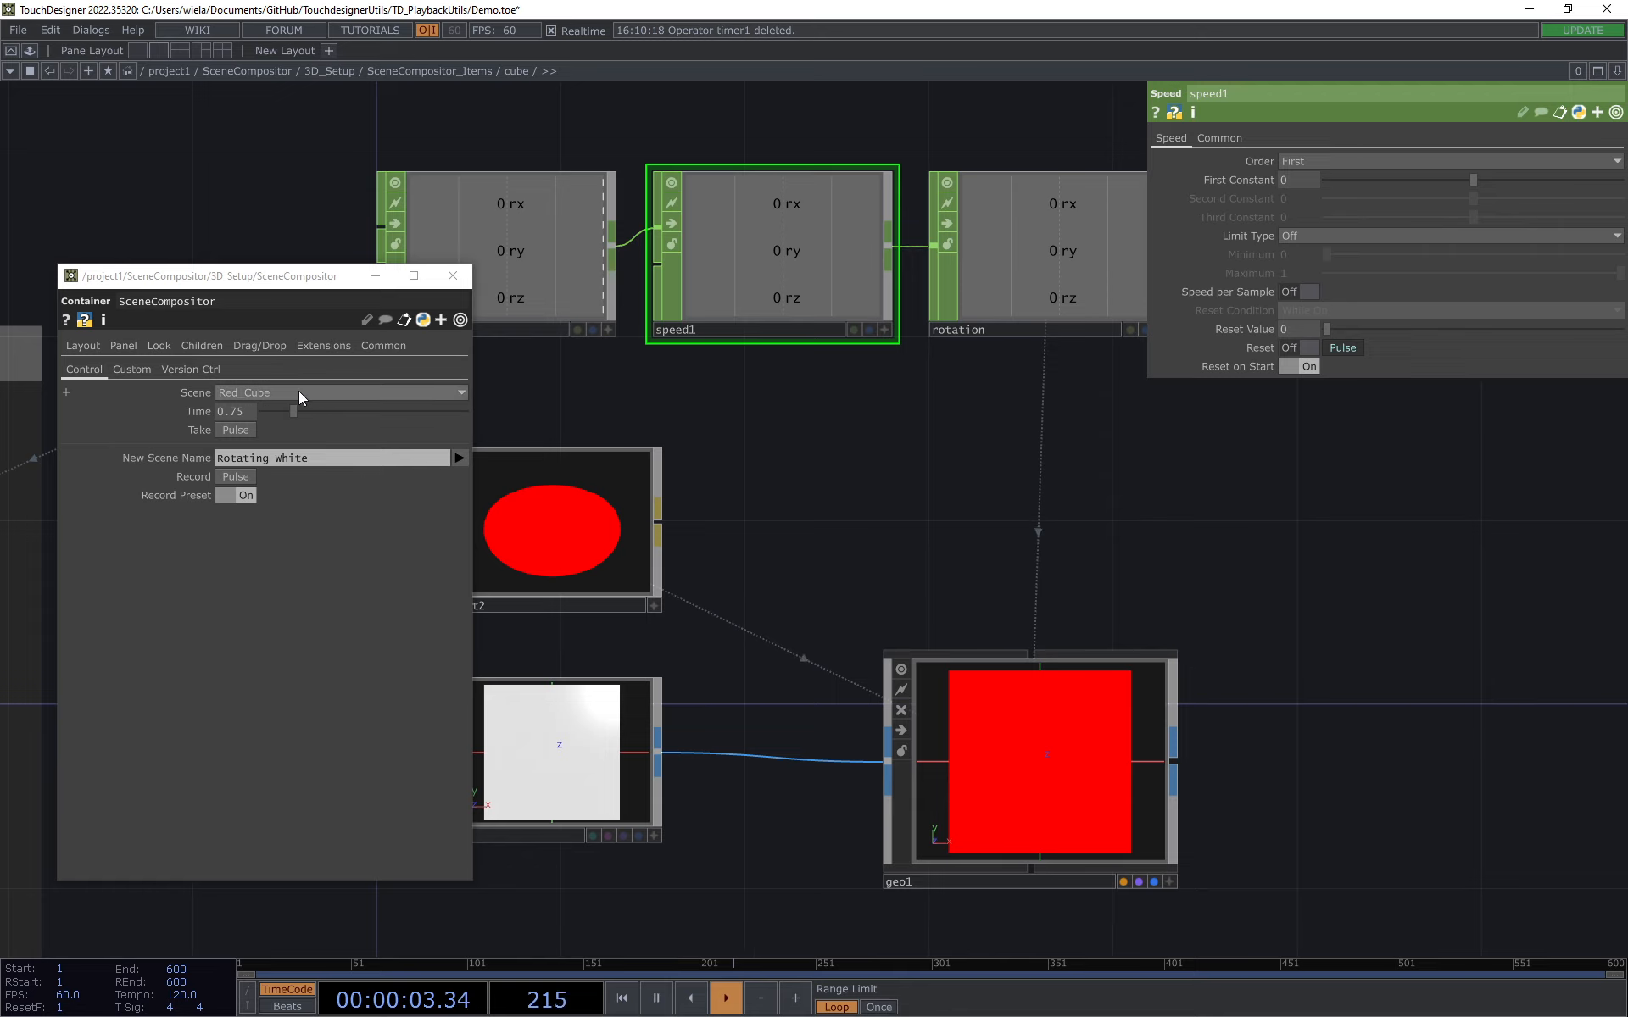
drag(845, 416, 858, 429)
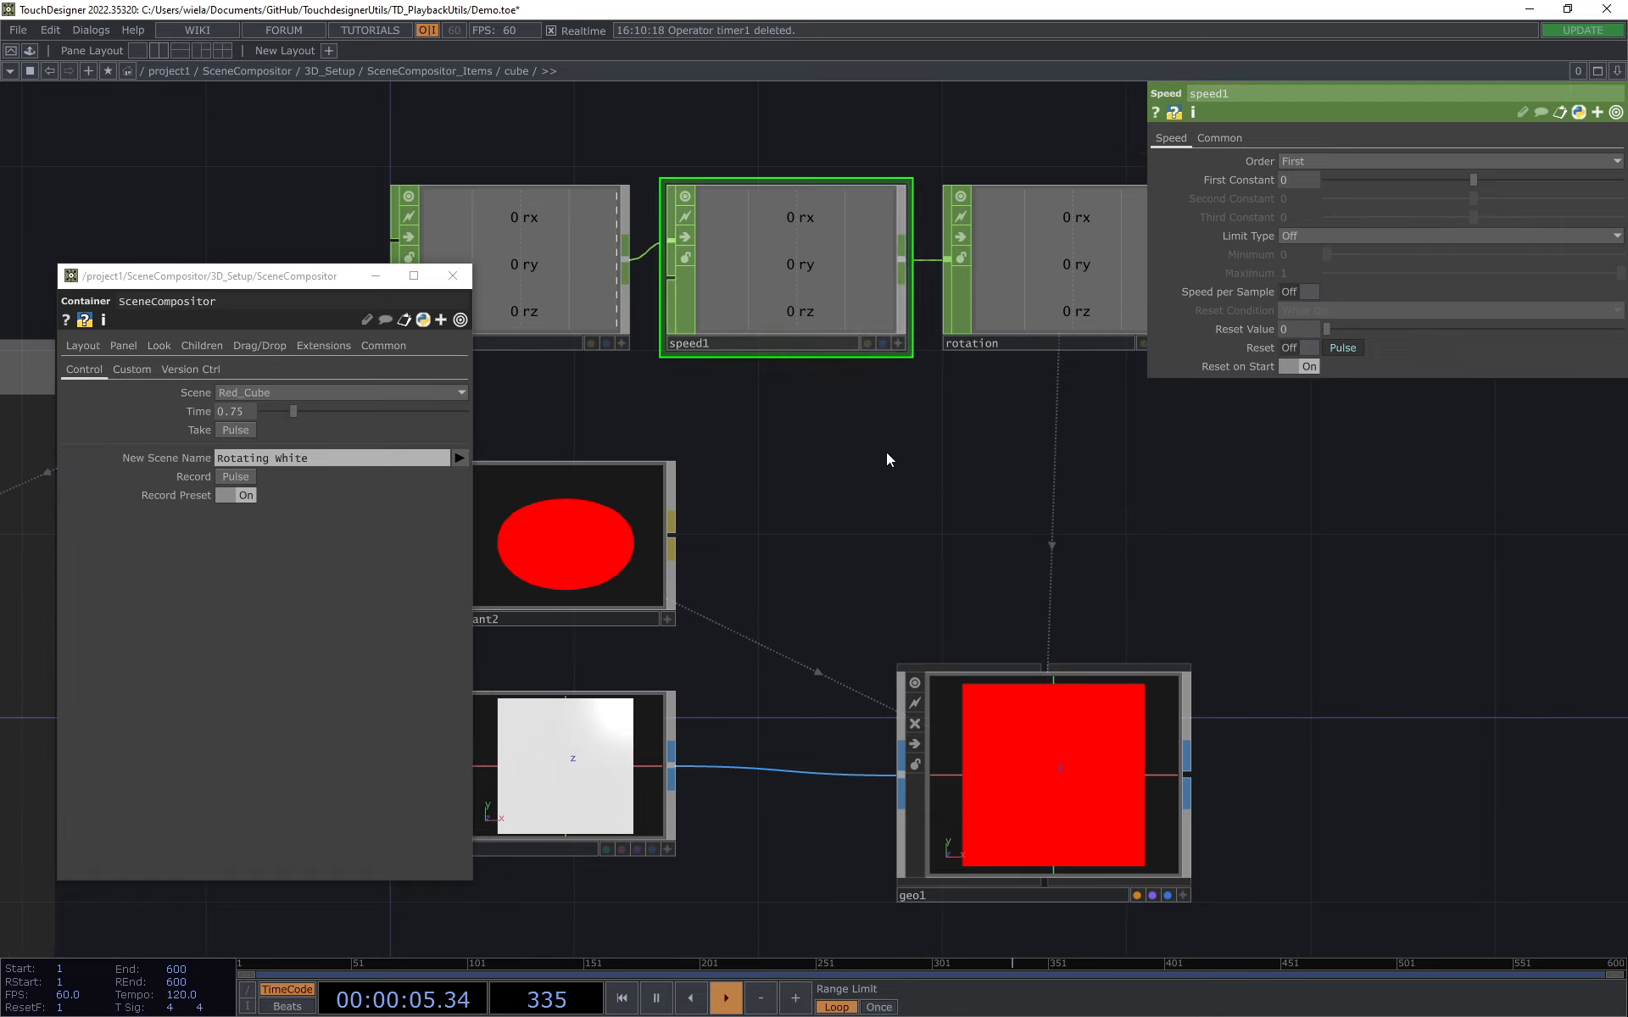
drag(833, 514, 886, 538)
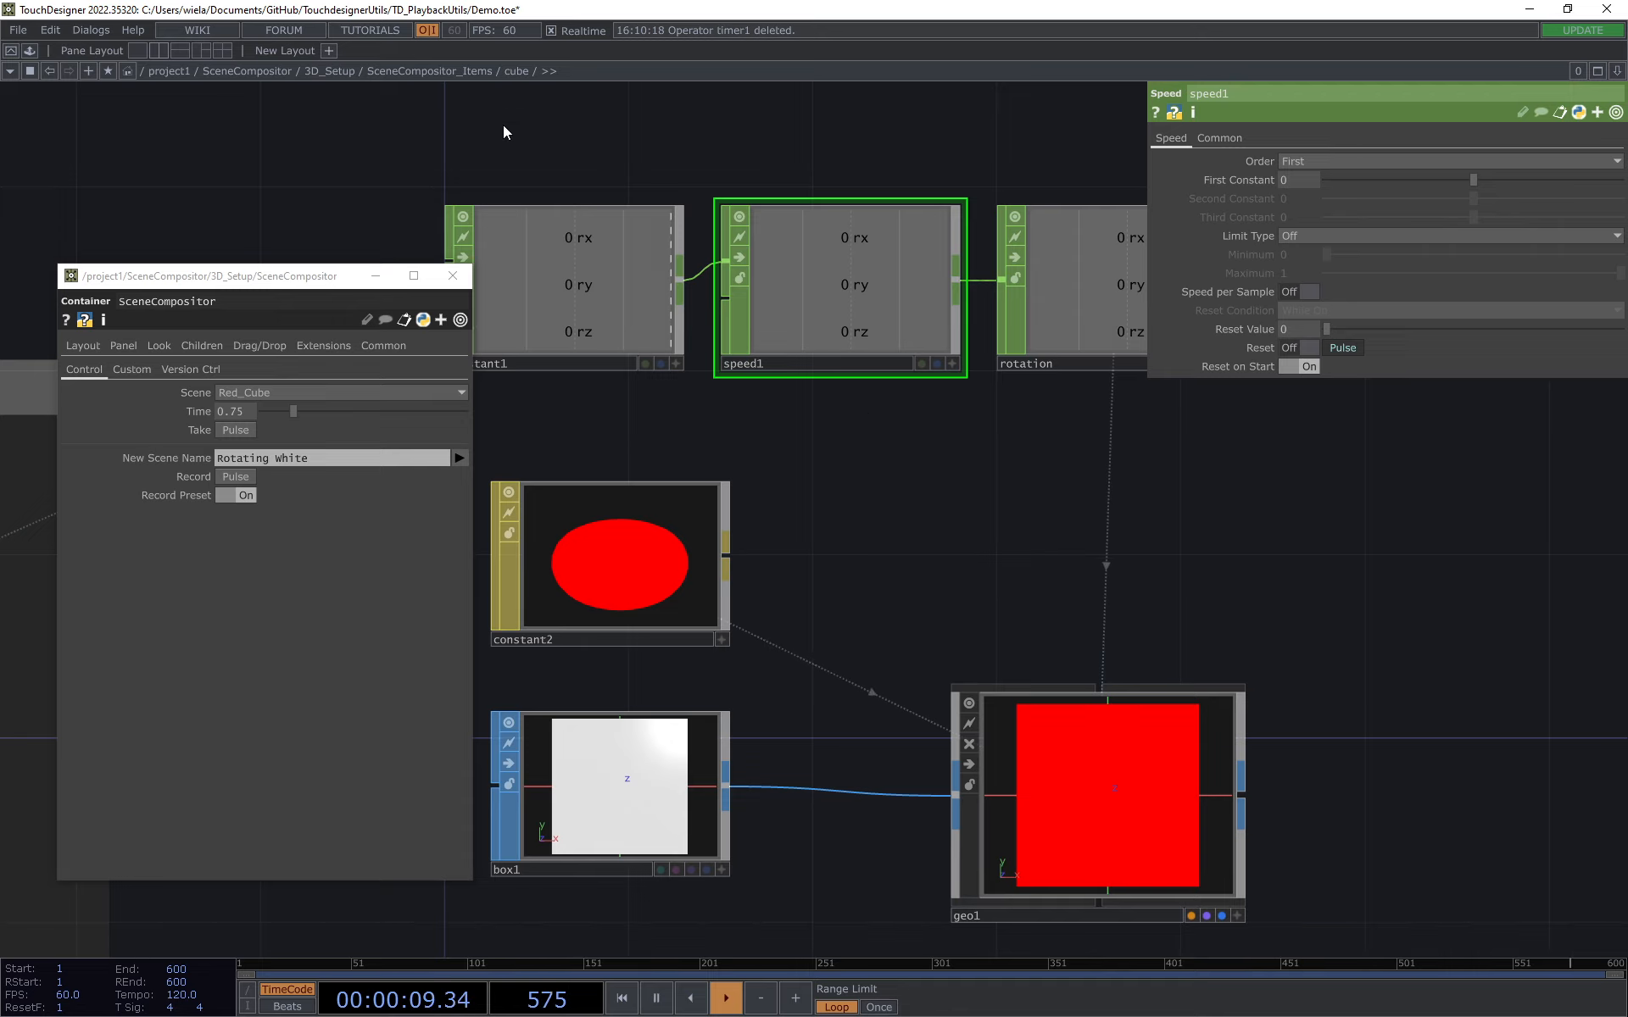
Step: Go up to SceneCompositor_Items and take the White_Cube scene
click(443, 72)
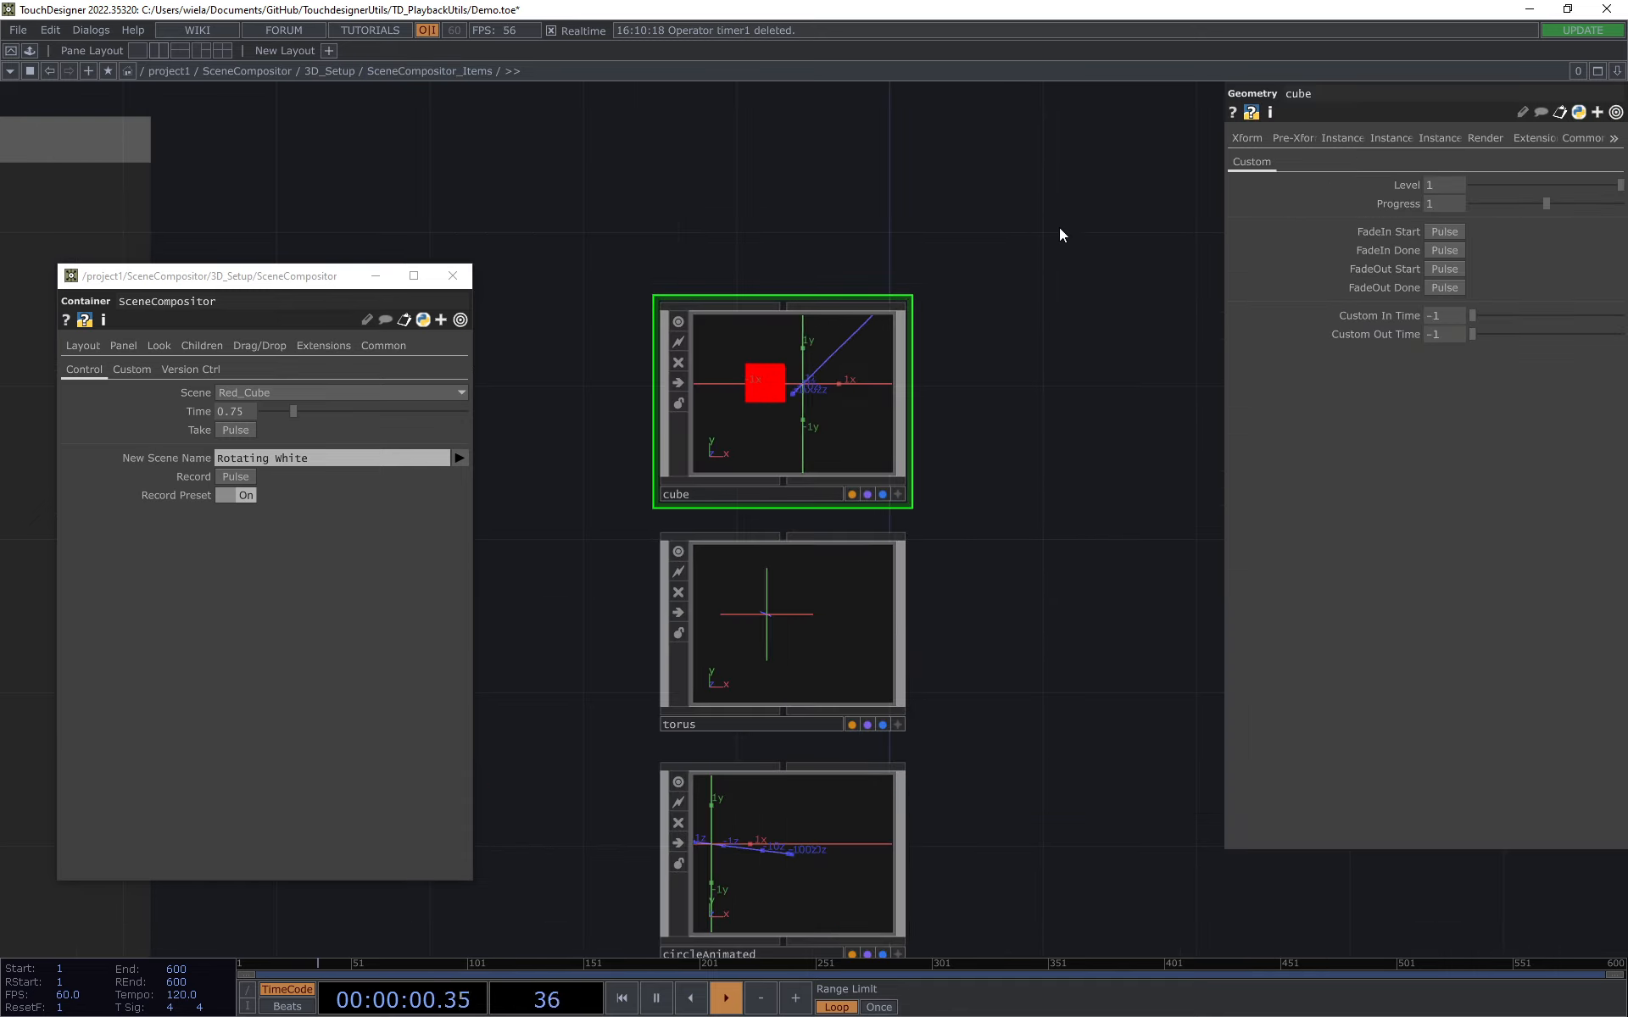
click(317, 390)
click(273, 425)
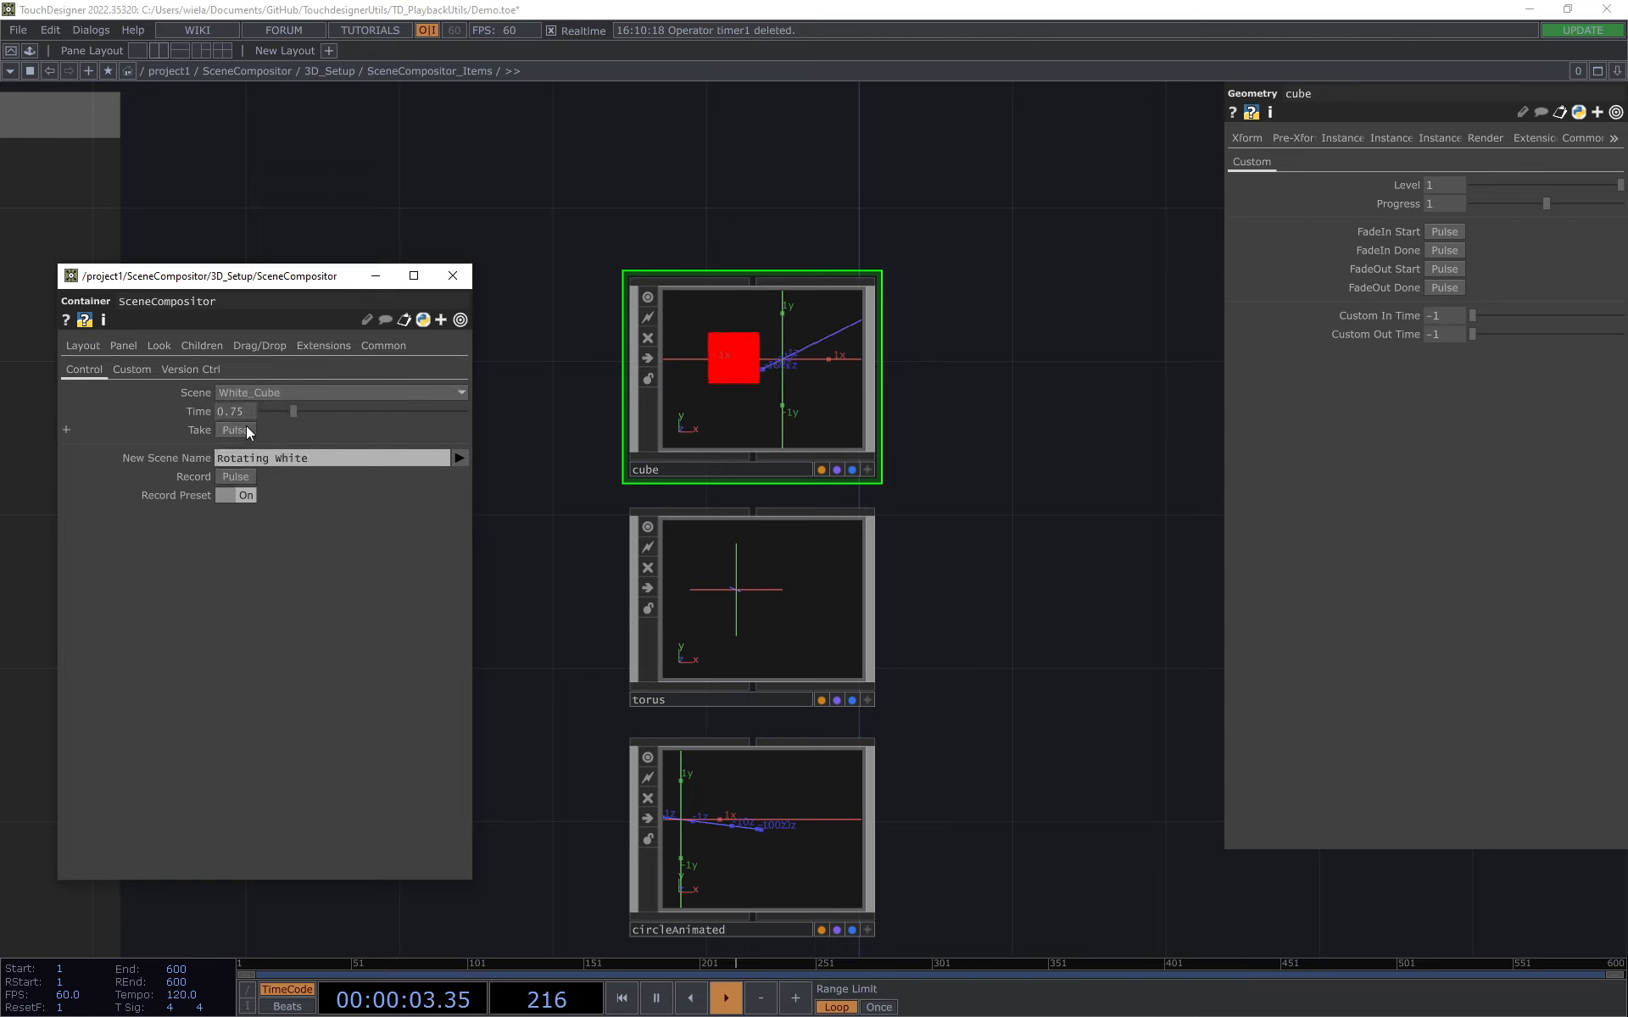
click(239, 431)
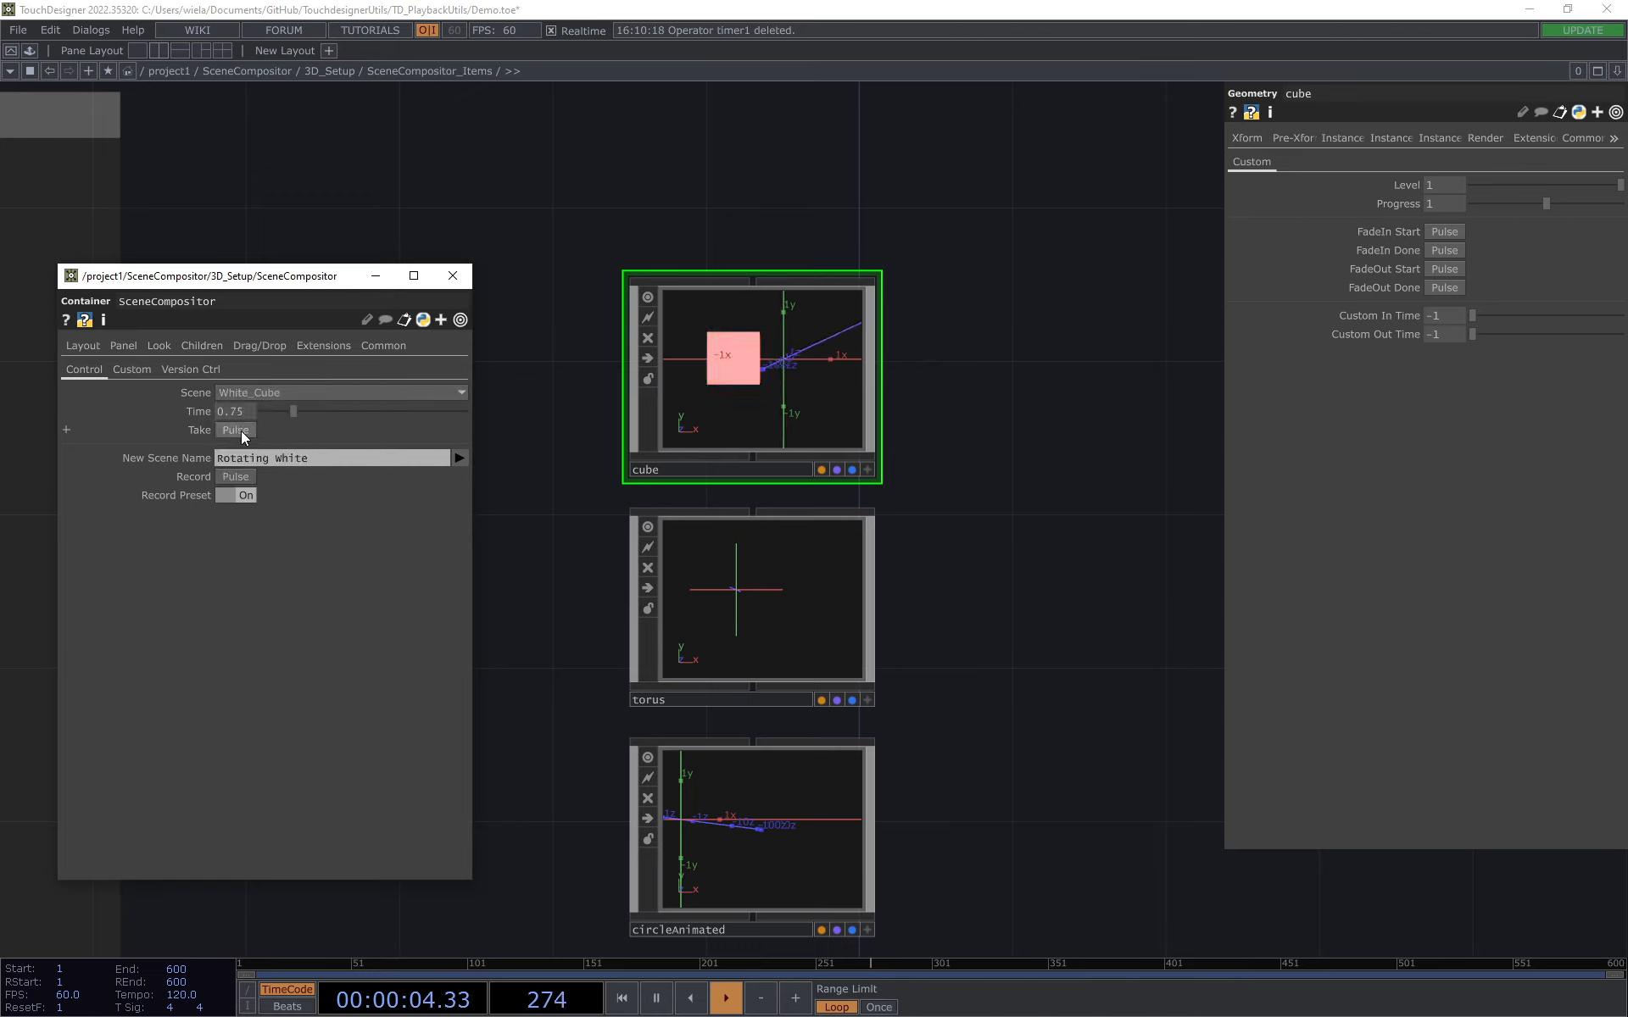
Step: Enter the cube component again and take the Rotating_White scene
double_click(742, 360)
click(291, 390)
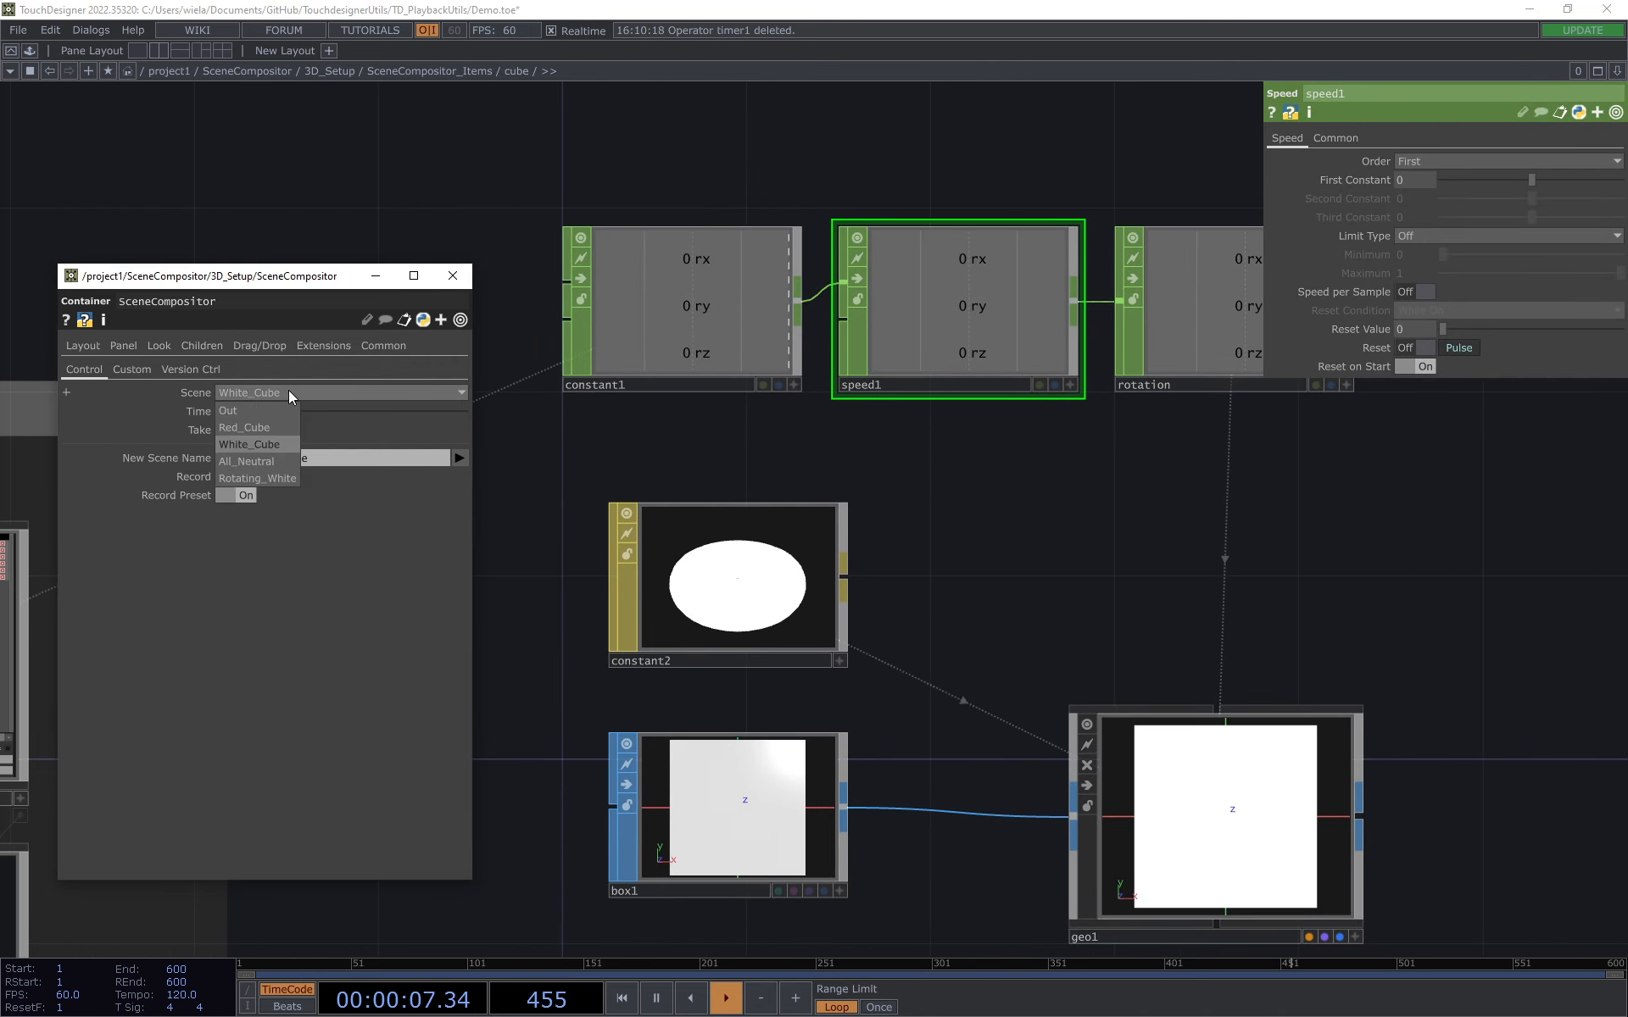
click(272, 477)
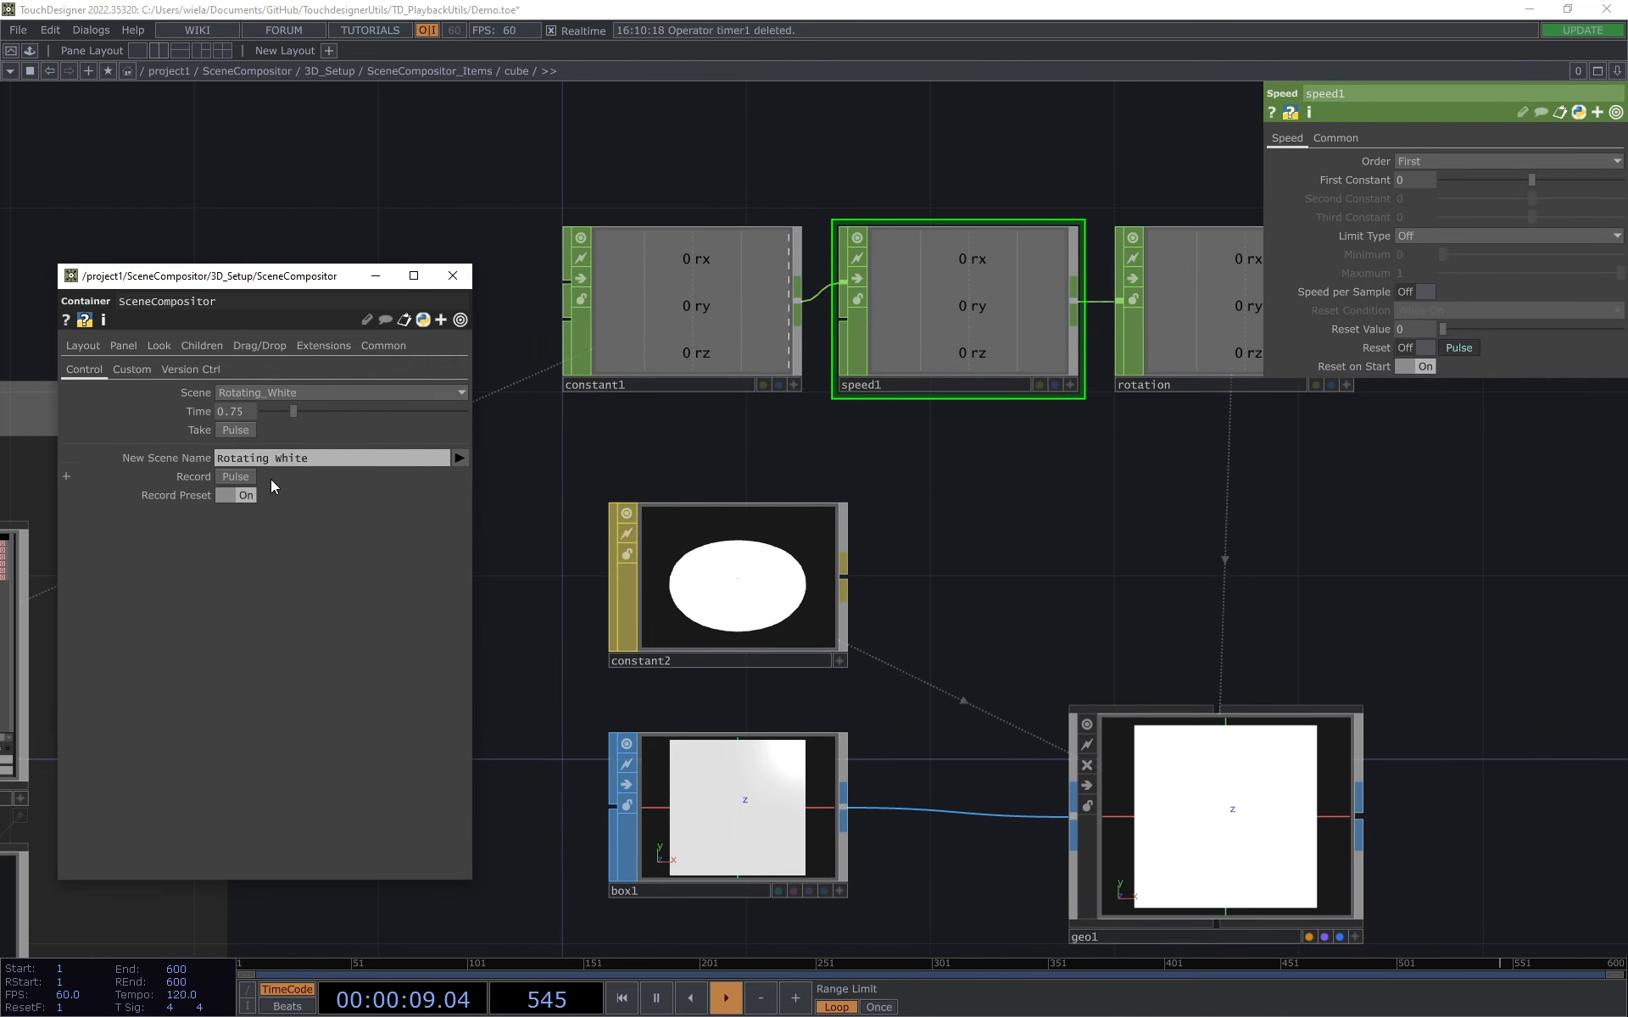
click(238, 430)
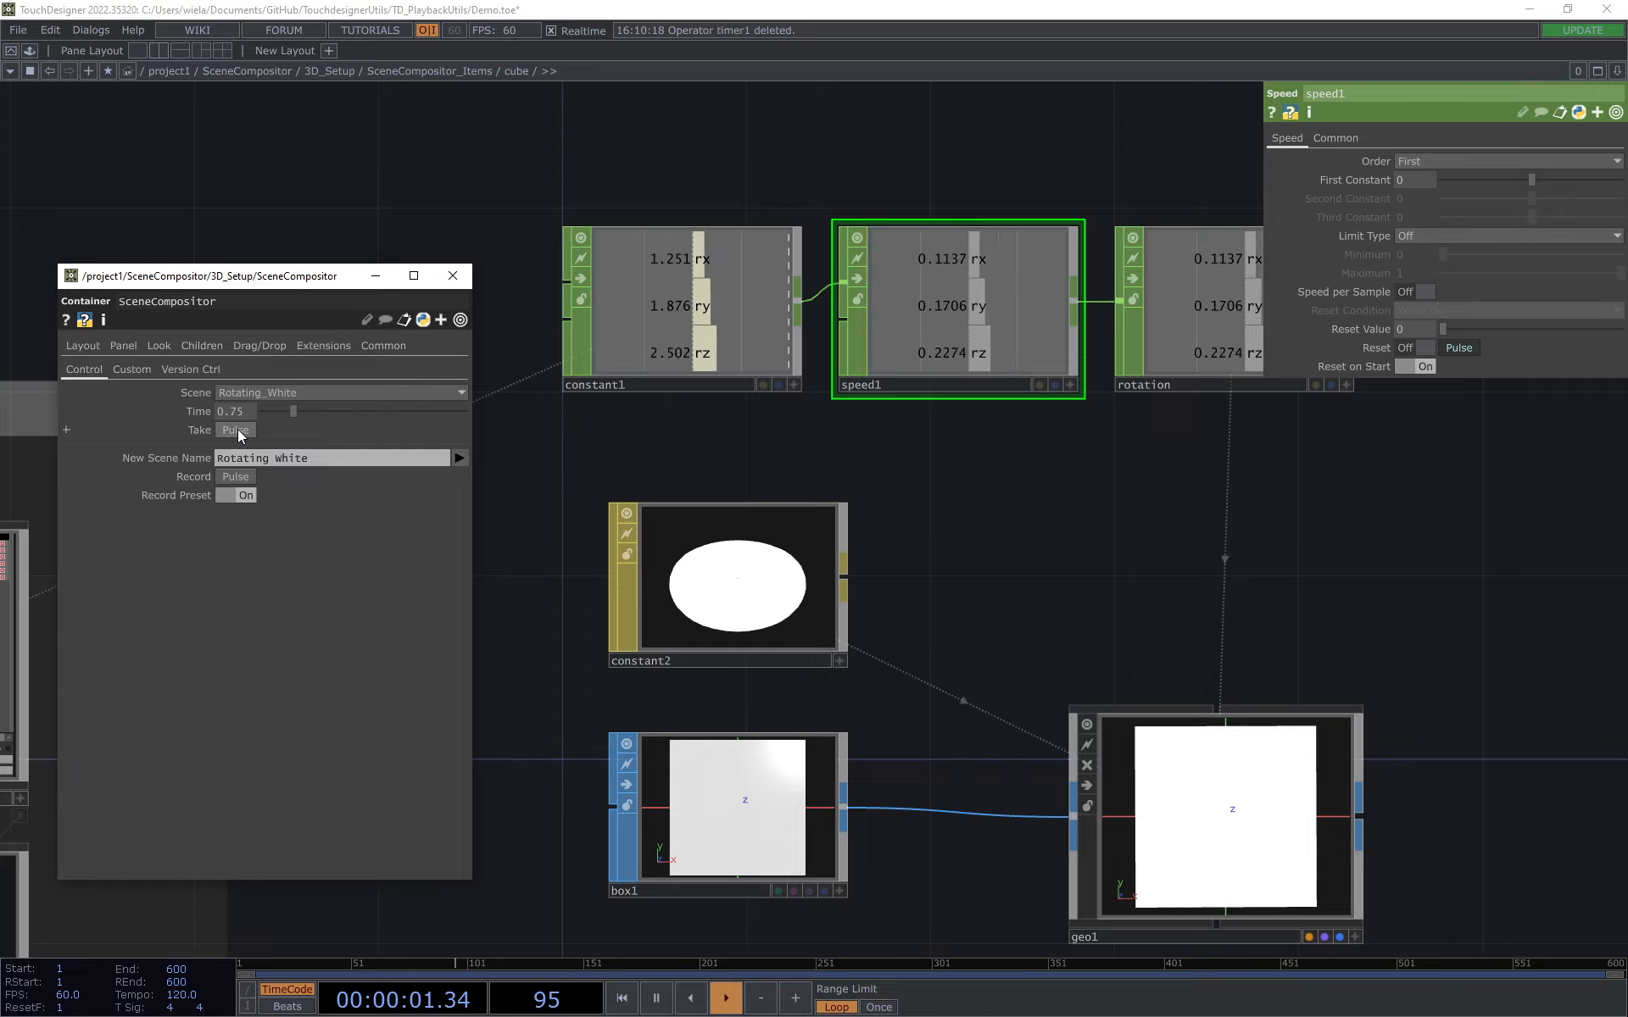
scroll(1137, 522, down, 3)
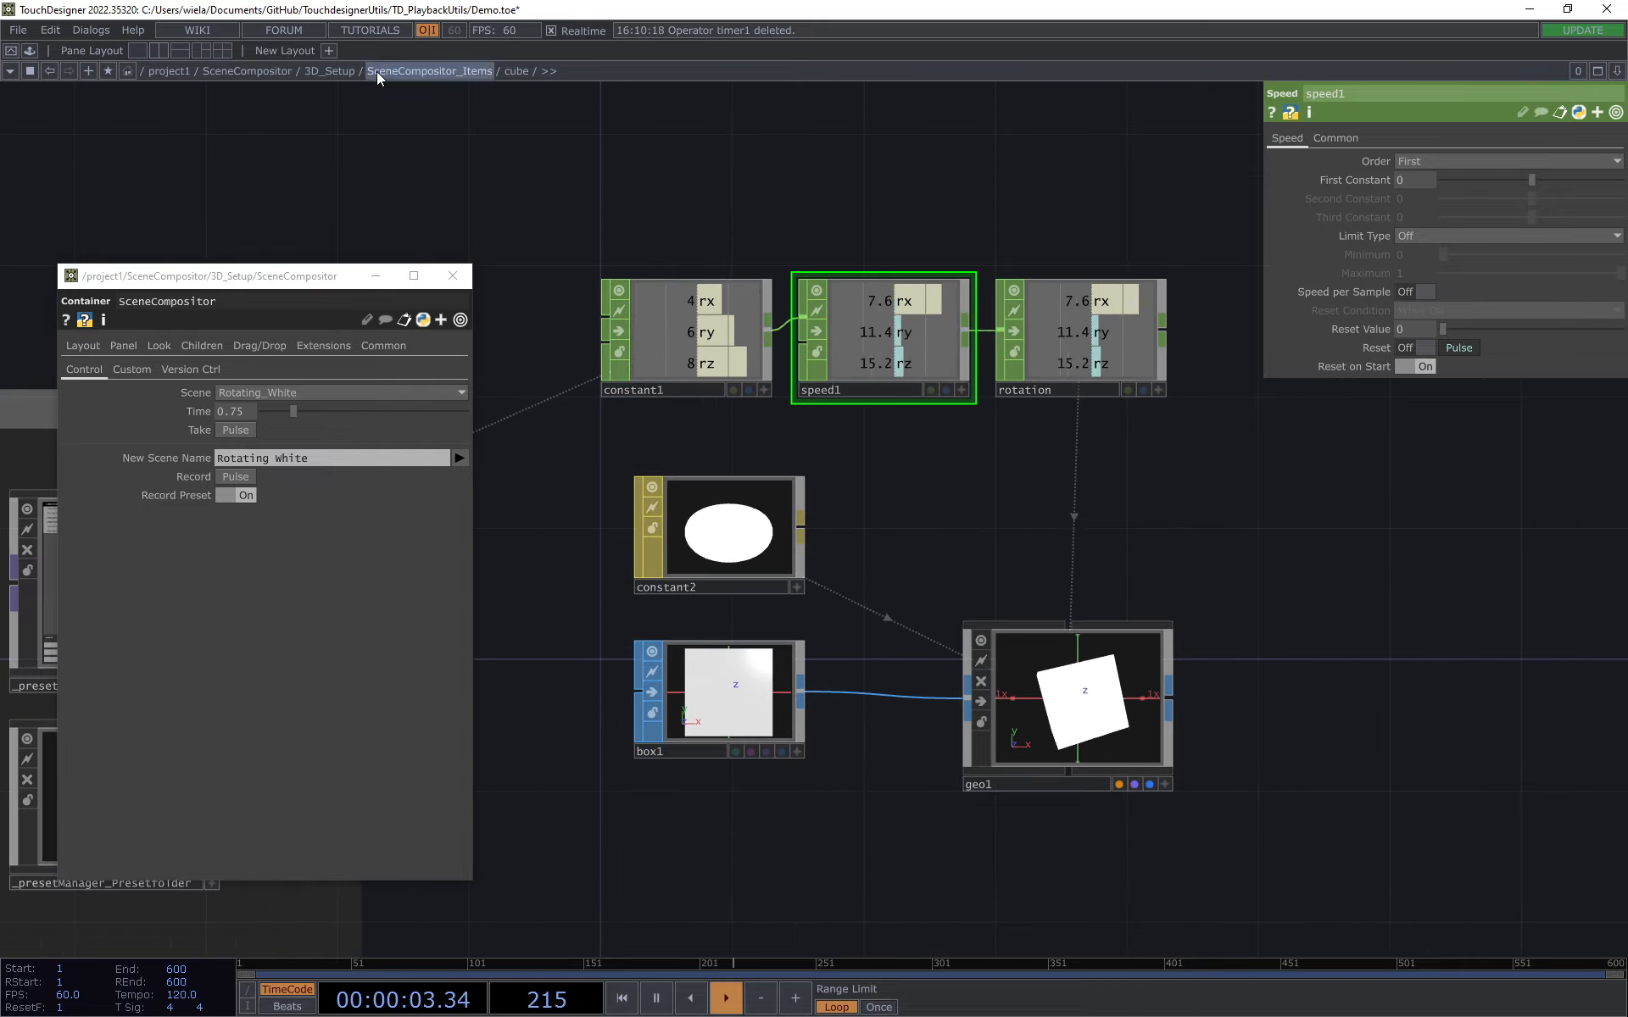
Step: Go up to SceneCompositor_Items and examine the rotating cube item
click(436, 71)
scroll(1048, 457, up, 3)
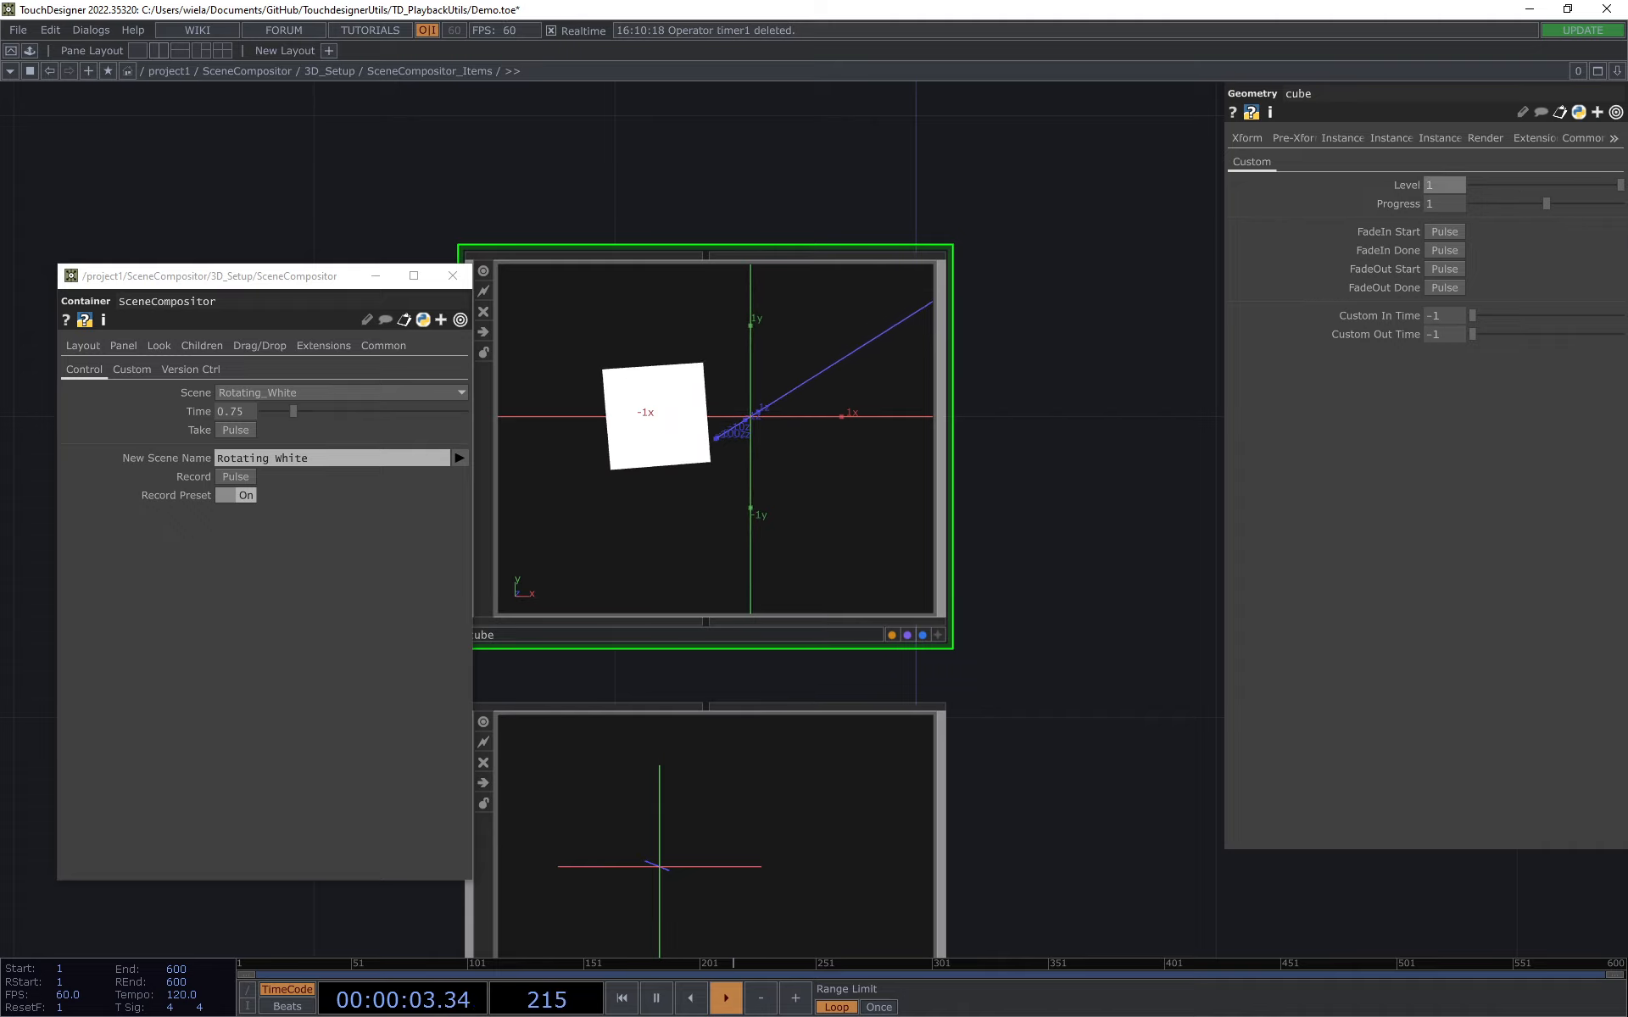
scroll(1071, 353, down, 2)
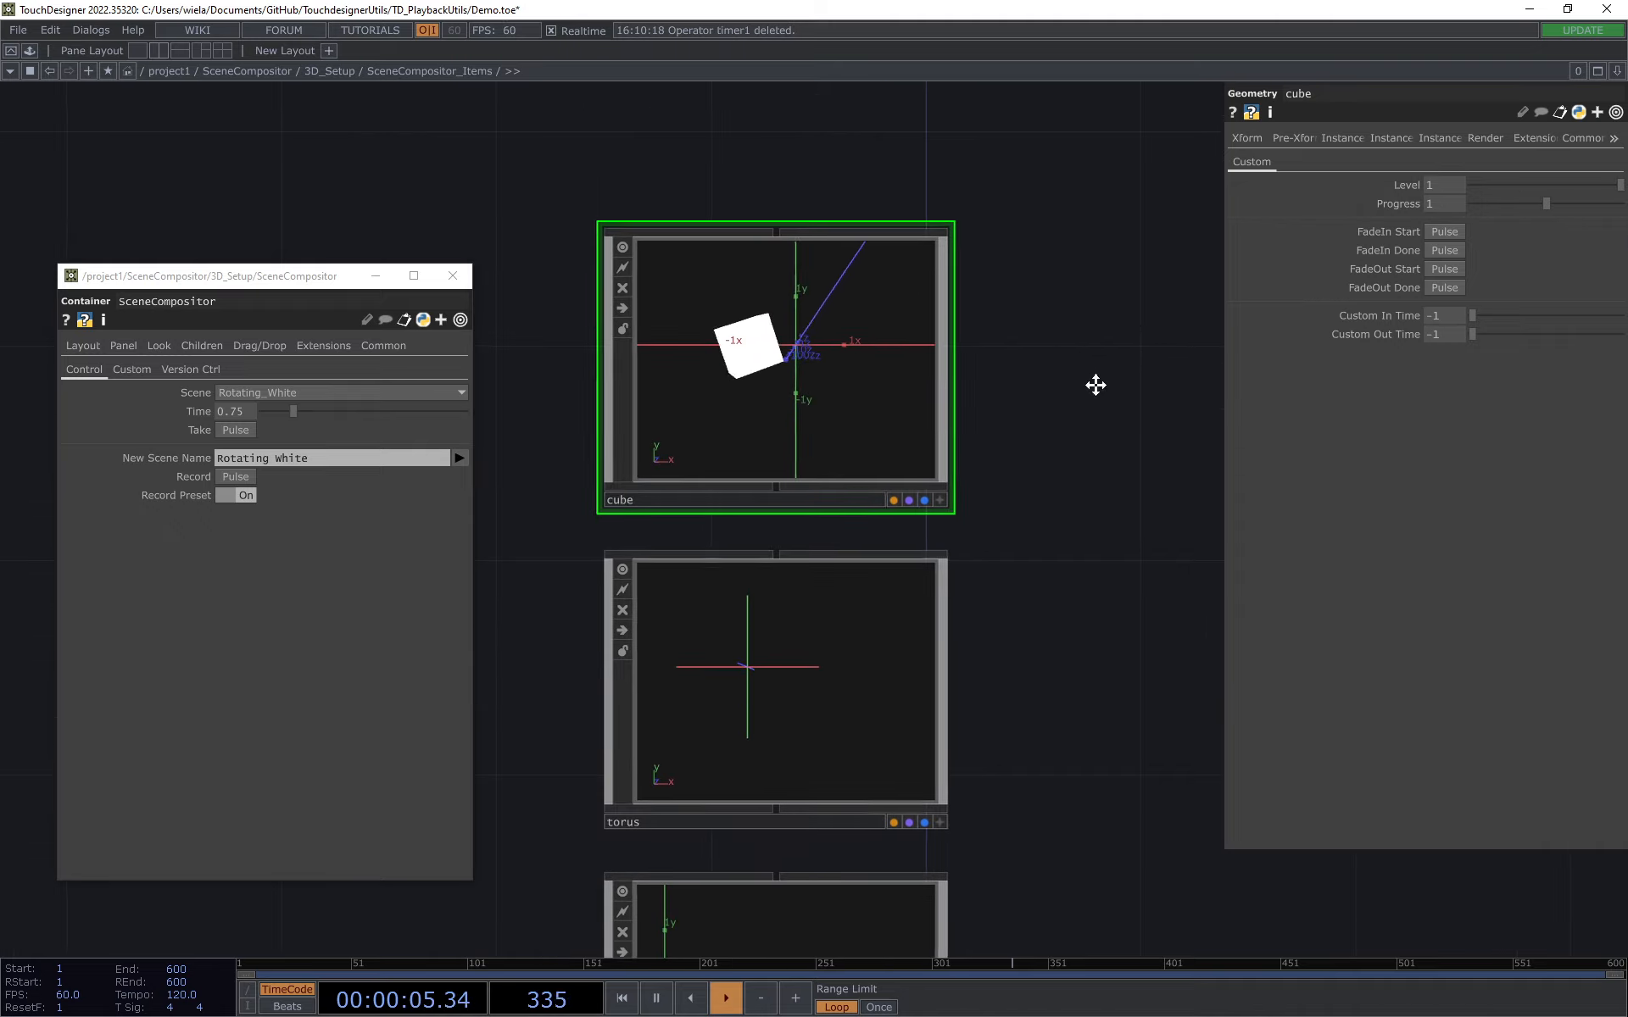
Step: Take the Out scene in the SceneCompositor
click(276, 393)
click(257, 407)
click(251, 429)
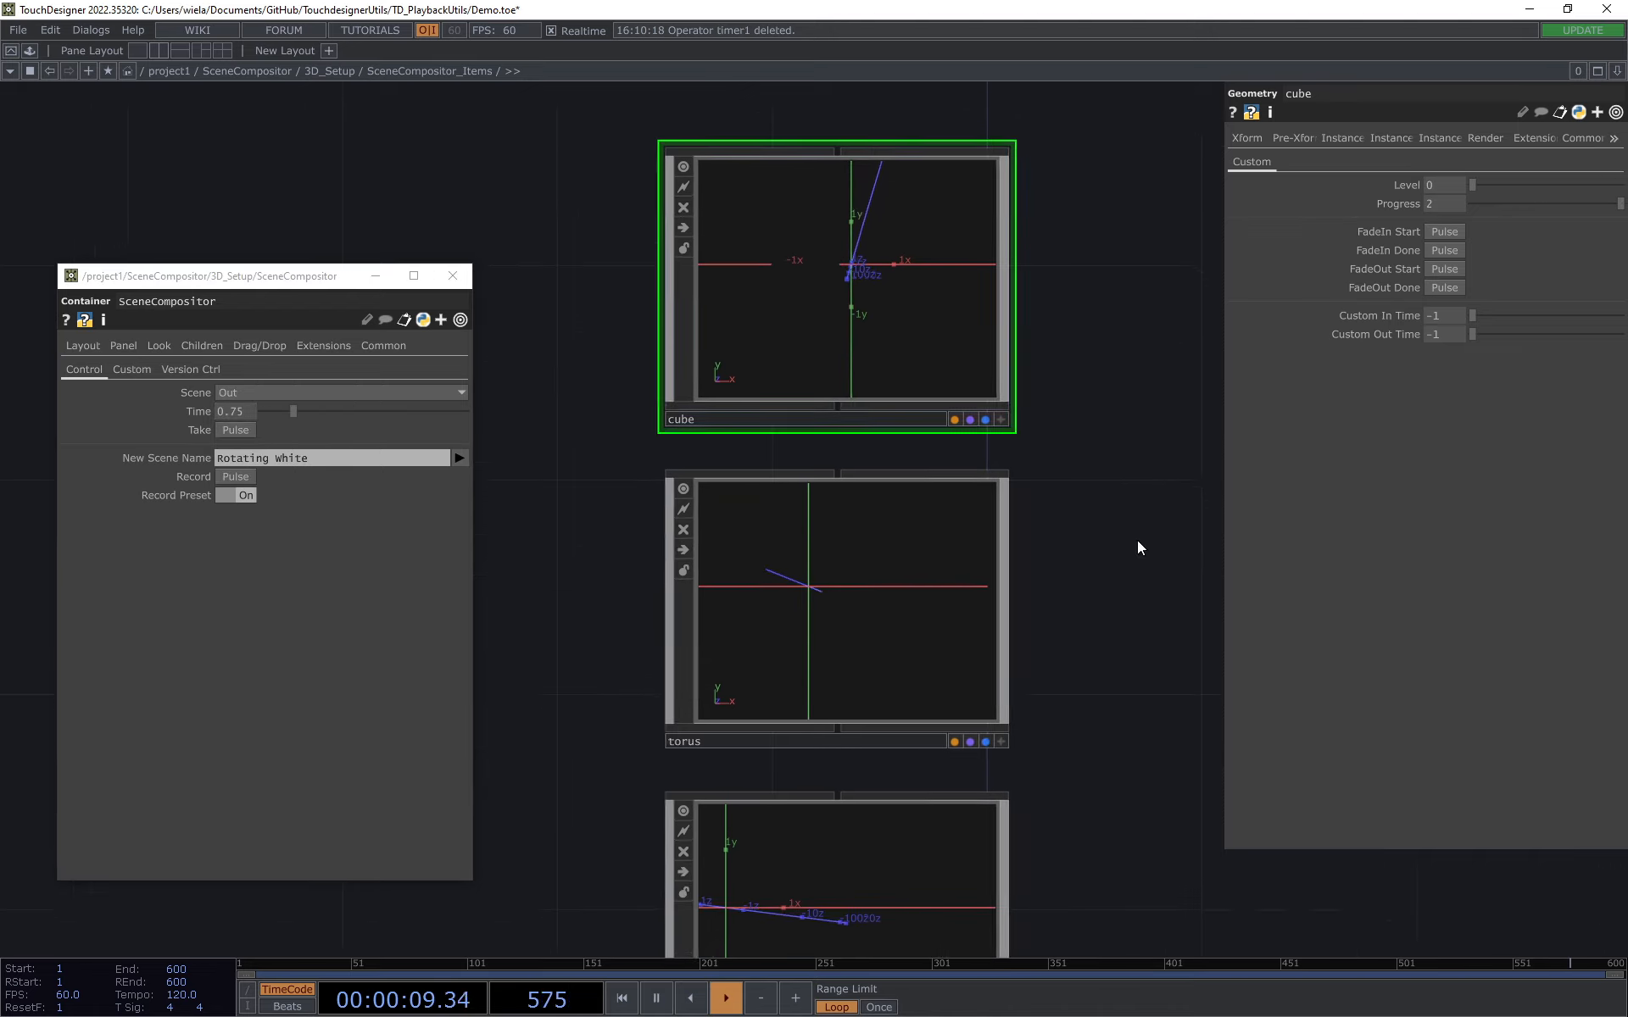
Step: Enter the torus component and examine its network of rotation channels, constant material and geometry
click(873, 621)
scroll(933, 604, up, 2)
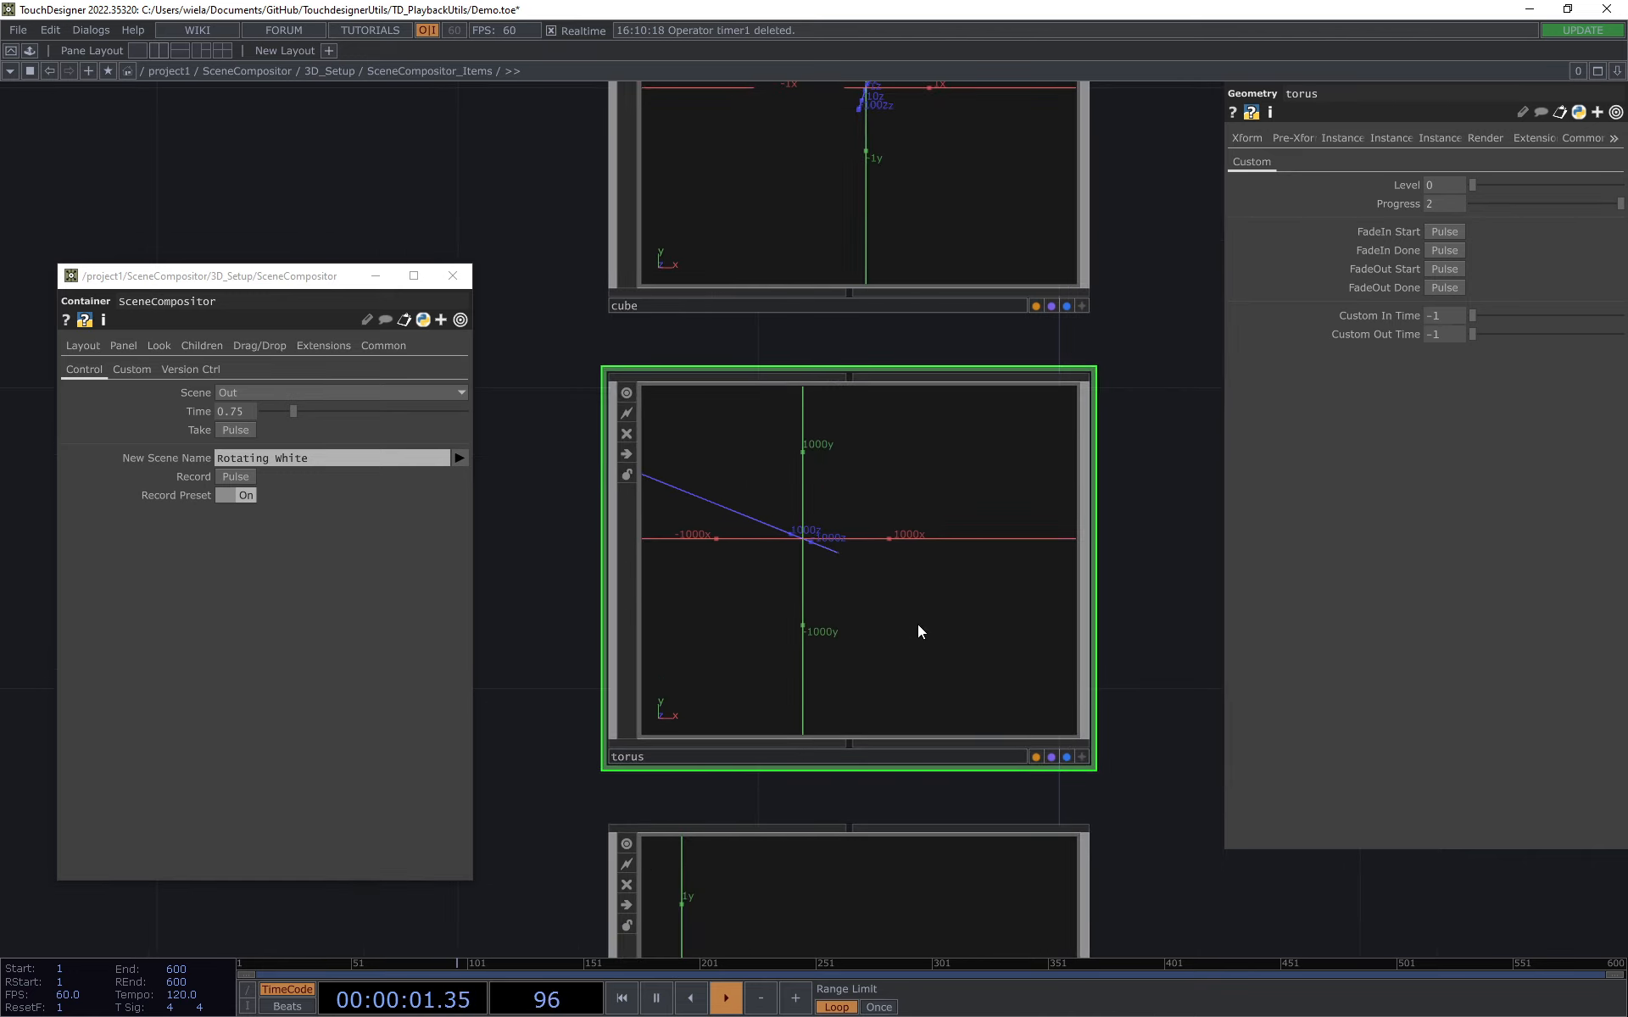
scroll(918, 566, up, 1)
drag(1161, 551, 1372, 611)
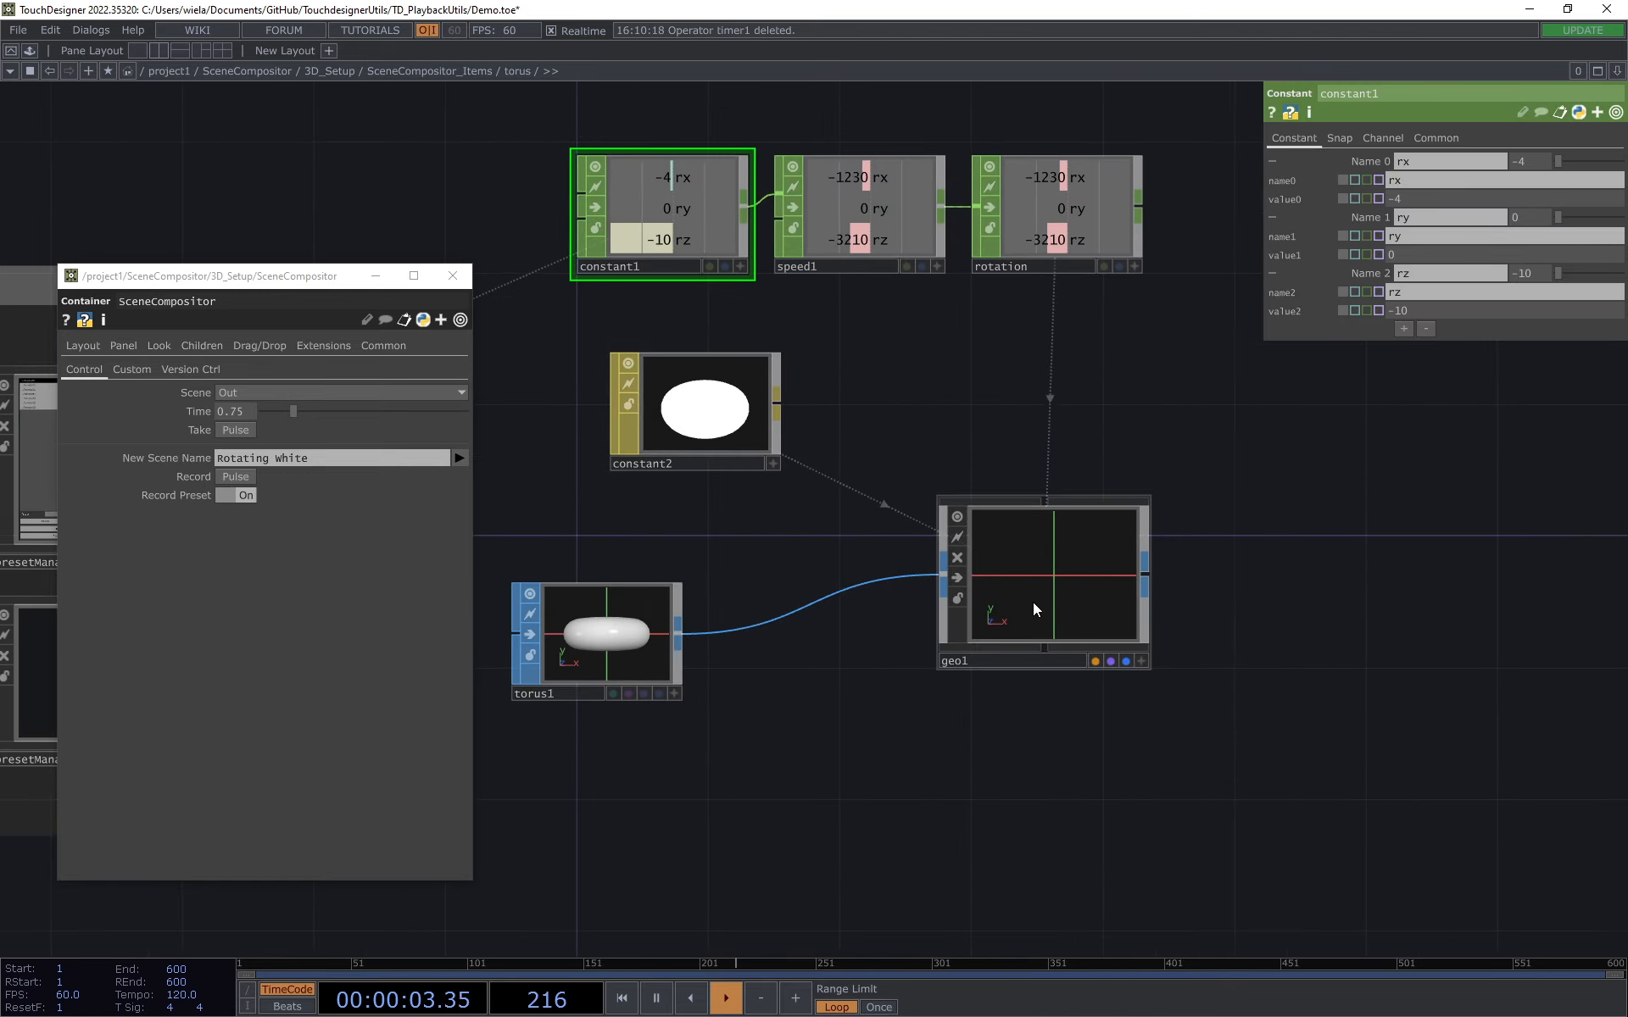
drag(1033, 603, 1032, 636)
drag(825, 534, 897, 544)
drag(668, 628, 767, 628)
drag(1022, 411, 1148, 325)
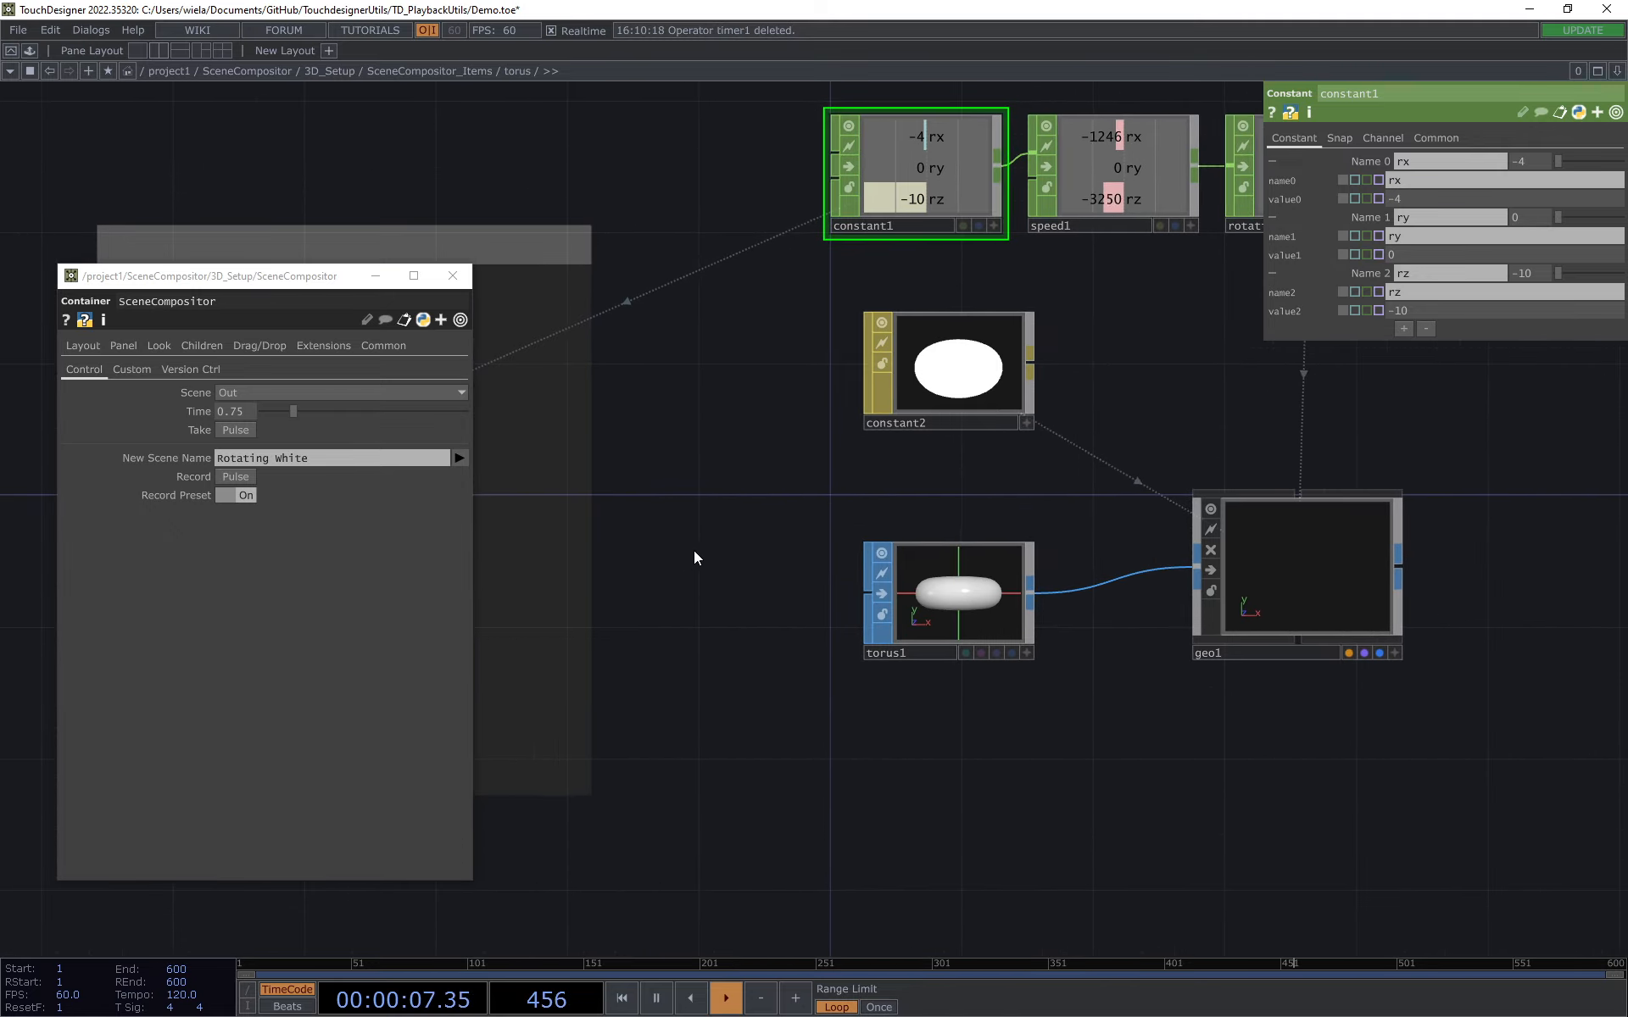
drag(730, 549, 766, 504)
drag(1070, 694, 909, 717)
Step: Select geo1 inside the torus component and inspect the expression driving its Uniform Scale
click(1191, 569)
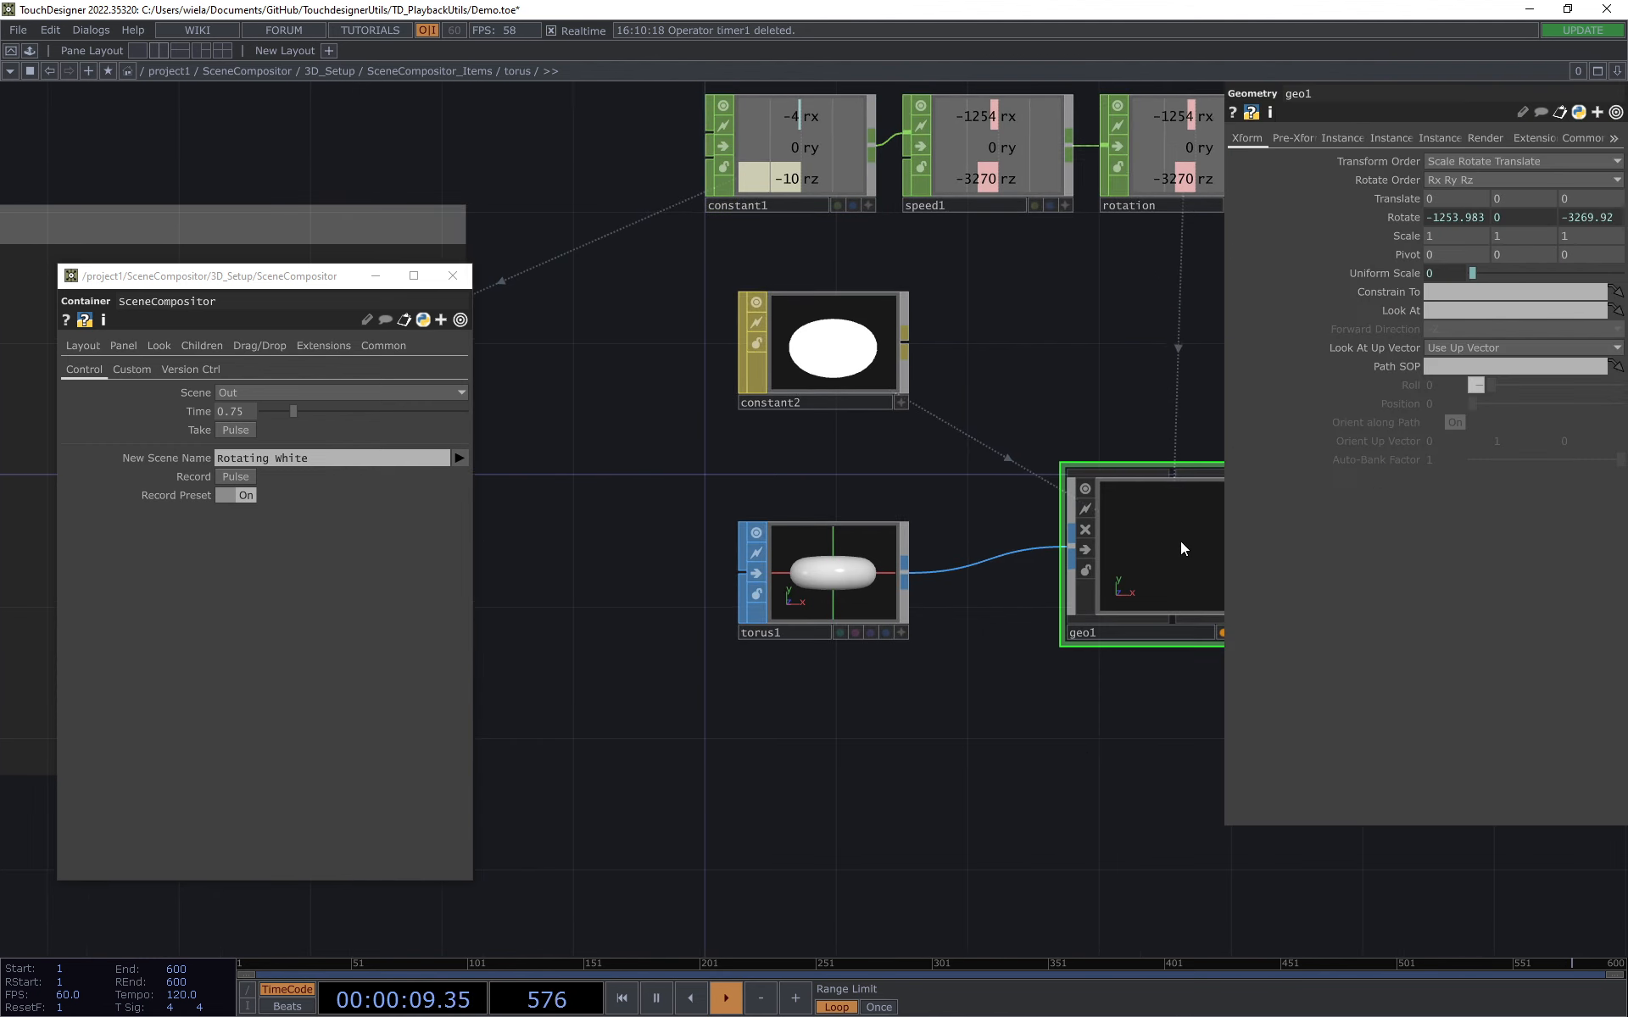
drag(1100, 334, 993, 406)
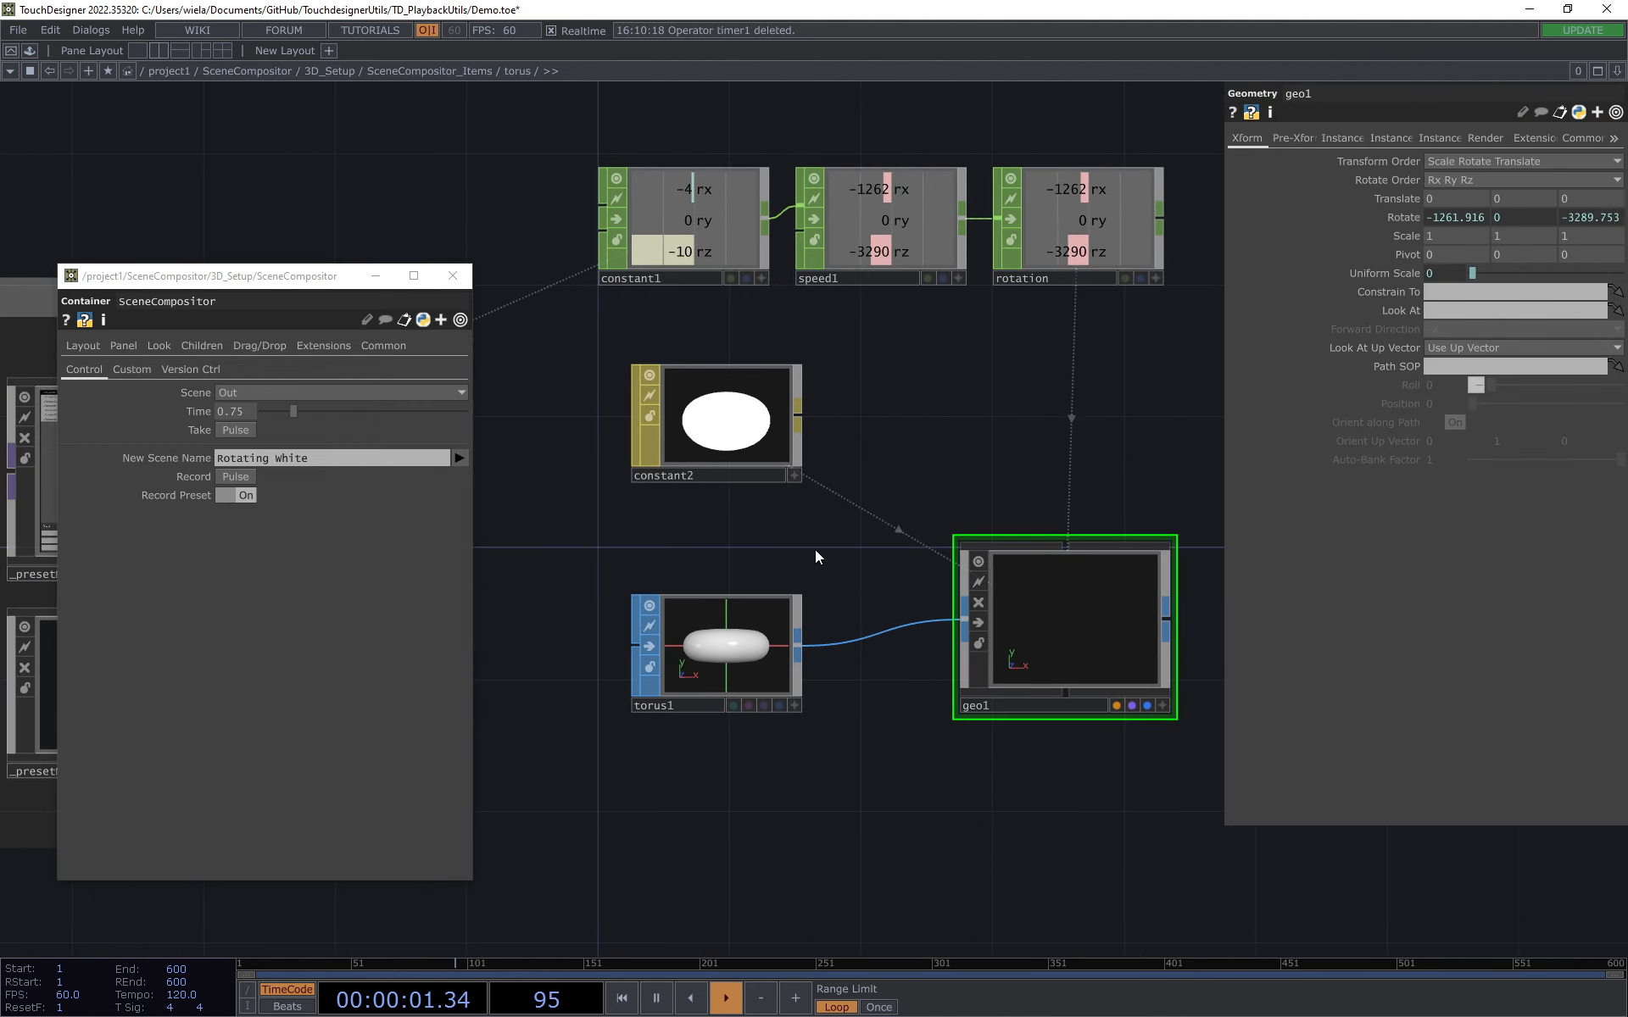
click(1387, 271)
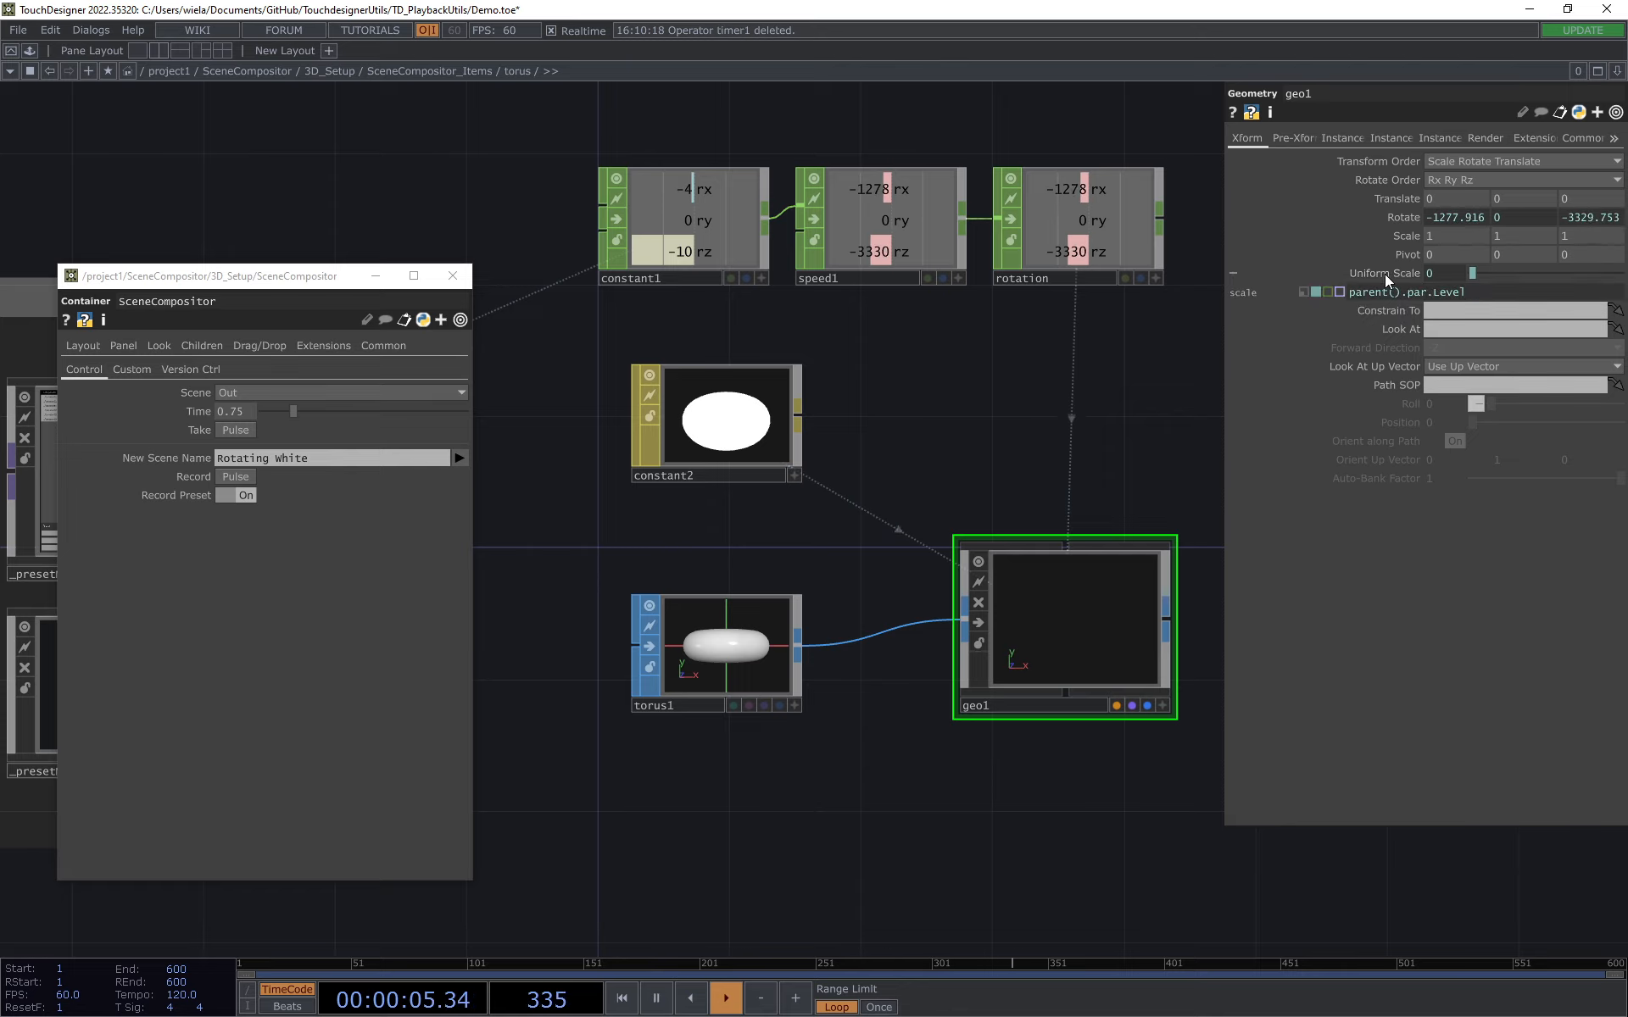
click(1385, 273)
Step: Go up to SceneCompositor_Items, set the torus item's Level to 1, and make its viewer active
click(465, 72)
scroll(835, 371, down, 3)
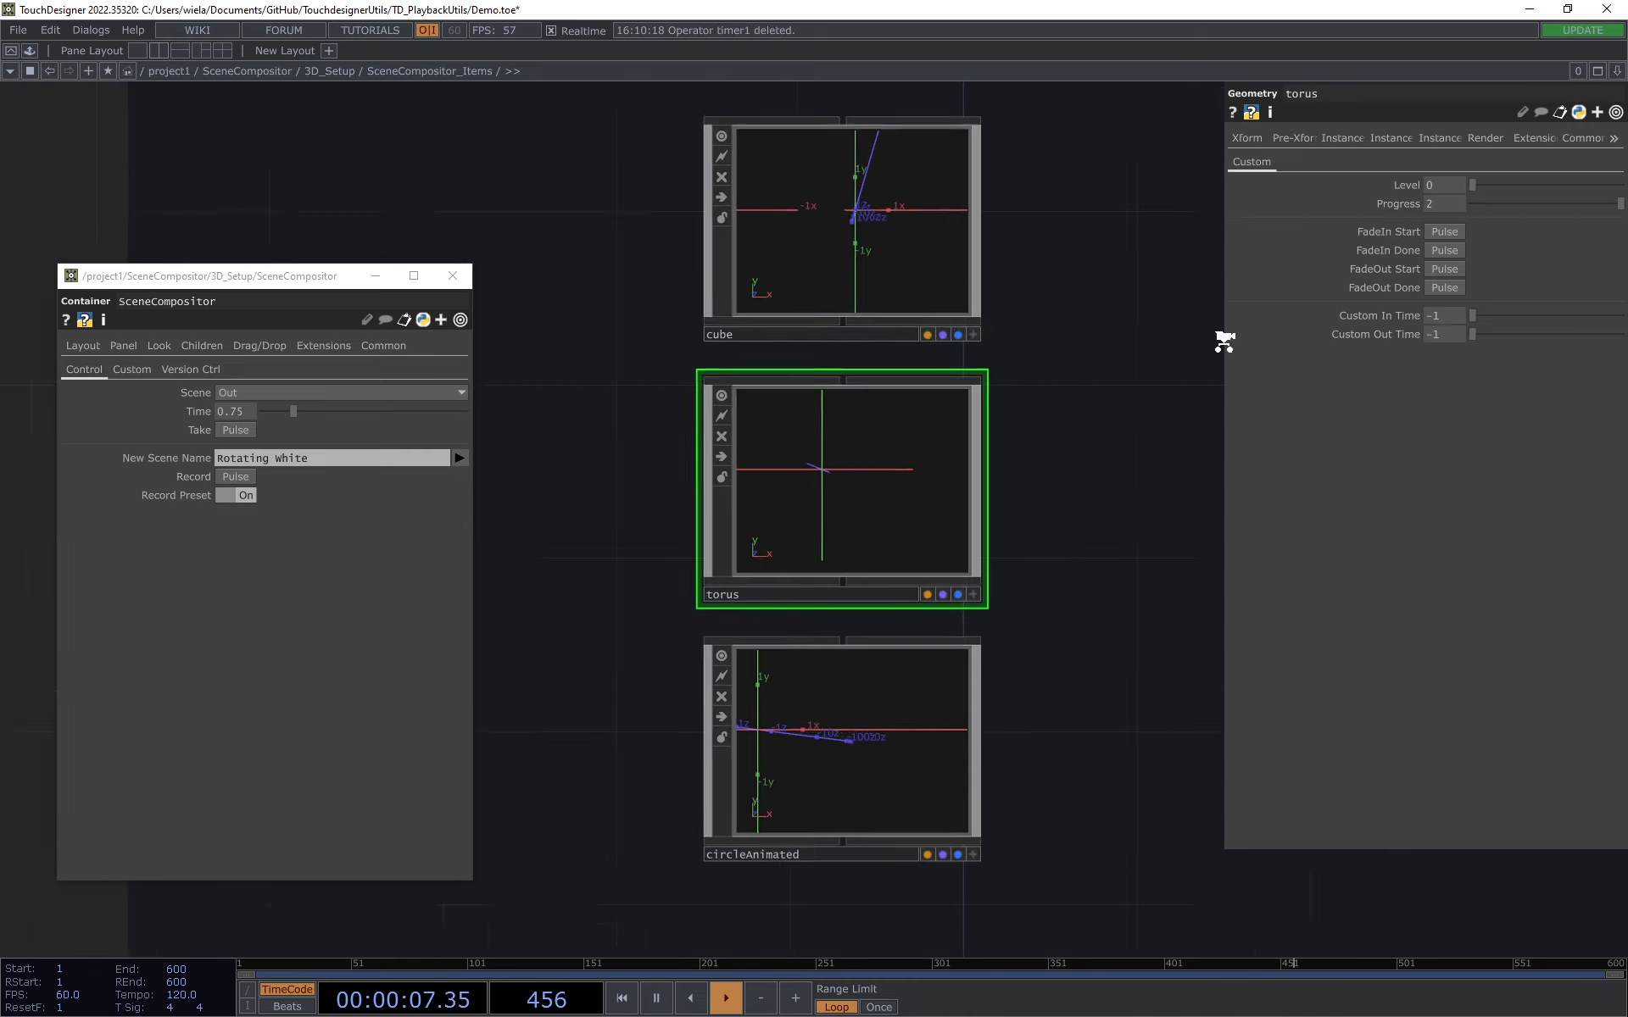
drag(1473, 185, 1622, 184)
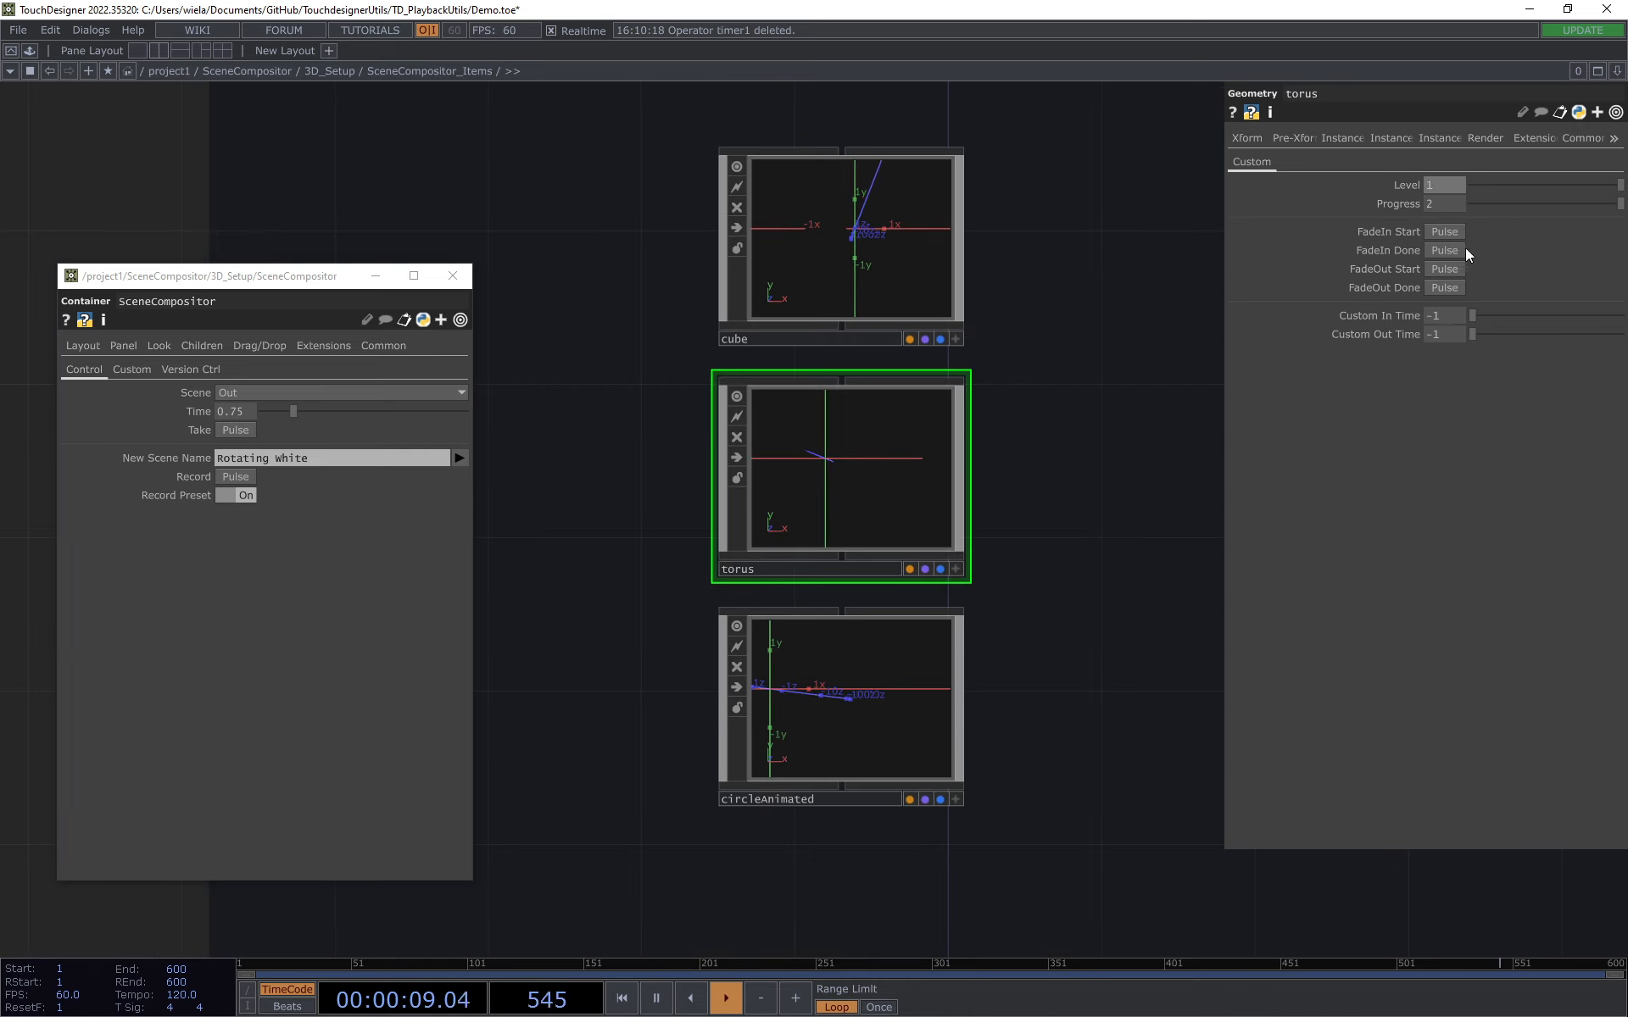
click(955, 568)
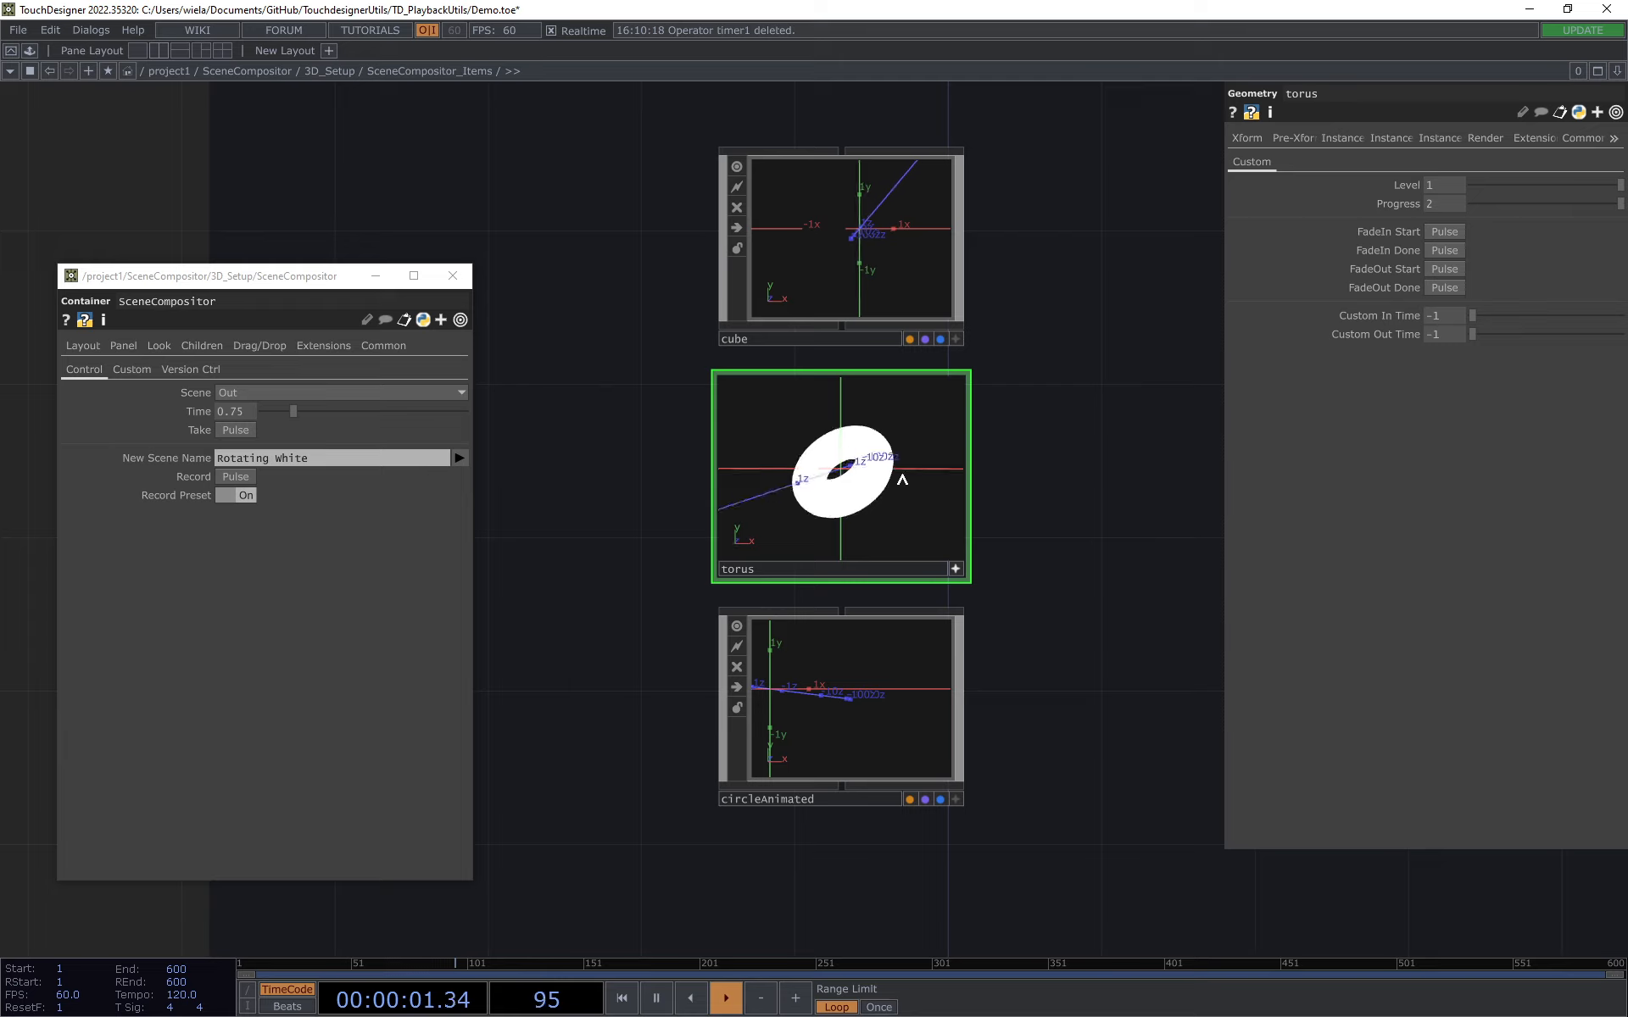
mouse_move(1614, 185)
mouse_down()
mouse_move(1428, 180)
mouse_move(1596, 185)
mouse_up()
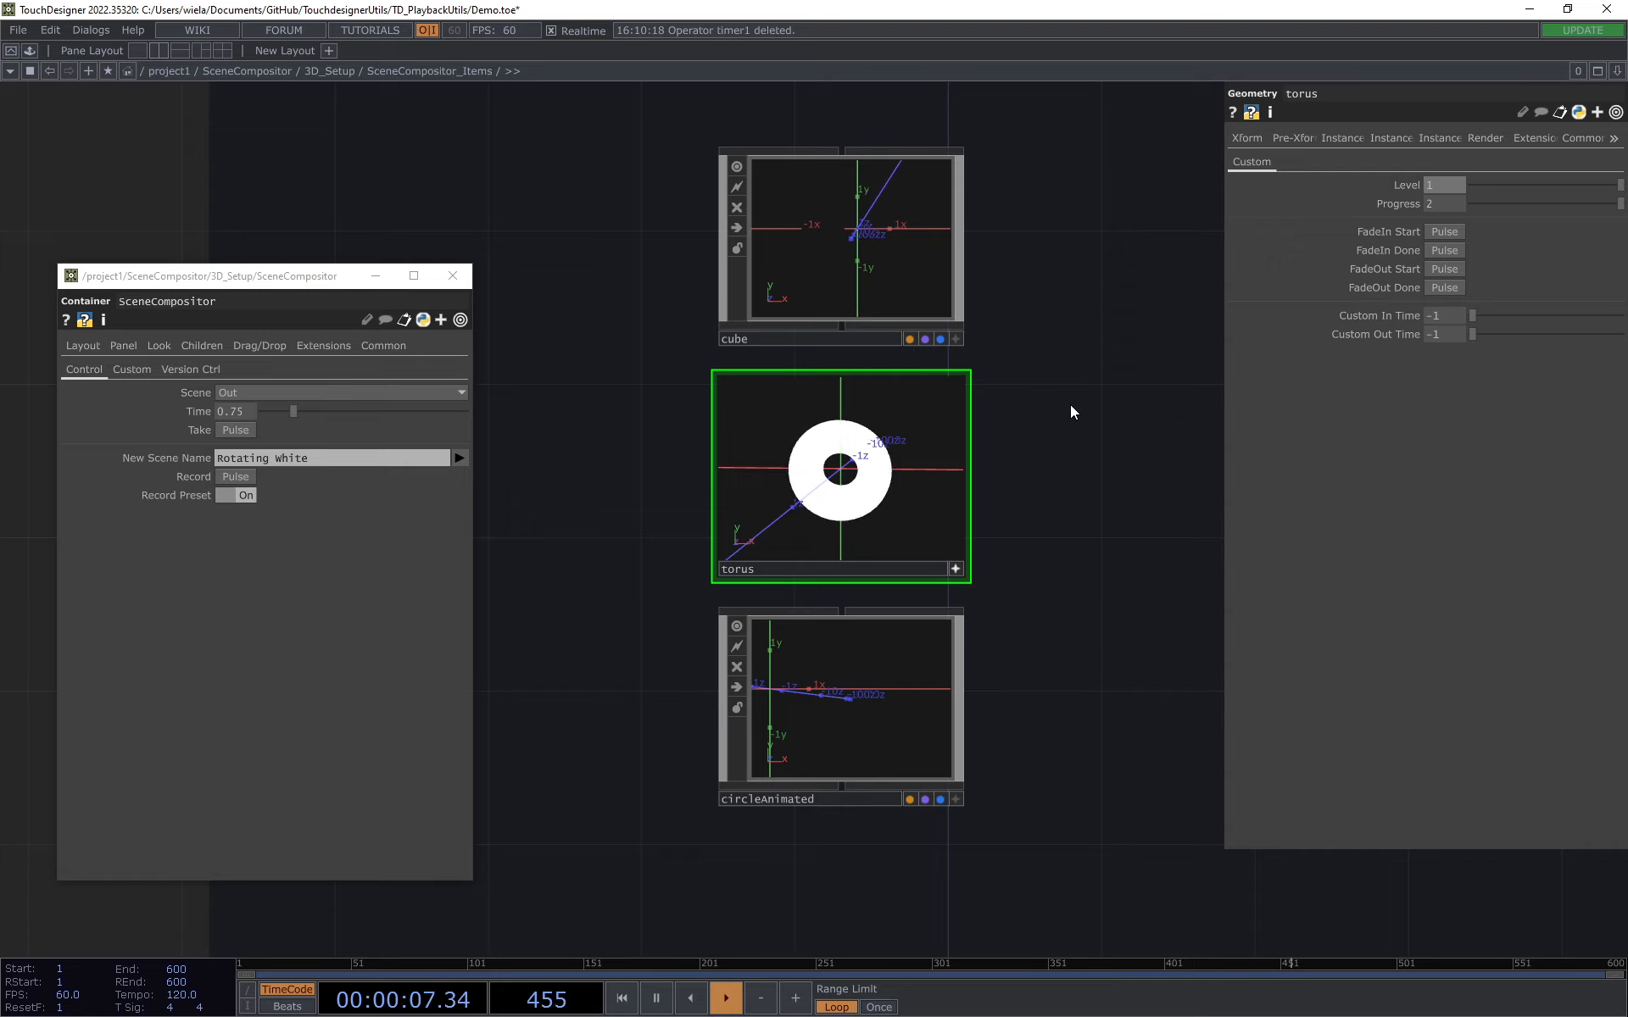
drag(1066, 410, 1124, 423)
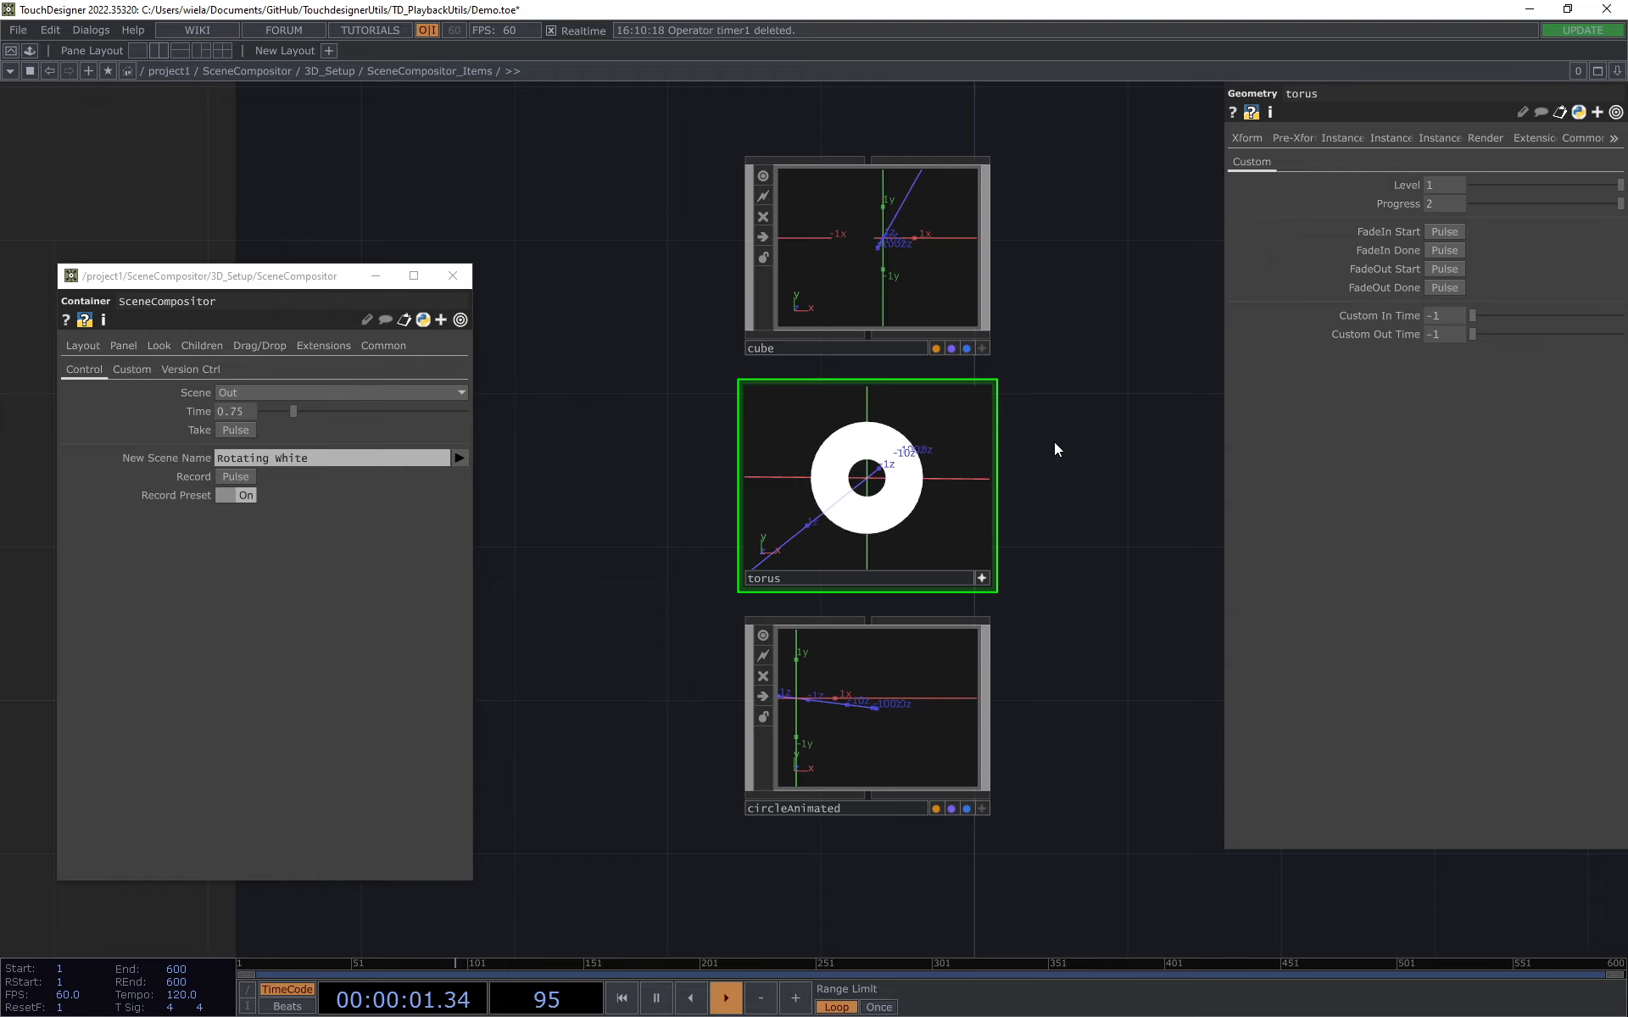
drag(988, 361, 974, 388)
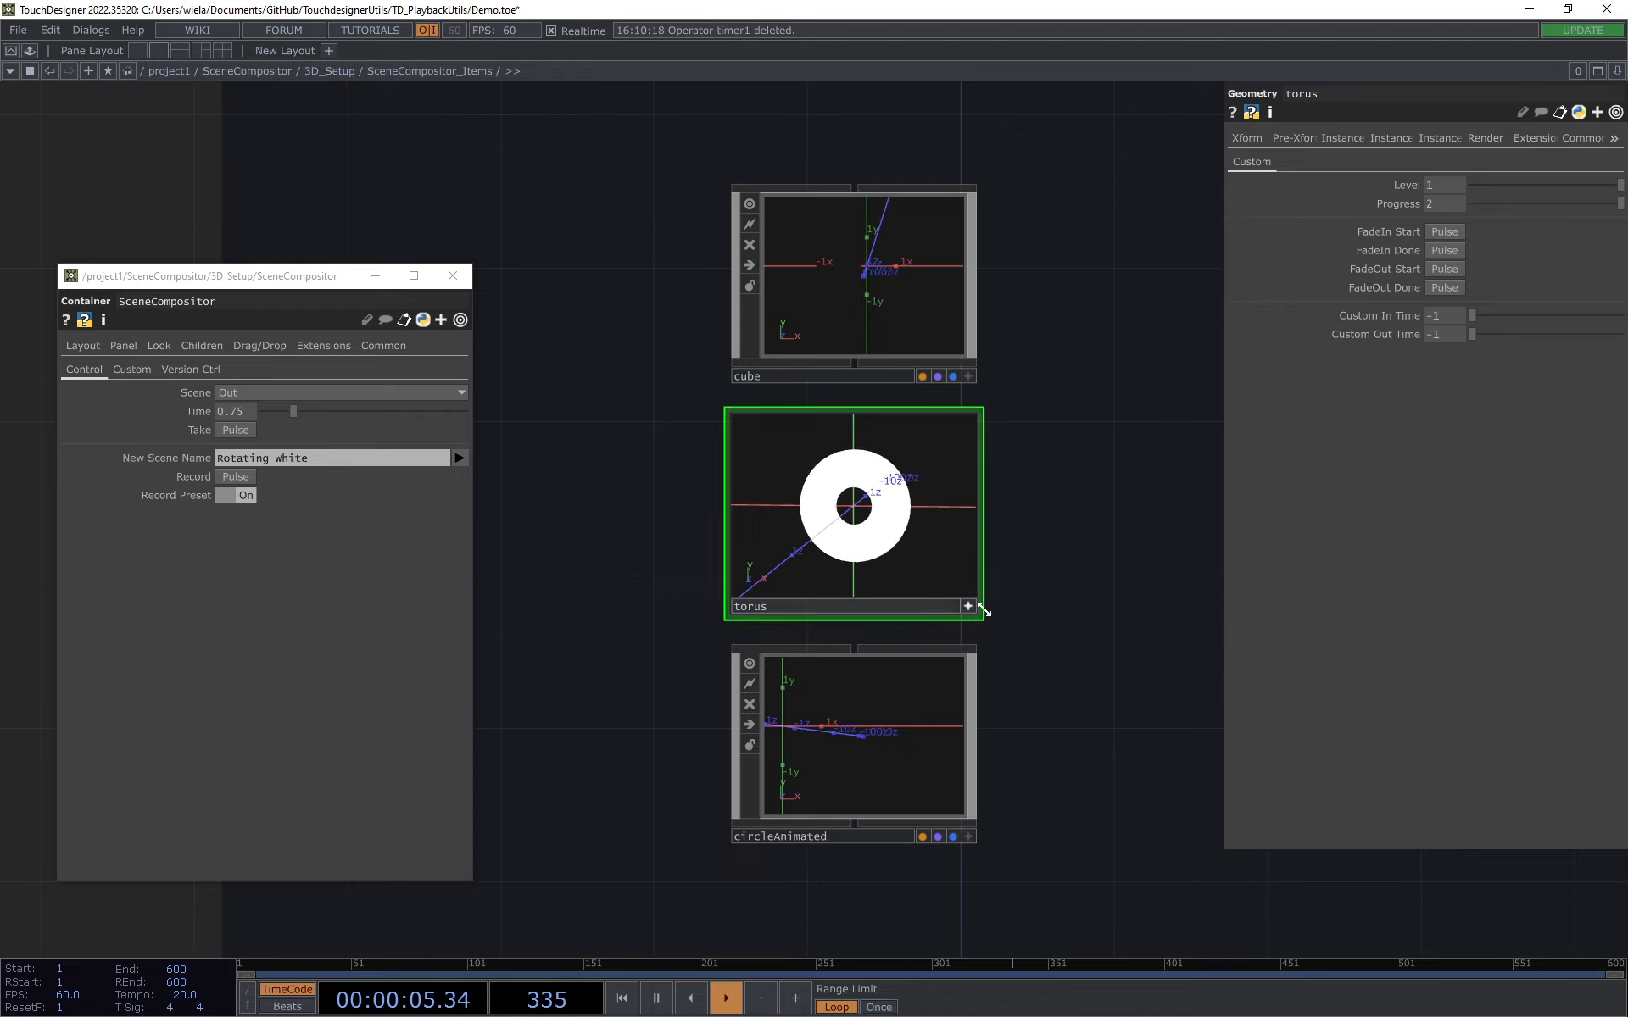
Step: Set the circleAnimated item's Level to 1 and scrub its Progress to about 0.98 and back to 2
scroll(1017, 746, up, 4)
click(891, 537)
drag(1037, 818, 1073, 827)
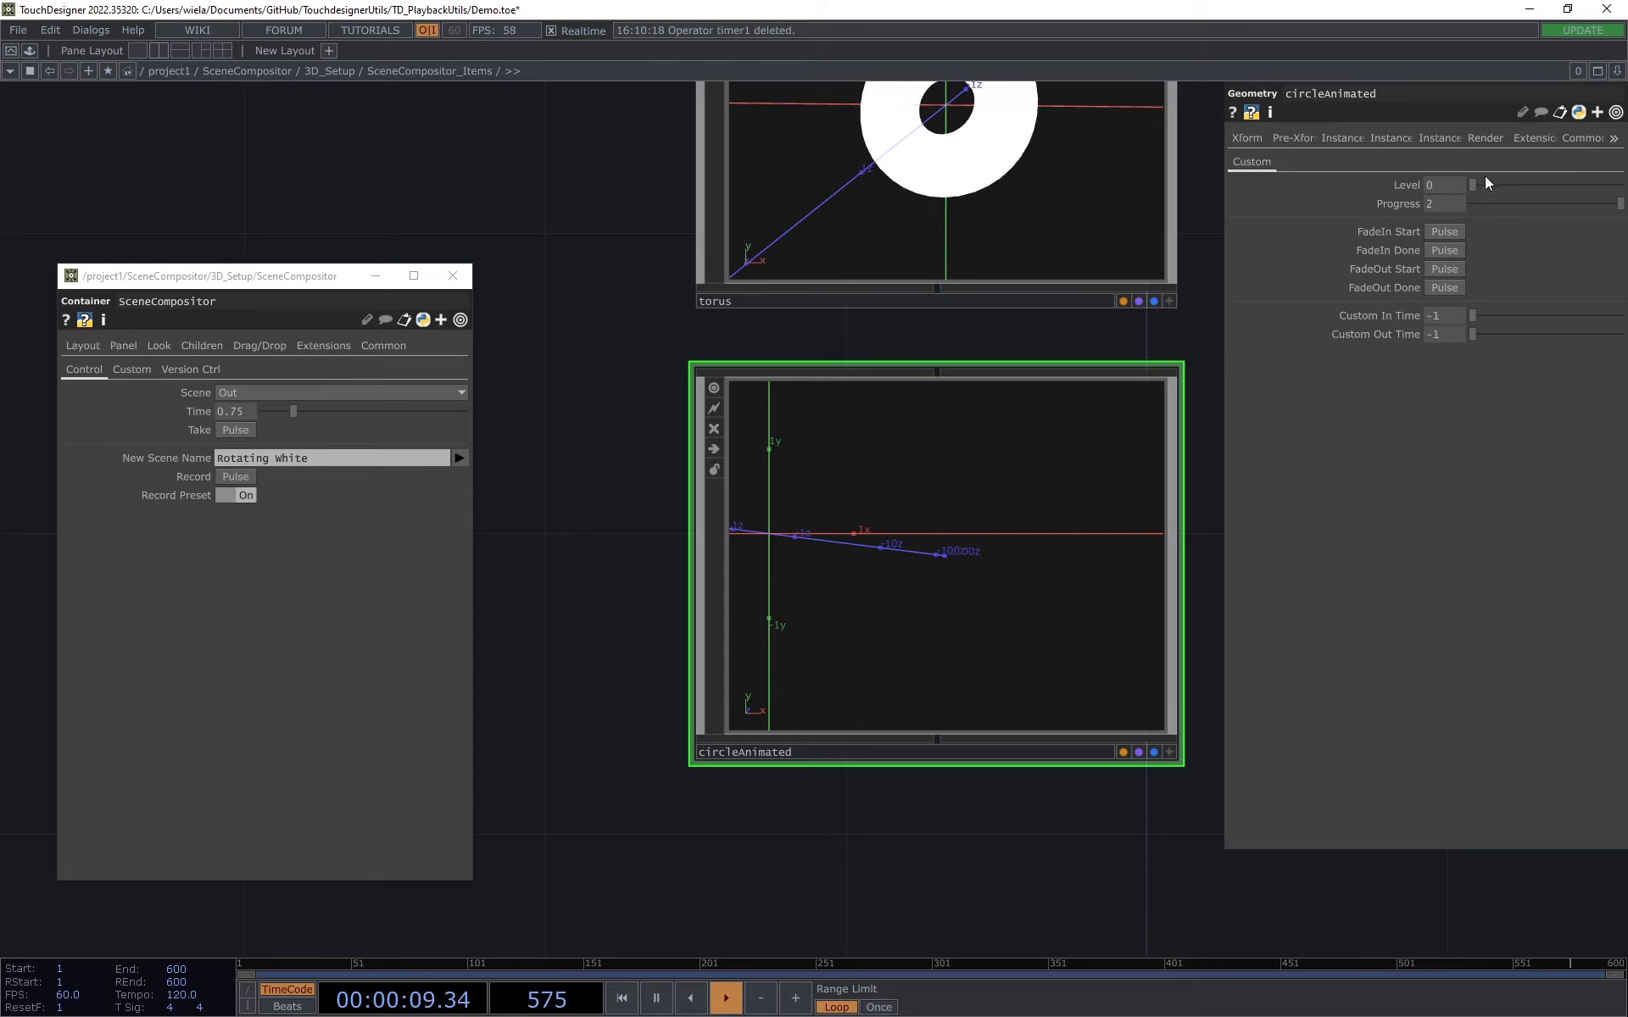
click(1543, 185)
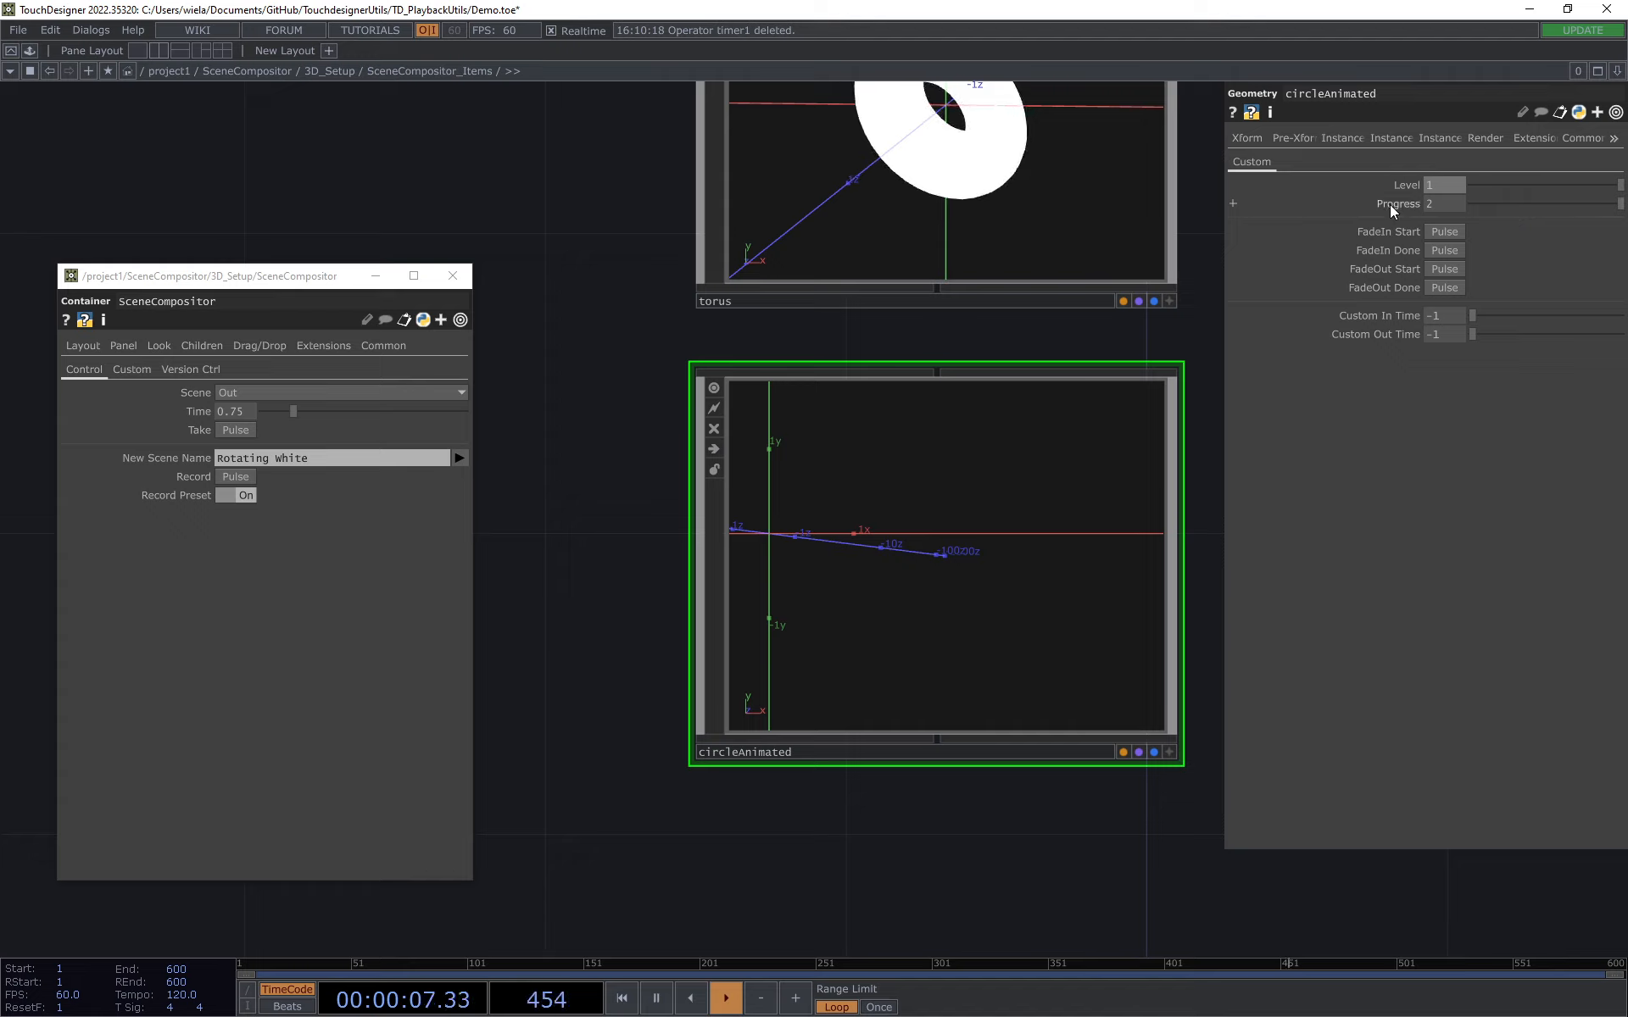
drag(1618, 204, 1533, 208)
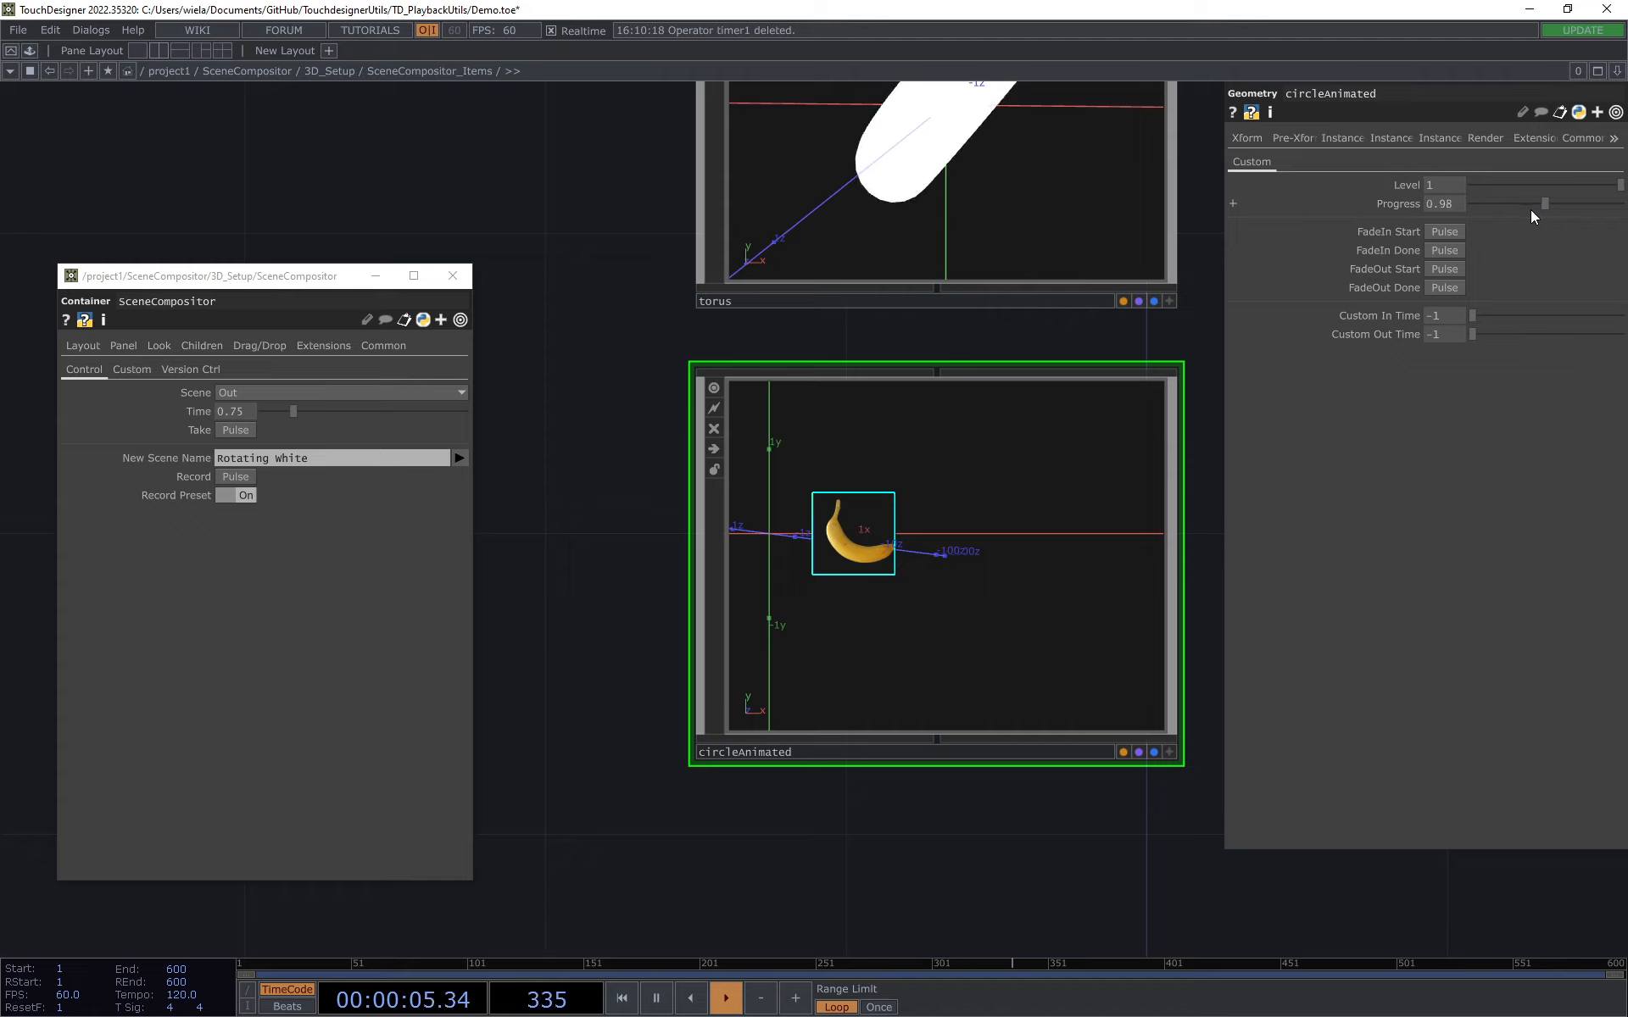
drag(1532, 210, 1617, 210)
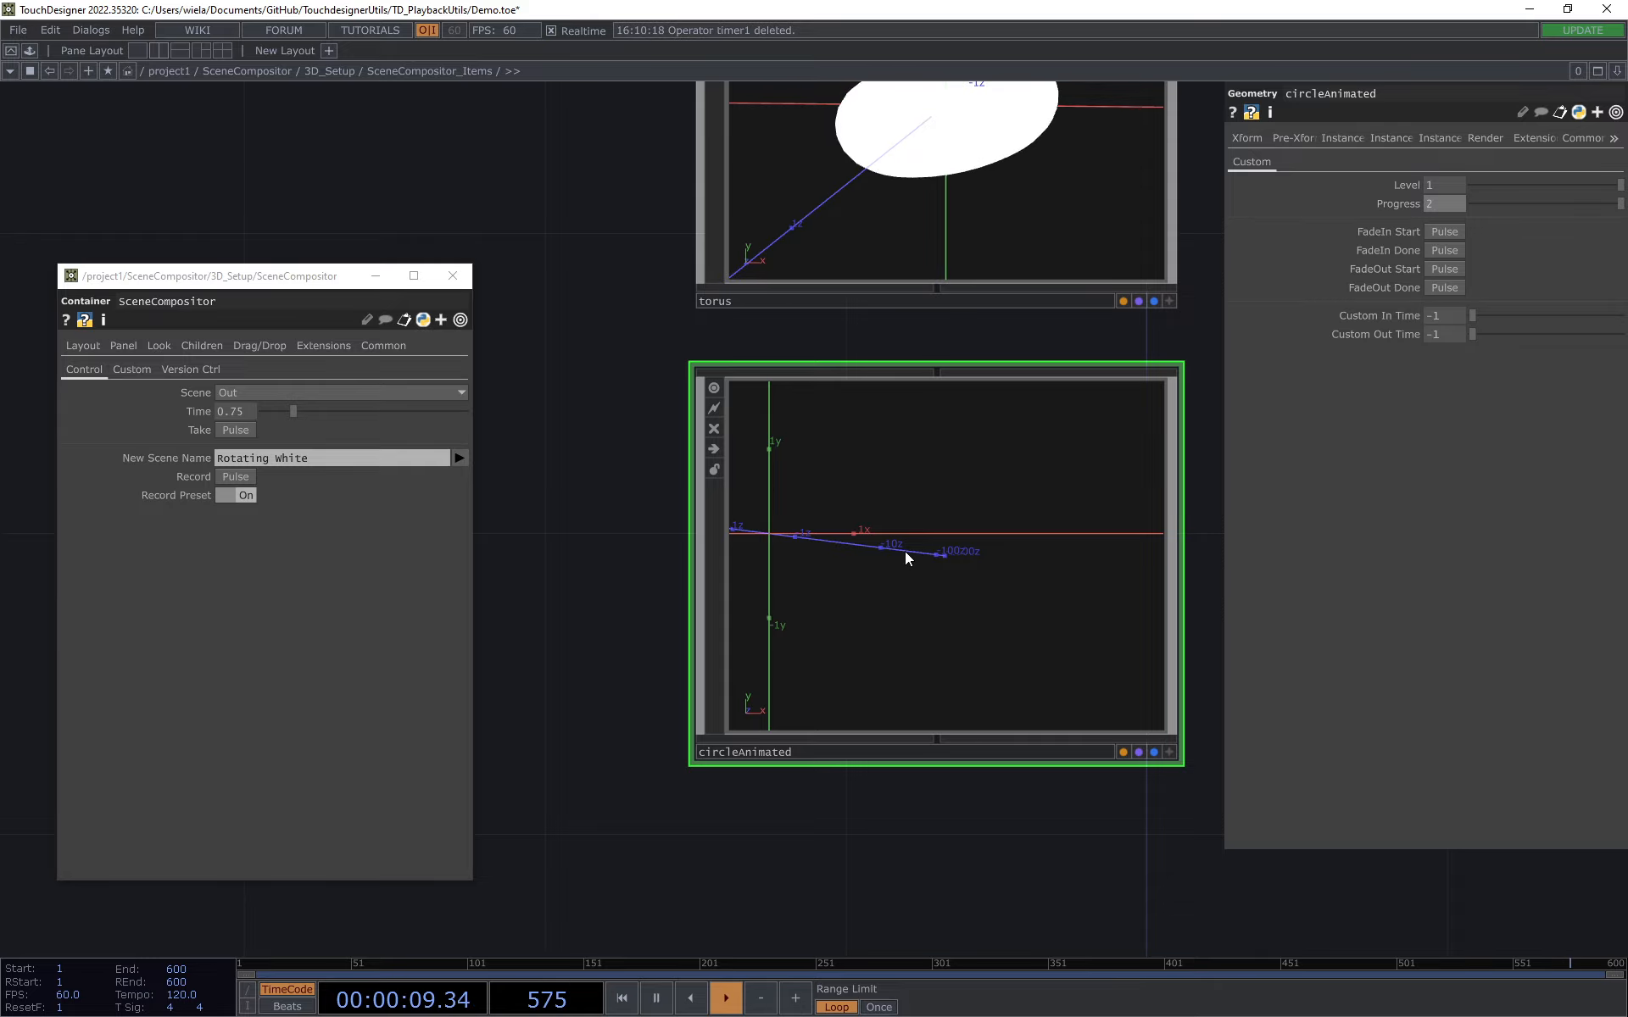
Step: Enter circleAnimated and inspect animation1's animation and range settings, its Progress input, and the rest of the network
key(i)
key(h)
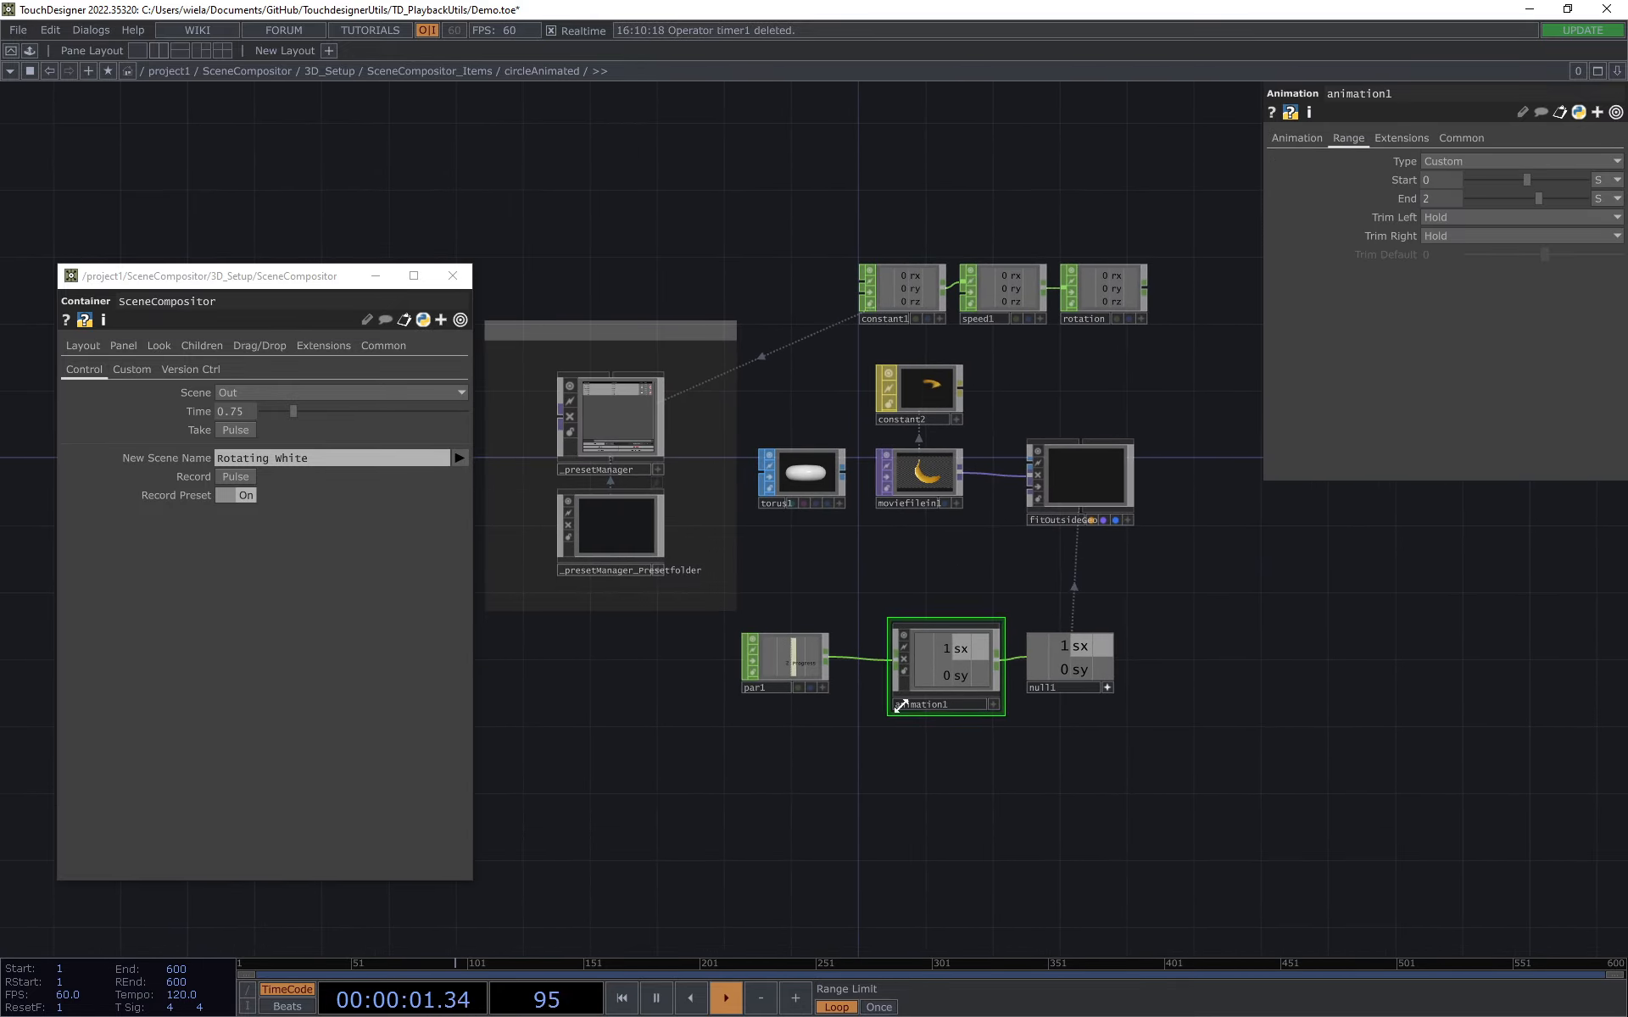
scroll(917, 708, up, 5)
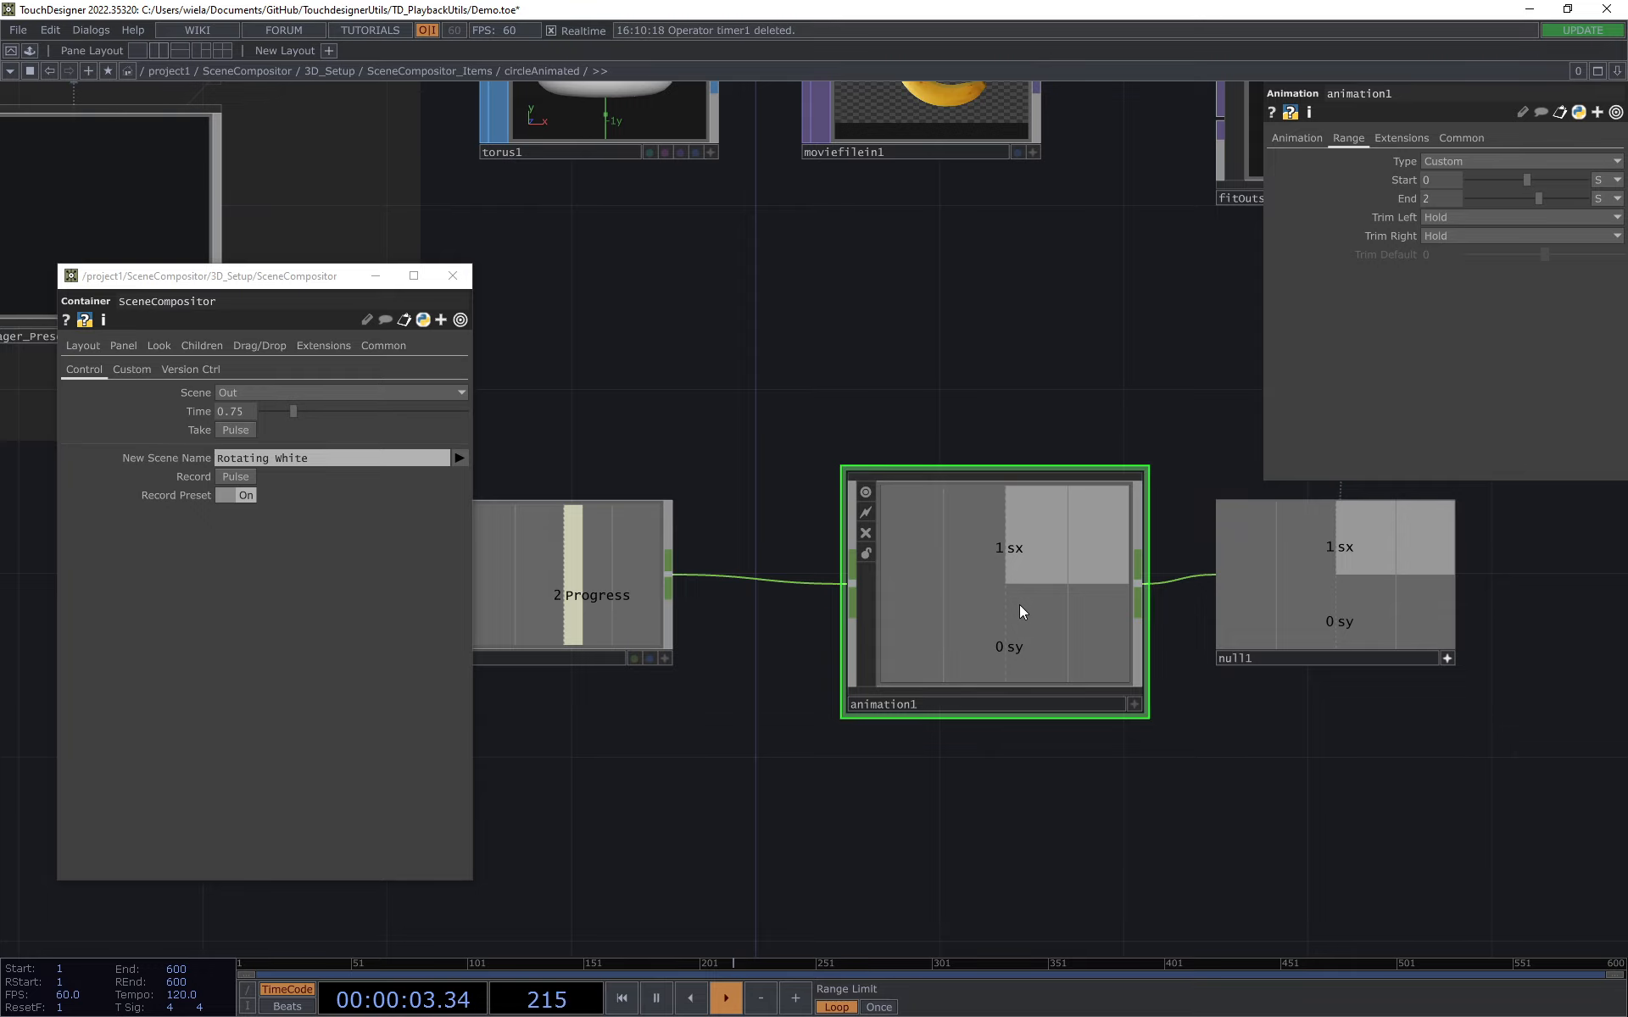
drag(1029, 390, 1137, 431)
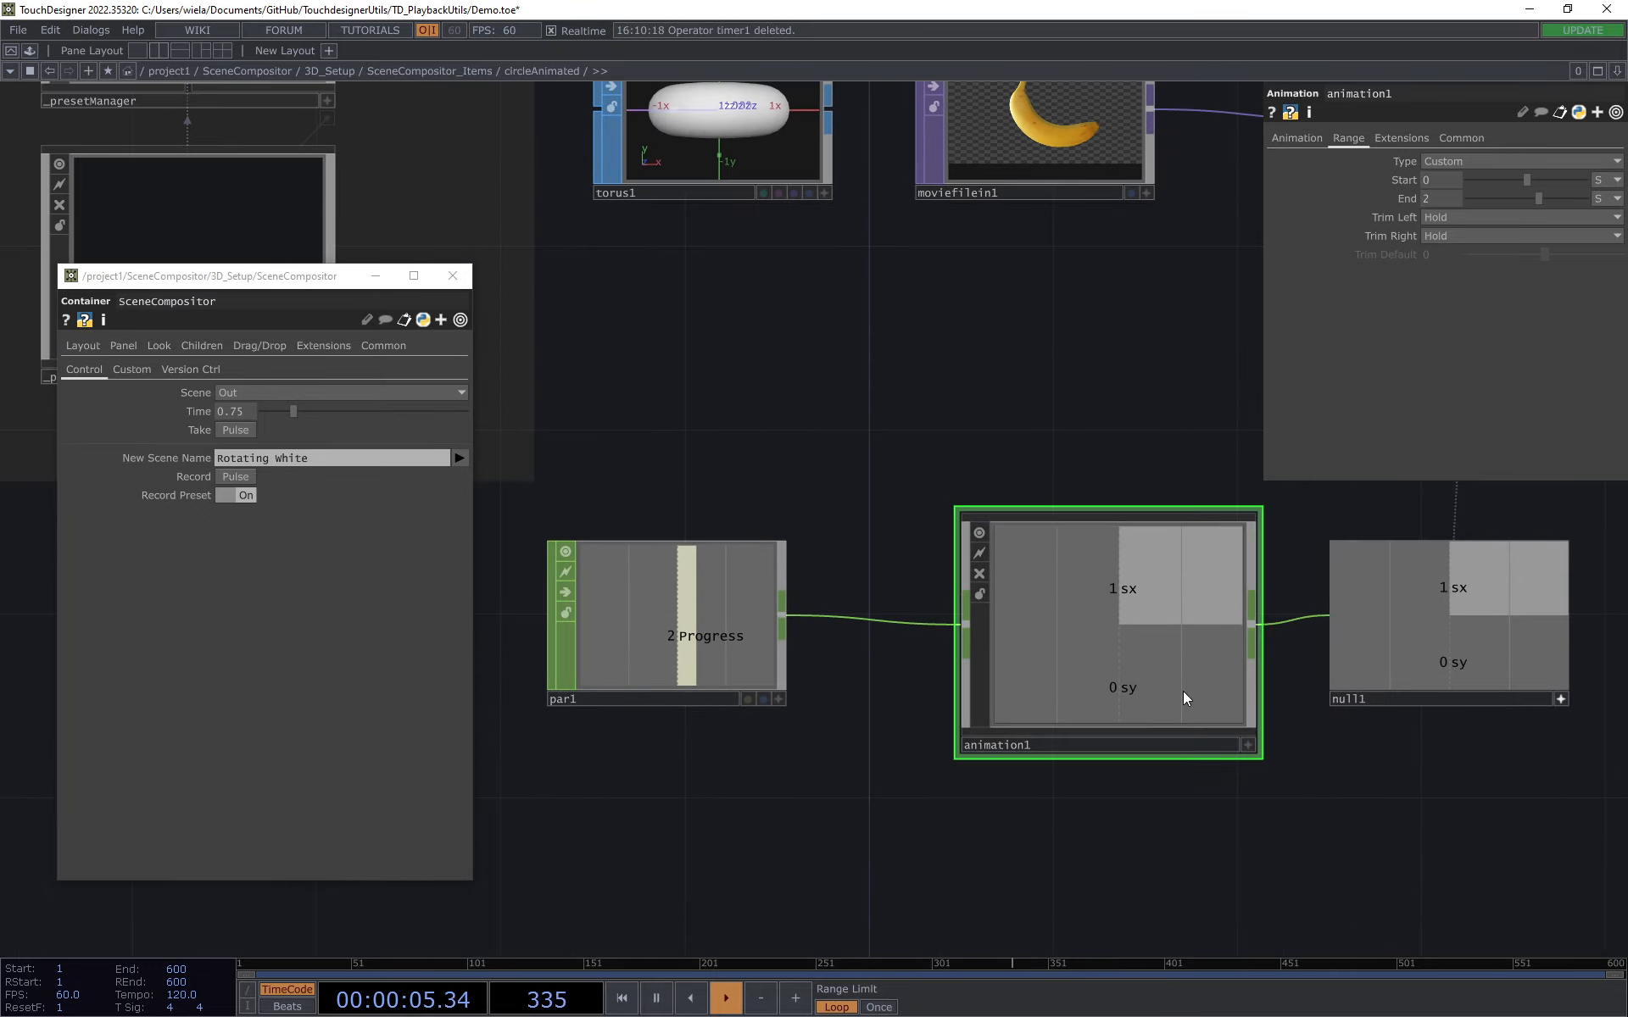
click(1310, 140)
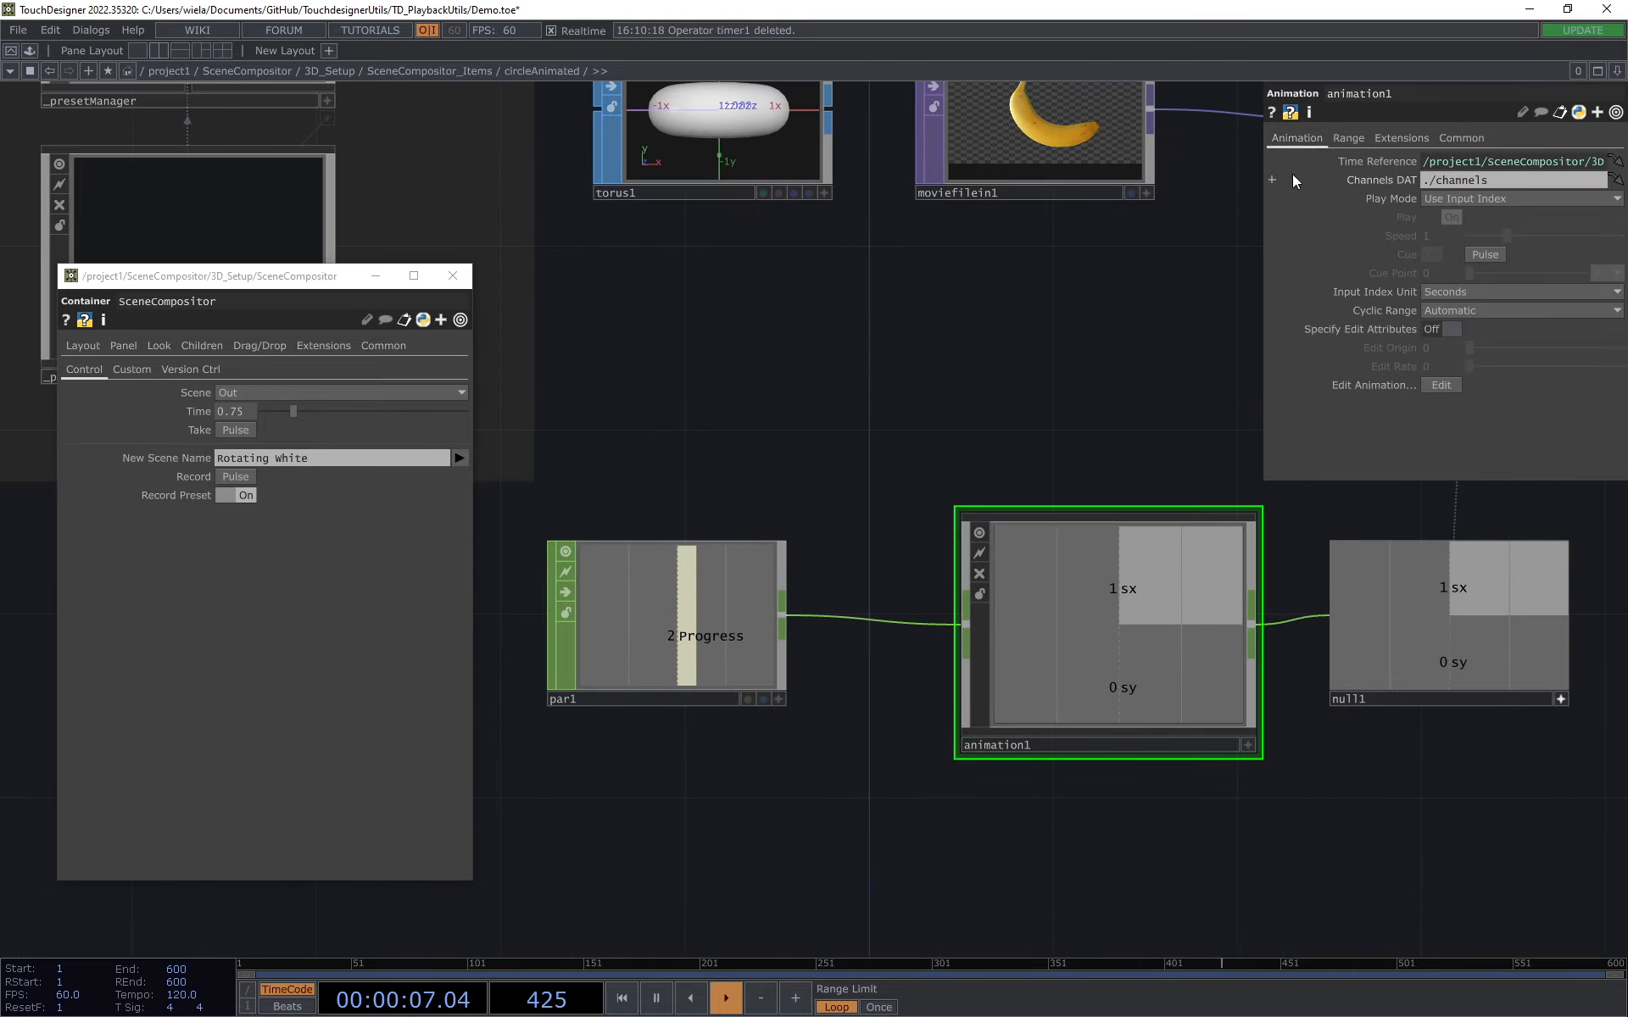
click(1350, 138)
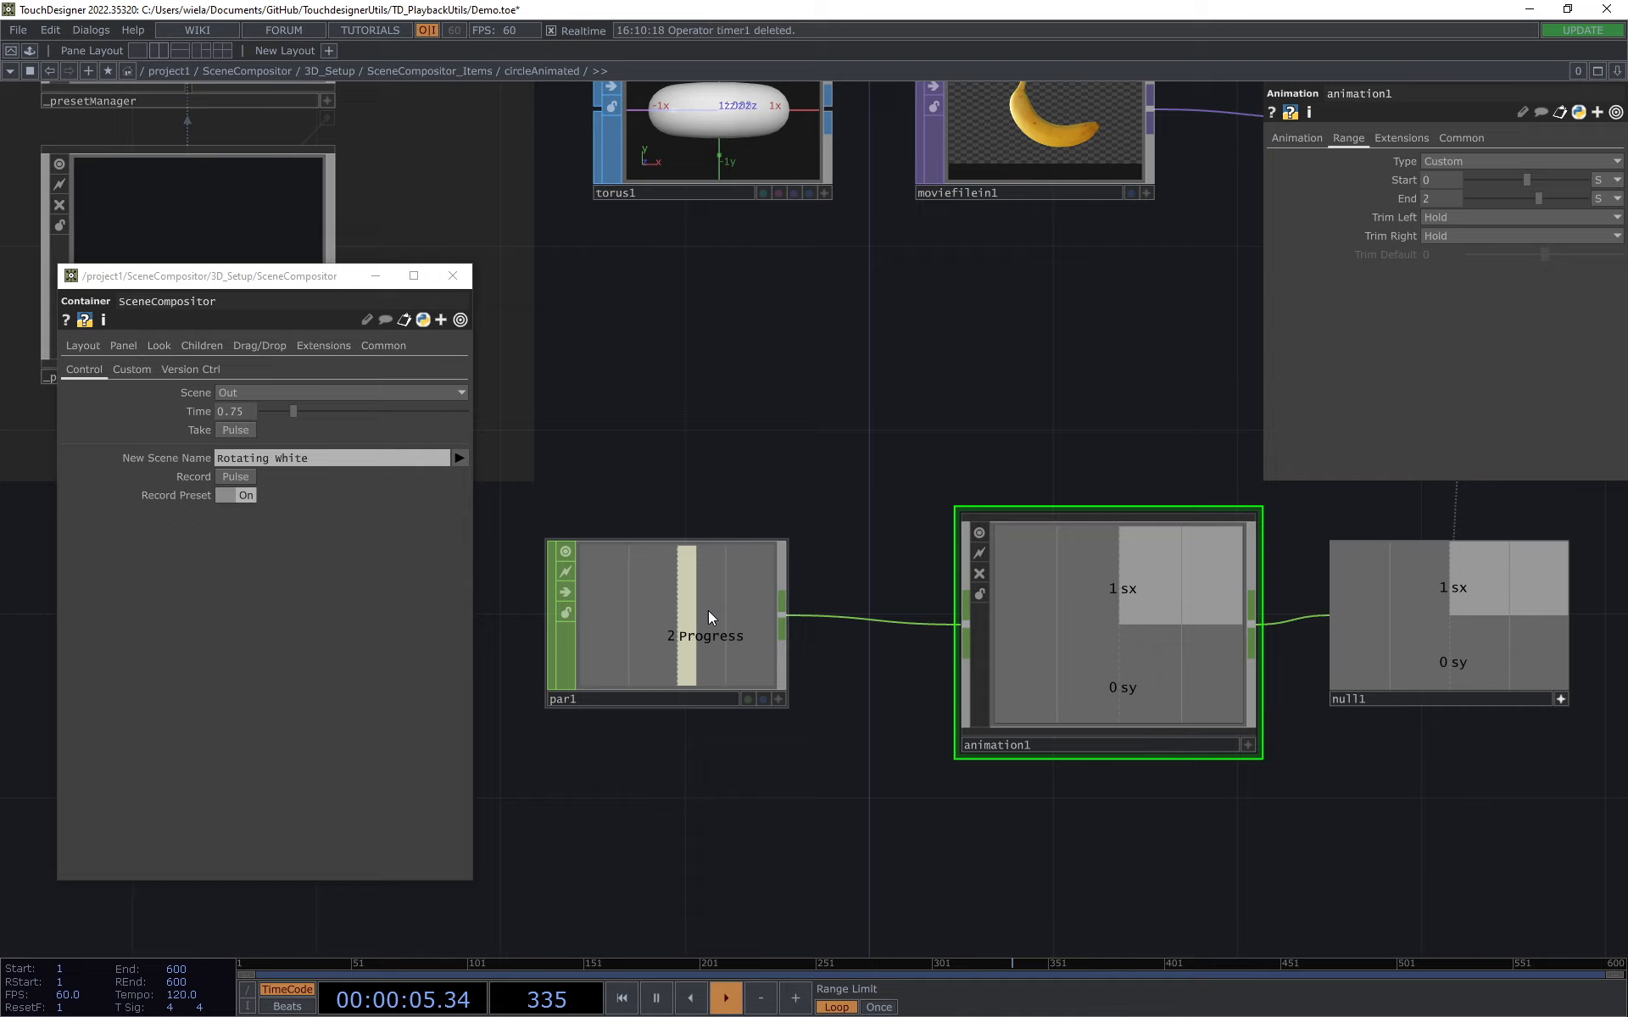
drag(932, 476, 895, 542)
scroll(896, 543, down, 3)
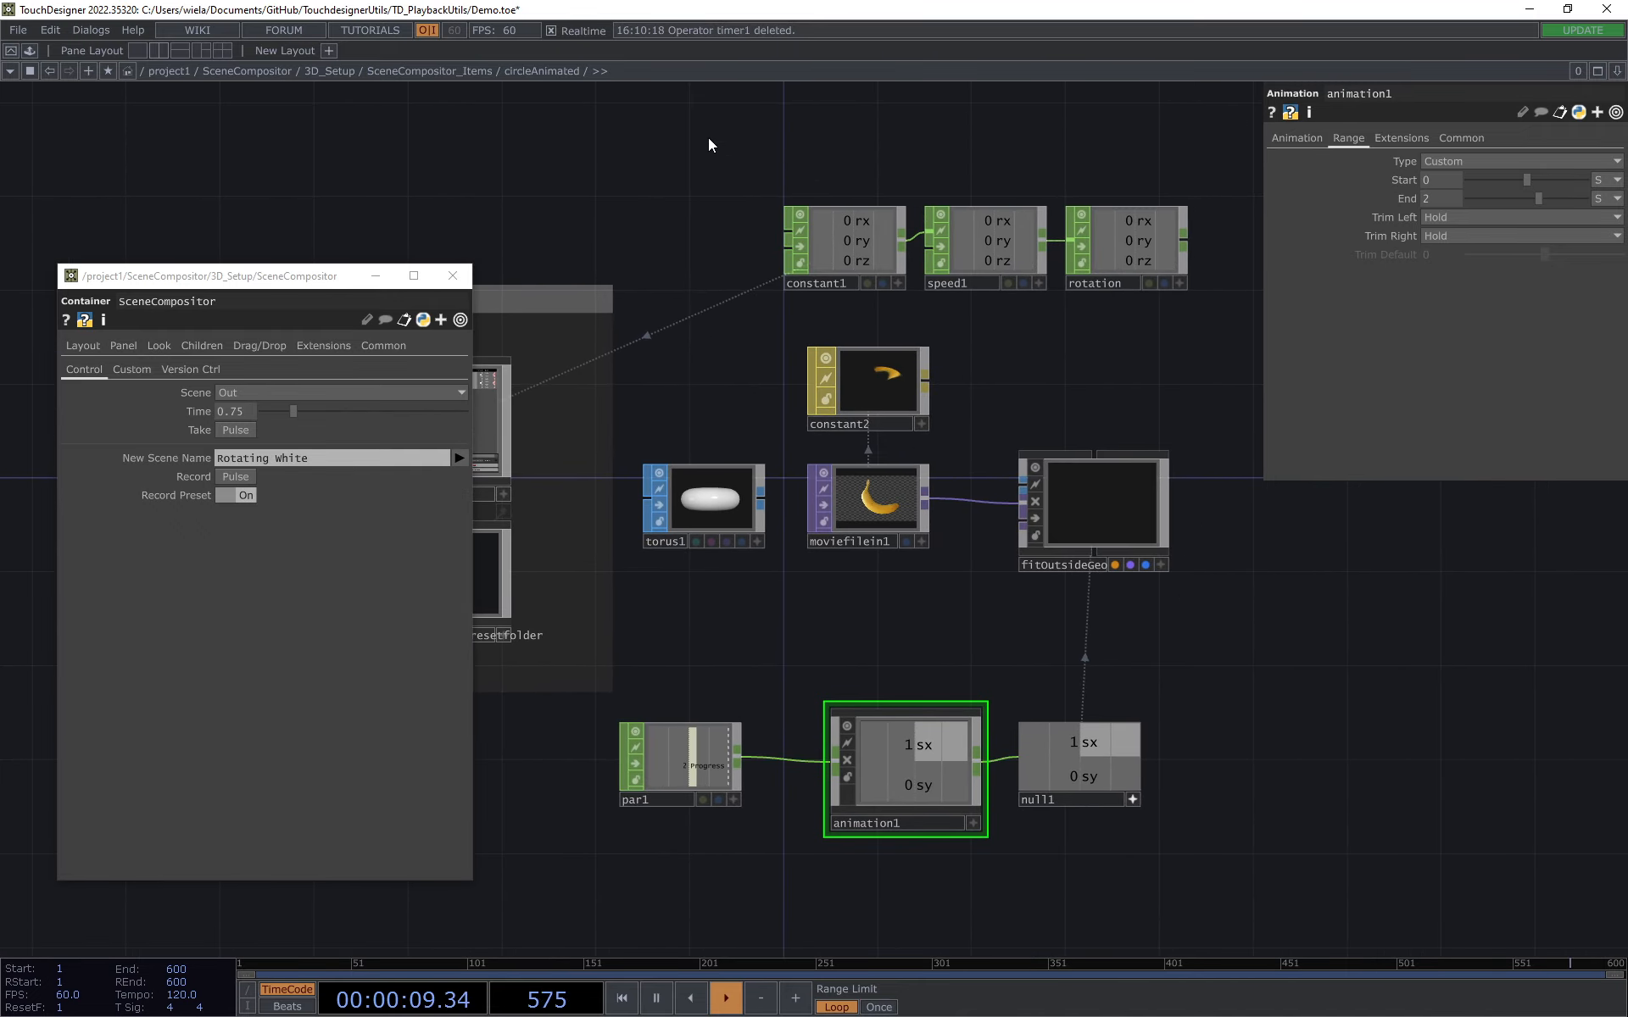
right_drag(708, 139, 1163, 281)
click(1053, 371)
drag(1053, 371, 1293, 354)
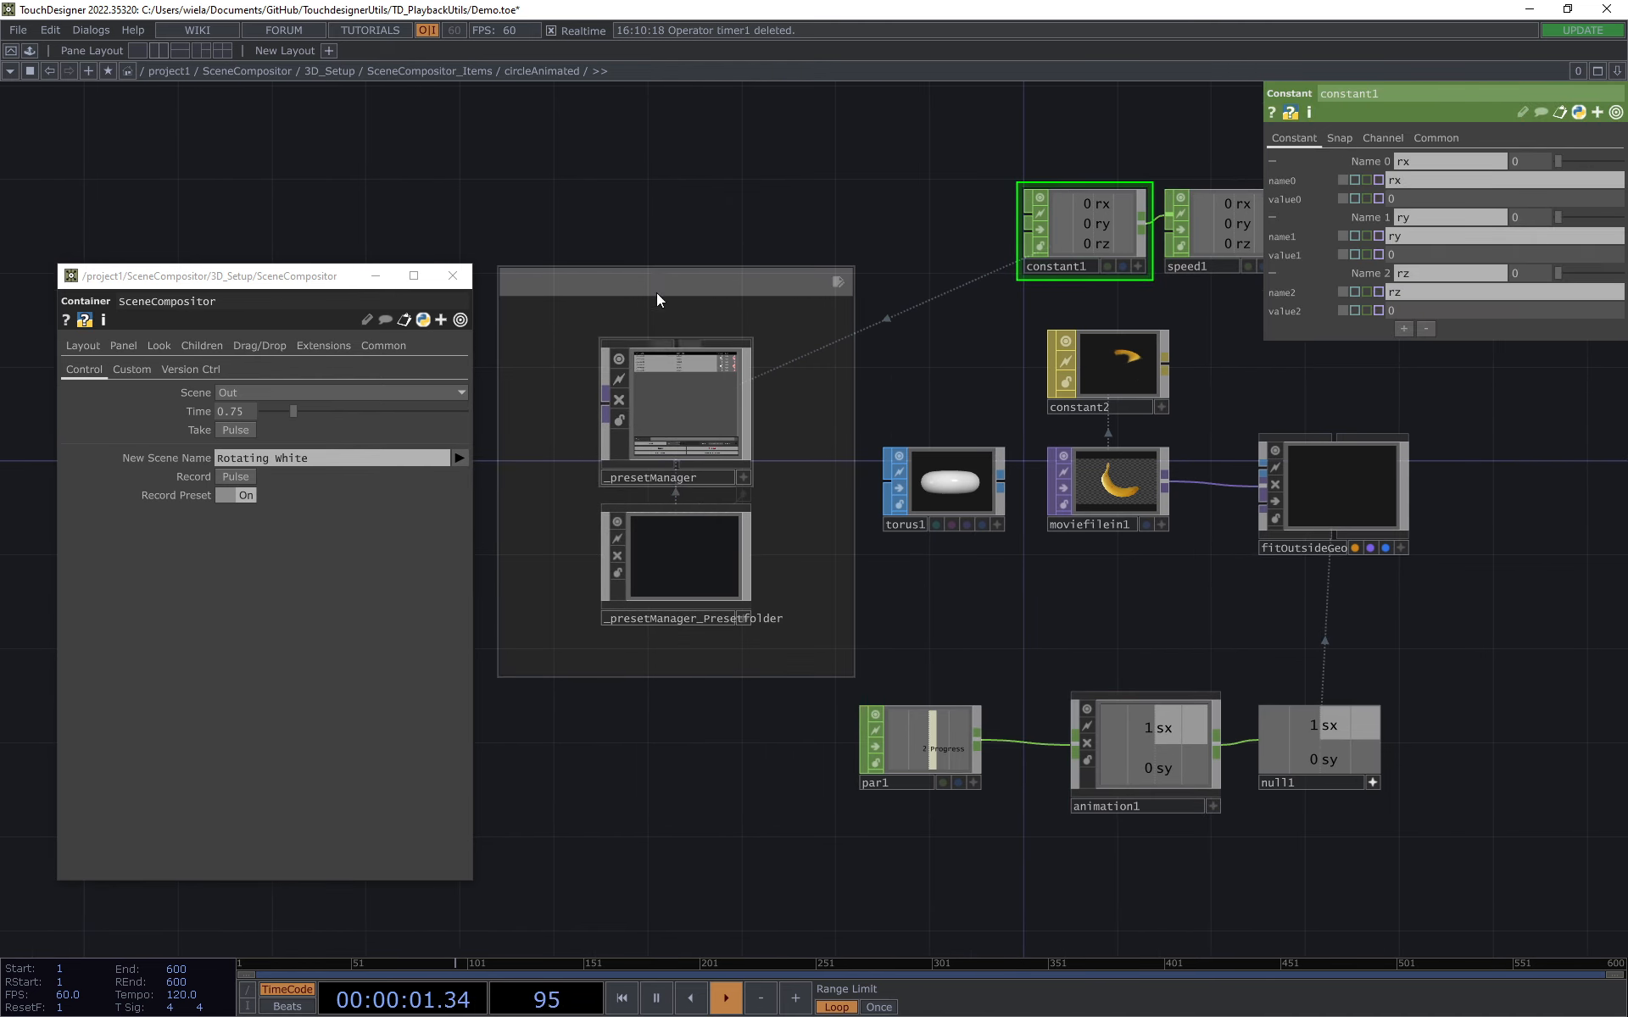
Step: Go up to 3D_Setup, select render1, and take the Out scene
click(349, 75)
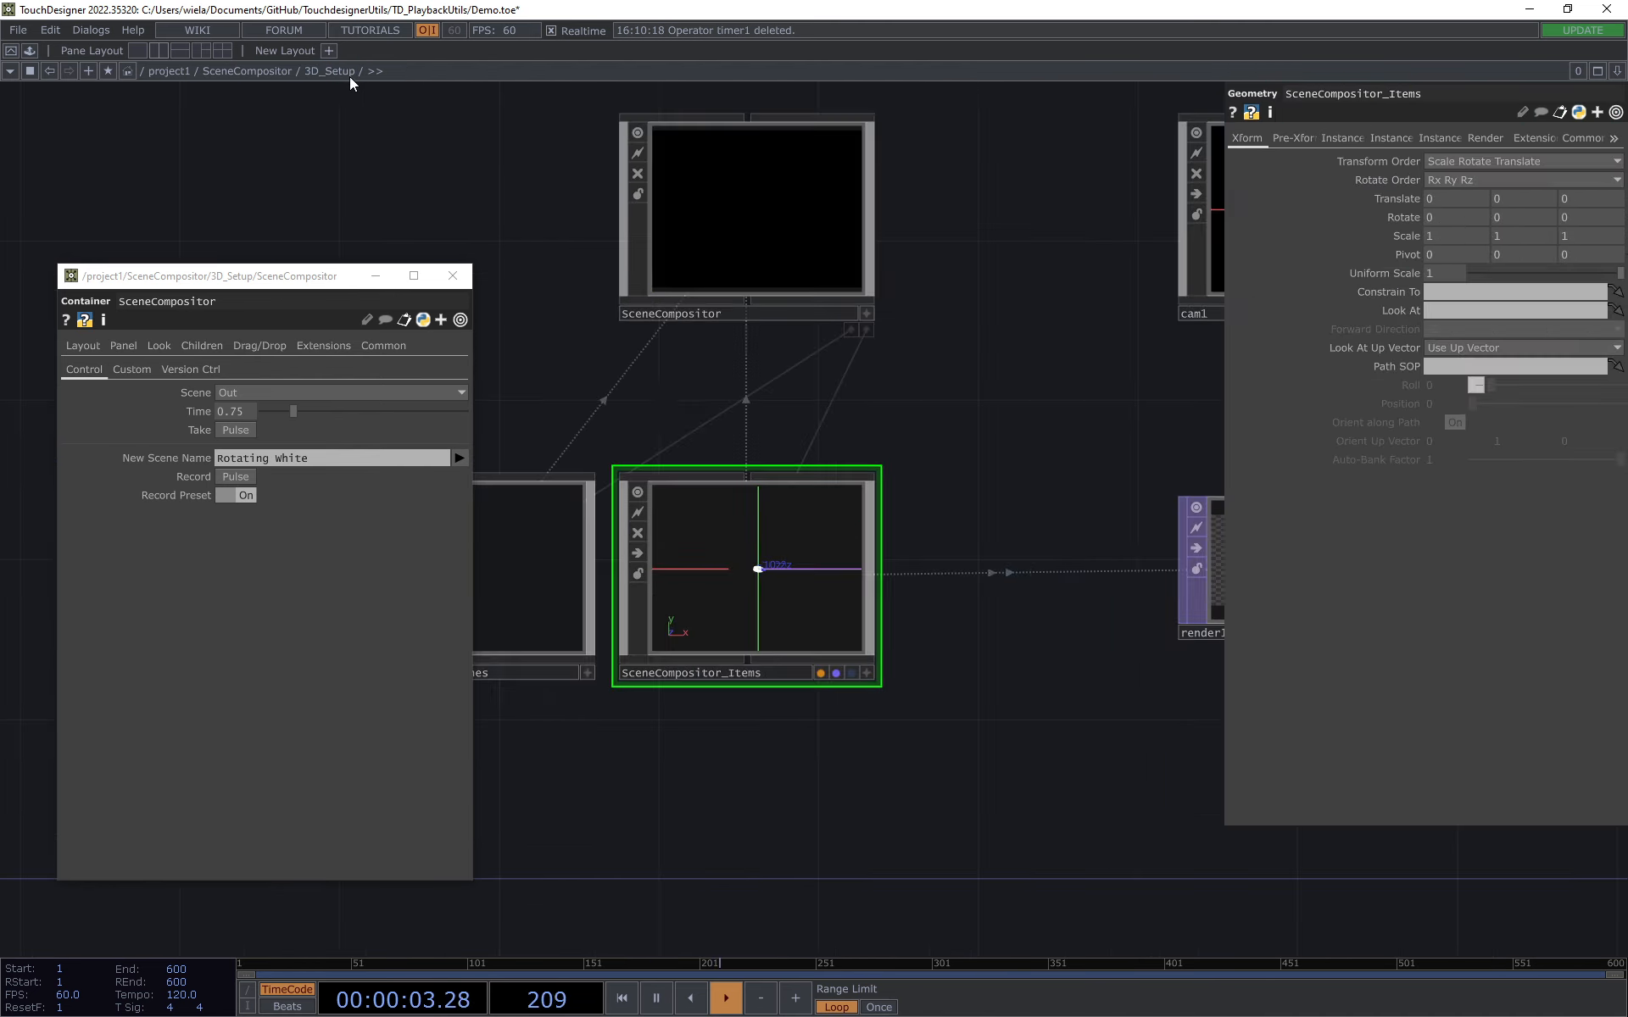
scroll(979, 435, down, 3)
scroll(963, 484, up, 5)
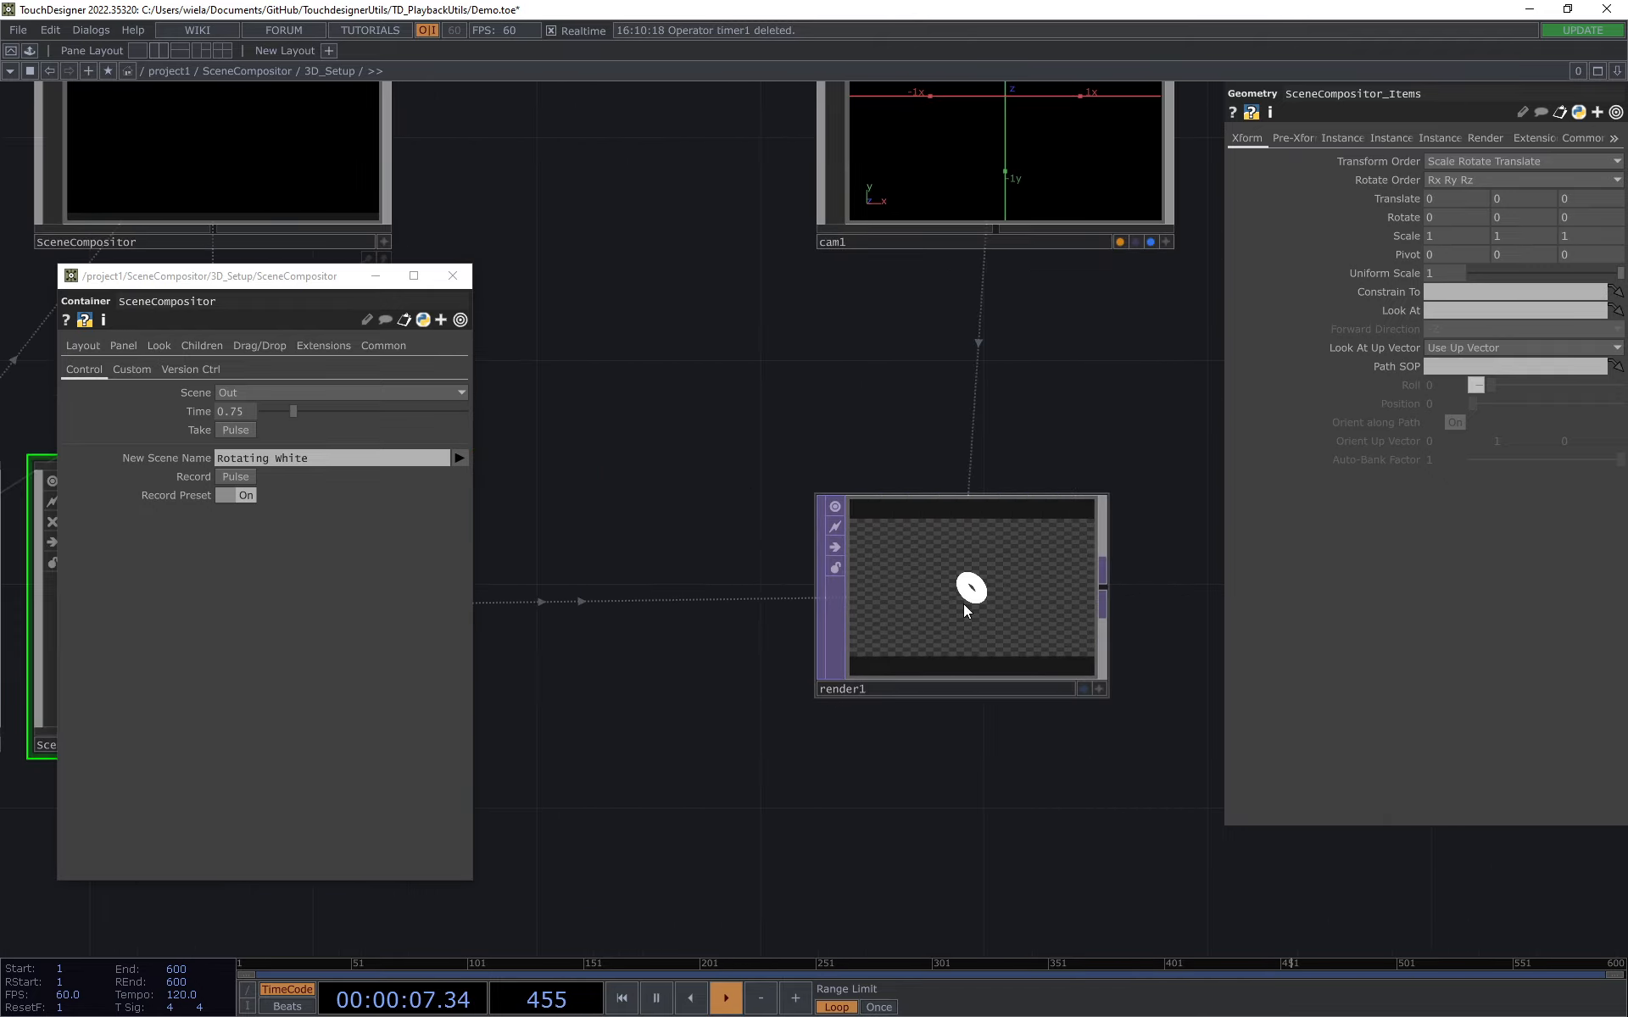
click(975, 609)
scroll(1051, 556, up, 2)
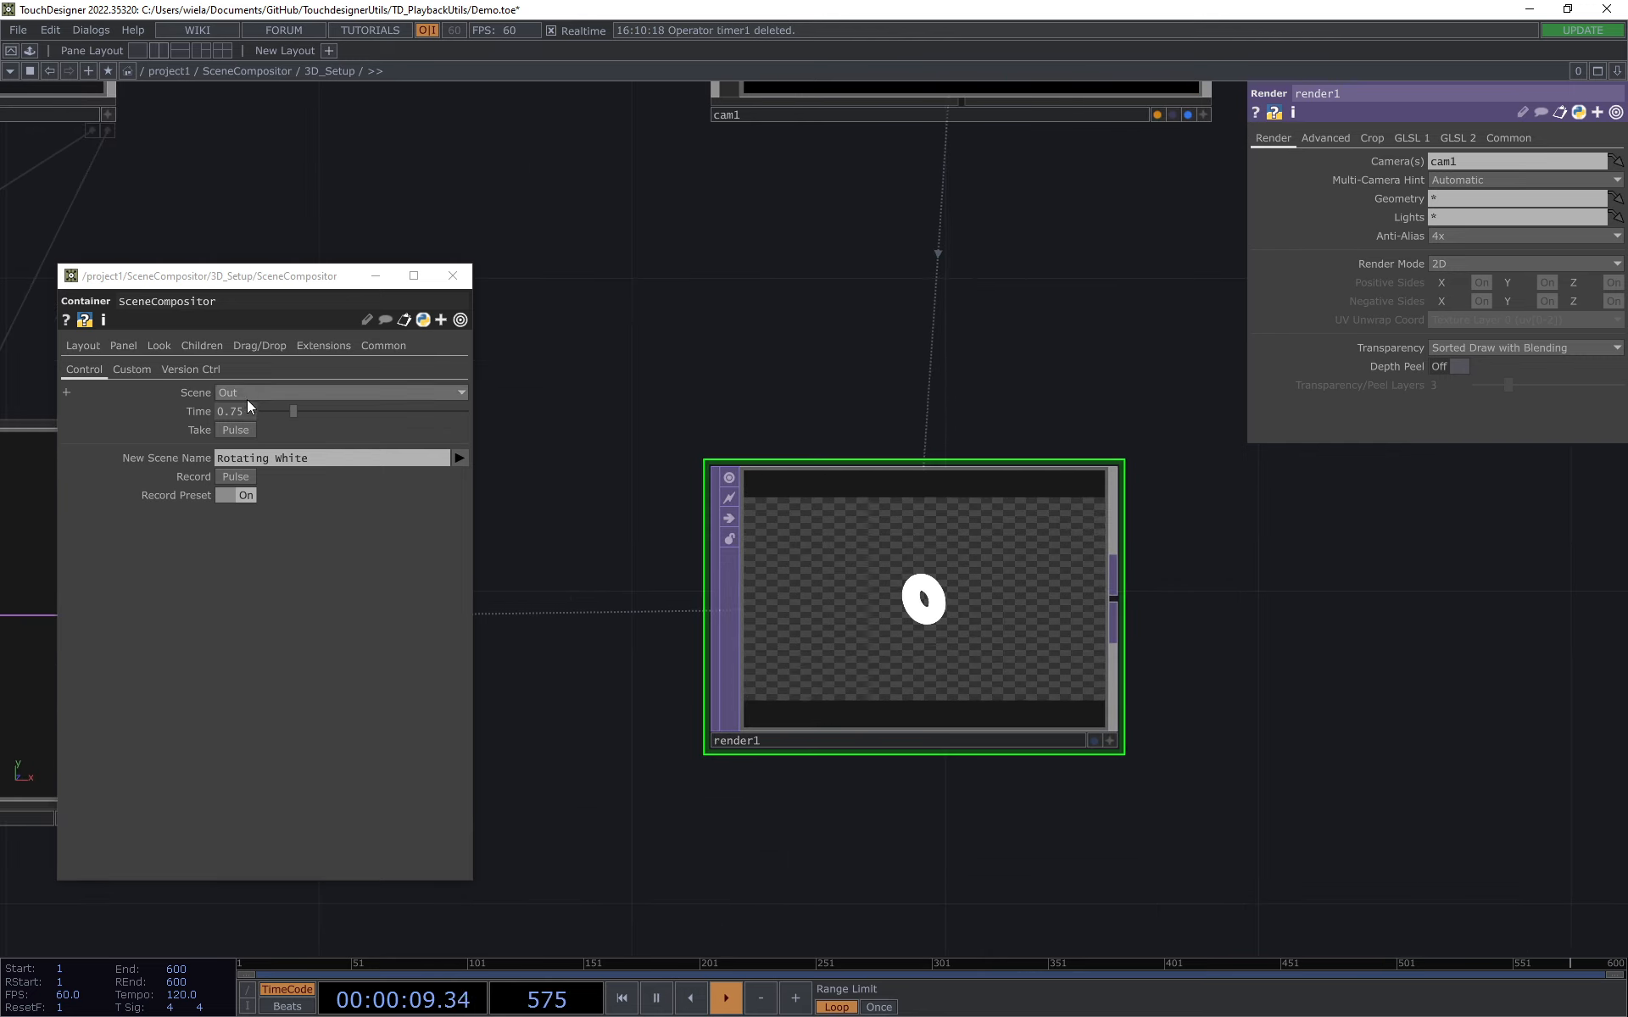
click(237, 430)
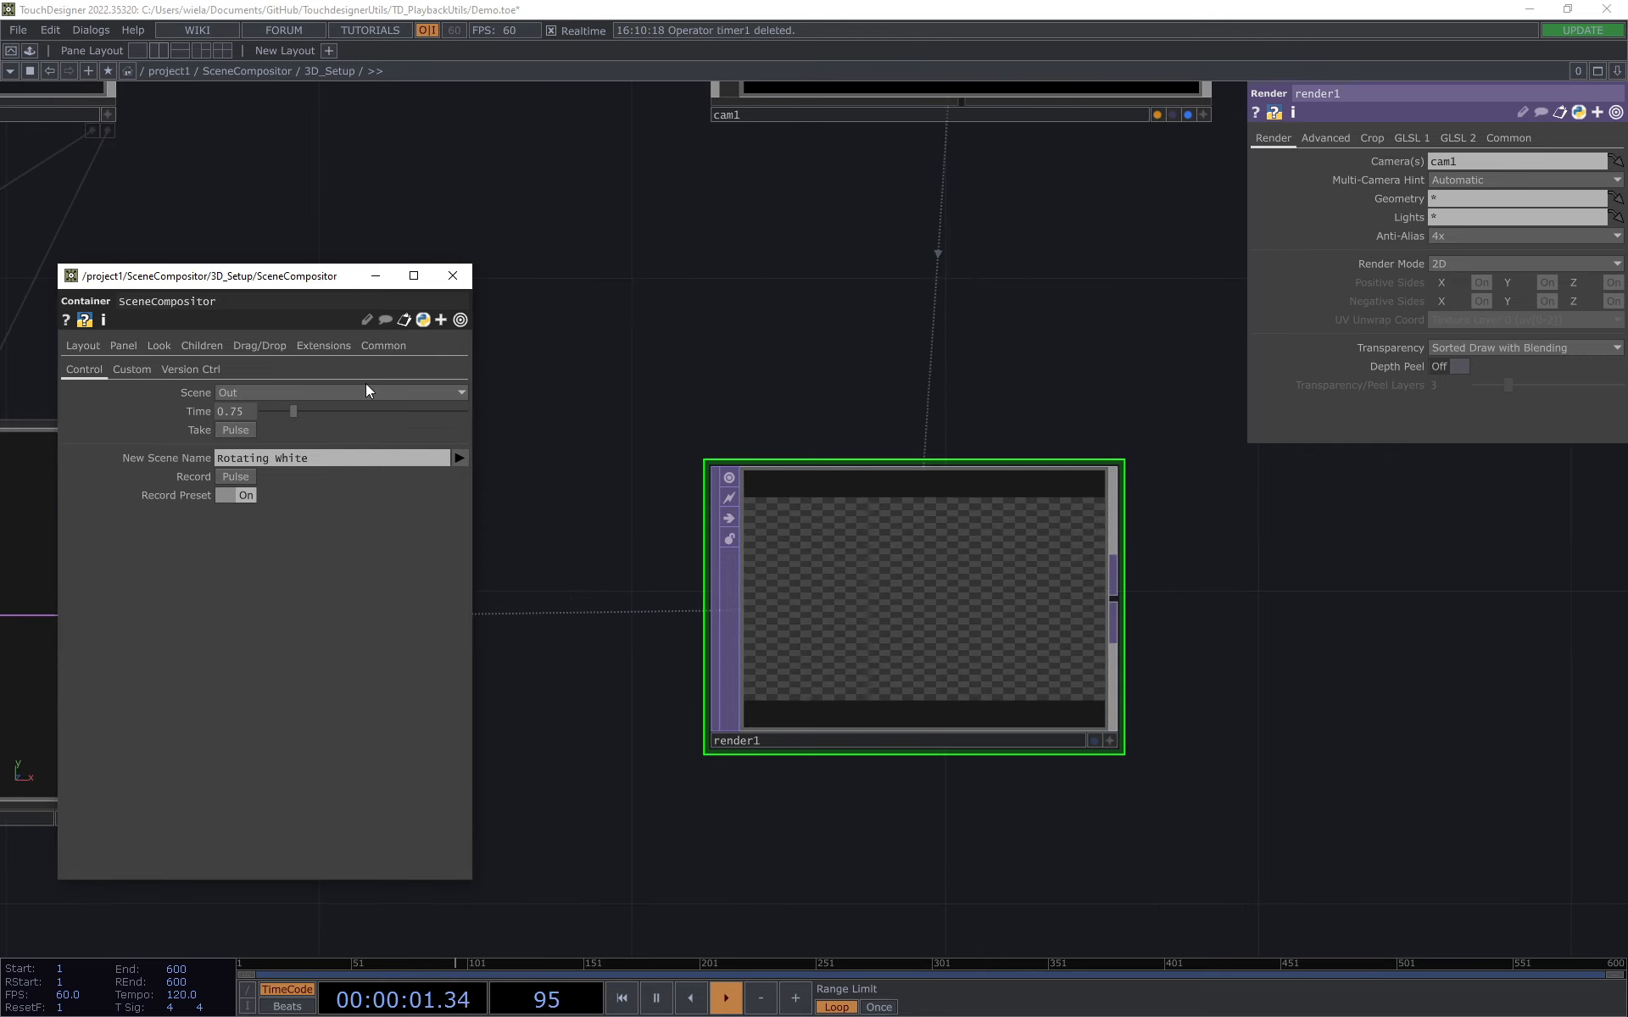
Step: Take the Red_Cube scene and switch over to the White_Cube scene
click(309, 391)
click(245, 427)
click(298, 389)
click(248, 444)
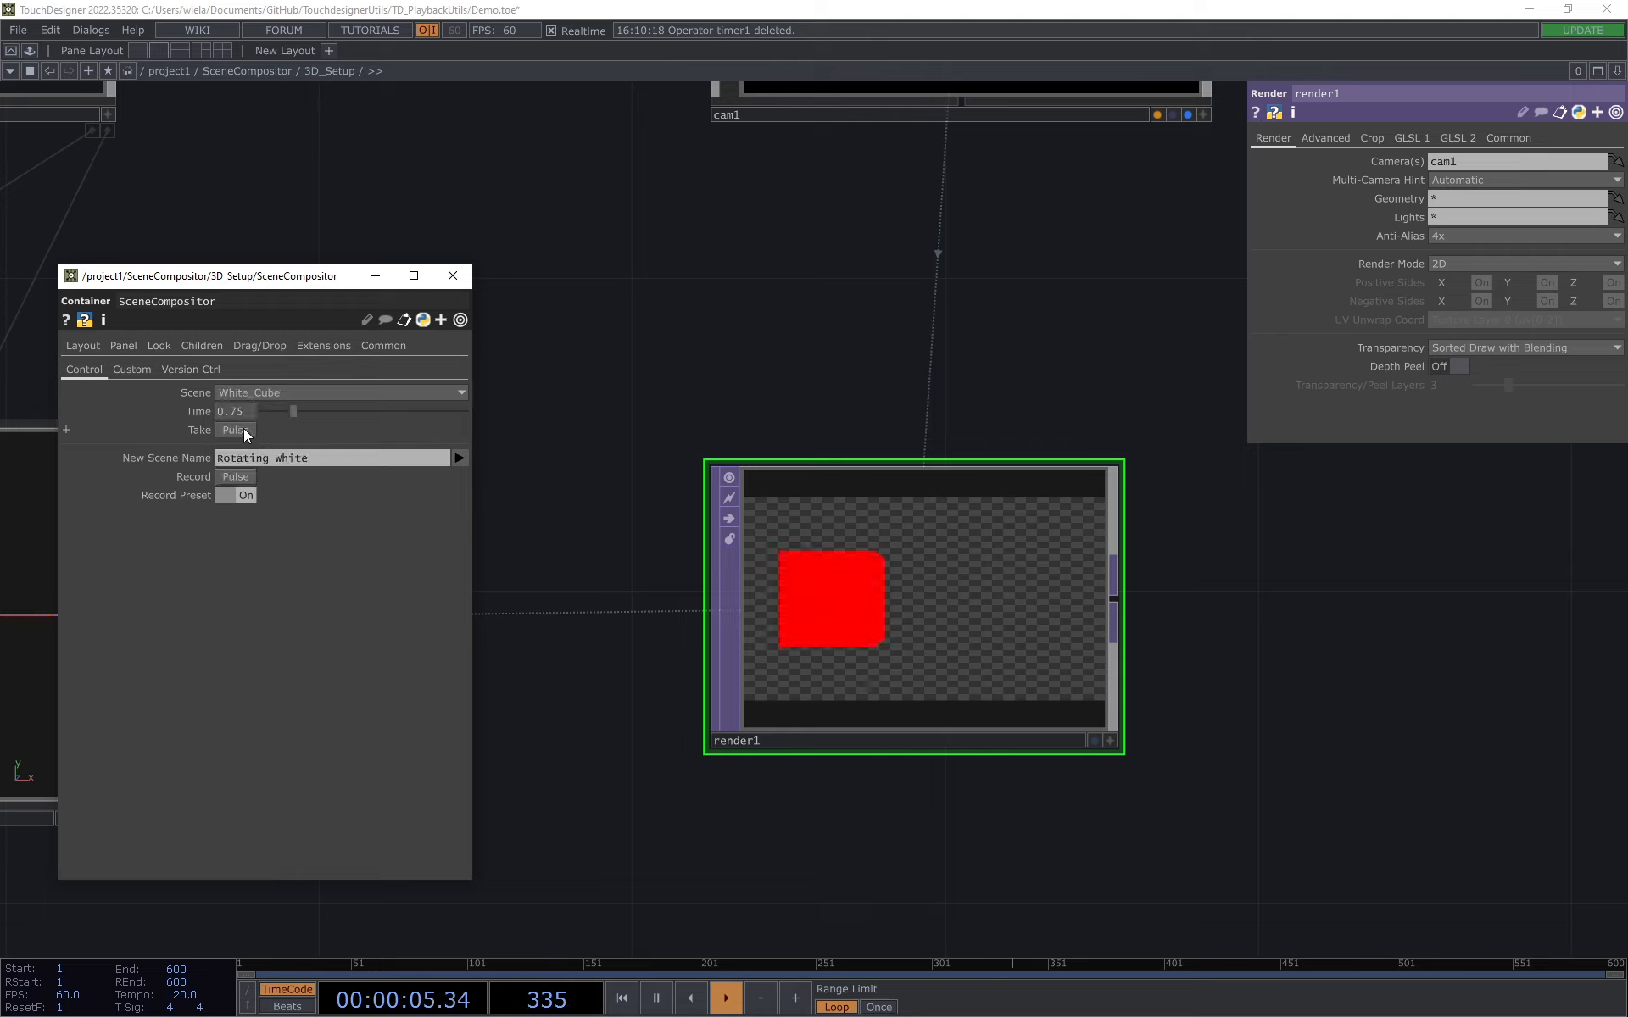
click(241, 431)
Step: Take the All_Neutral scene and watch its items fade in within render1
click(298, 389)
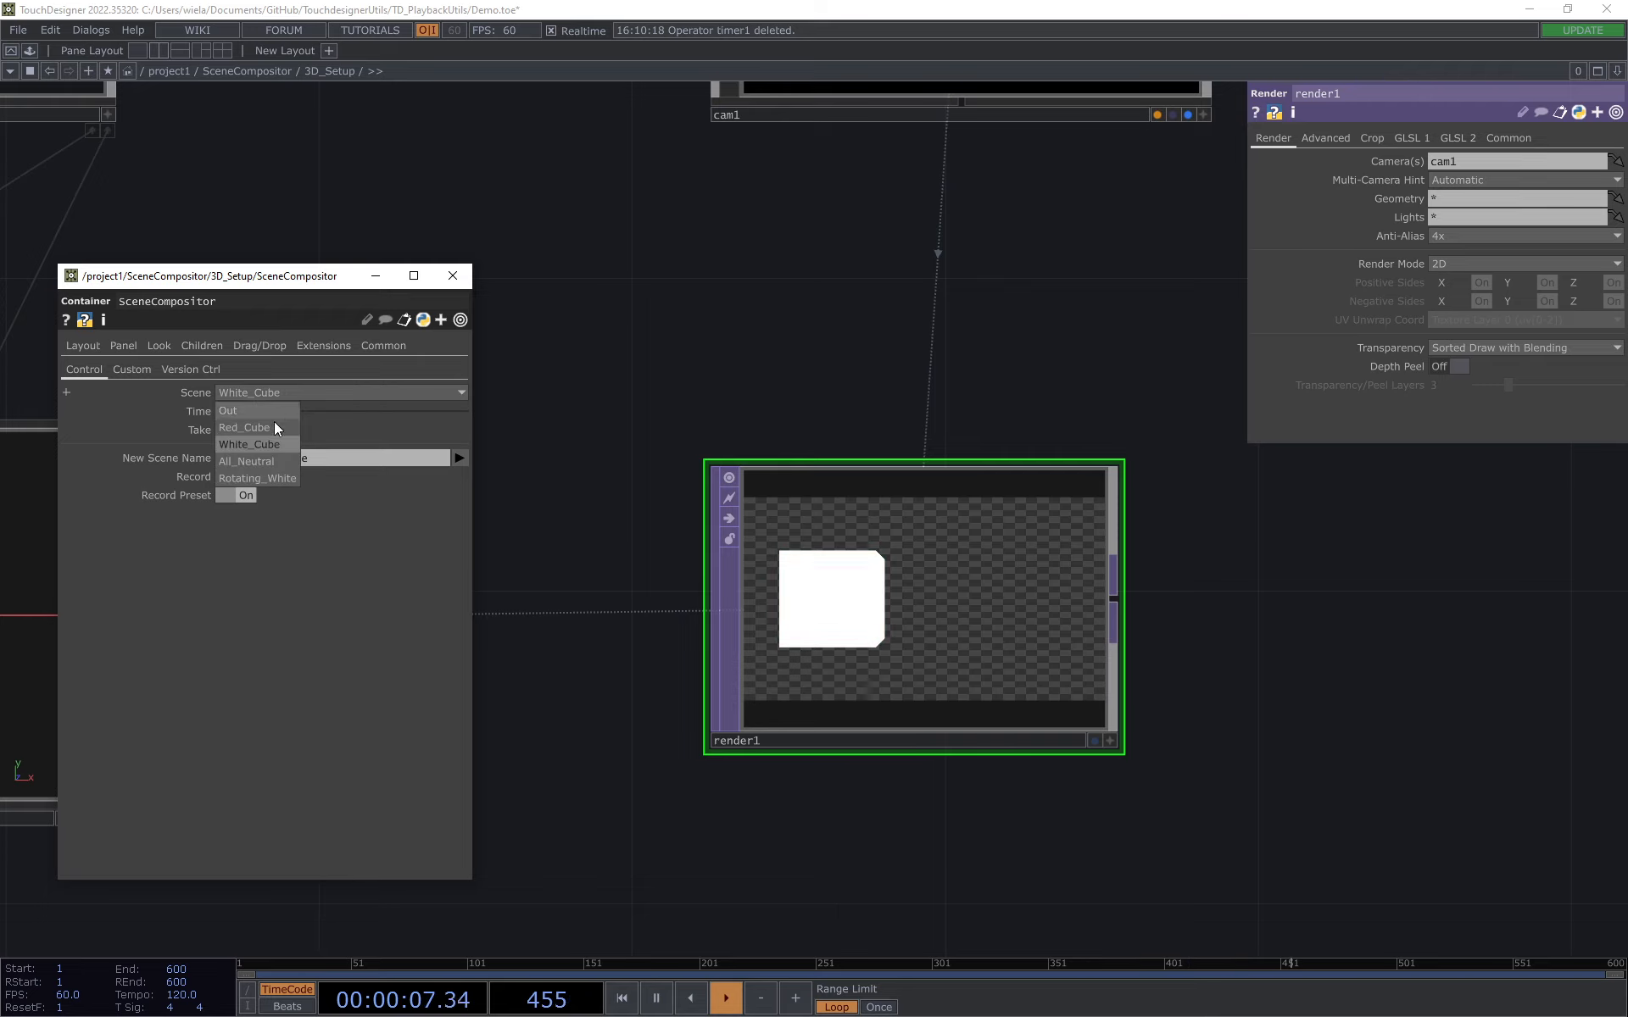
click(237, 410)
click(236, 430)
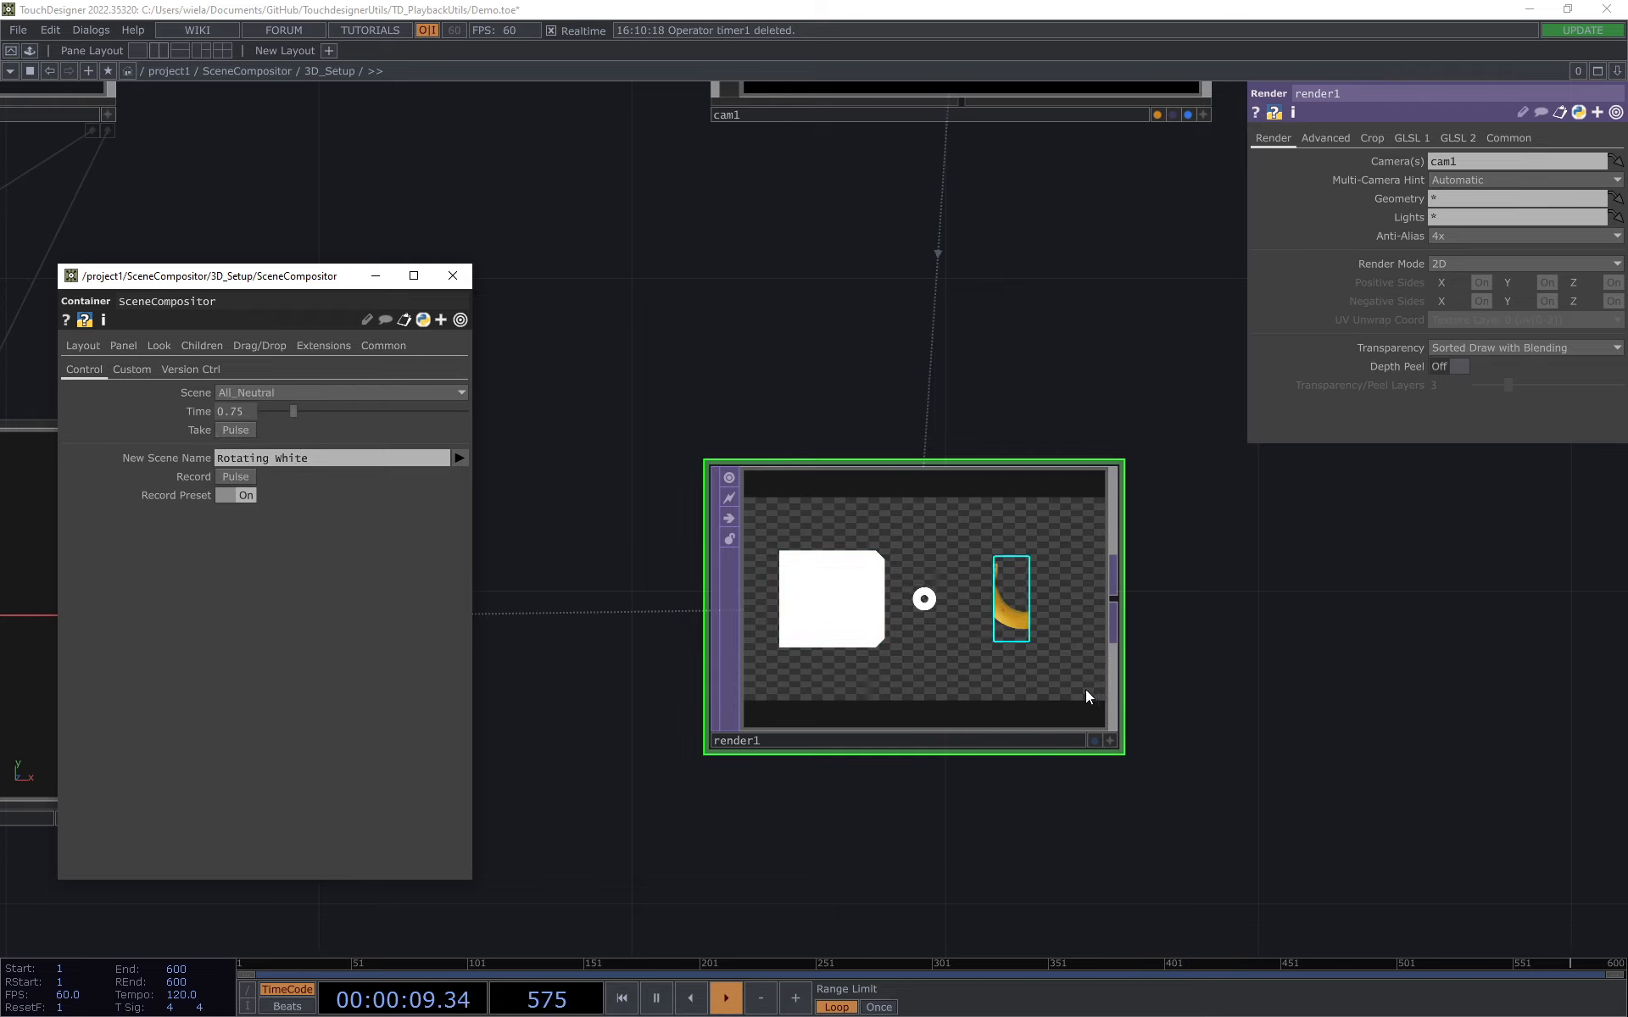
scroll(1009, 650, up, 3)
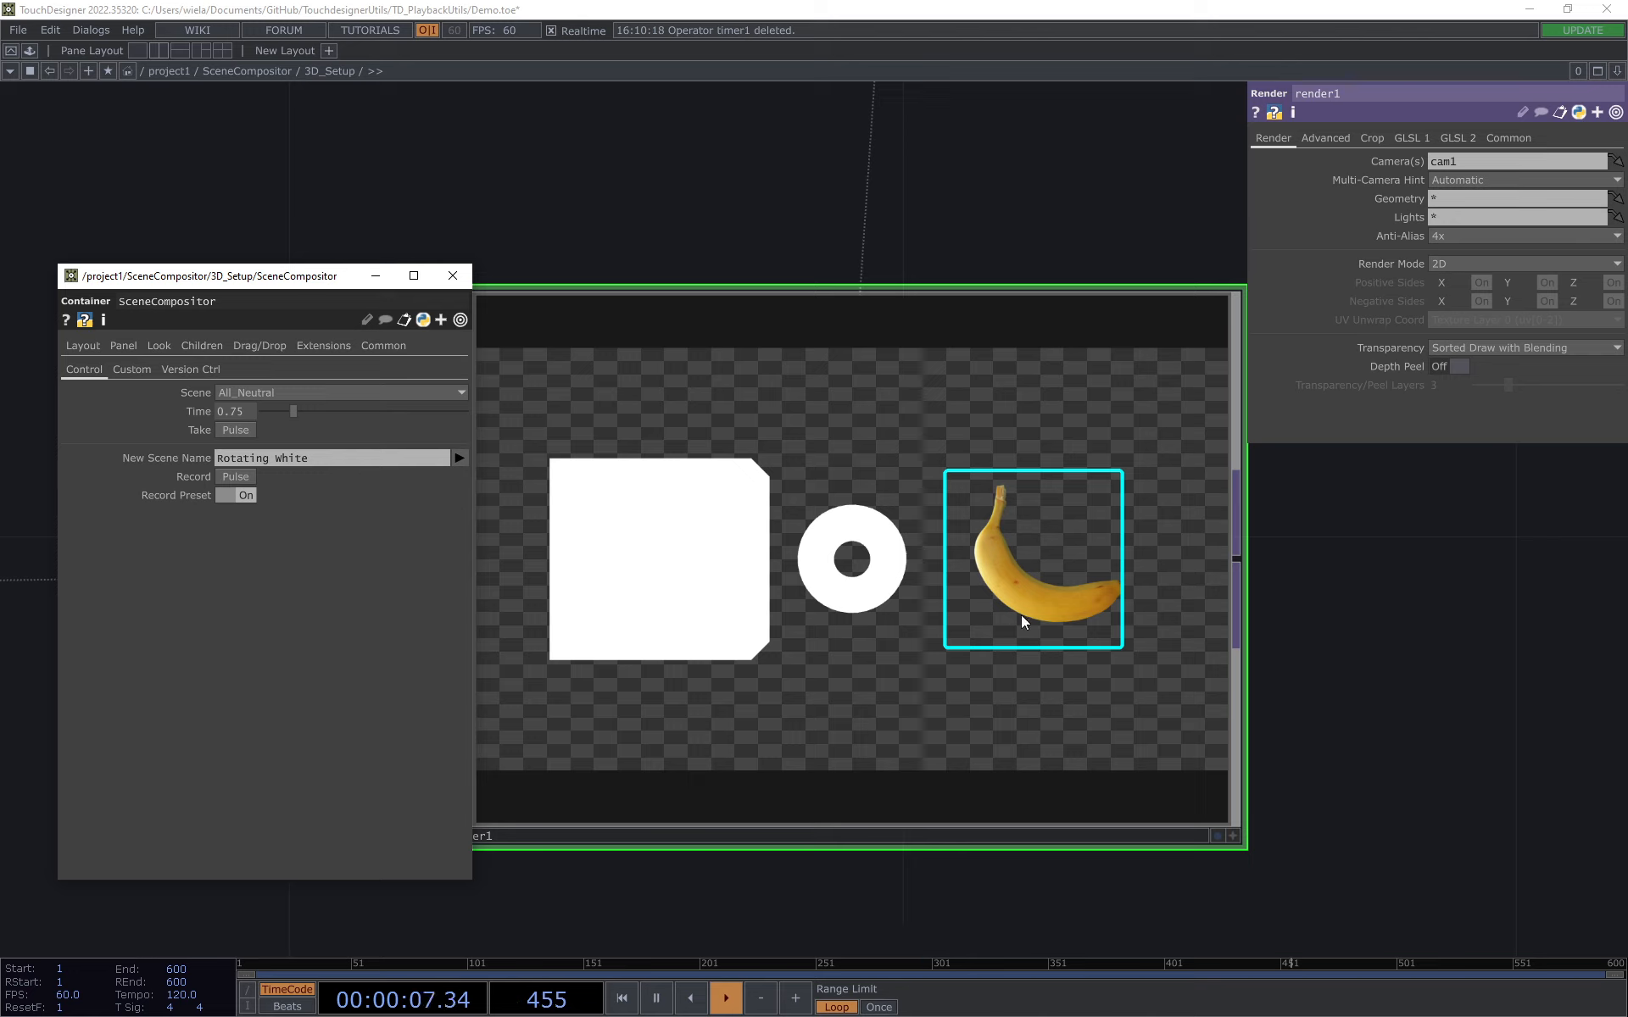
Step: Take the Out scene to fade every item out of render1
click(277, 395)
click(253, 409)
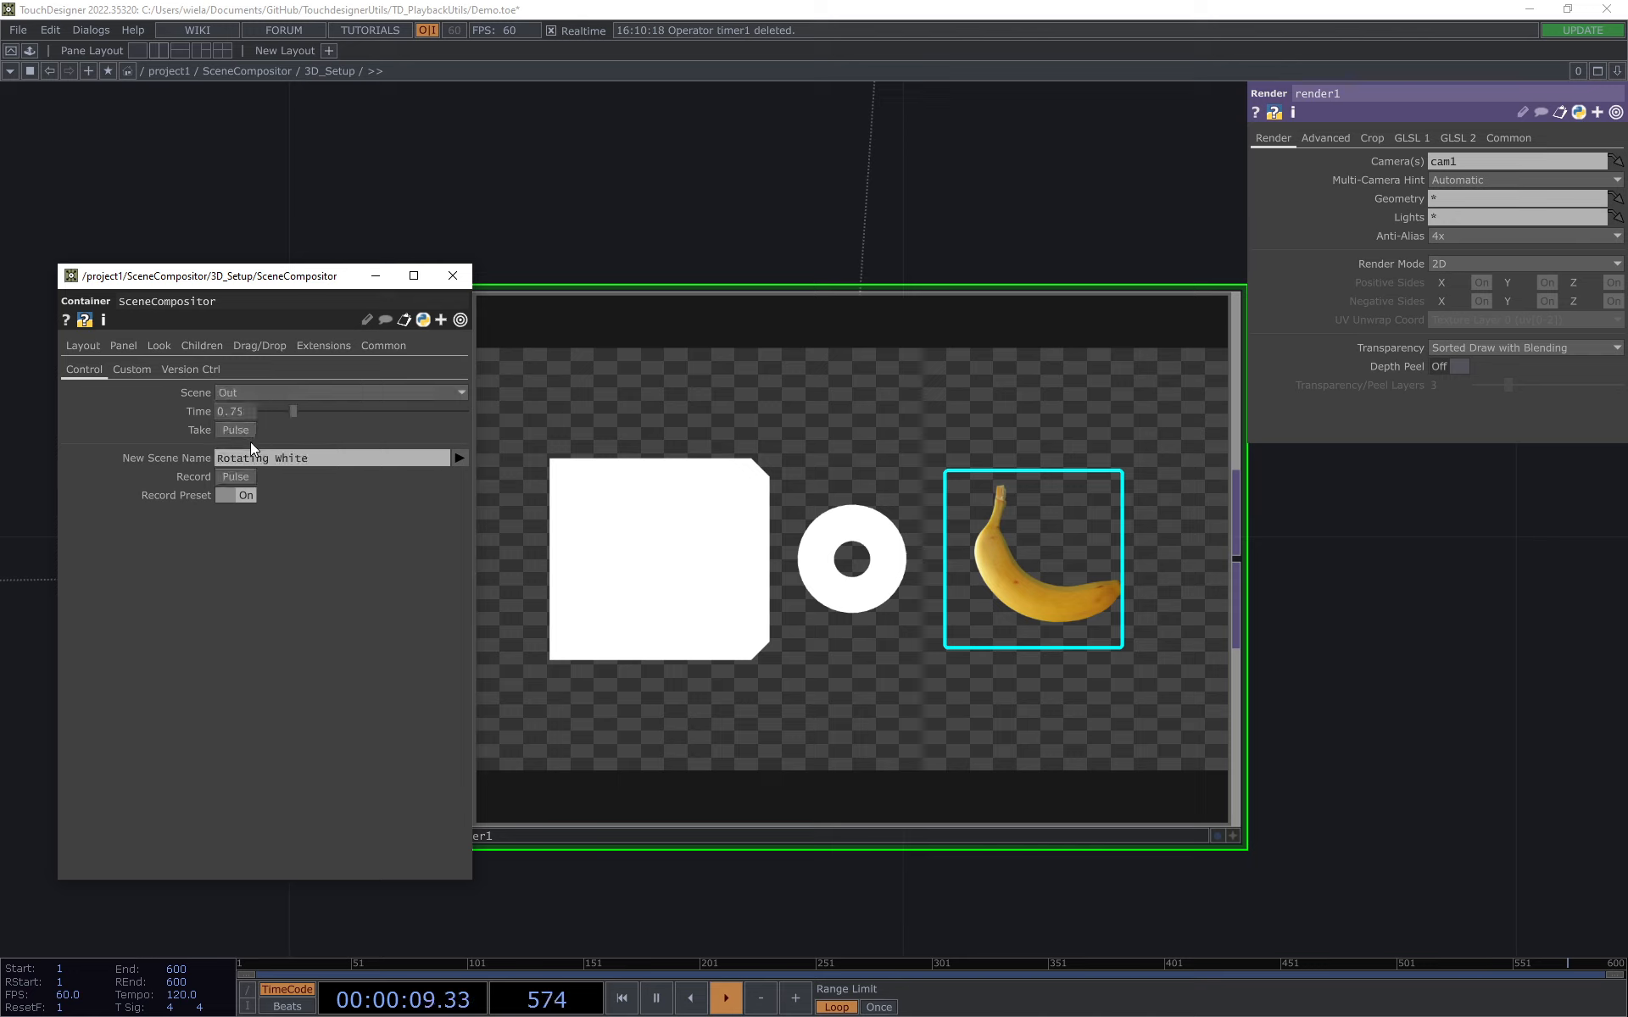
click(244, 431)
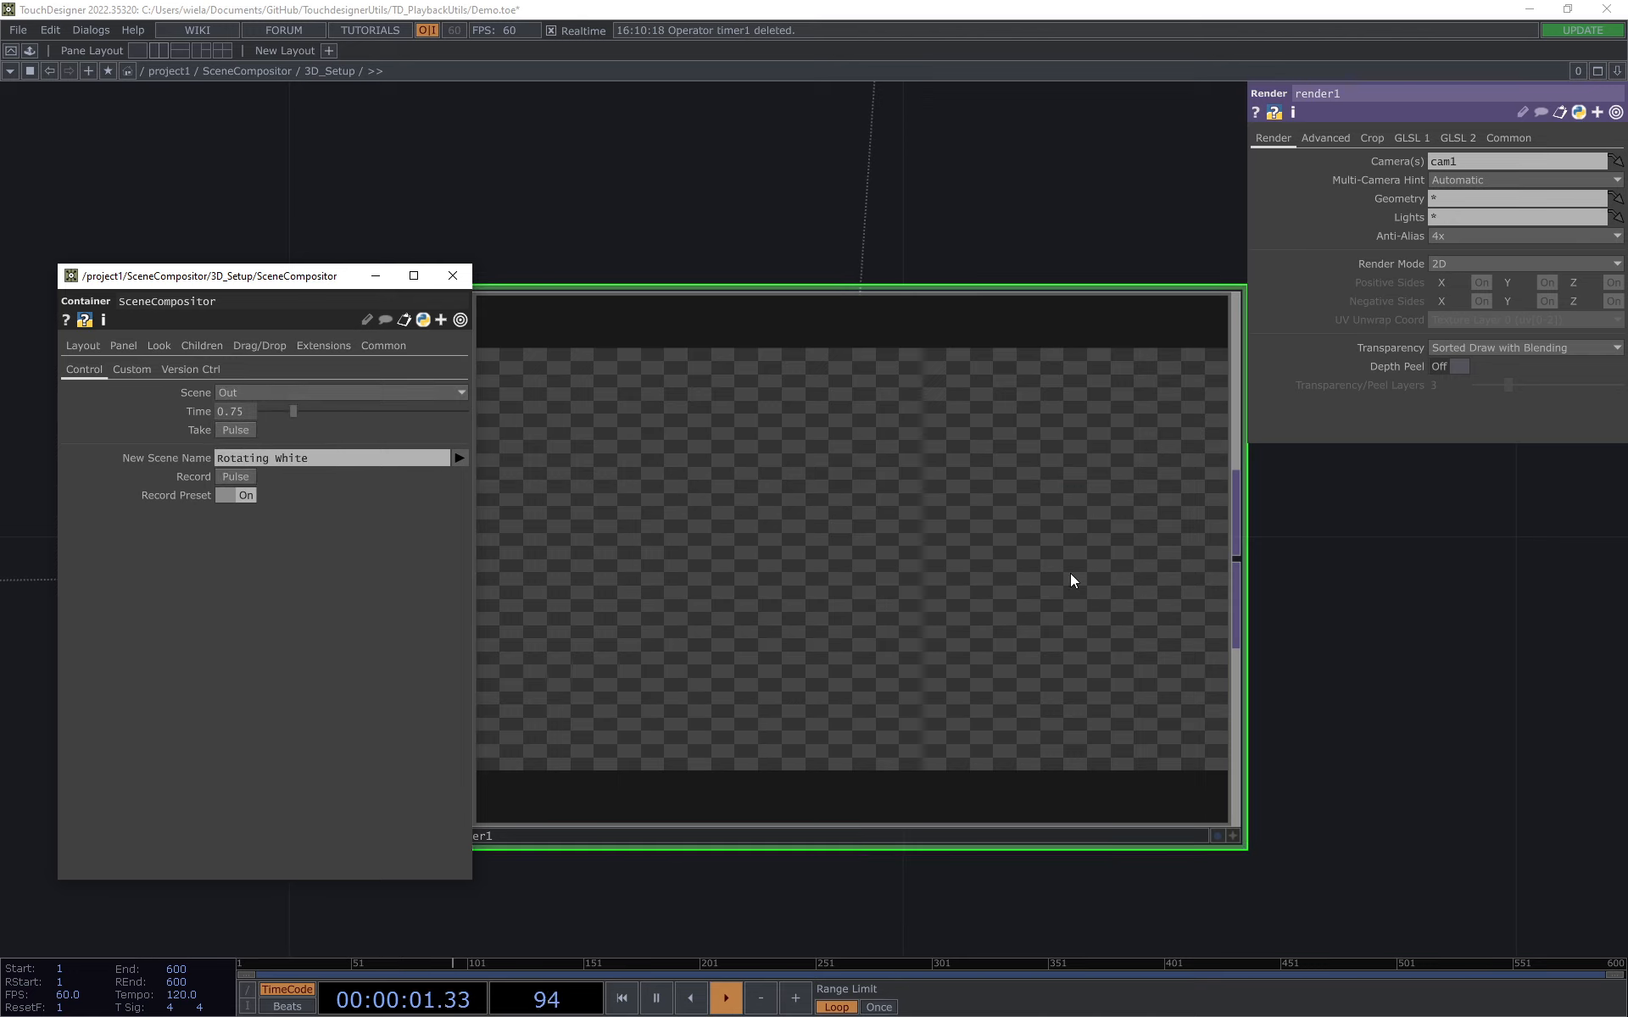
Step: Take the All_Neutral scene to show its items in render1, and fade them back out with the Out scene
click(259, 392)
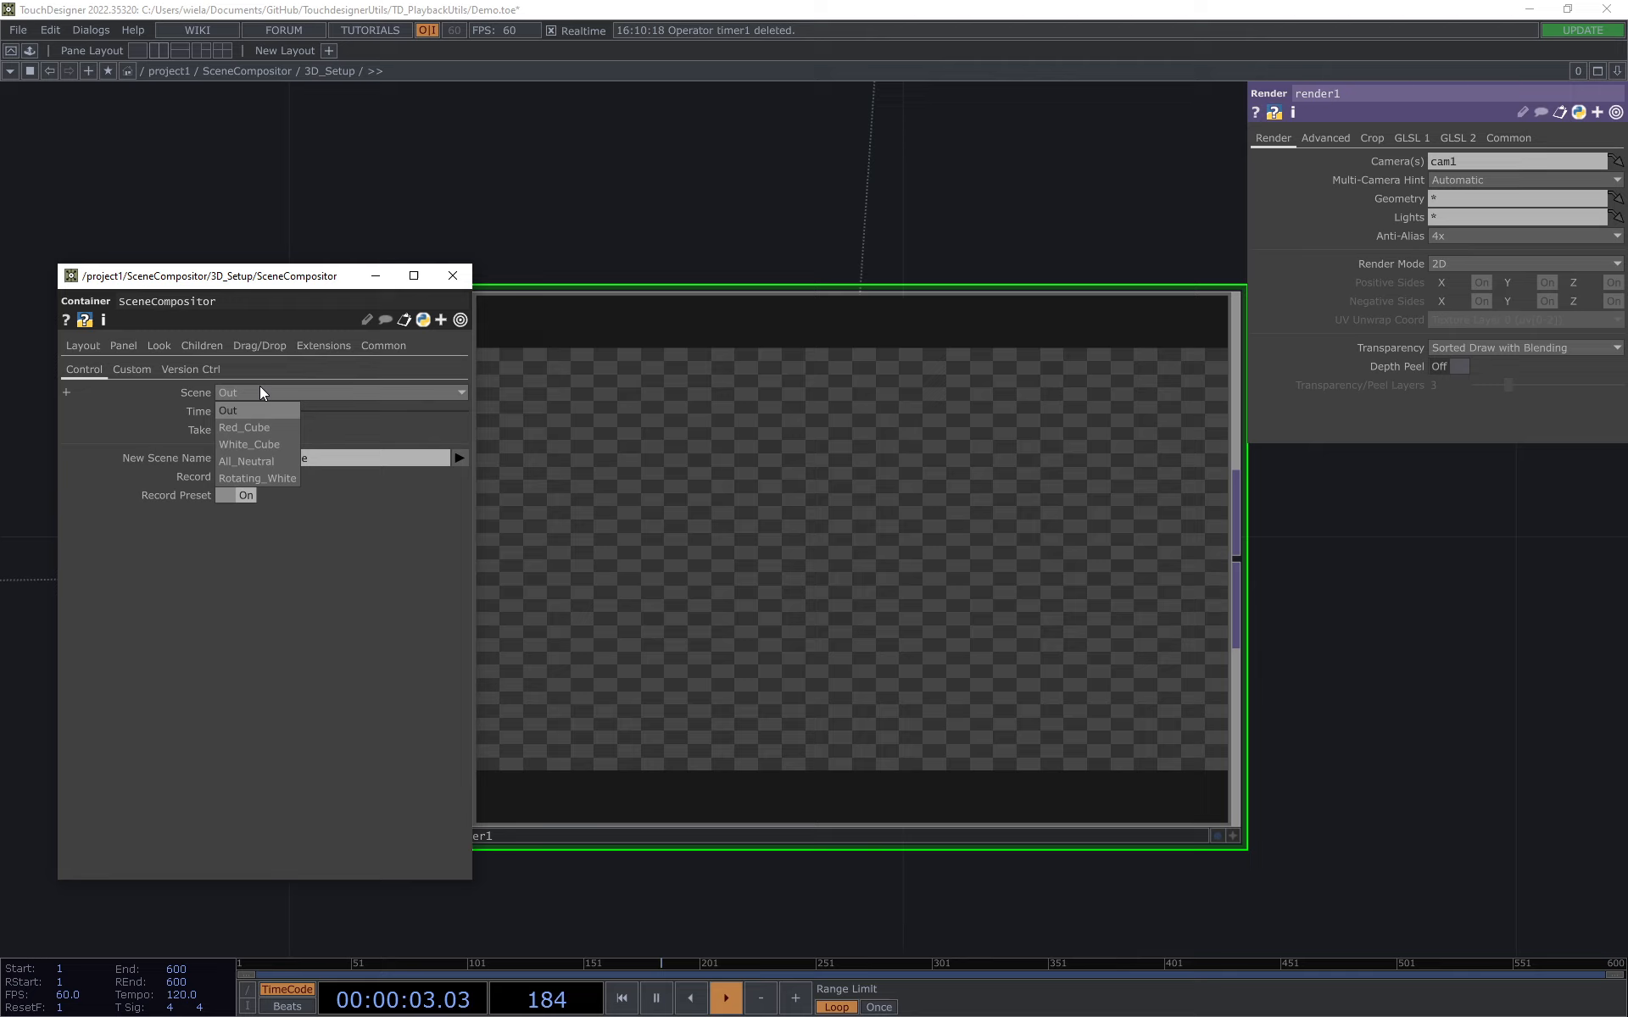
click(262, 461)
click(235, 430)
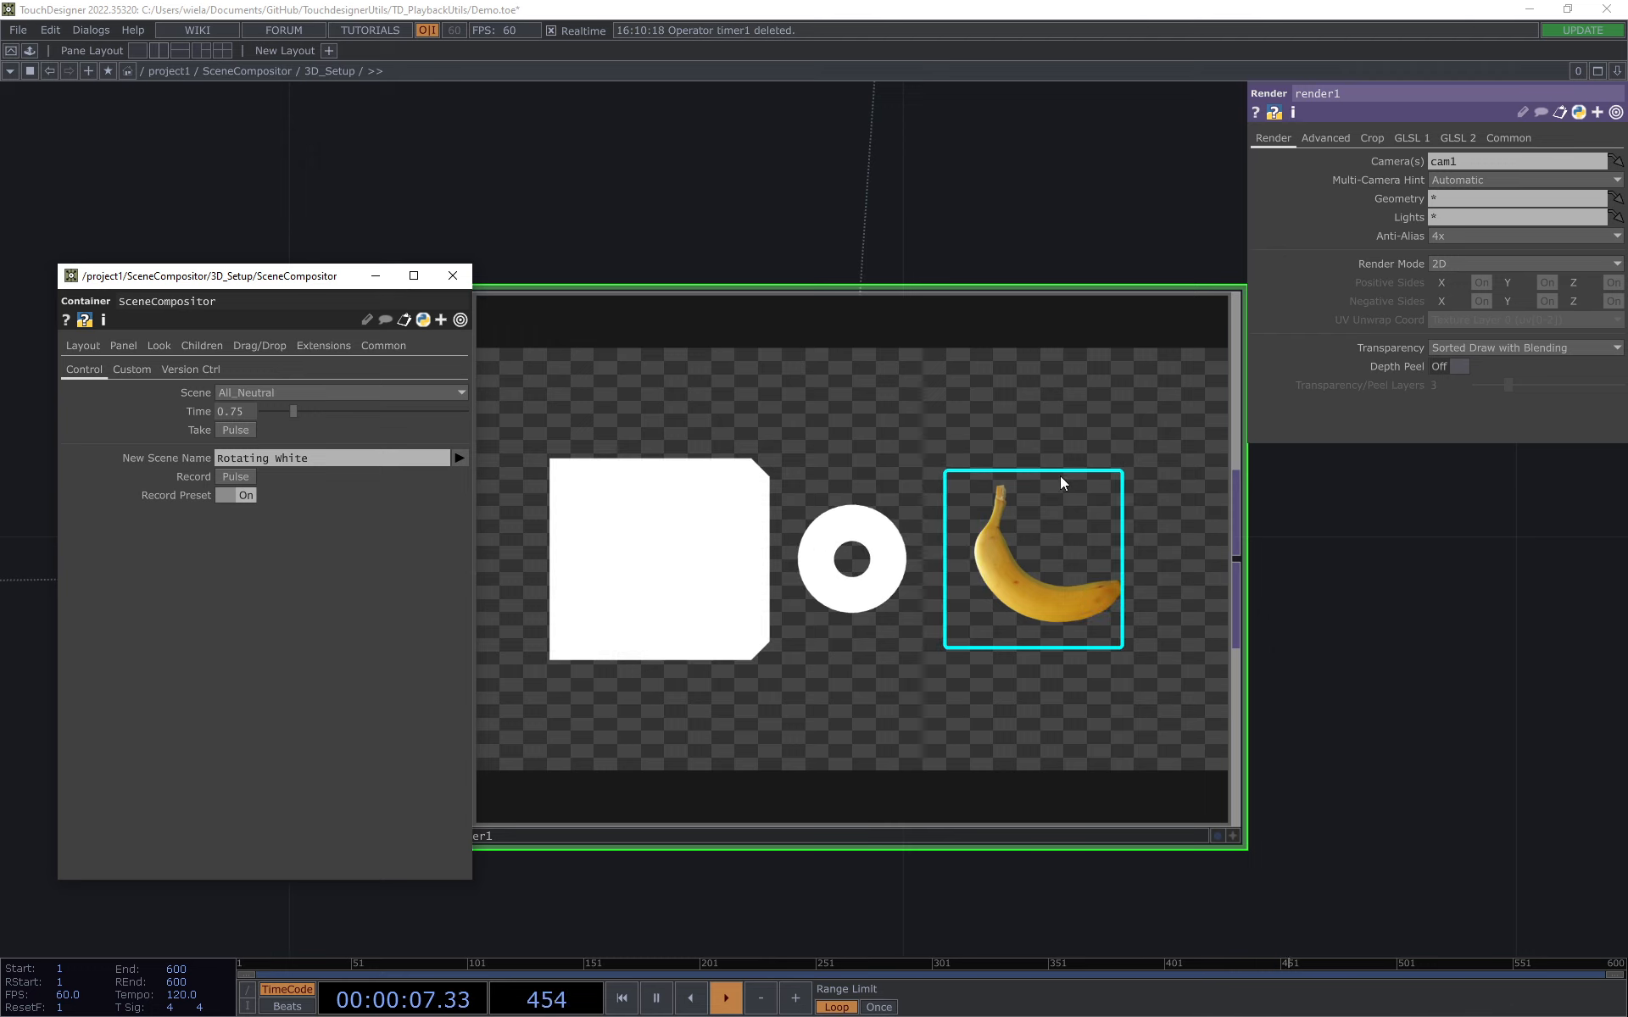
click(319, 393)
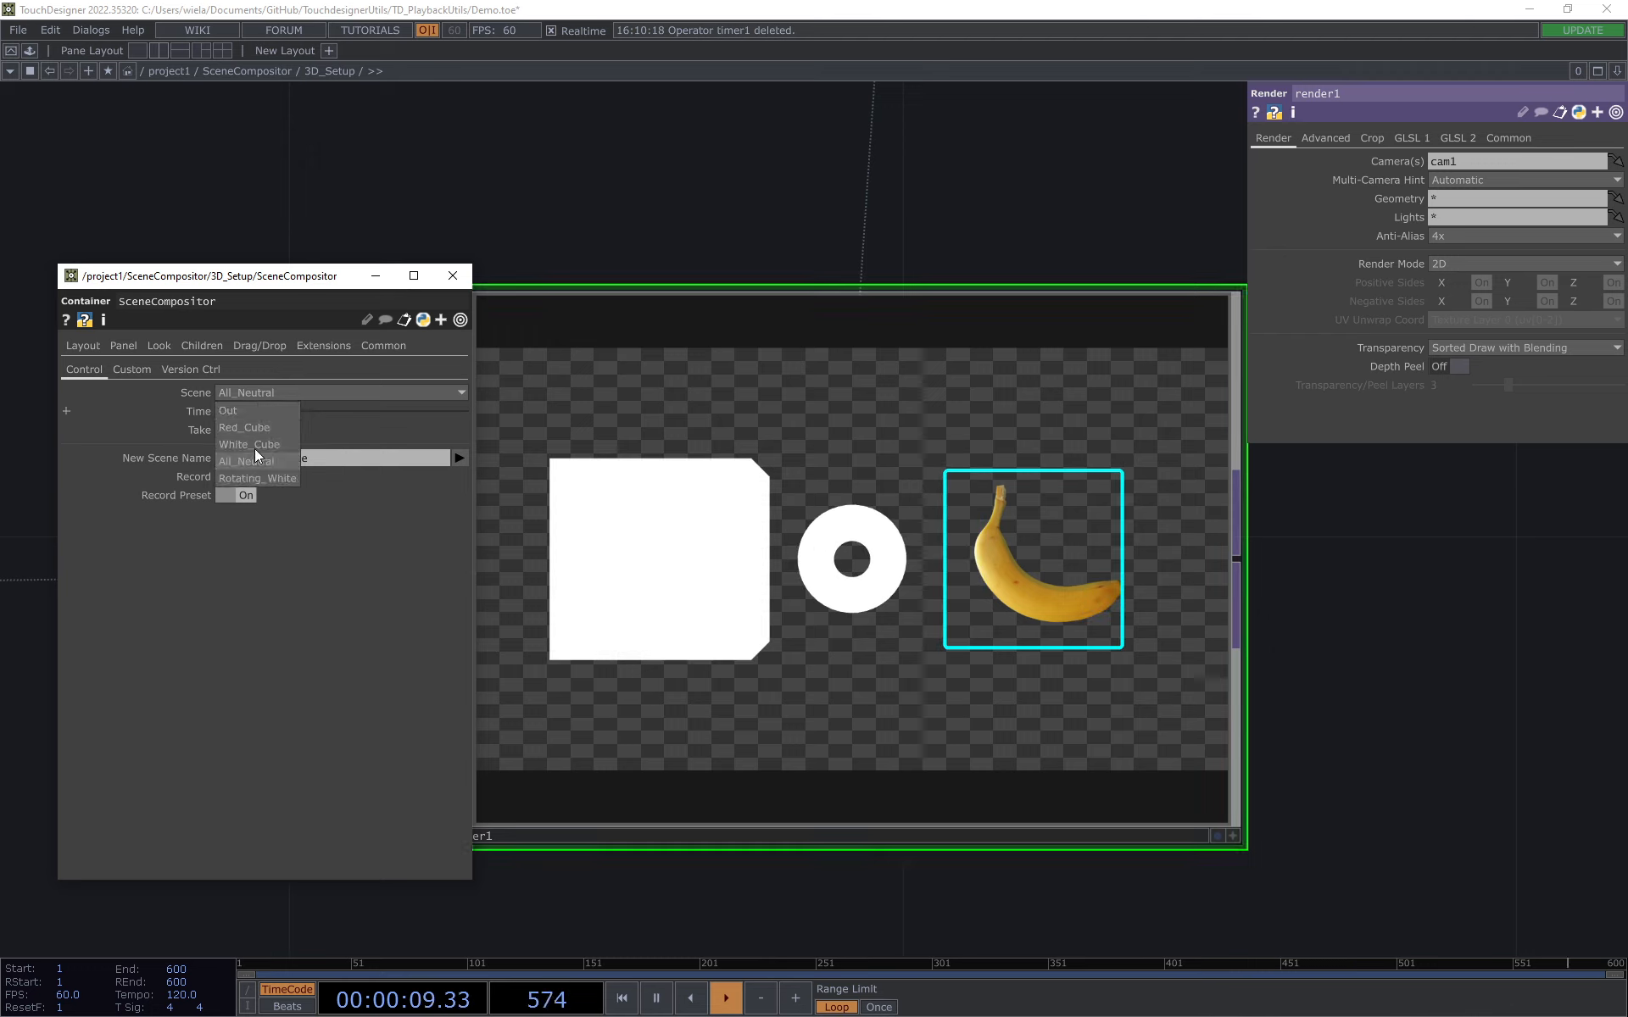
click(254, 412)
click(246, 429)
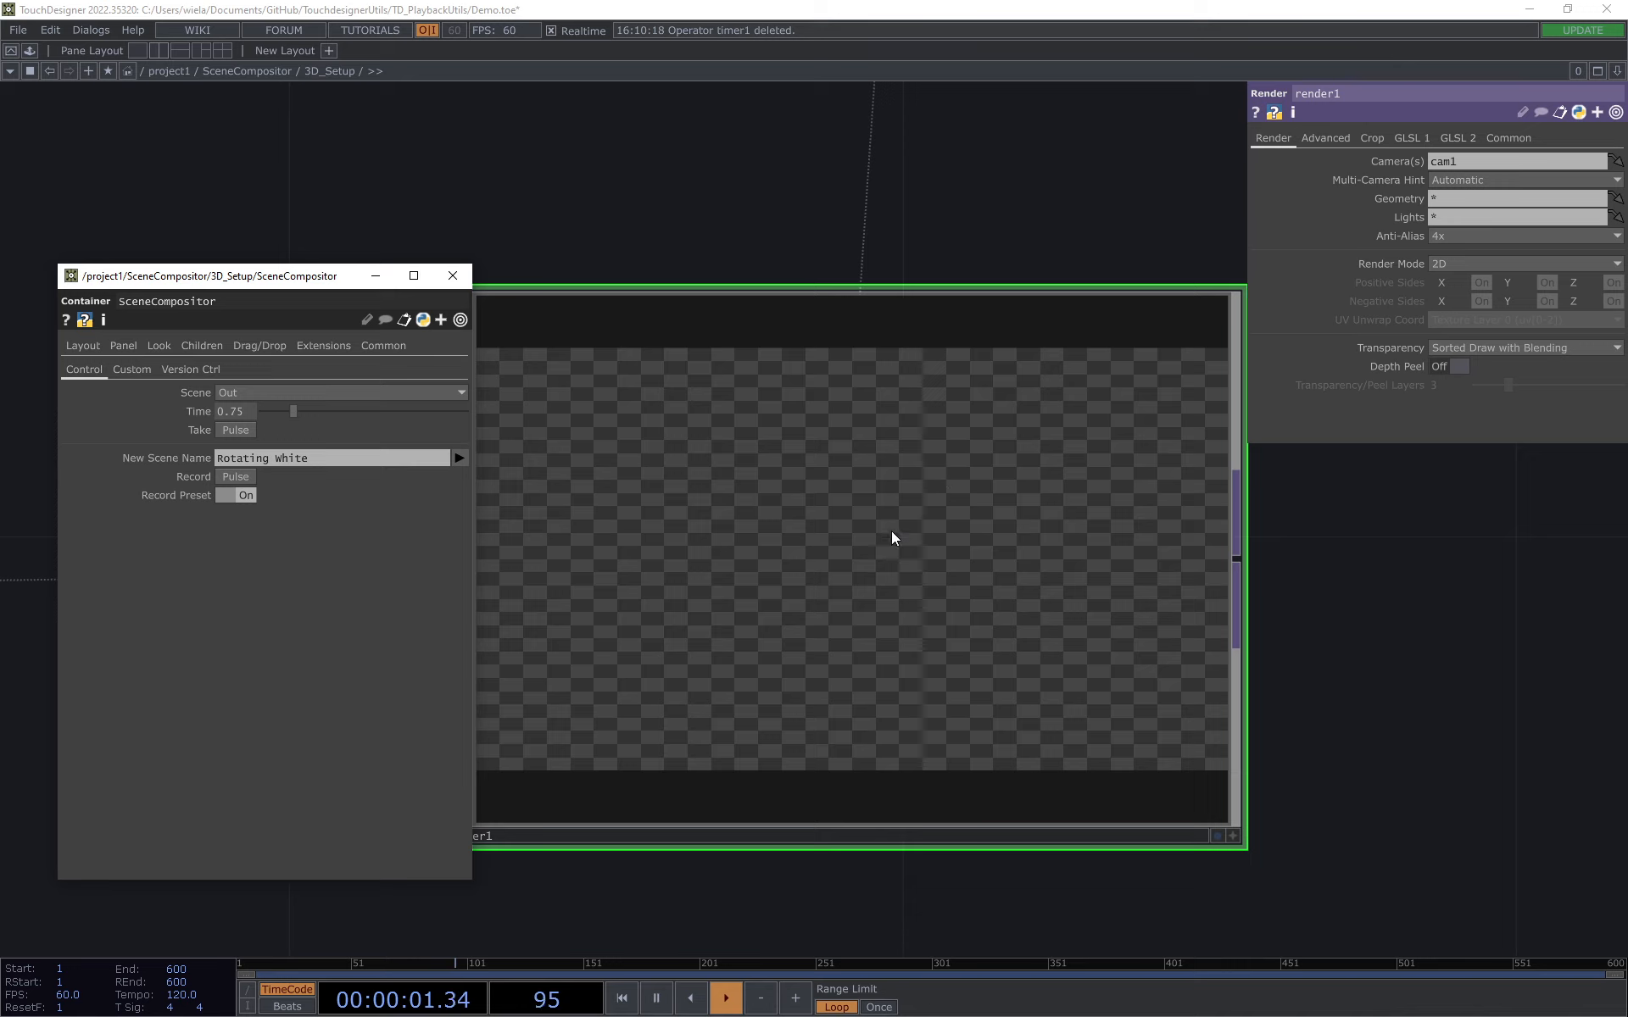
Step: Close the floating SceneCompositor parameter window and select SceneCompositor_Items in the 3D_Setup network
scroll(892, 536, down, 3)
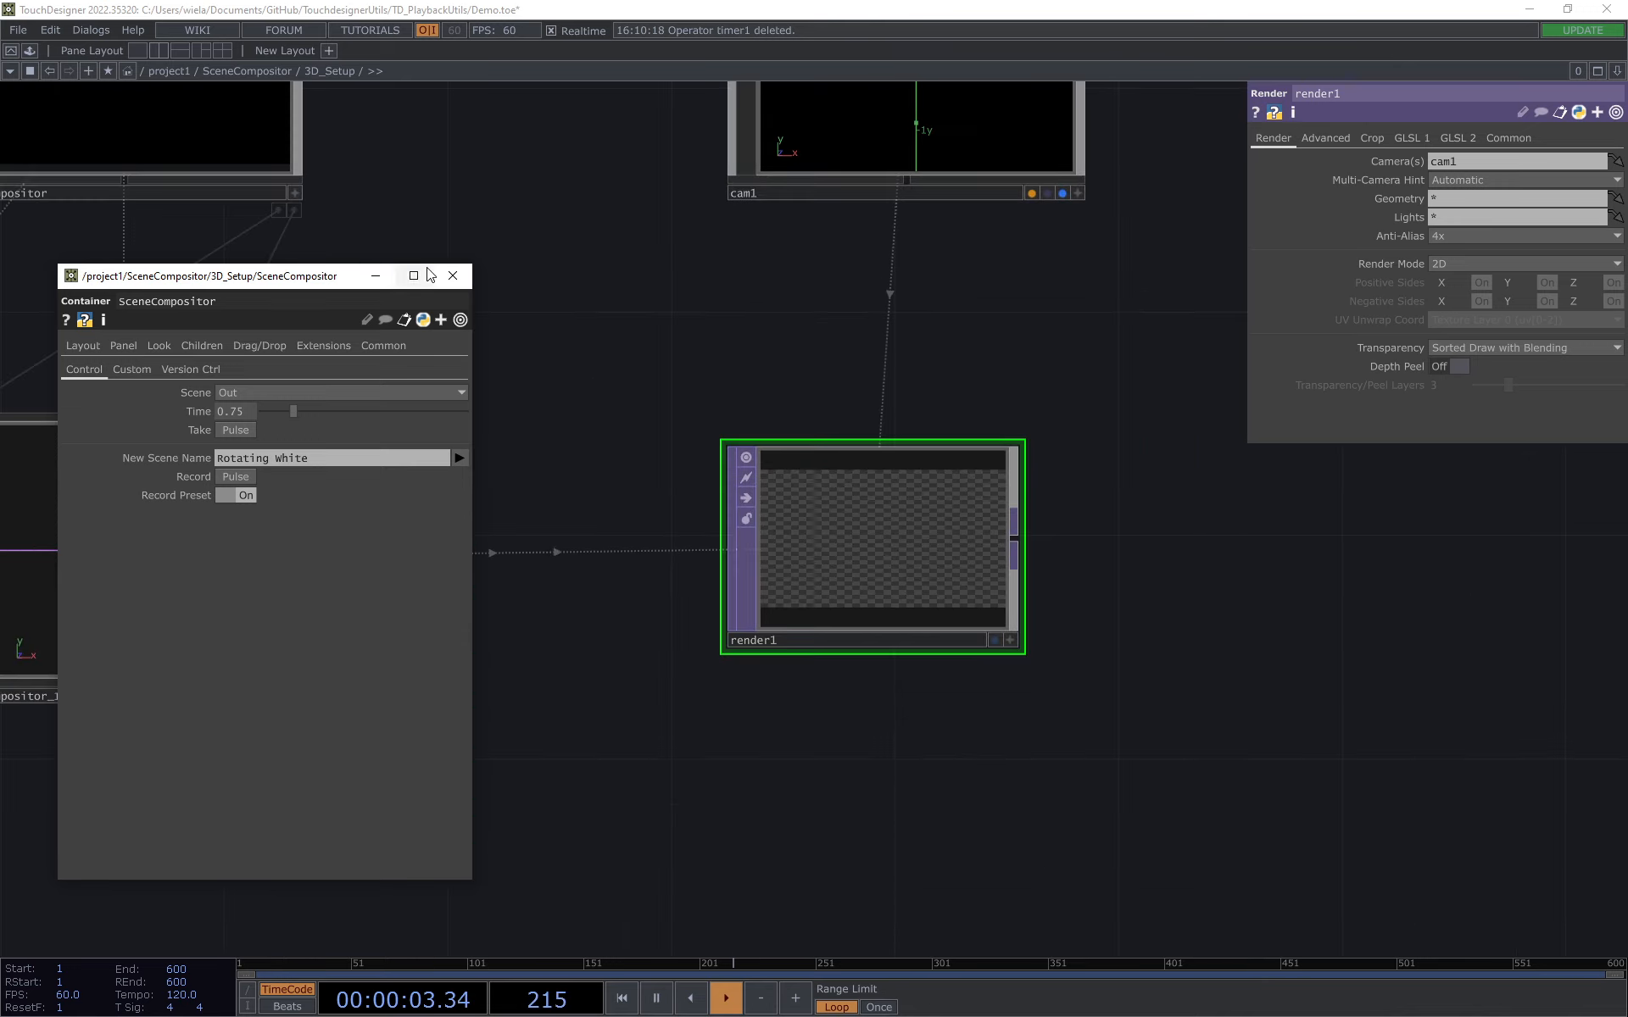
click(452, 275)
scroll(731, 368, down, 2)
drag(500, 236, 755, 395)
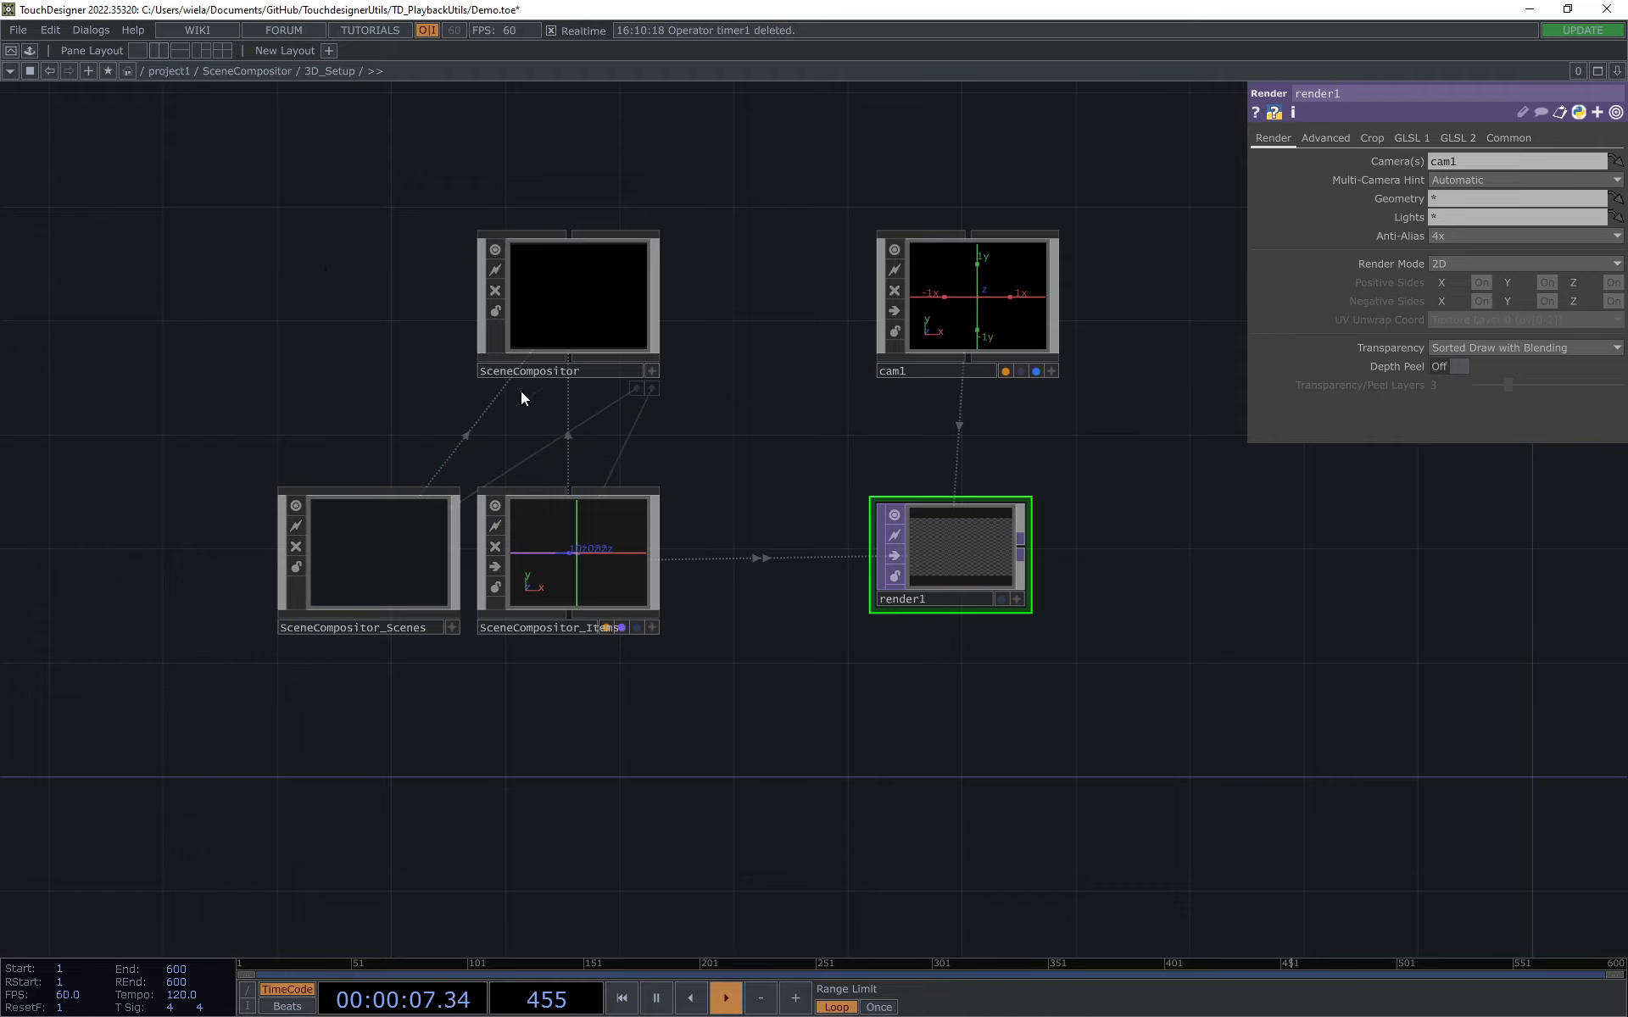
scroll(585, 568, up, 3)
click(751, 518)
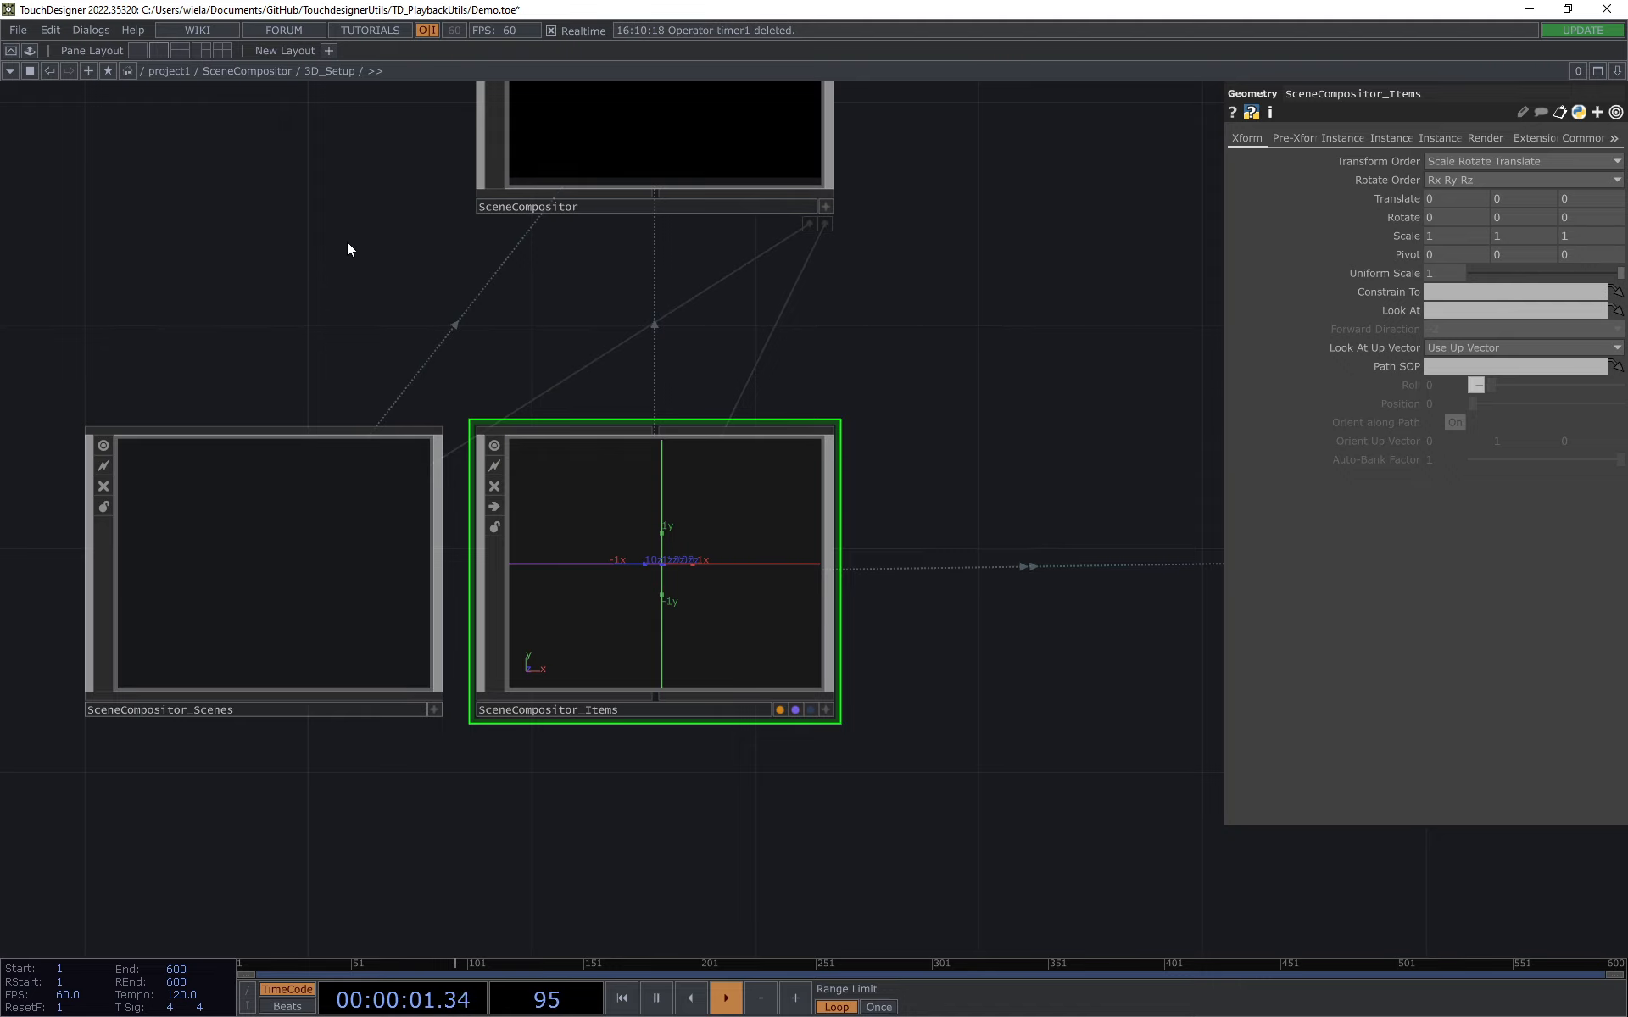
scroll(351, 263, down, 2)
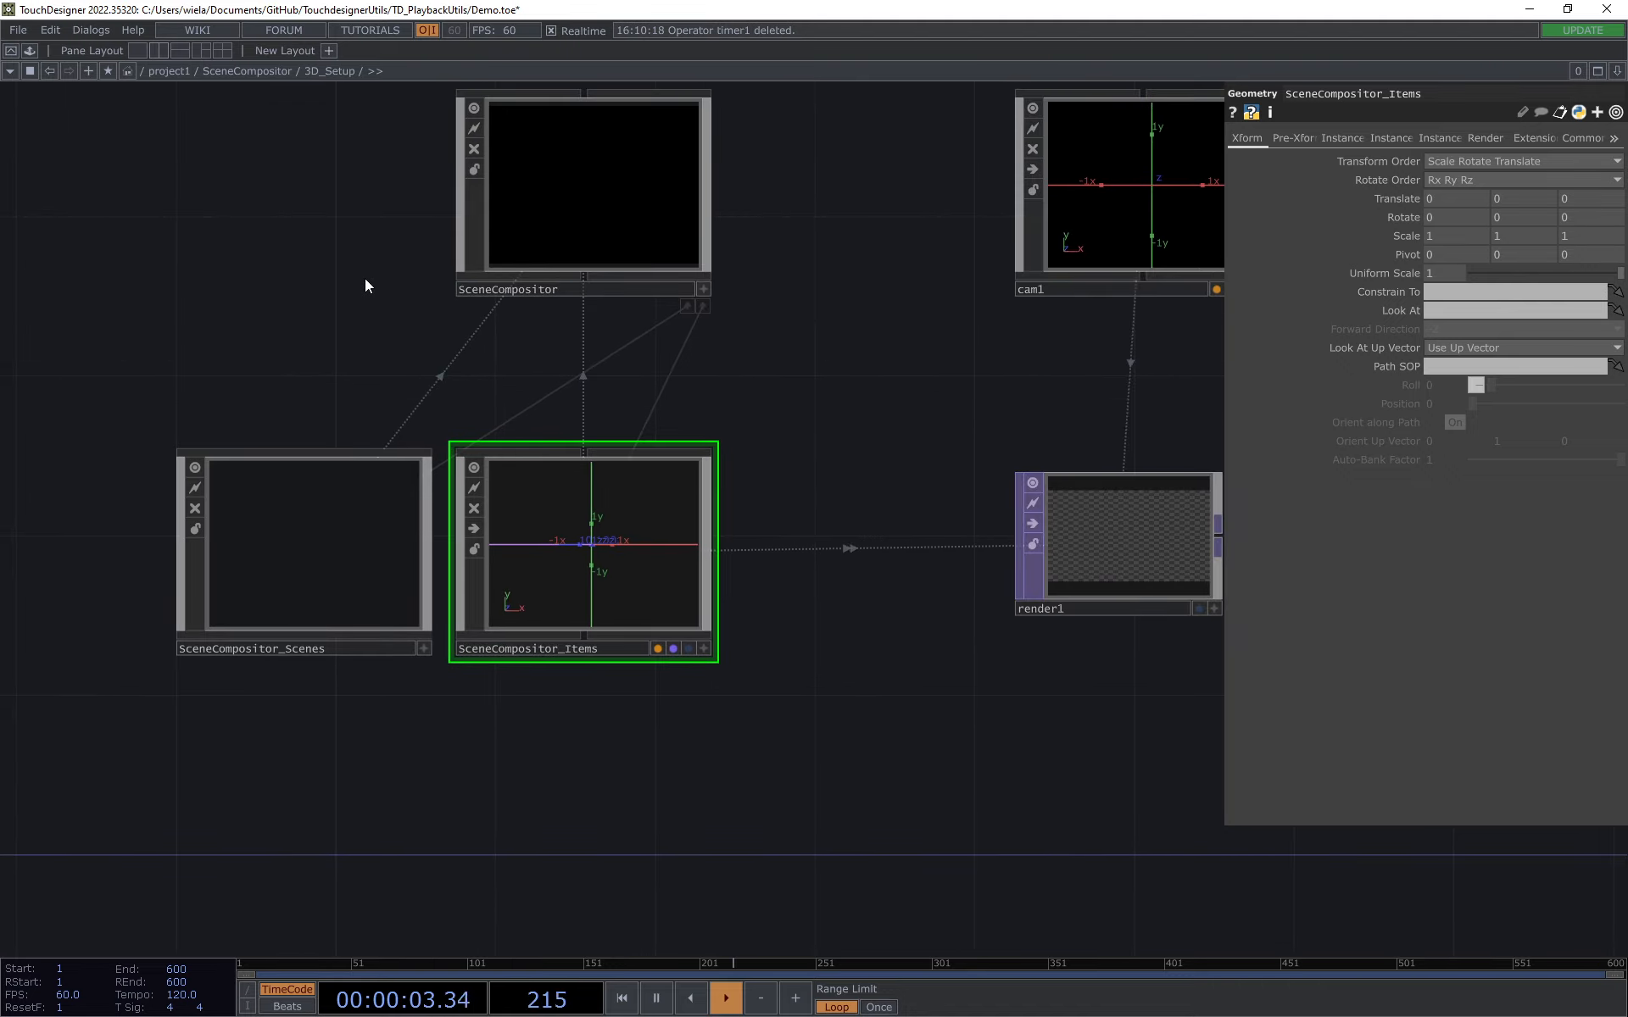
Step: Go up to the SceneCompositor network and enter the Audio_Compositing base
click(257, 74)
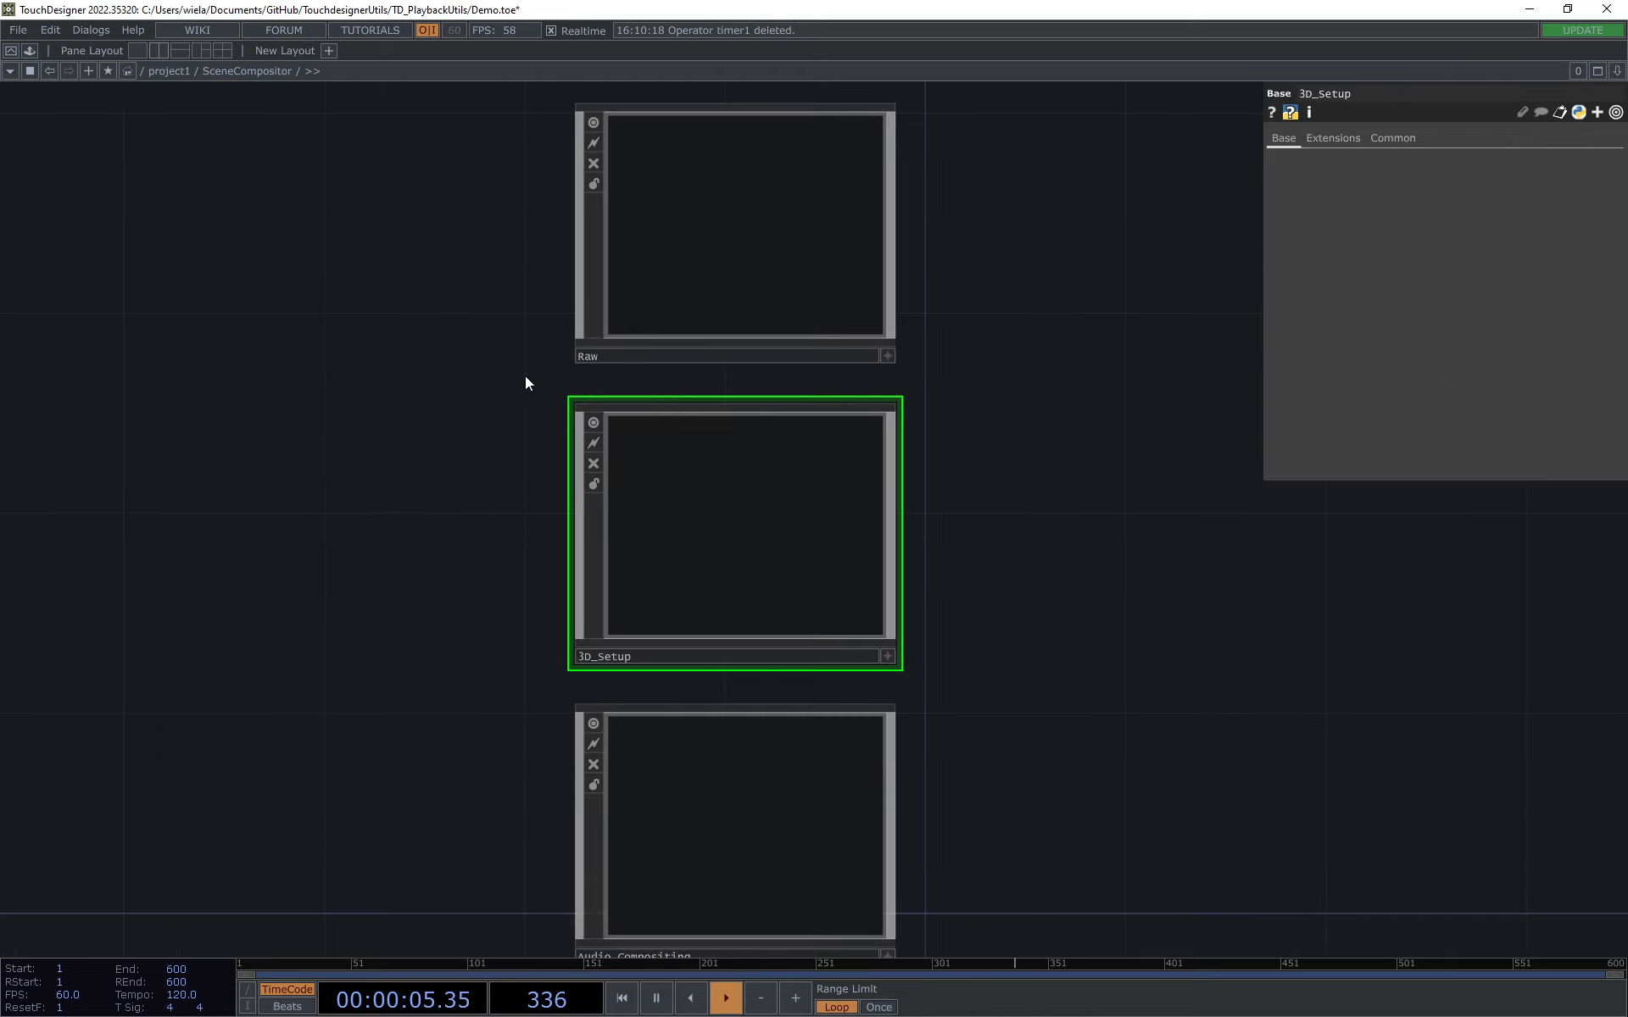
drag(1000, 911, 1055, 641)
click(873, 607)
scroll(790, 558, up, 1)
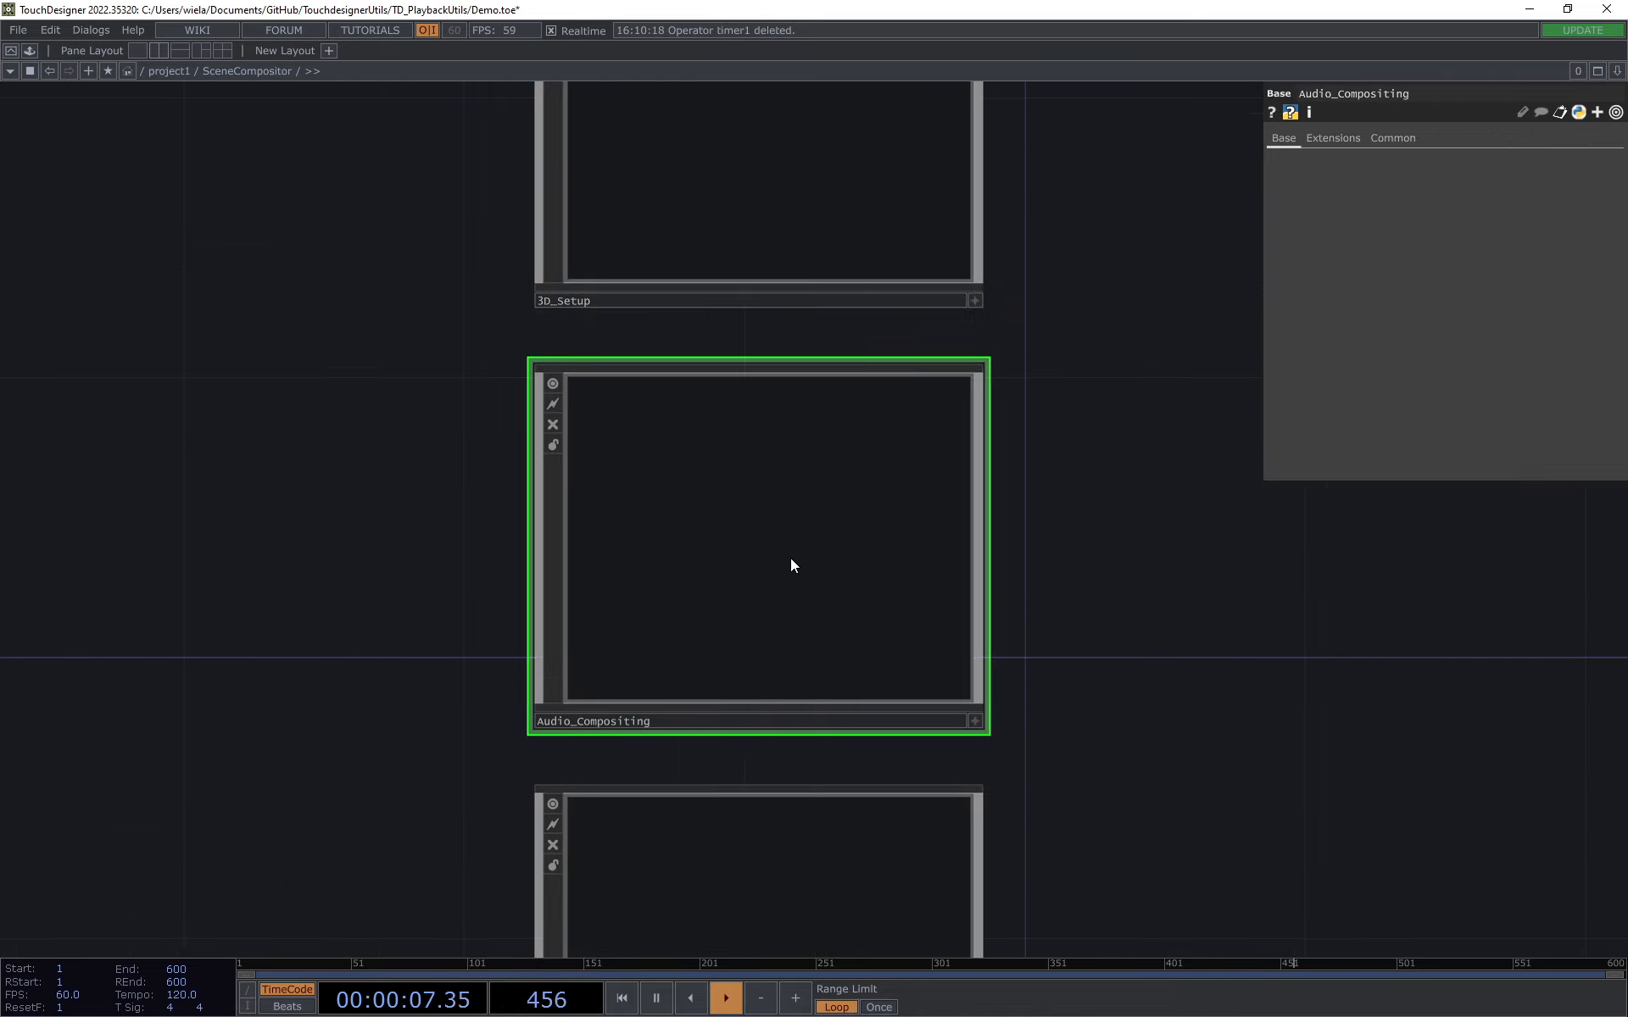
scroll(790, 558, up, 2)
drag(701, 394, 563, 412)
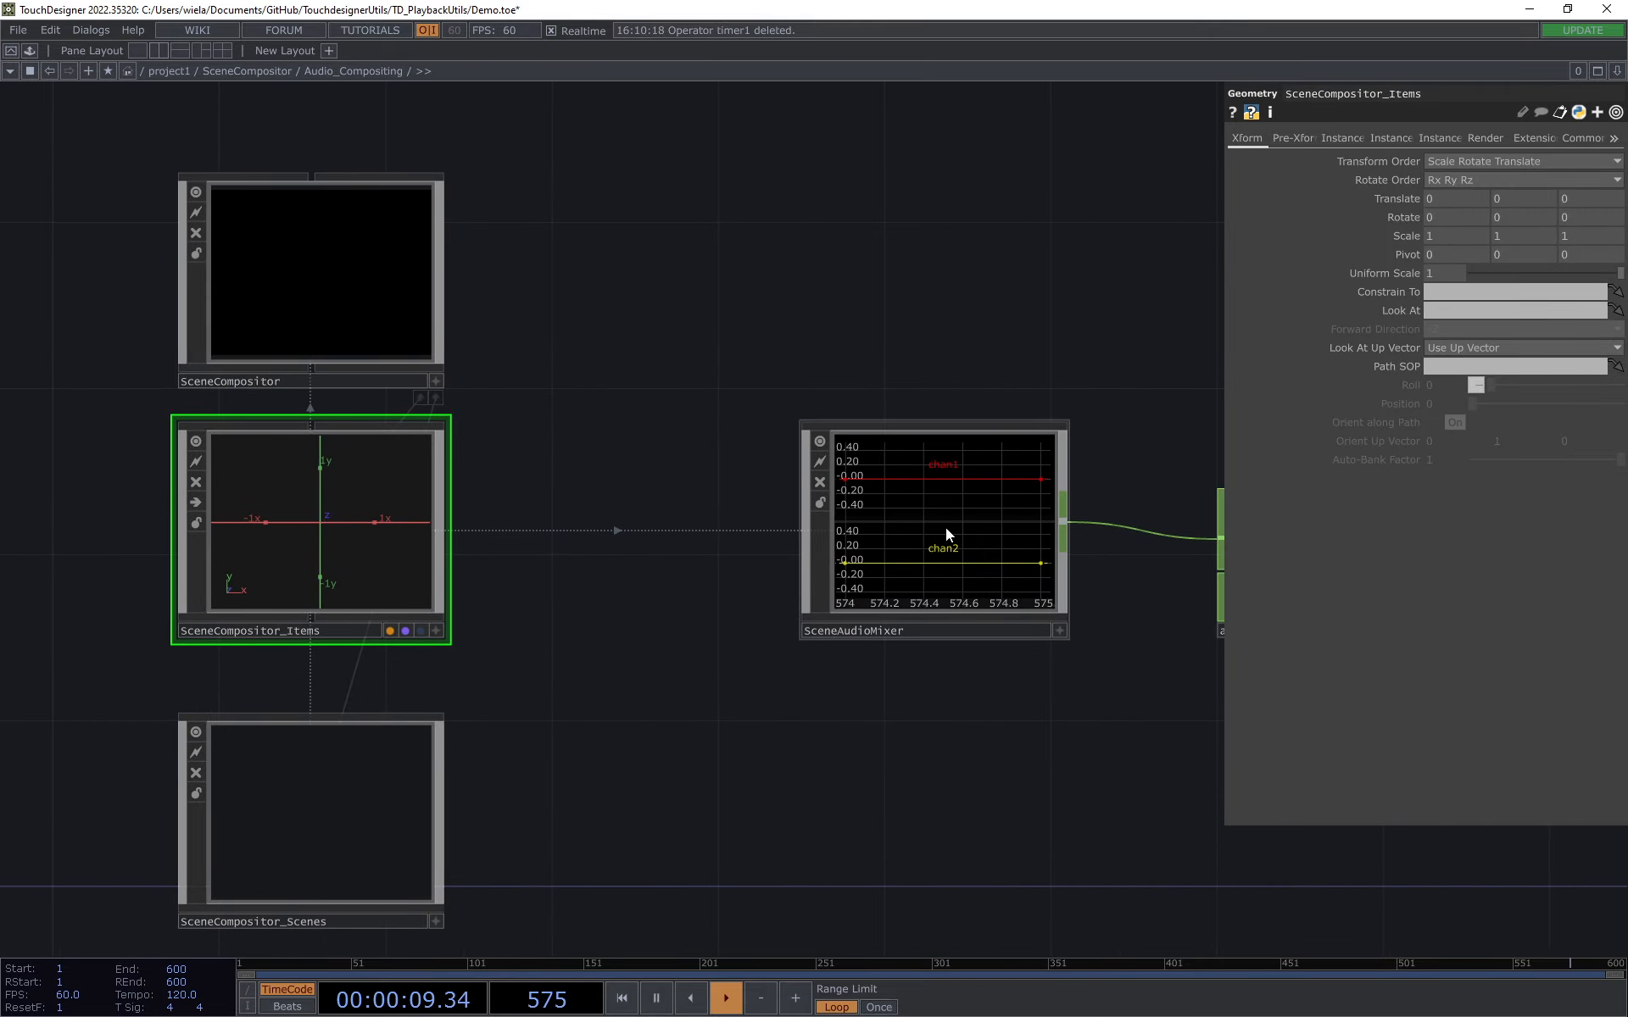
Step: Look at SceneAudioMixer, enter the audio SceneCompositor_Items, and select the Countryside item
click(944, 529)
drag(1027, 307, 920, 325)
drag(897, 280, 1319, 276)
scroll(582, 578, up, 2)
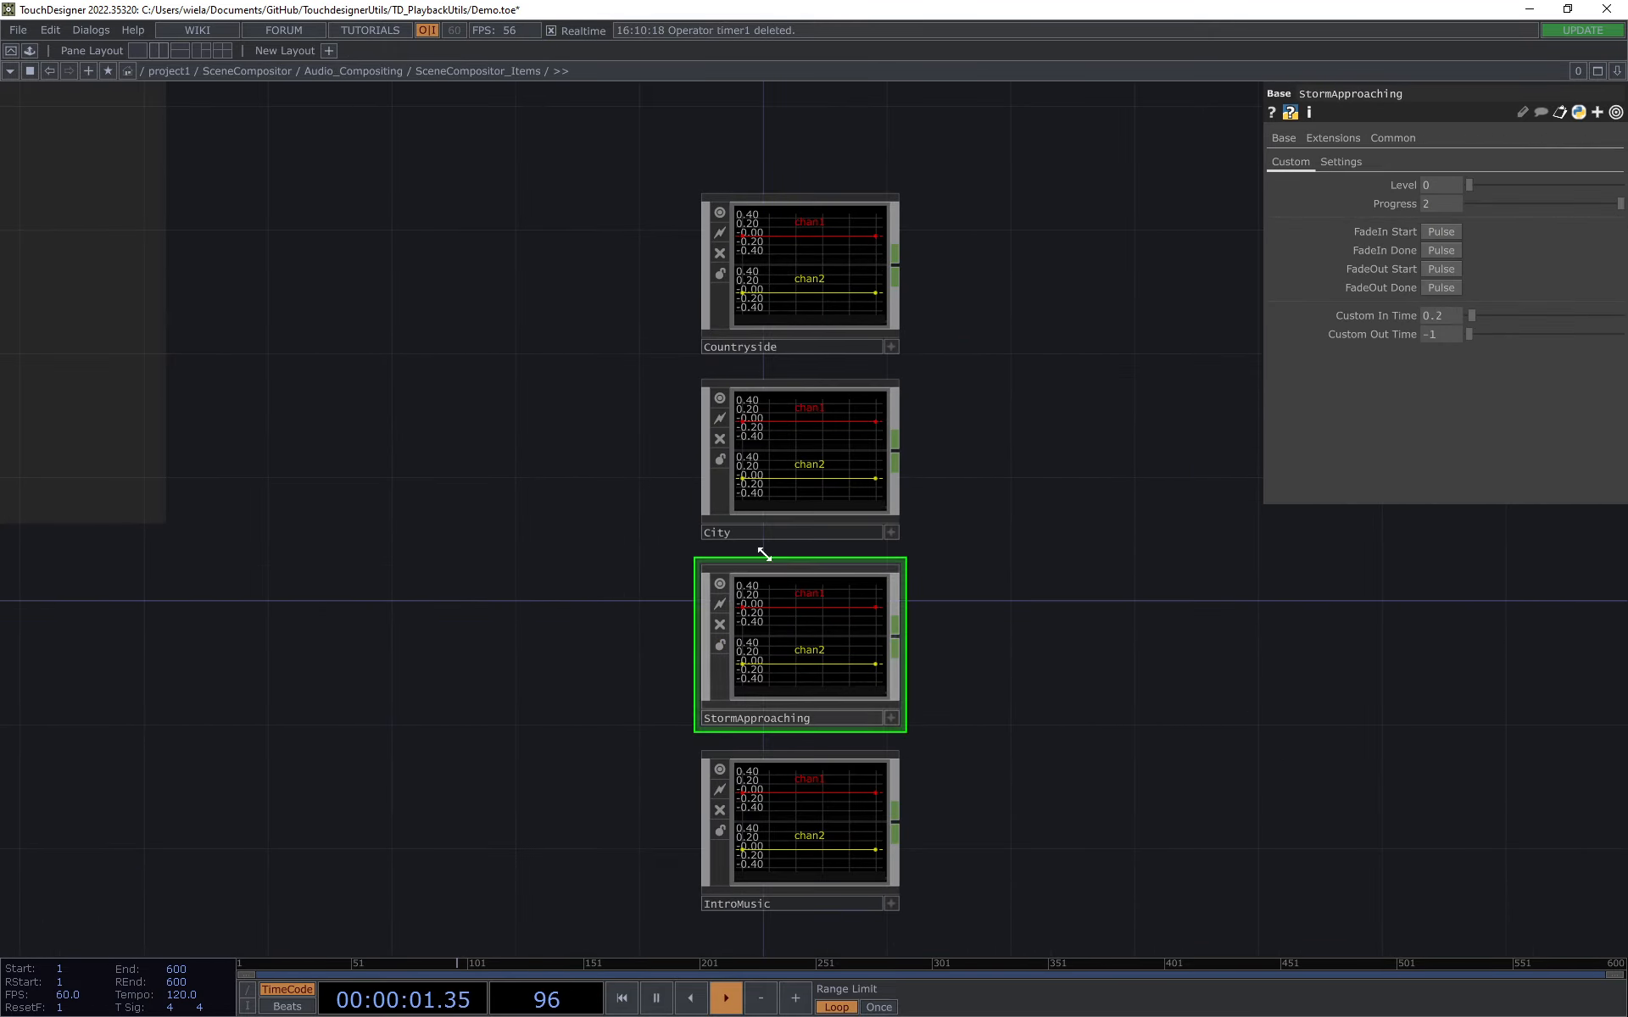
click(828, 276)
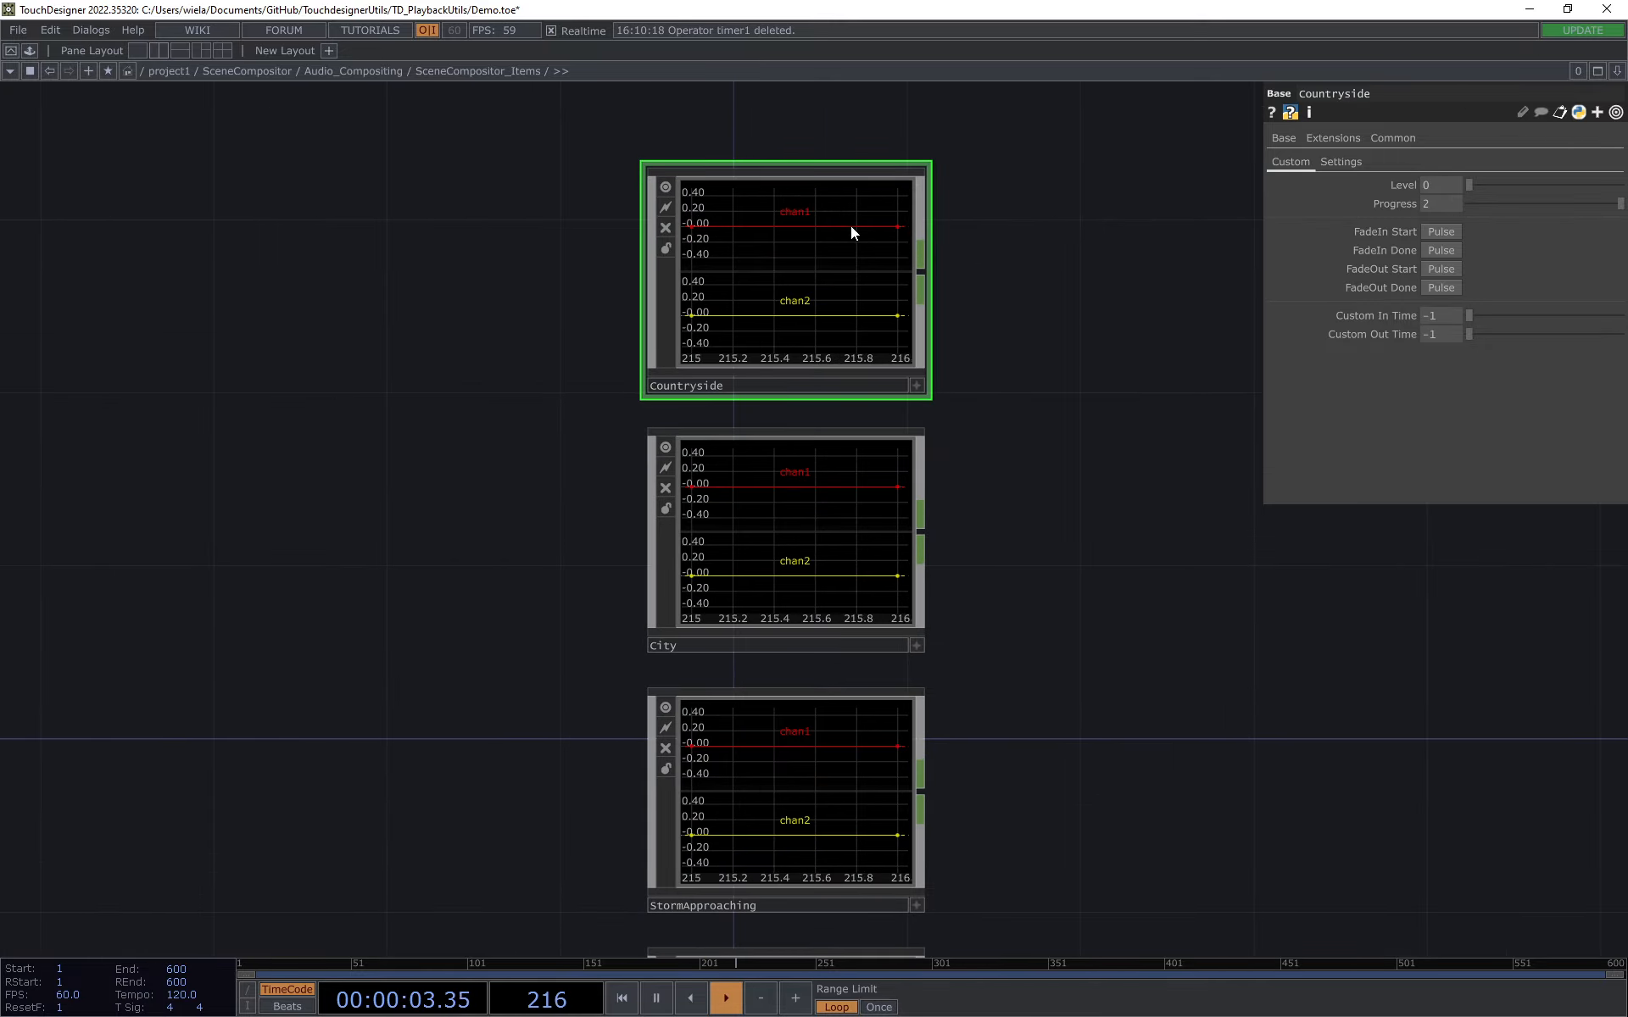
Step: Enter the Countryside item and examine its audio operators and audiofilein1's File parameter
scroll(727, 271, up, 2)
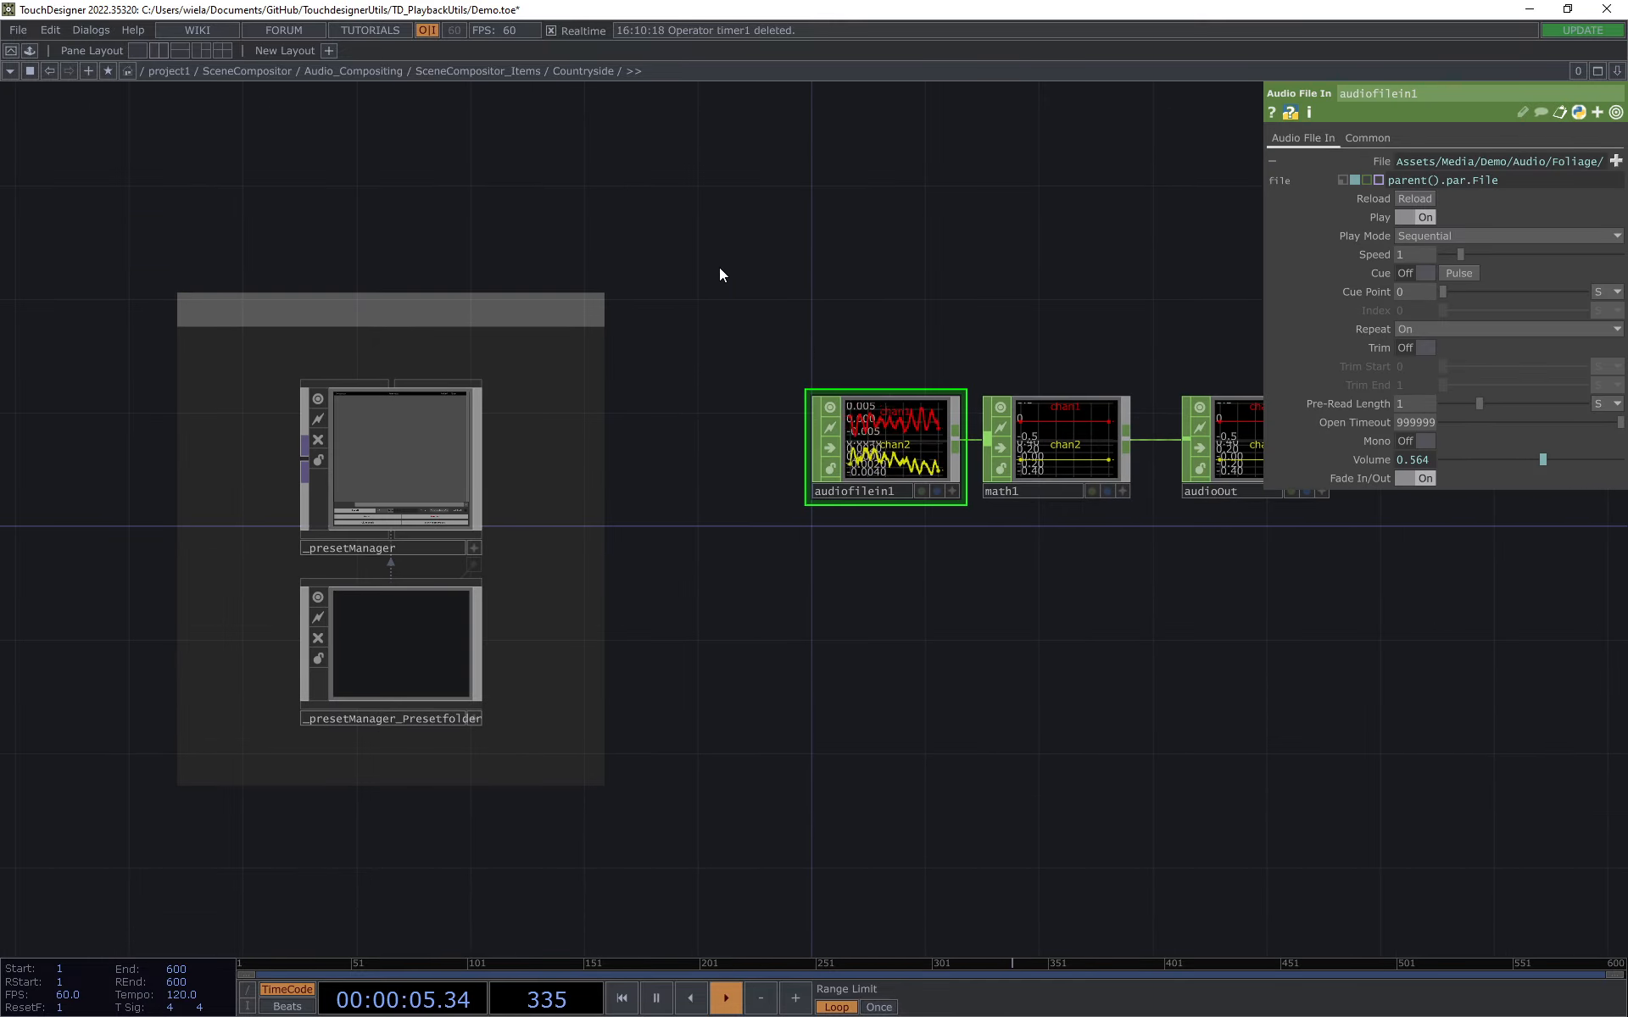
scroll(975, 526, up, 3)
click(1019, 568)
drag(826, 305, 909, 323)
click(736, 551)
drag(717, 273, 844, 259)
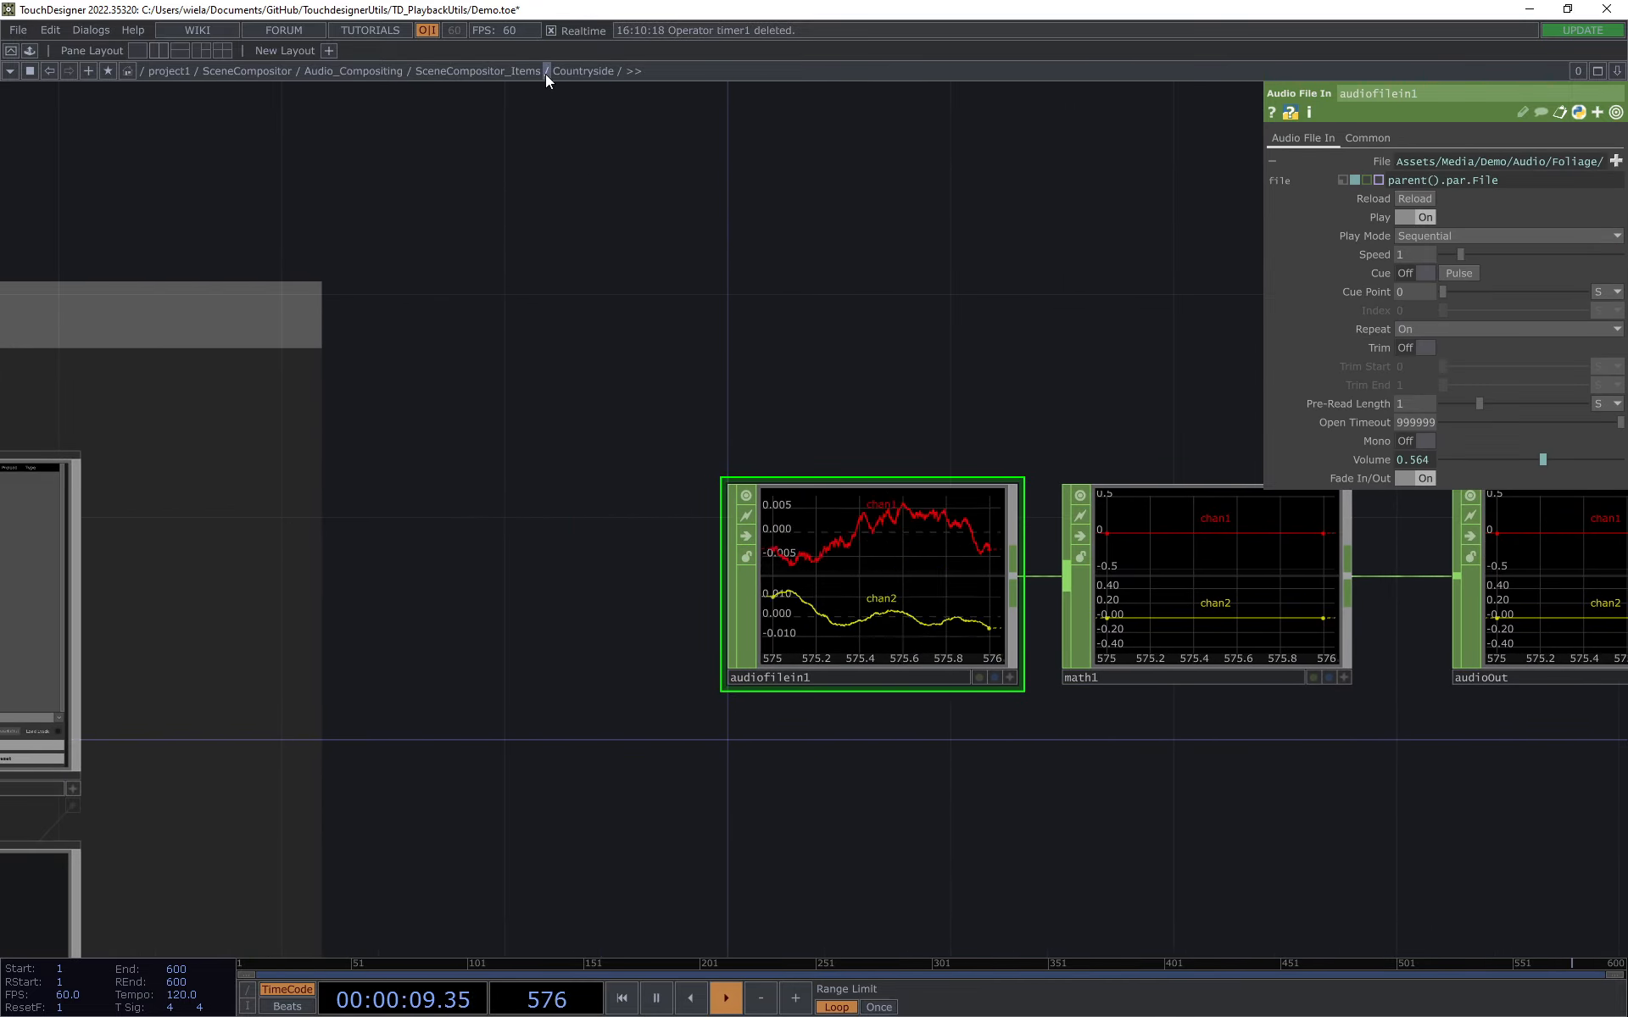
click(1375, 161)
Step: Return to the audio items, enter City, and examine its audiofilein1 and the operators after it
click(452, 68)
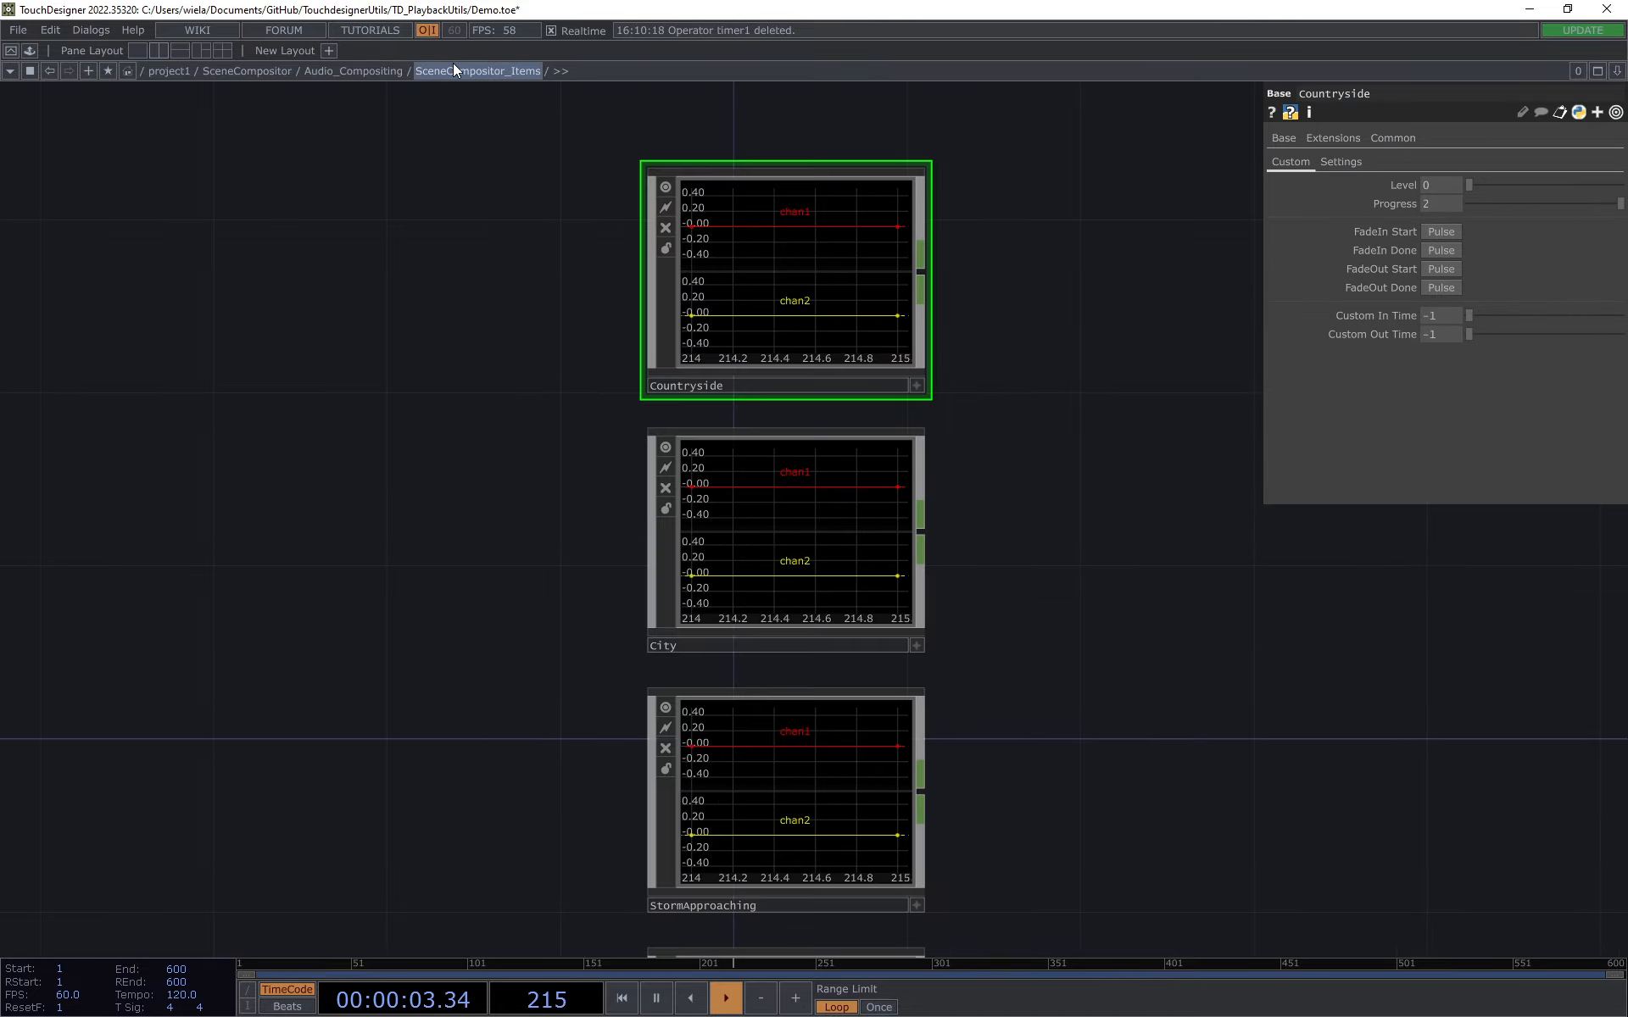
click(803, 546)
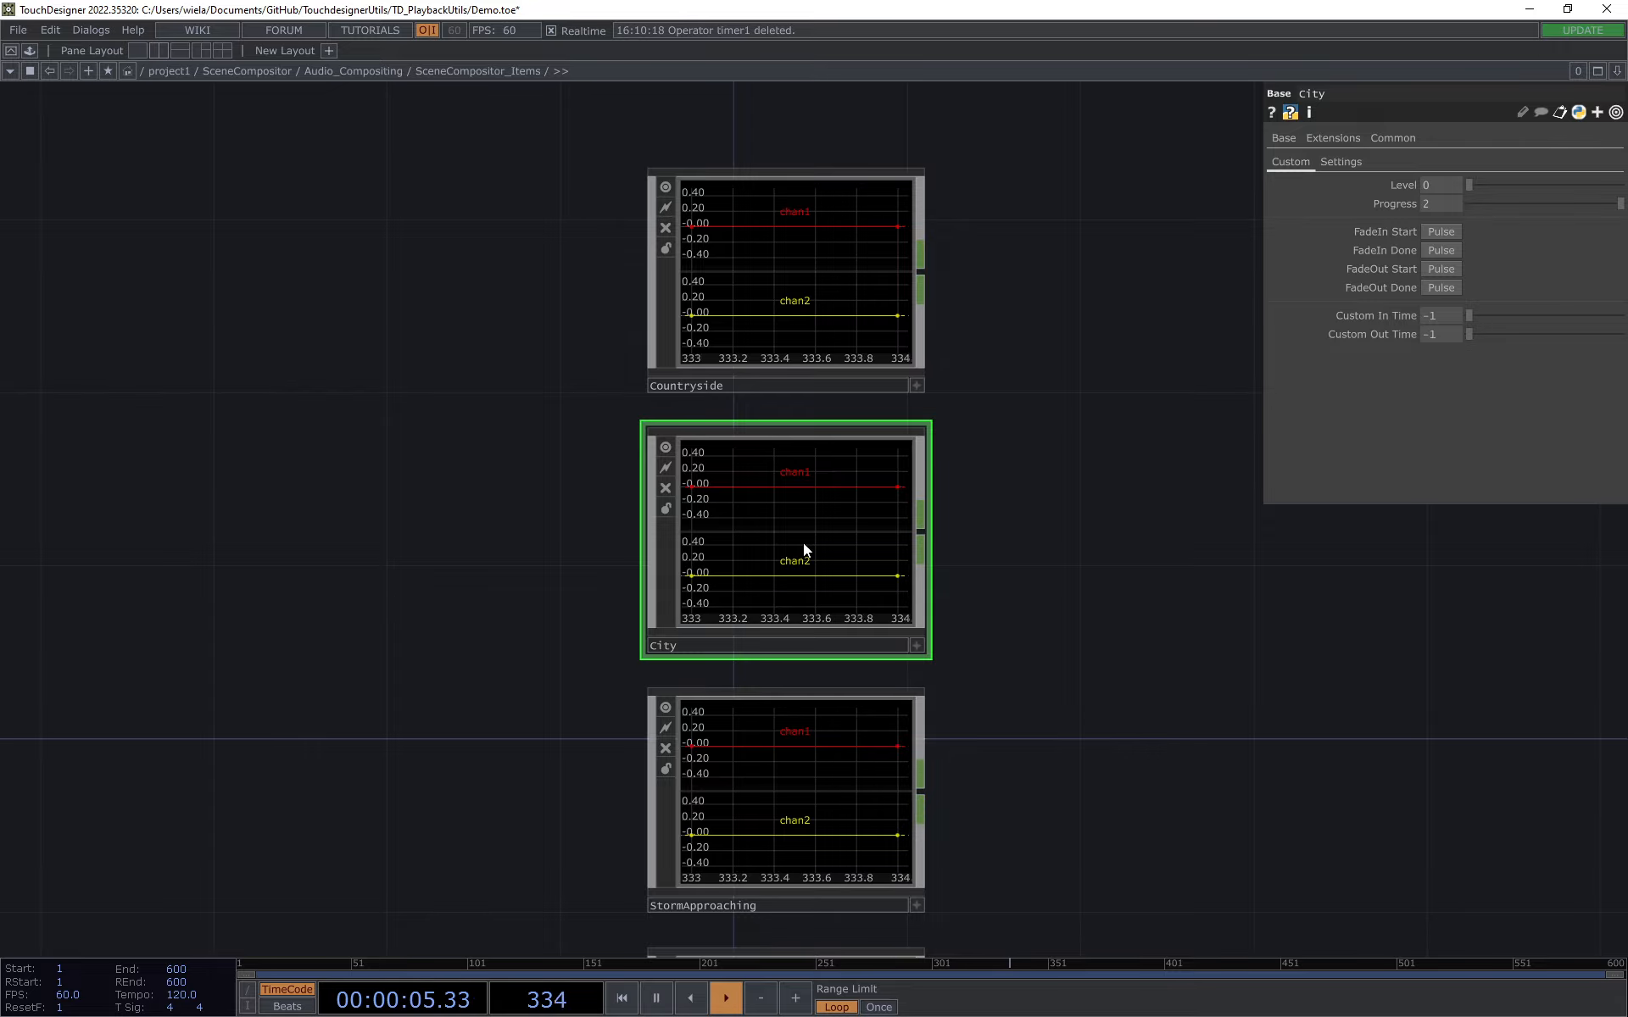
double_click(836, 546)
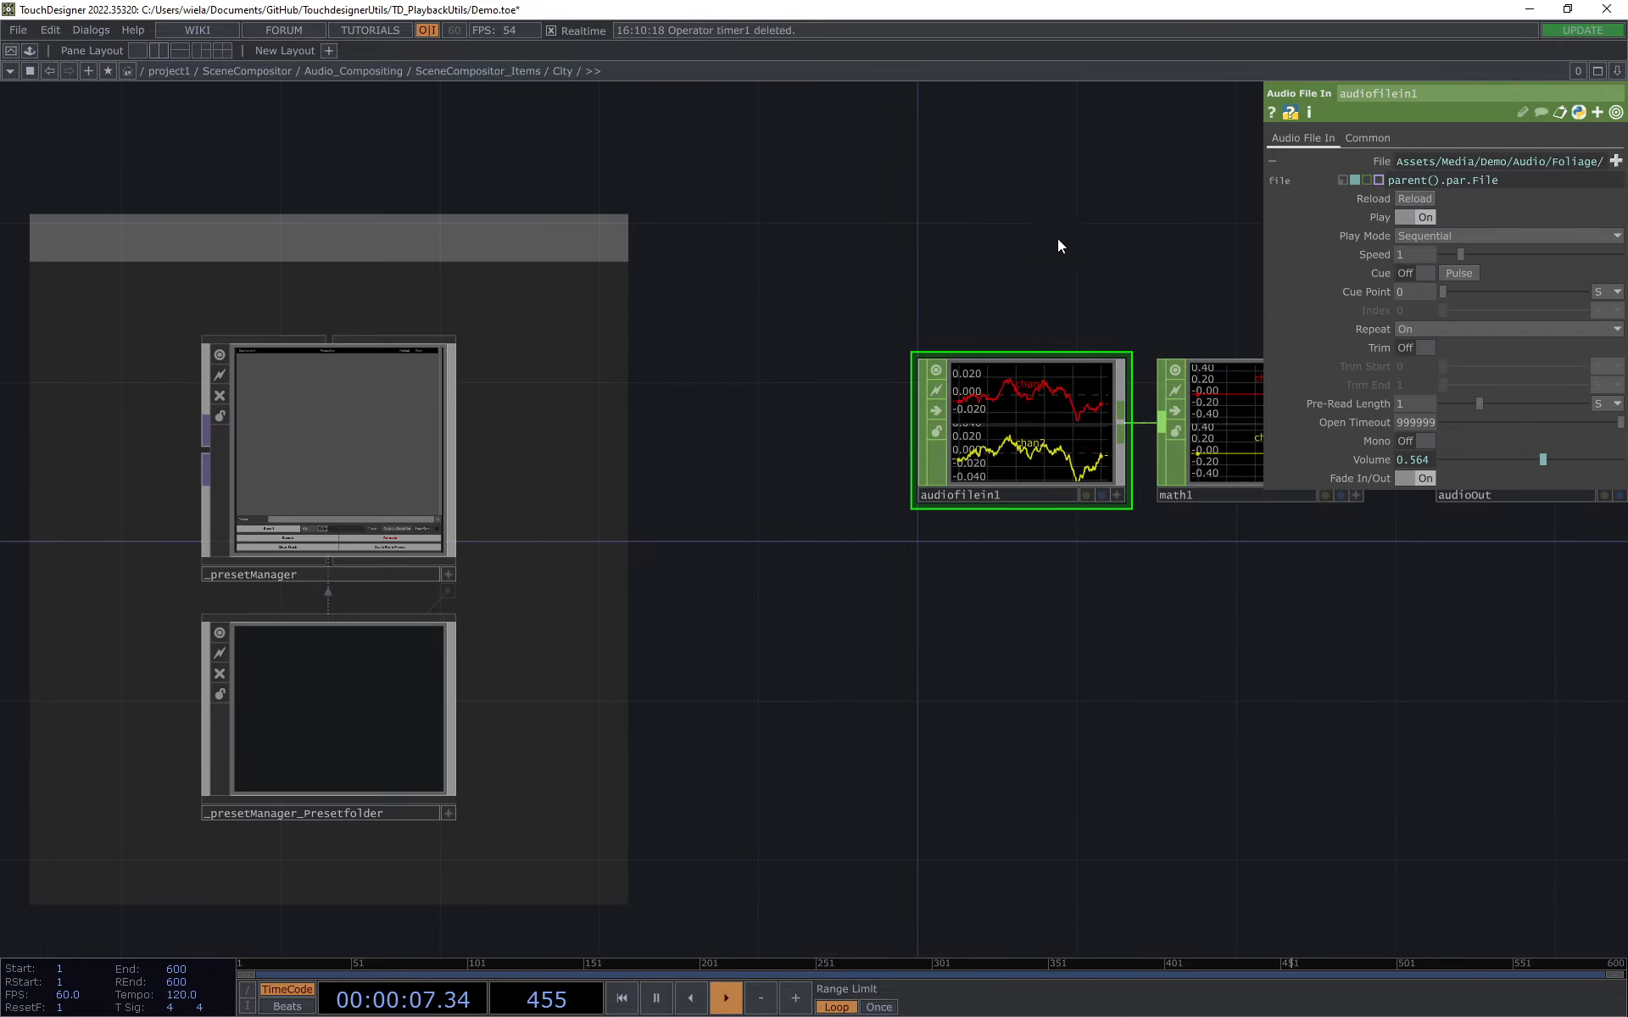
drag(1089, 250, 792, 378)
drag(1026, 327, 948, 332)
click(856, 592)
drag(915, 398, 991, 410)
click(729, 542)
Step: Return to the audio items, enter StormApproaching, and examine the playback parameters of its audiofilein1
click(437, 71)
double_click(729, 633)
drag(985, 234, 708, 280)
drag(944, 293, 940, 318)
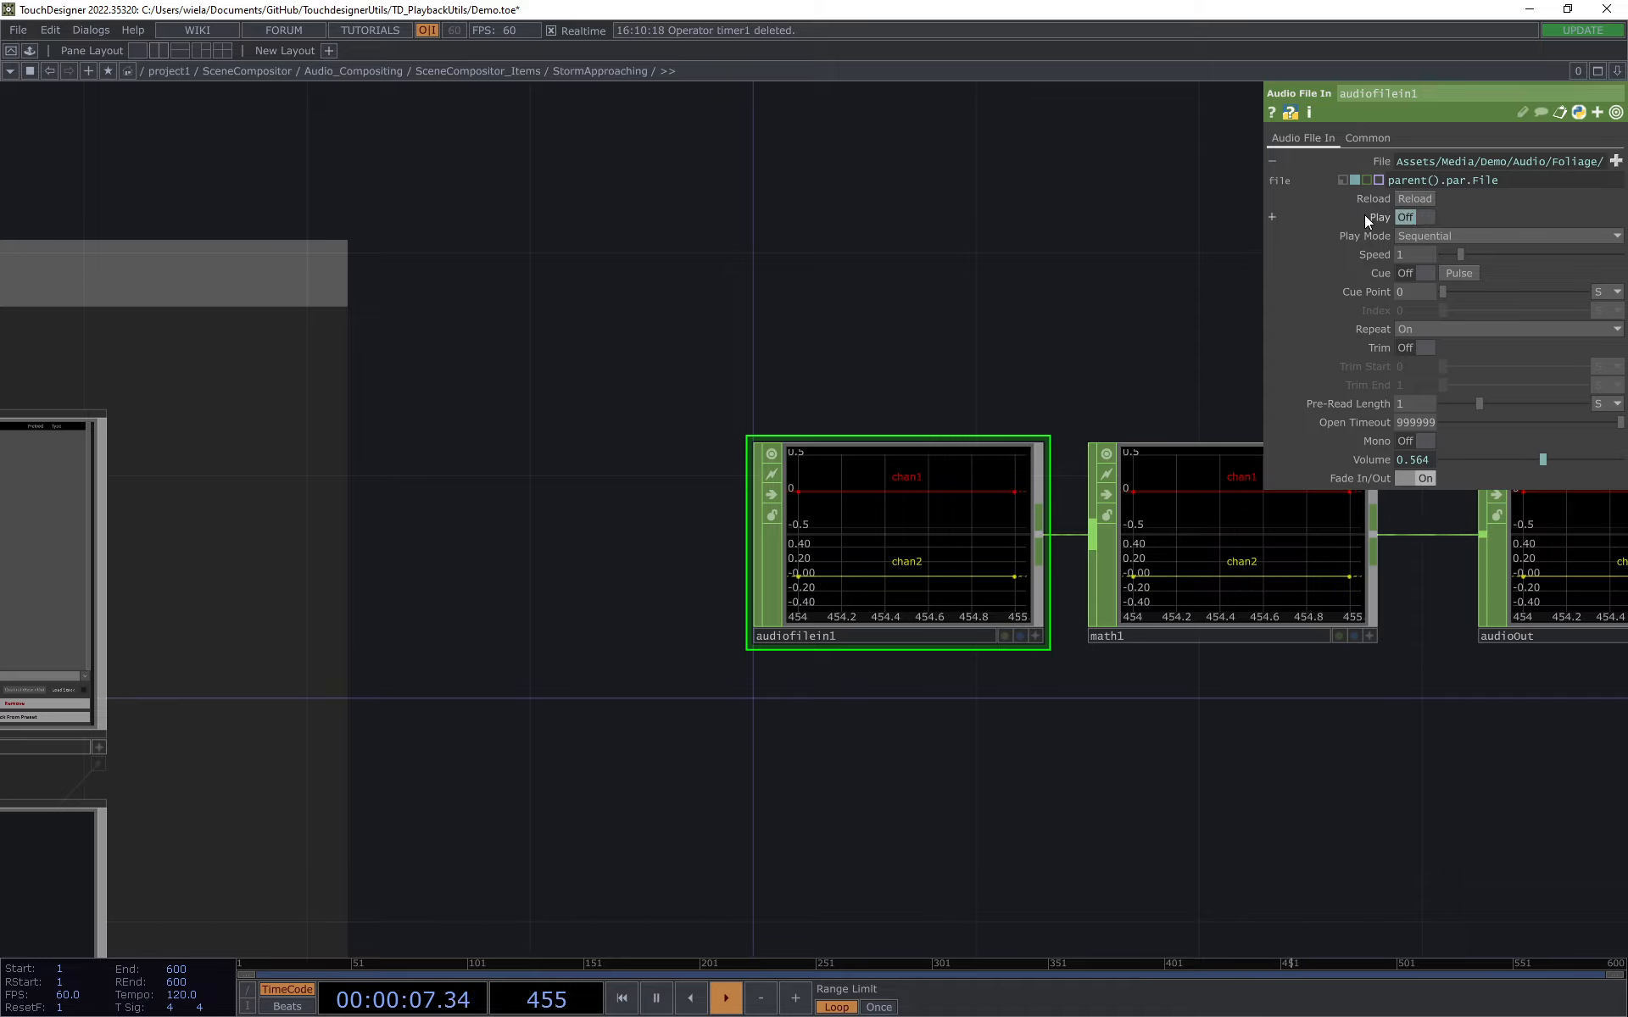
Step: Enter the IntroMusic item and inspect the Cue parameter's expressions on its audiofilein1
click(481, 68)
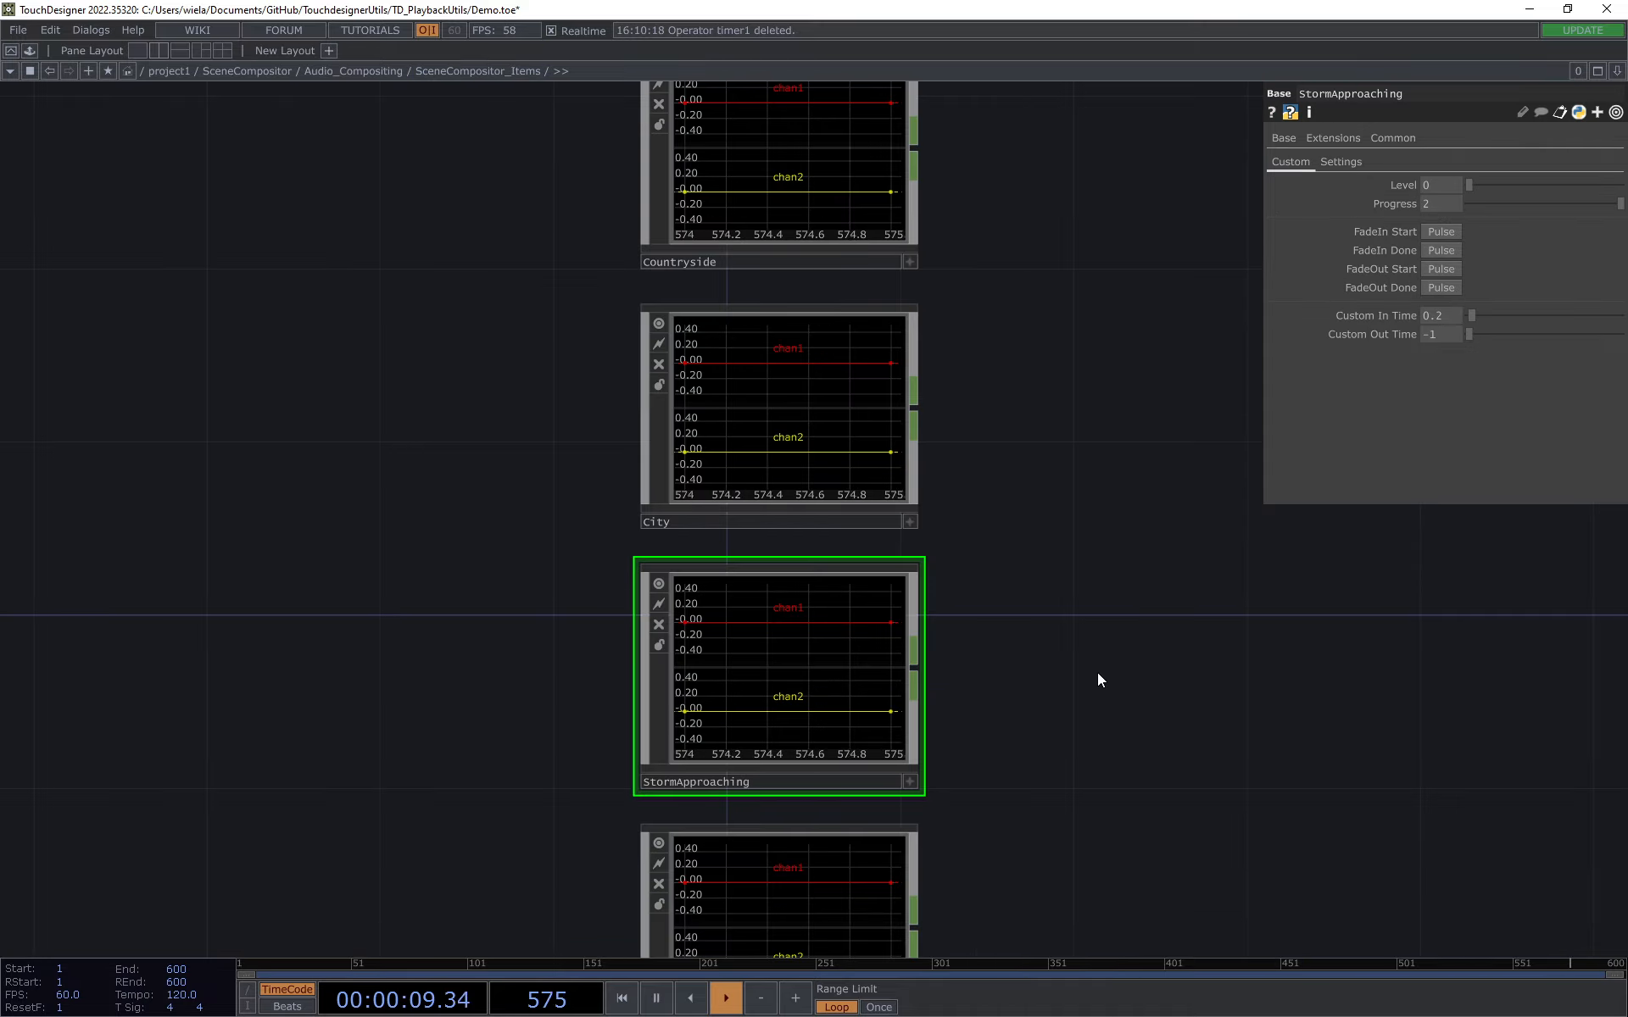
drag(1100, 660, 1119, 449)
click(924, 709)
scroll(791, 719, up, 8)
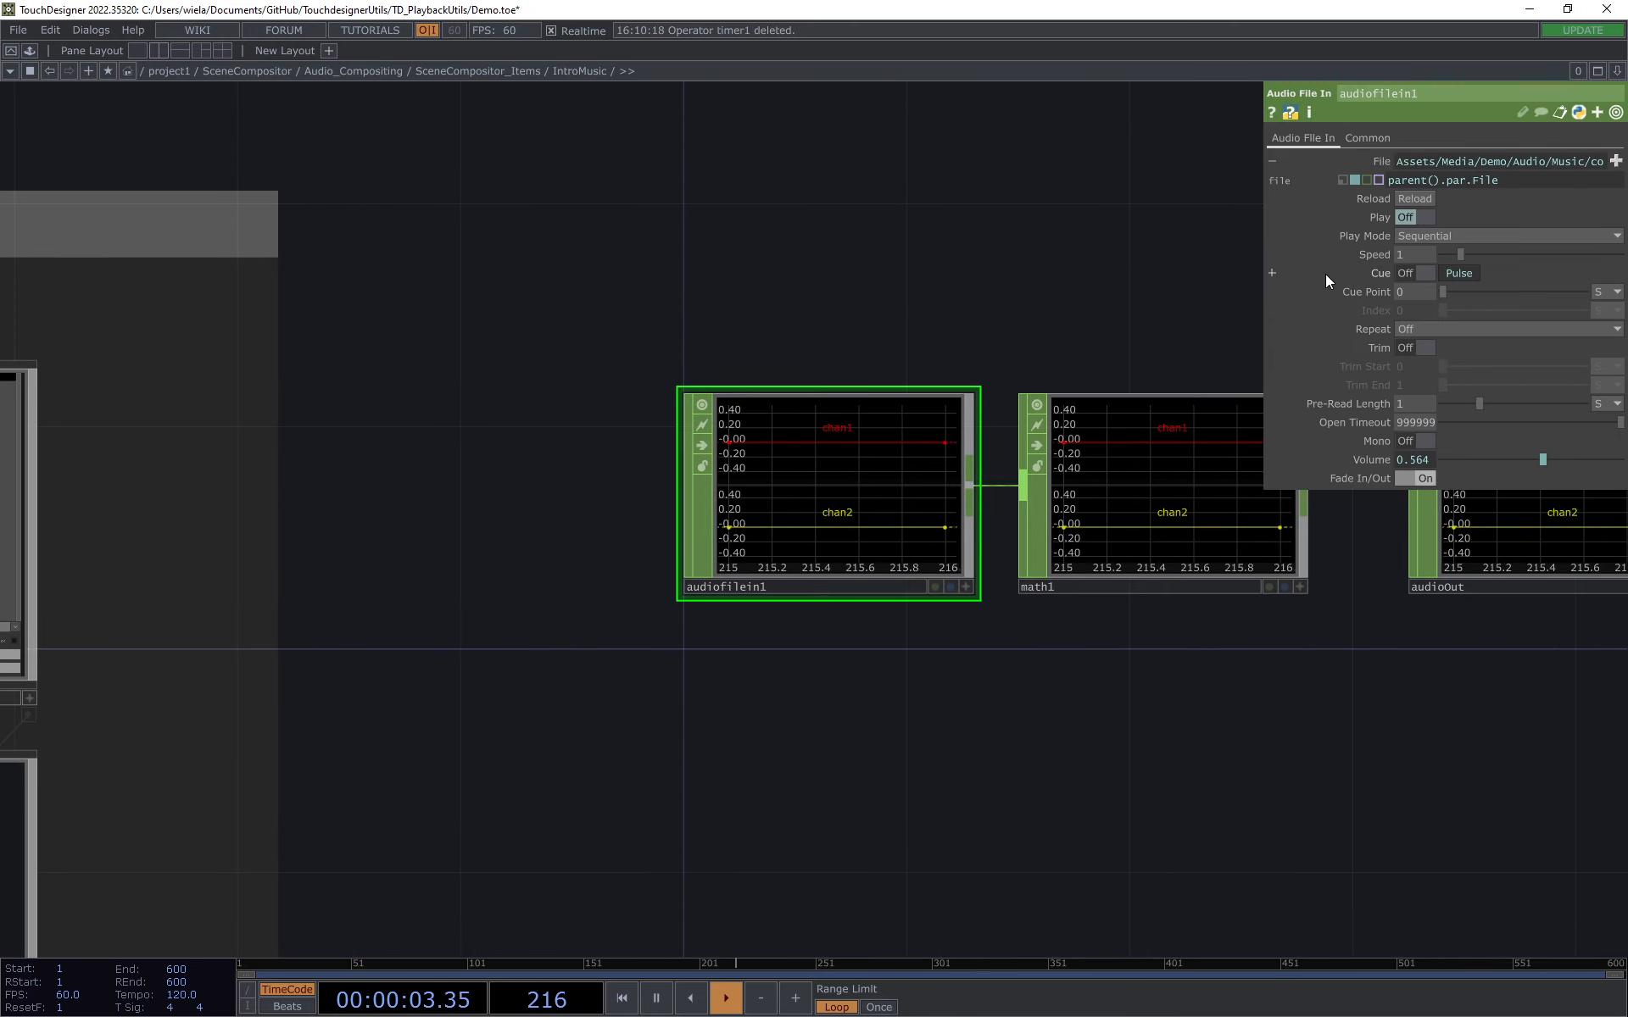
click(1378, 273)
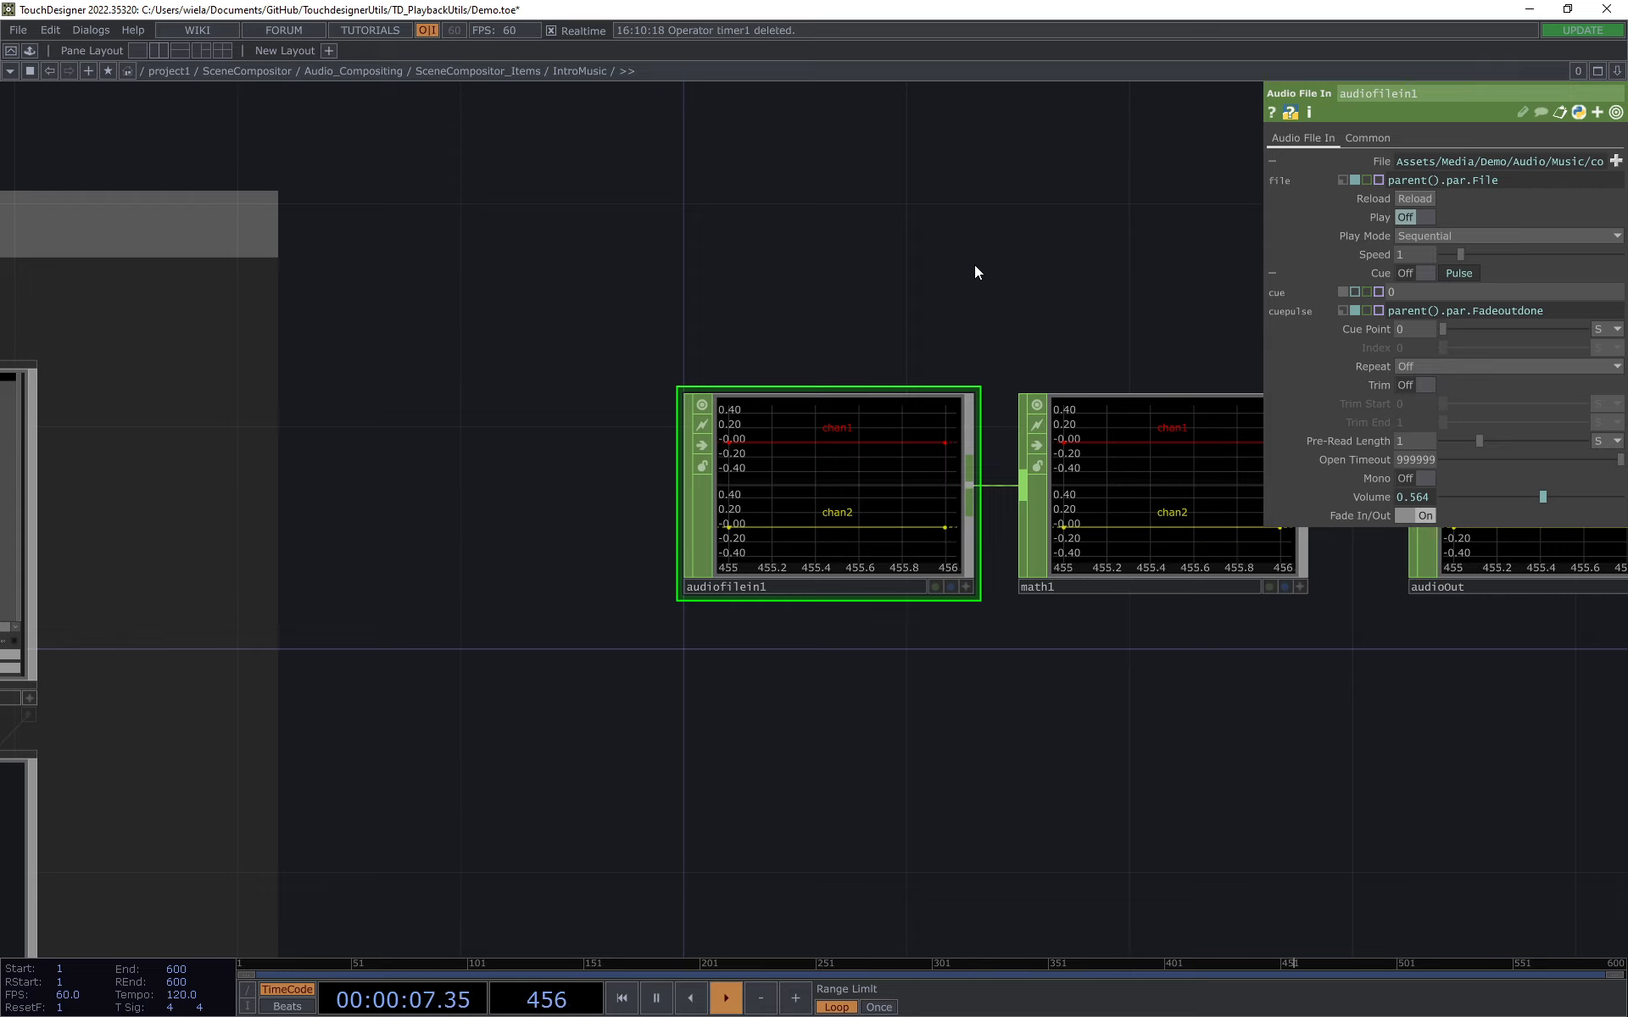
click(1271, 273)
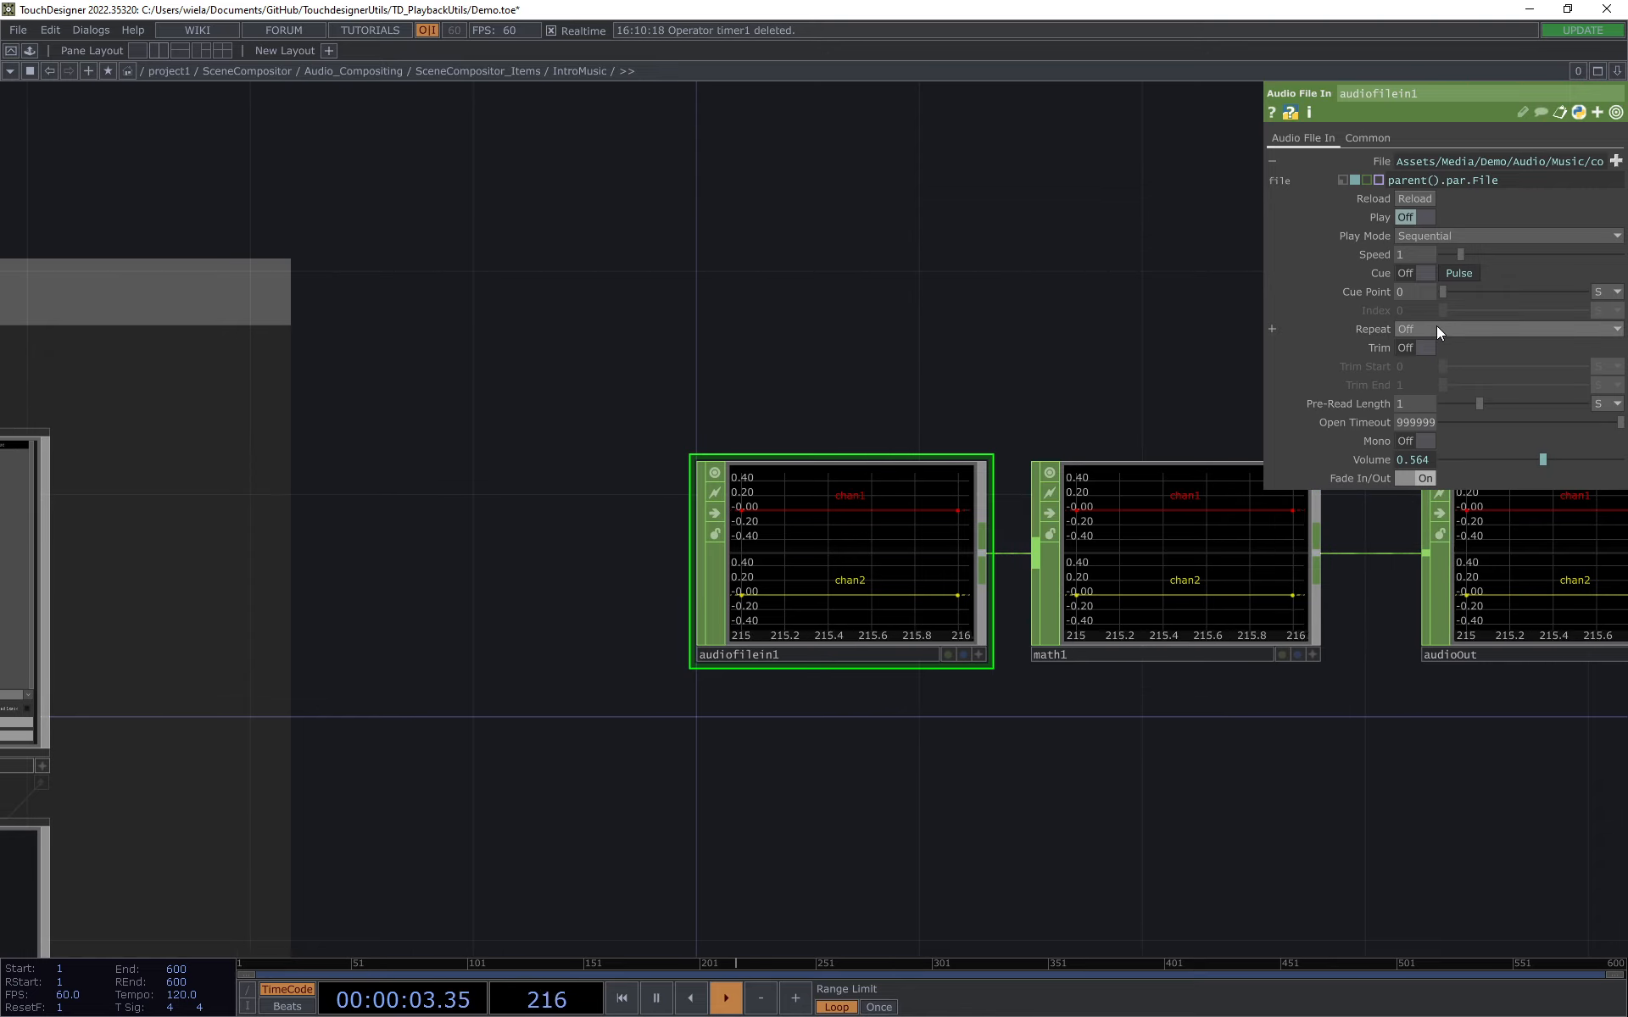
Step: Go up to SceneCompositor_Items and look over the Countryside, City, StormApproaching and IntroMusic items together
click(482, 71)
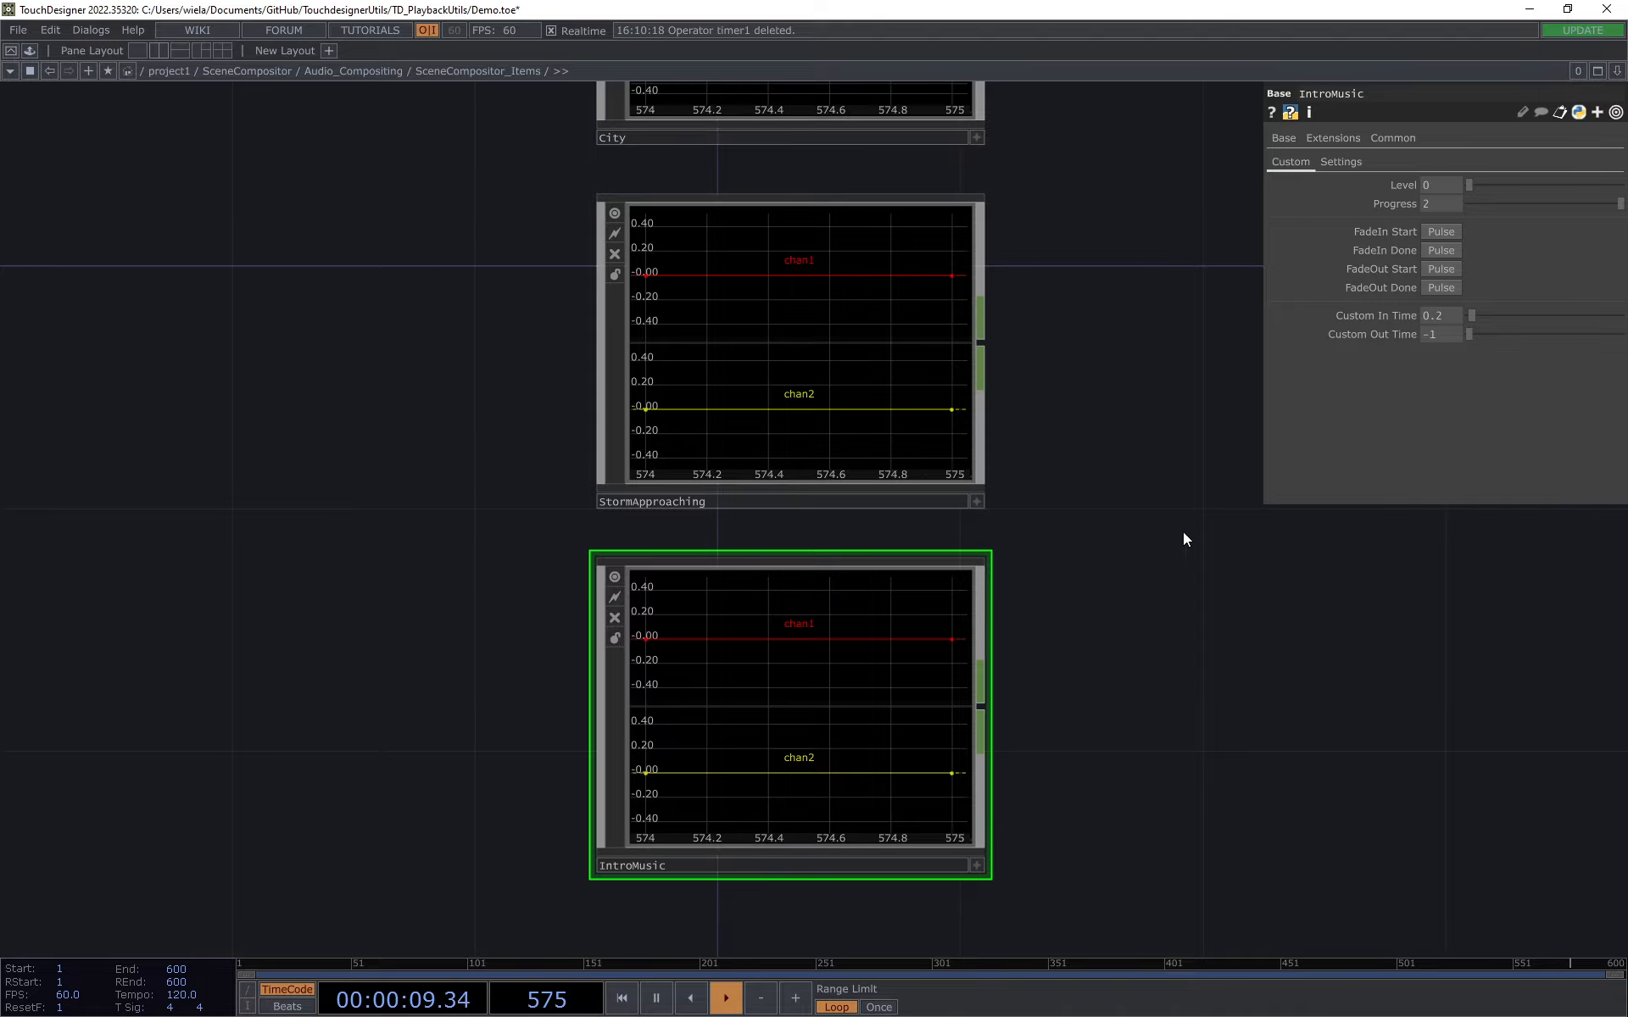
drag(446, 377, 507, 436)
scroll(507, 436, down, 4)
drag(520, 505, 603, 653)
scroll(585, 572, down, 4)
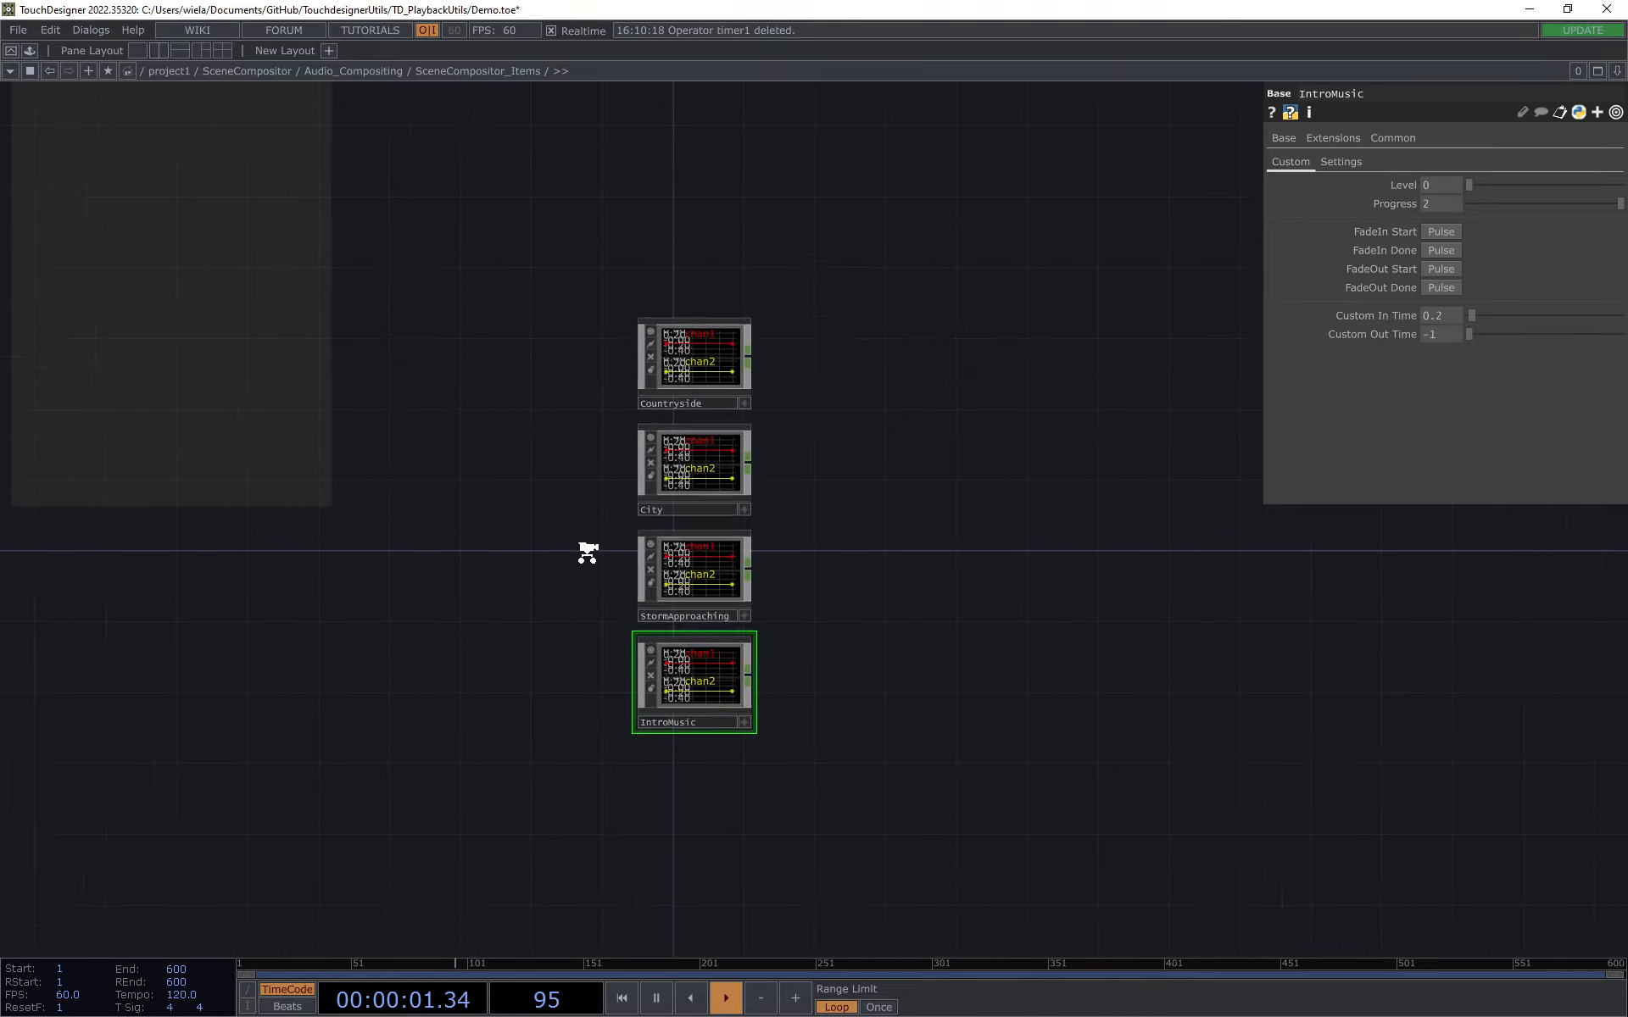
drag(584, 556, 664, 603)
scroll(702, 486, up, 2)
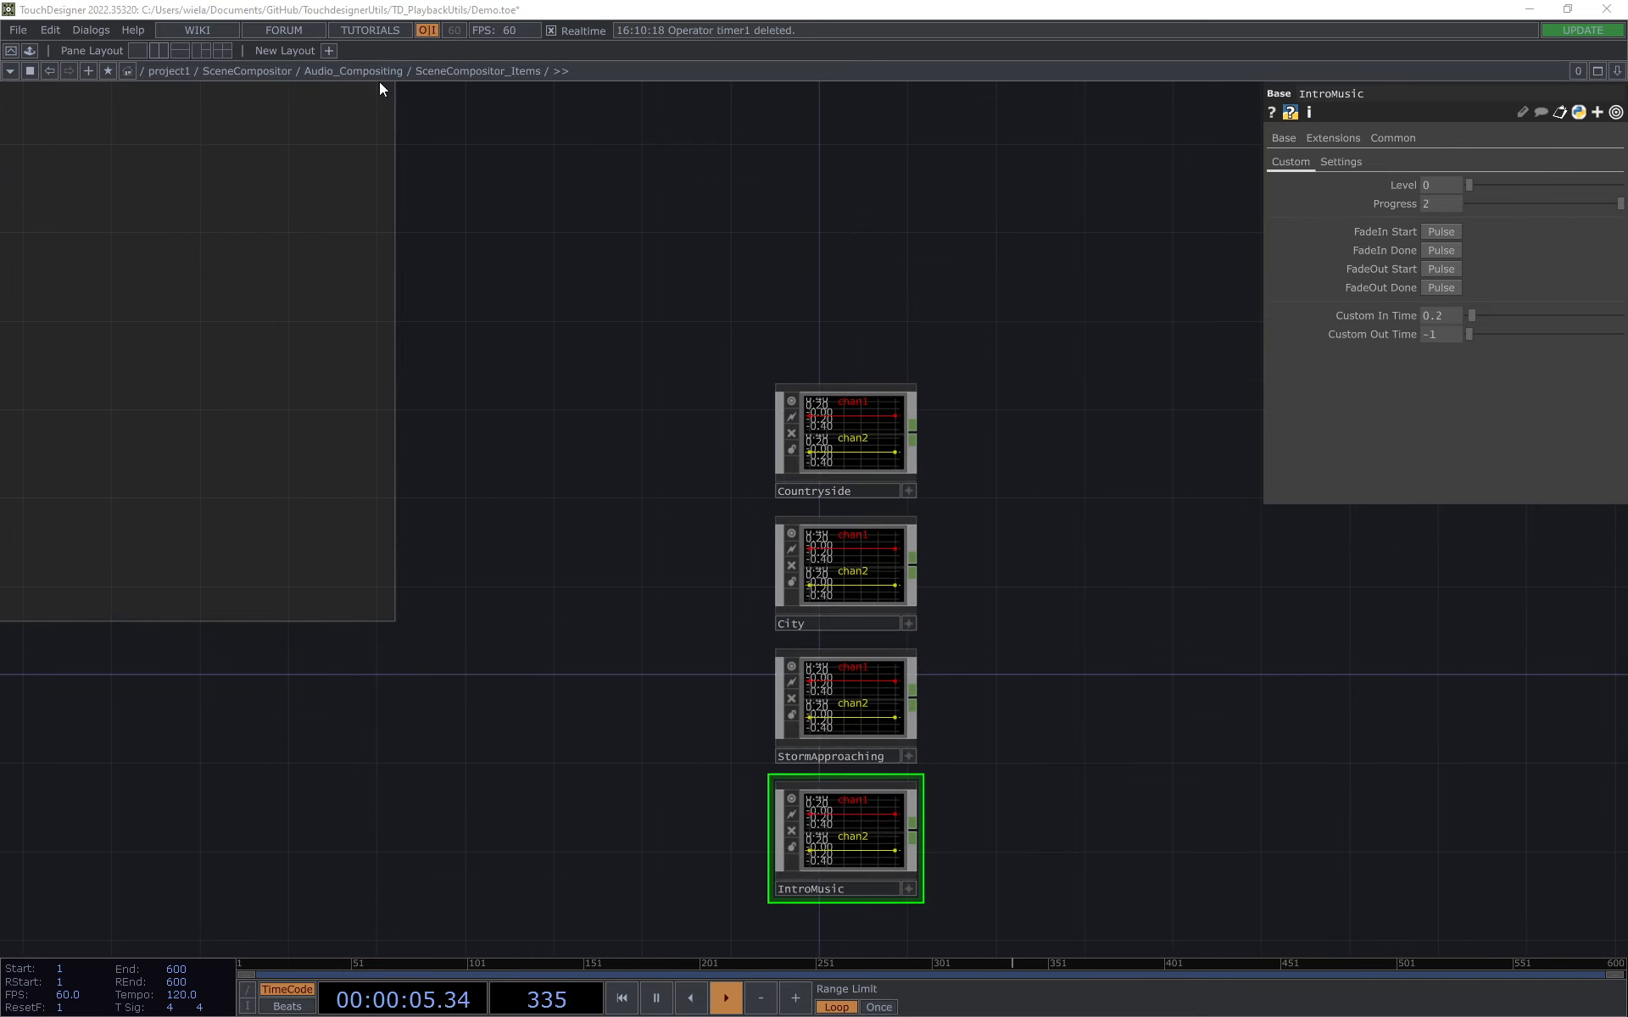
Step: Go up to Audio_Compositing, select its SceneCompositor, and set the Scene parameter to Countryside
click(348, 70)
click(639, 262)
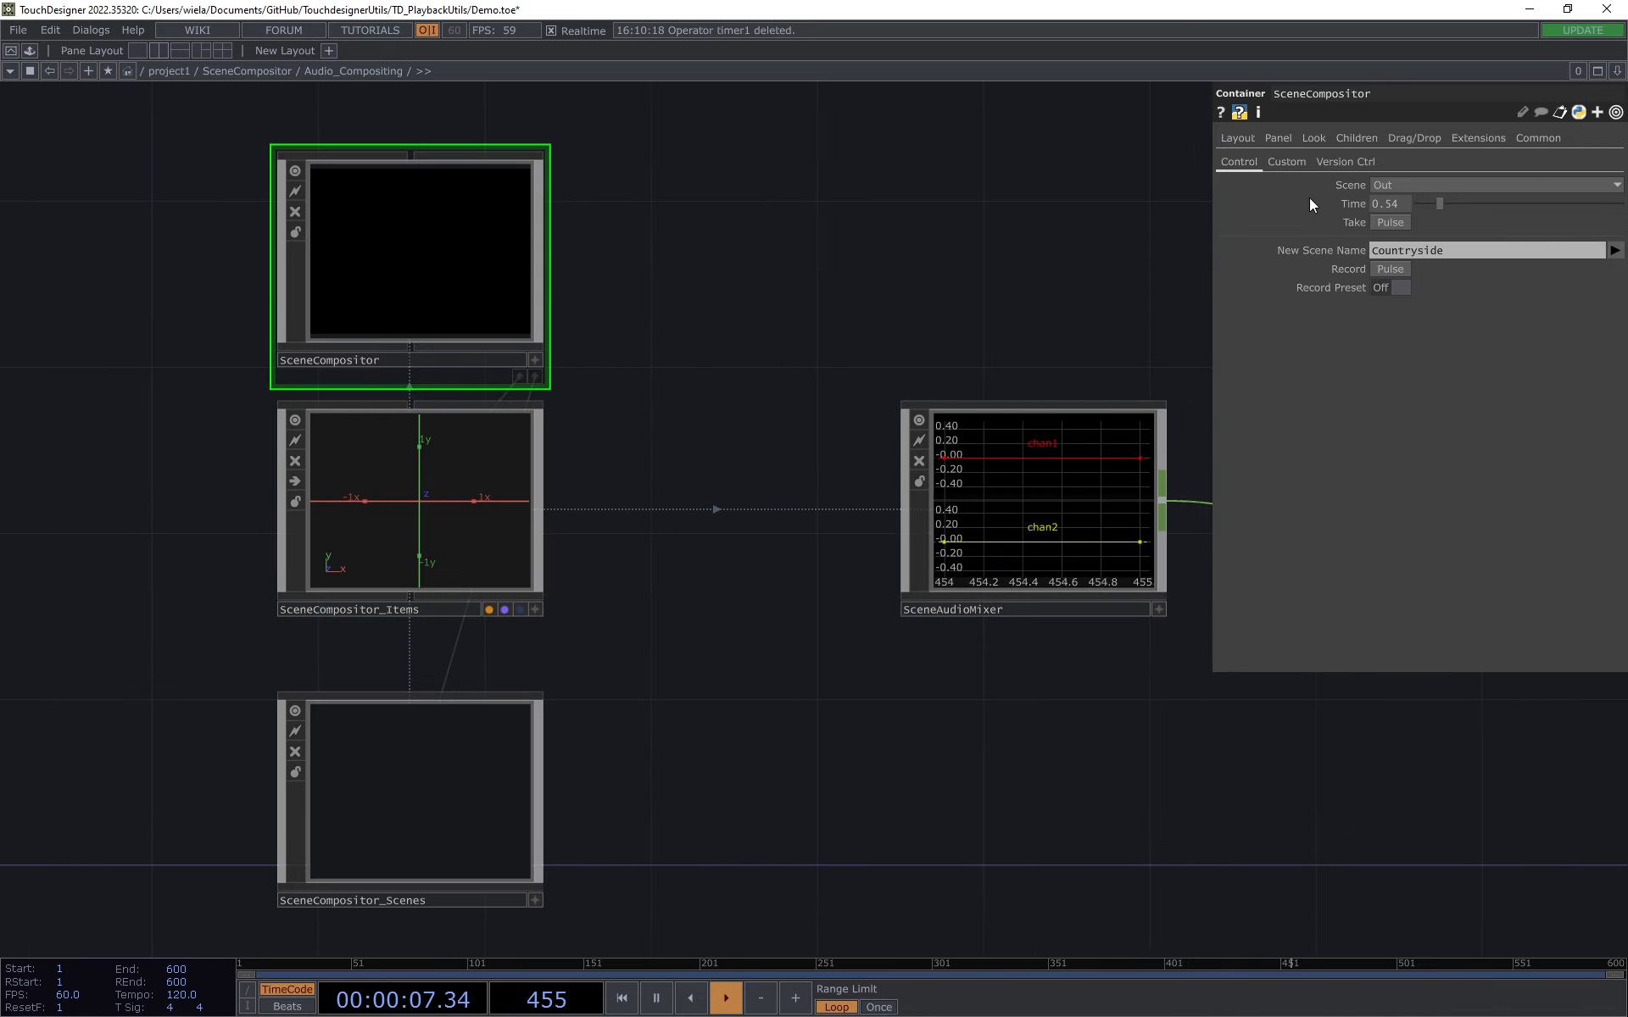
click(1426, 185)
click(1428, 181)
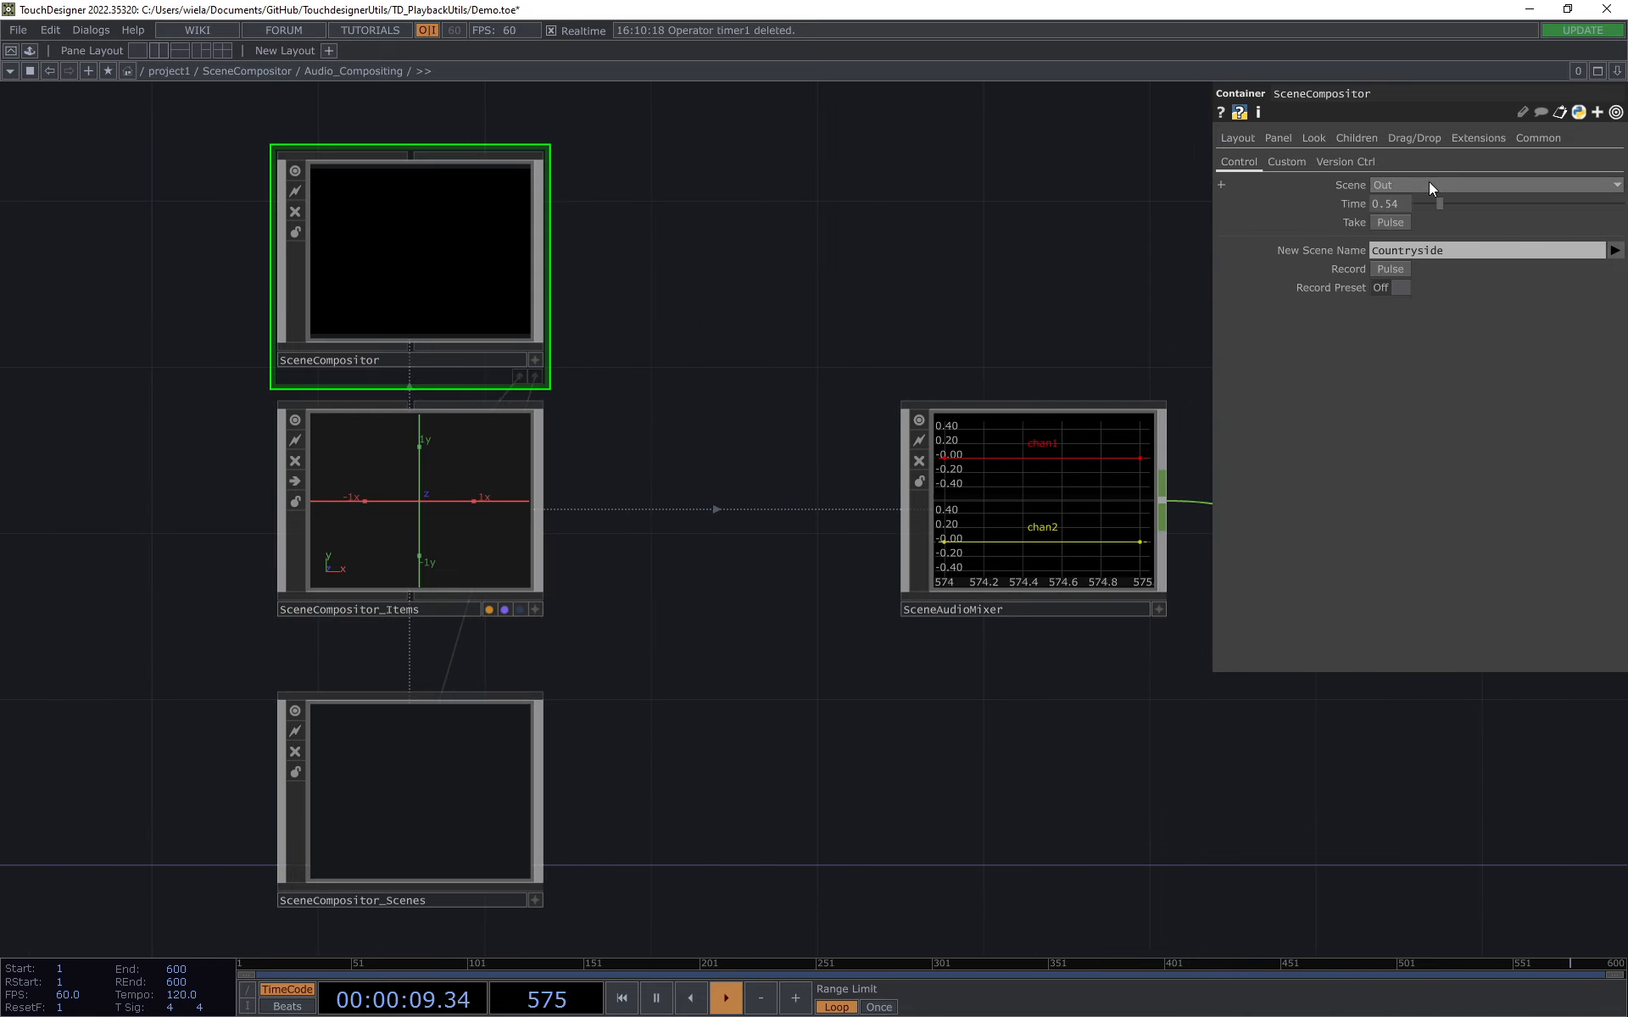
click(1427, 183)
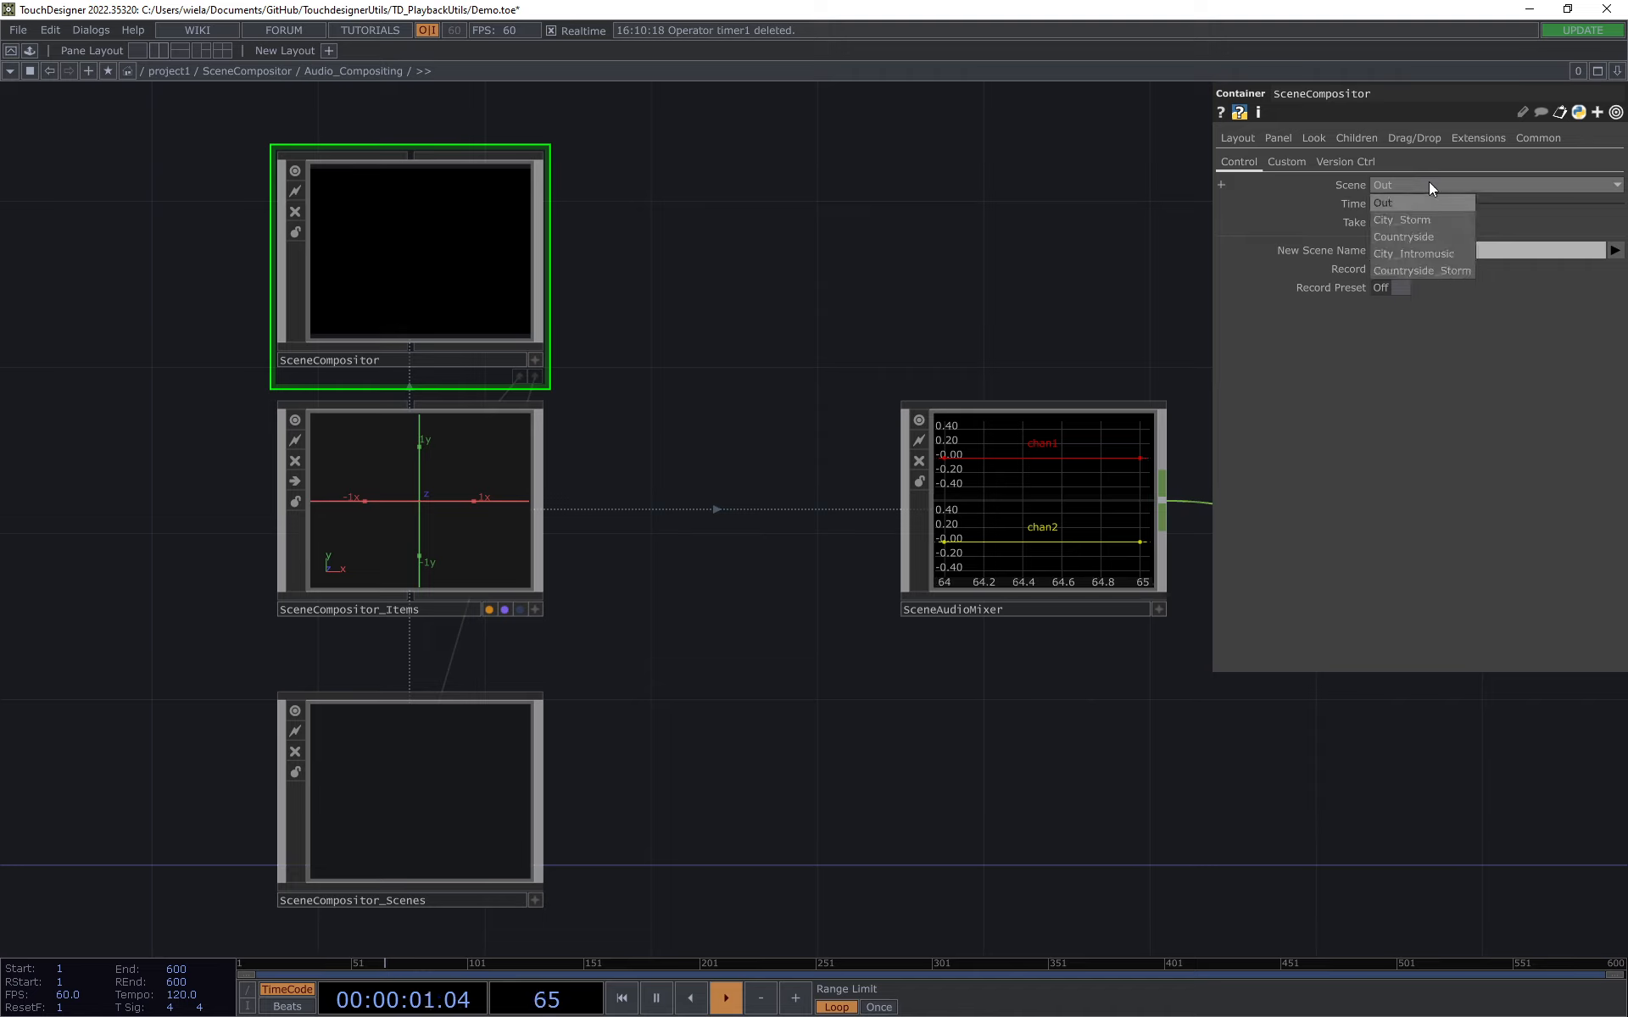
click(1436, 234)
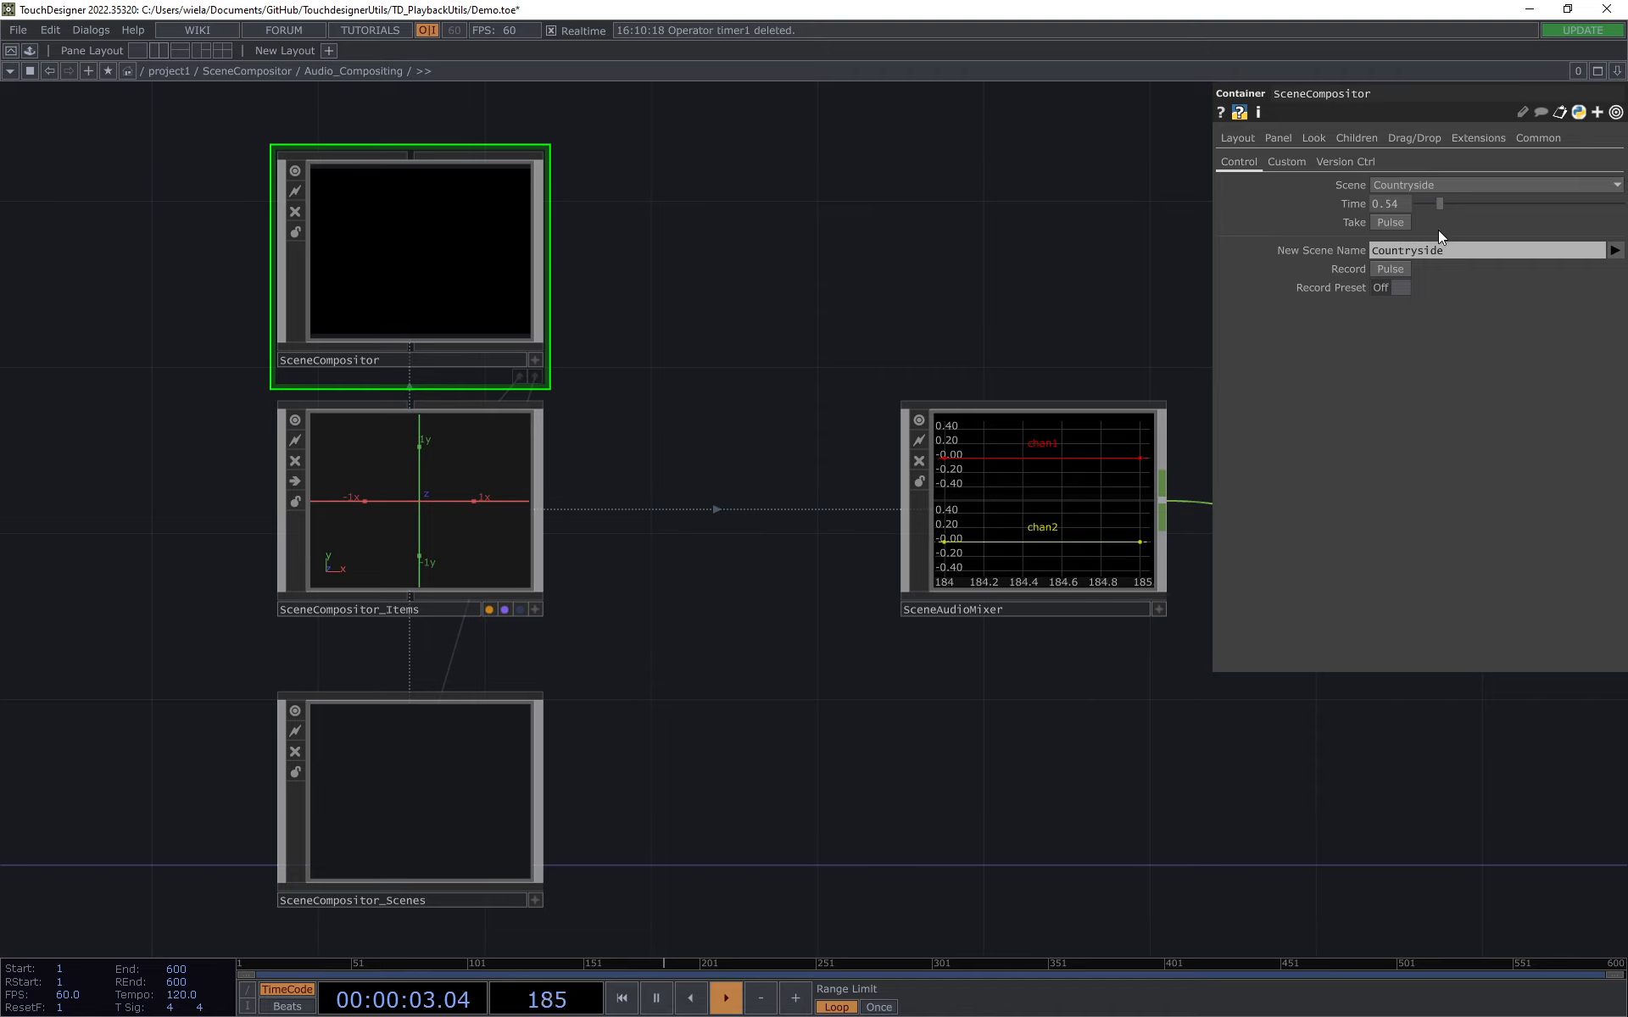
Step: Open the SceneCompositor's parameters in a floating window and enter SceneCompositor_Items beside it
right_click(459, 248)
click(526, 113)
drag(552, 38, 831, 129)
click(427, 555)
key(i)
drag(478, 612, 147, 554)
Step: Take the Countryside scene and watch the waveforms of the audio items
click(783, 256)
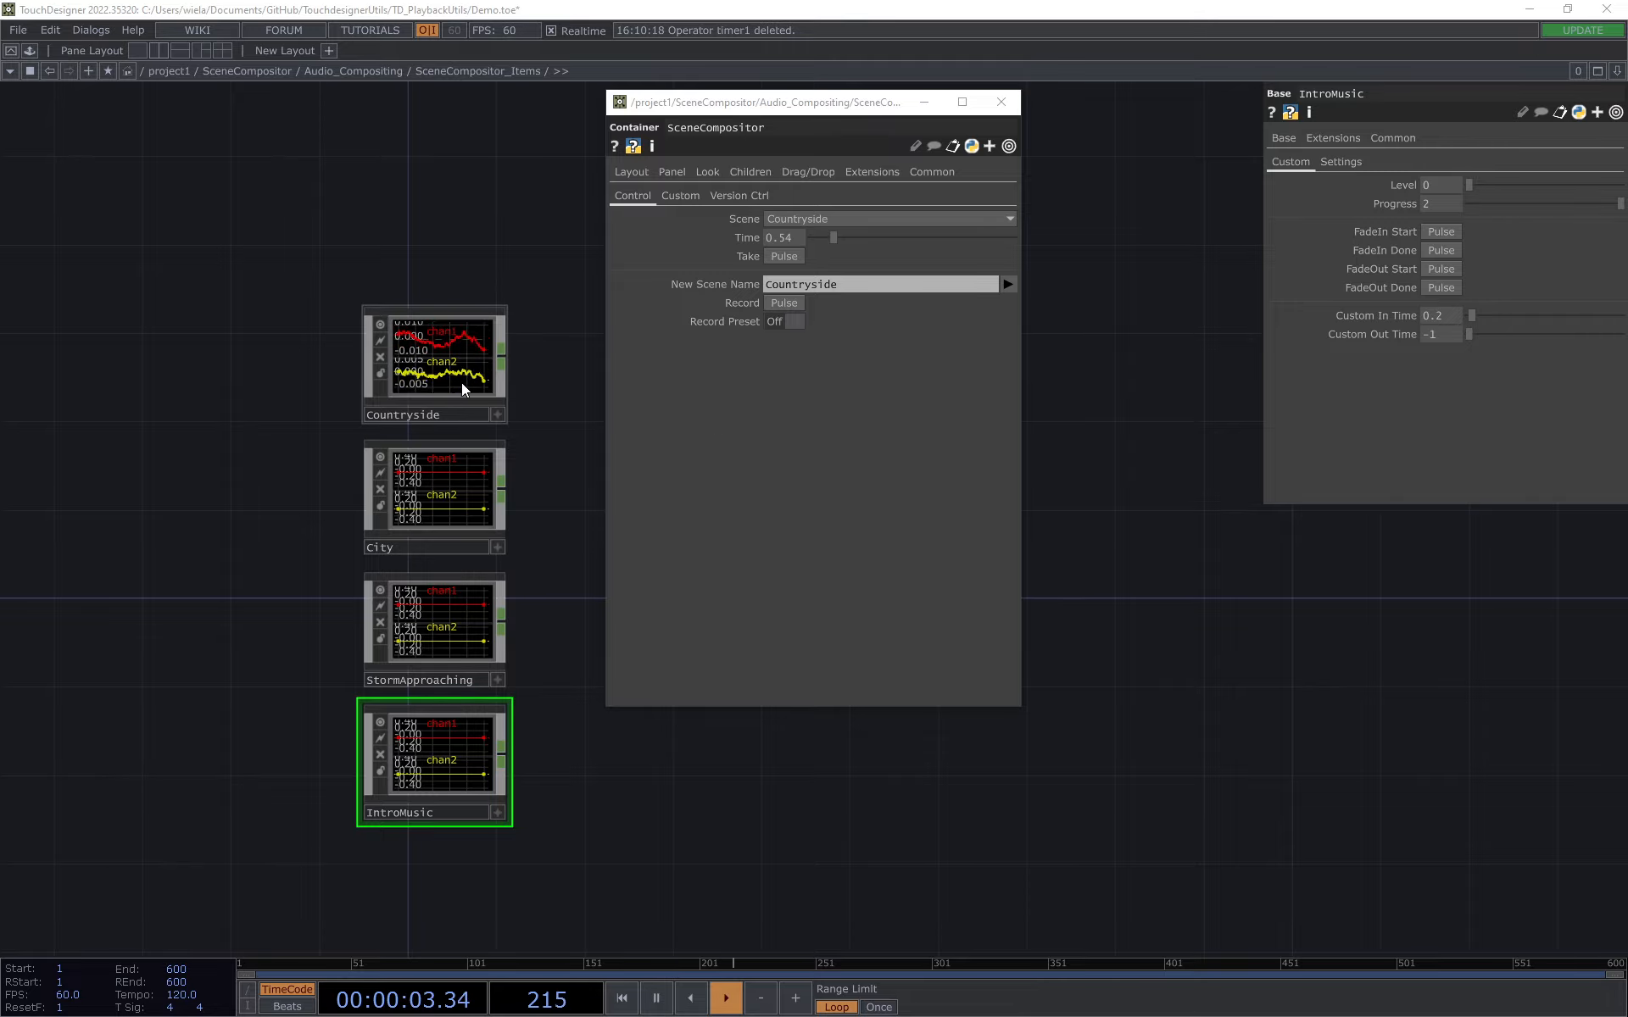
scroll(458, 378, up, 2)
drag(203, 639, 203, 538)
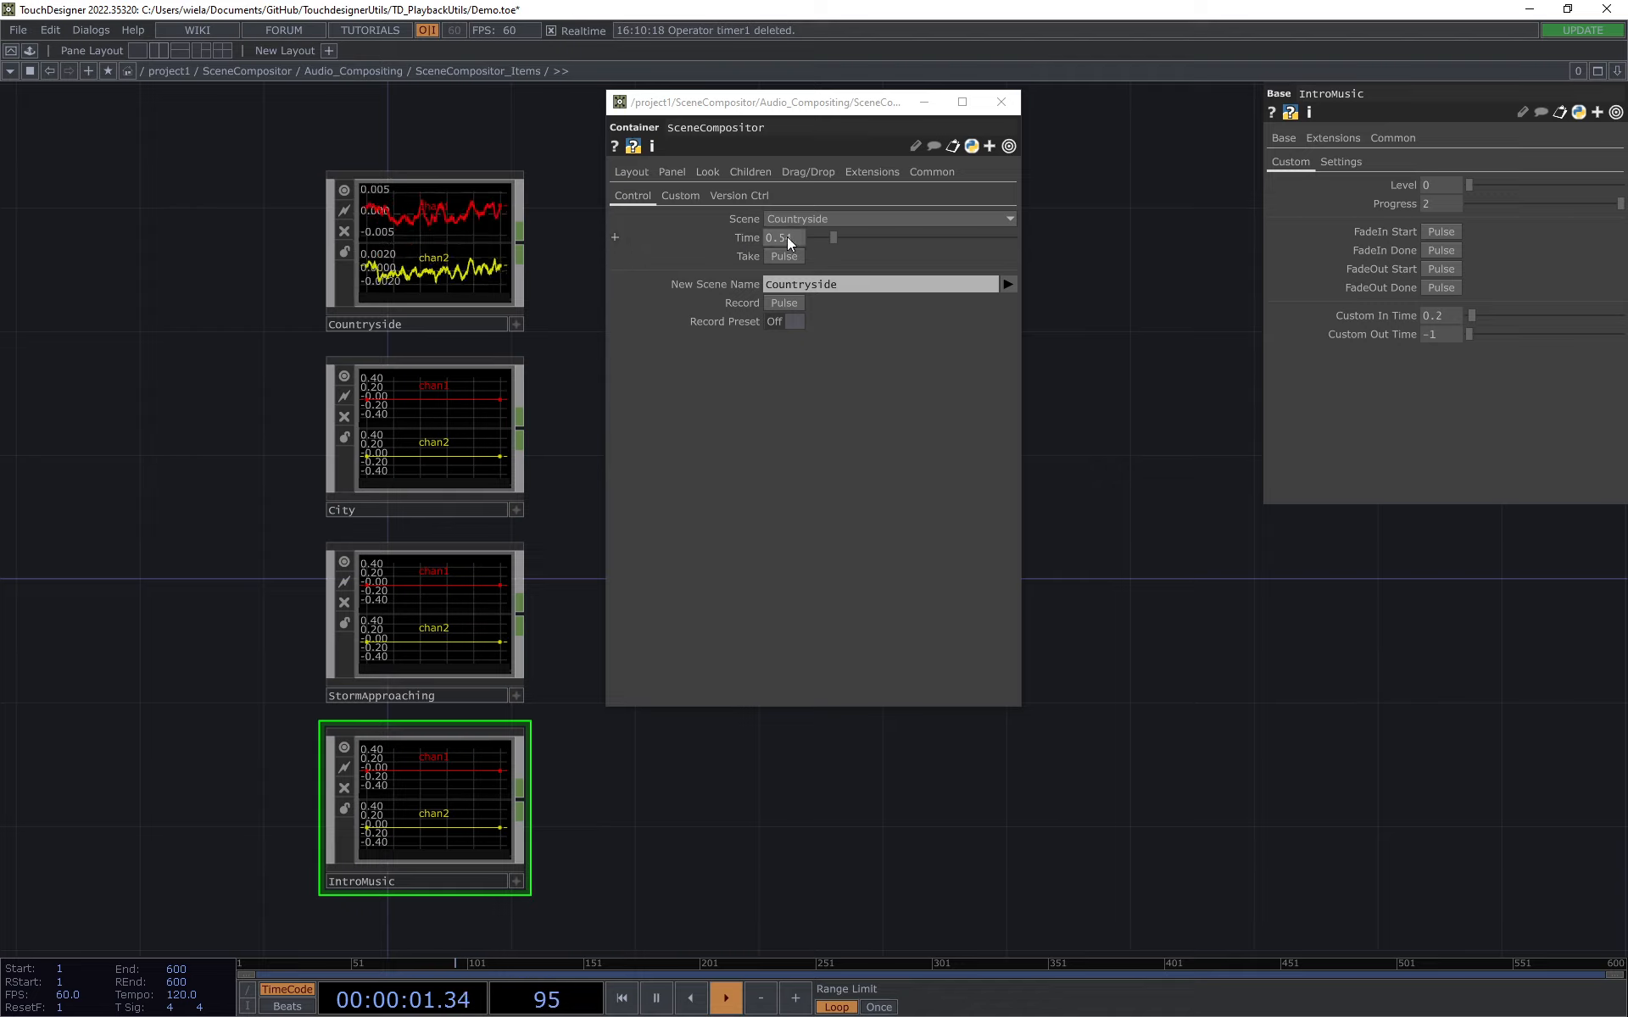
Step: Take the Countryside_Storm scene and switch over to the City_Storm scene
click(837, 219)
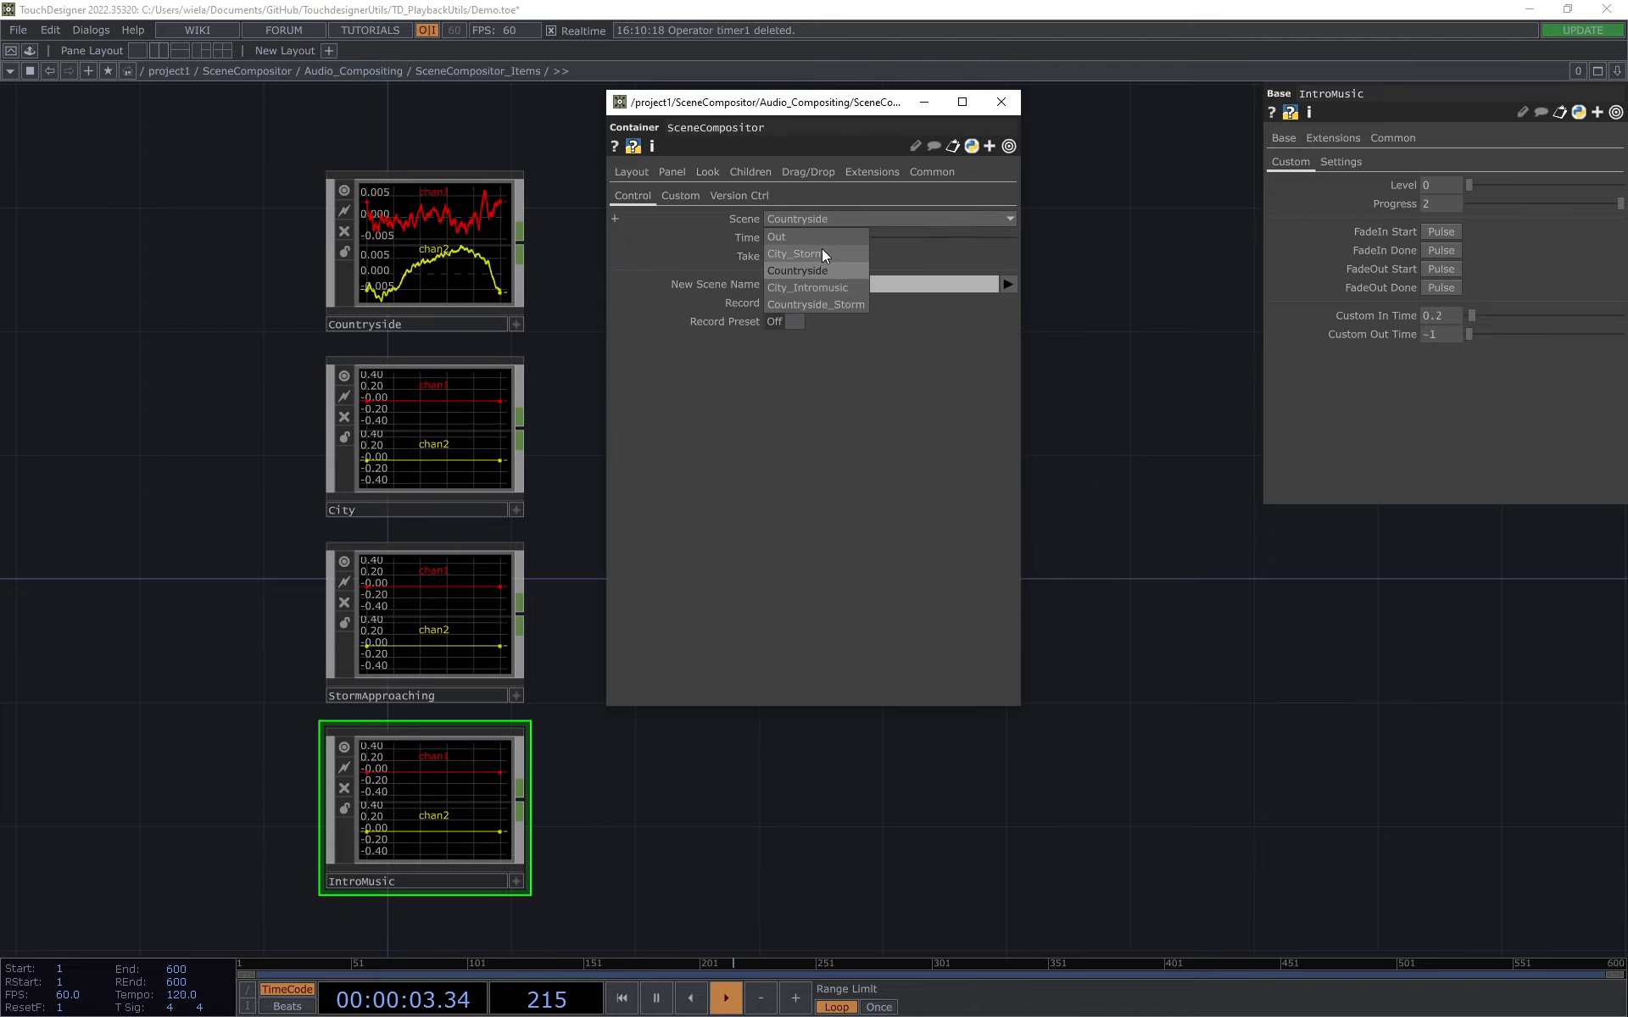
click(837, 305)
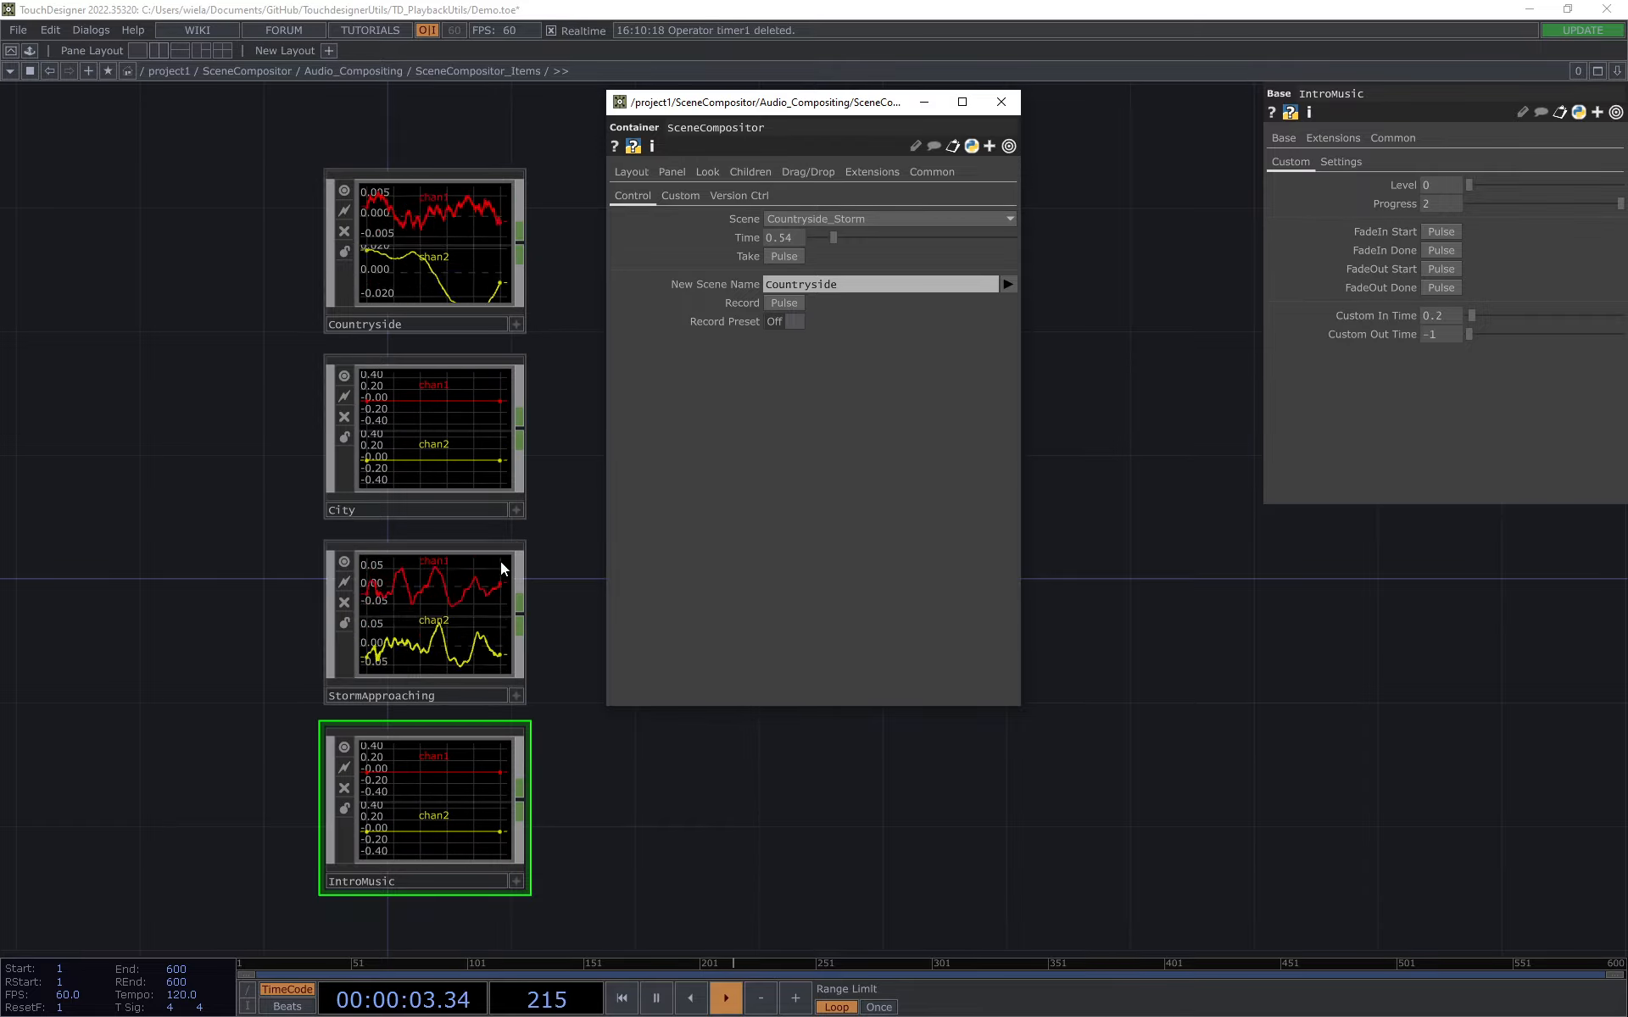
click(822, 220)
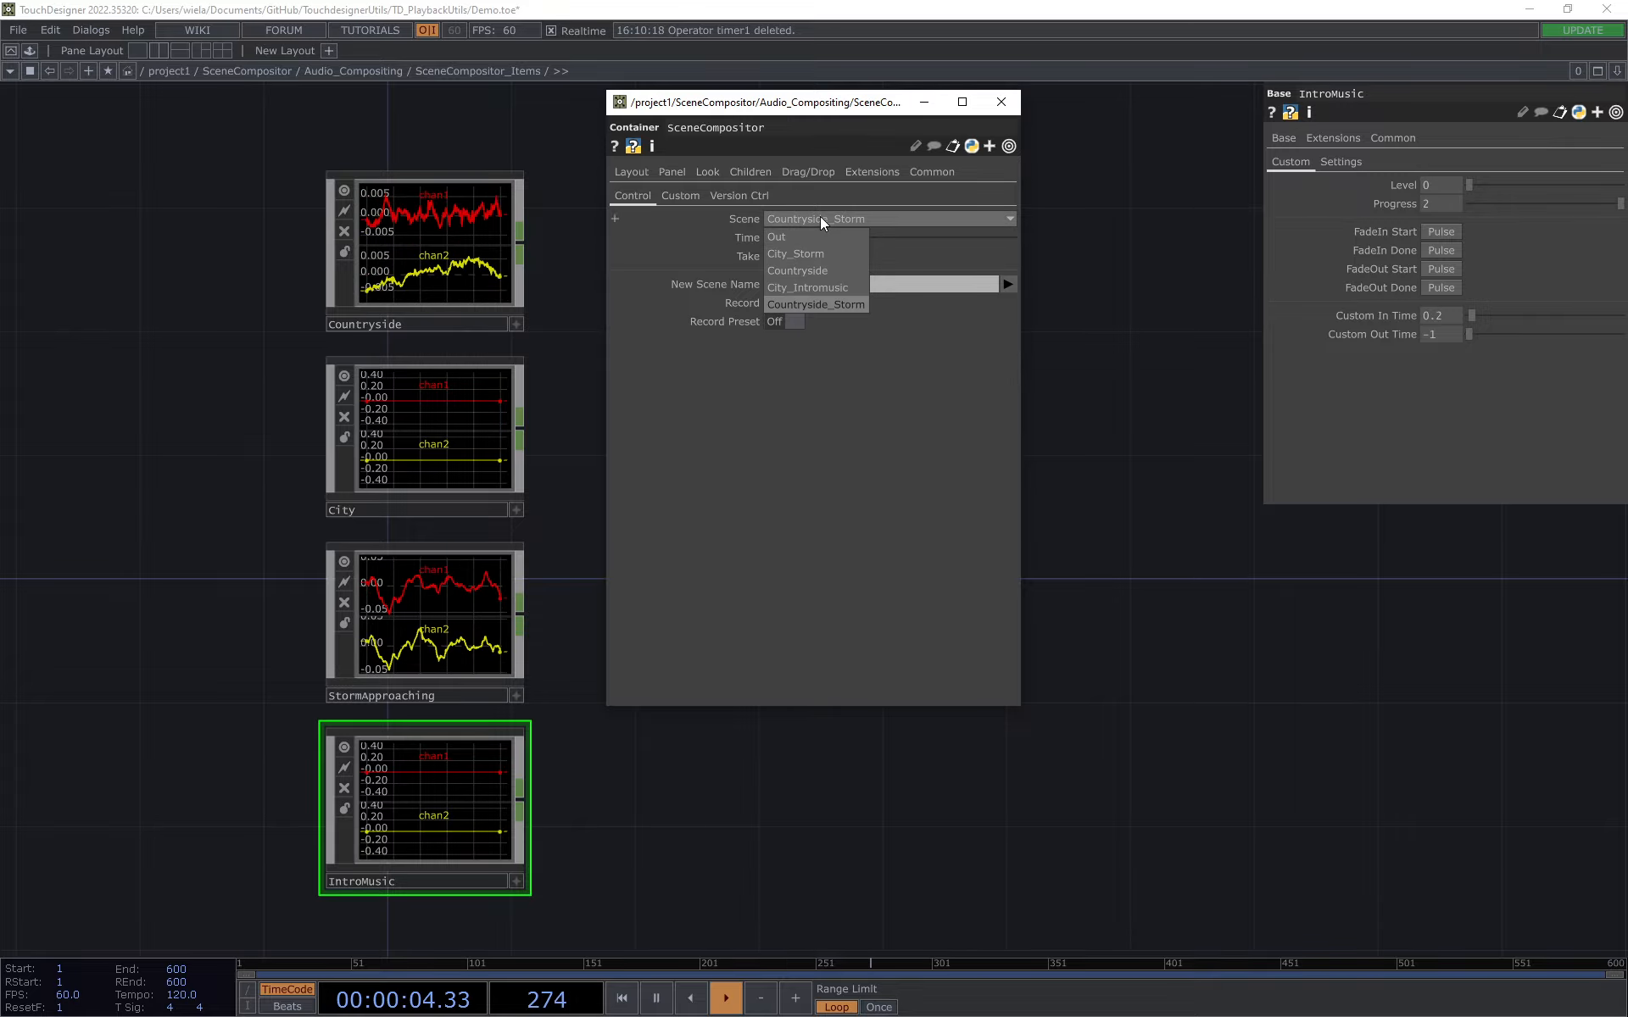
click(847, 287)
click(866, 218)
click(852, 255)
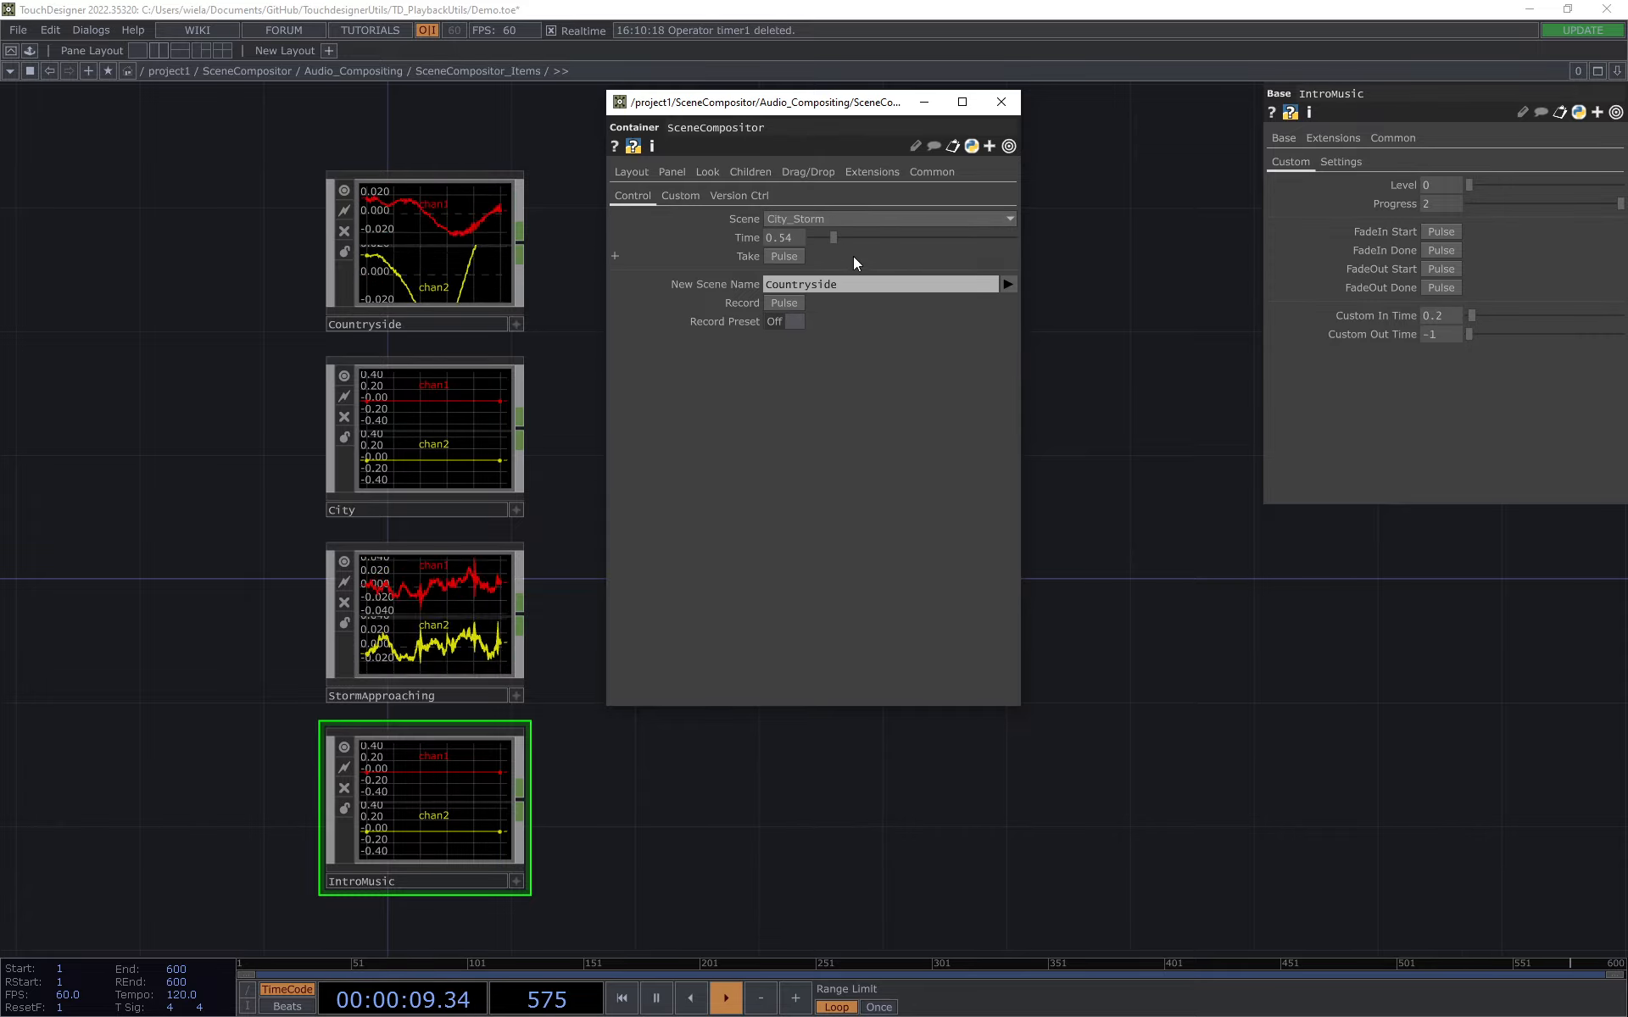
click(785, 256)
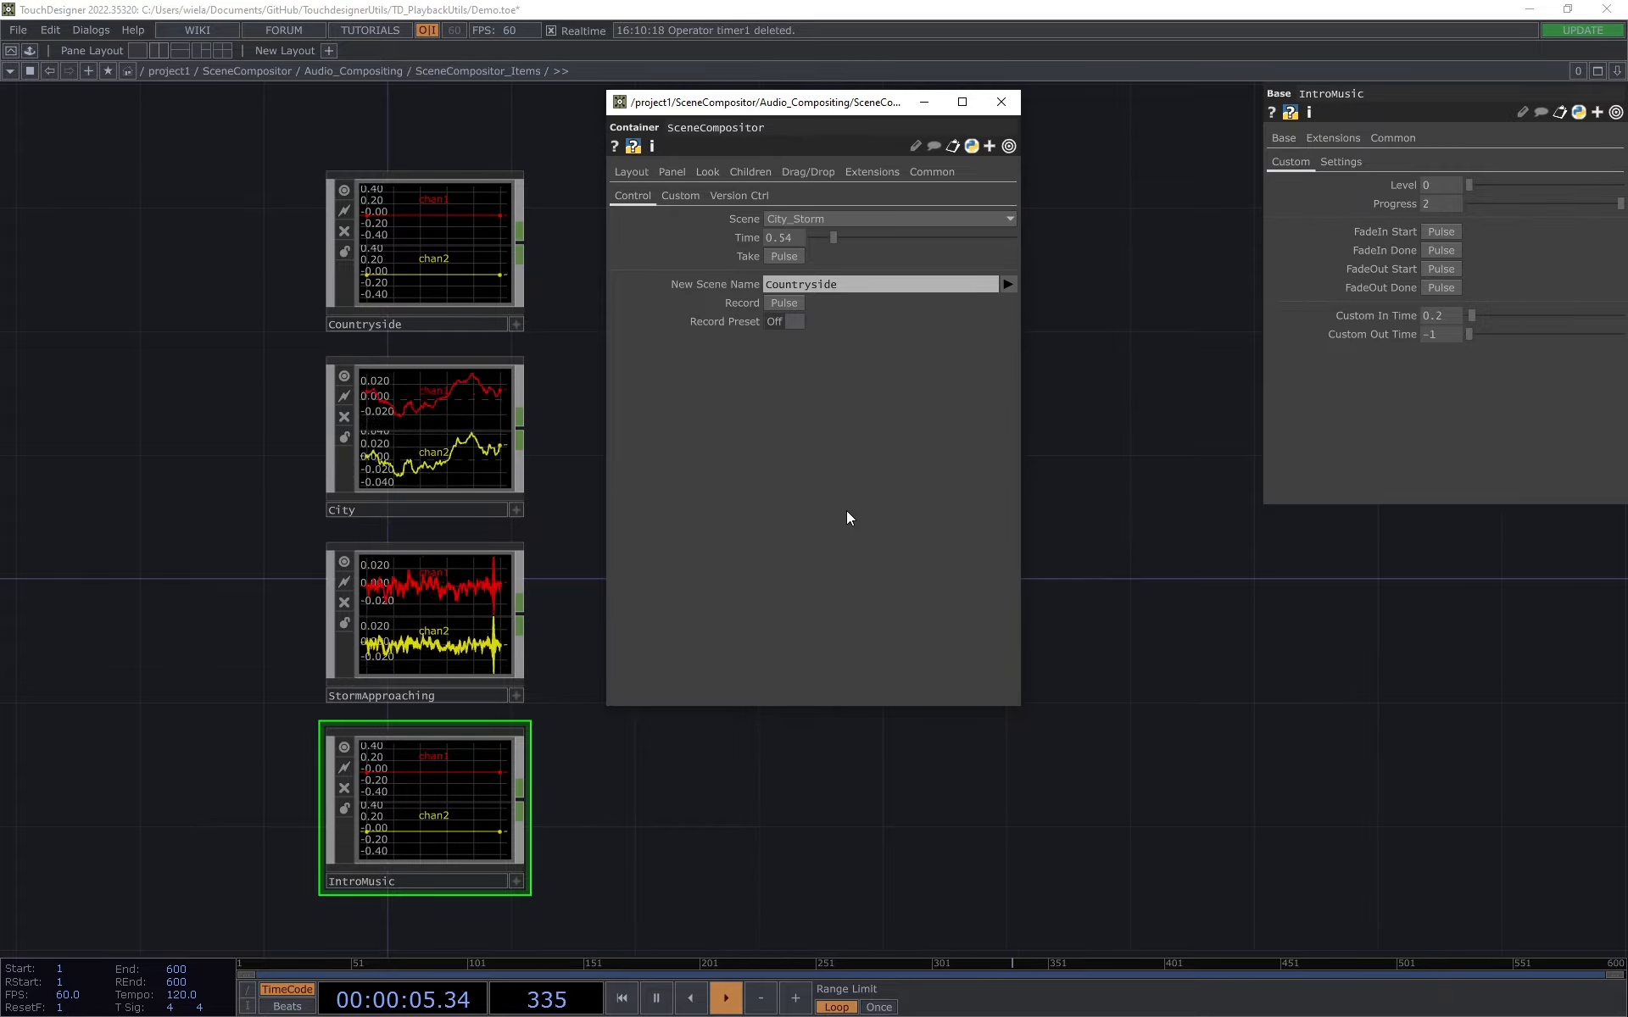
Step: Take the Out scene to fade out every audio item, and set the Scene parameter to Countryside_Storm
click(861, 221)
click(789, 305)
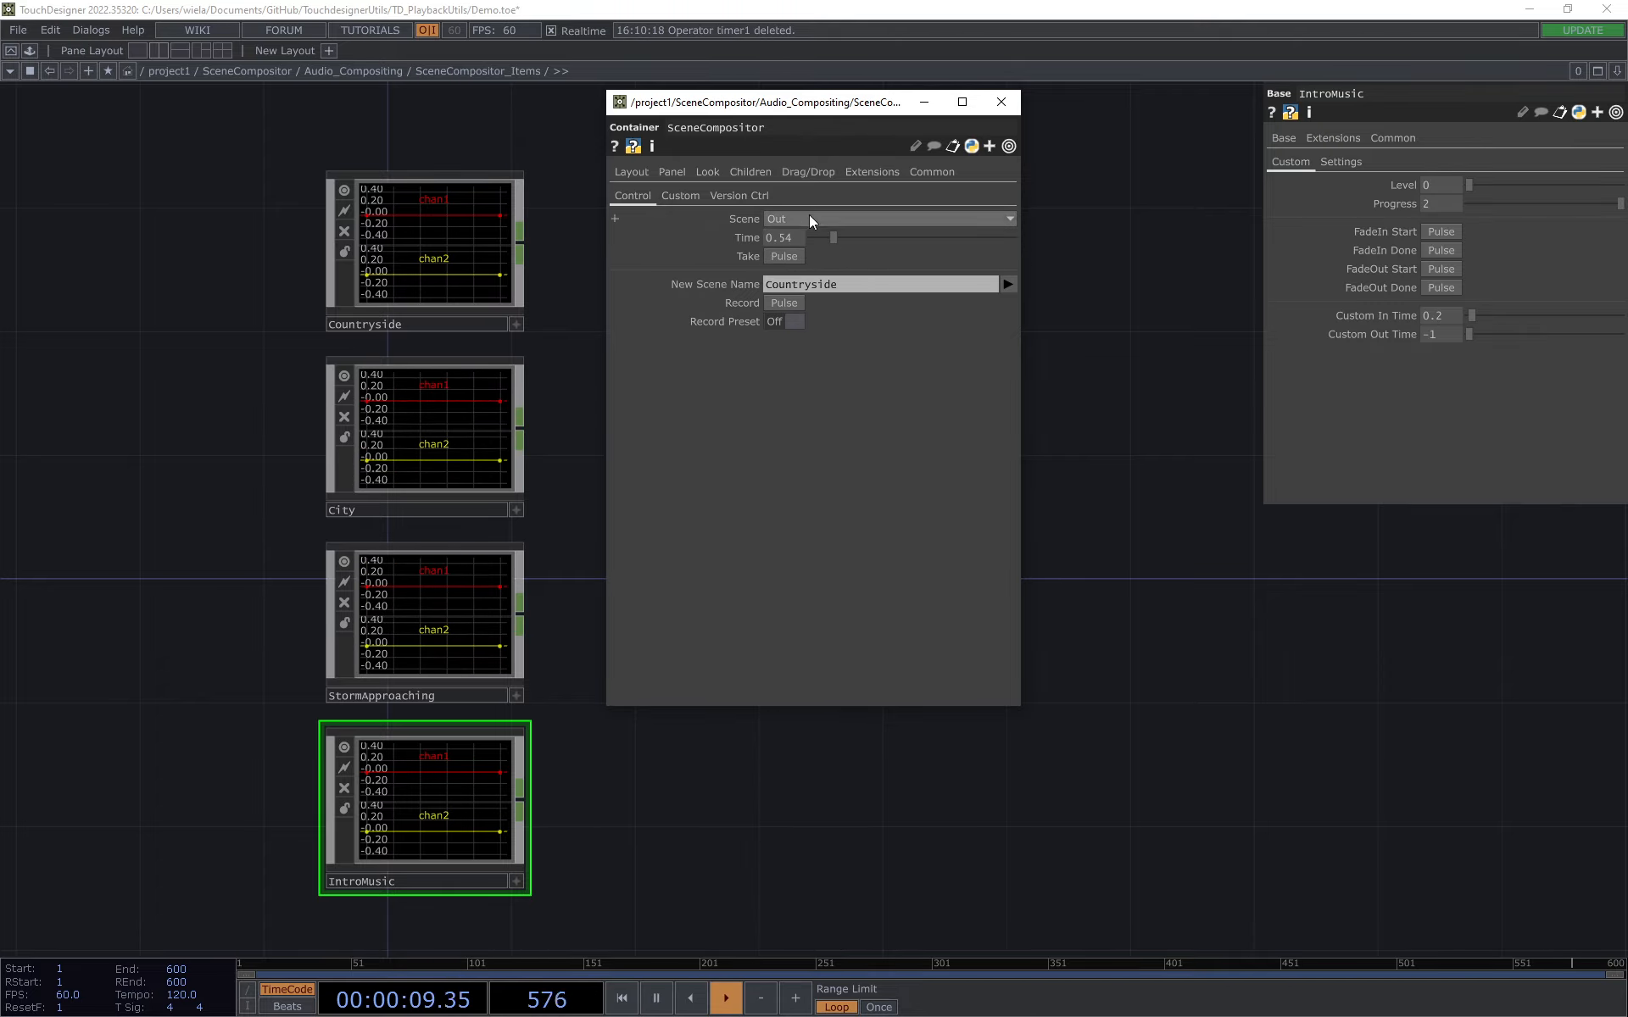
click(810, 220)
click(835, 304)
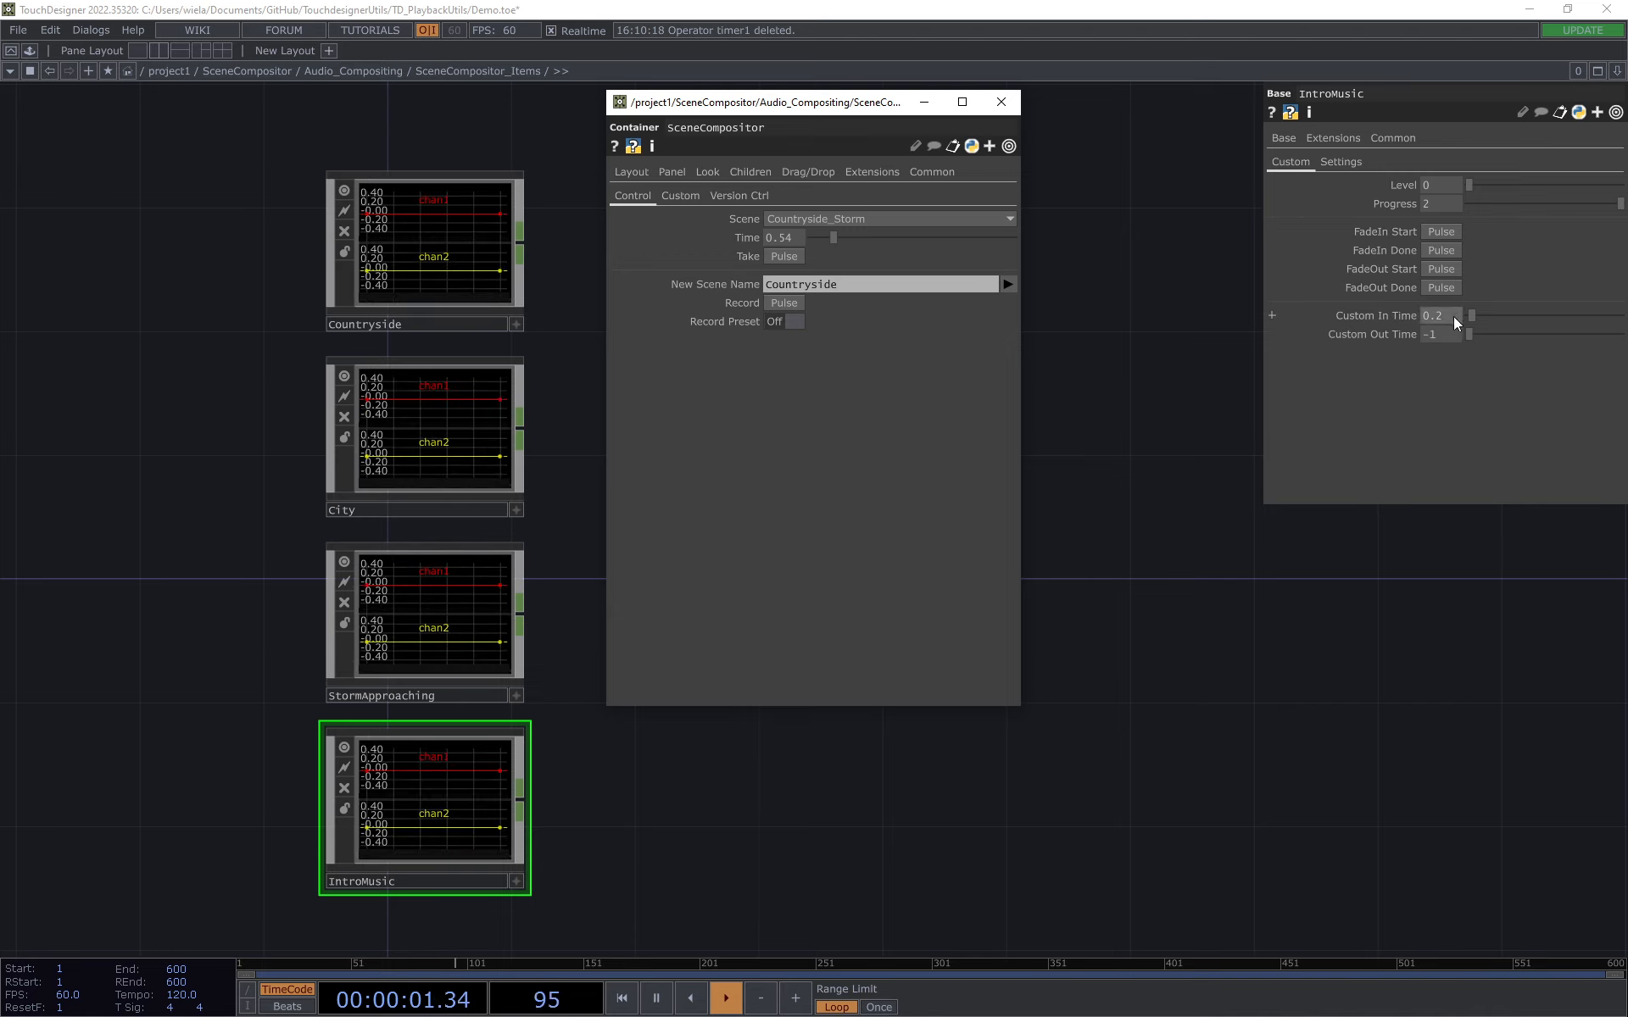
Step: Take the City_Intromusic scene and check the IntroMusic item's Level
drag(1454, 323, 1417, 326)
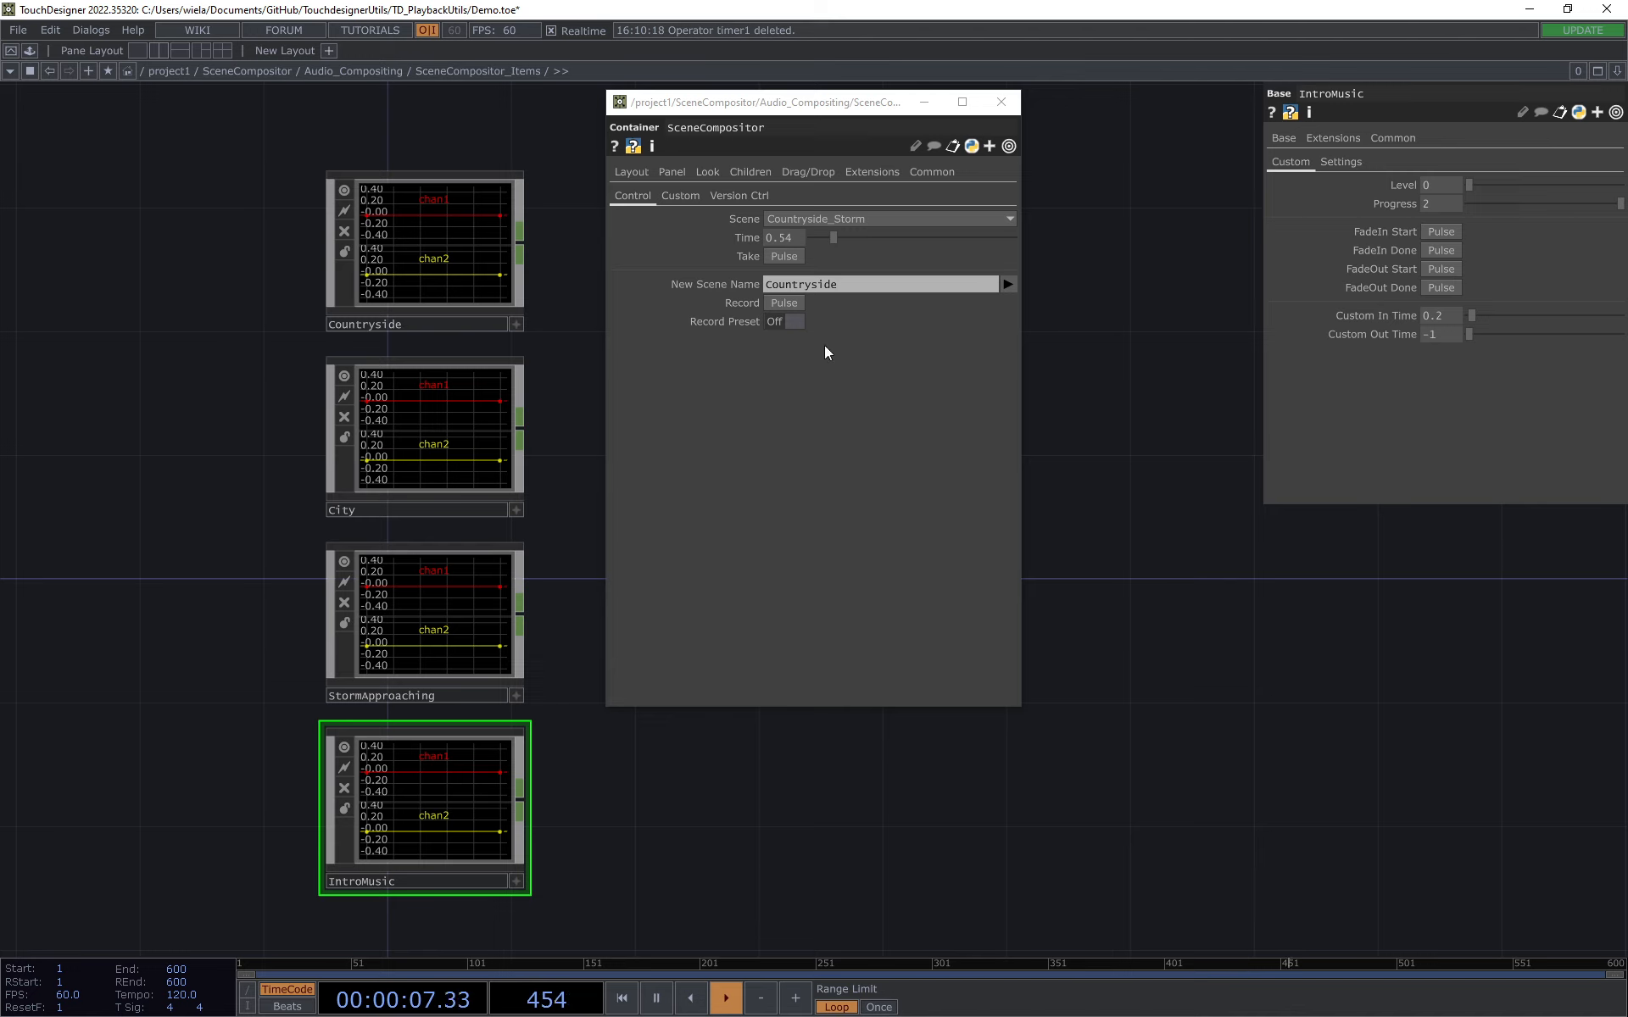
click(812, 221)
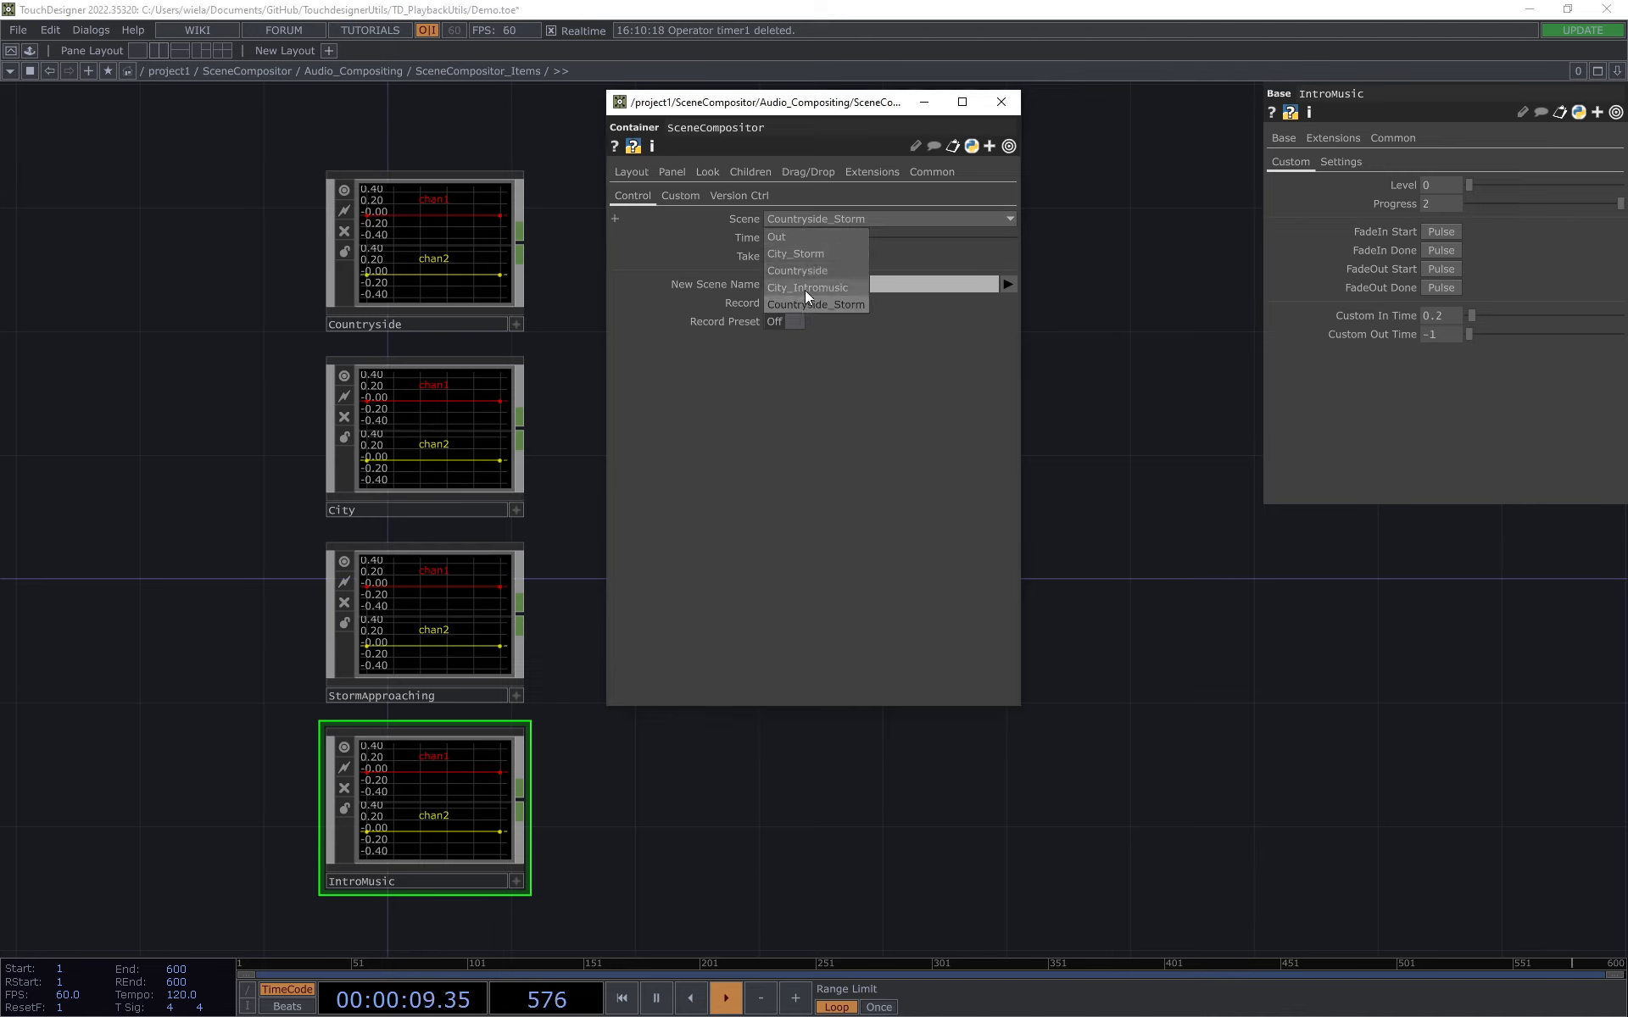
click(806, 289)
click(789, 257)
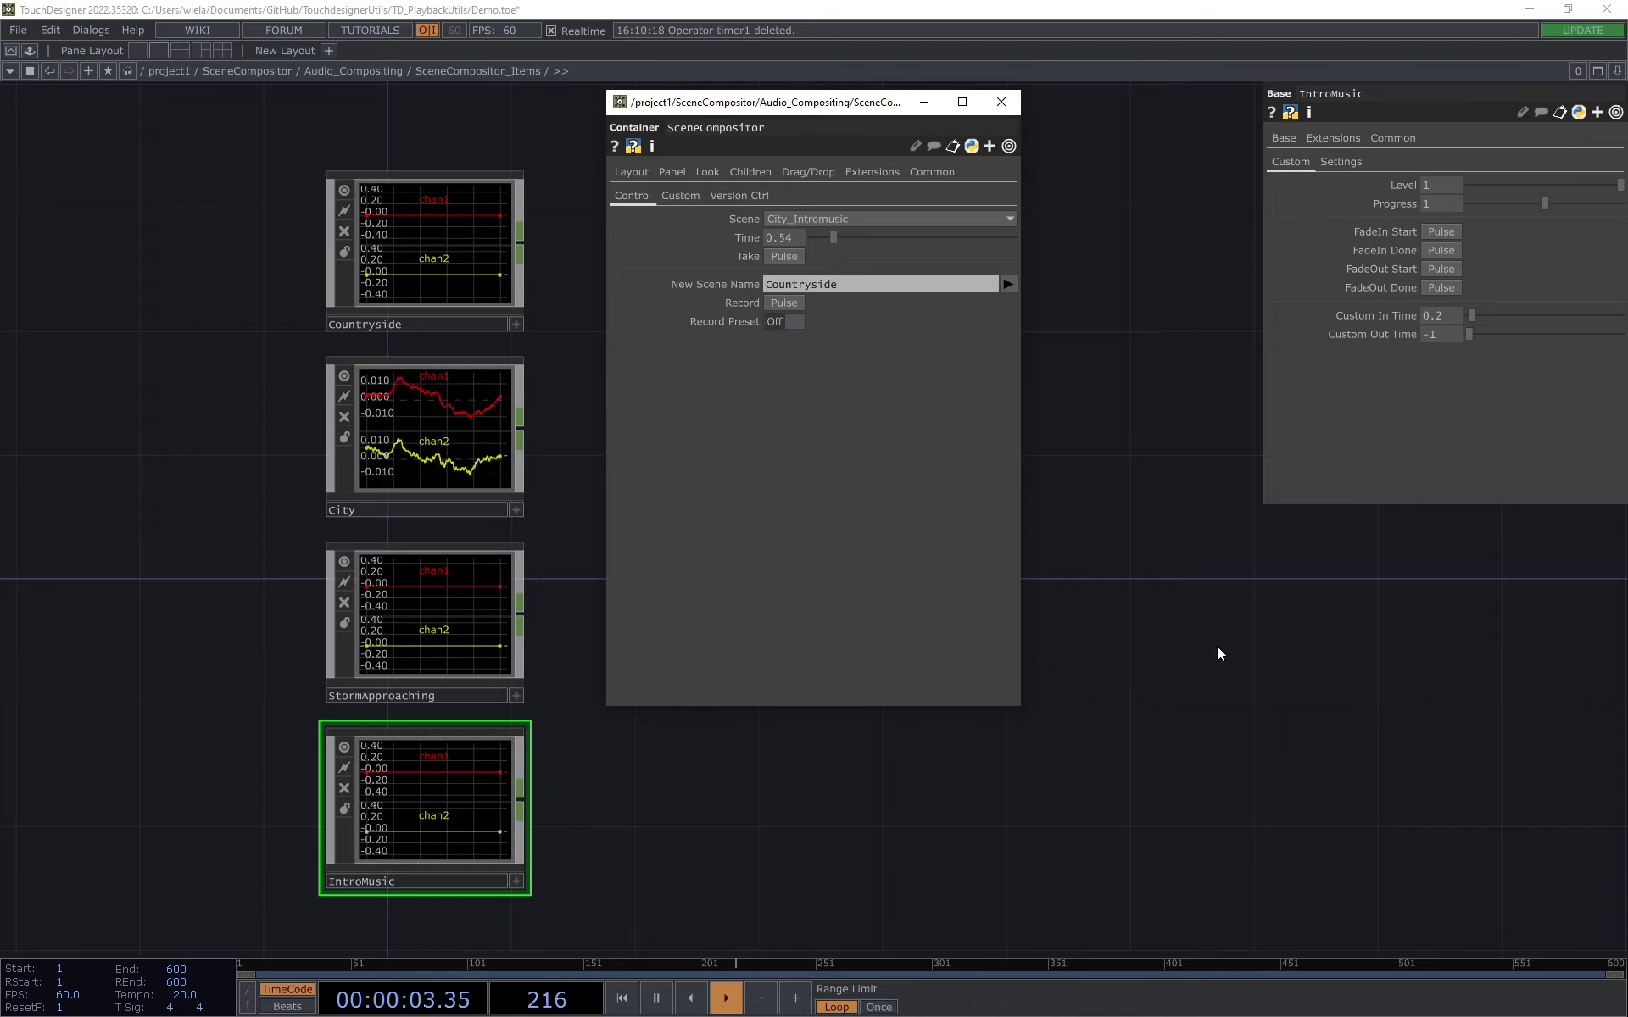
drag(1548, 186, 1620, 185)
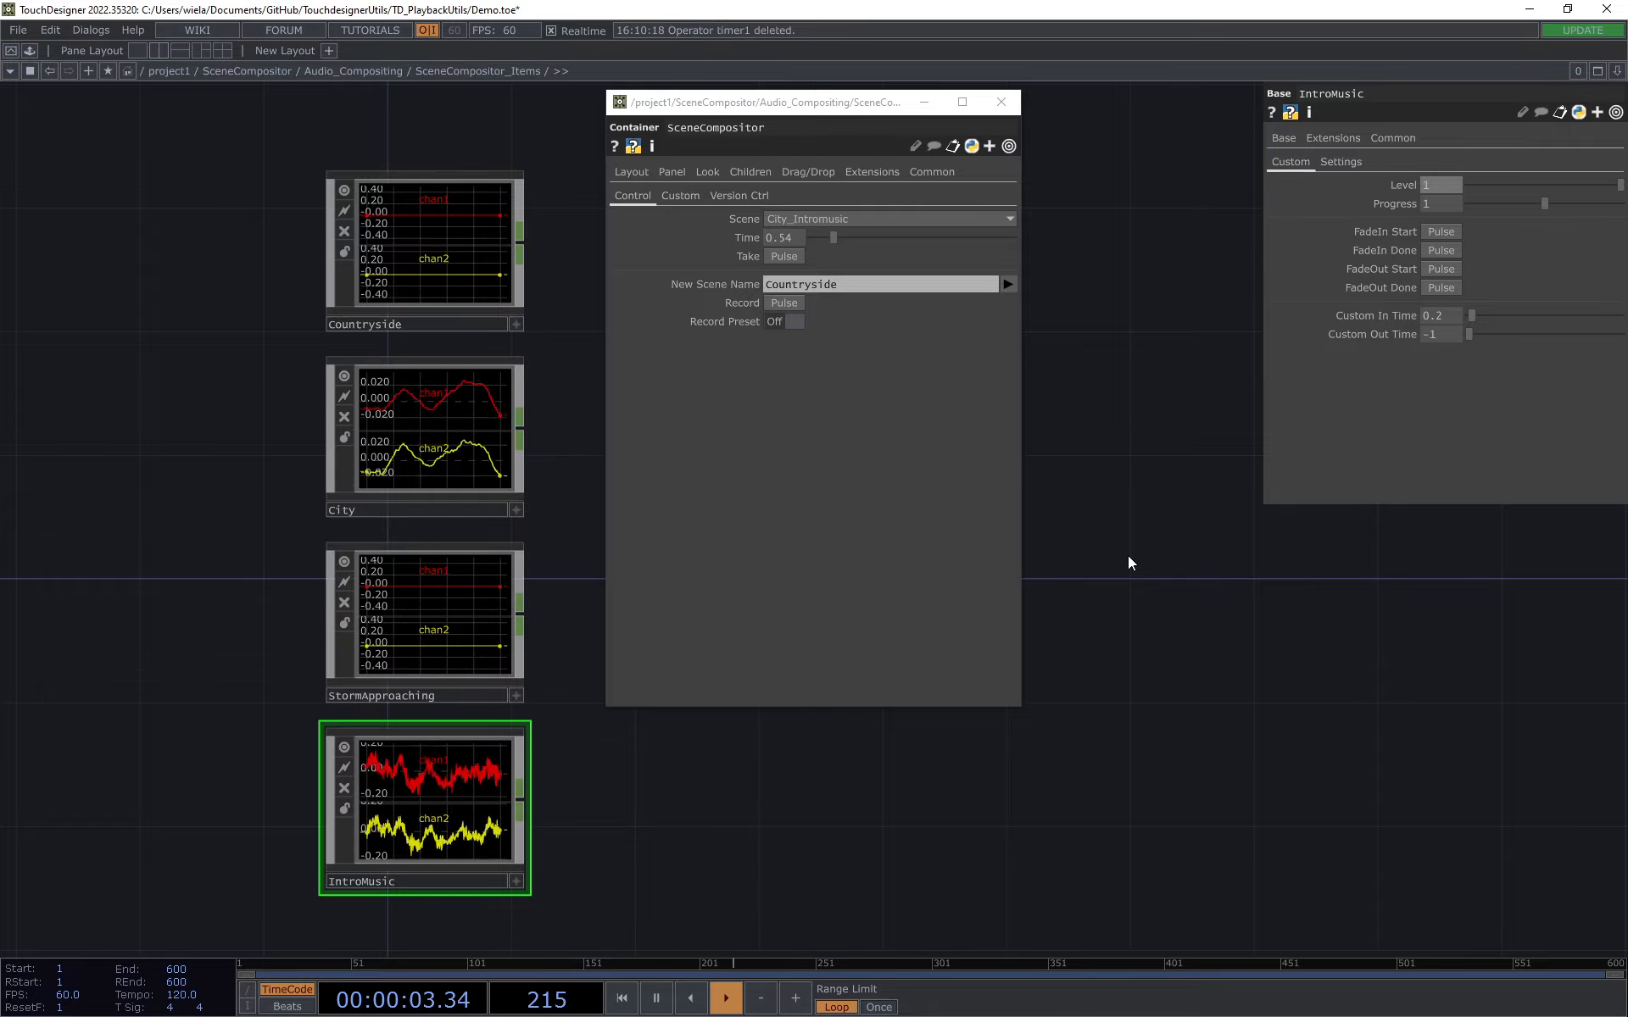
Step: Return to Audio_Compositing, enter SceneAudioMixer and expand the CHOPs parameter of select1 to show its expression
click(1002, 102)
click(380, 72)
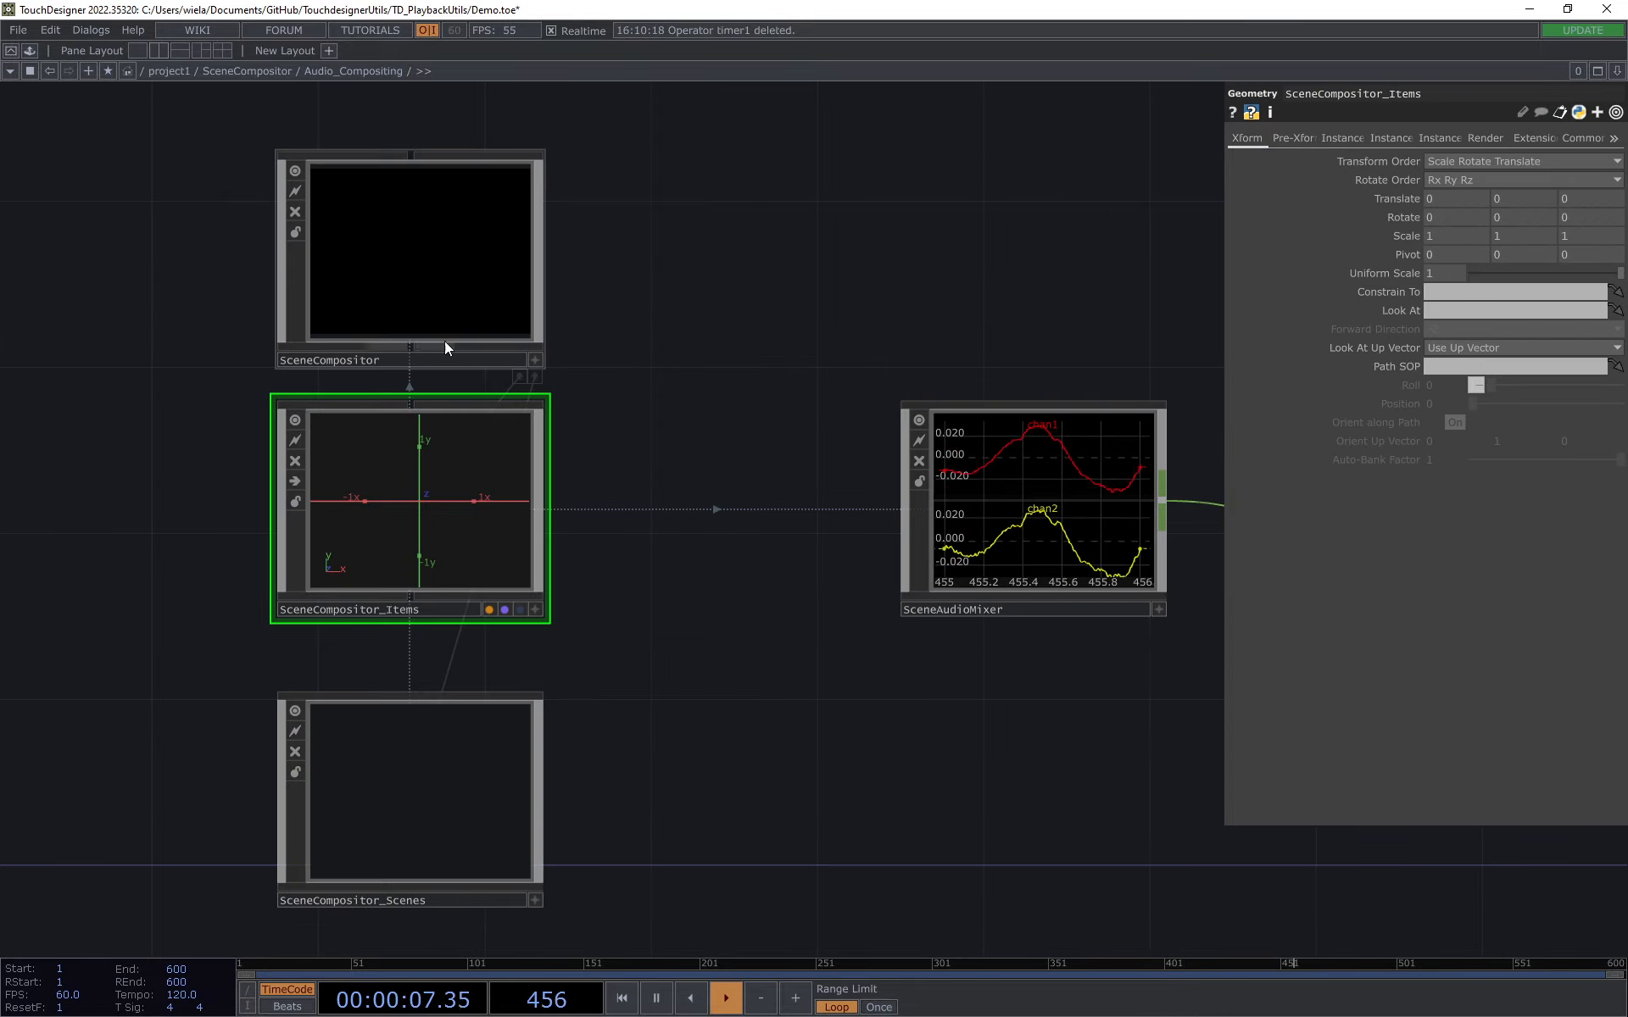
drag(841, 283, 703, 276)
click(944, 517)
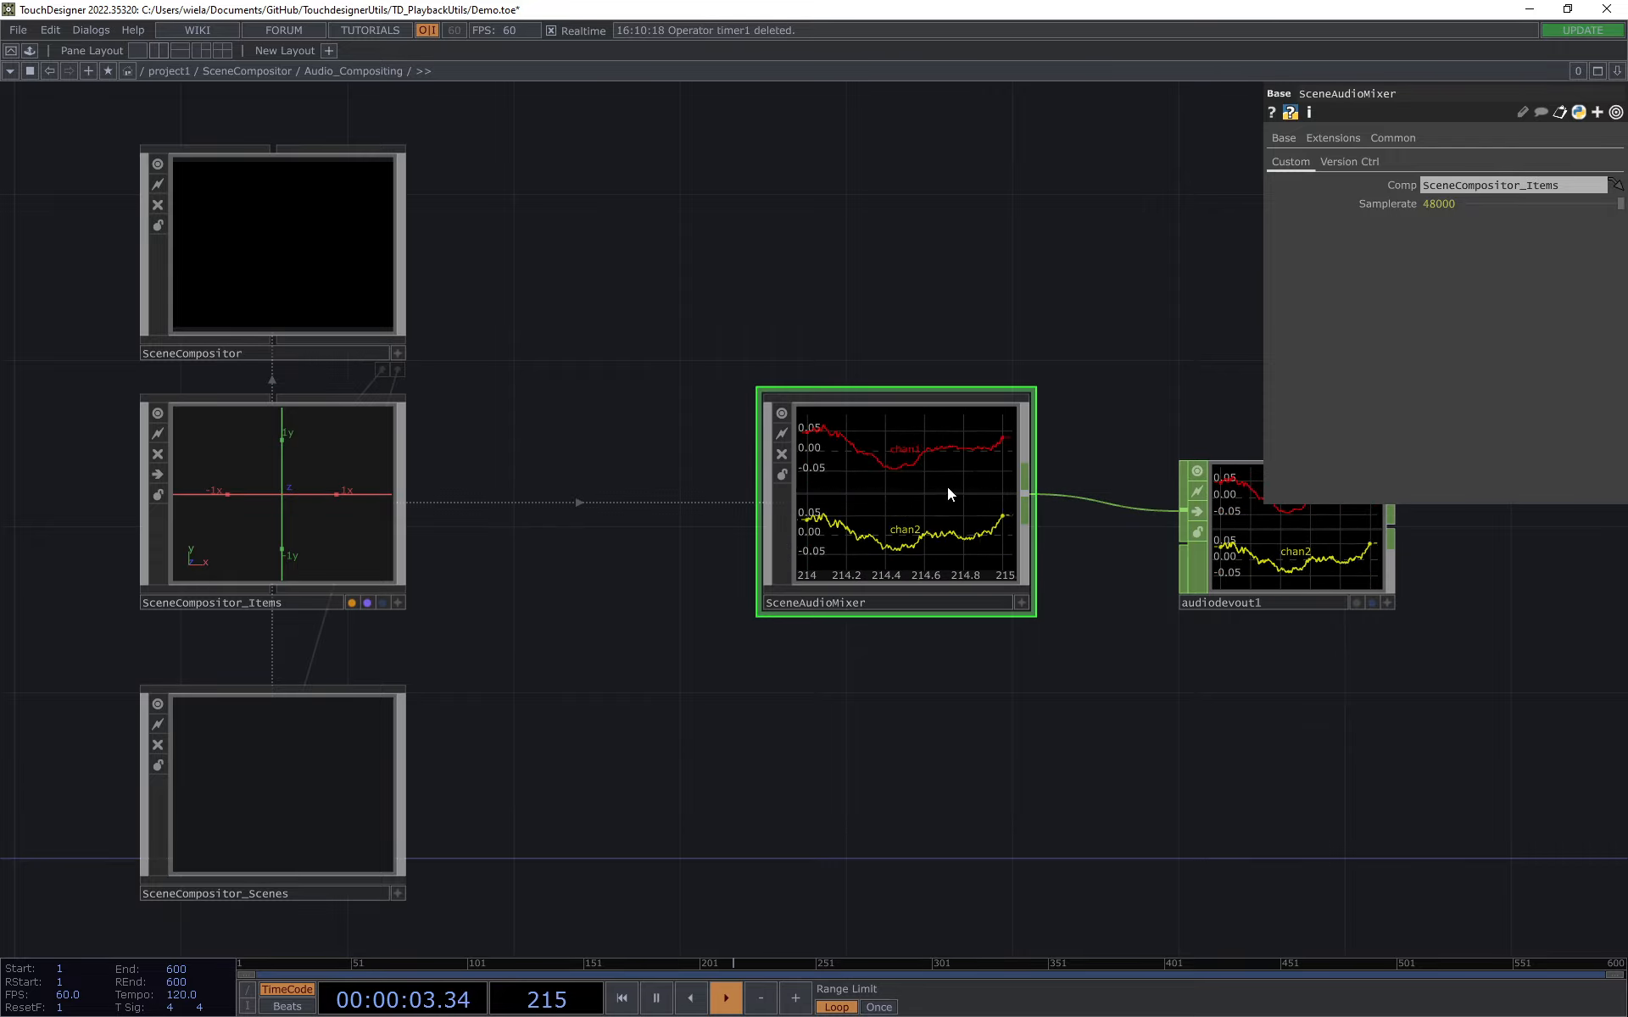
double_click(913, 485)
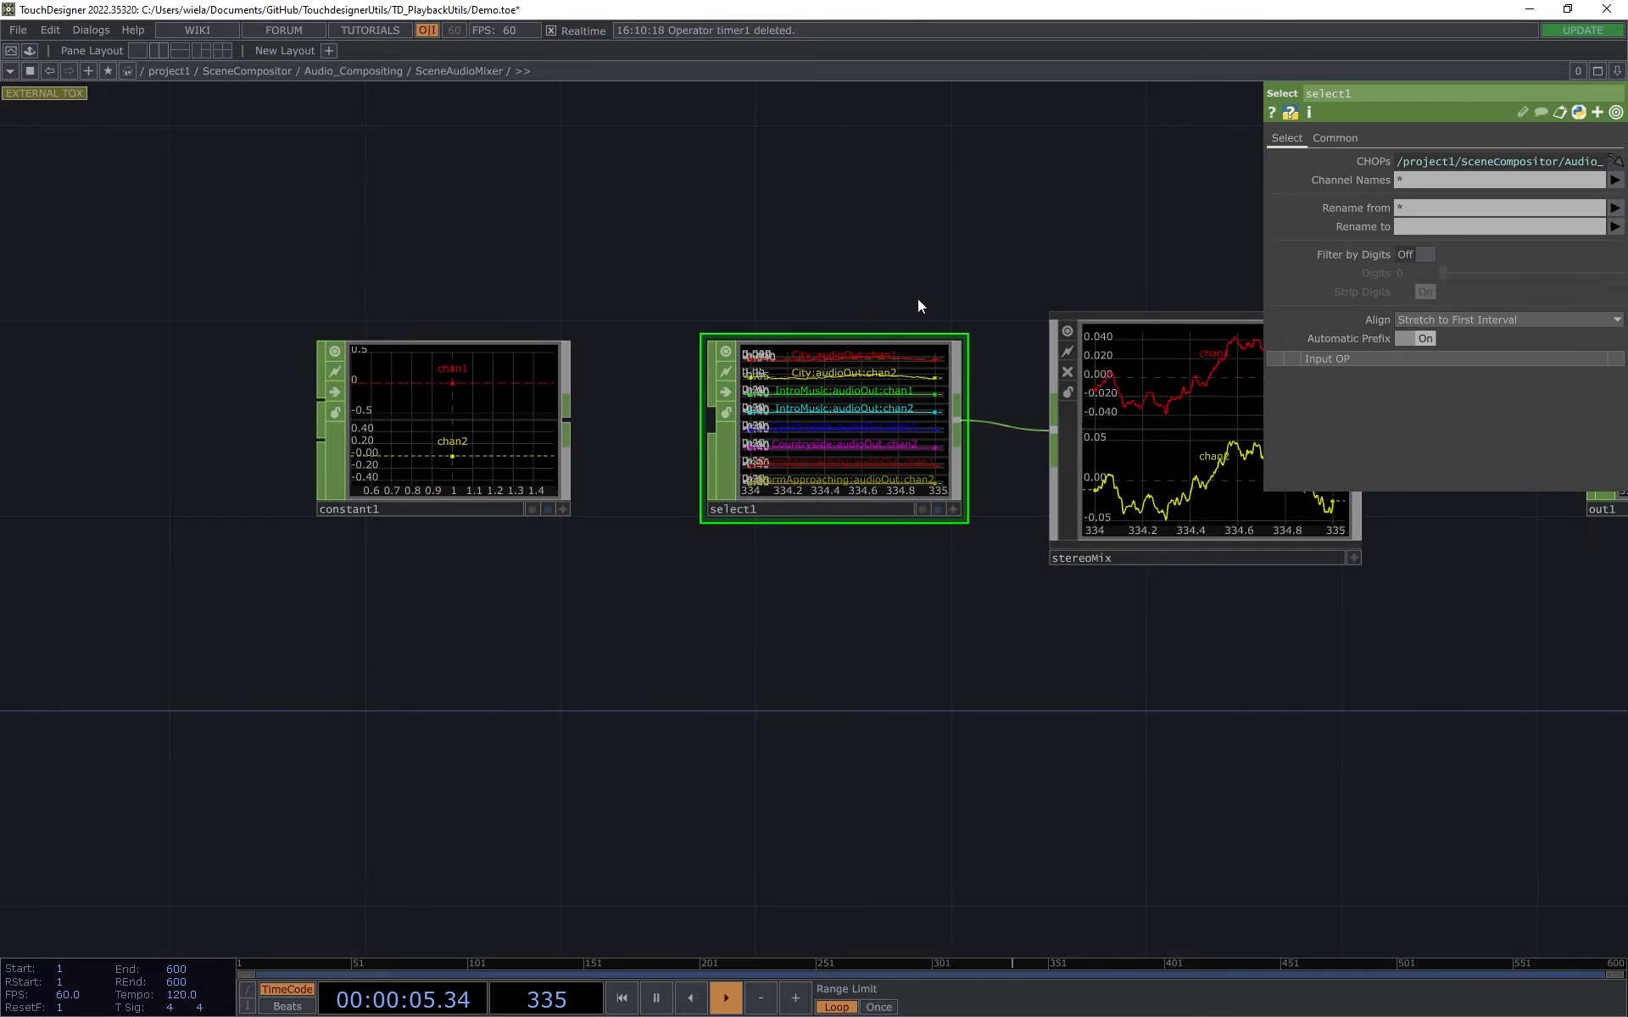
drag(1261, 173, 716, 173)
click(826, 161)
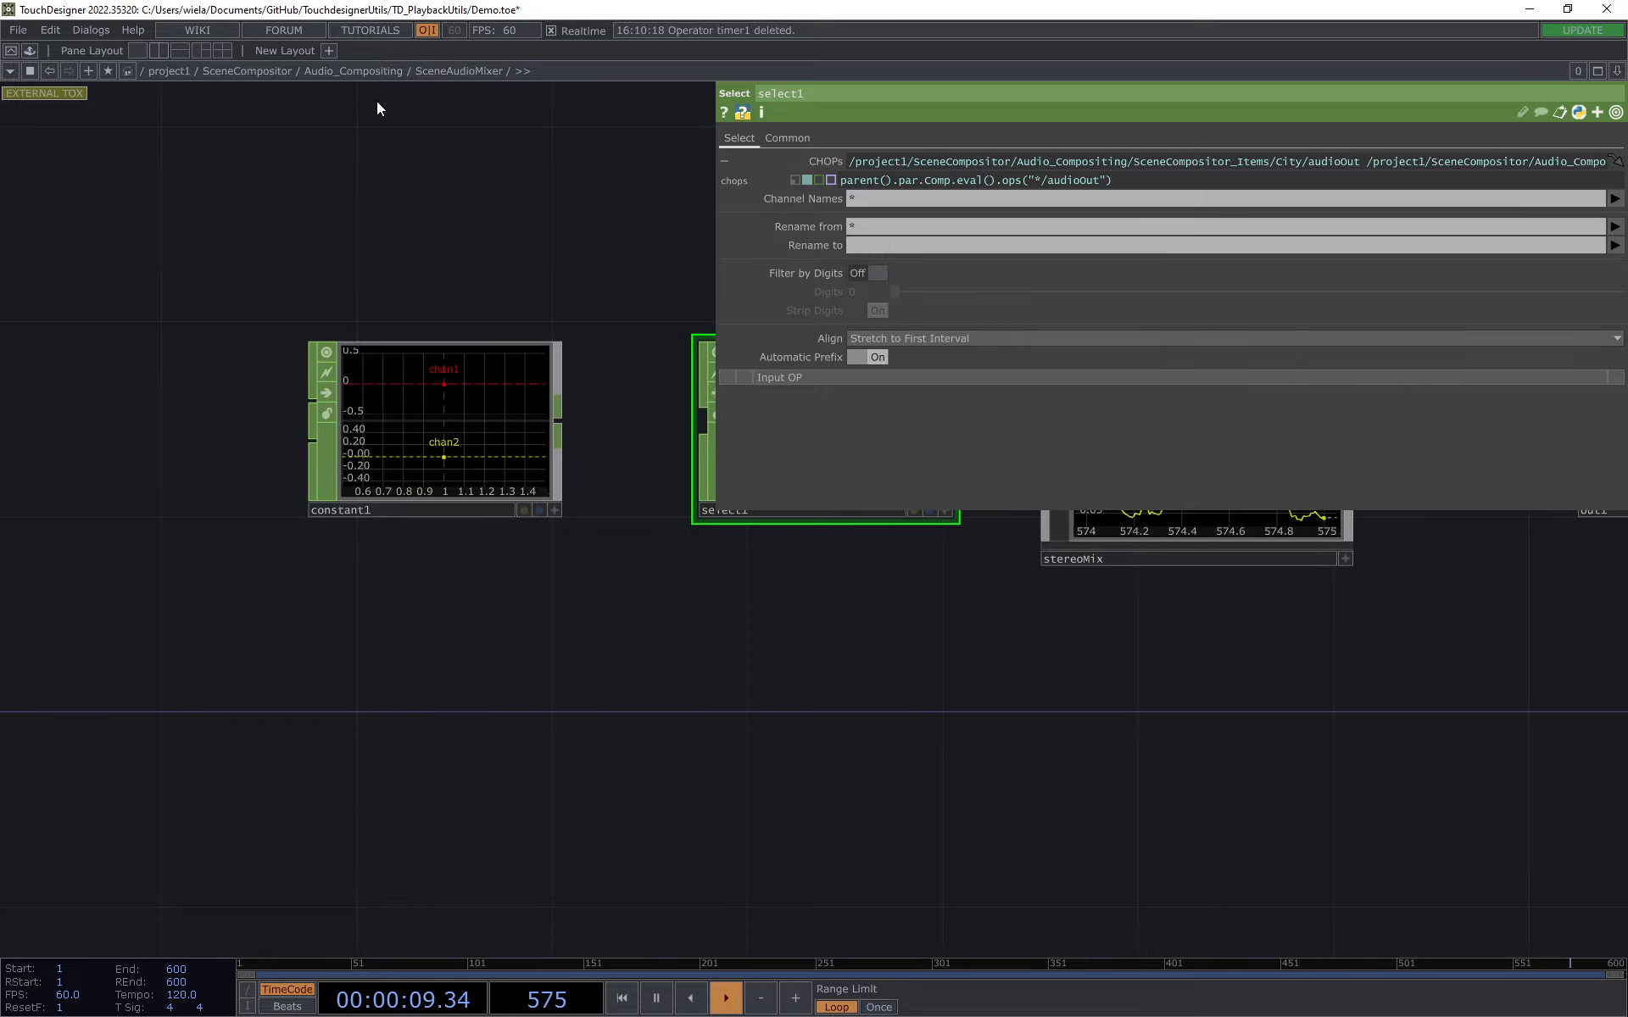
Step: Fade out the running audio from the SceneCompositor in Audio_Compositing and re-enter SceneAudioMixer
click(307, 69)
click(363, 244)
click(1387, 185)
click(1386, 196)
double_click(880, 549)
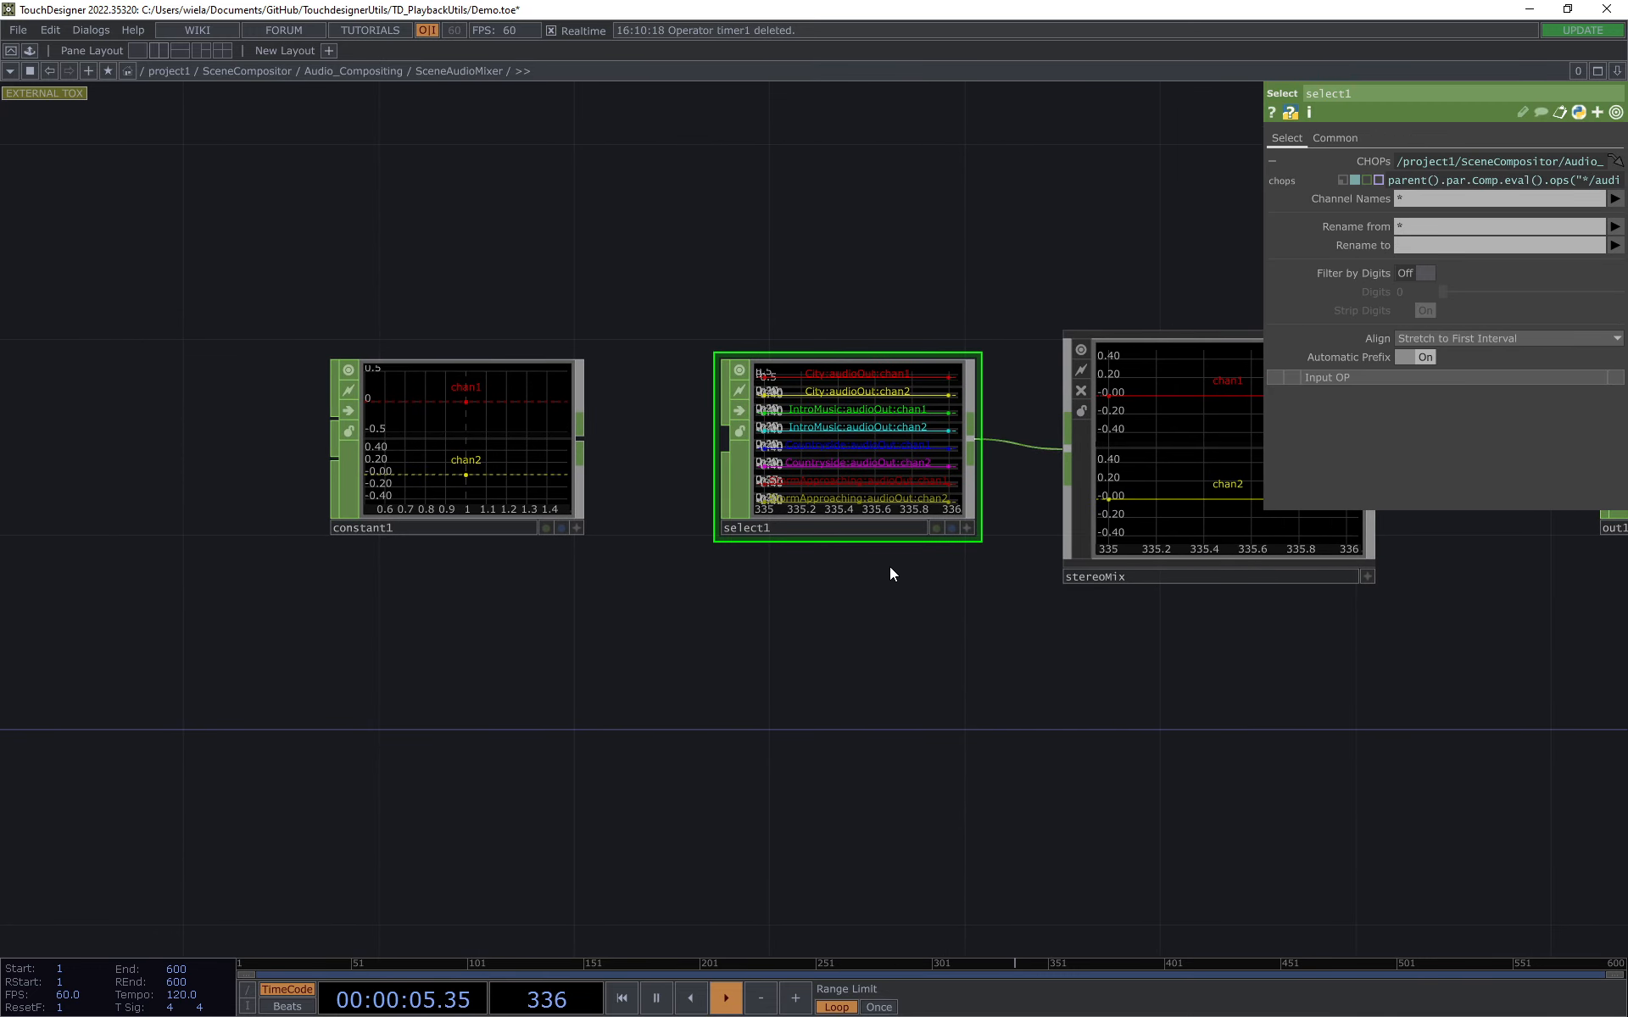
Step: Examine the "*/audioOut" pattern in select1's CHOPs expression and the item channels it collects, and hide the parameters
drag(1262, 200, 697, 204)
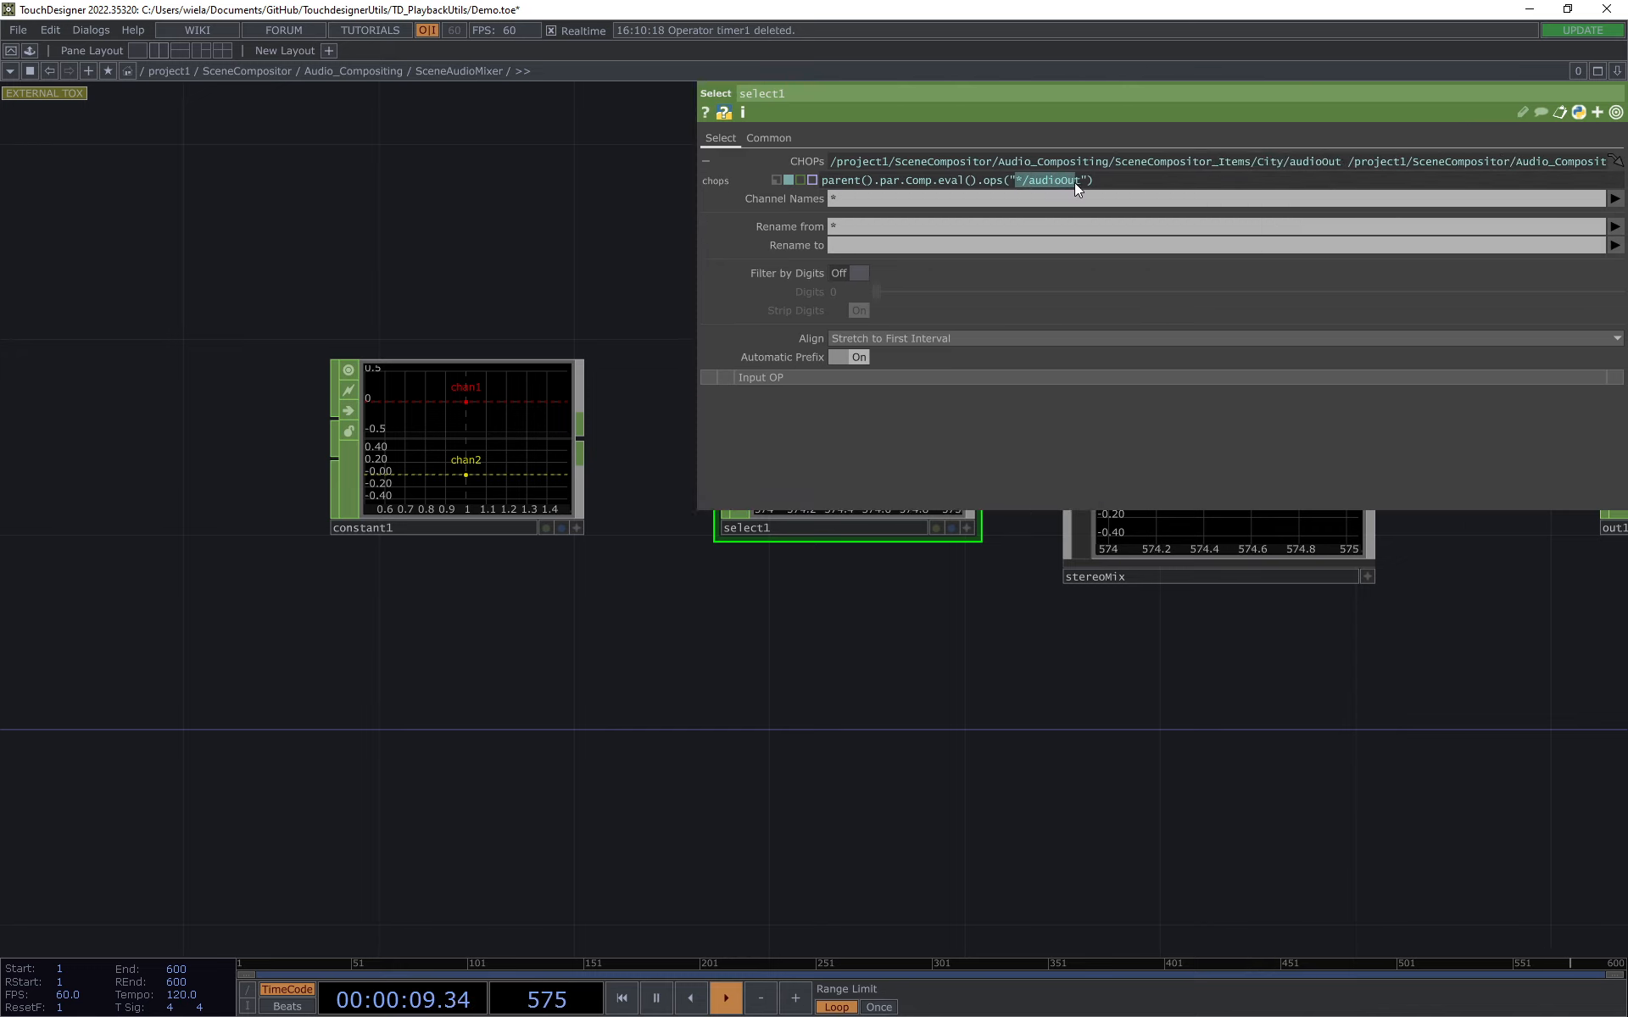
drag(1075, 183, 1078, 183)
click(955, 730)
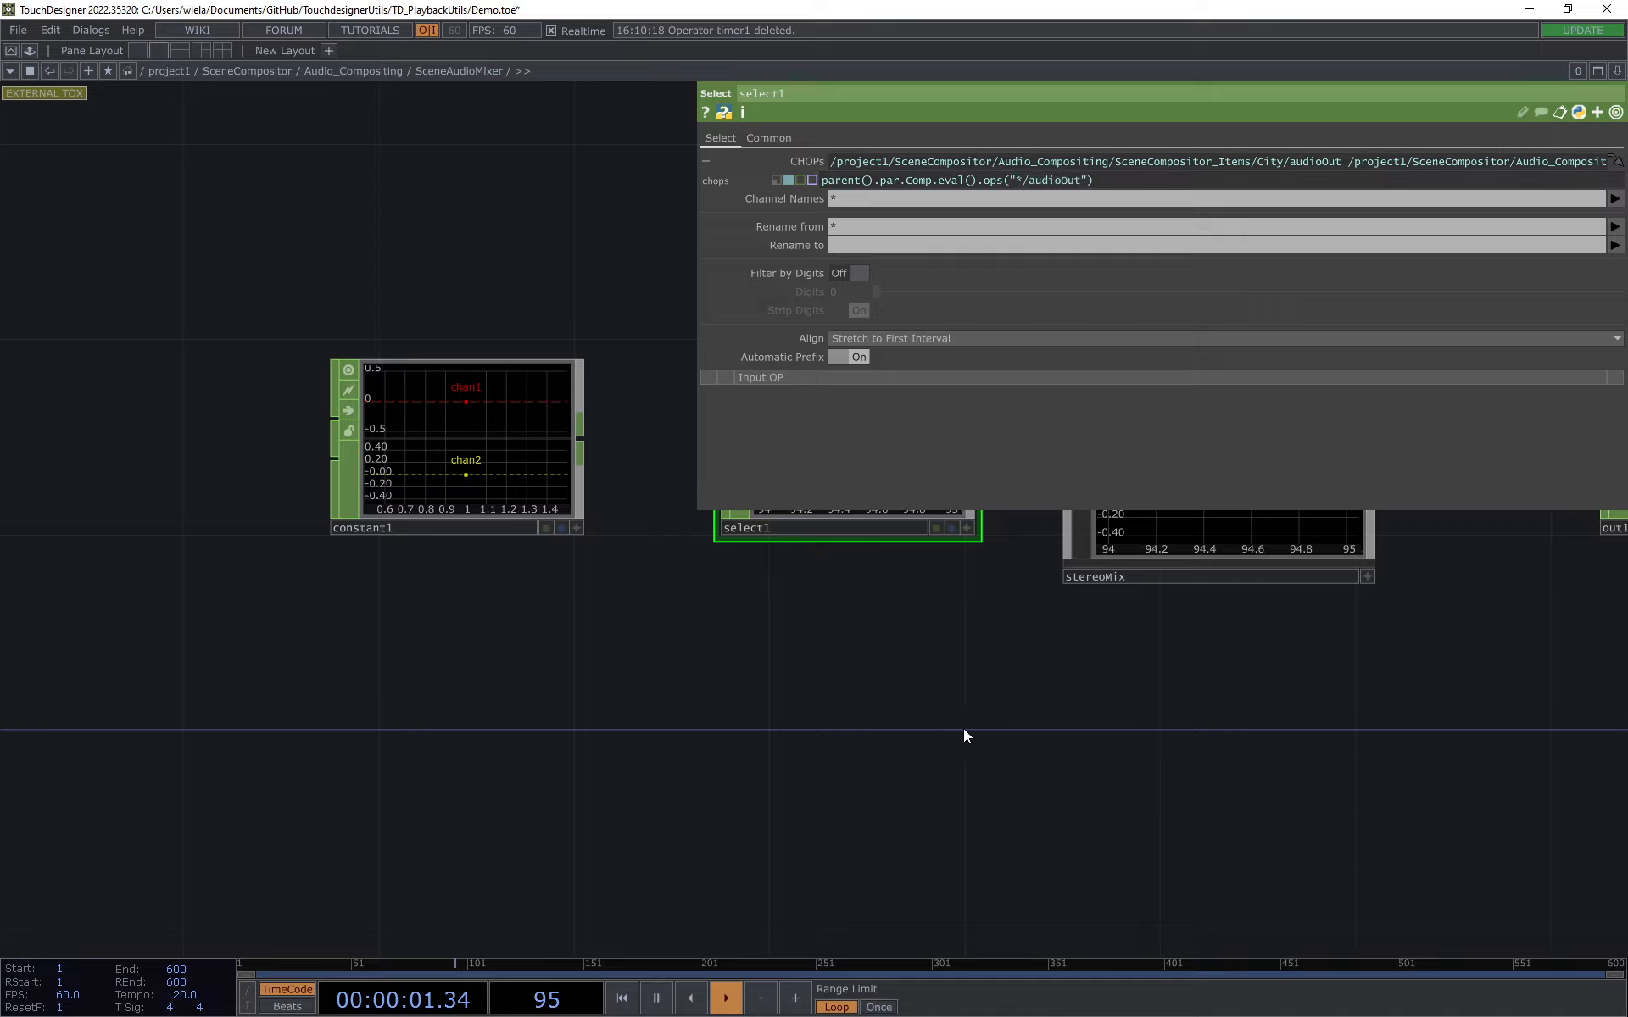
drag(955, 729, 848, 830)
drag(562, 508, 459, 603)
scroll(692, 696, up, 3)
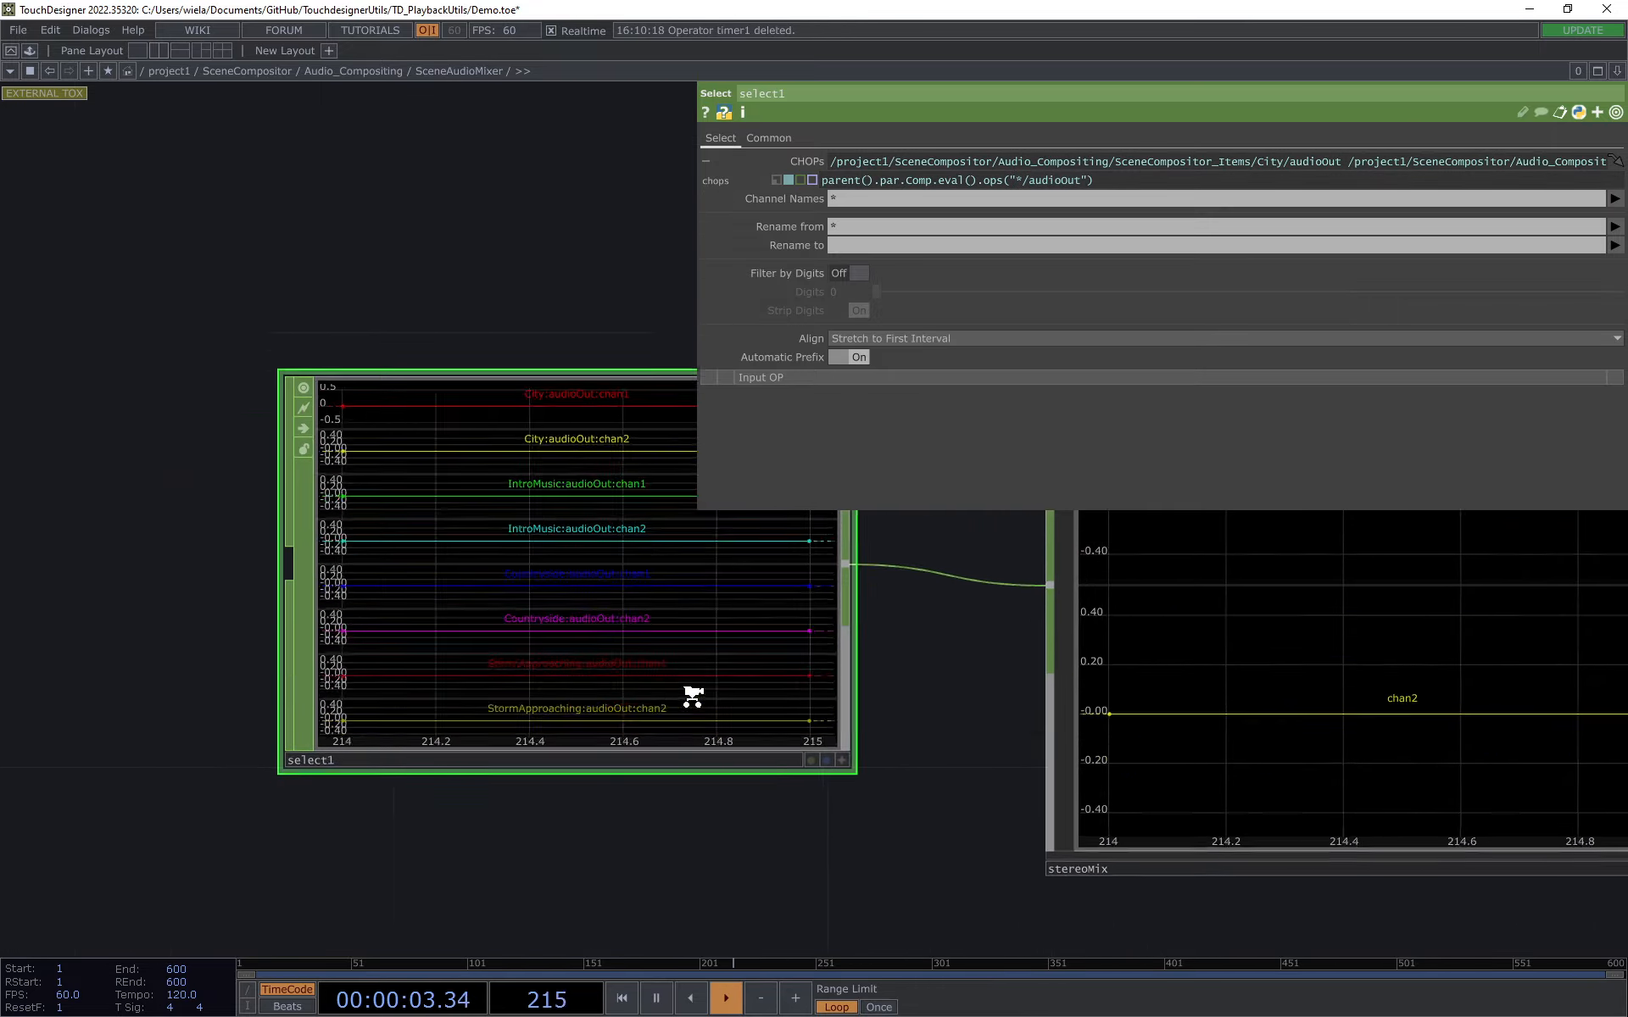
scroll(692, 697, down, 3)
drag(641, 436, 561, 463)
key(p)
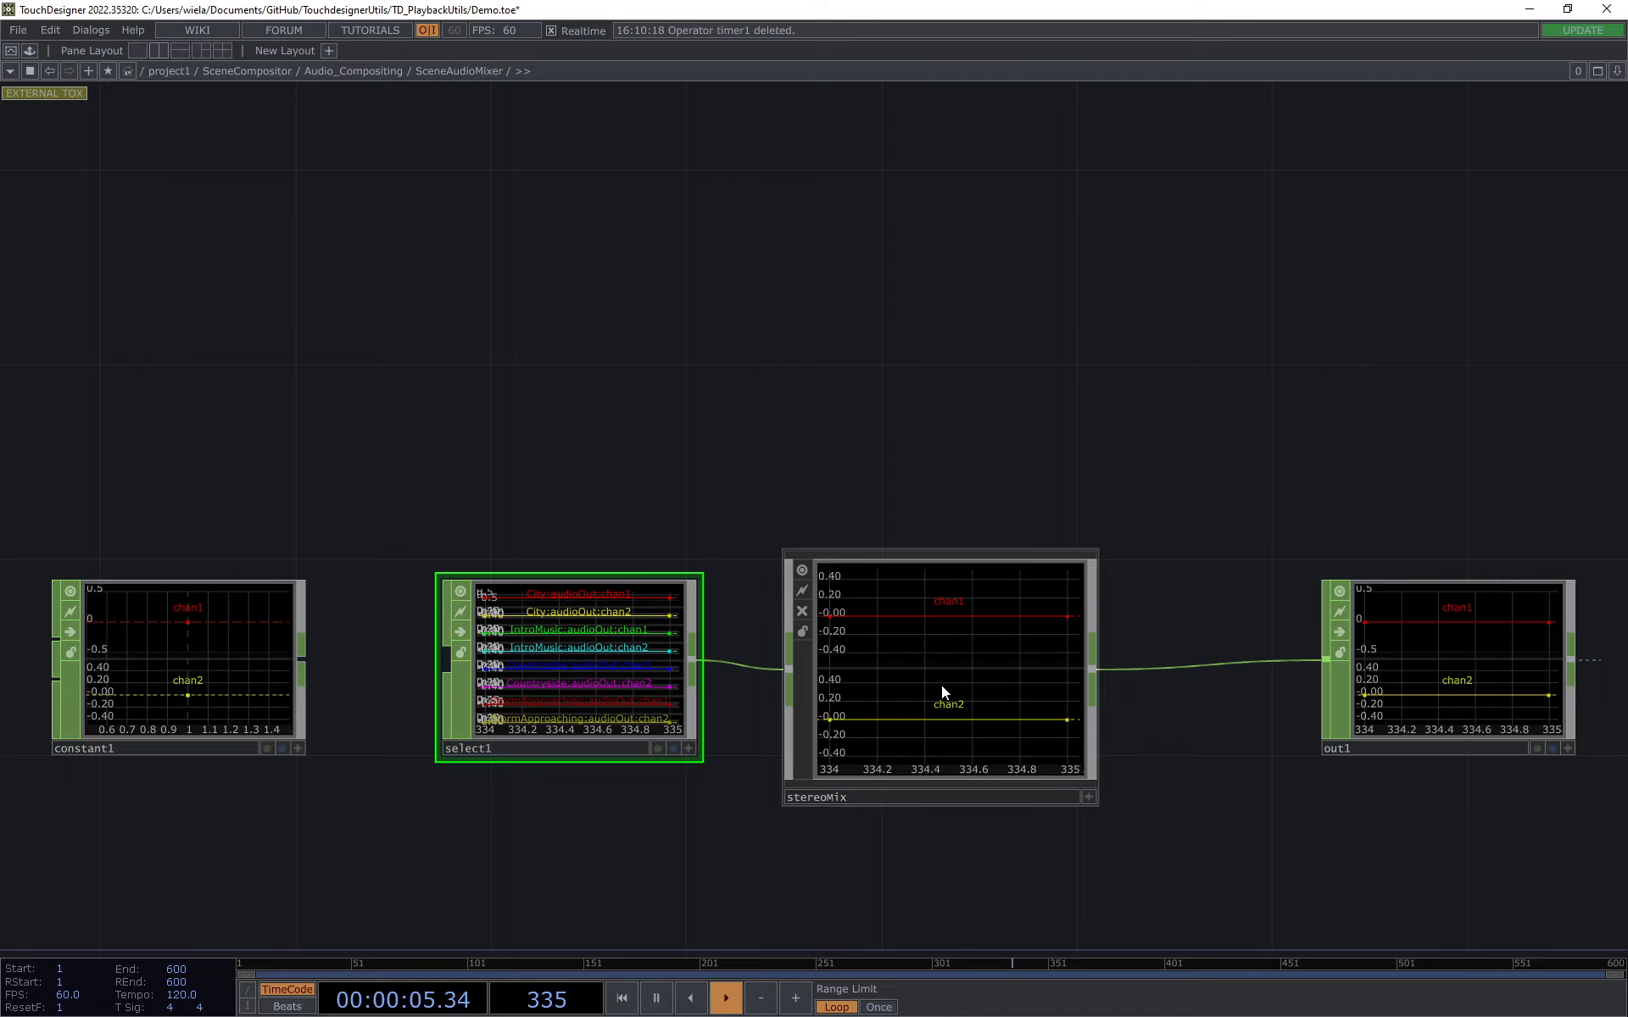
Step: Enter stereoMix and follow its network from the two channel selects through the math operators to merge1, rename1 and out1
click(908, 734)
scroll(941, 661, up, 5)
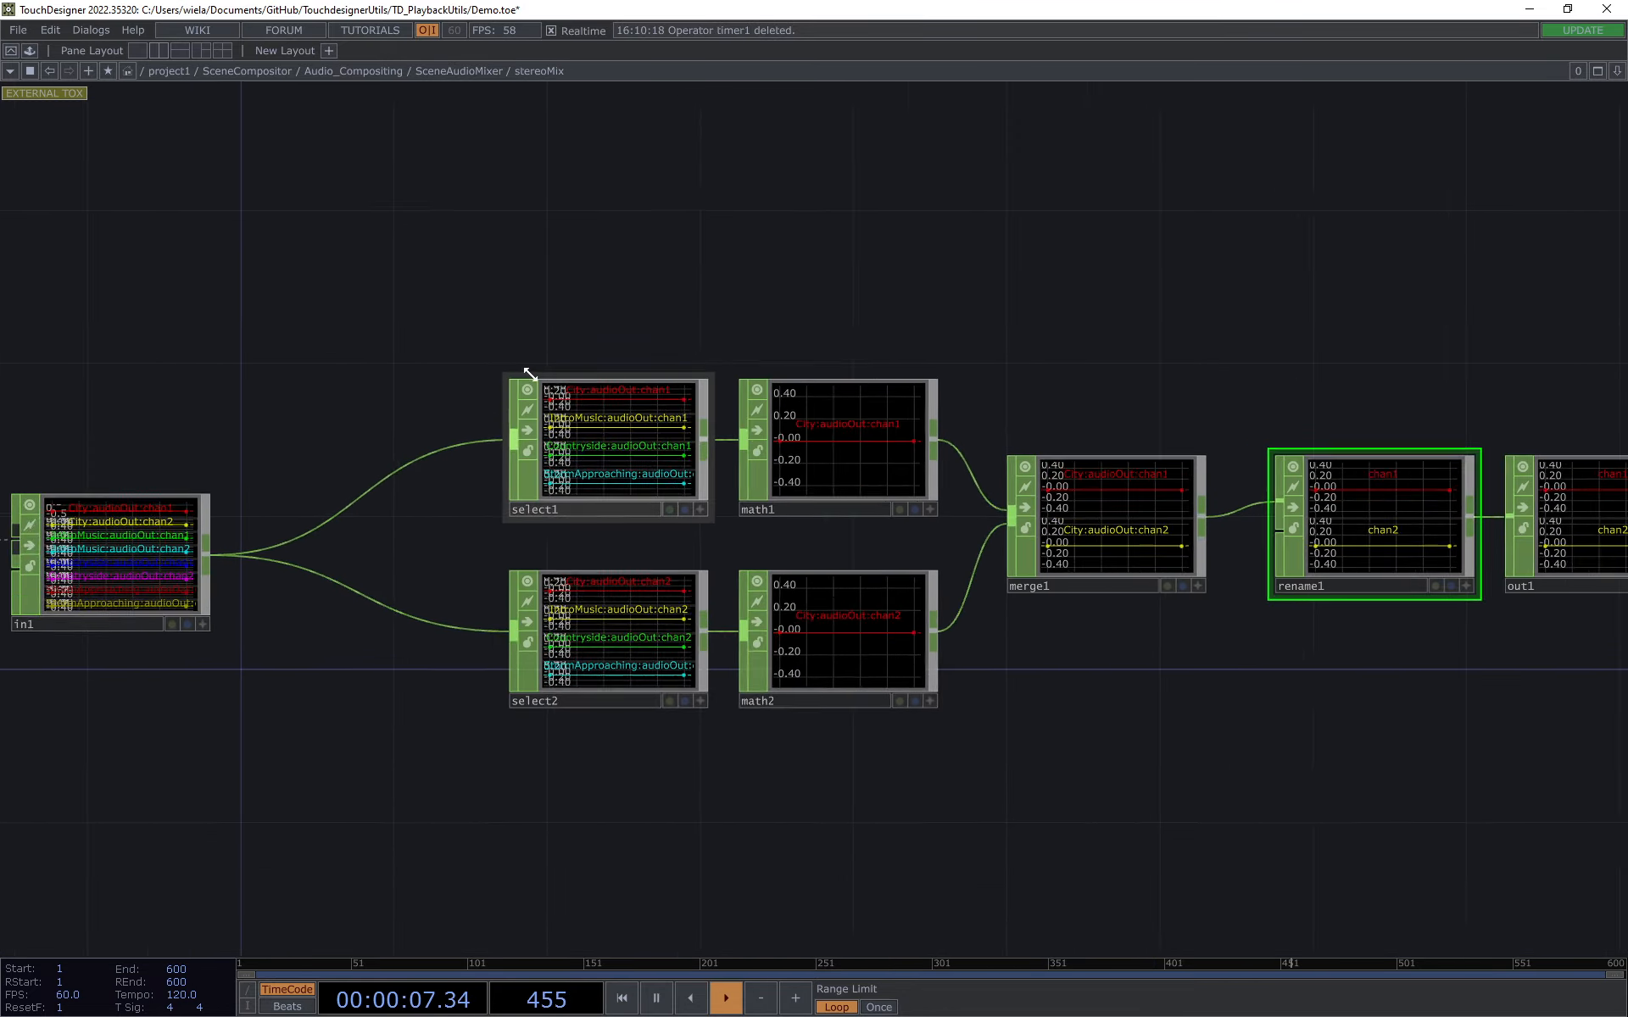
scroll(530, 374, up, 2)
drag(609, 296, 652, 263)
scroll(635, 371, up, 3)
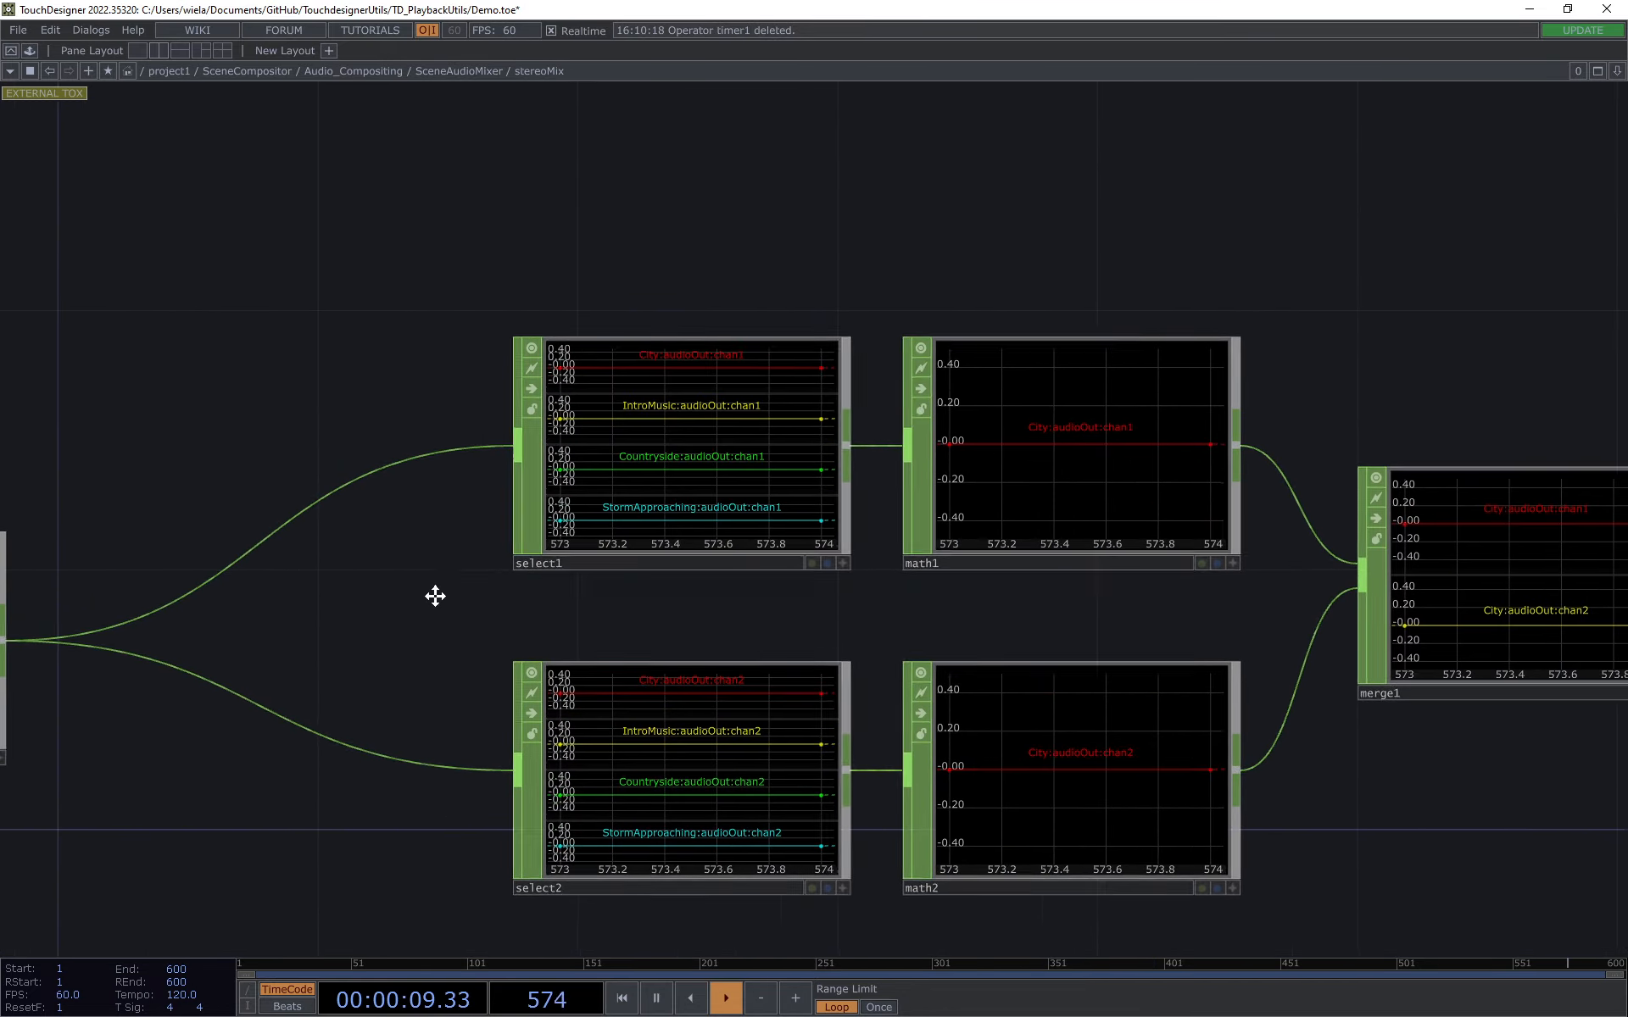
drag(435, 596, 342, 483)
click(619, 670)
click(1051, 746)
click(961, 273)
drag(1189, 730, 83, 769)
click(1082, 527)
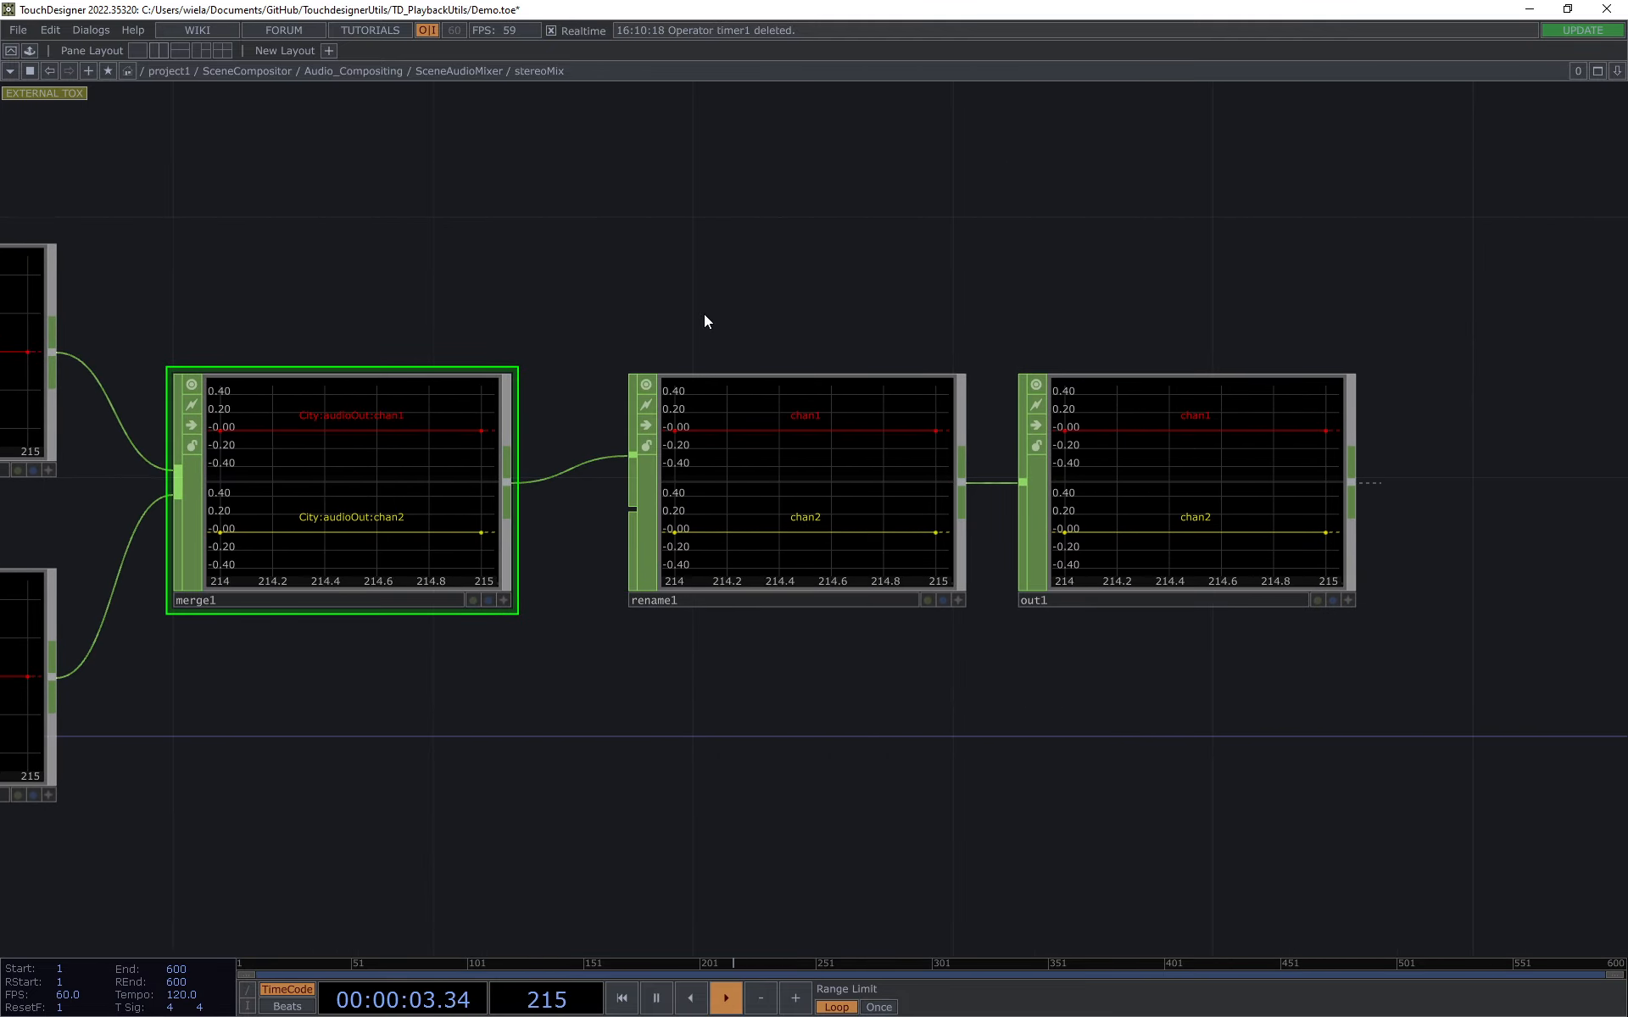
Step: Go back to SceneAudioMixer, review its chain up to out1, and return to the Audio_Compositing network
click(429, 70)
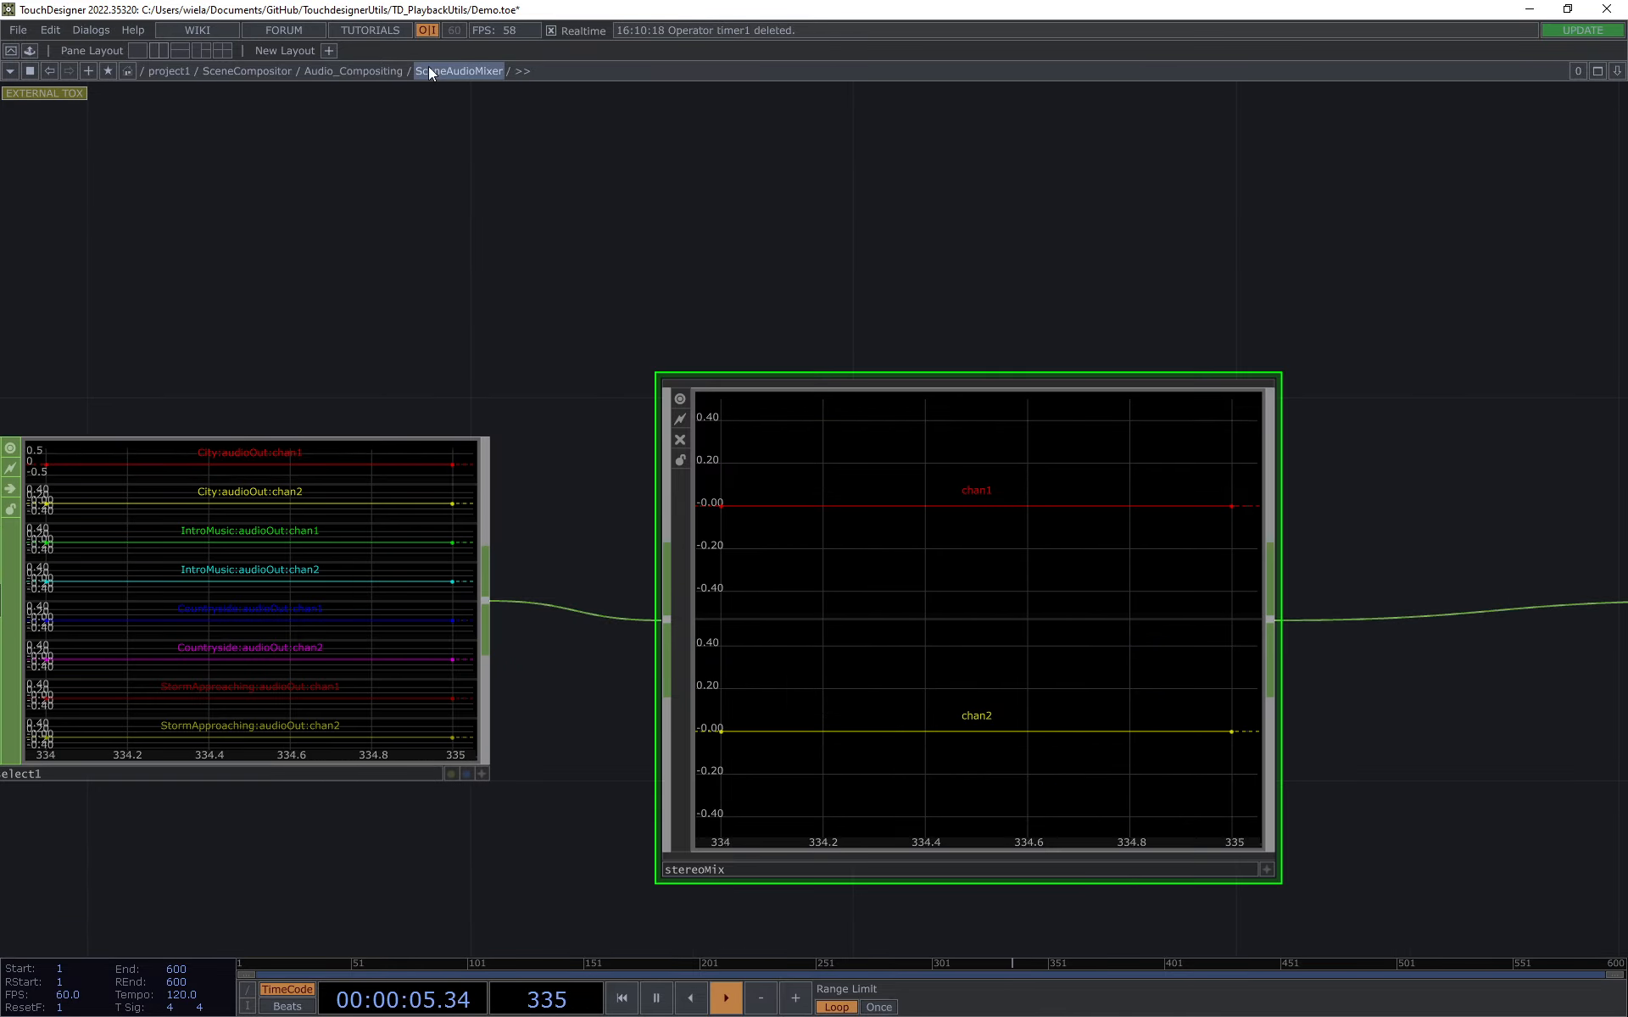
scroll(848, 319, down, 5)
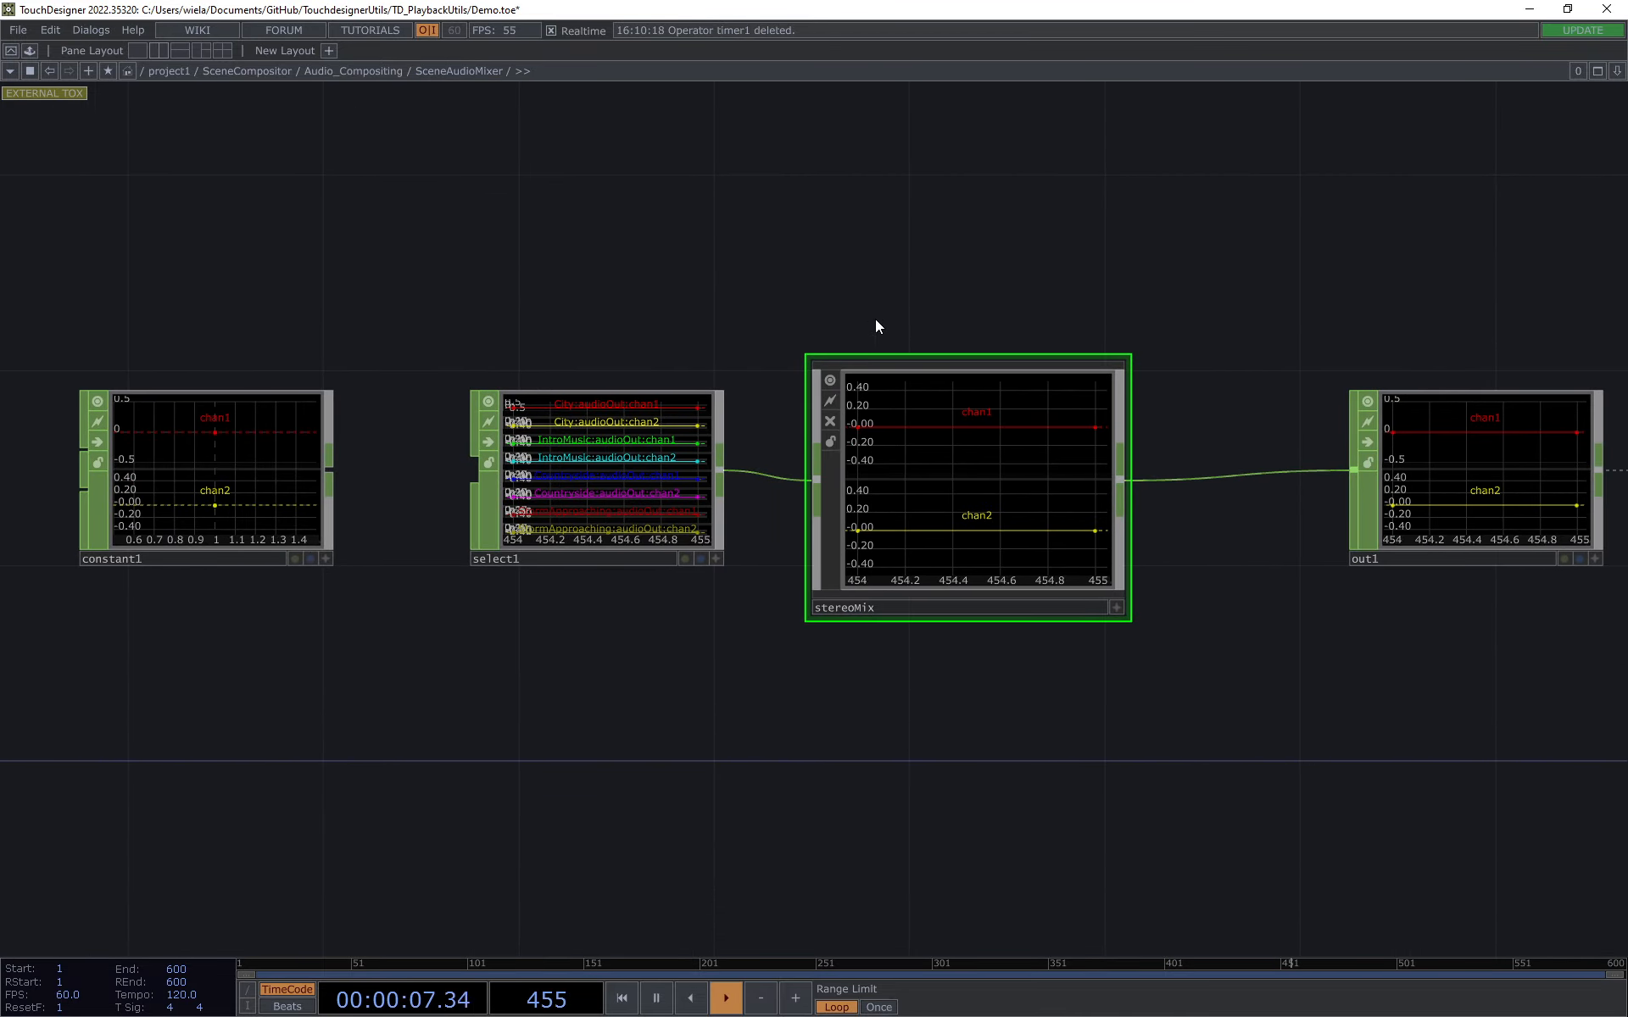
drag(870, 324, 877, 345)
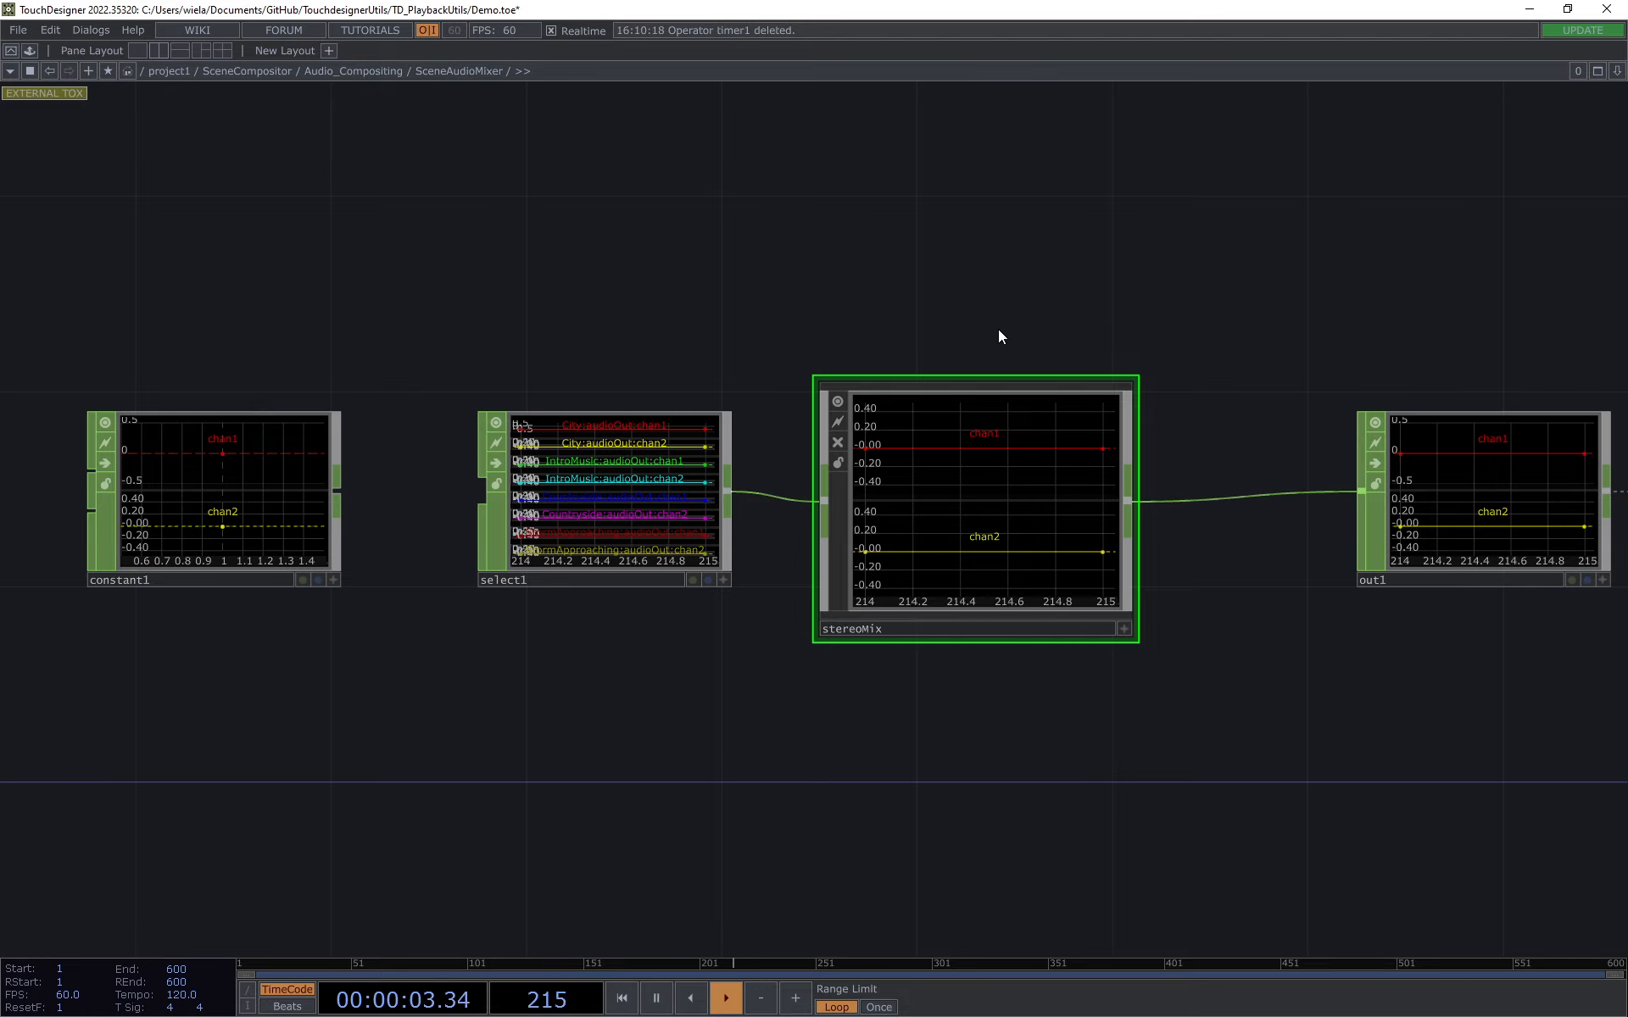
scroll(983, 322, down, 3)
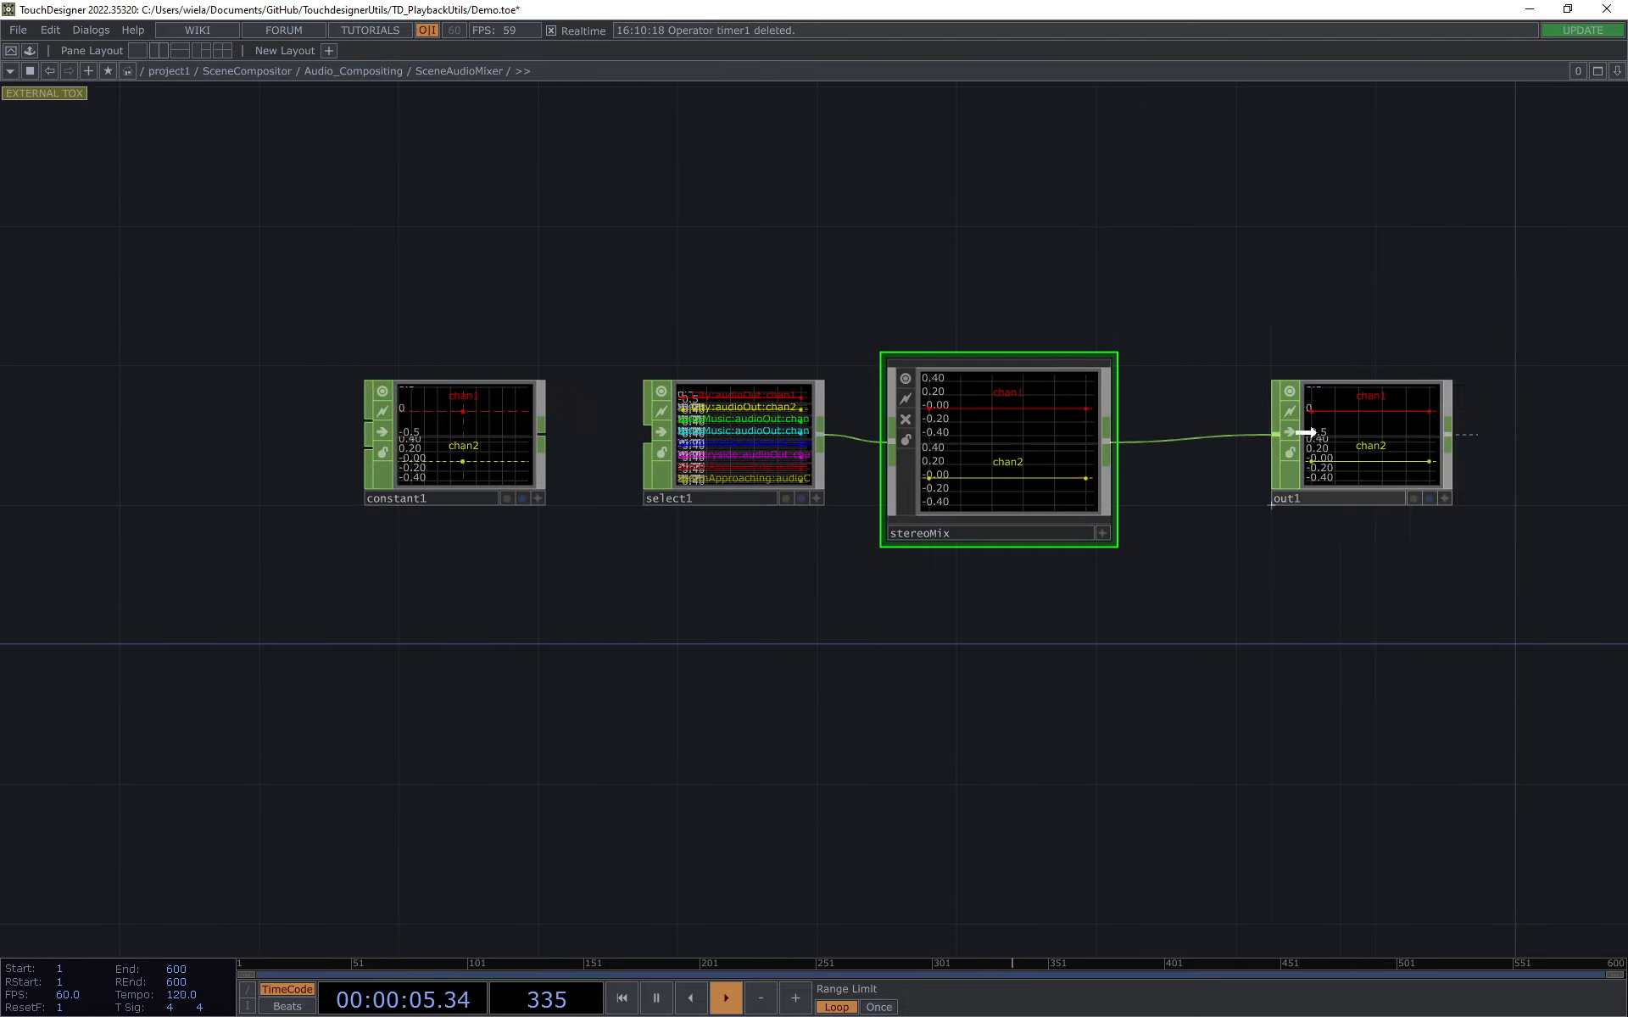
drag(1305, 432, 1270, 432)
key(u)
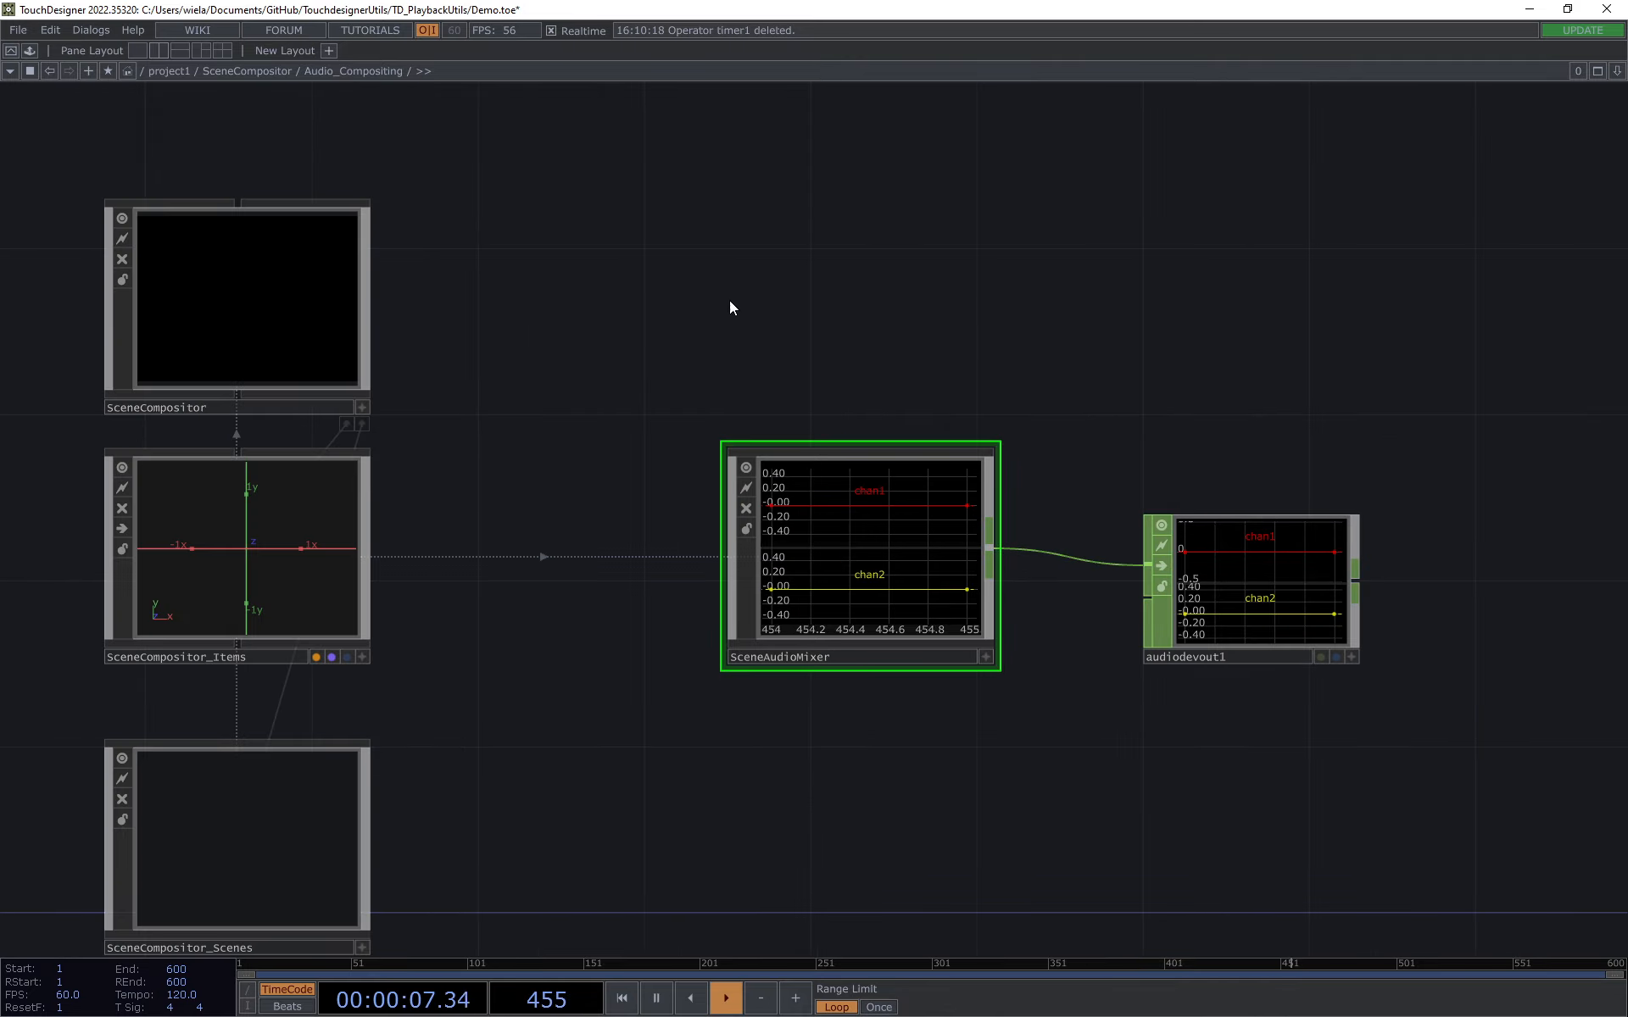
key(h)
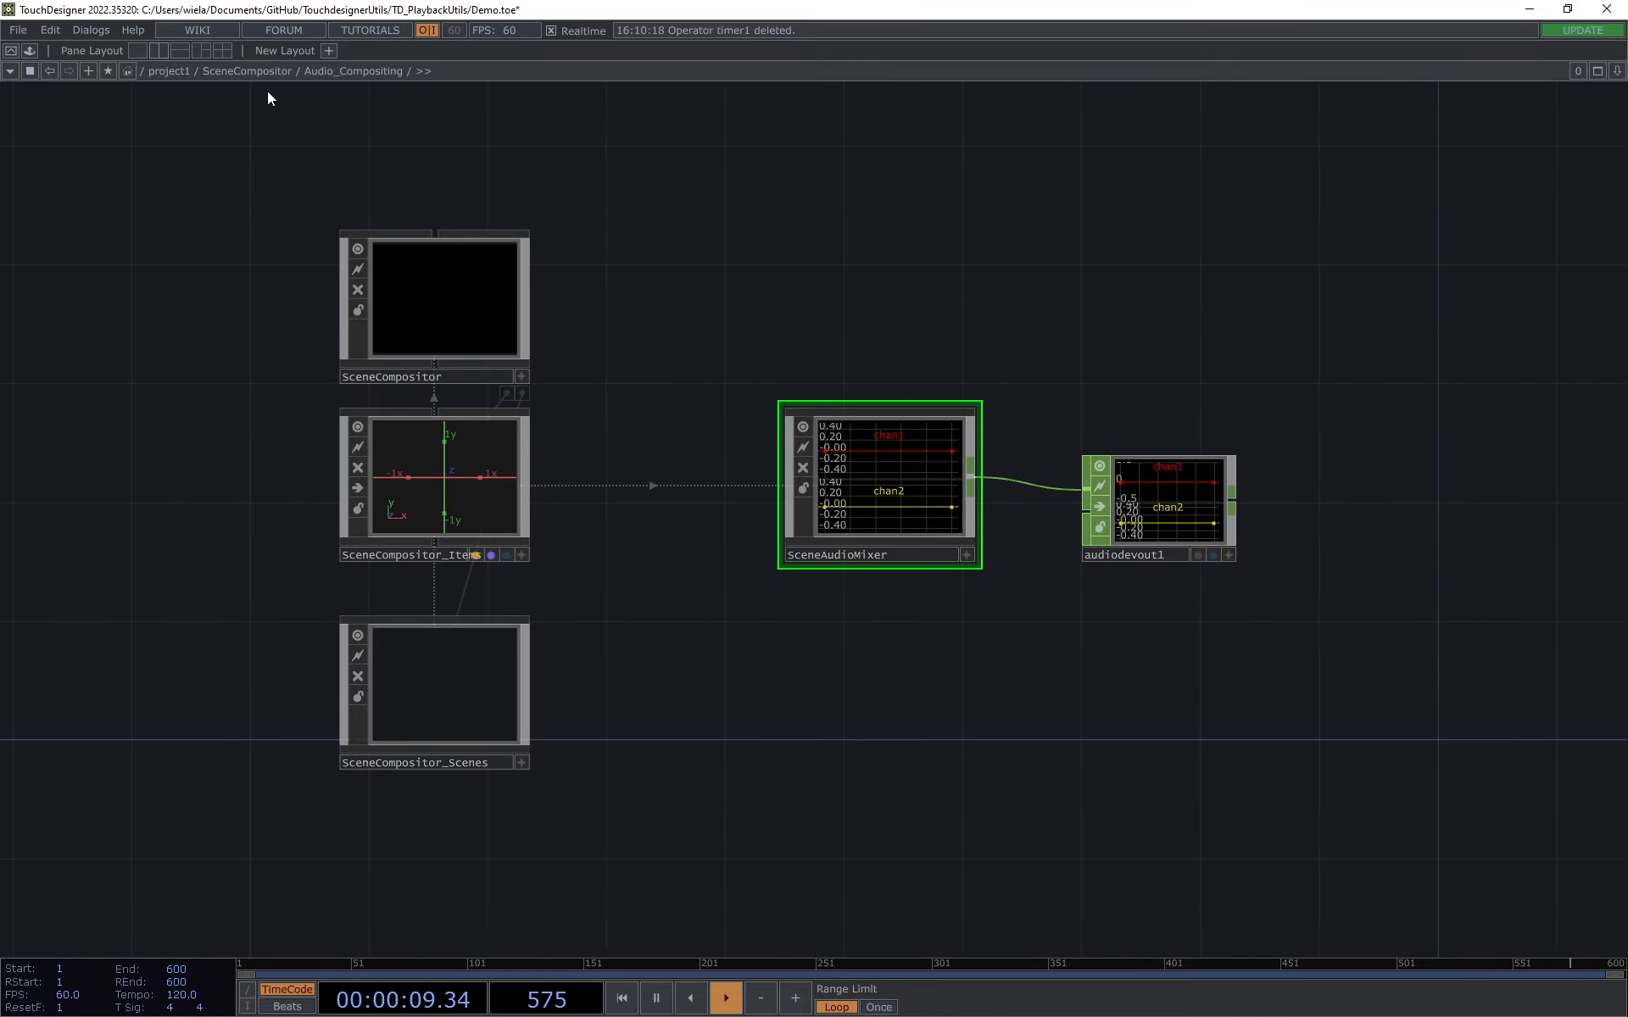
Step: Go up to the SceneCompositor network, enter TOP_Setup and open its SceneTexturemixer
click(254, 72)
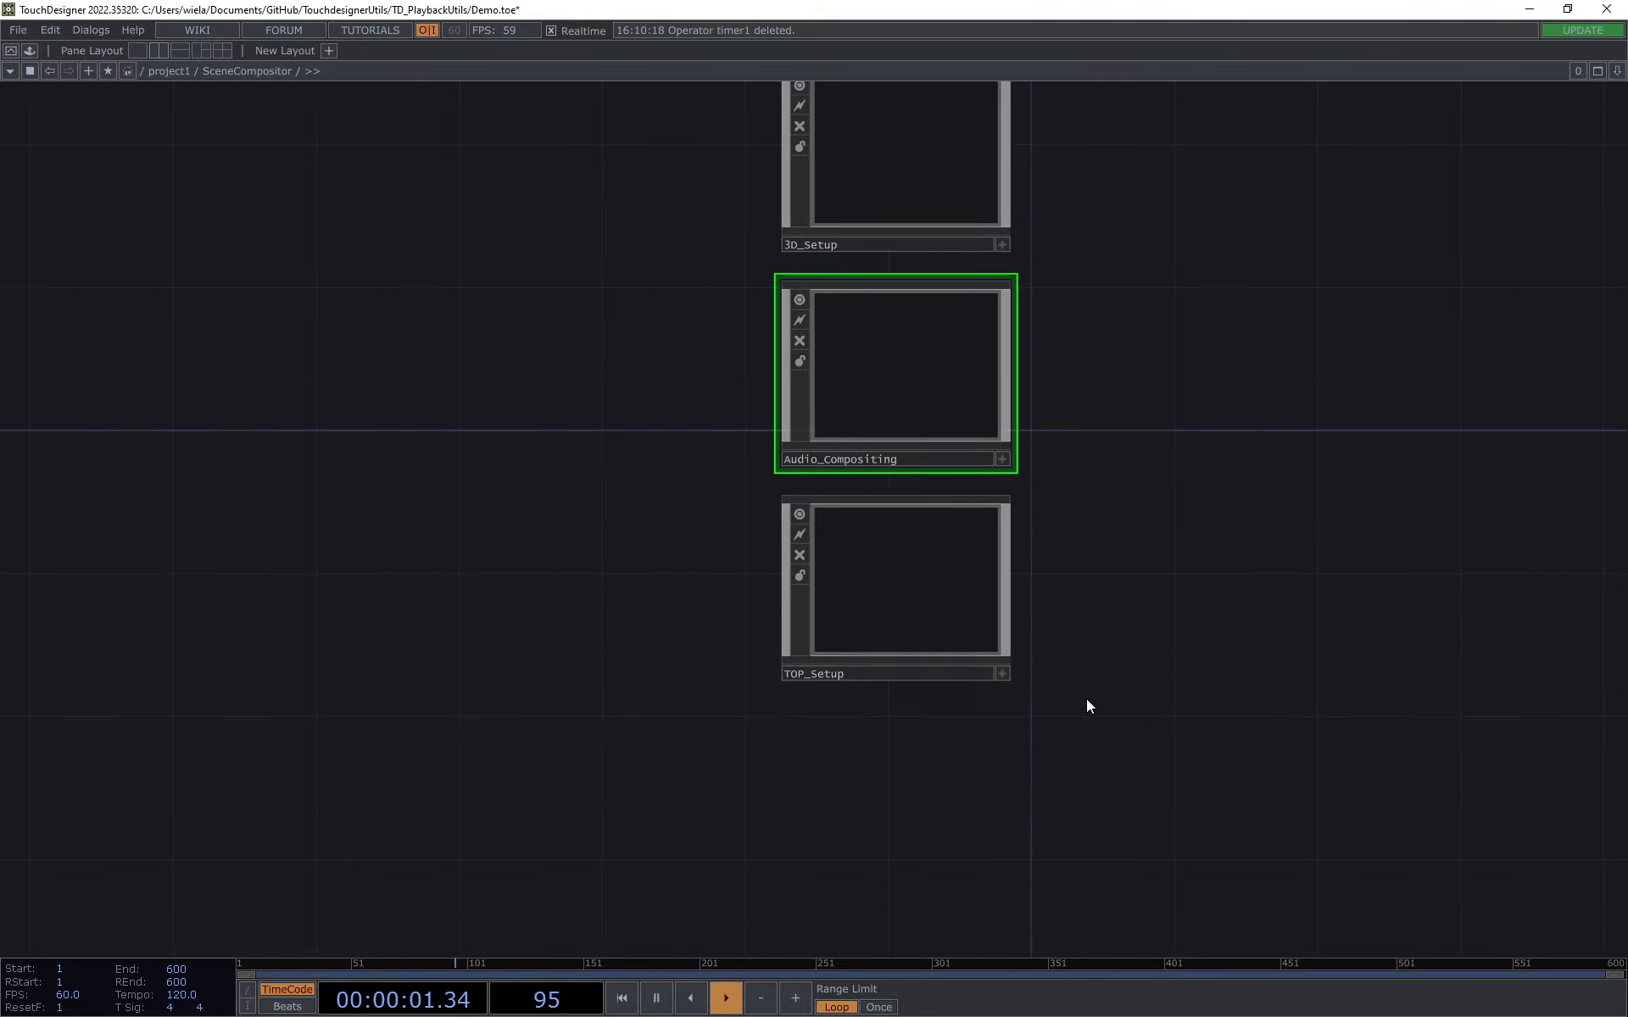
scroll(1086, 698, up, 2)
click(794, 536)
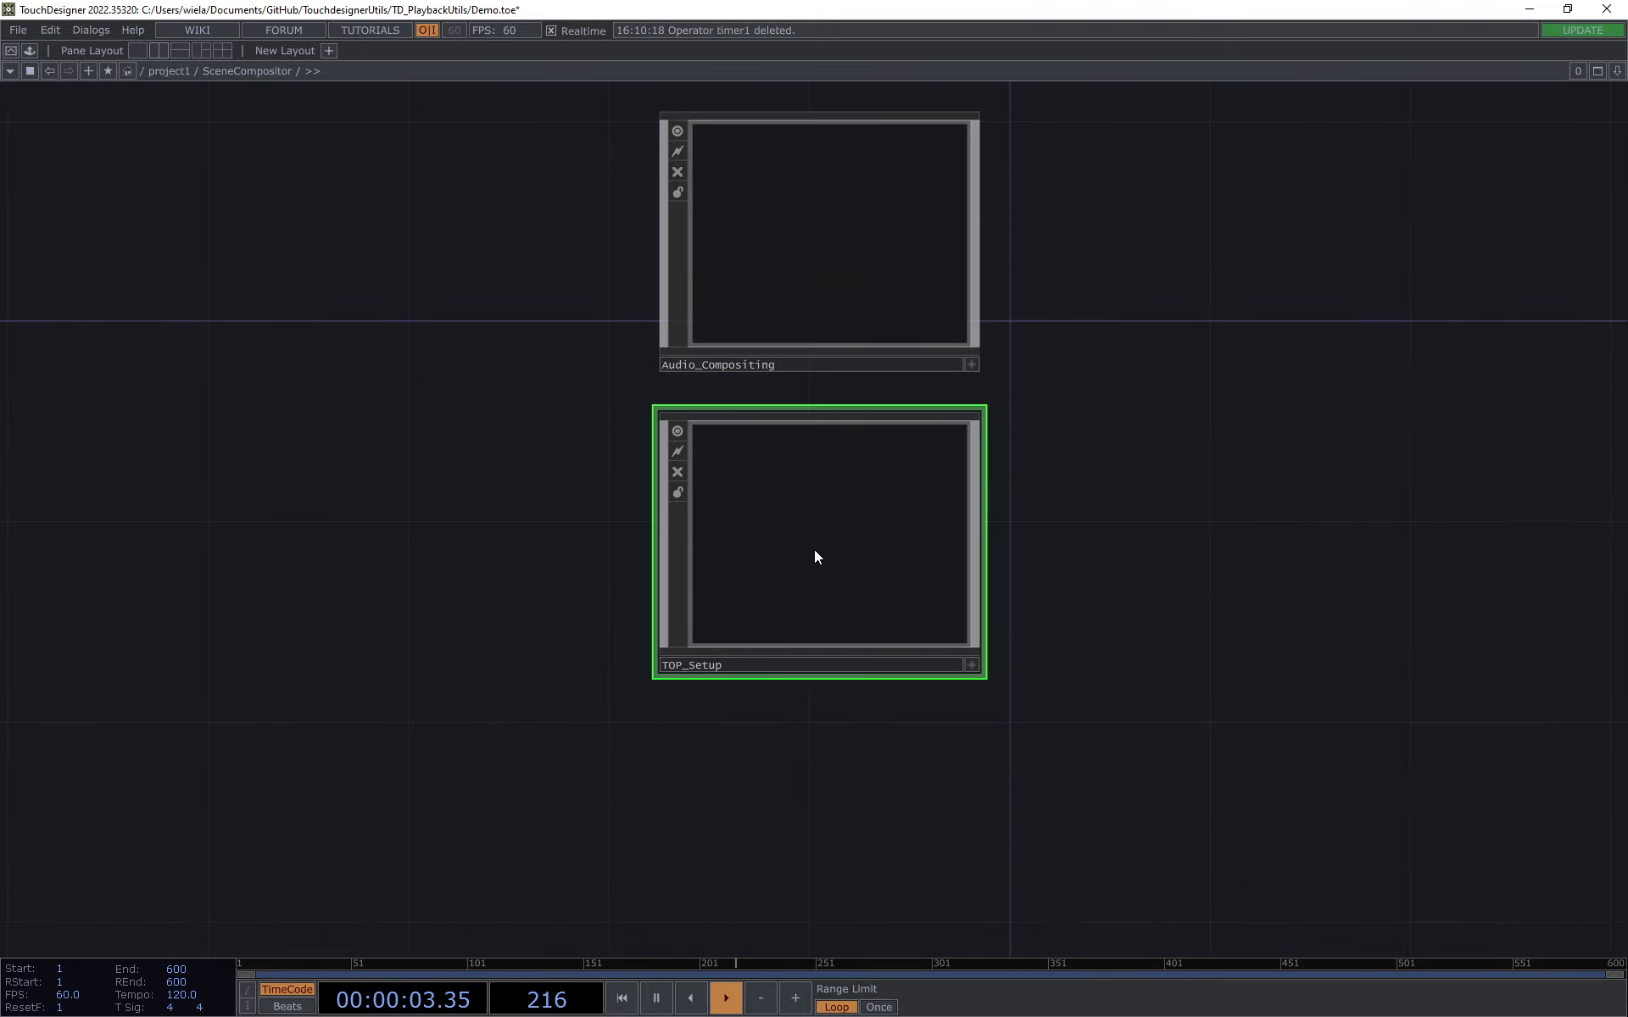
key(i)
drag(1019, 436, 994, 434)
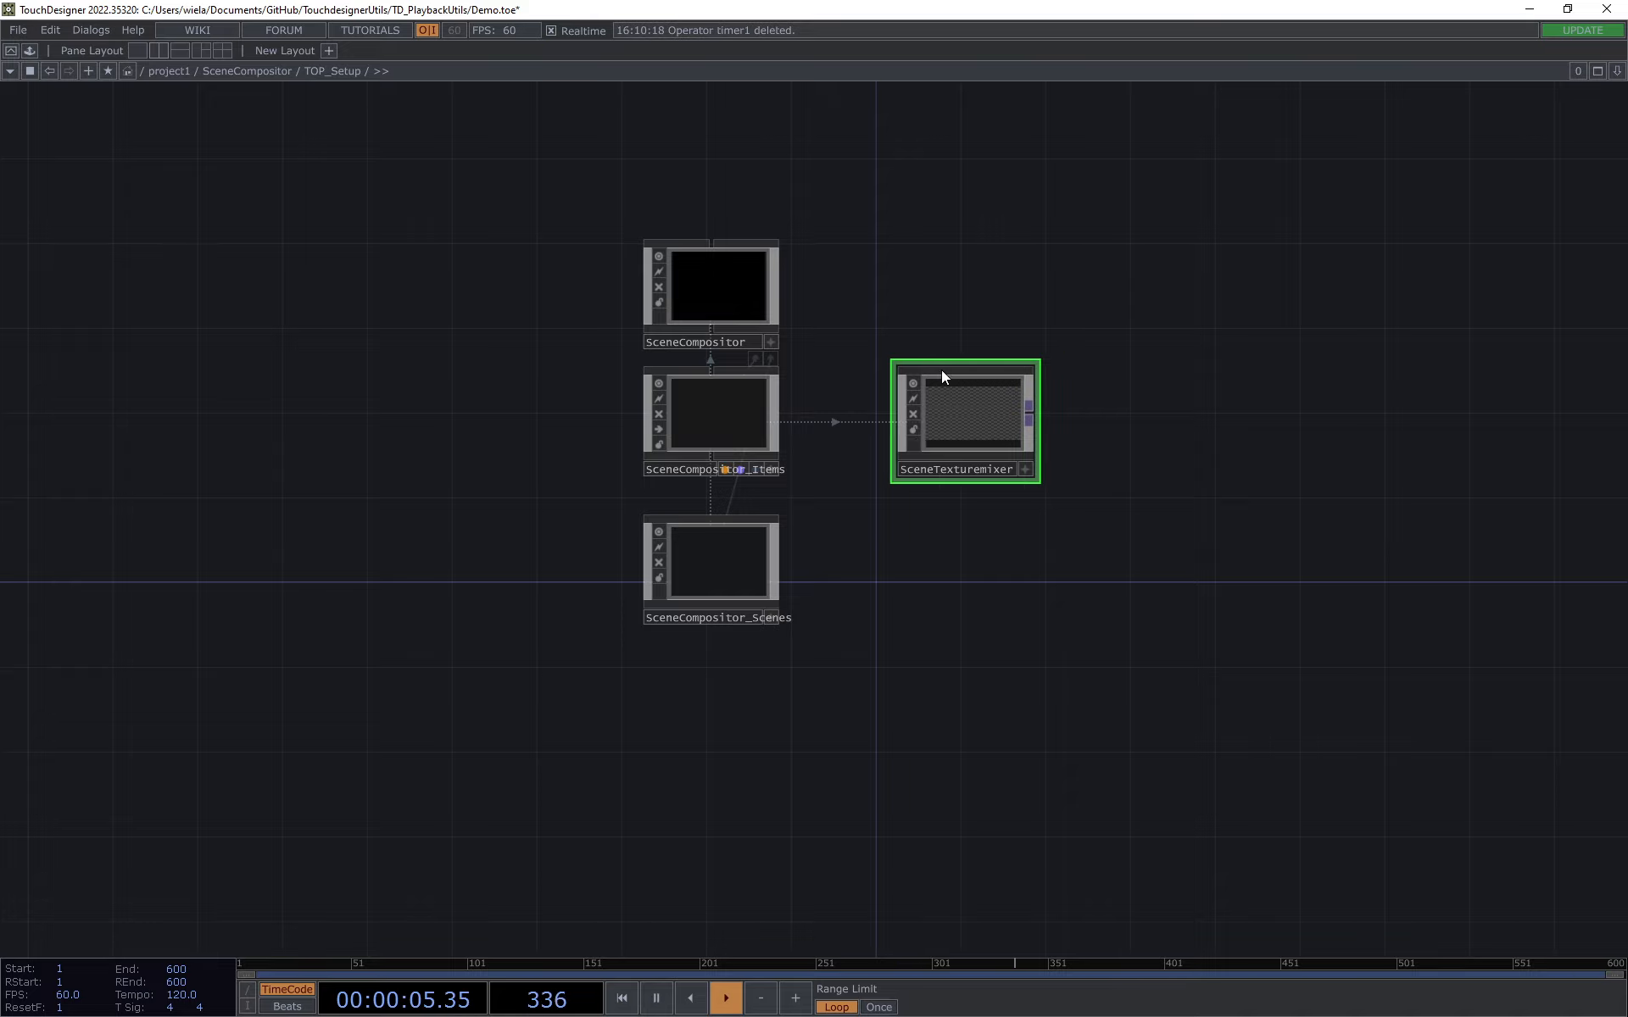
key(i)
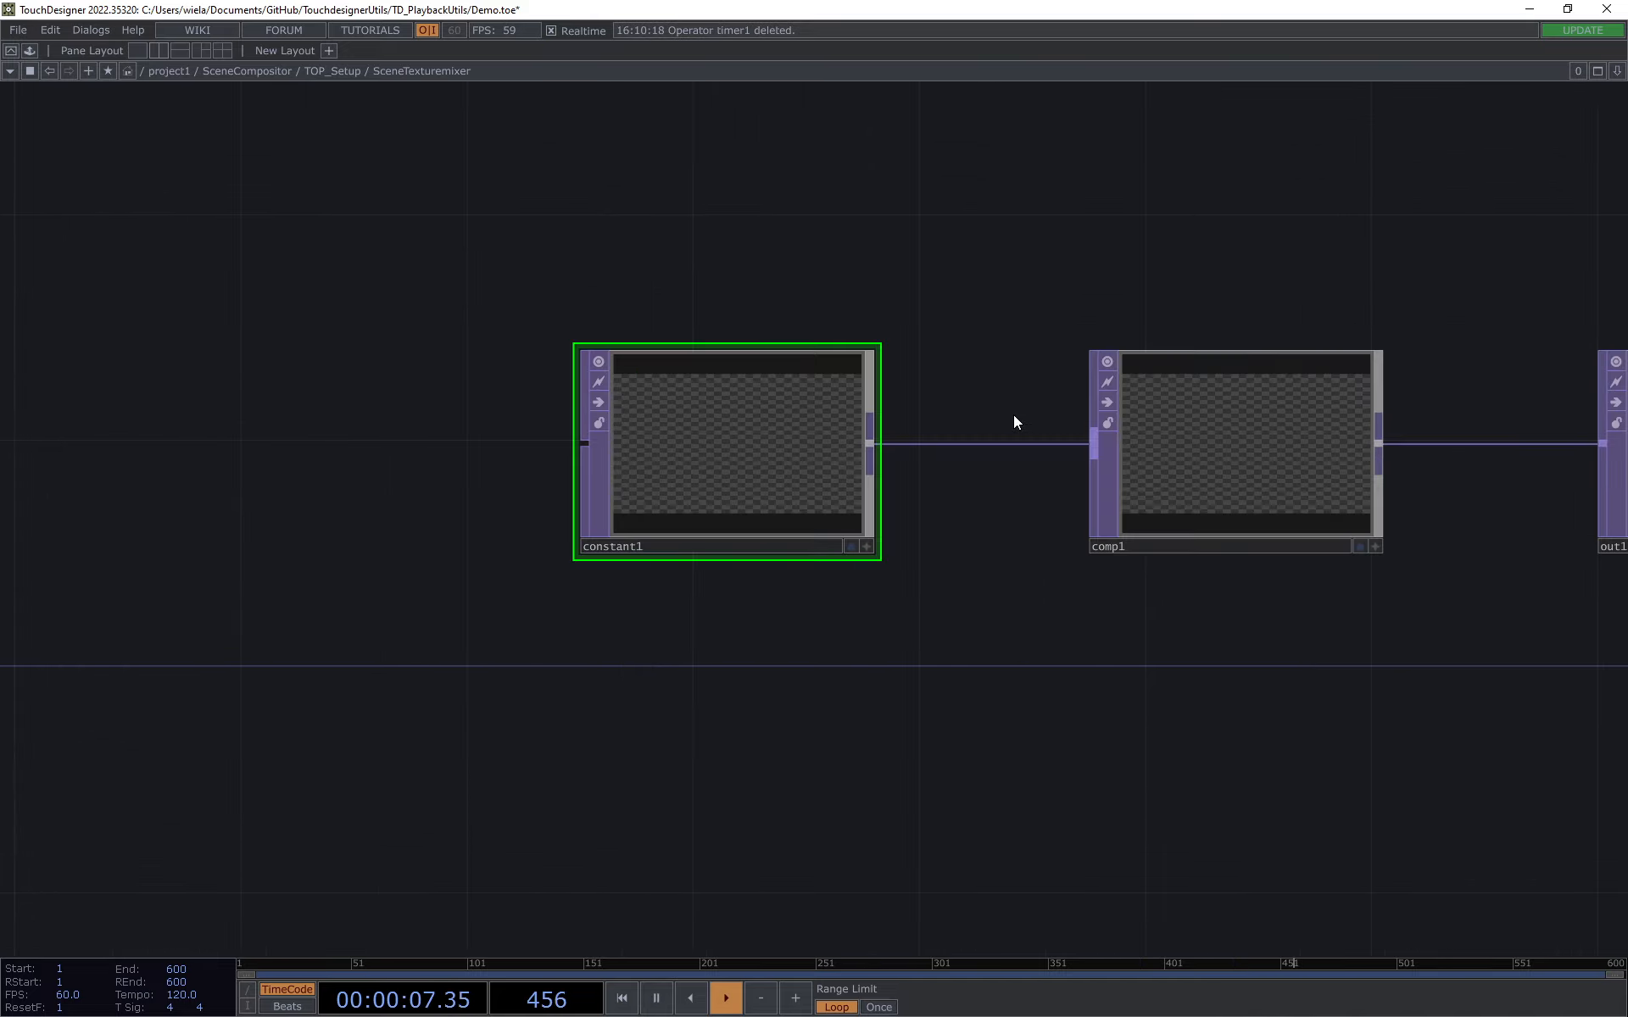
Step: Show the parameters of comp1 and inspect its Composite settings, including the TOPs expression and Operation
click(1060, 501)
click(562, 522)
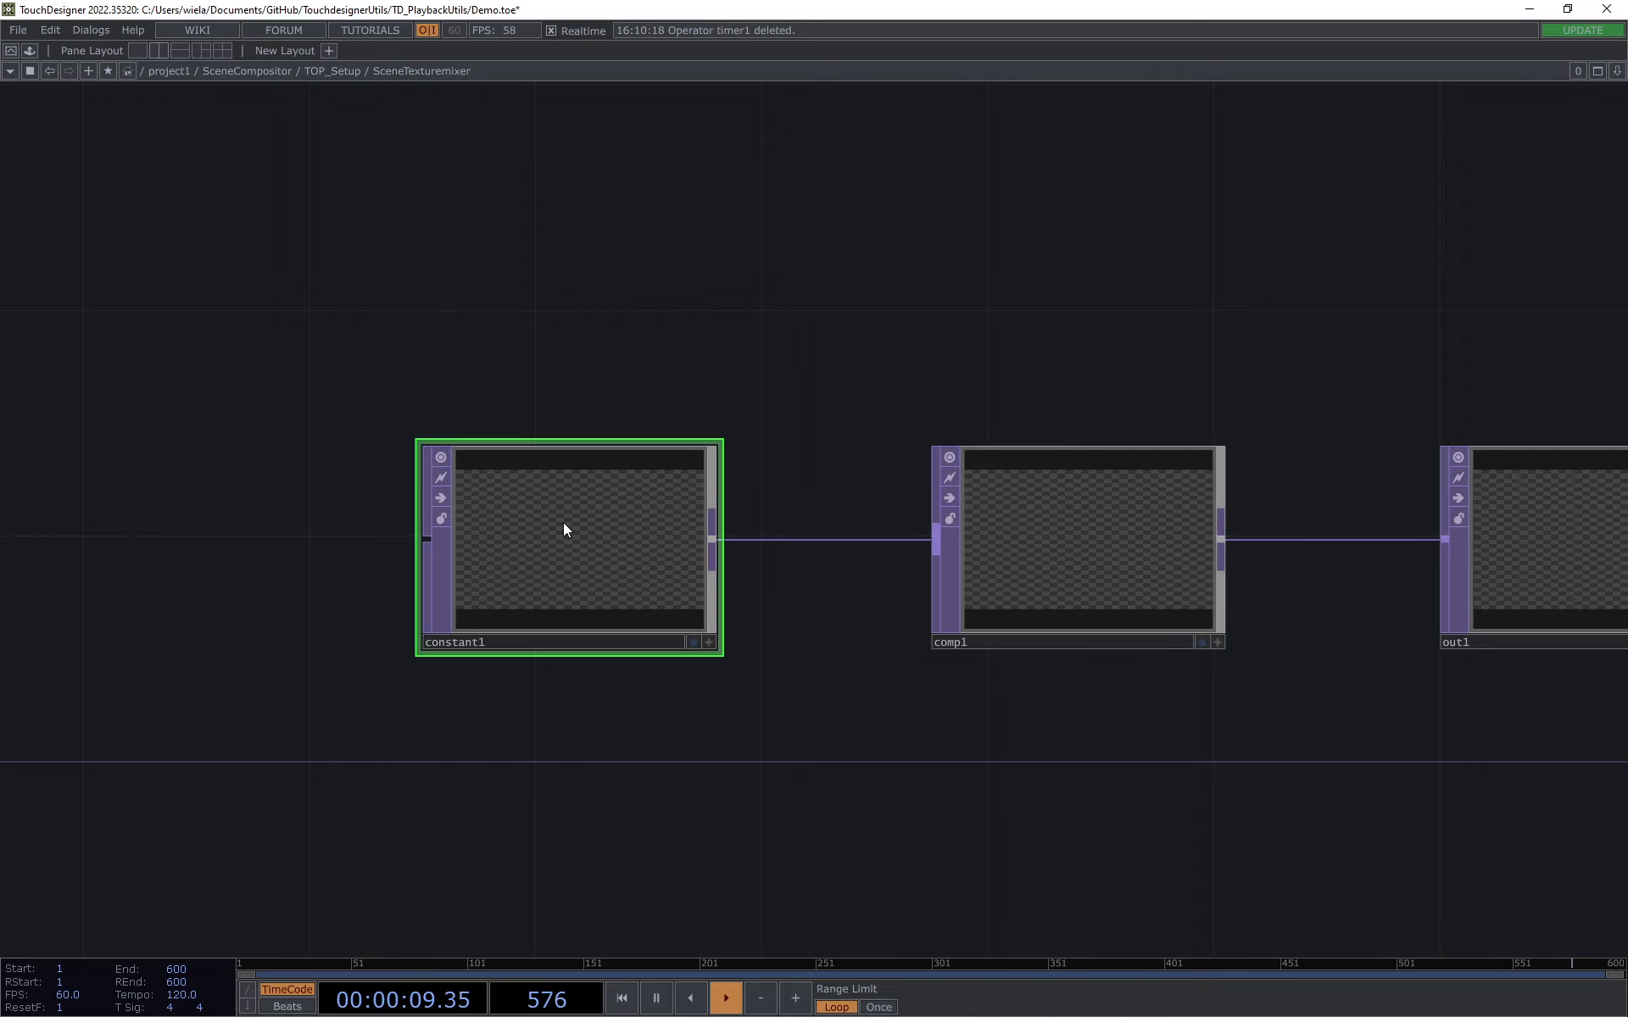
key(p)
click(1029, 568)
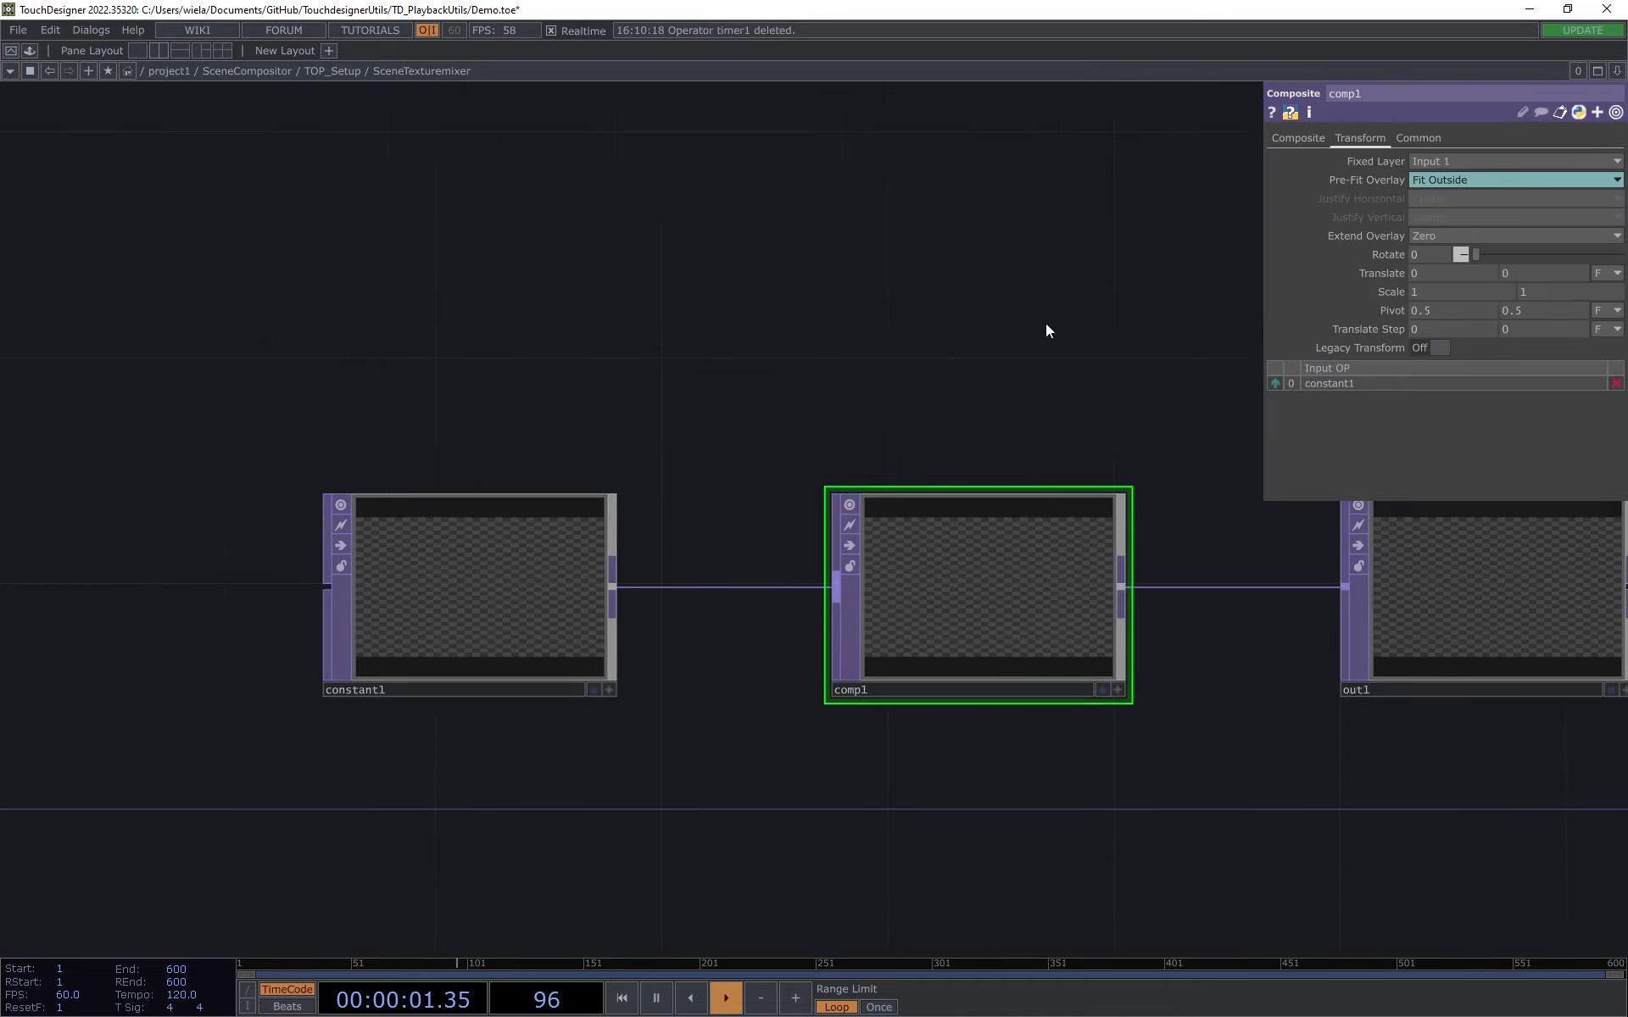
click(1298, 138)
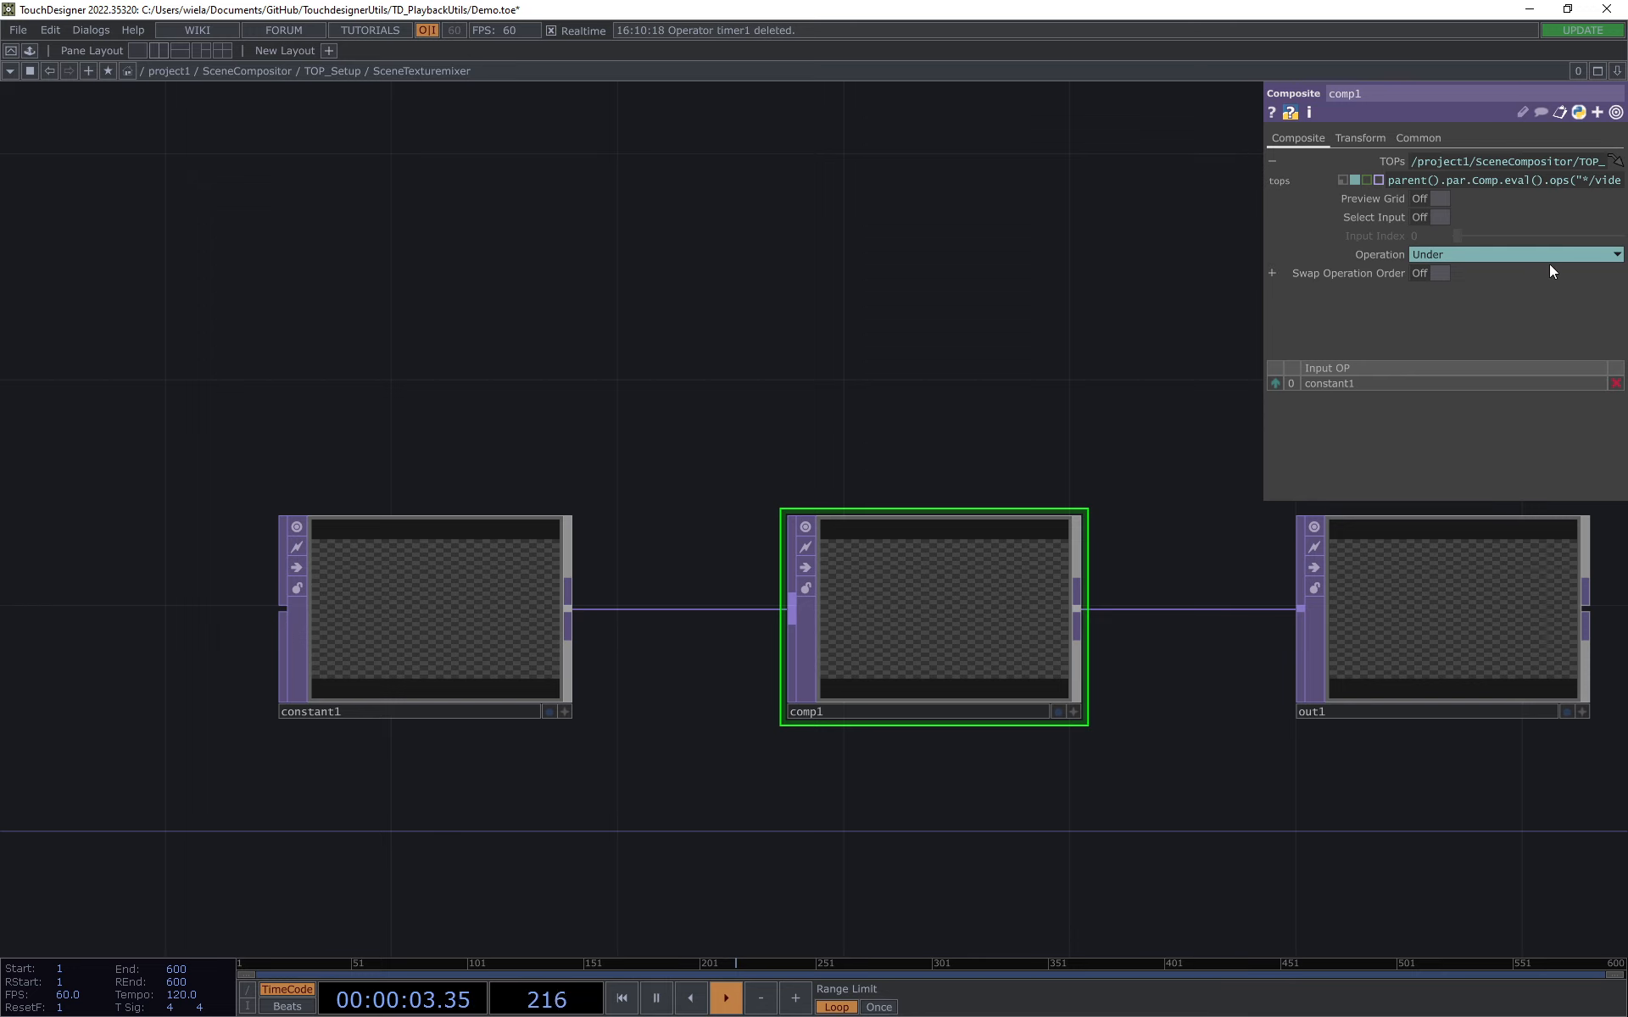
Step: Look inside SceneCompositor_Scenes of TOP_Setup and return to the TOP_Setup network
click(333, 73)
click(647, 619)
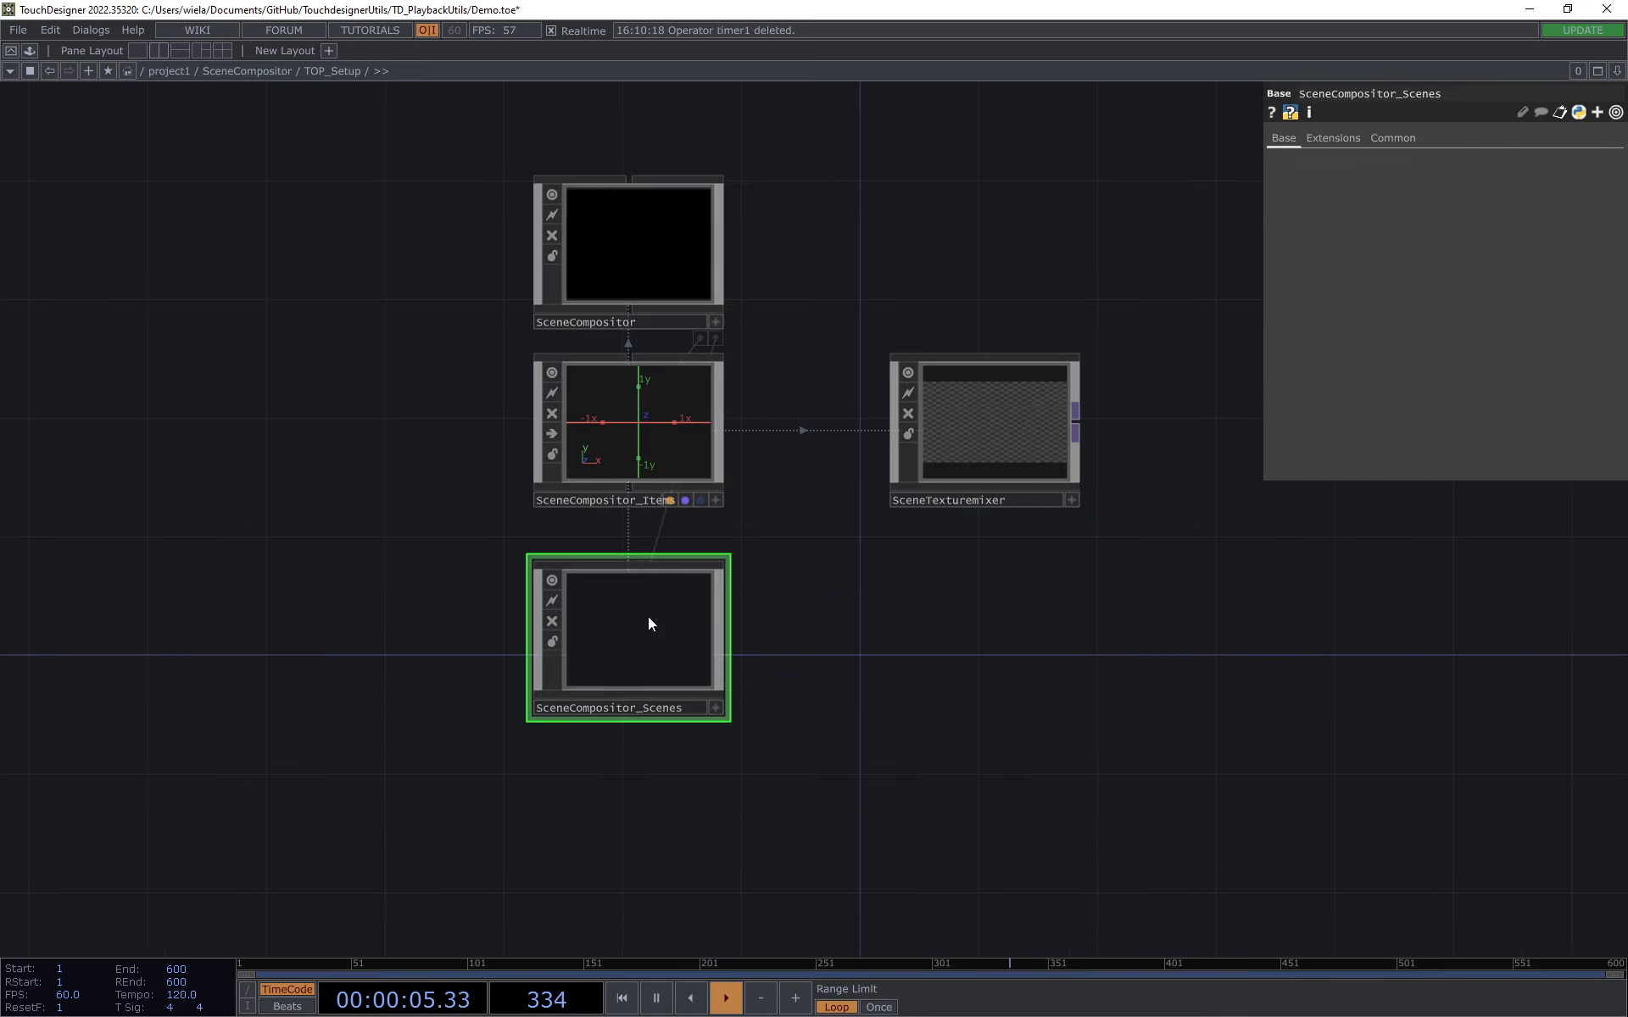
key(i)
drag(816, 654, 605, 678)
click(348, 75)
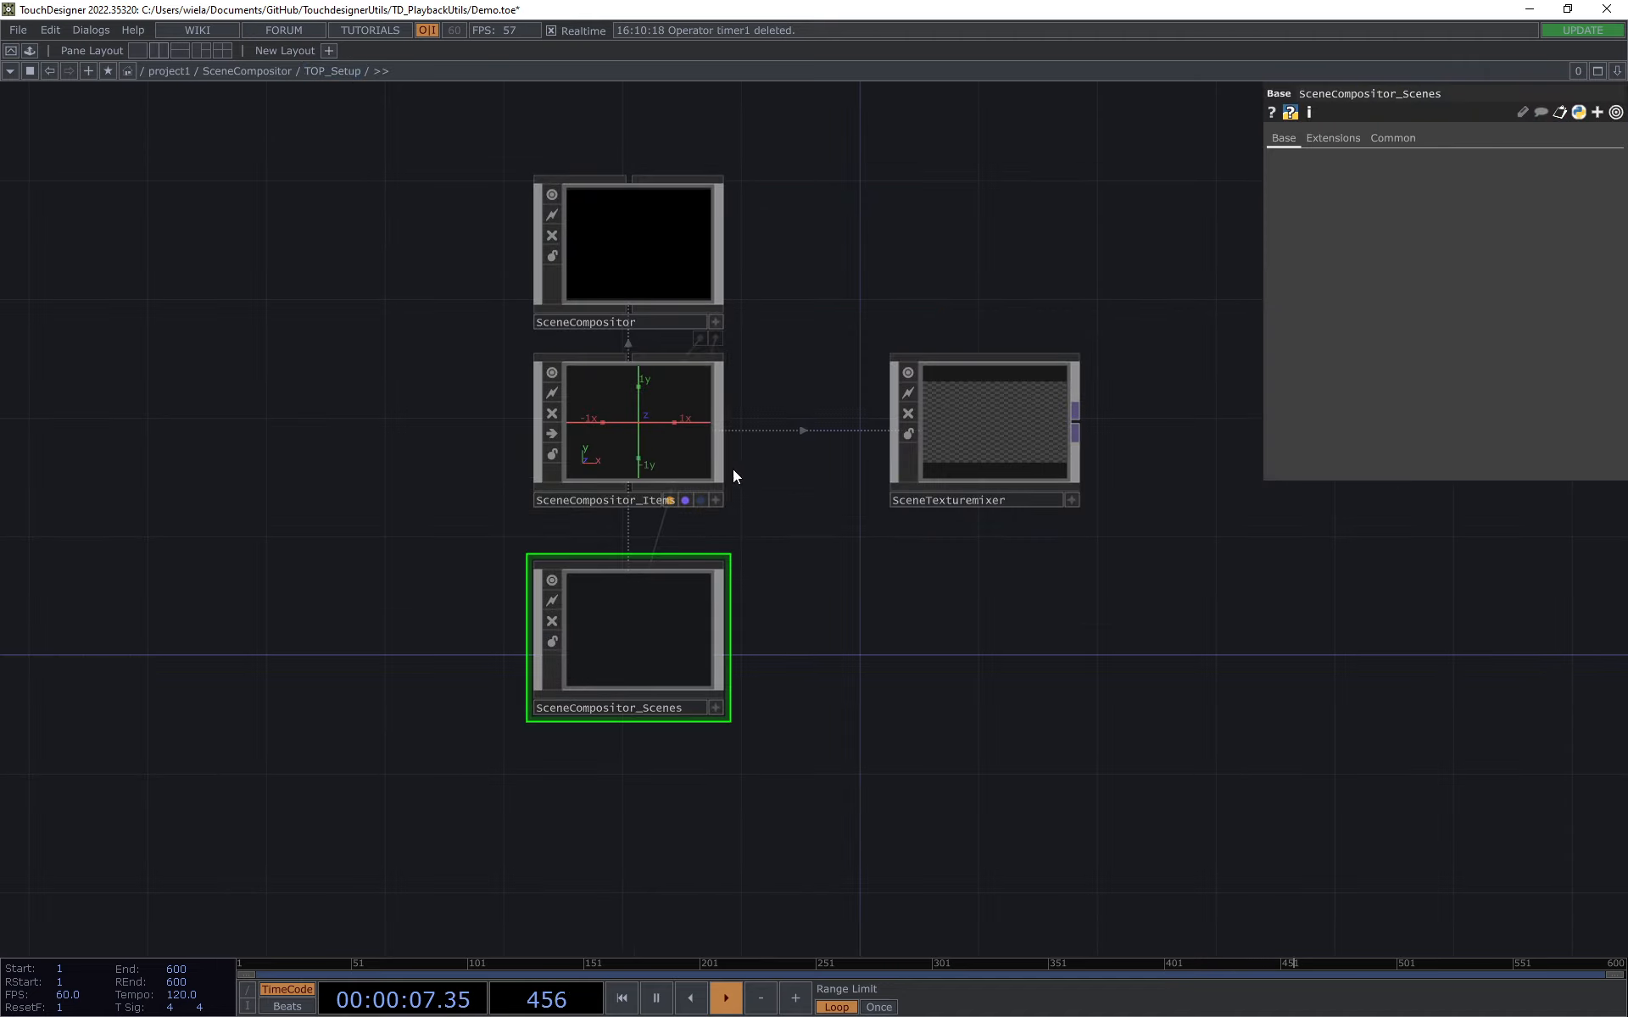
Step: Enter SceneCompositor_Items of TOP_Setup and inspect the custom parameters of PIP_Progressed and Overflight_Oneshot
click(651, 440)
key(i)
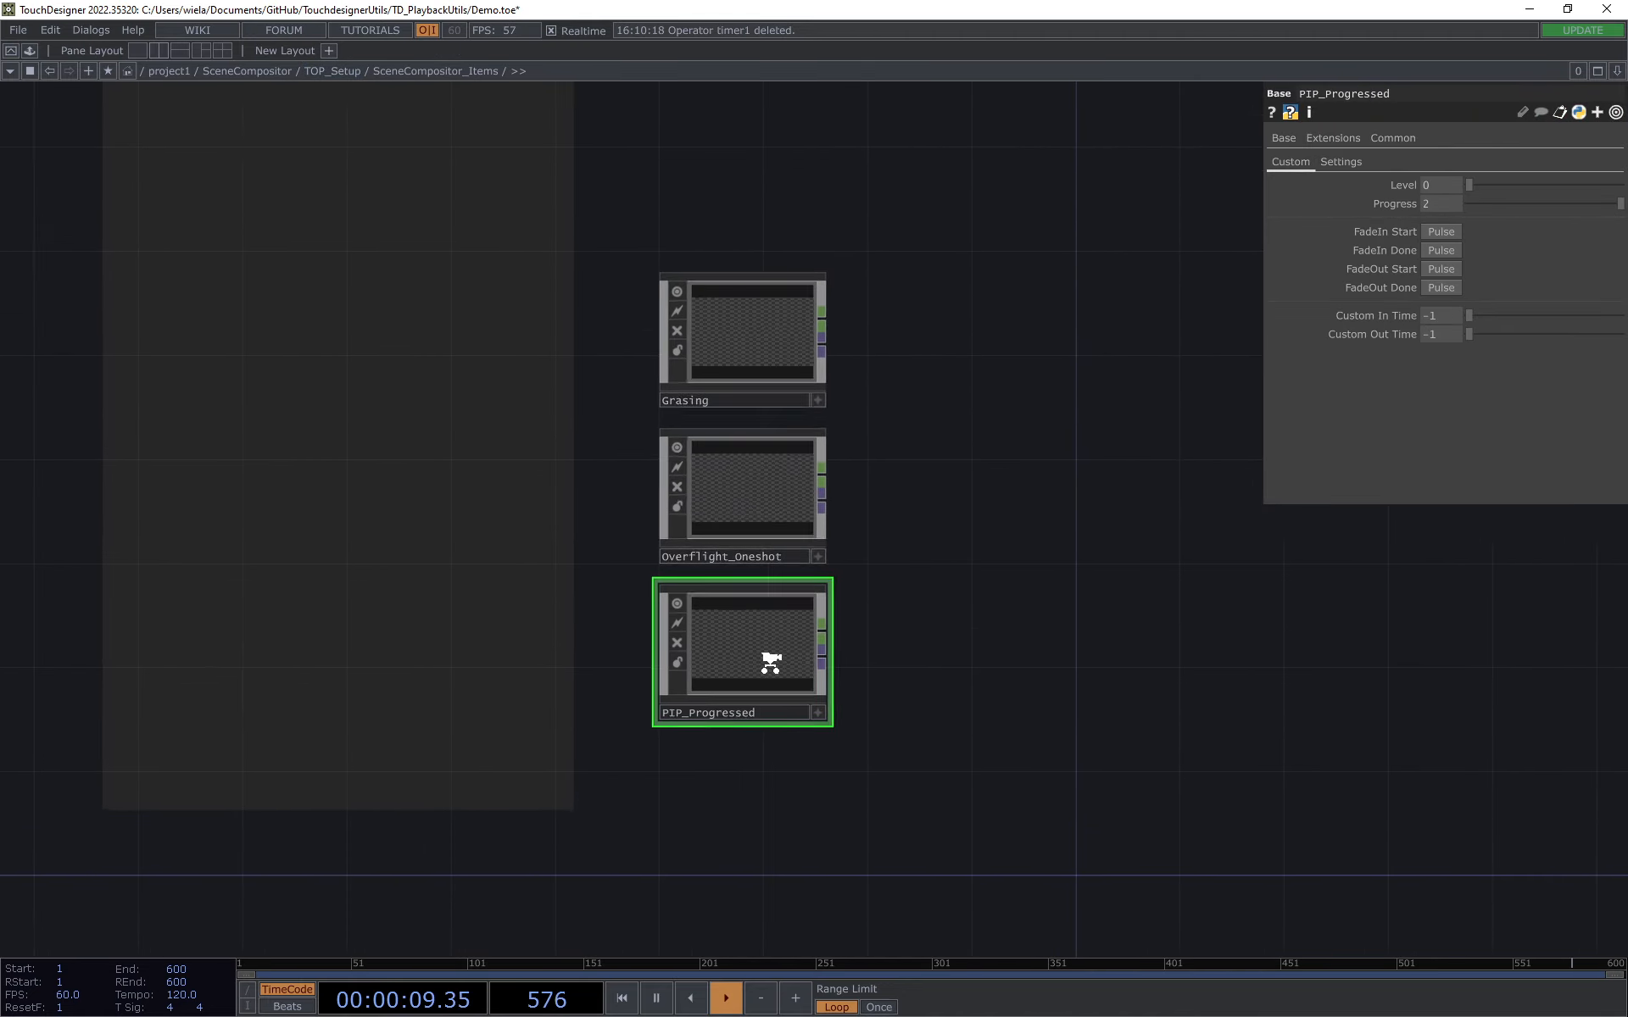
scroll(780, 645, up, 3)
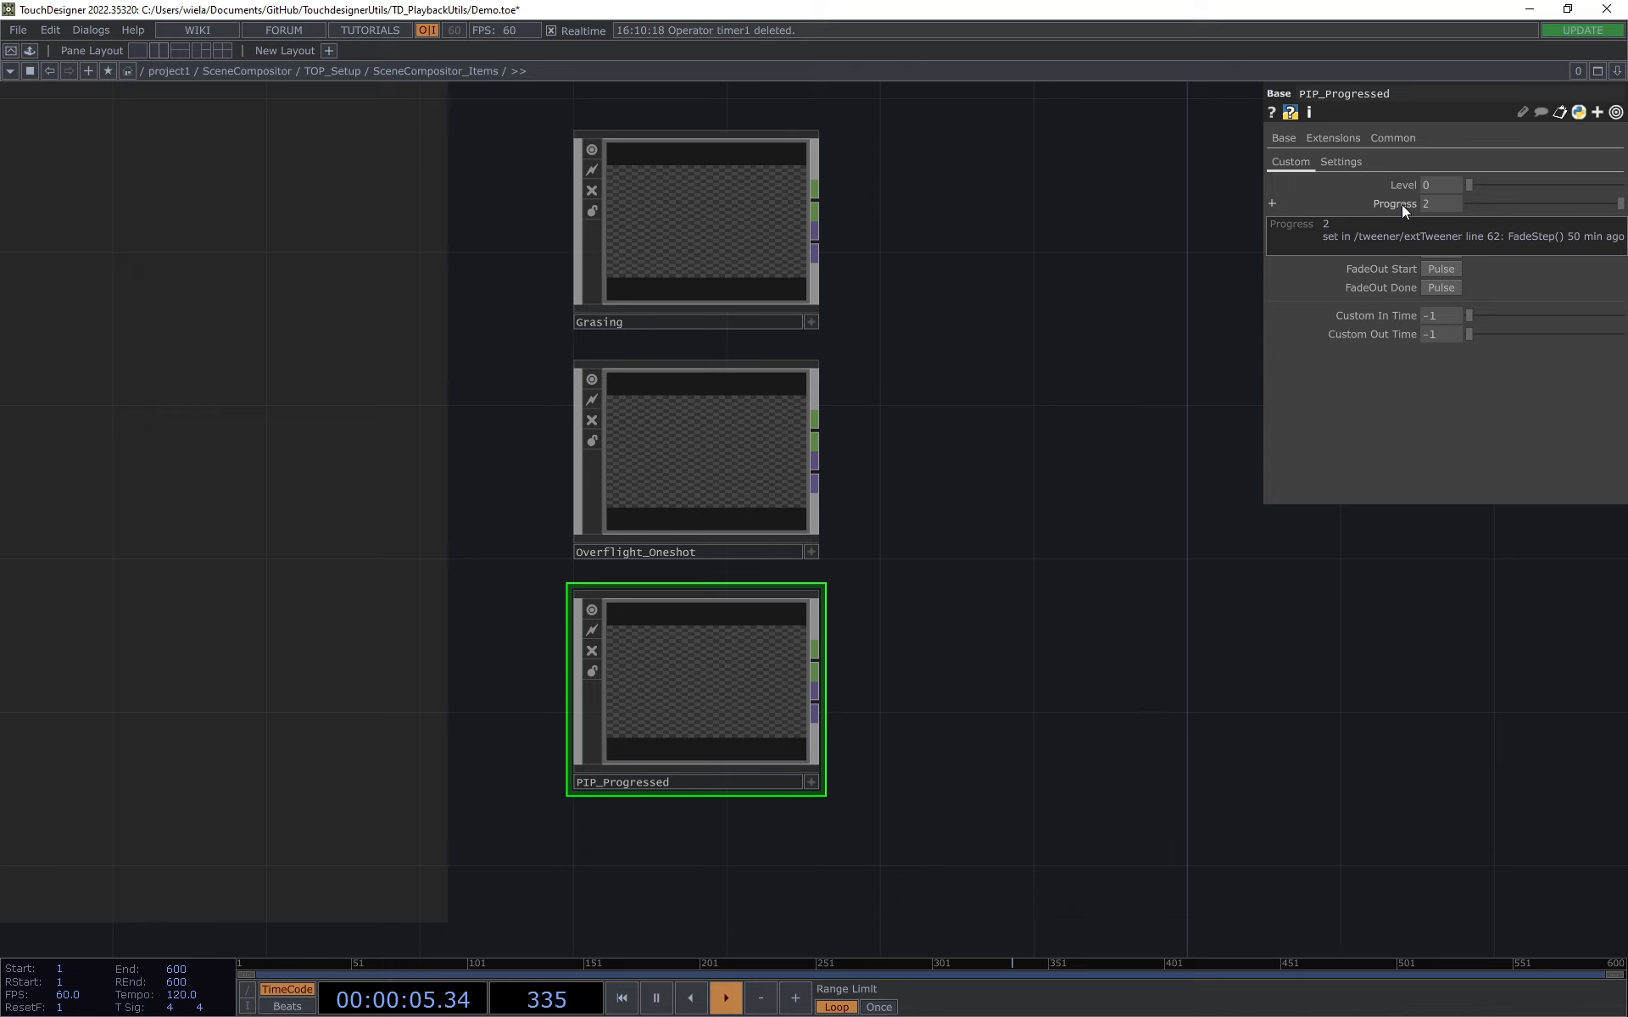
click(731, 493)
scroll(670, 487, up, 2)
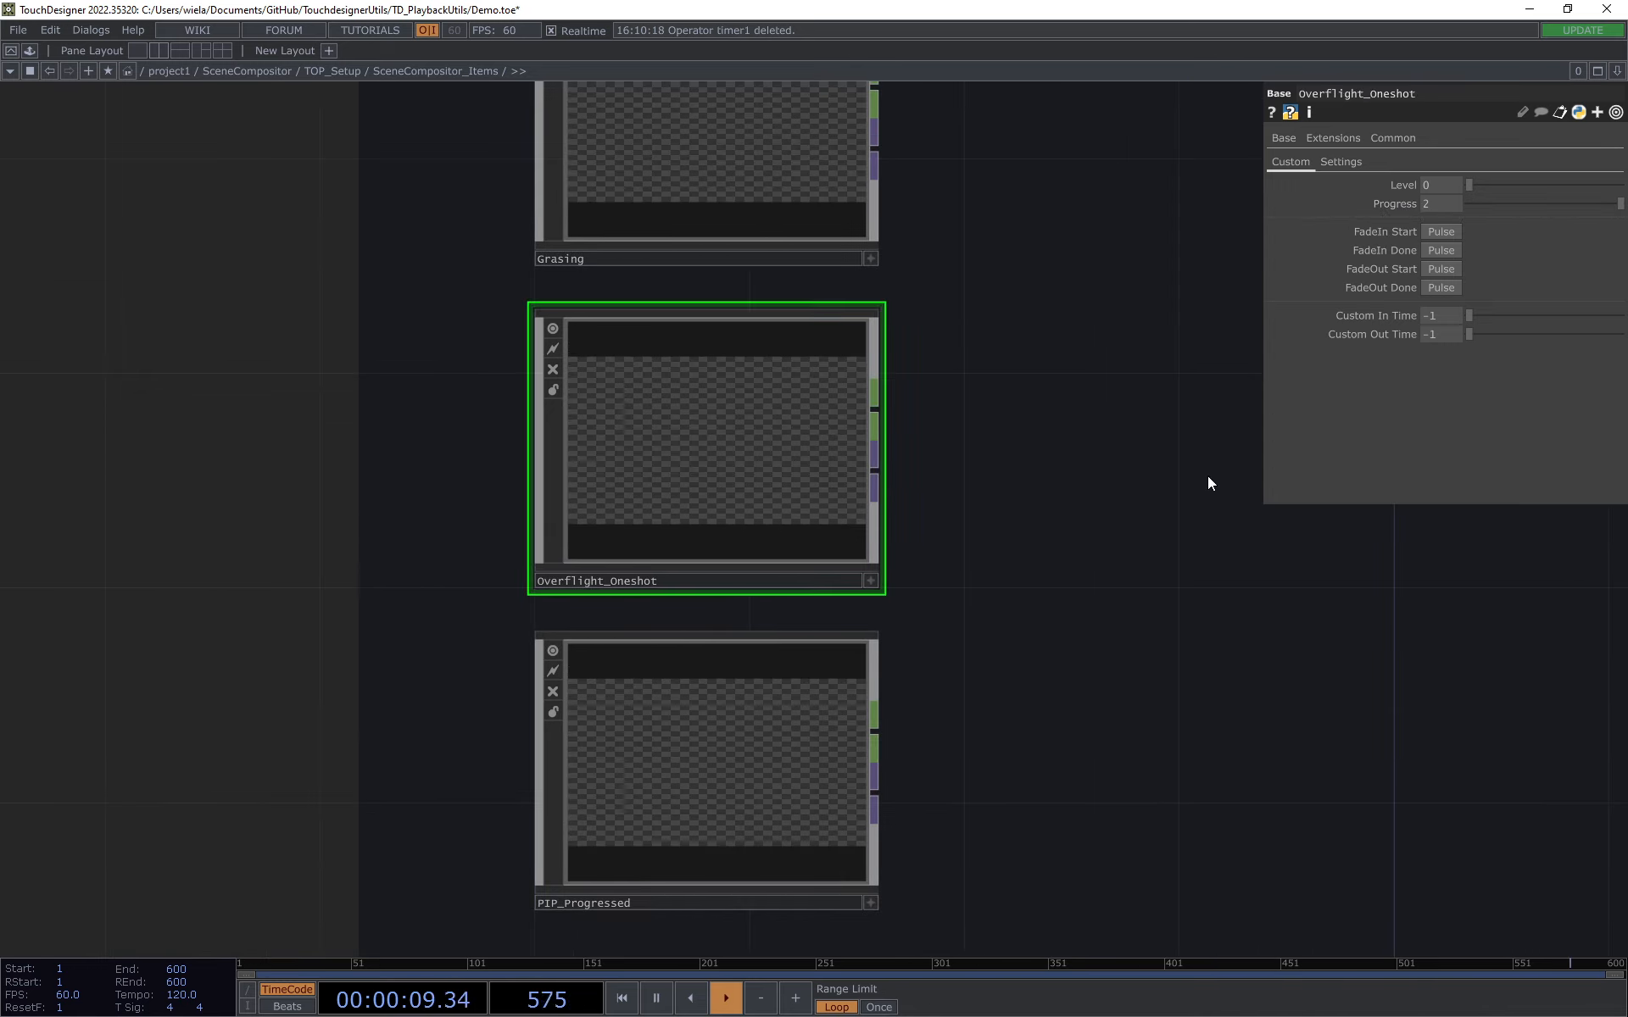
scroll(1007, 323, up, 3)
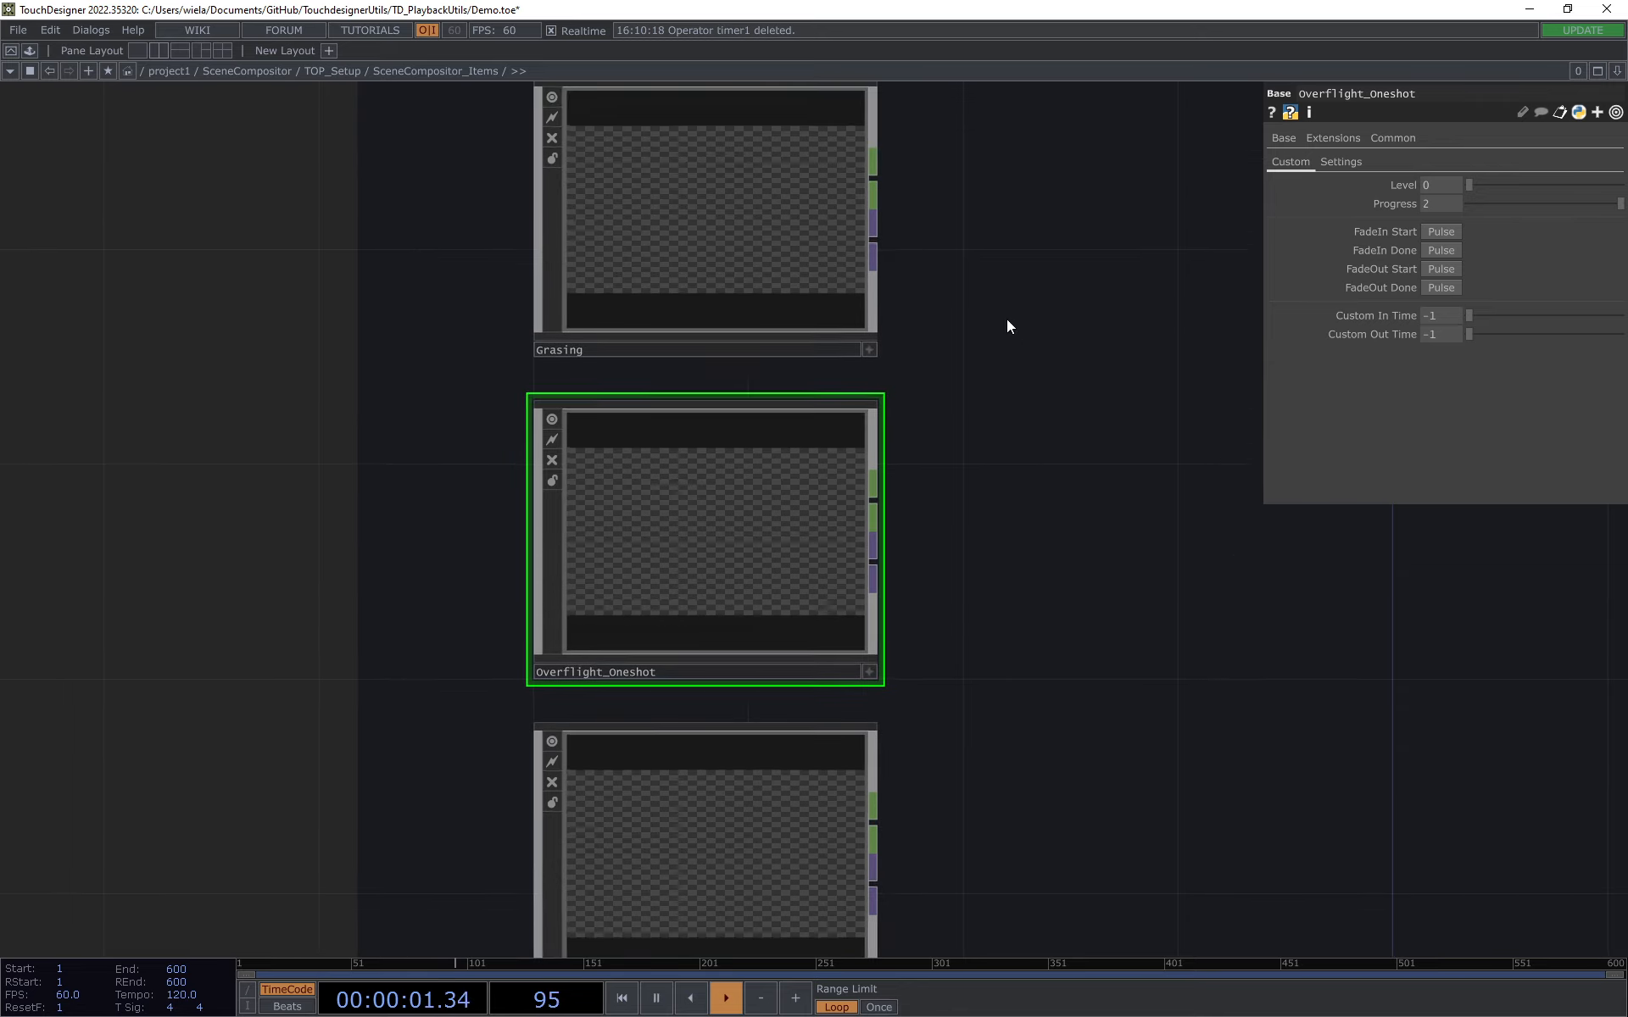
Step: Inspect the custom parameters of Grasing and return to the TOP_Setup network
click(723, 266)
scroll(805, 289, up, 2)
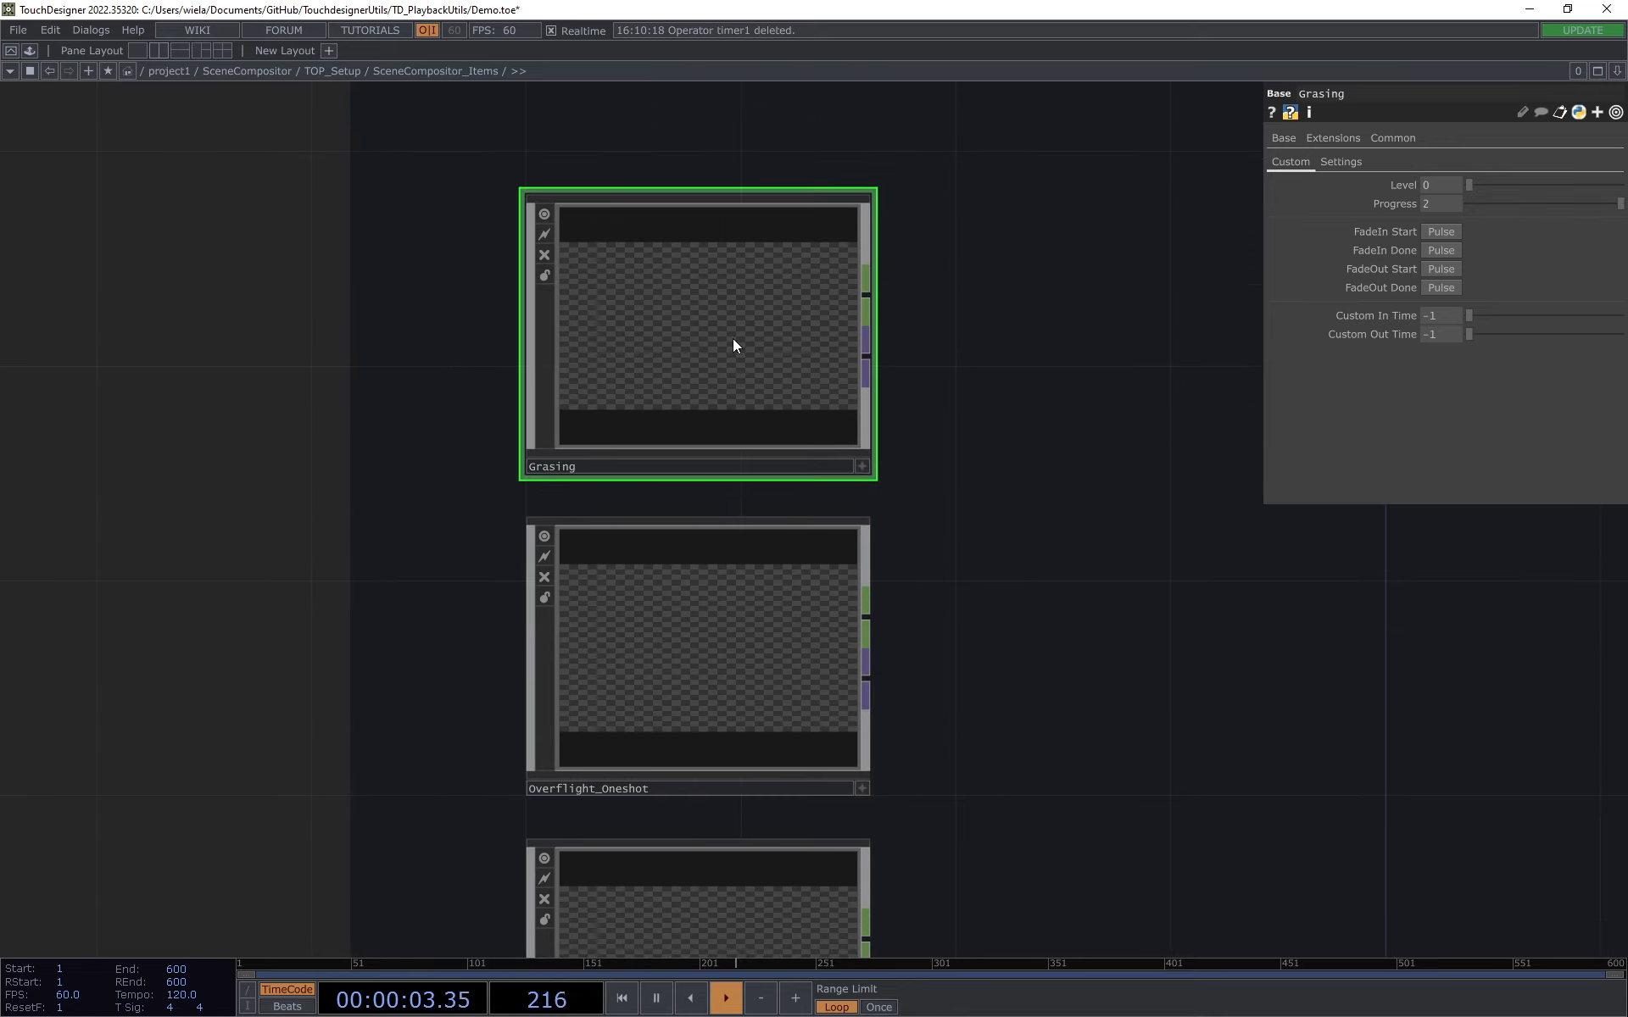
click(333, 71)
Step: Set the Scene of the TOP_Setup SceneCompositor to Cow and take it
click(674, 295)
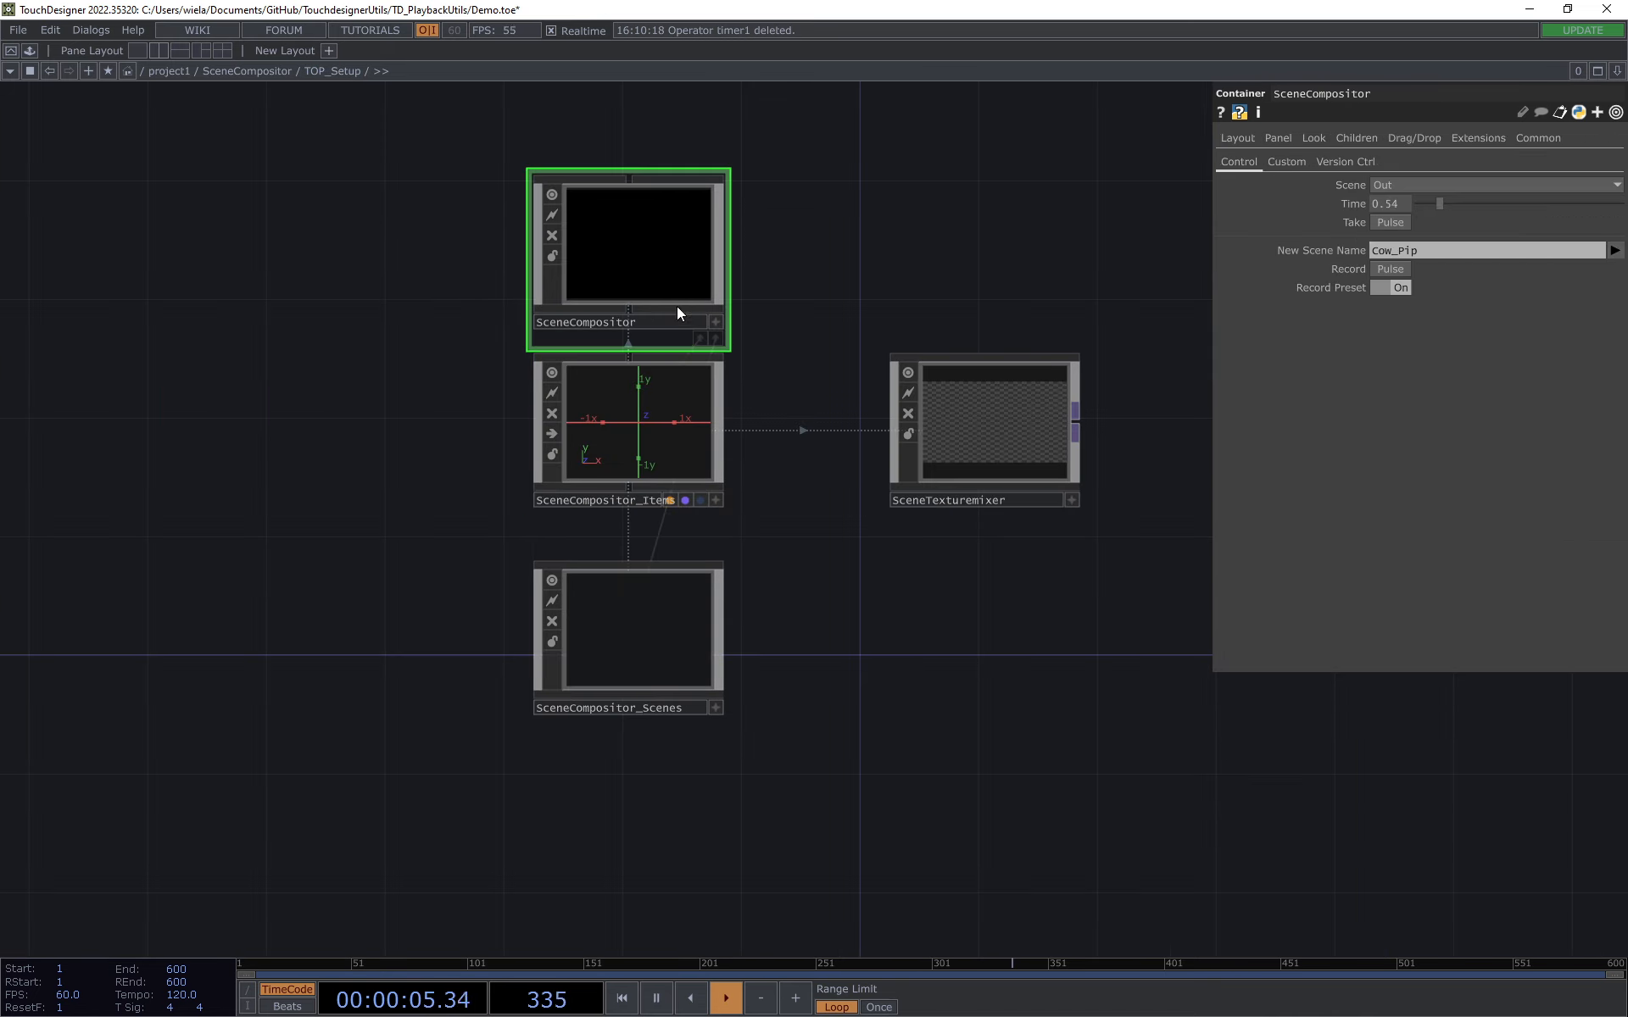
click(1483, 186)
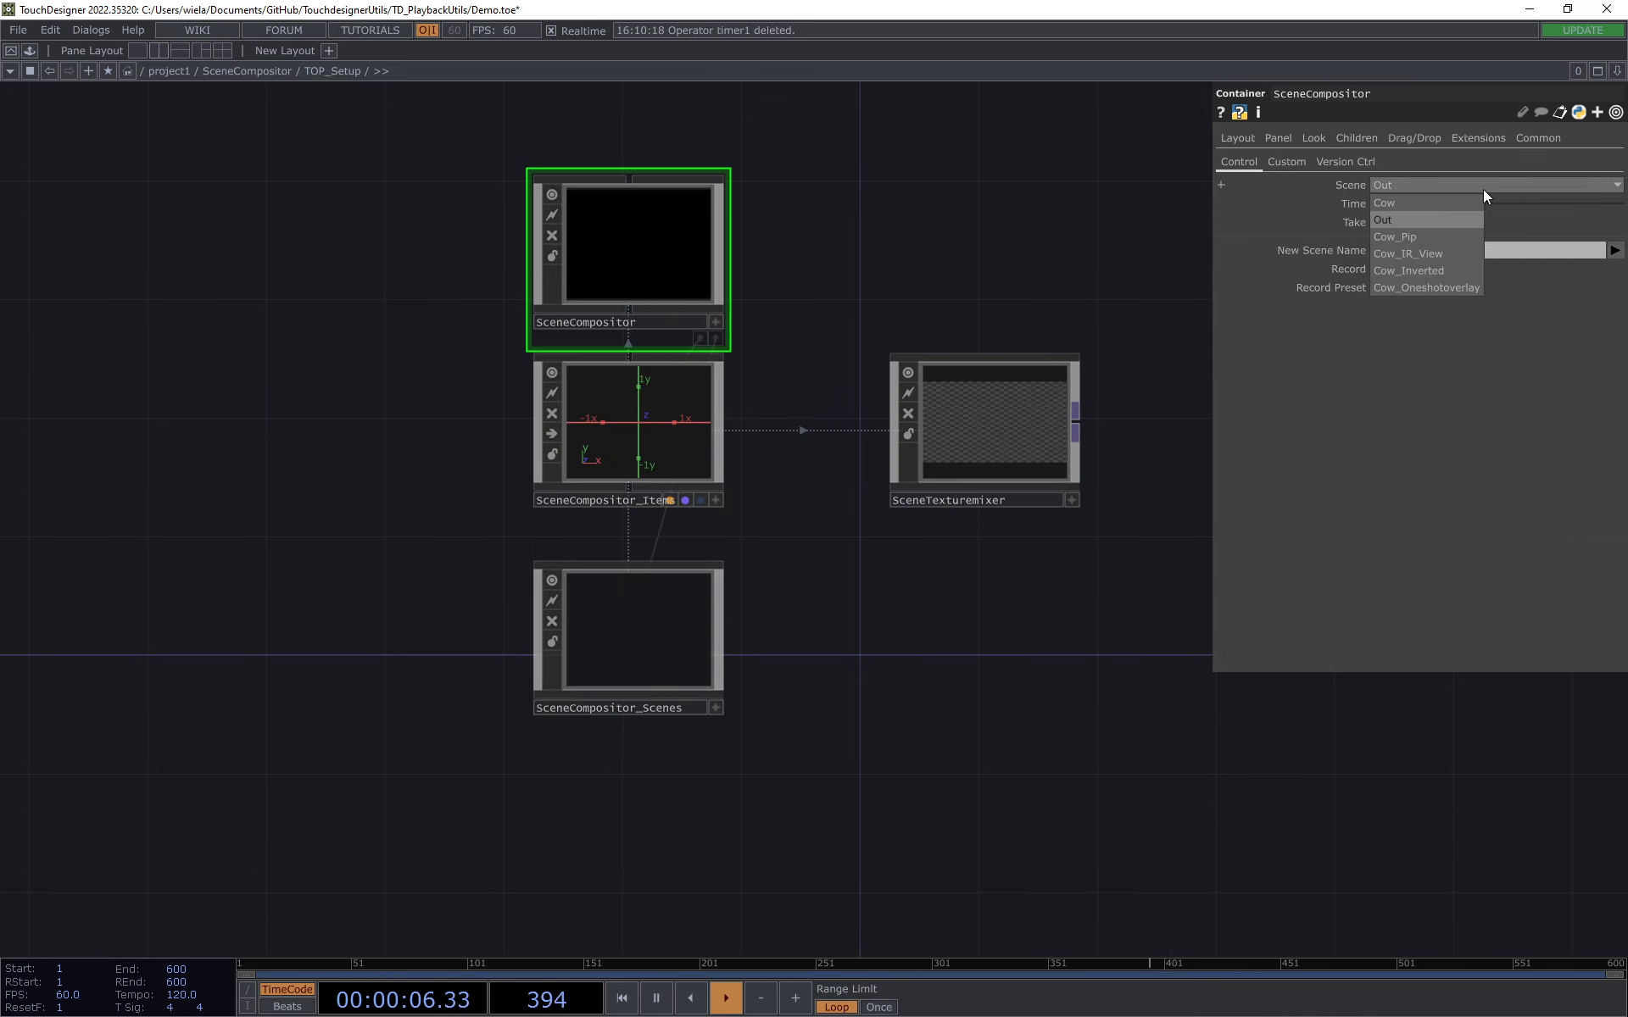
click(1389, 206)
click(1390, 222)
scroll(1034, 432, up, 5)
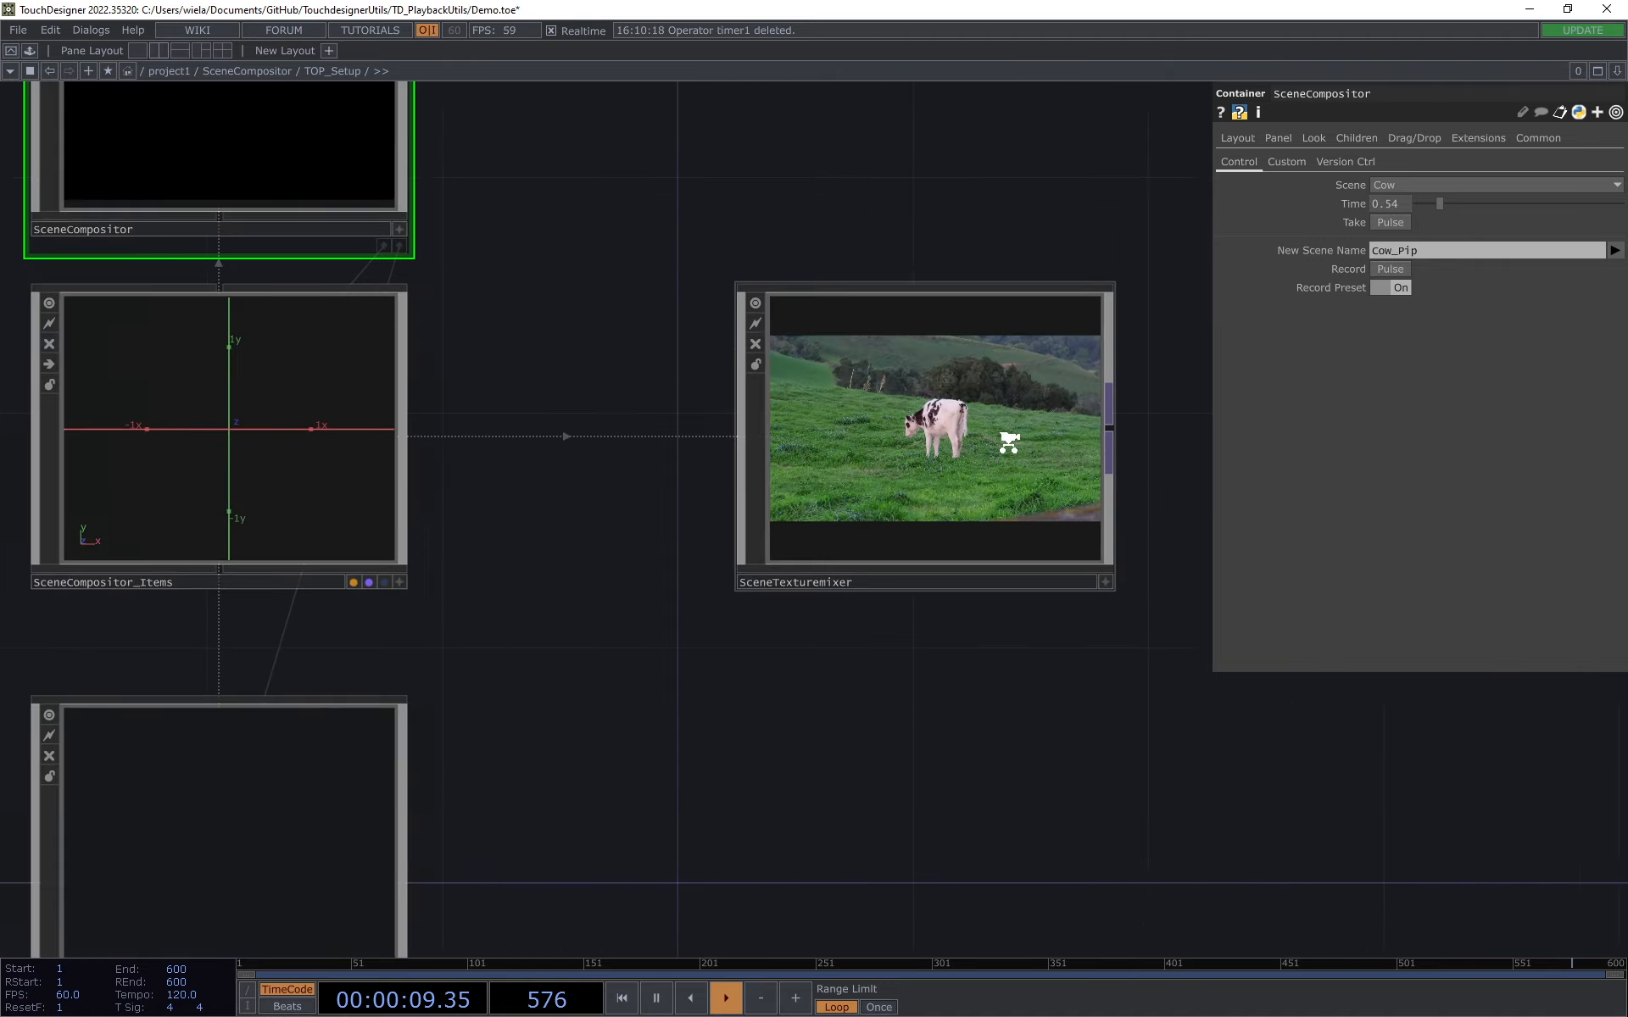
Step: Open the SceneCompositor parameters in a floating window and place it beside the SceneTexturemixer
right_click(307, 100)
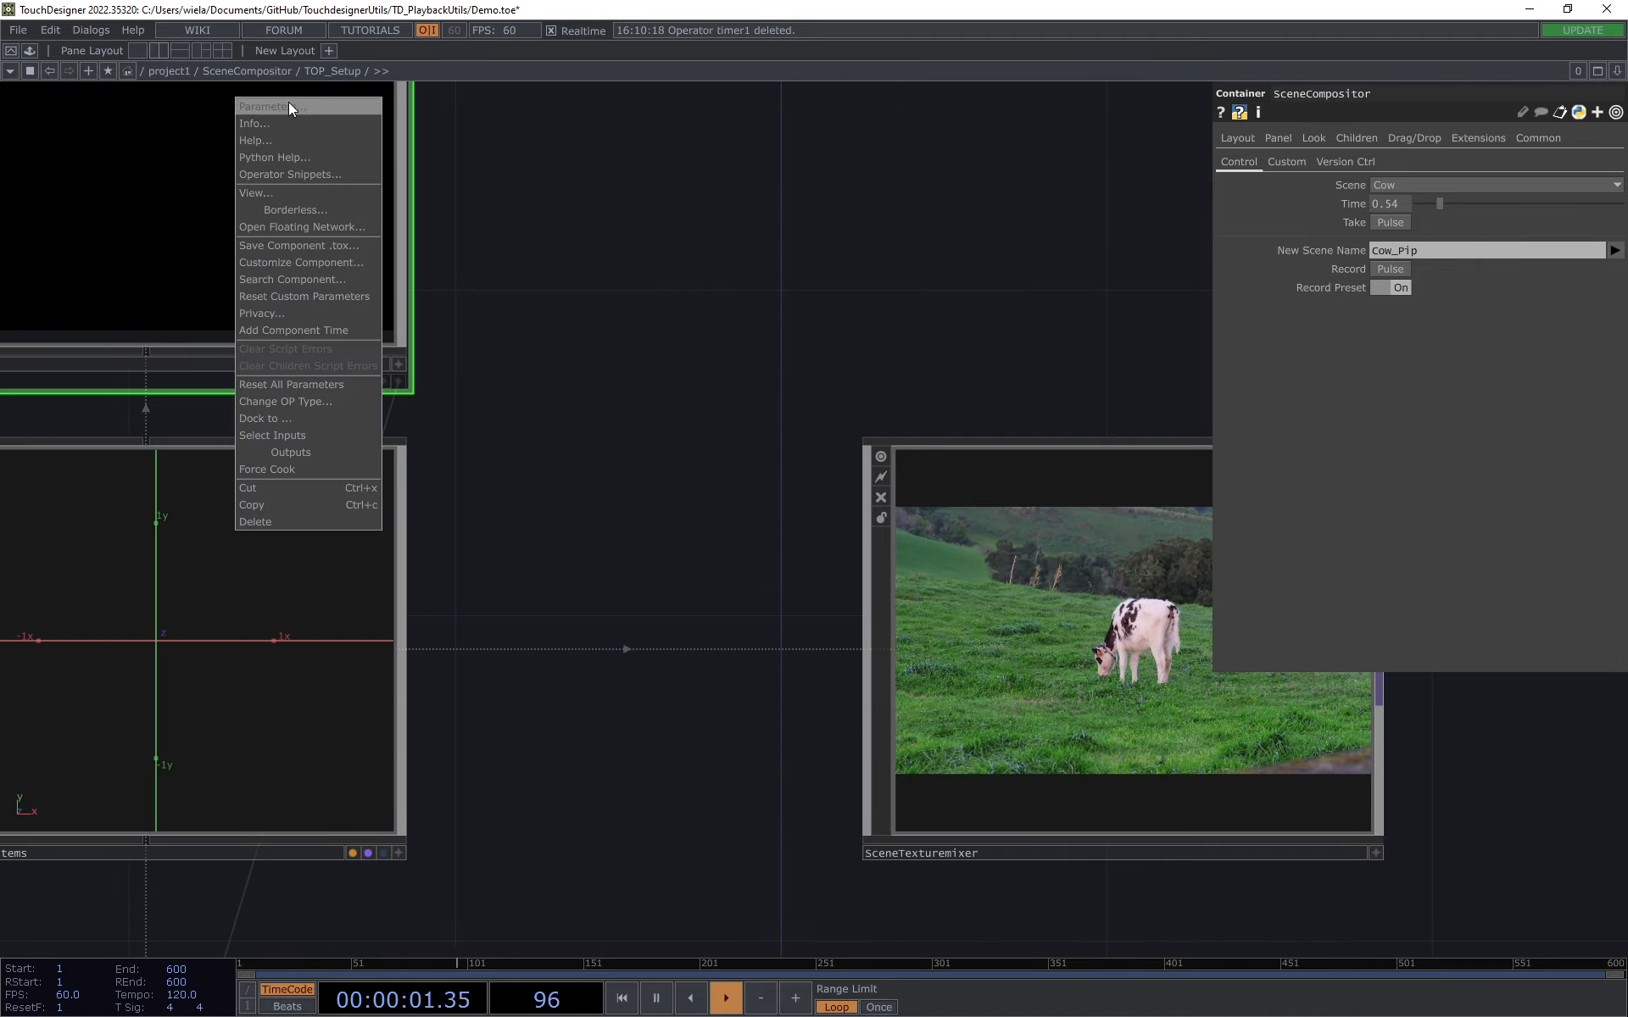
click(356, 105)
drag(444, 140, 641, 165)
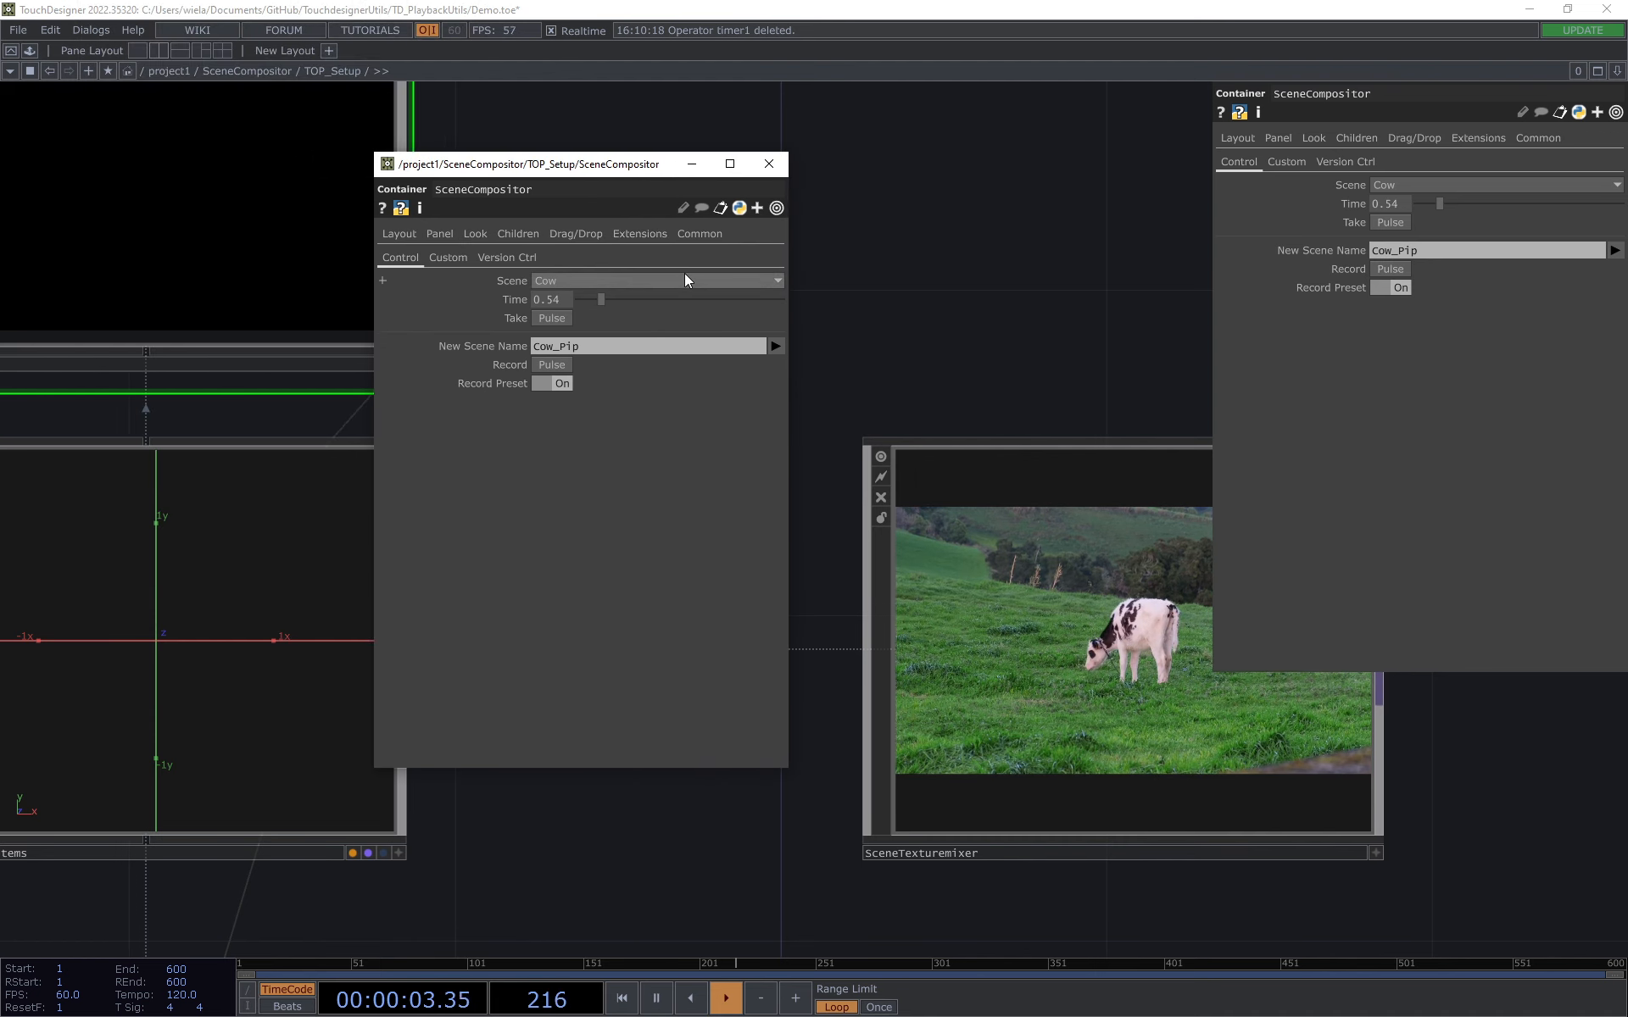
Step: Take the Cow_IR_View scene and arrange the parameter window so the SceneTexturemixer output is in view
click(577, 281)
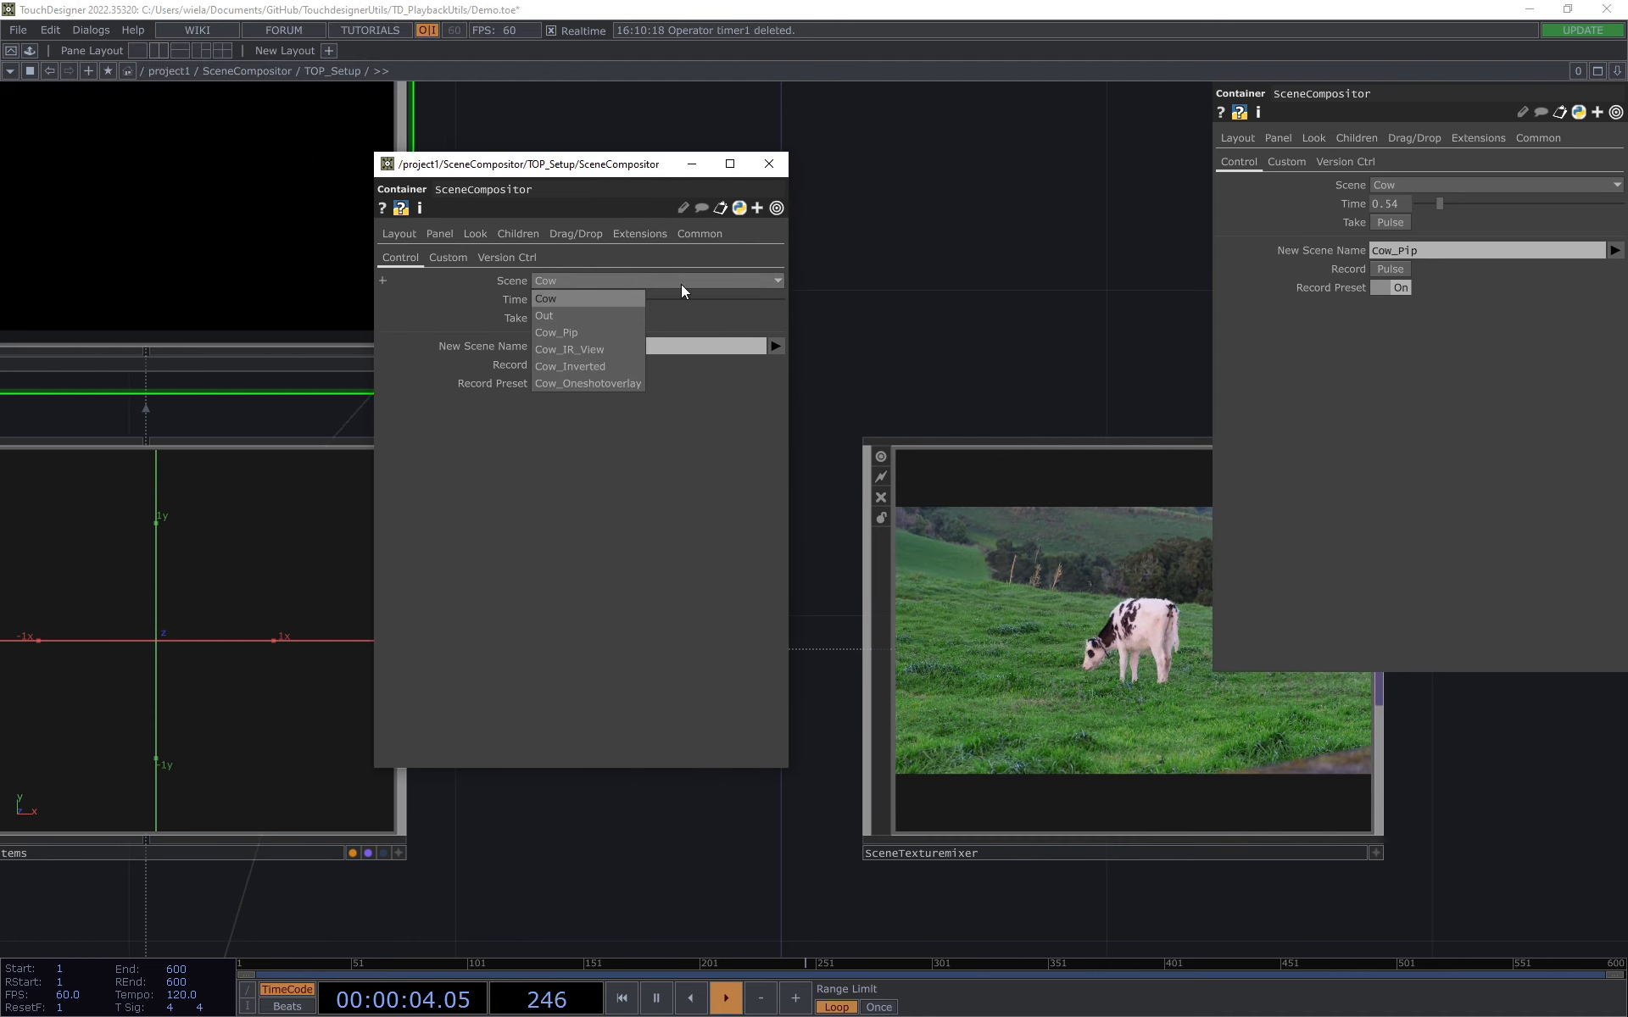
click(608, 349)
drag(965, 333, 847, 315)
drag(988, 362, 932, 333)
click(555, 322)
drag(1097, 370, 1138, 267)
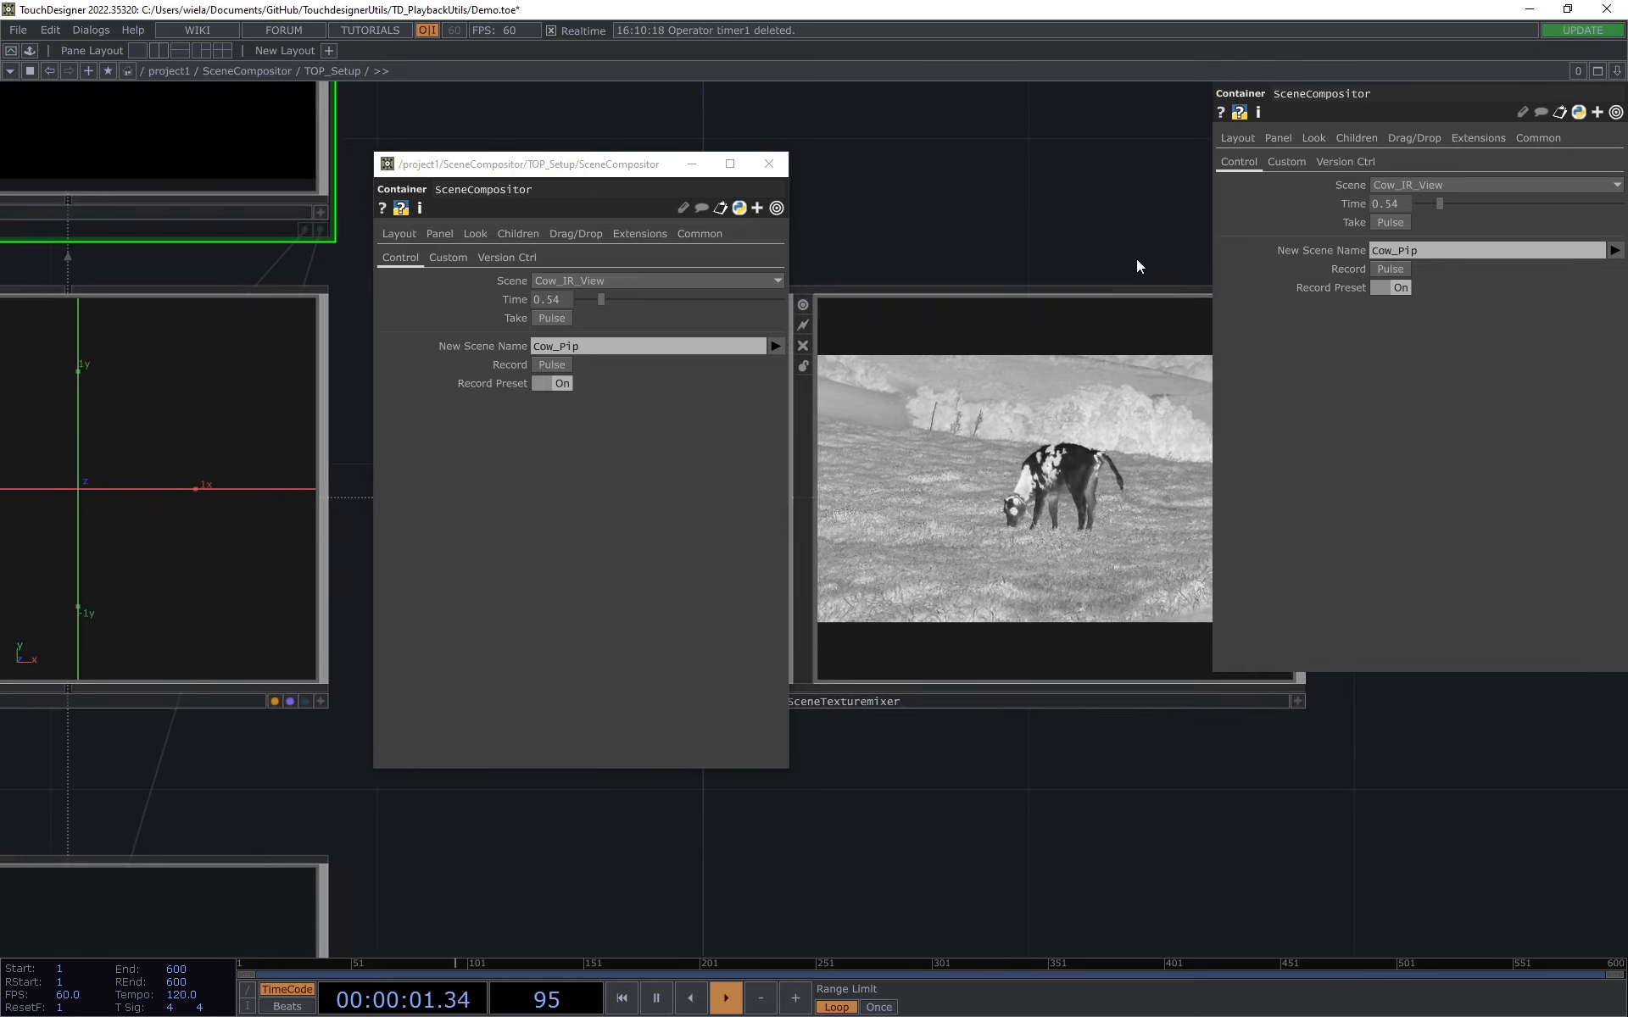
scroll(1136, 264, down, 3)
drag(1044, 216, 924, 186)
drag(553, 161, 425, 162)
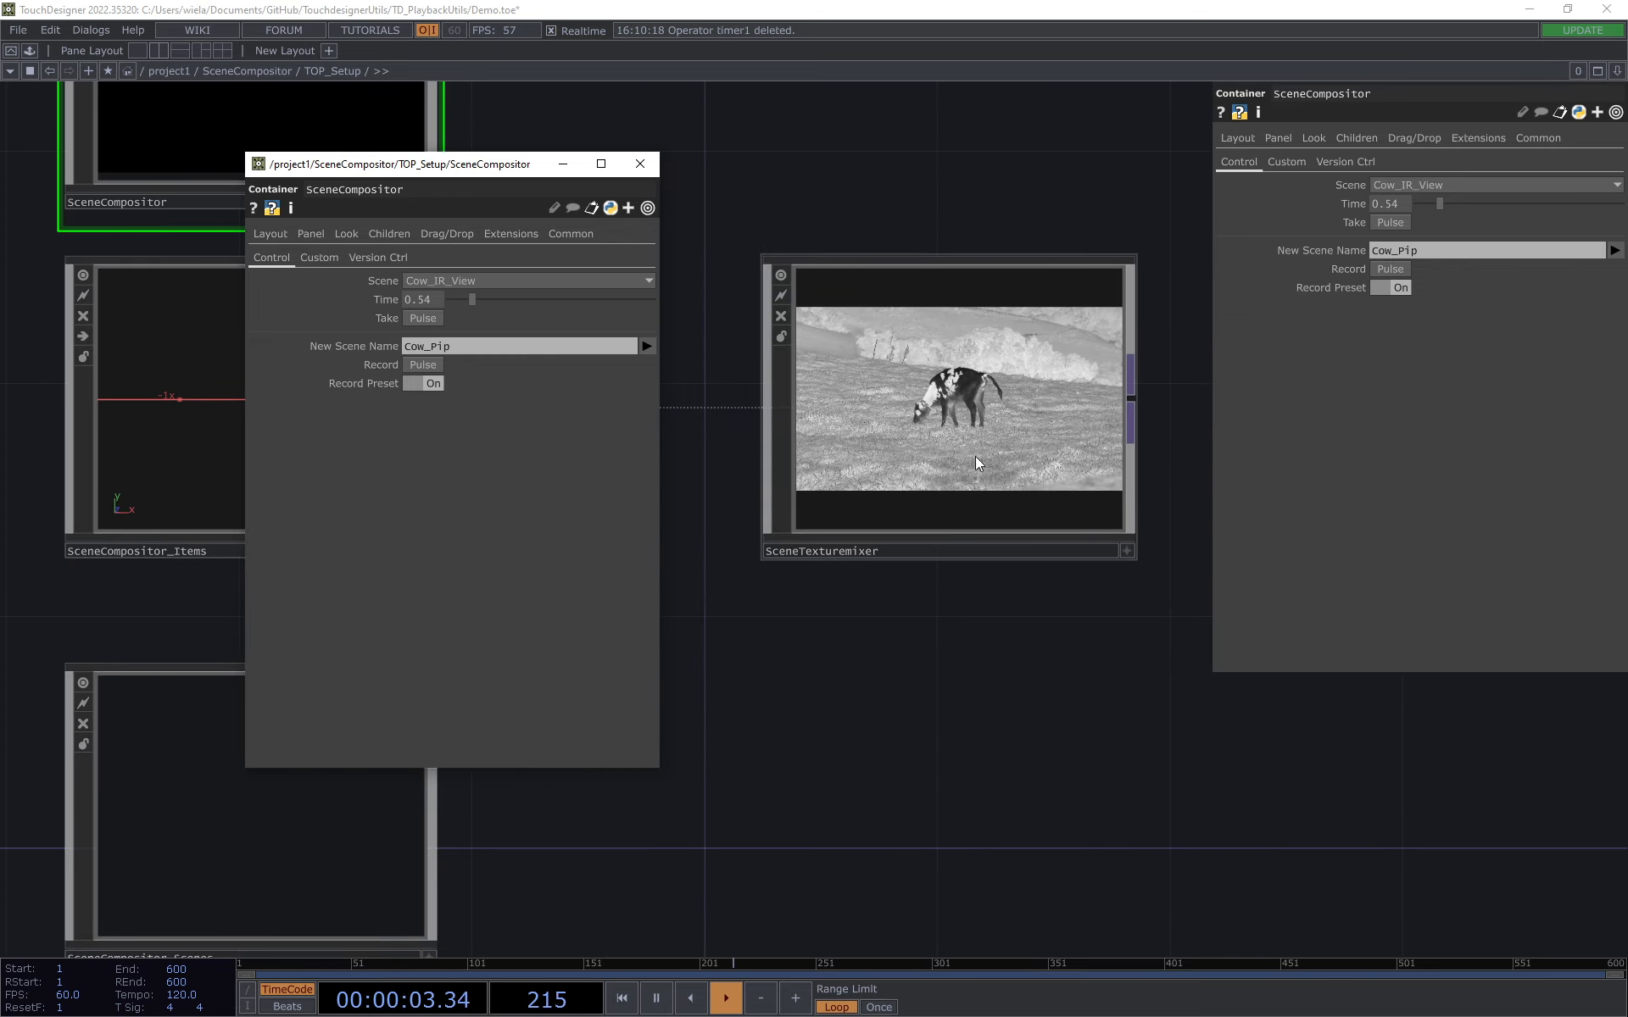
scroll(977, 463, up, 2)
Step: Take the Cow_Inverted scene, followed by the Cow scene
click(560, 281)
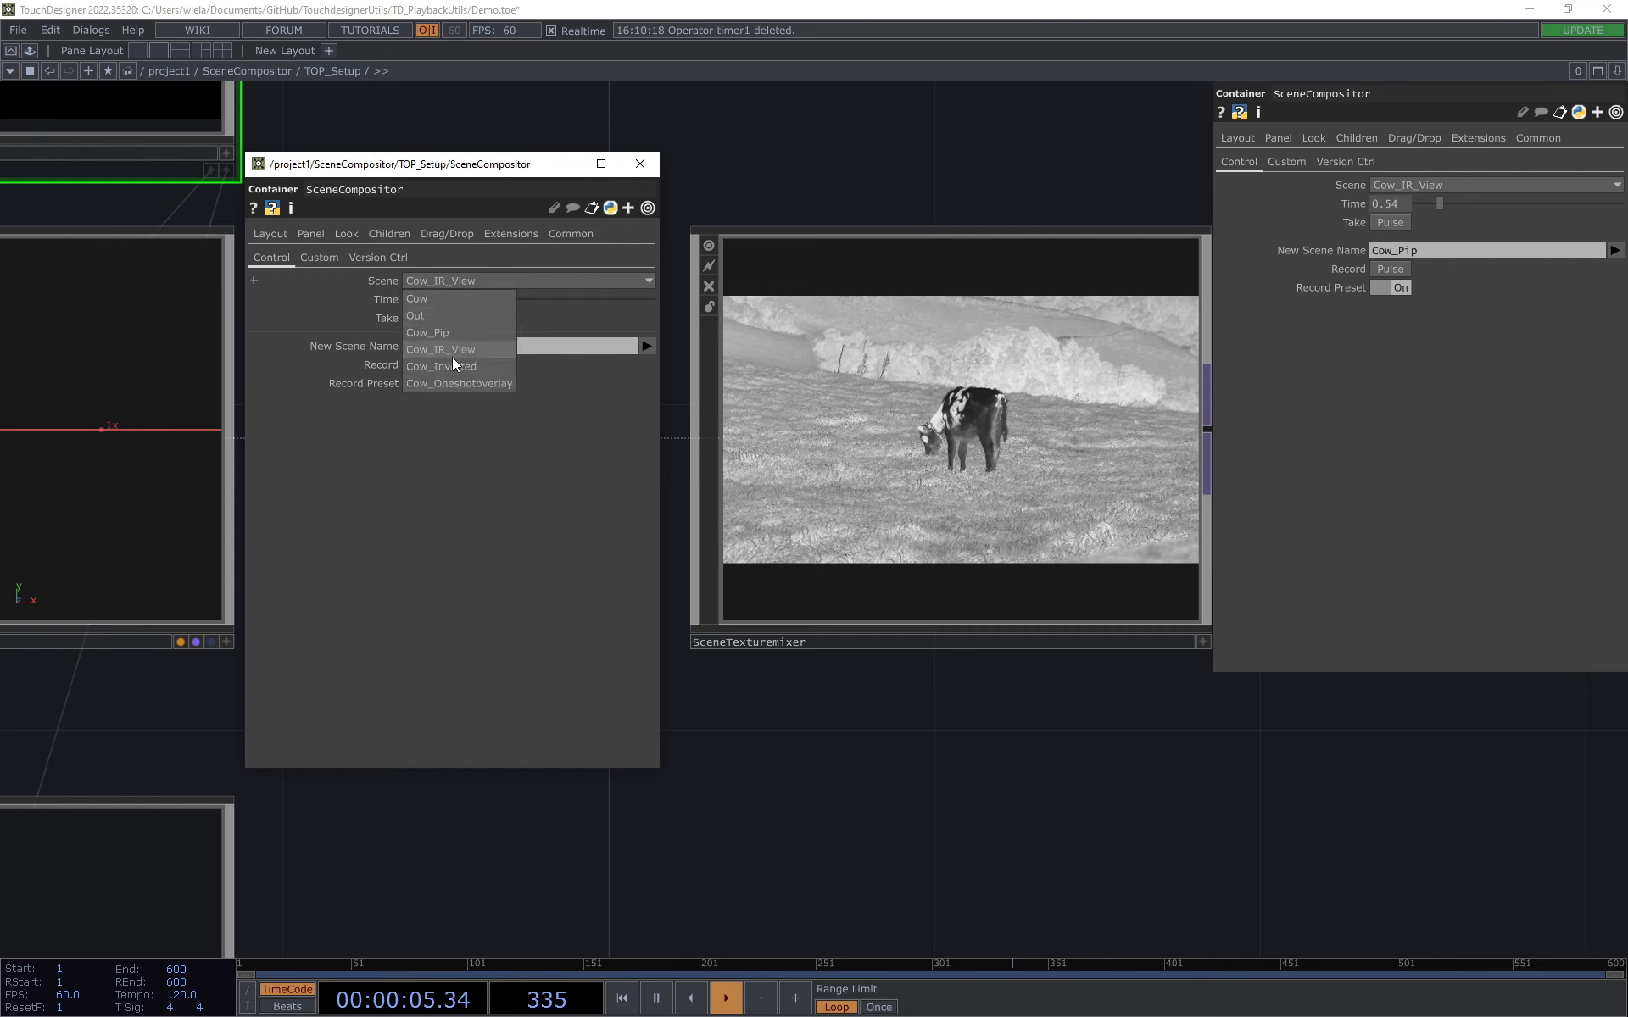
click(454, 366)
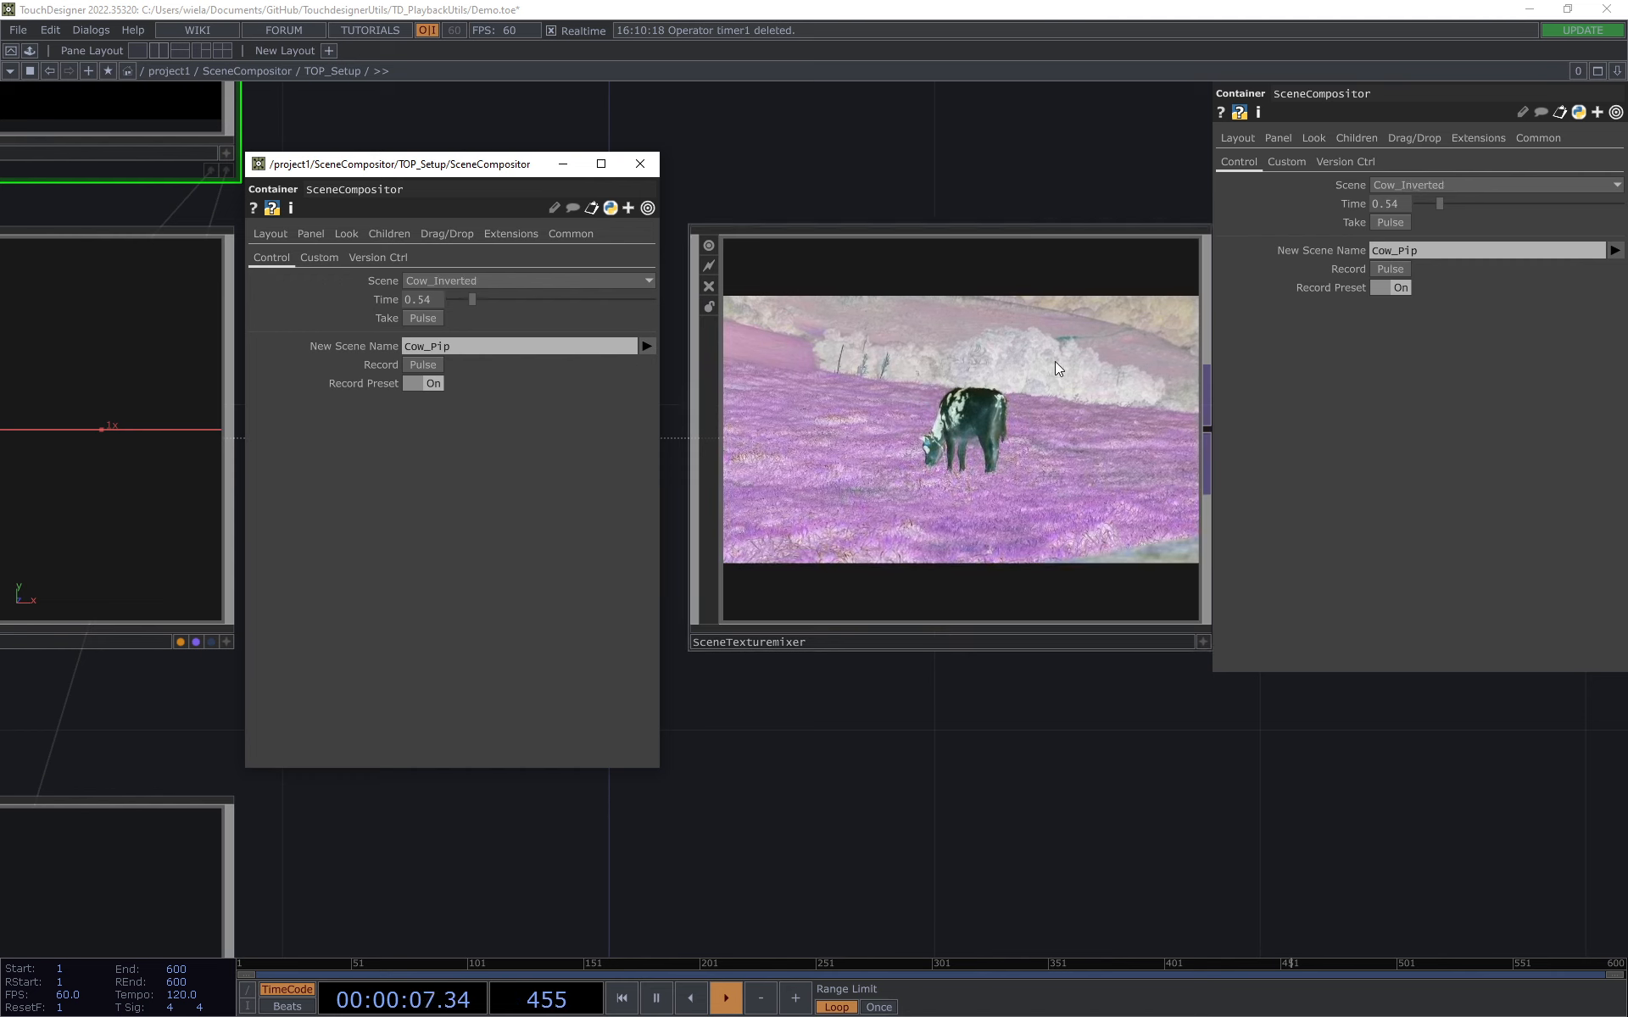
click(496, 280)
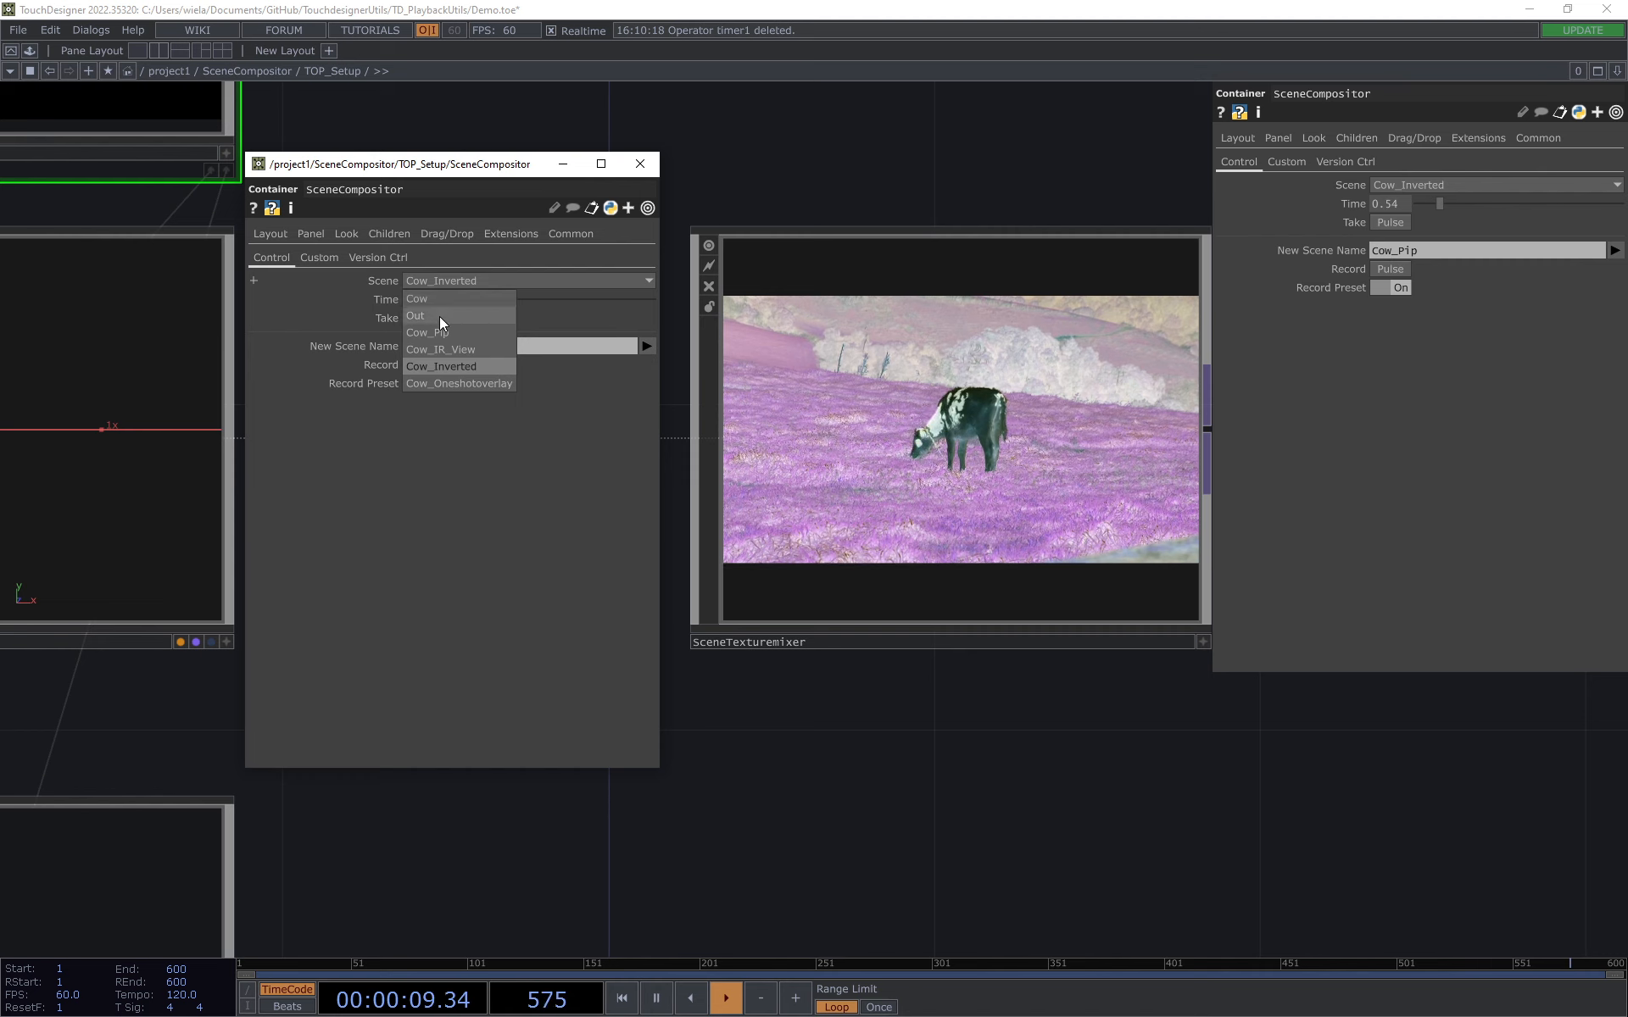
click(421, 298)
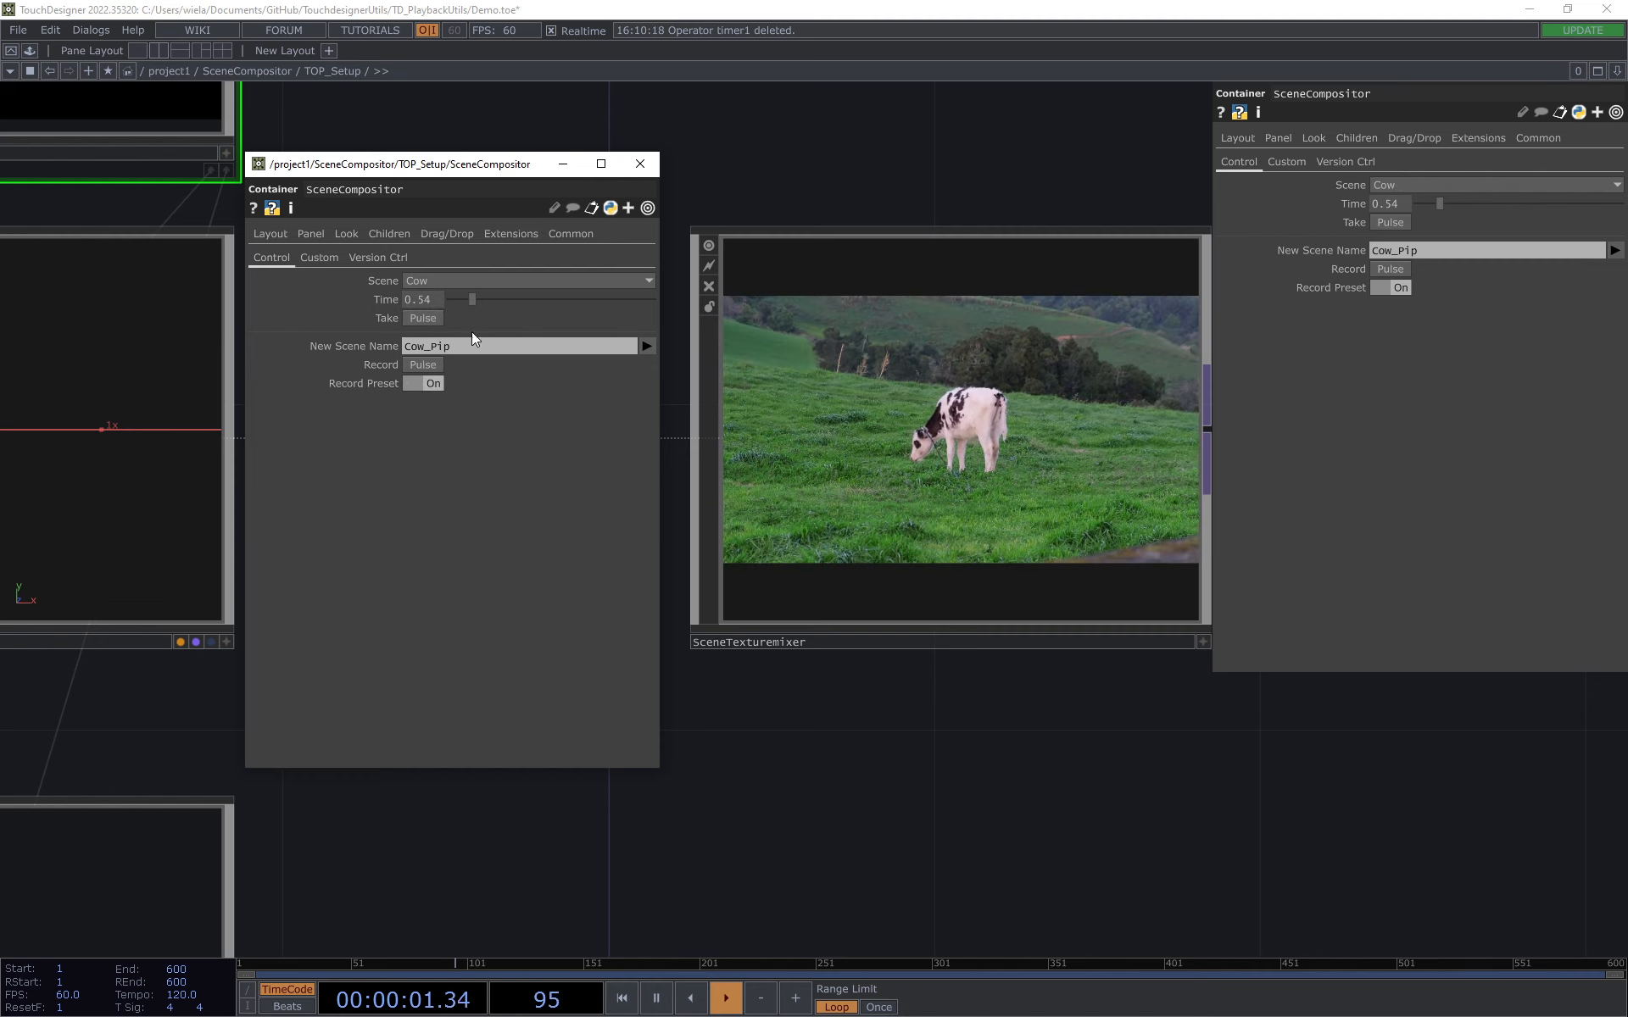
Step: Take the Cow_Pip scene and watch its transition in the SceneTexturemixer
click(497, 282)
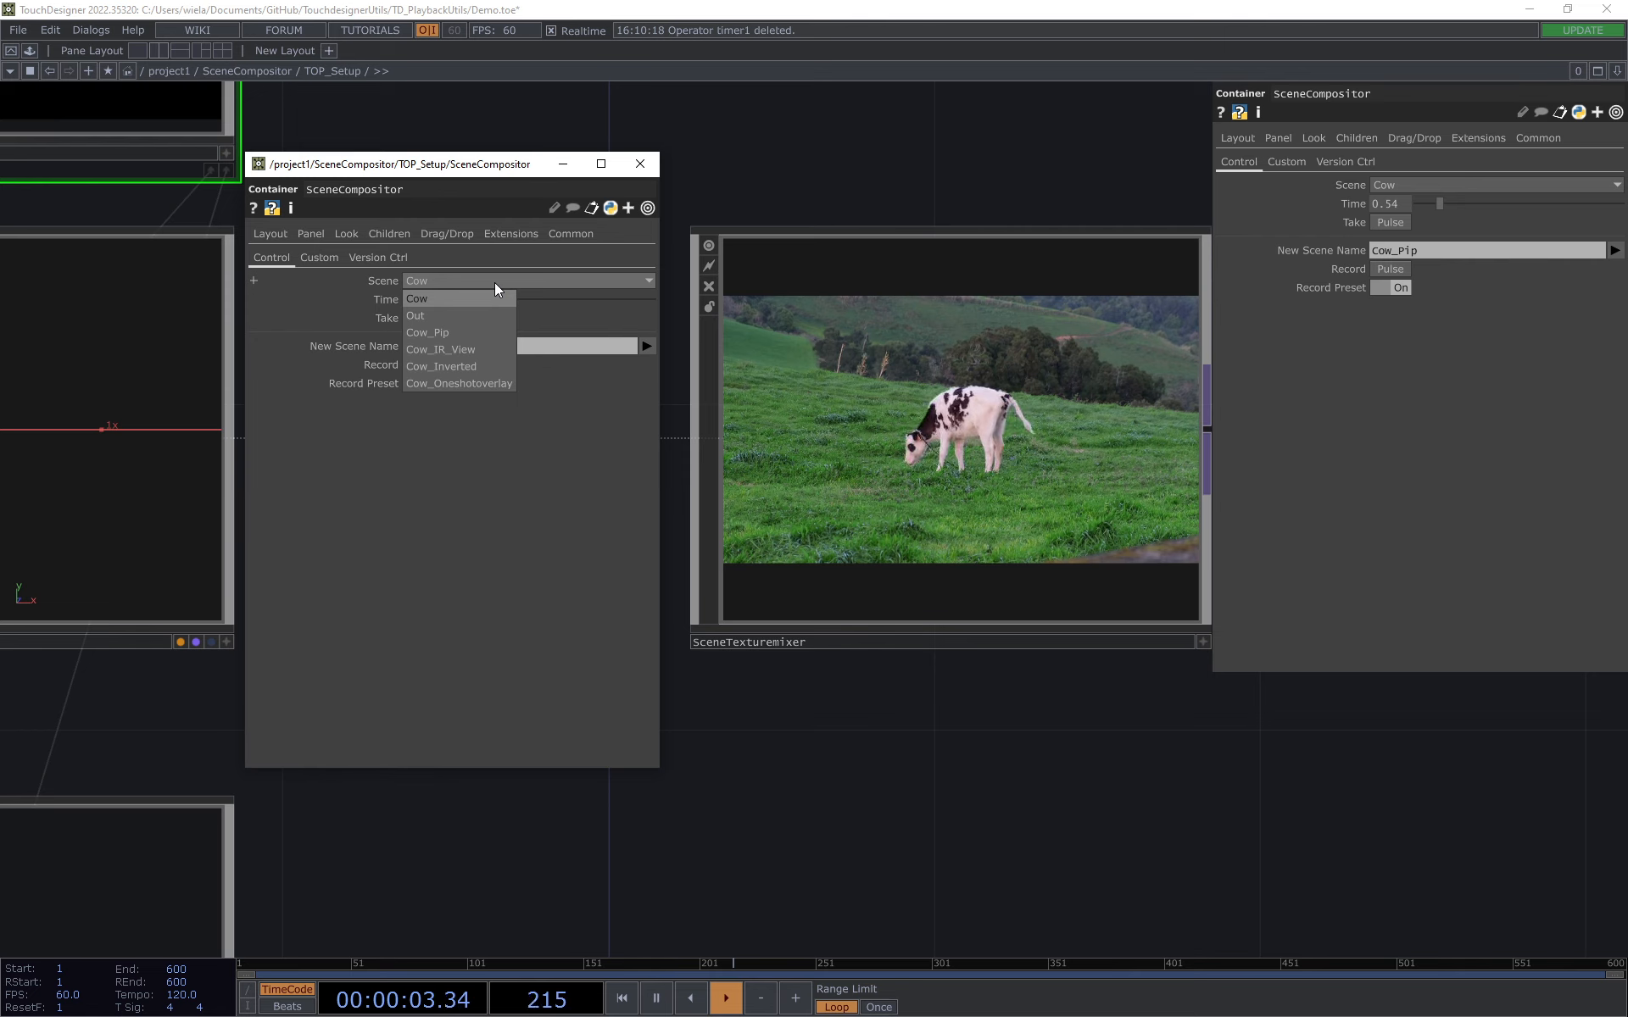
click(468, 333)
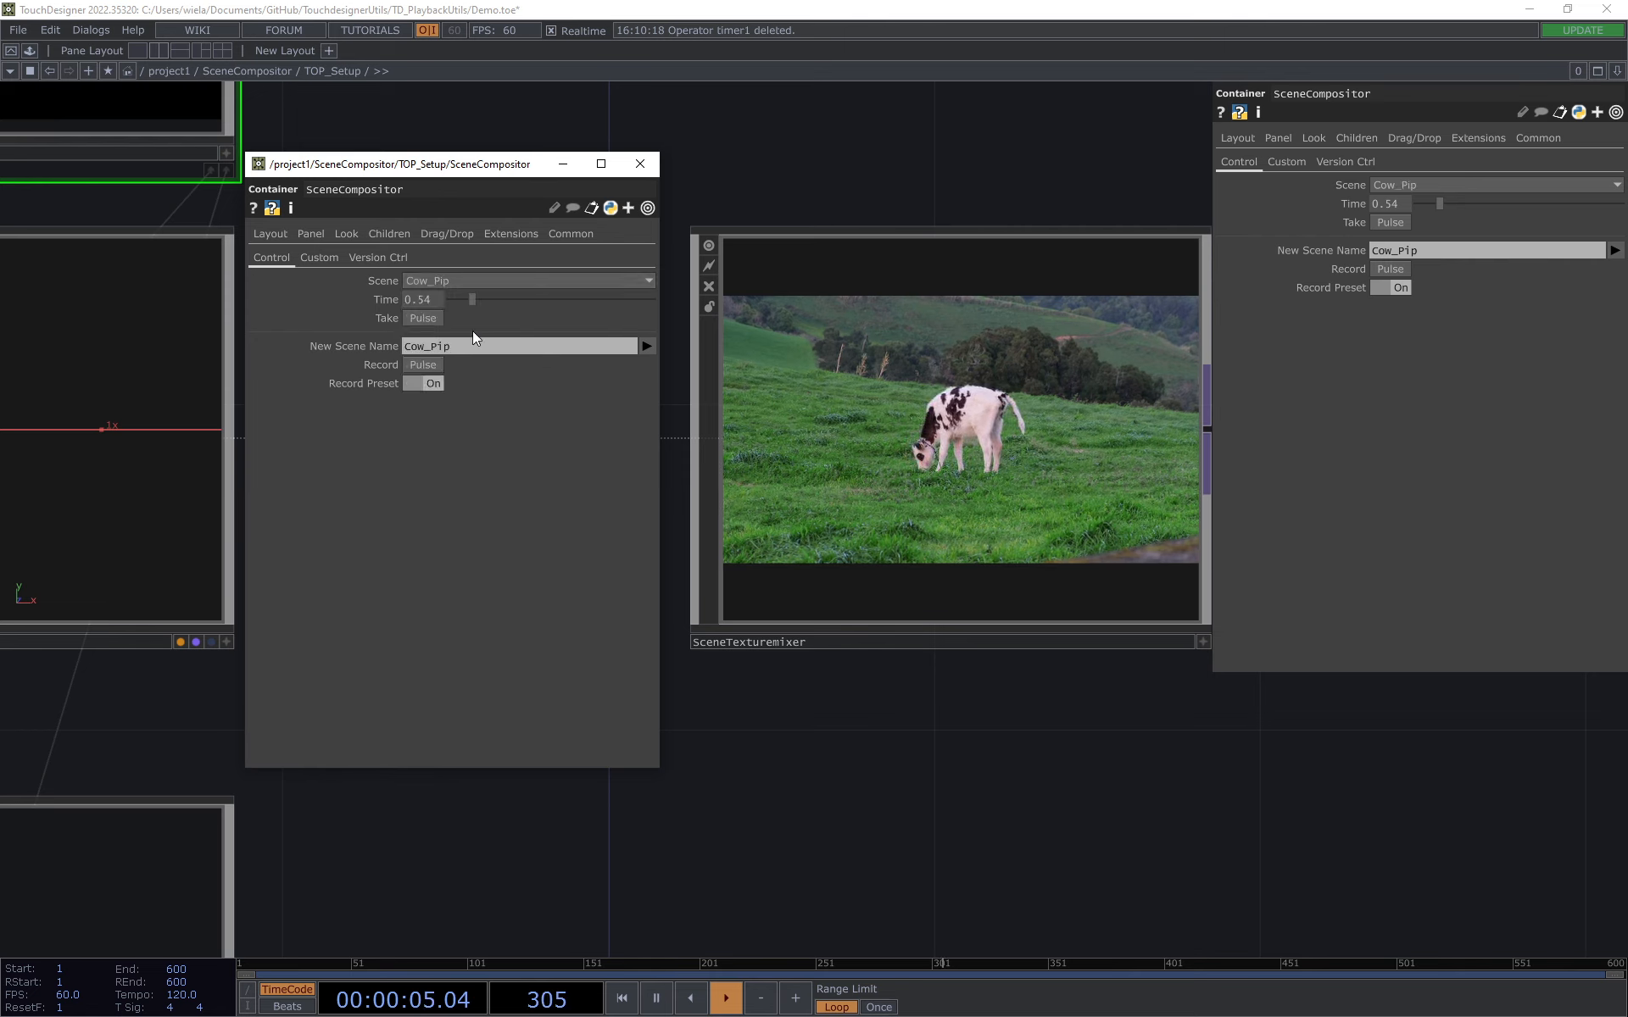
click(423, 319)
click(496, 283)
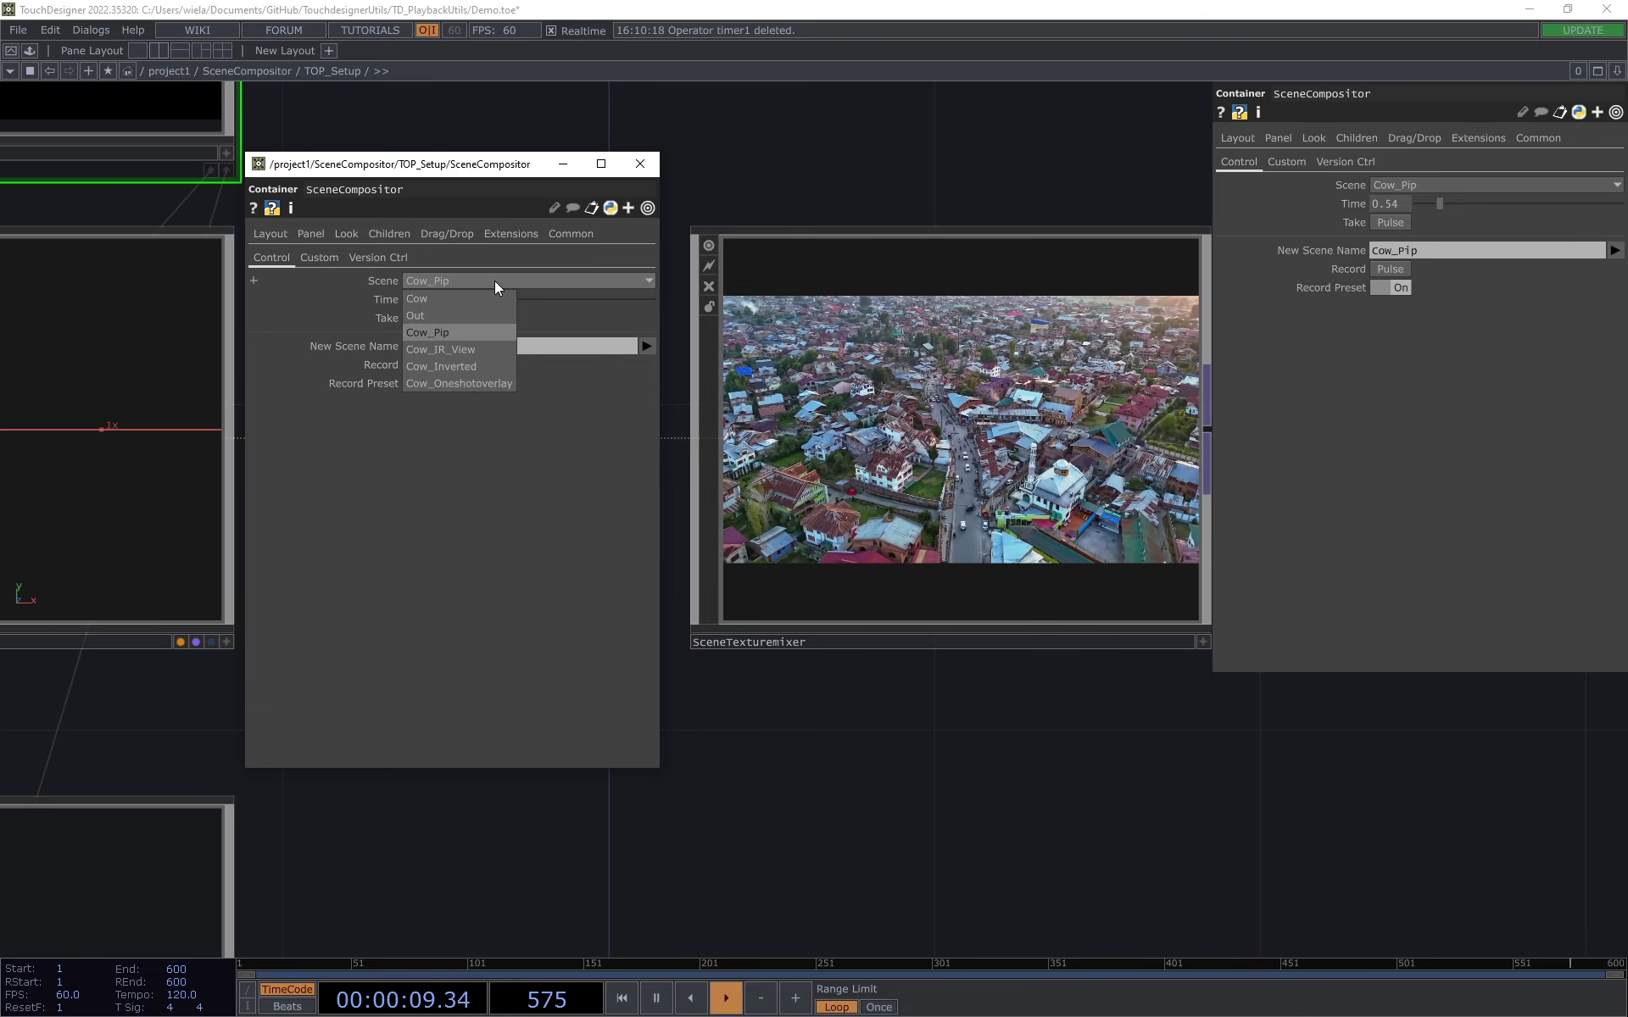
click(496, 282)
click(1020, 178)
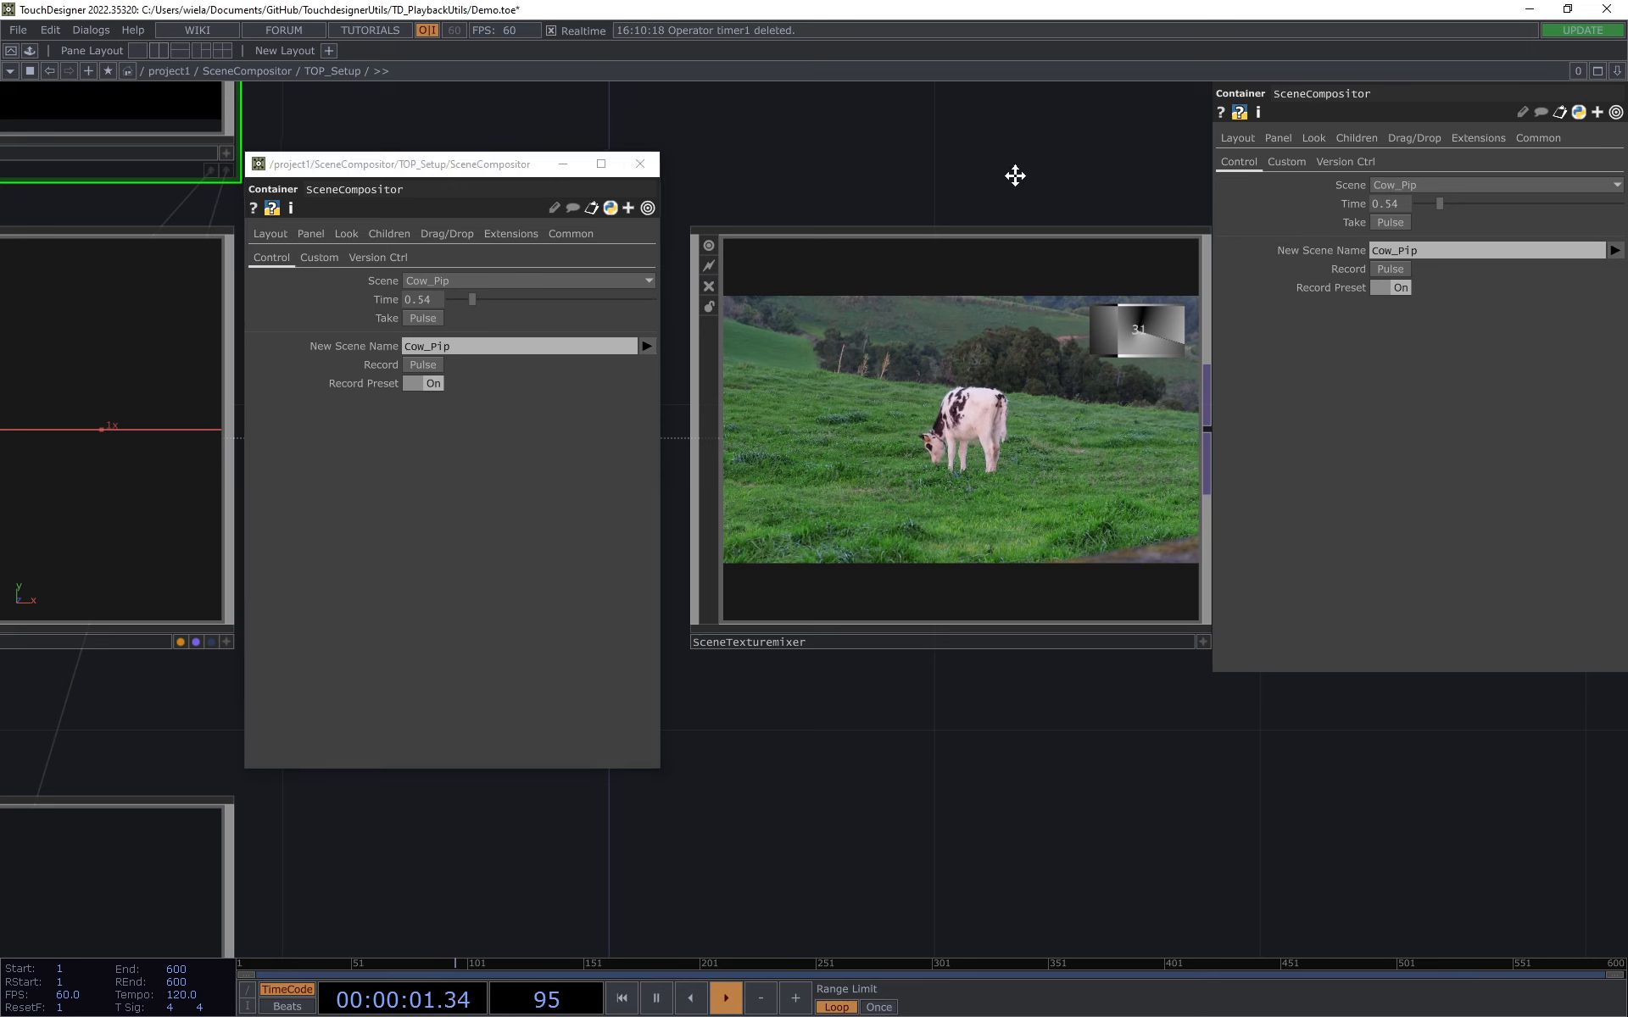
drag(1020, 183, 990, 188)
click(472, 286)
click(502, 281)
drag(746, 174, 803, 187)
scroll(803, 187, down, 1)
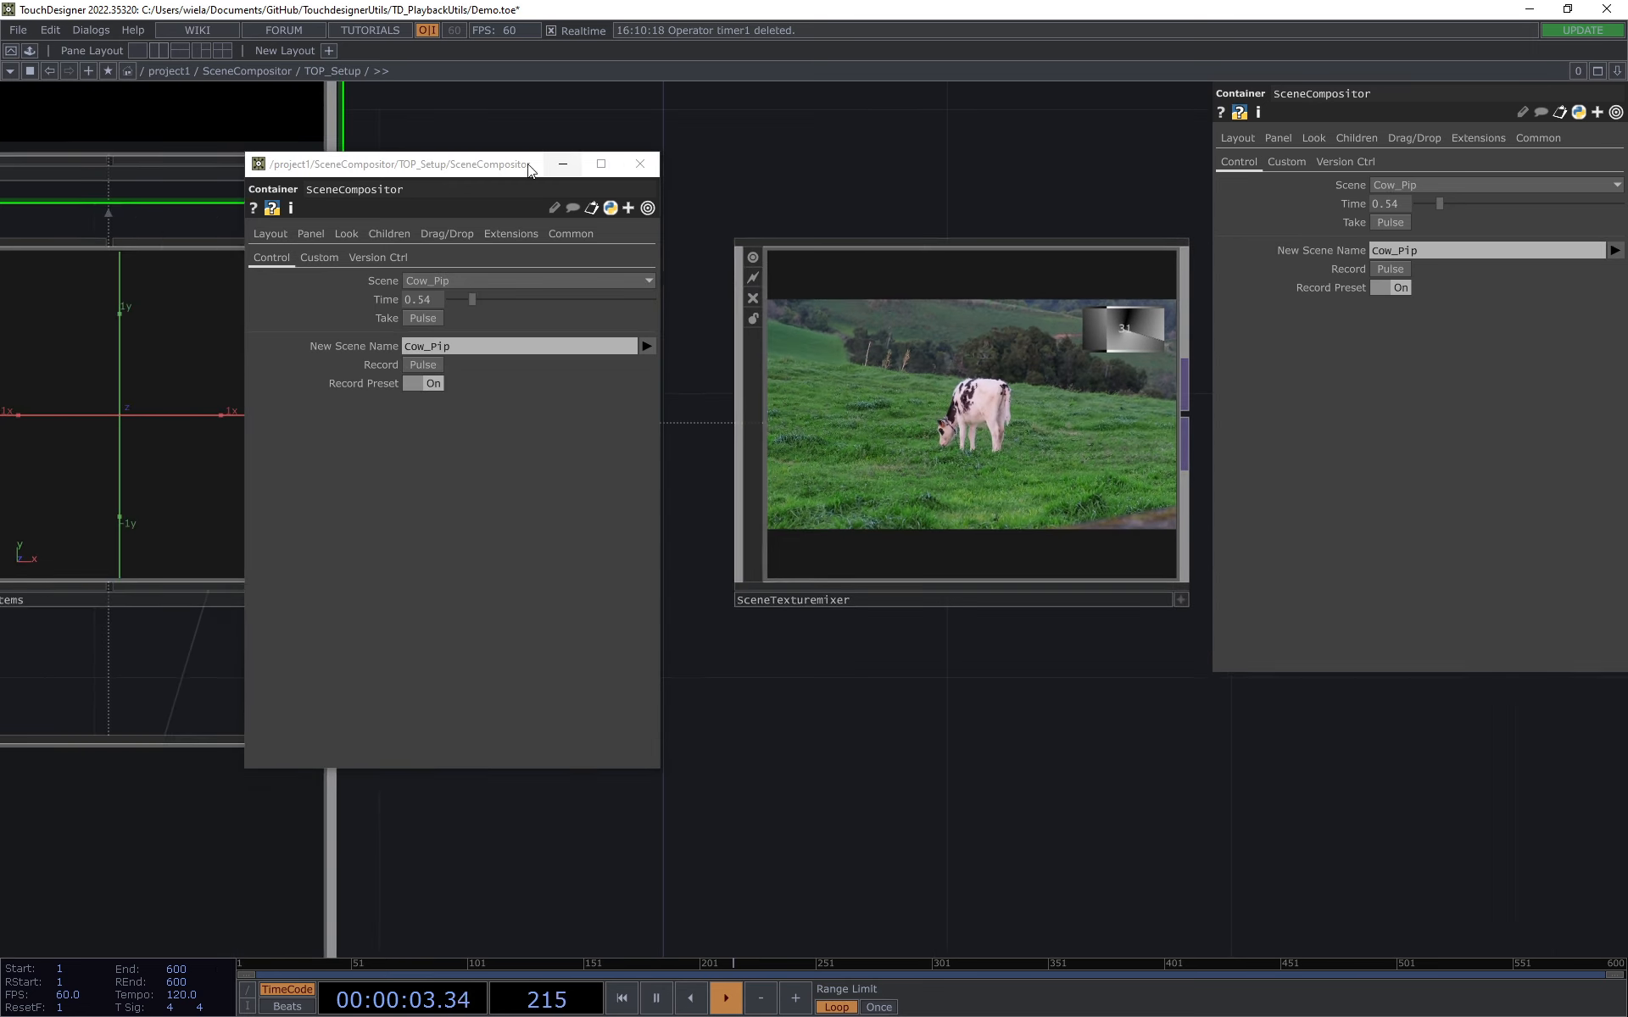
Step: Move the floating parameter window aside and enter SceneCompositor_Scenes to find the Cow_Pip table
drag(389, 169, 815, 287)
click(254, 413)
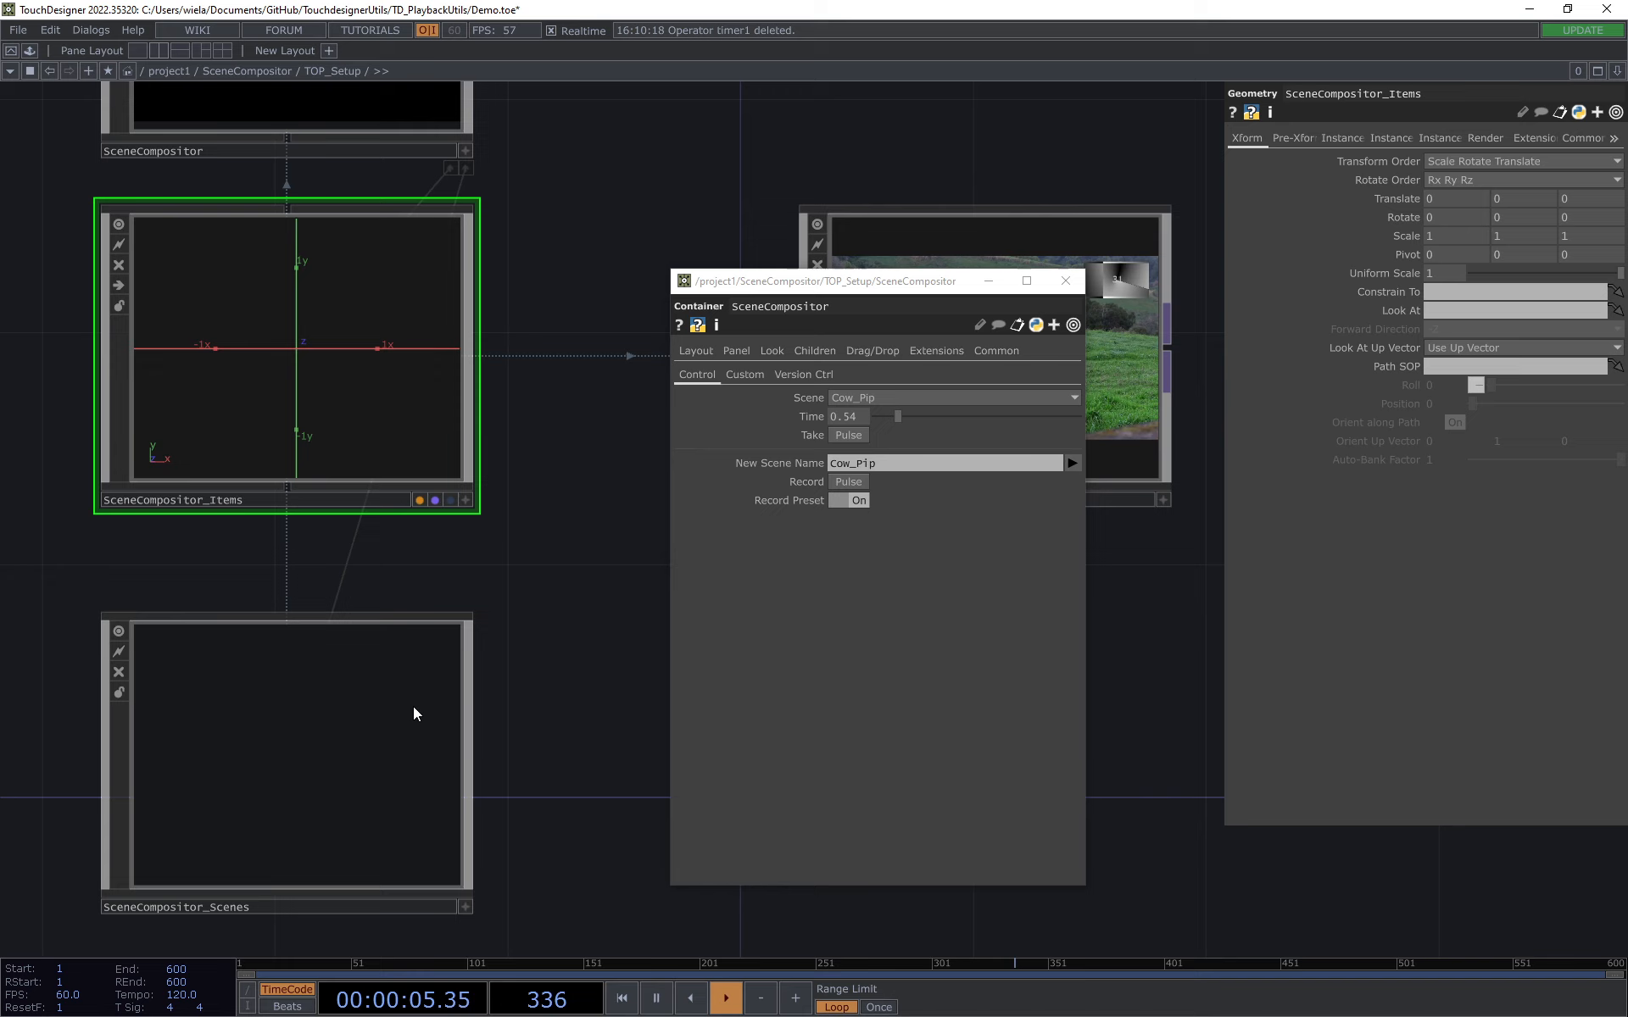
click(368, 702)
key(i)
scroll(508, 566, down, 1)
drag(512, 565, 353, 537)
scroll(305, 561, down, 1)
drag(244, 654, 244, 492)
drag(226, 407, 219, 186)
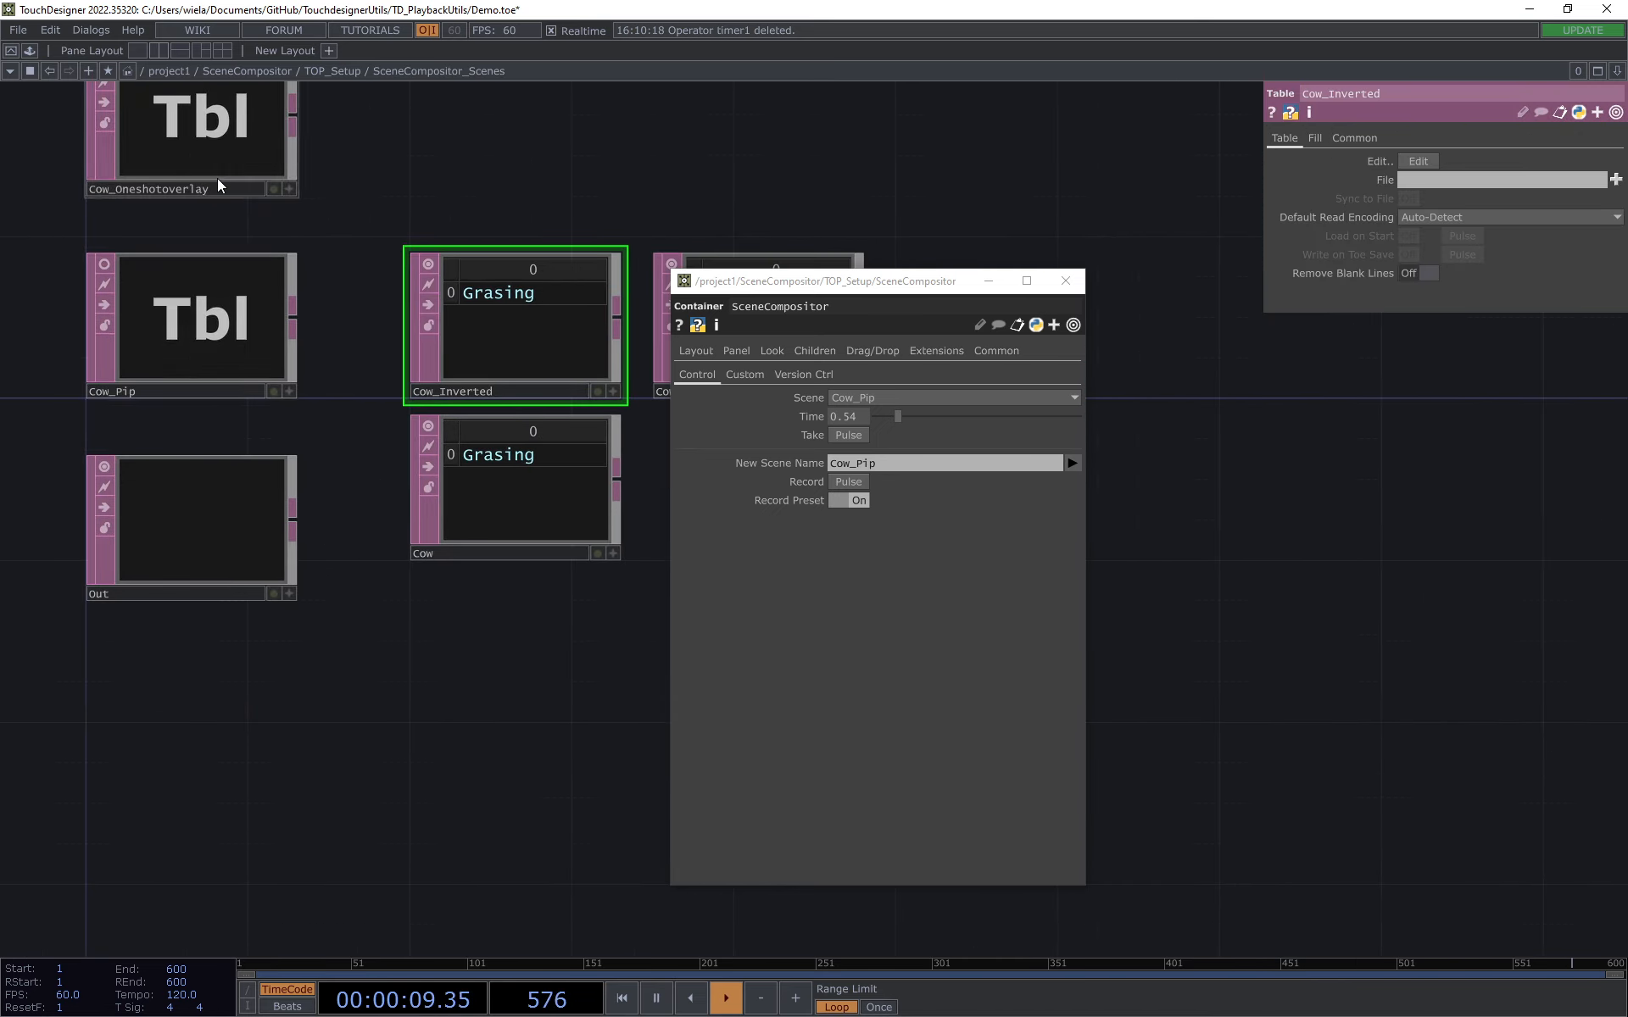
Step: Make the Cow_Pip table's viewer active and delete its Overflight_Oneshot row
click(102, 264)
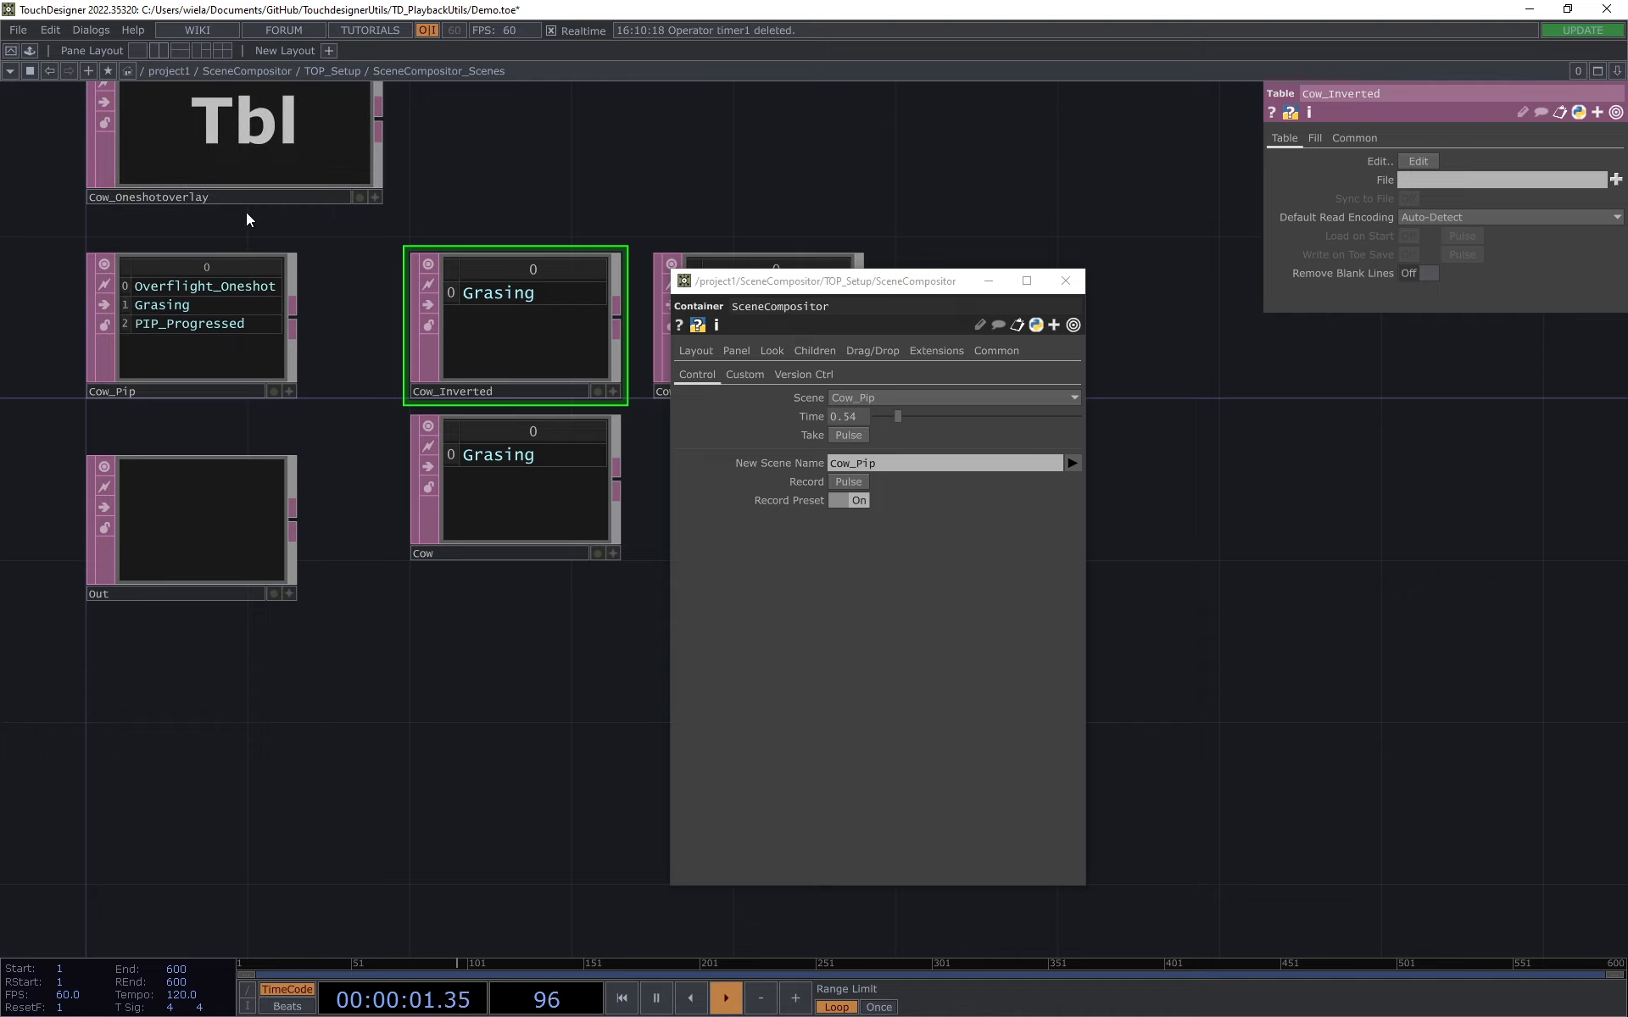
scroll(390, 271, up, 3)
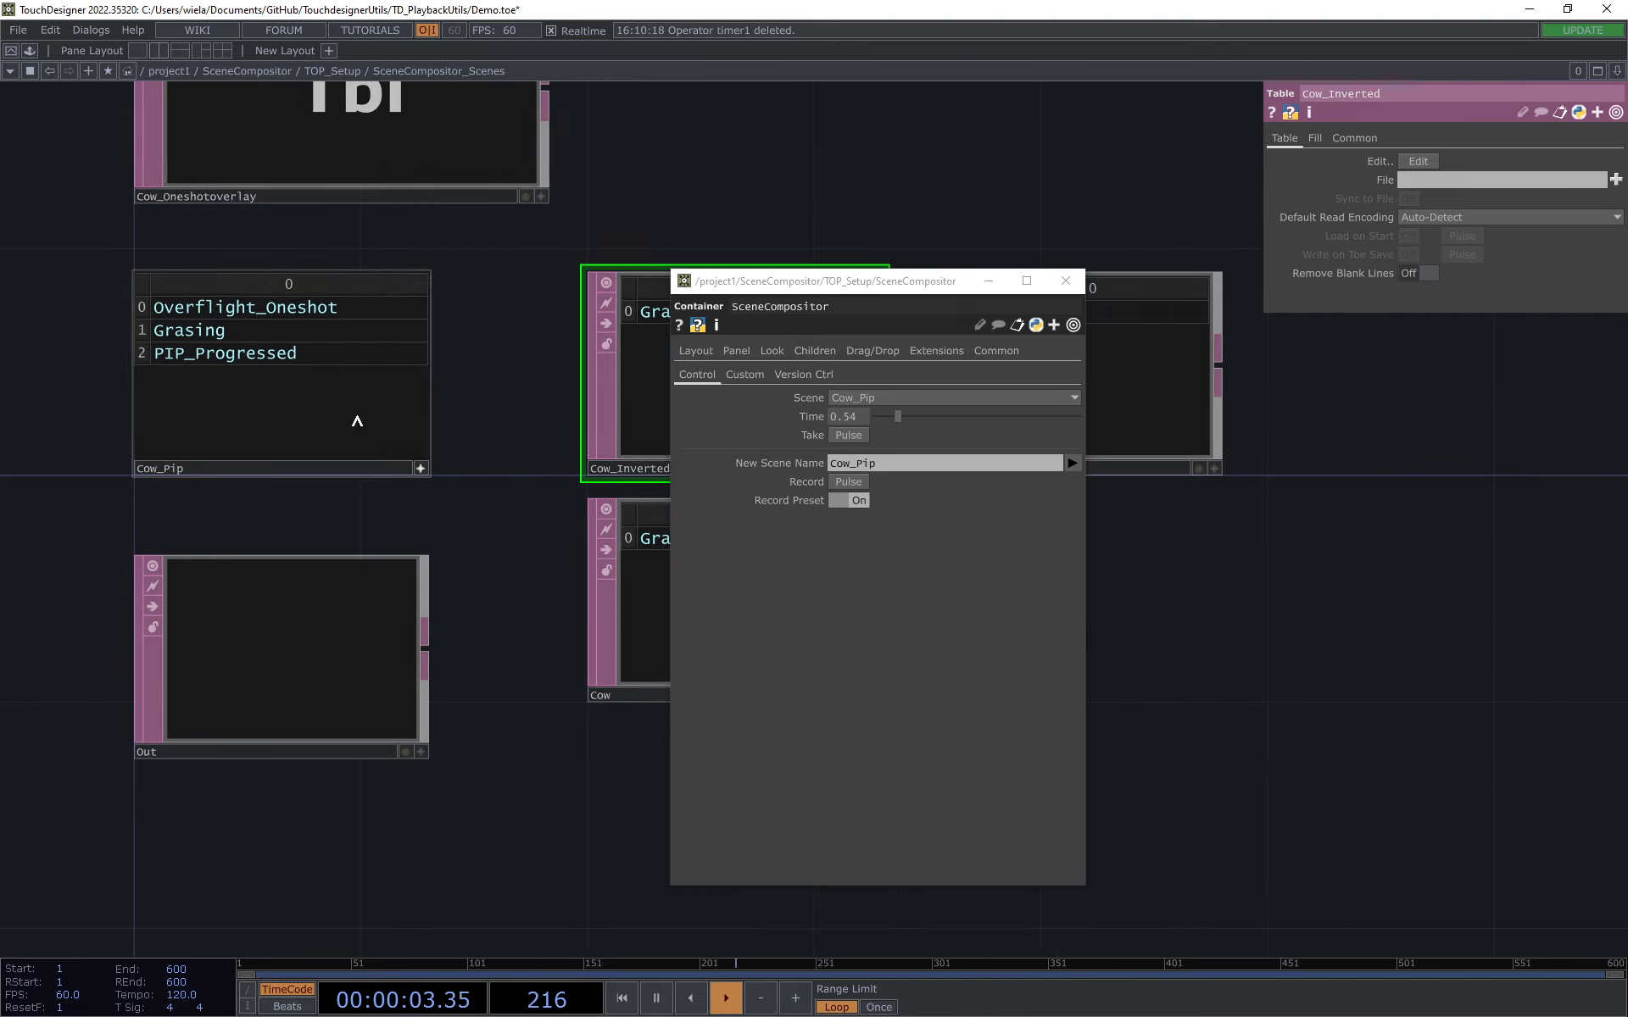
right_click(141, 309)
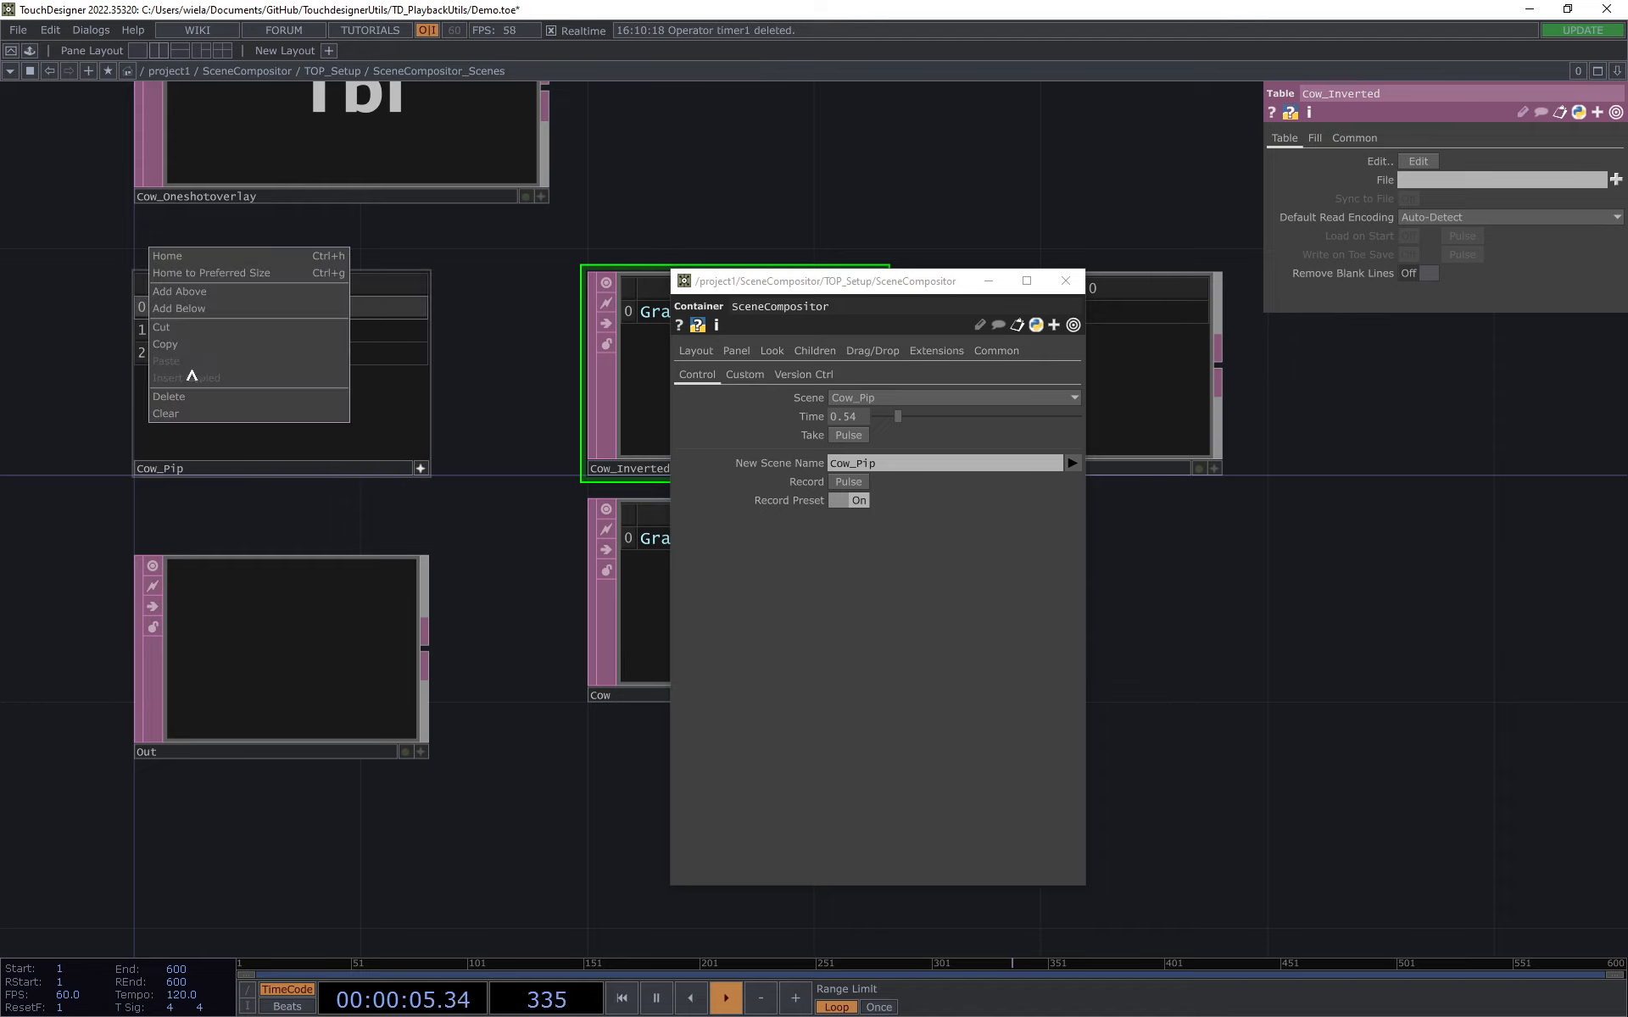
click(194, 397)
Step: Return to the TOP_Setup network, take the Cow scene and uncover the SceneTexturemixer from the parameter window
key(u)
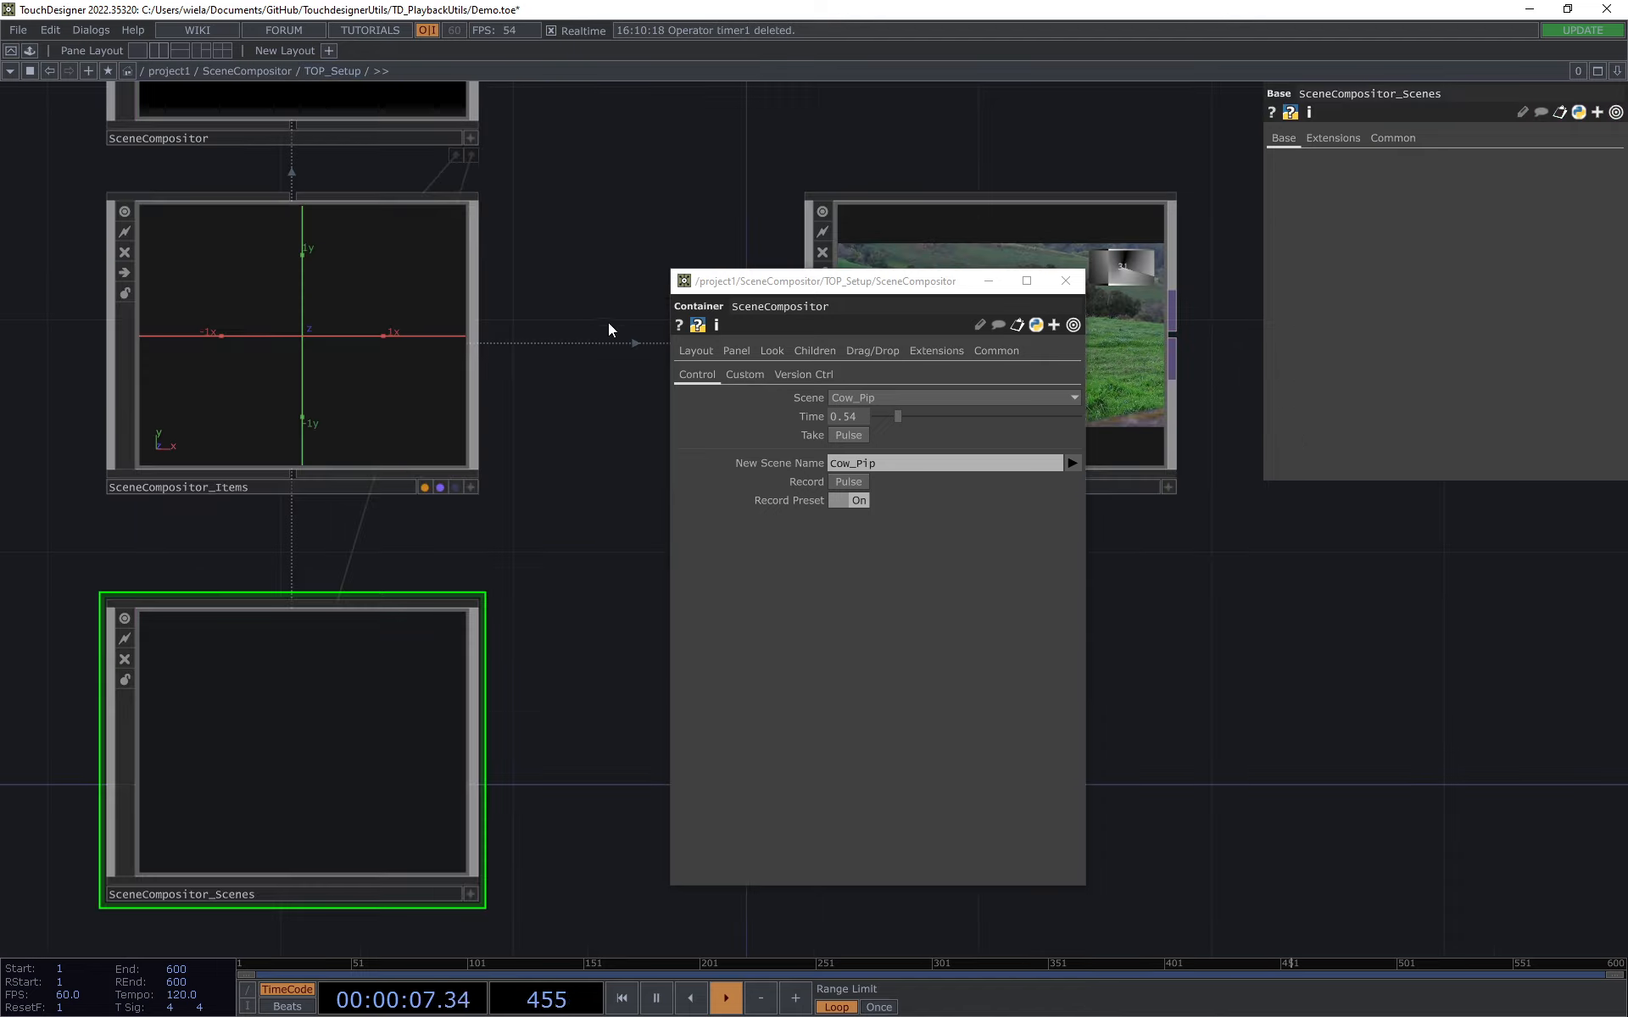
drag(274, 271, 141, 291)
click(949, 398)
click(852, 417)
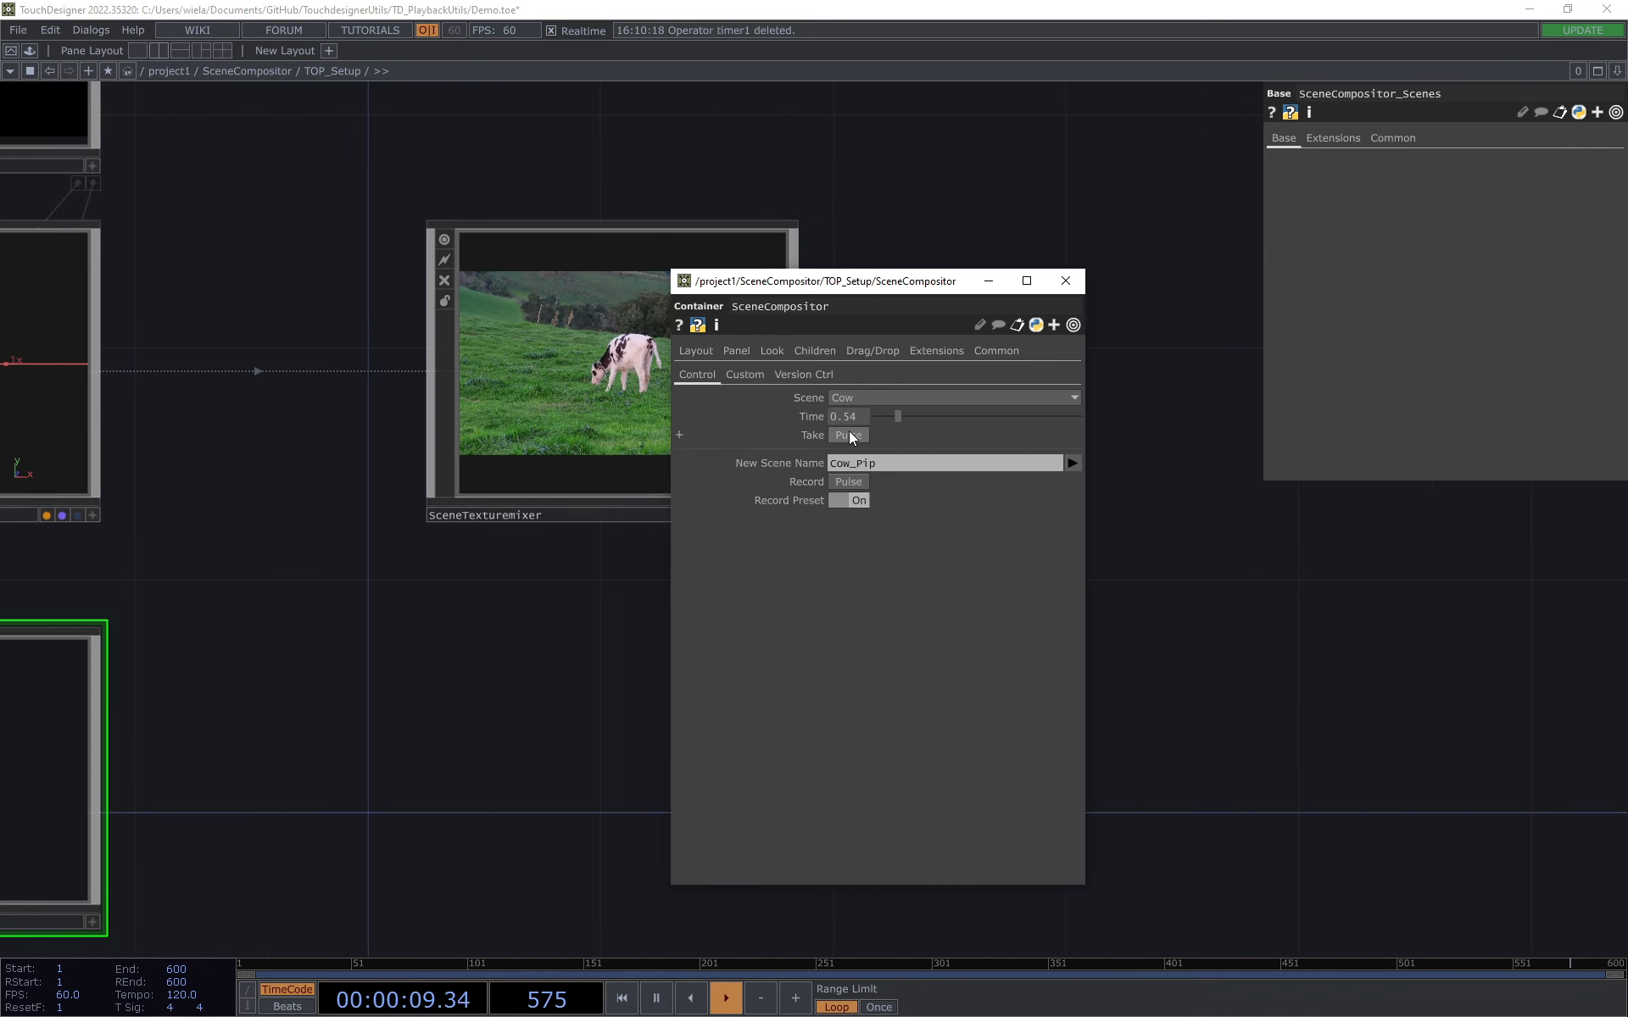
drag(876, 281, 1169, 268)
Step: Take the edited Cow_Pip scene and examine the picture-in-picture overlay in the SceneTexturemixer
click(1161, 385)
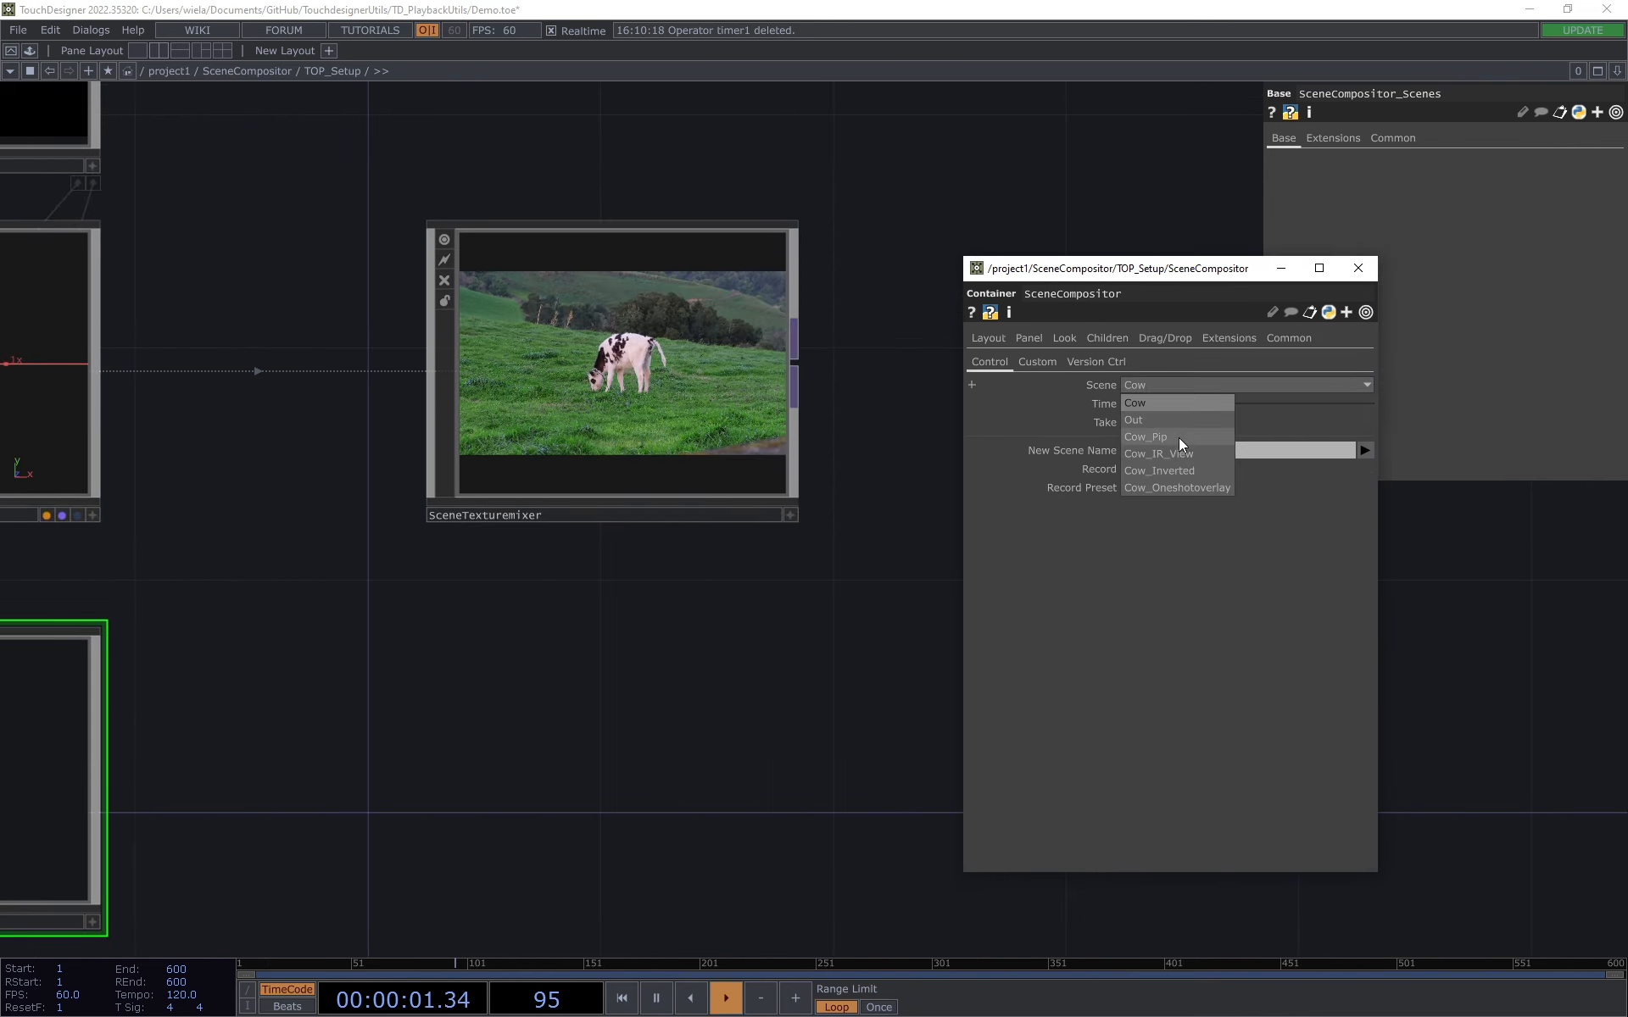
click(1140, 423)
scroll(729, 267, up, 2)
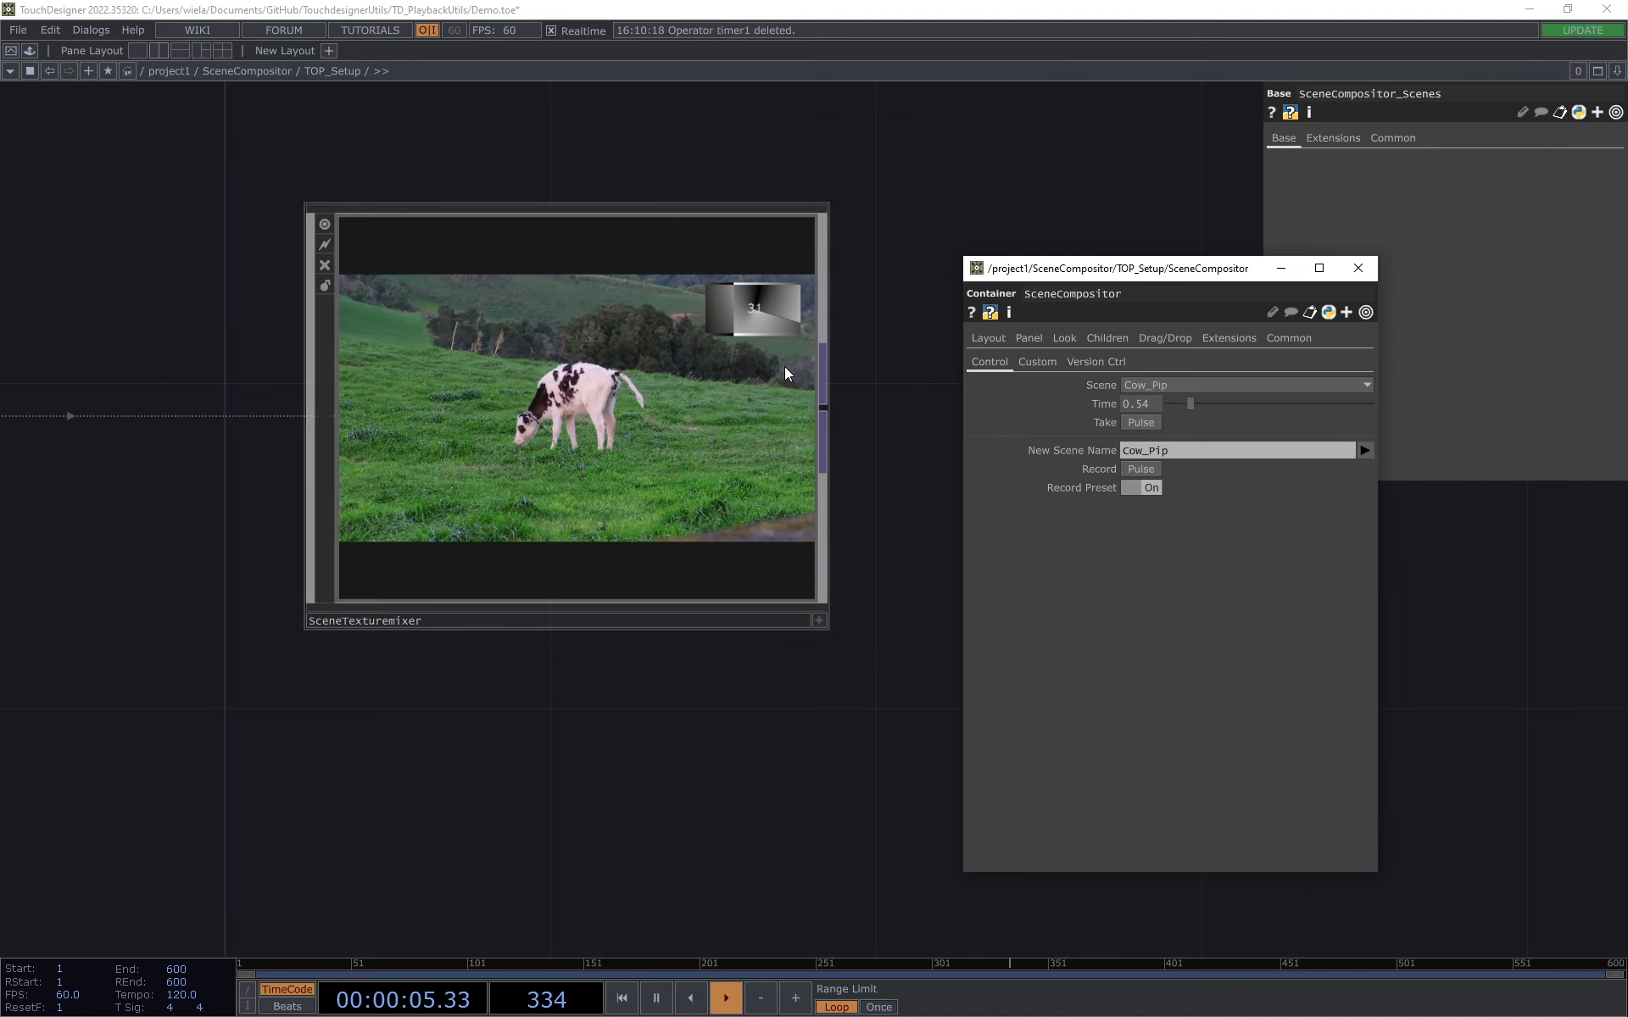
scroll(735, 265, up, 2)
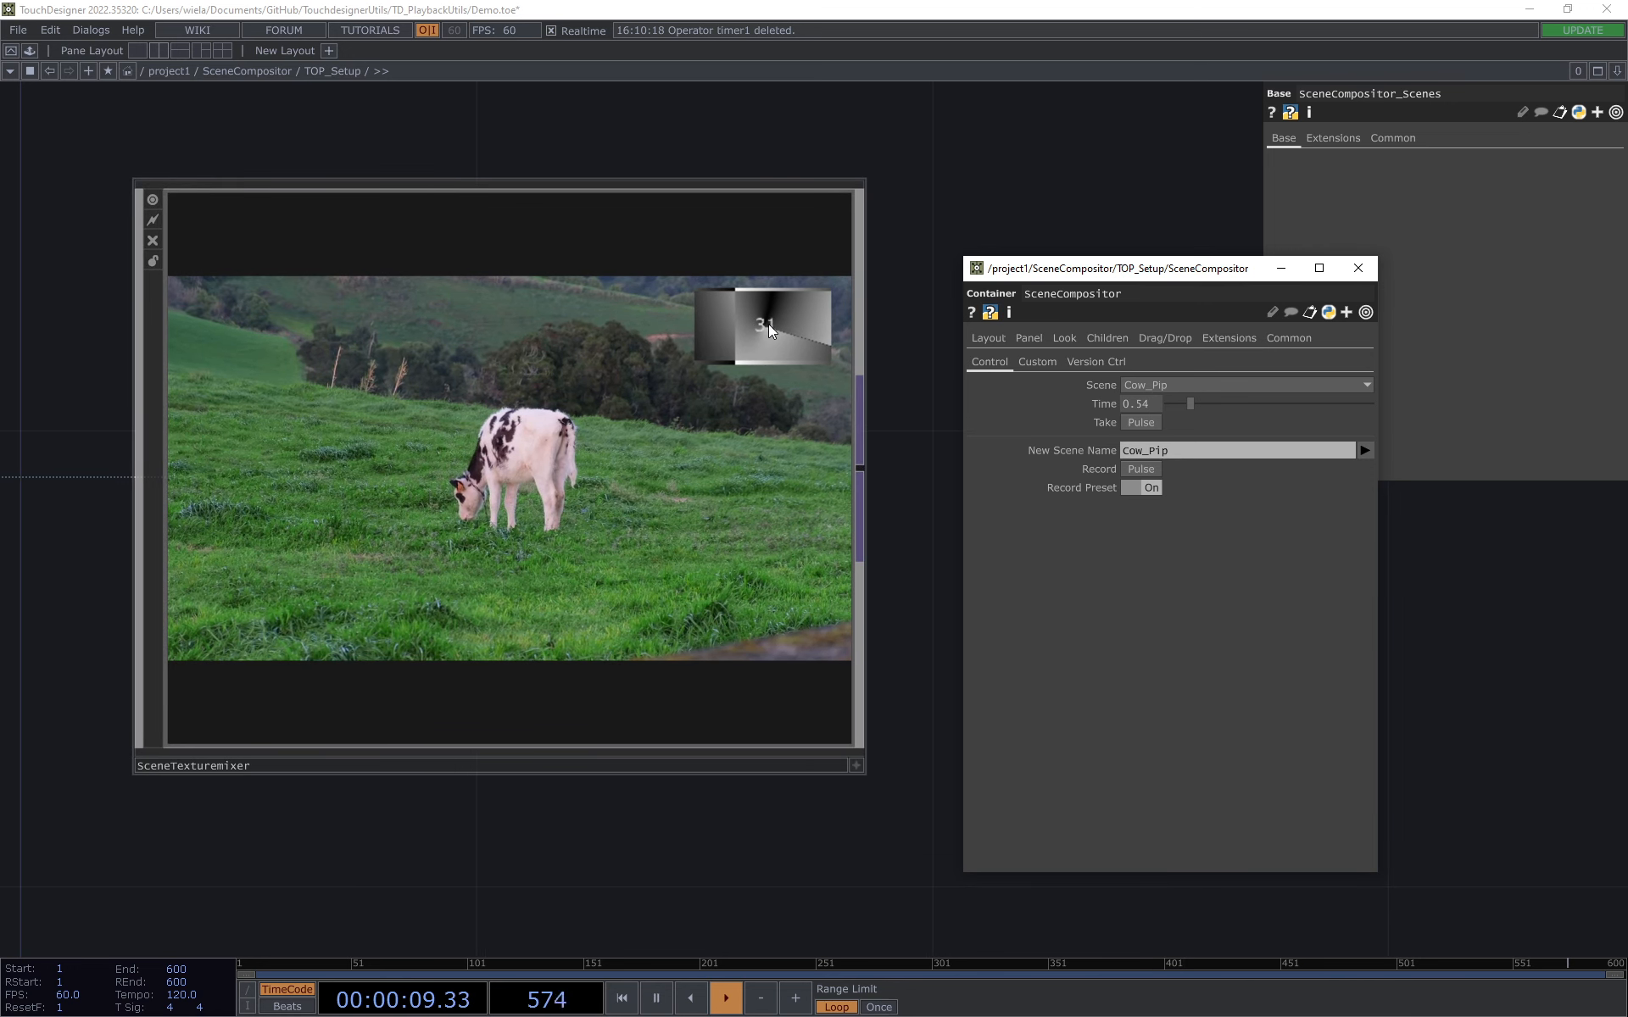
scroll(800, 394, down, 2)
Step: Set the Scene back to Cow and take it
click(1185, 386)
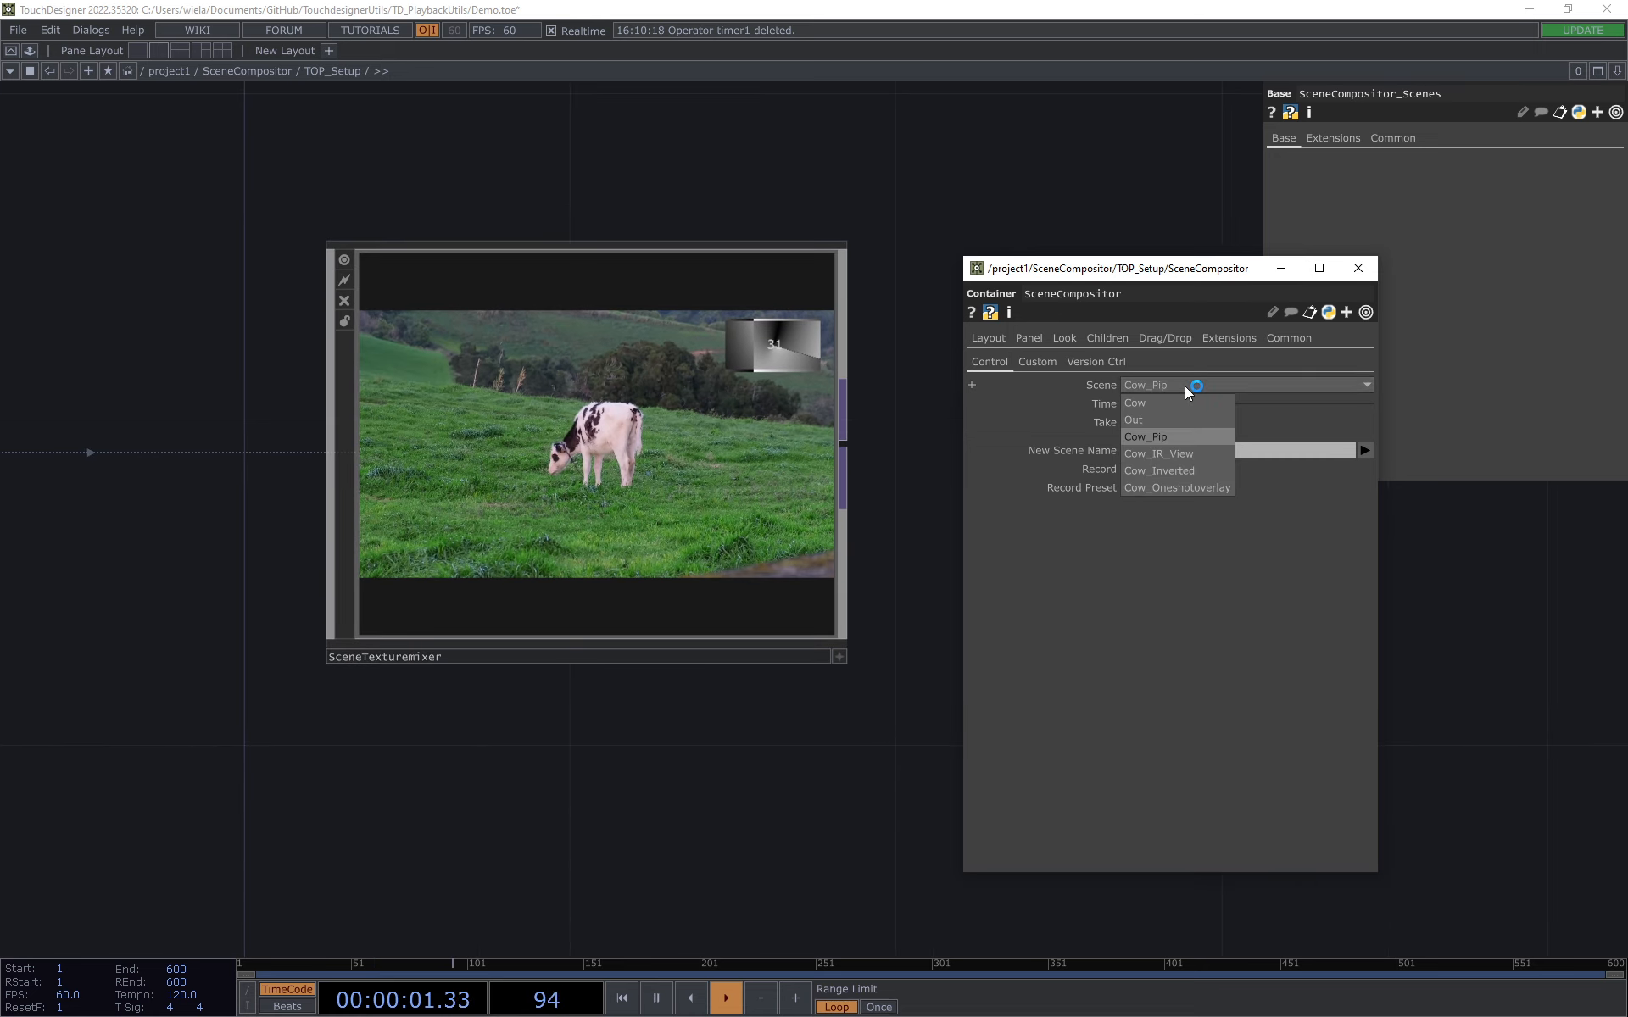
click(1168, 403)
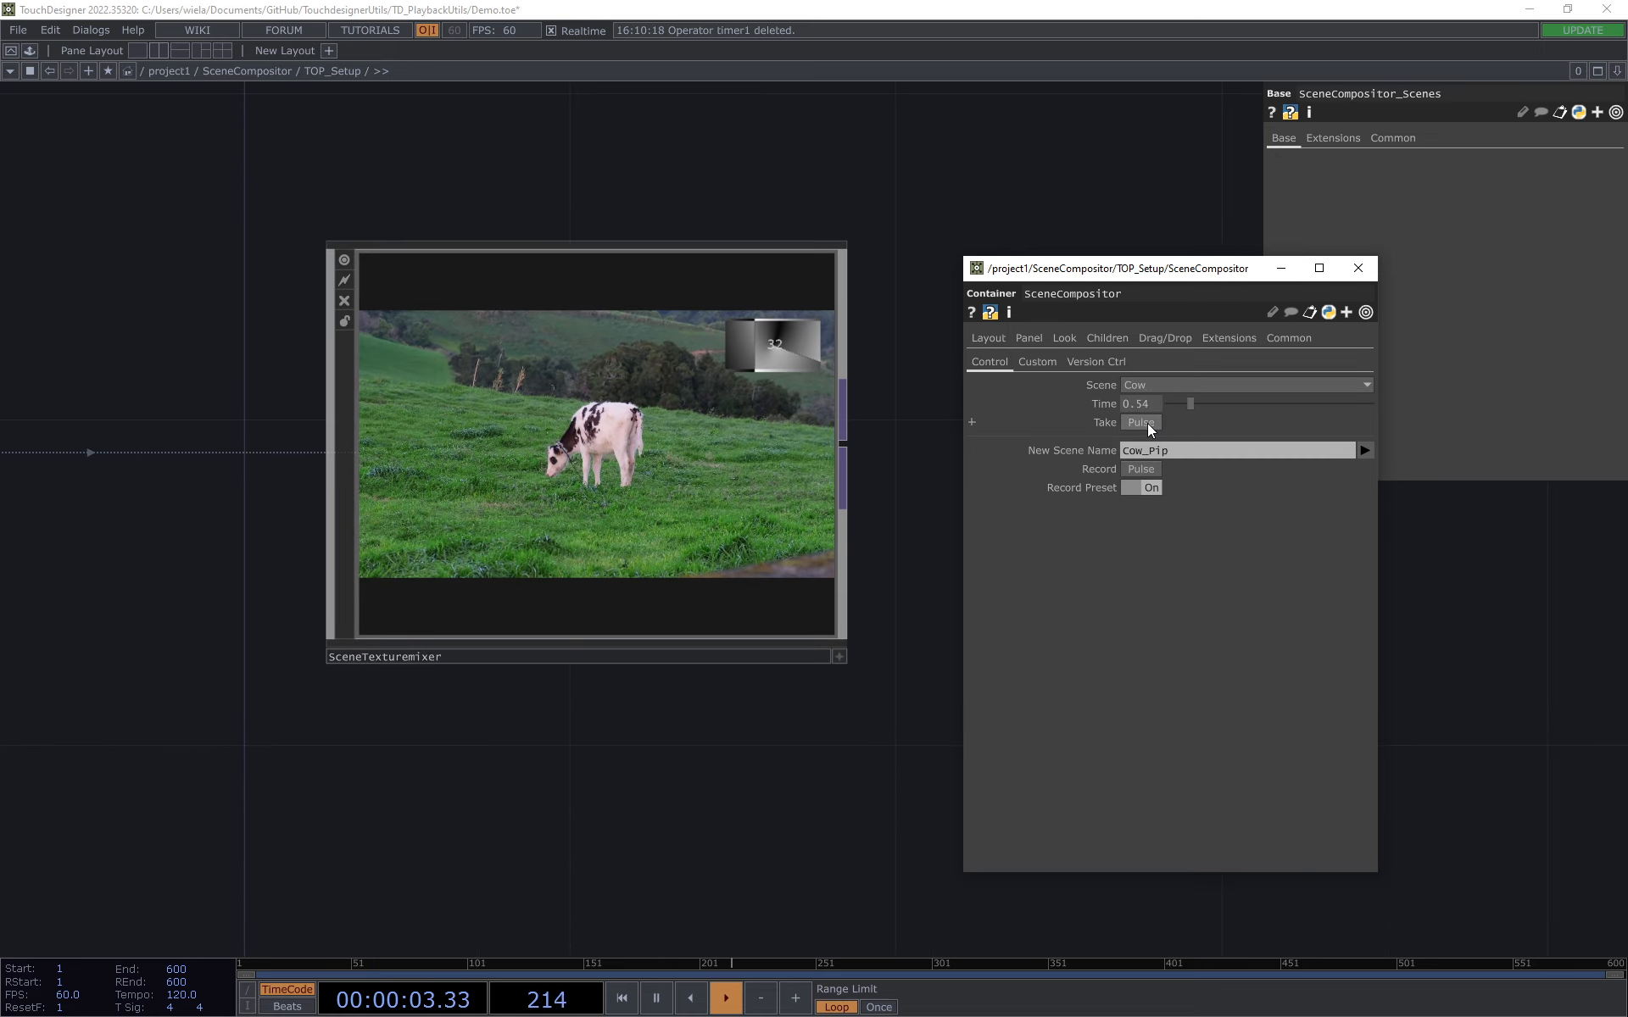
click(1145, 423)
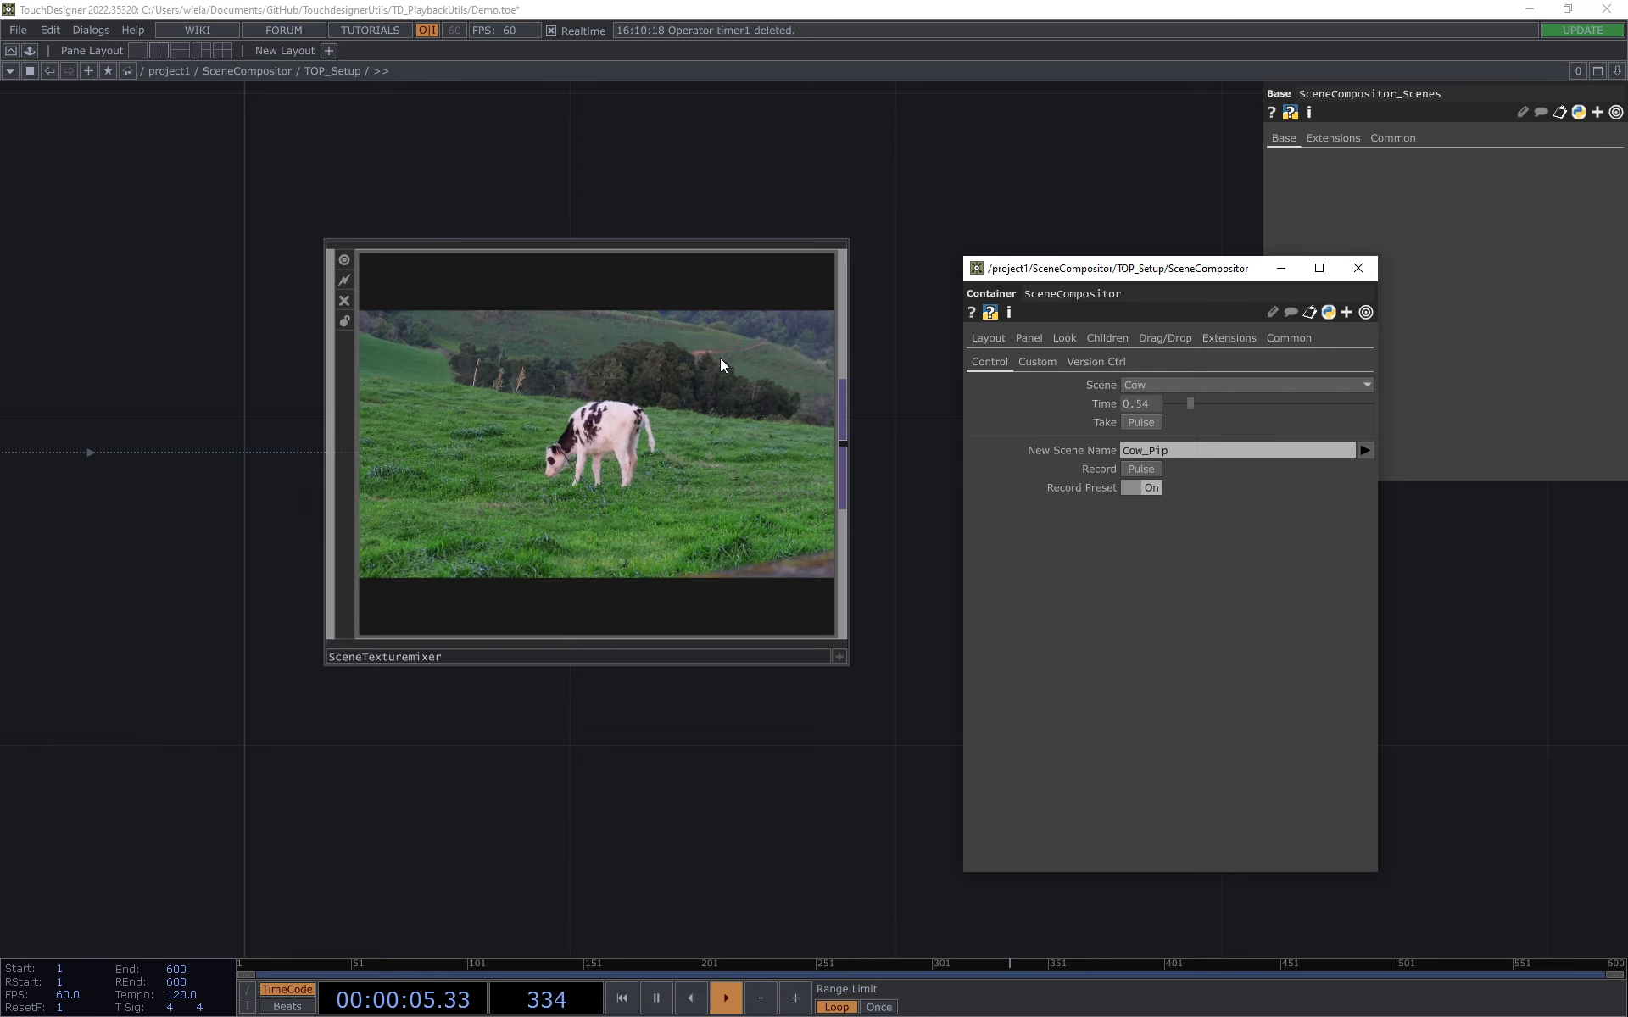
Step: Review the TOP_Setup network and enter SceneCompositor_Scenes again to view the scene tables
scroll(729, 280, down, 2)
drag(417, 231, 548, 266)
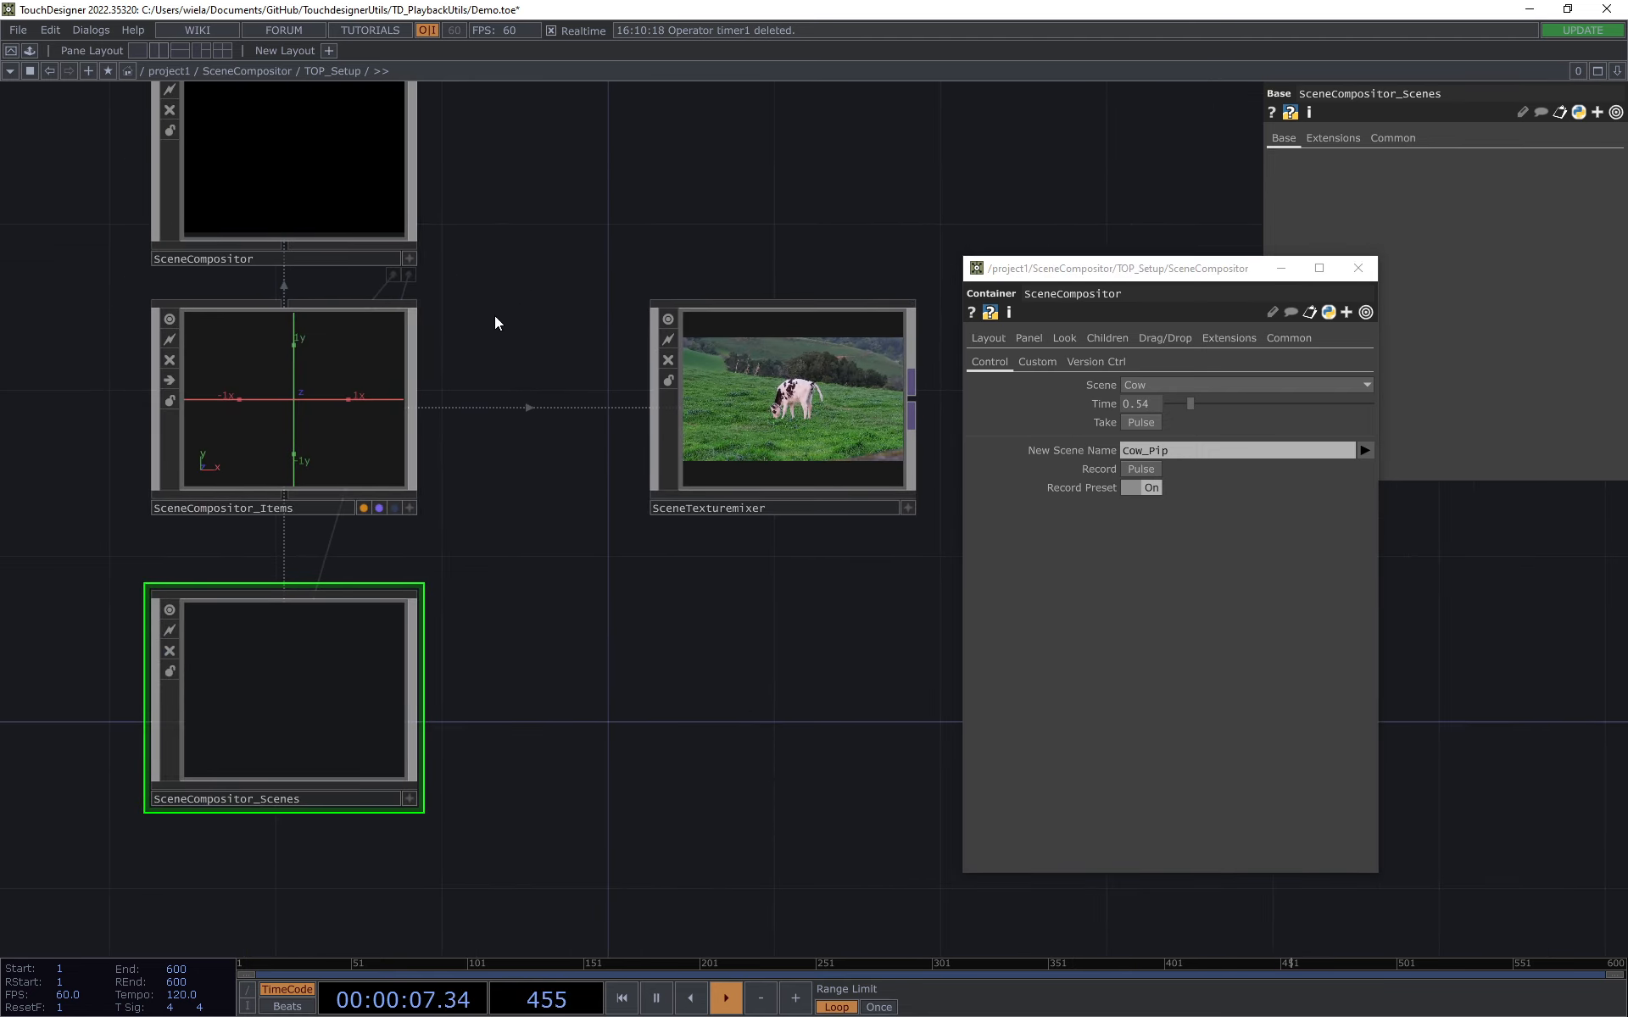
drag(527, 329, 574, 355)
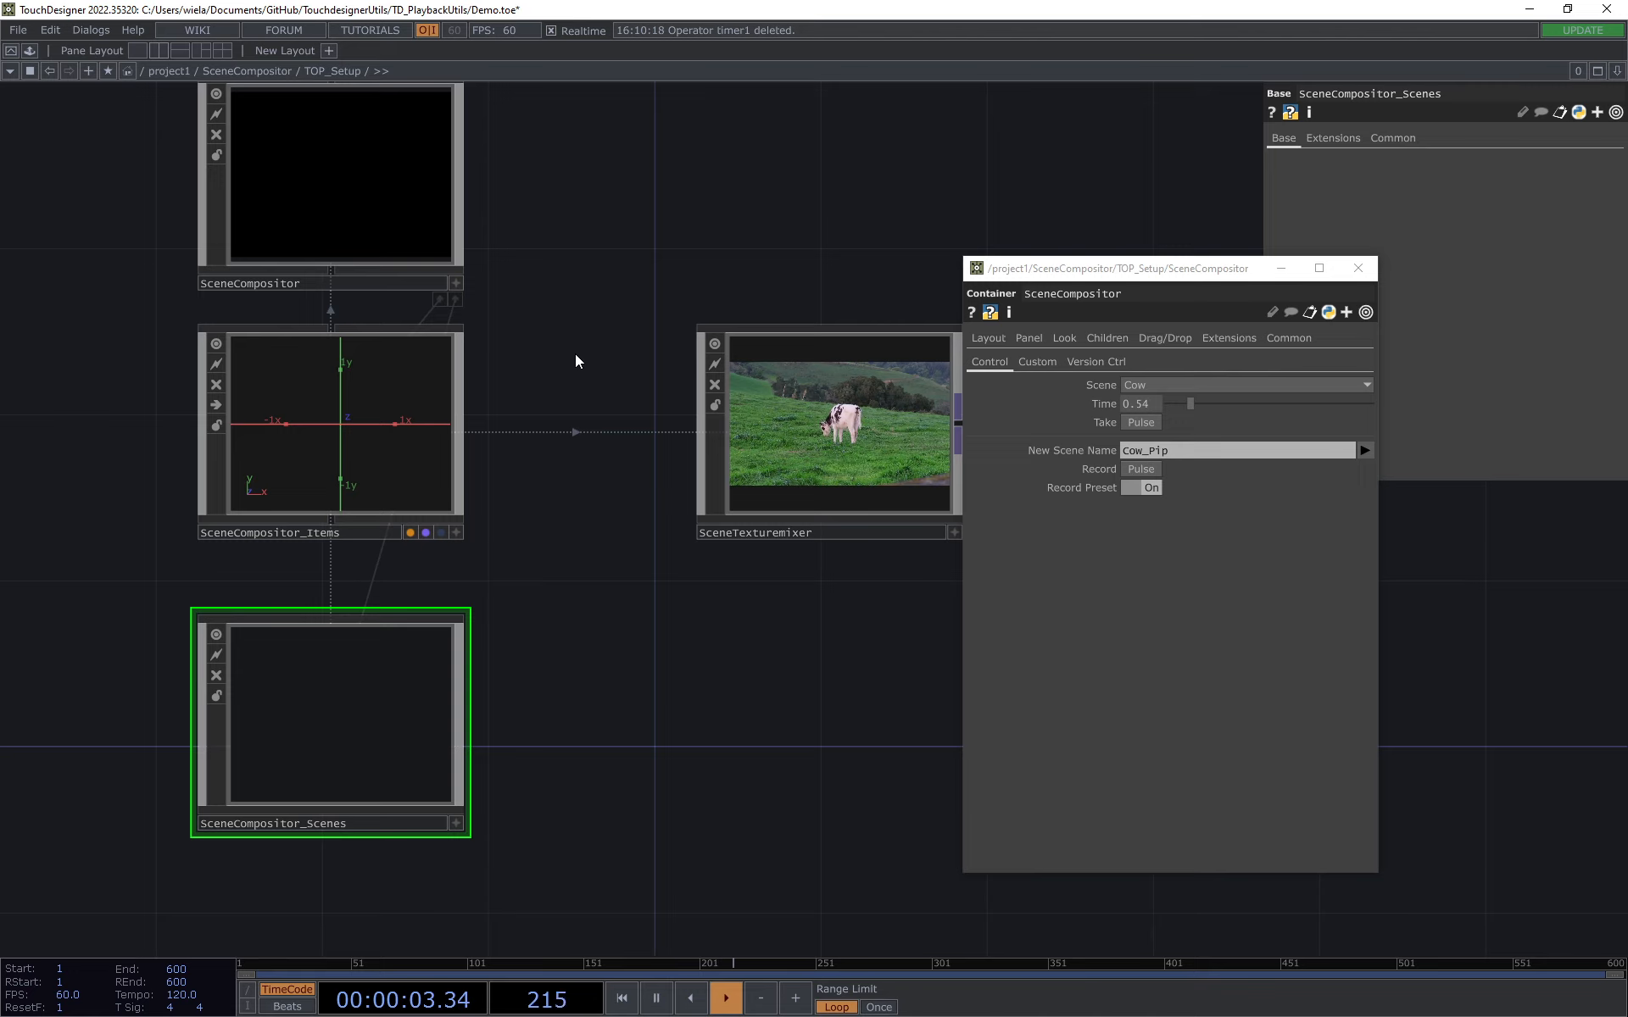
scroll(915, 422, up, 3)
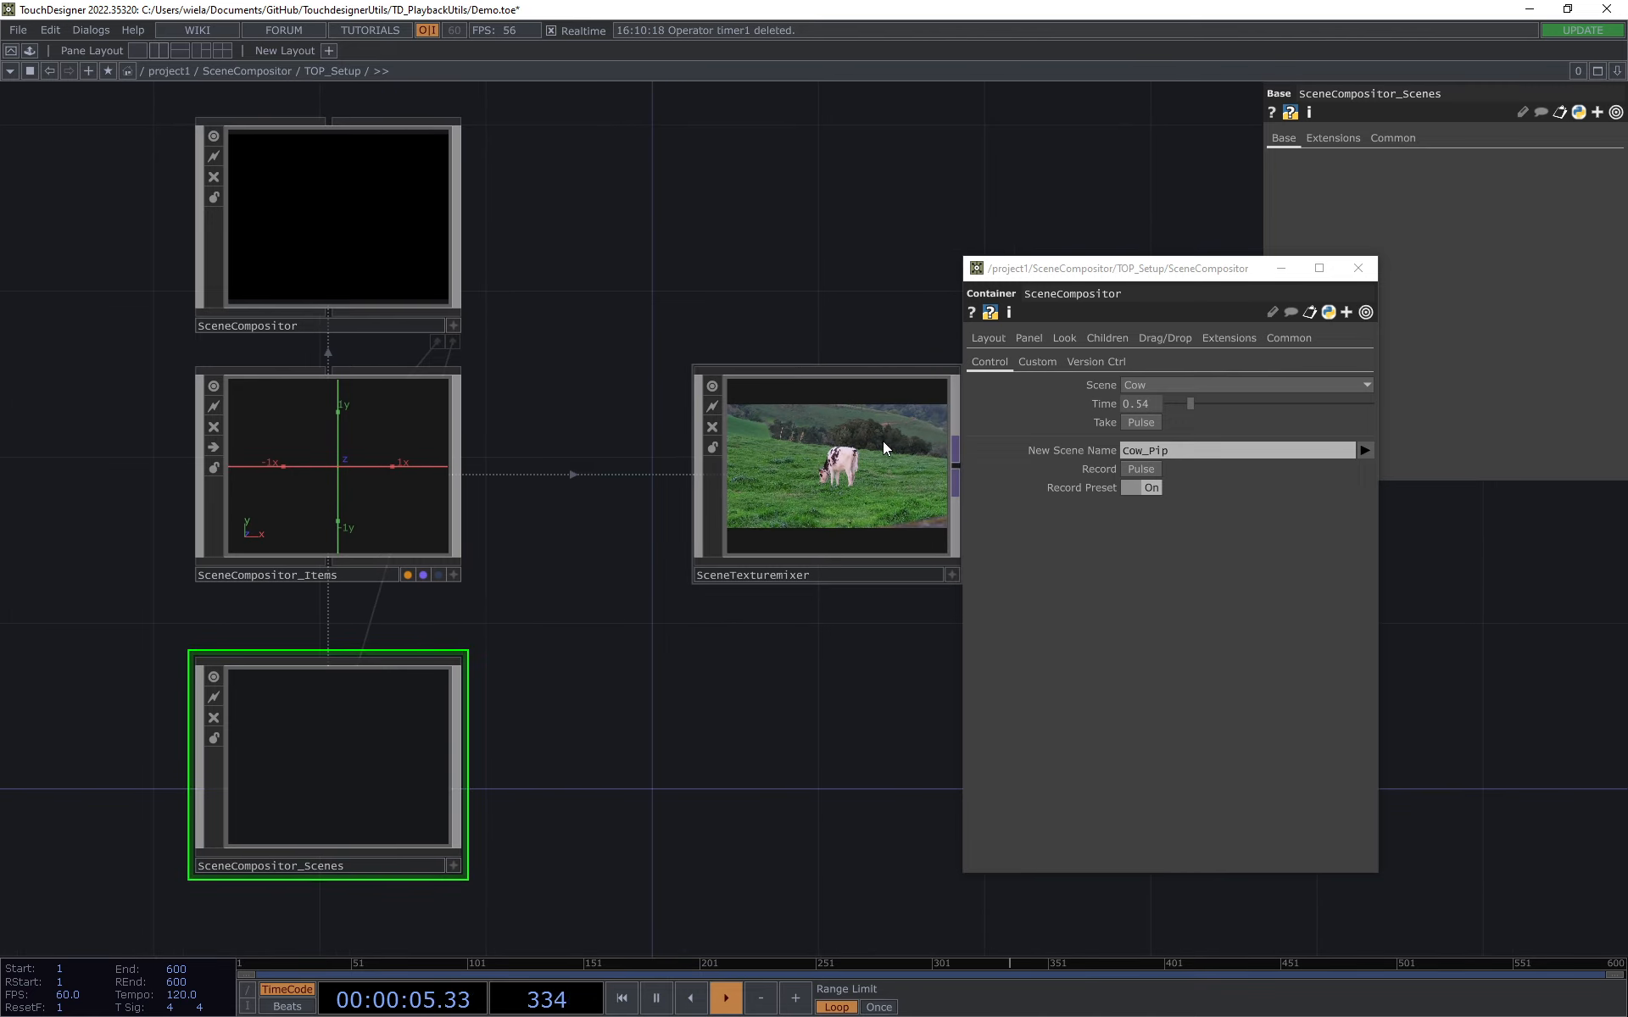
drag(611, 258, 623, 208)
drag(401, 768, 503, 713)
scroll(503, 714, down, 3)
key(i)
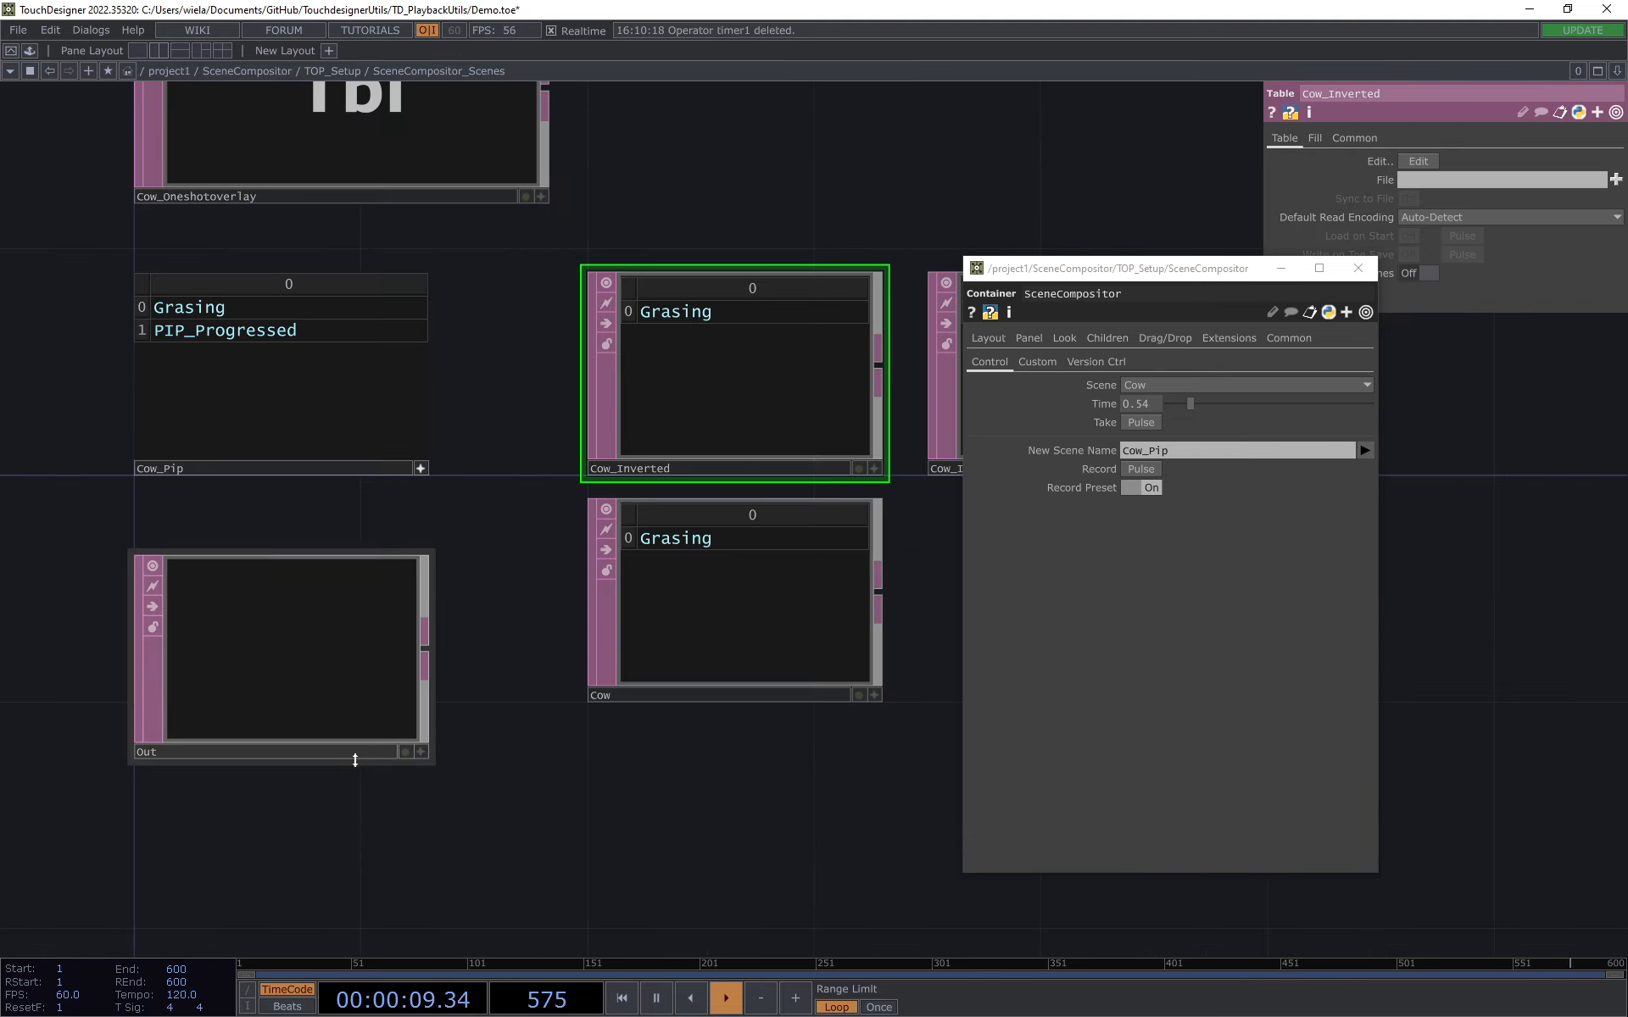
Step: Leave SceneCompositor_Scenes and open the PIP_Progressed item inside SceneCompositor_Items to view its network
scroll(691, 248, down, 3)
click(320, 71)
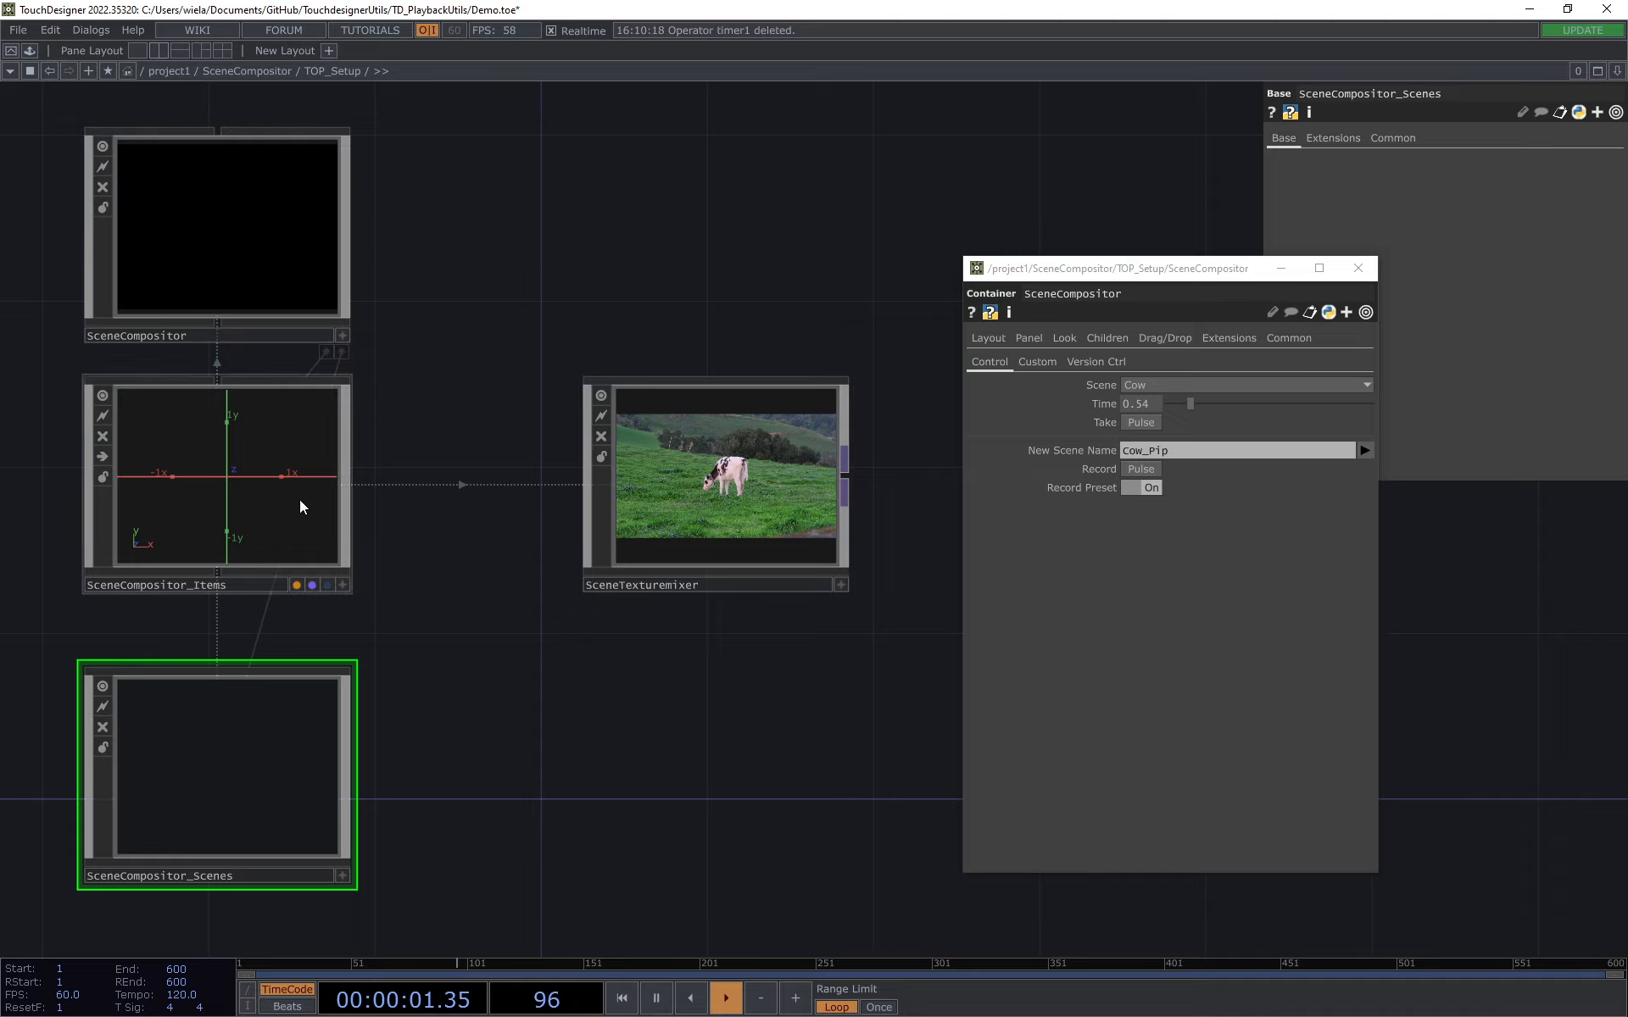
key(i)
scroll(419, 568, down, 2)
drag(411, 465, 400, 236)
click(595, 623)
key(i)
drag(662, 306, 585, 450)
scroll(584, 450, down, 3)
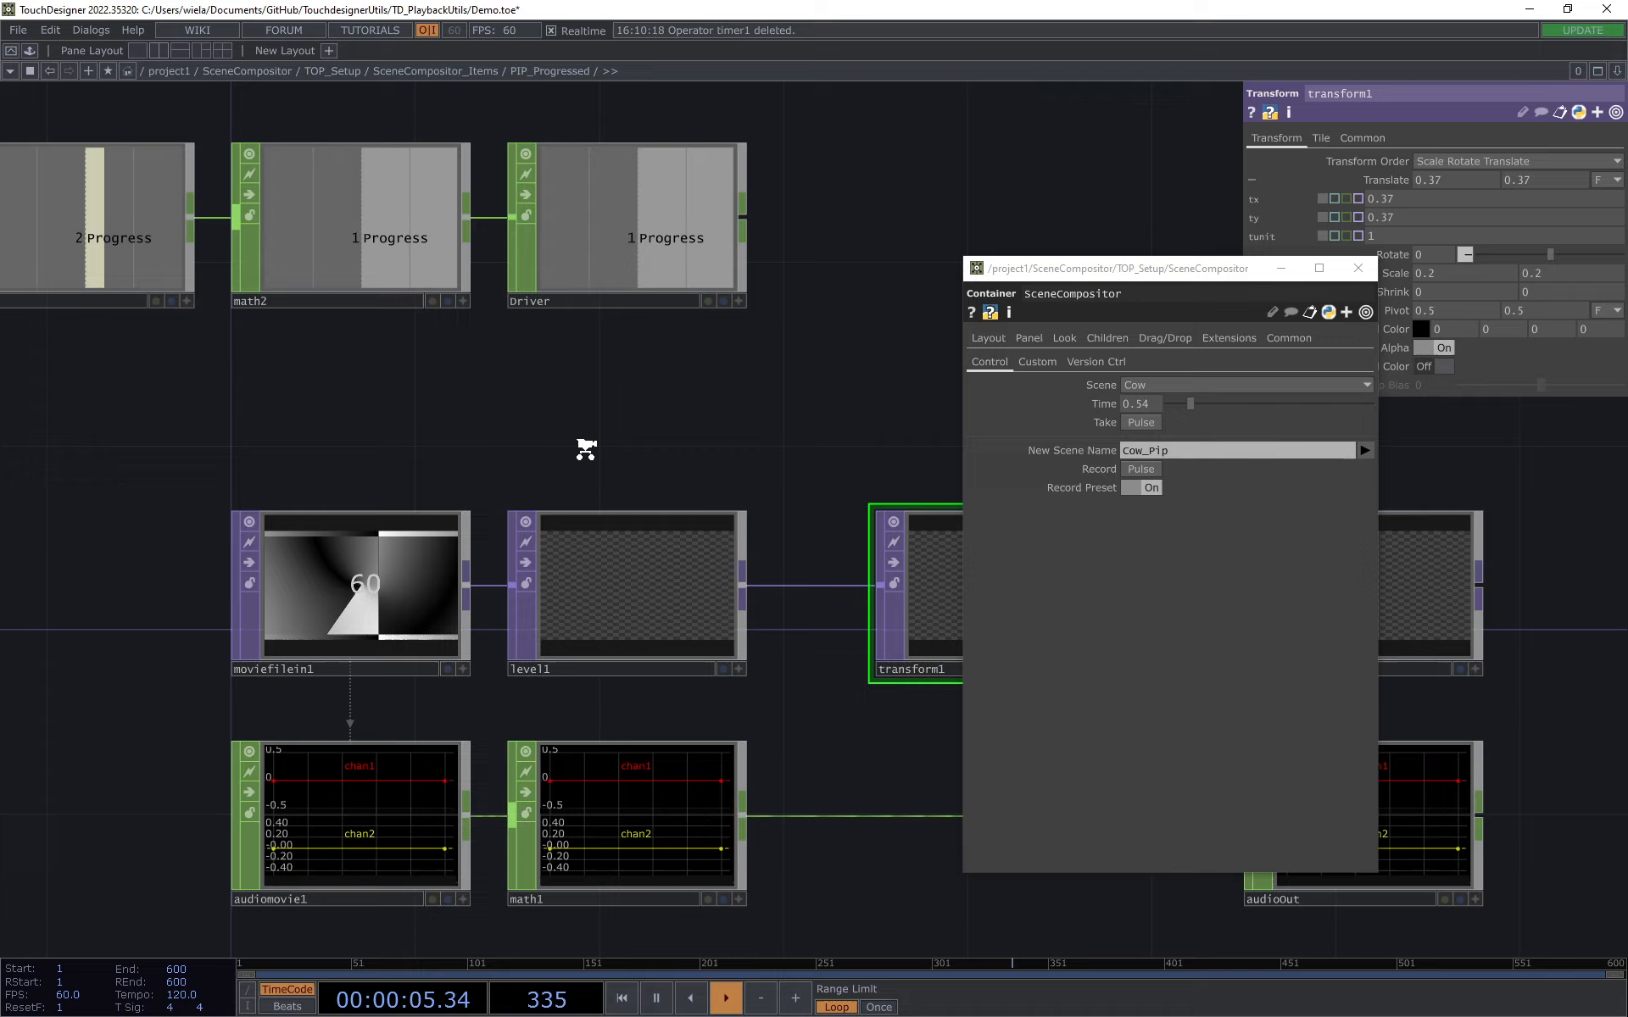
Step: Inspect the Progress chain in PIP_Progressed, including the range parameters of math2 and the Driver null
drag(182, 339, 368, 413)
click(367, 373)
drag(629, 450, 593, 466)
click(534, 384)
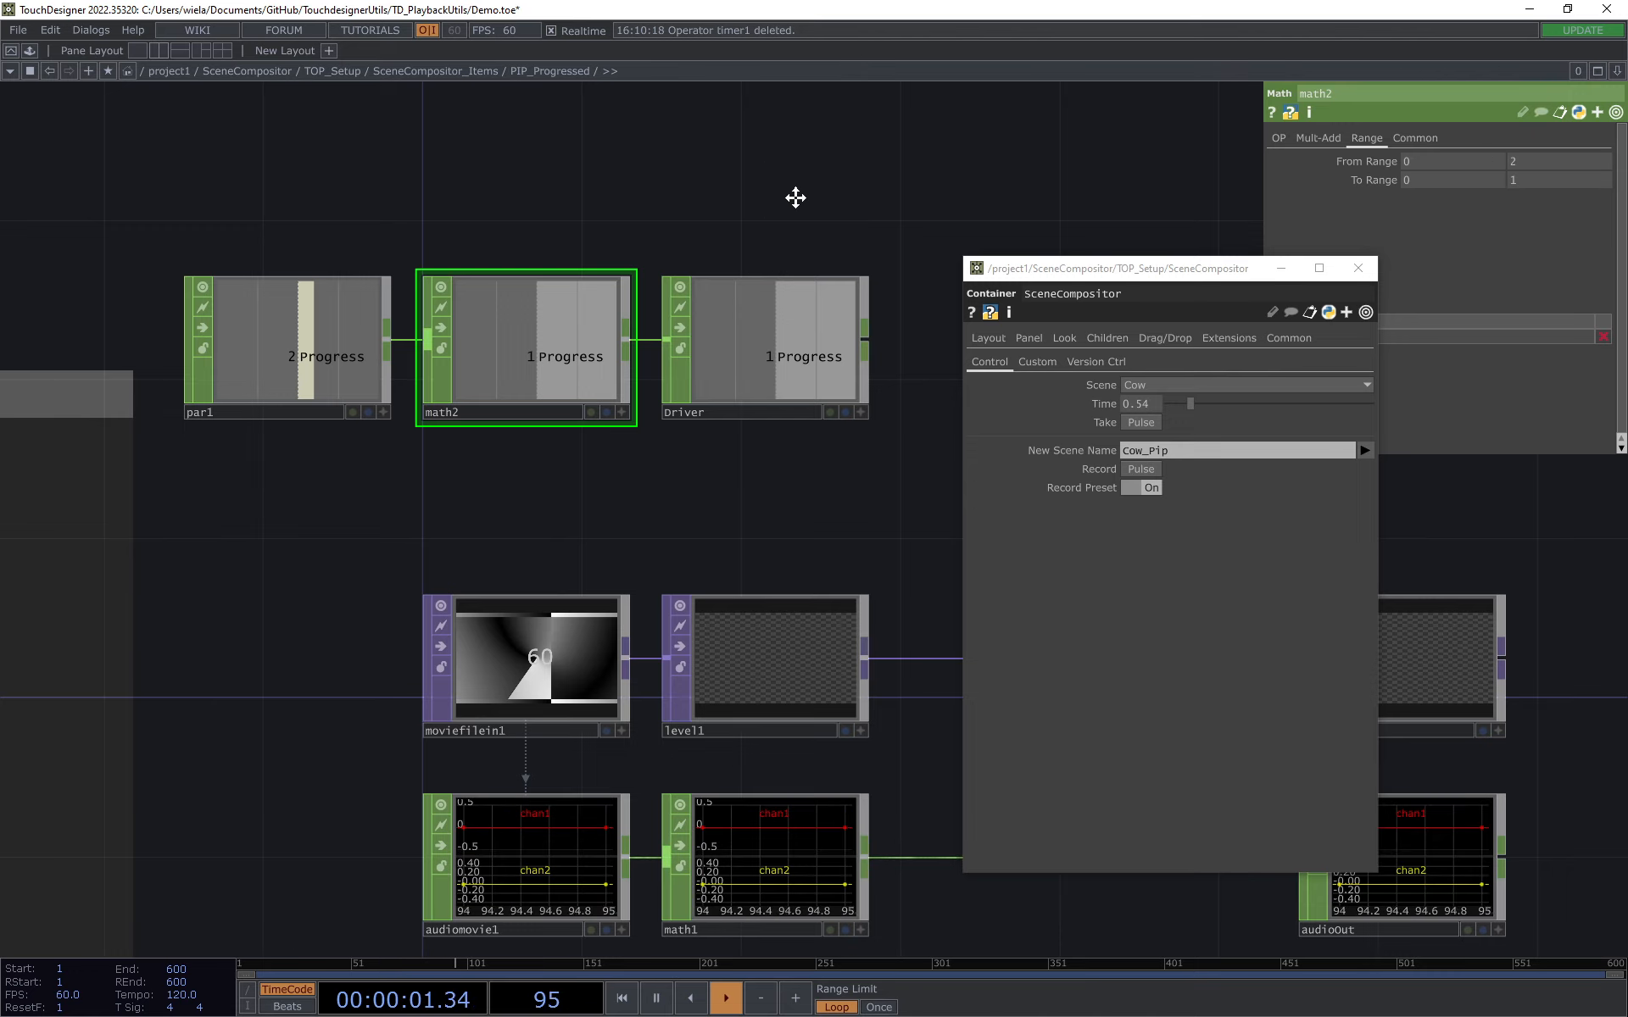
drag(795, 198, 729, 195)
click(690, 354)
drag(686, 452, 652, 345)
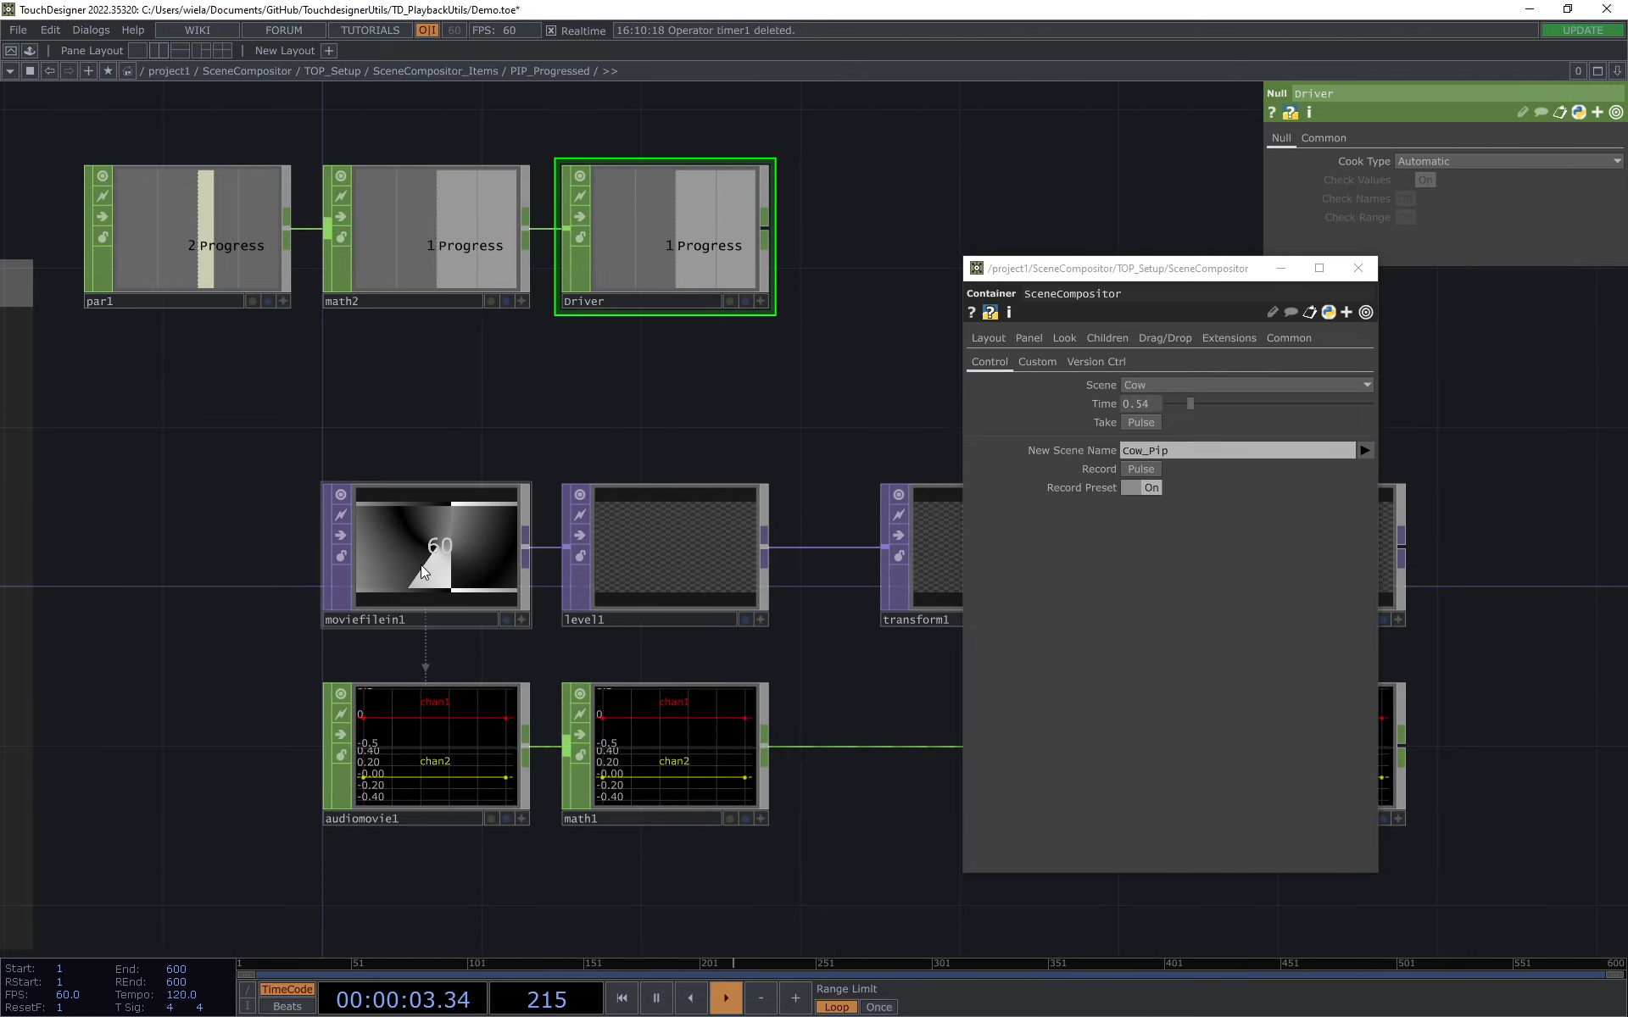
Step: Uncover the parameters of moviefilein1 from the floating window and set its Index unit to Fraction
click(424, 551)
drag(1253, 272, 1036, 277)
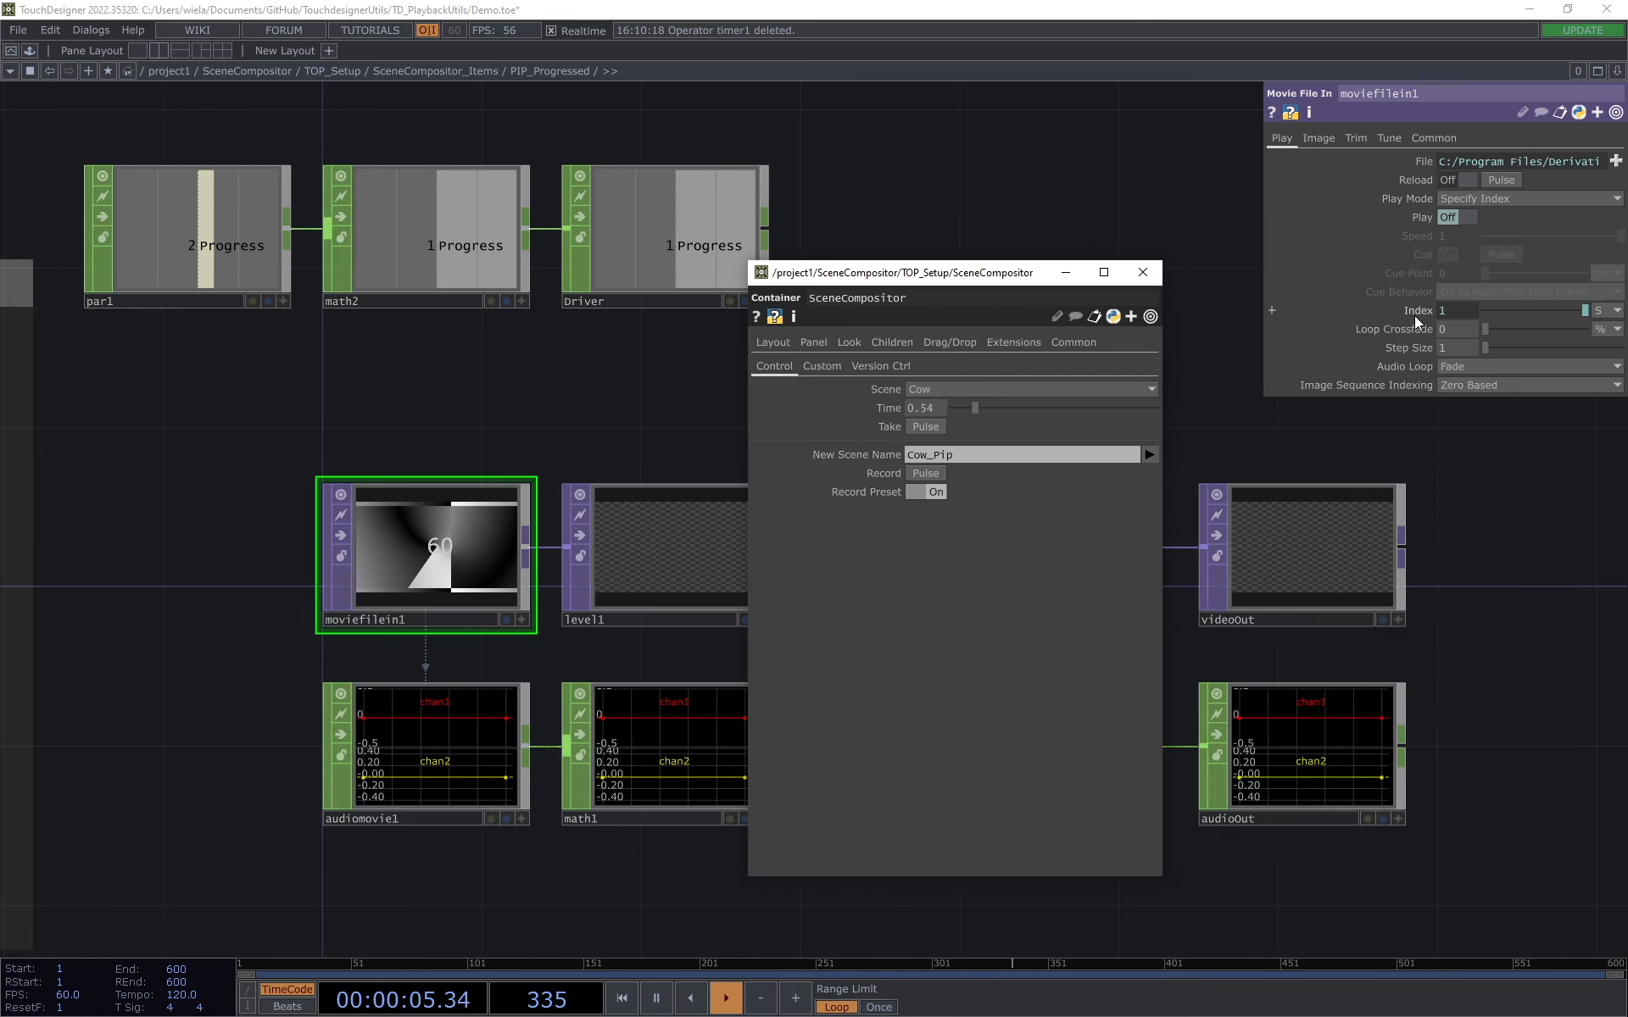
click(1411, 312)
click(1411, 312)
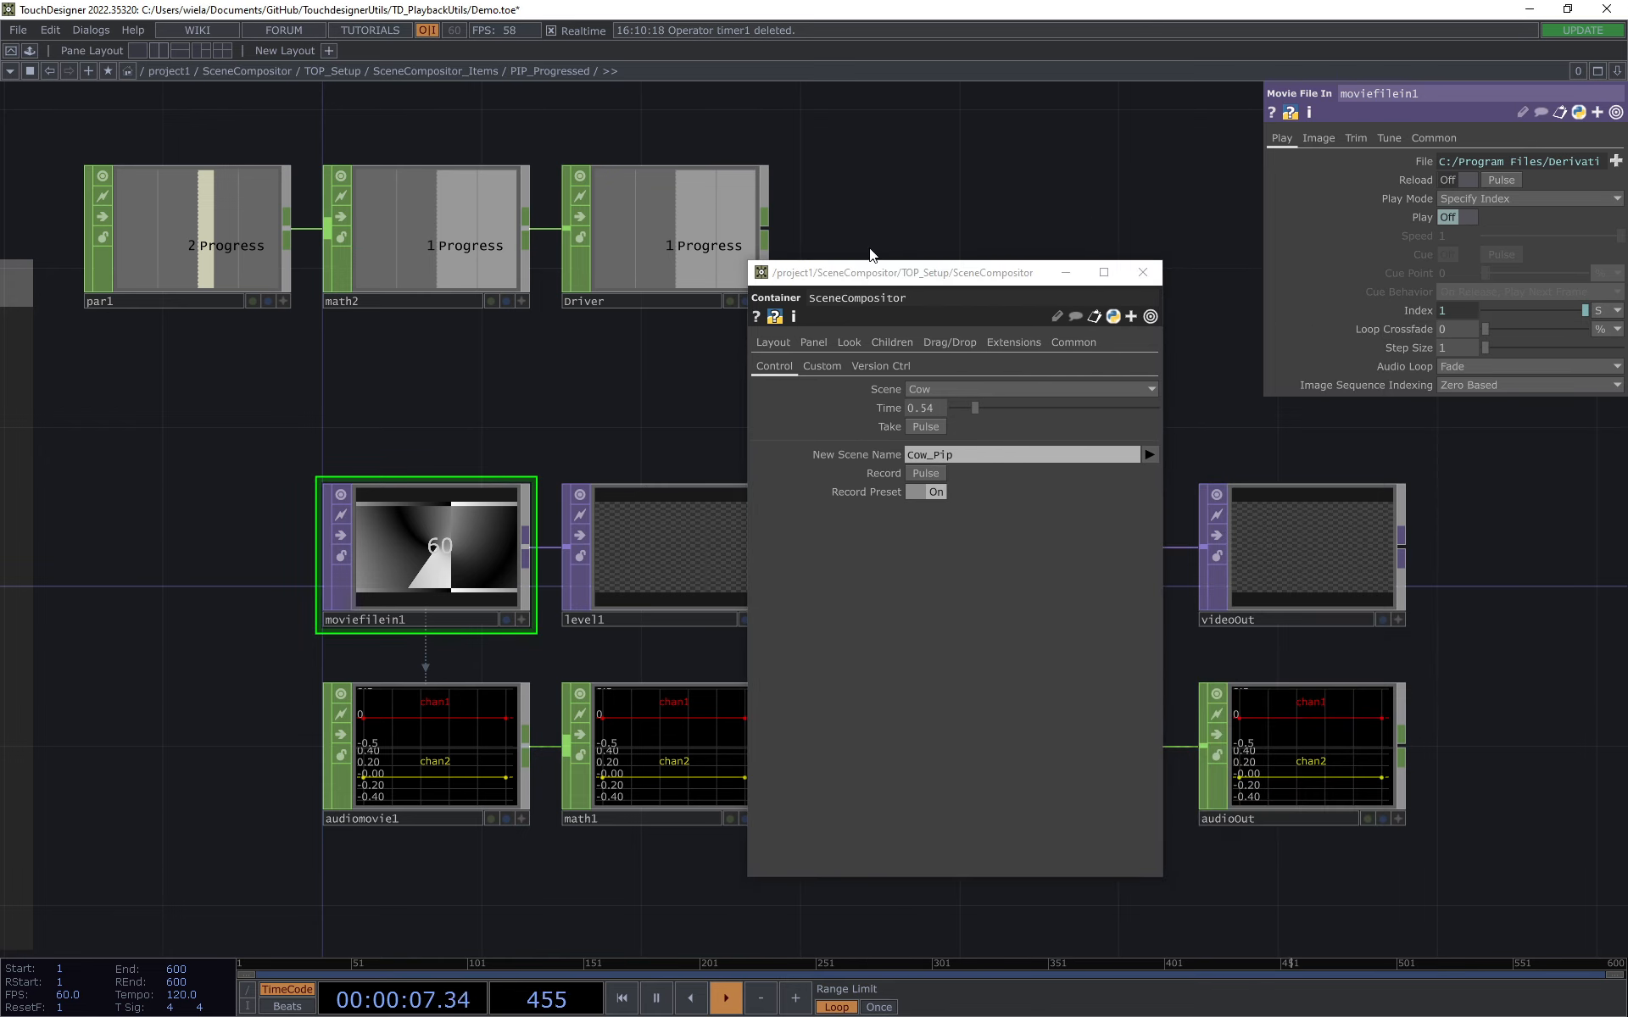
click(1617, 310)
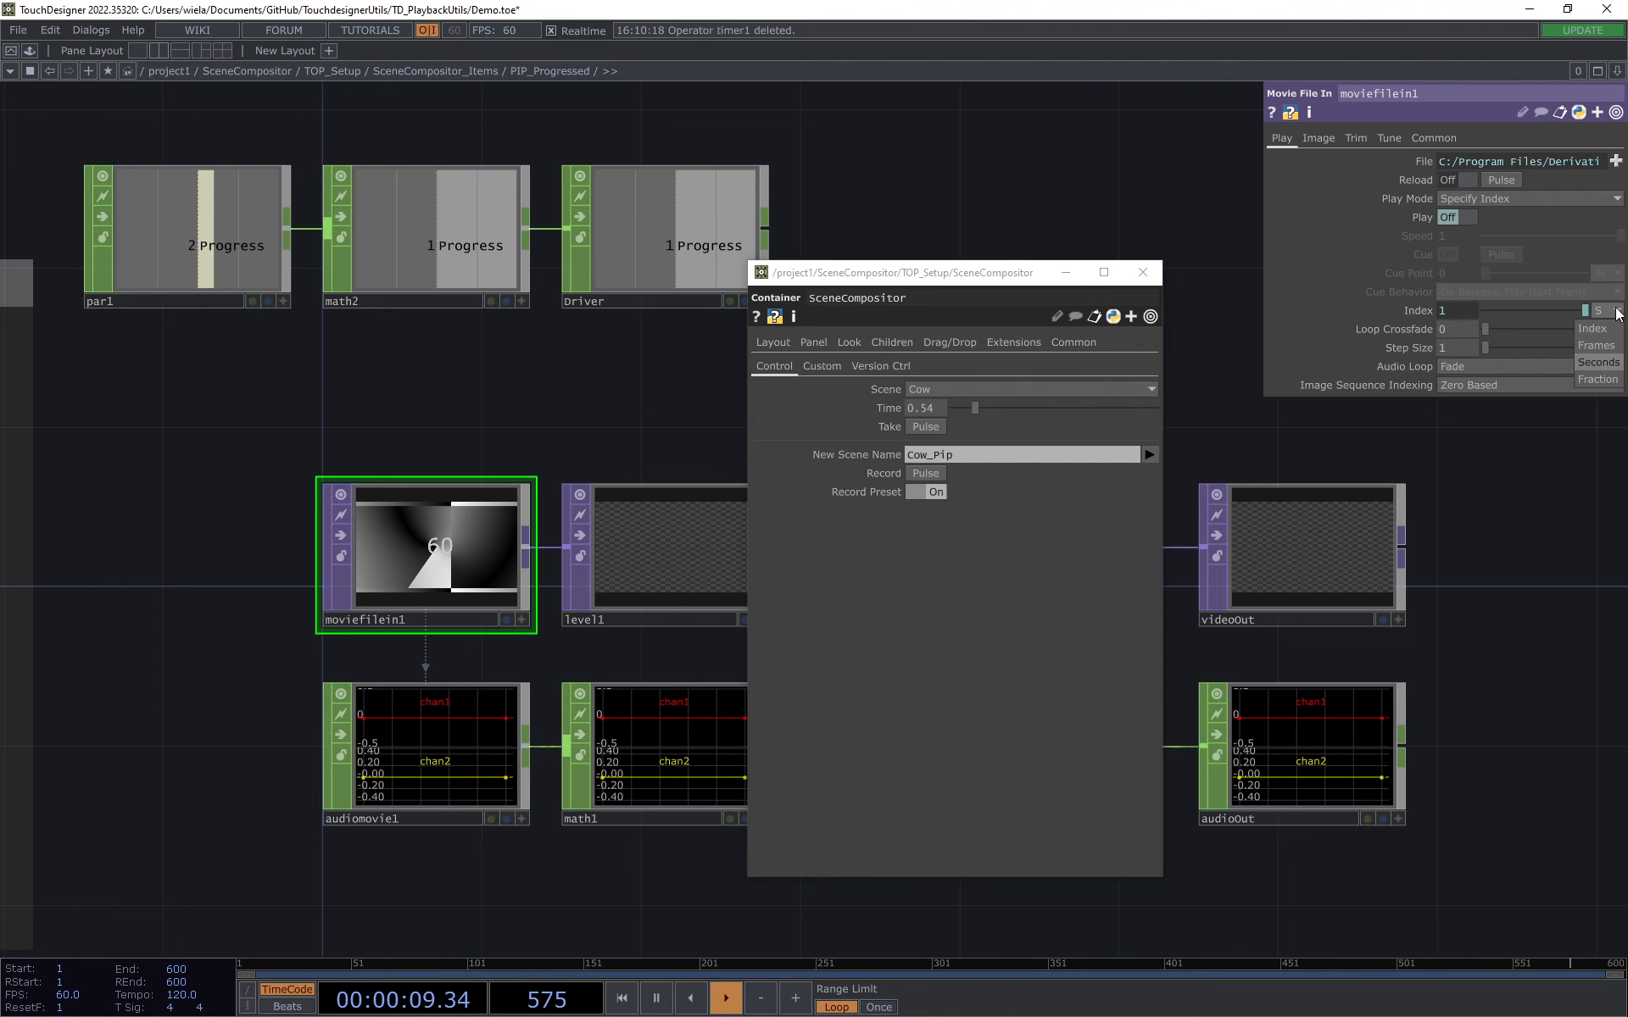
click(1598, 379)
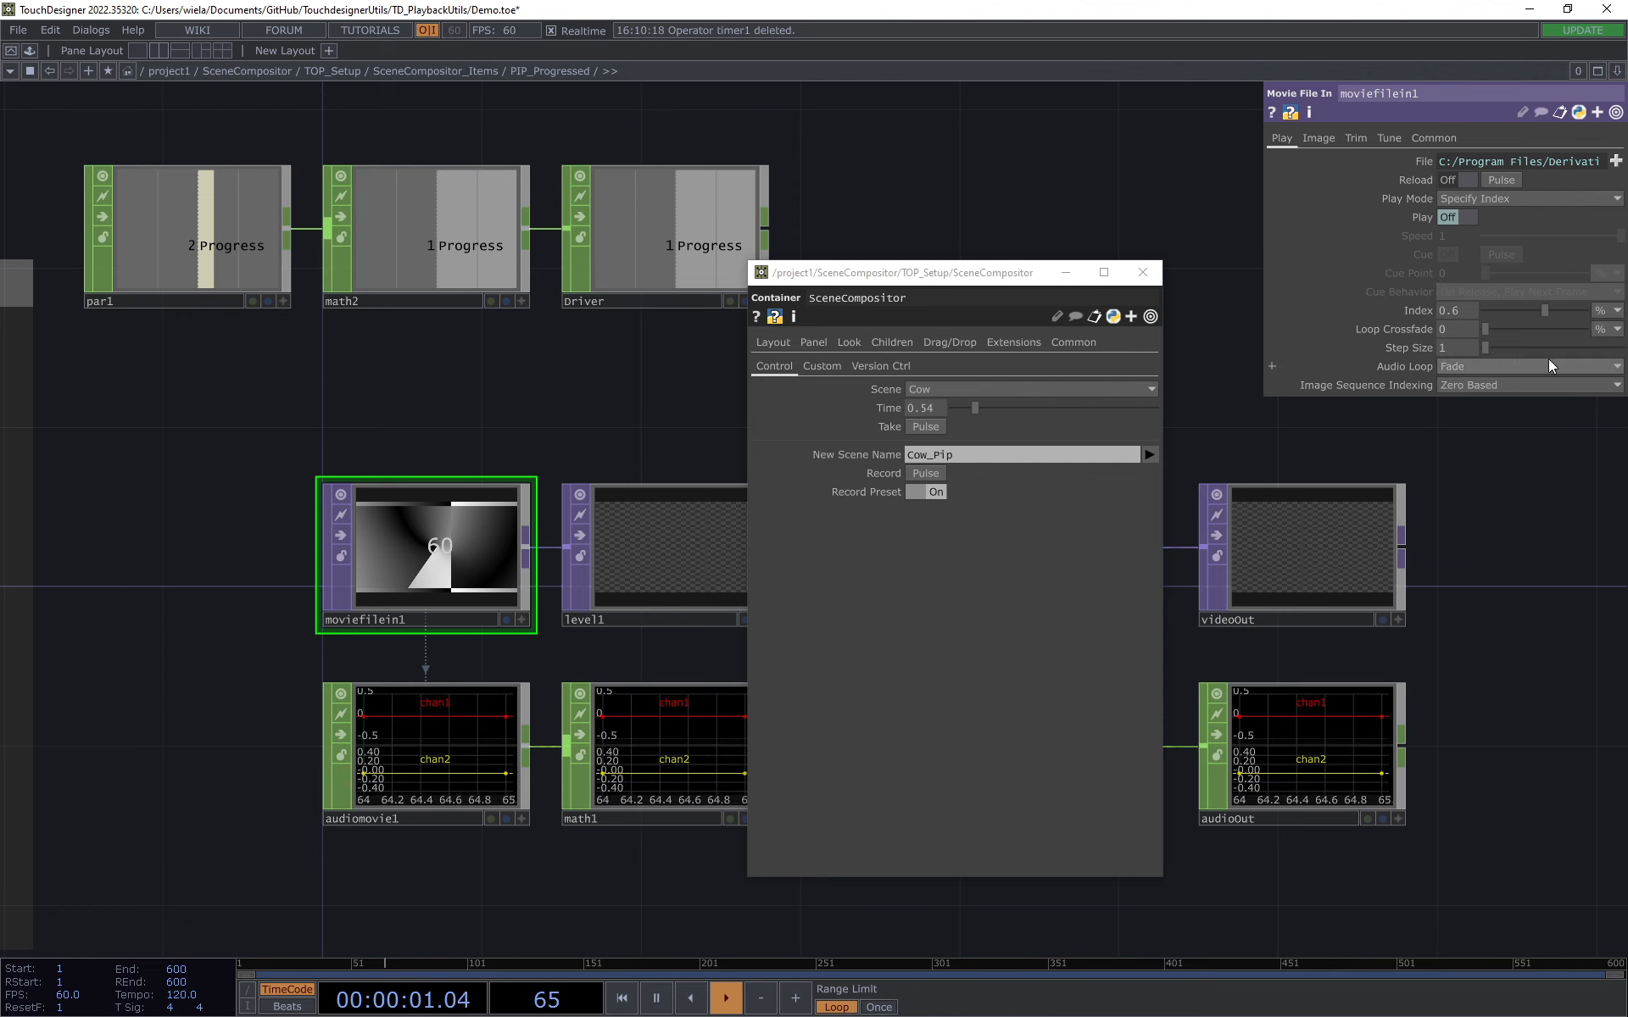
click(1416, 310)
click(1416, 313)
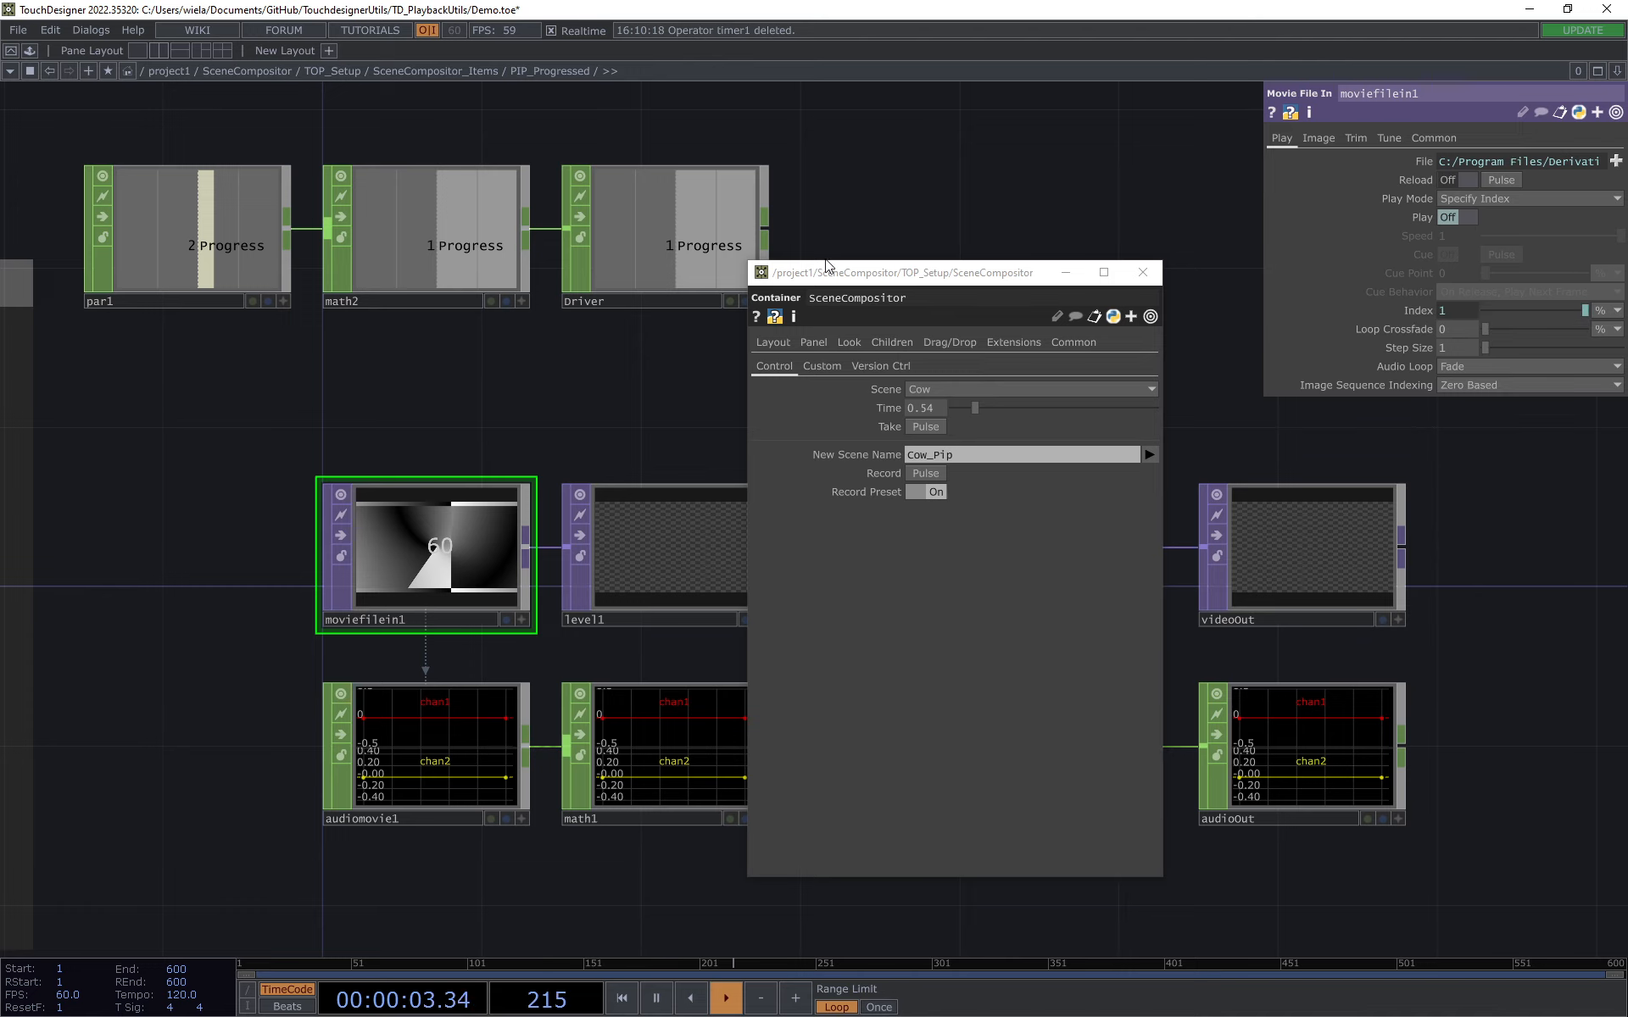
Step: Move the SceneCompositor parameter window clear of the PIP network, set the Scene to Cow_Pip and take it
drag(828, 272, 175, 283)
drag(774, 435, 1137, 418)
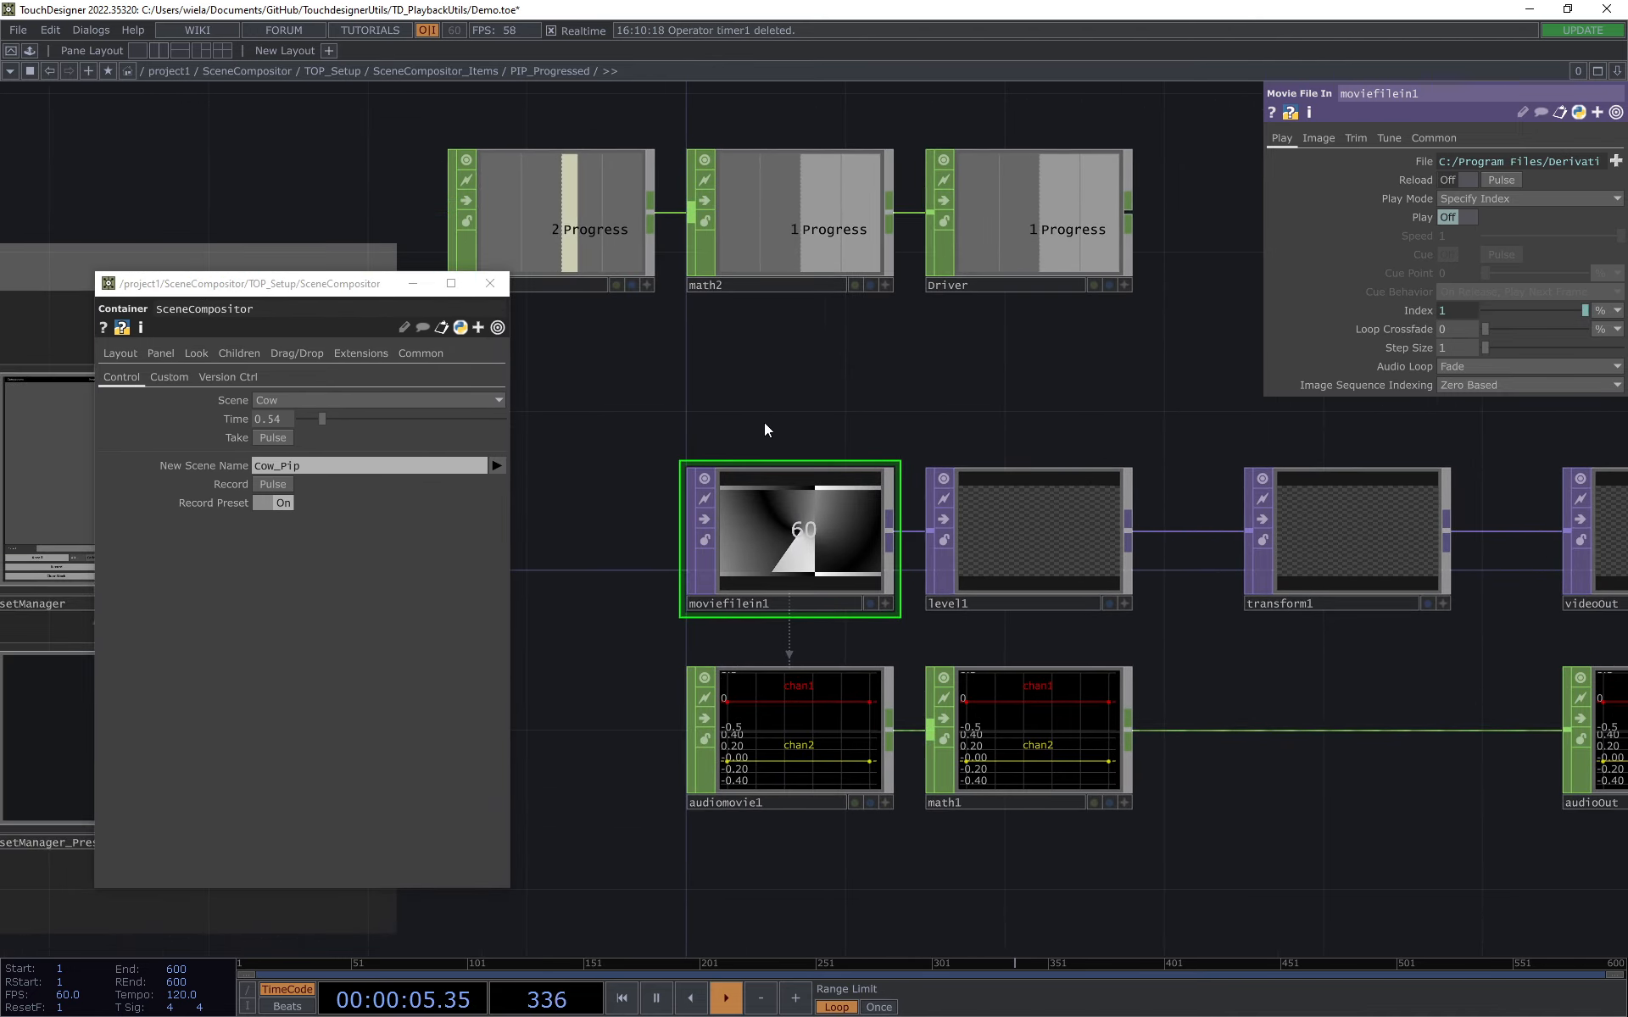
click(305, 400)
click(298, 453)
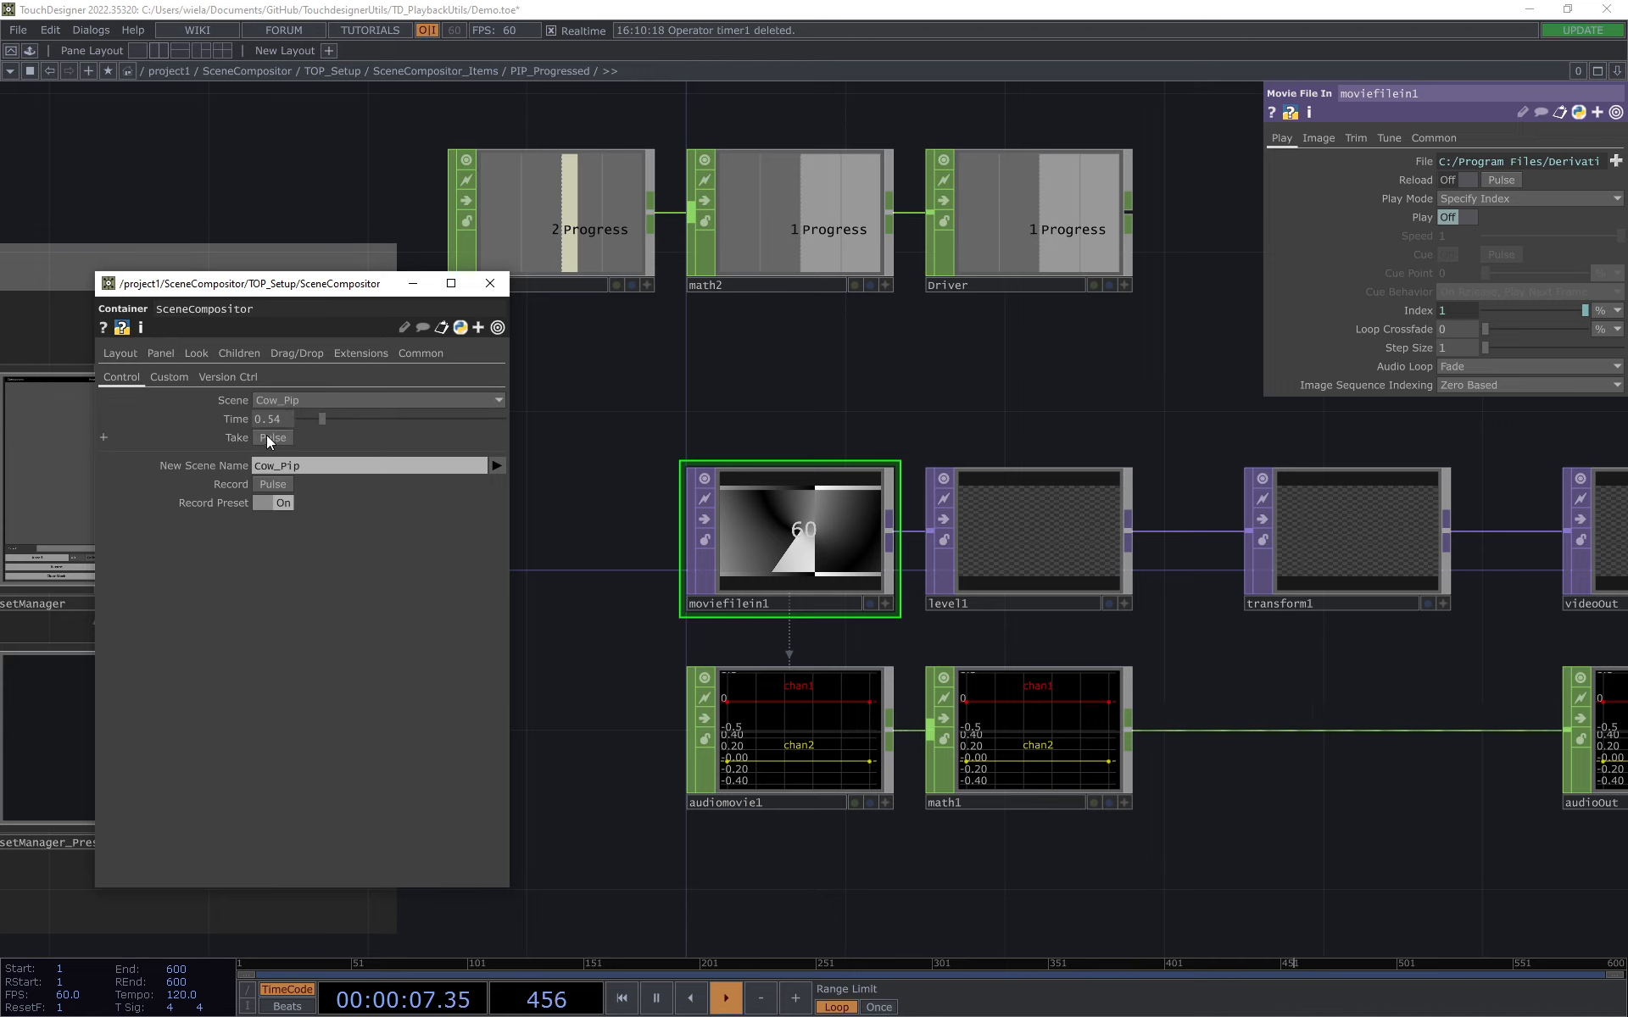
click(270, 438)
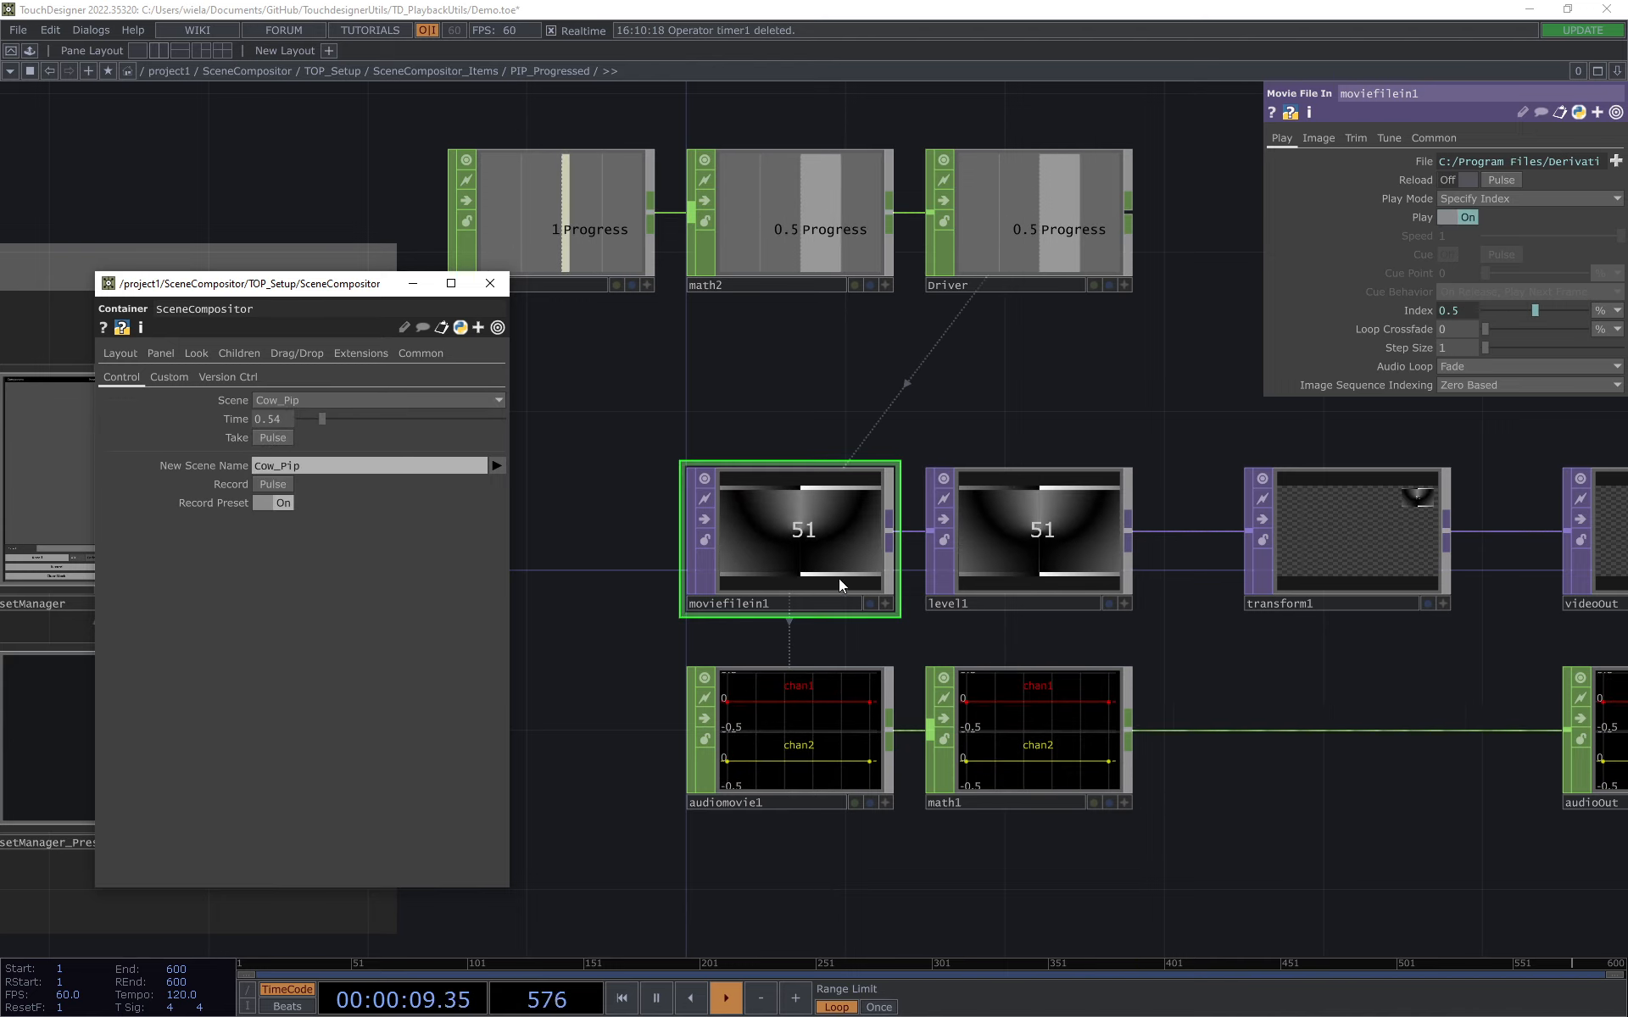
Step: Set the Scene to Cow, take it and watch moviefilein1 follow the Progress value
click(306, 400)
click(285, 436)
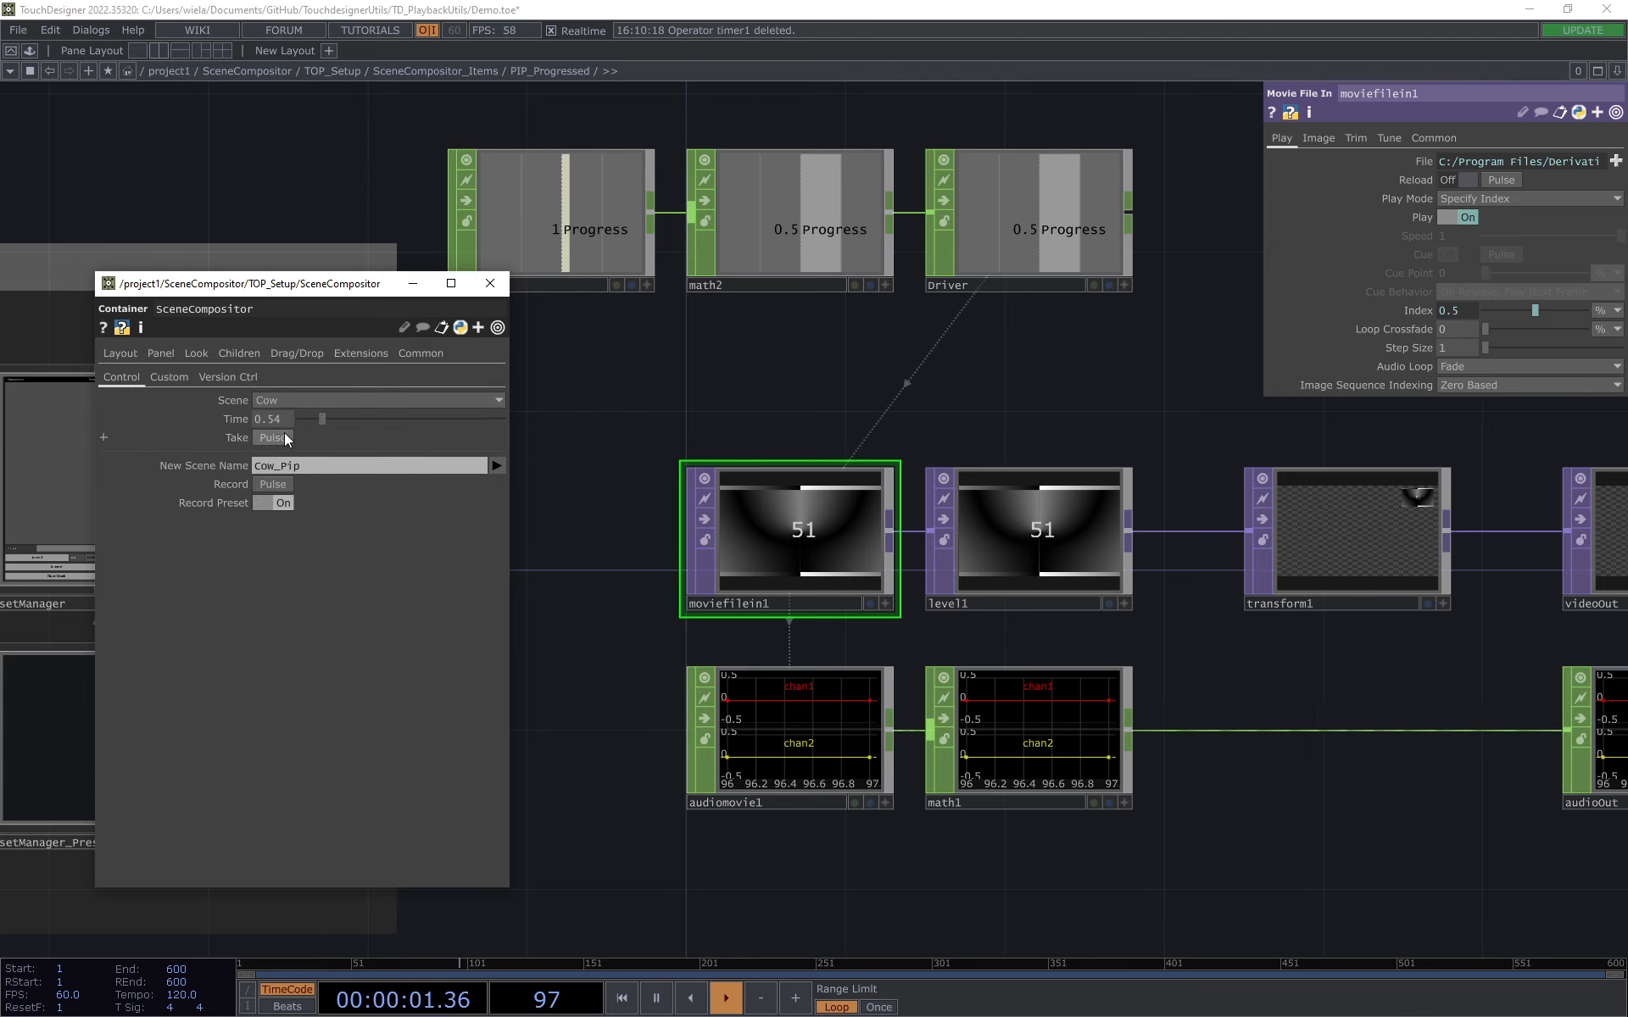
click(272, 438)
drag(732, 344, 609, 340)
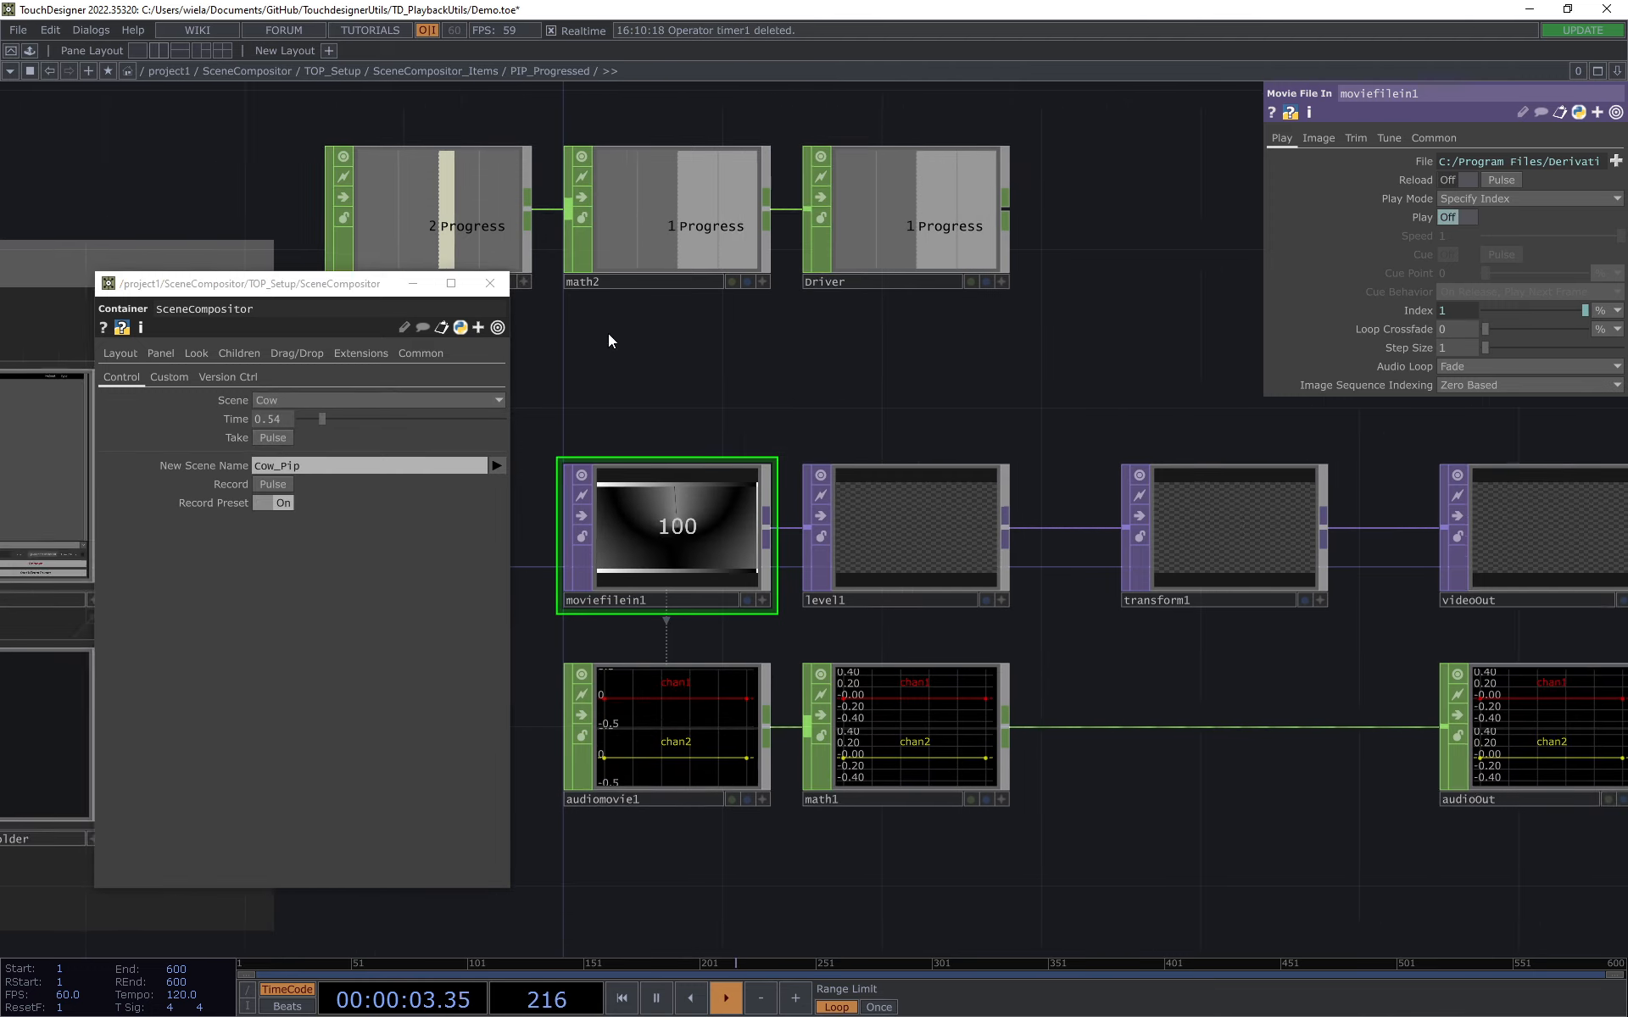
Step: Enter the Overflight_Oneshot item and examine the Cue Pulse expression in the playback parameters of moviefilein1
click(435, 70)
click(745, 411)
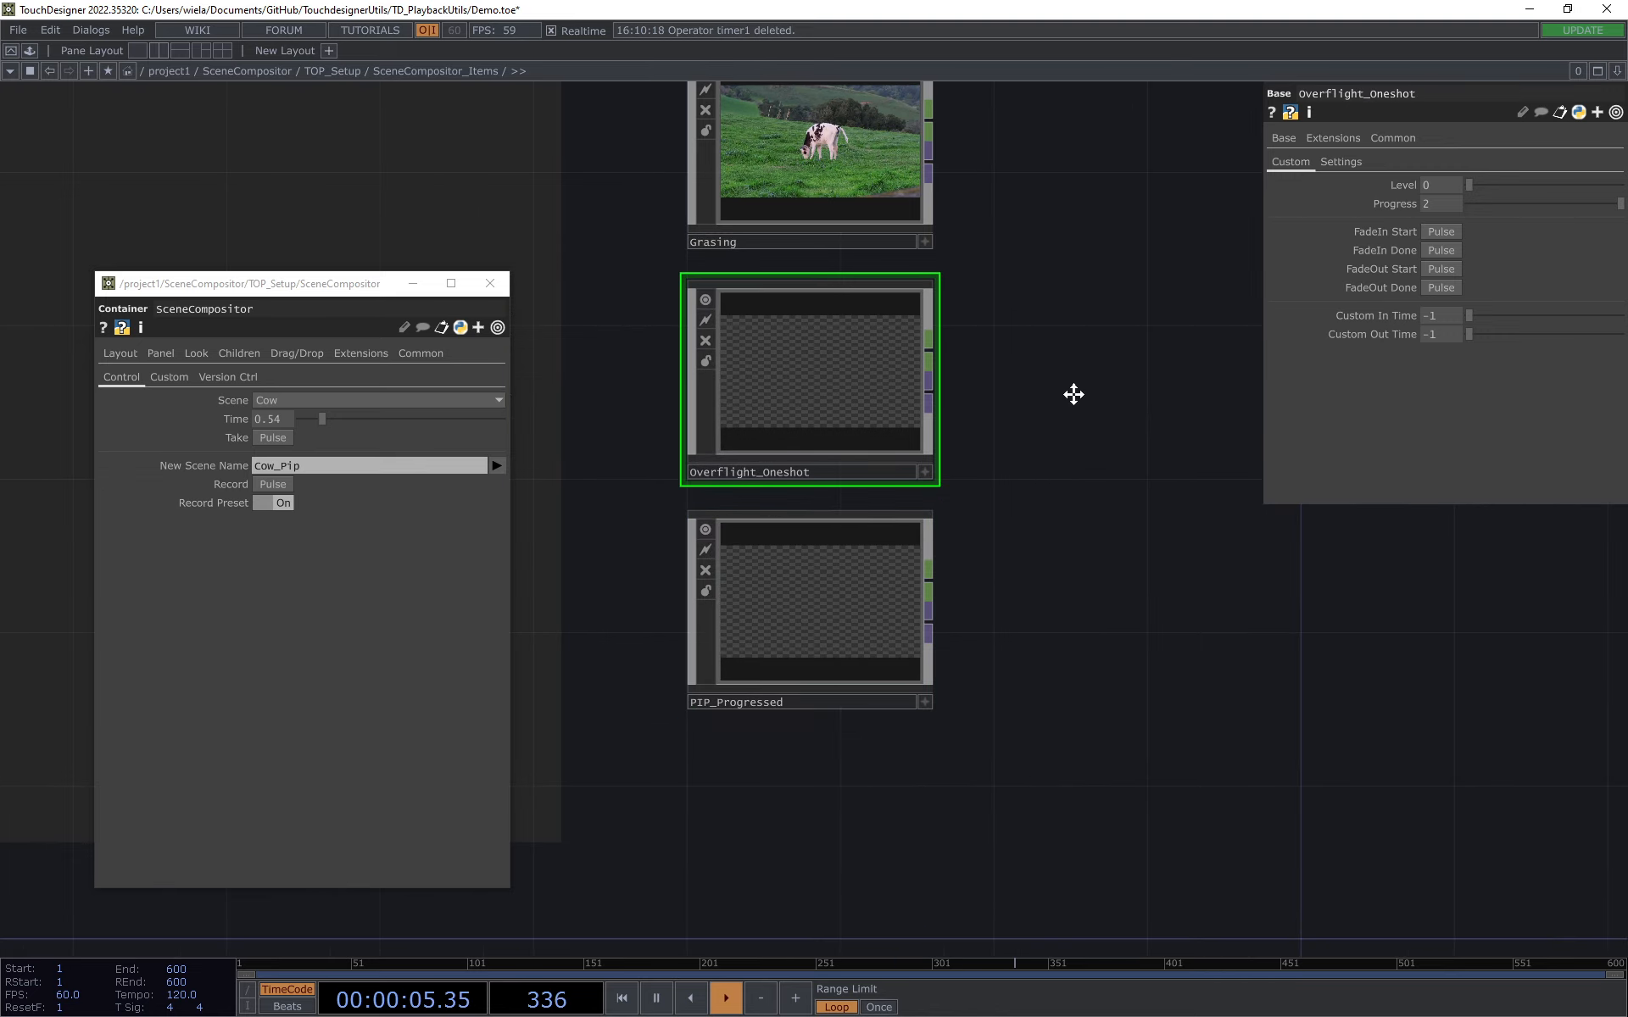
drag(1073, 395, 1048, 470)
key(i)
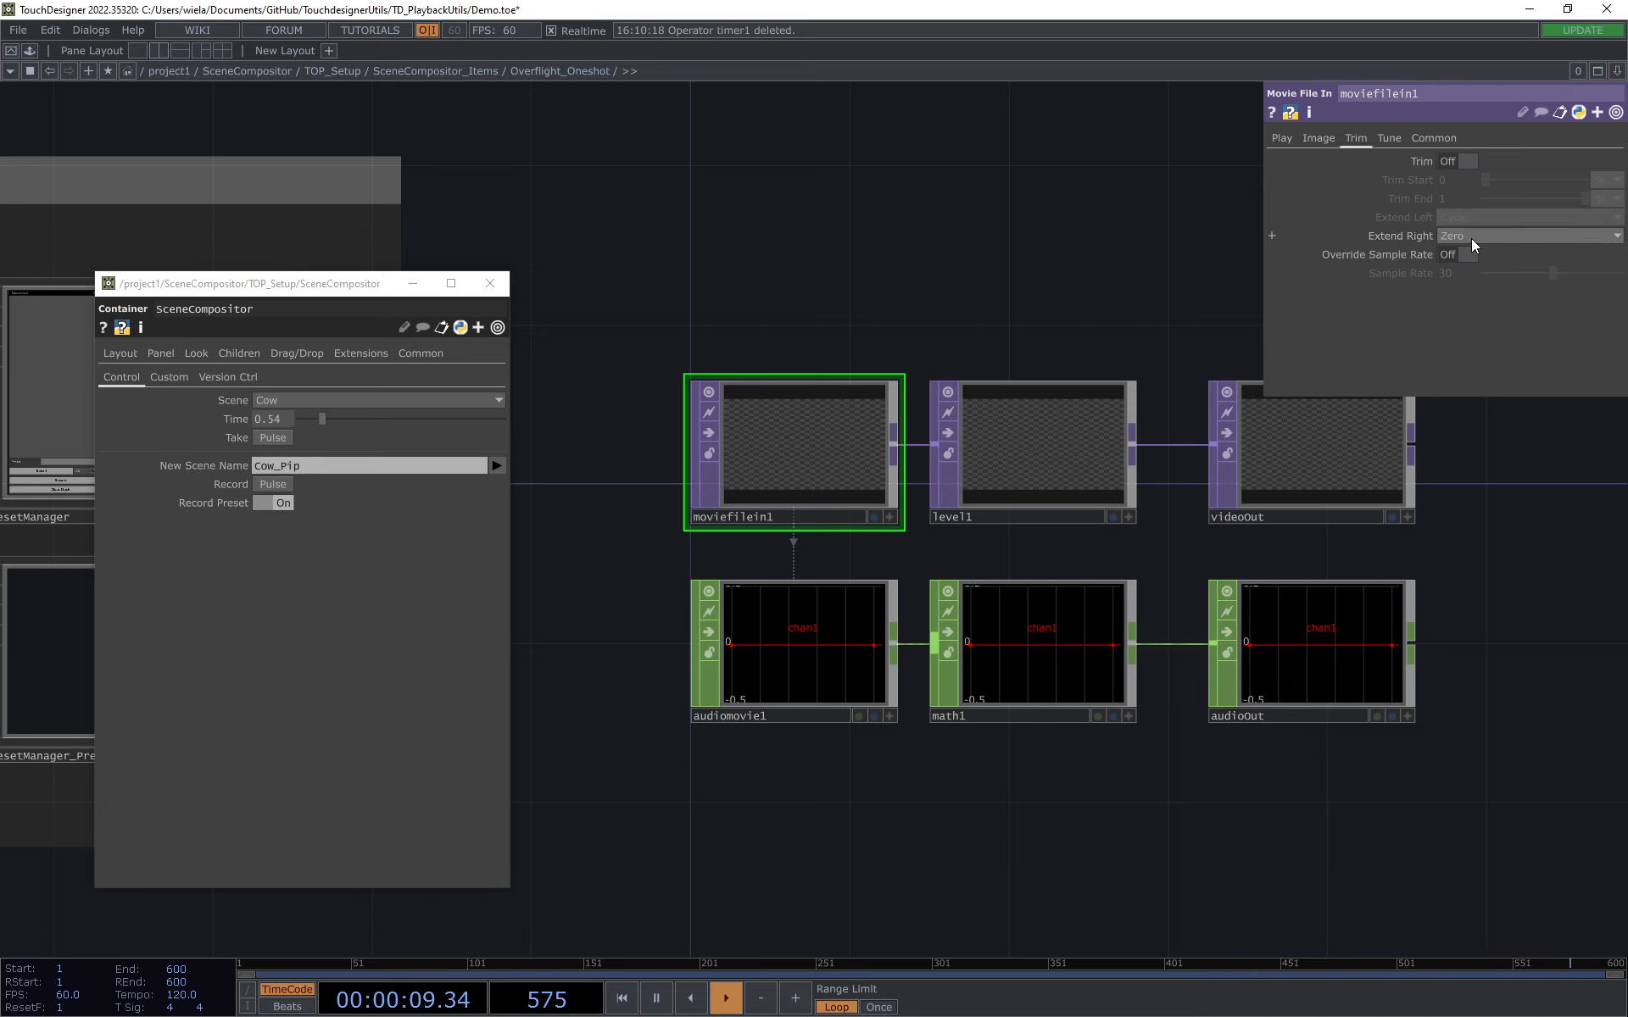
click(1282, 138)
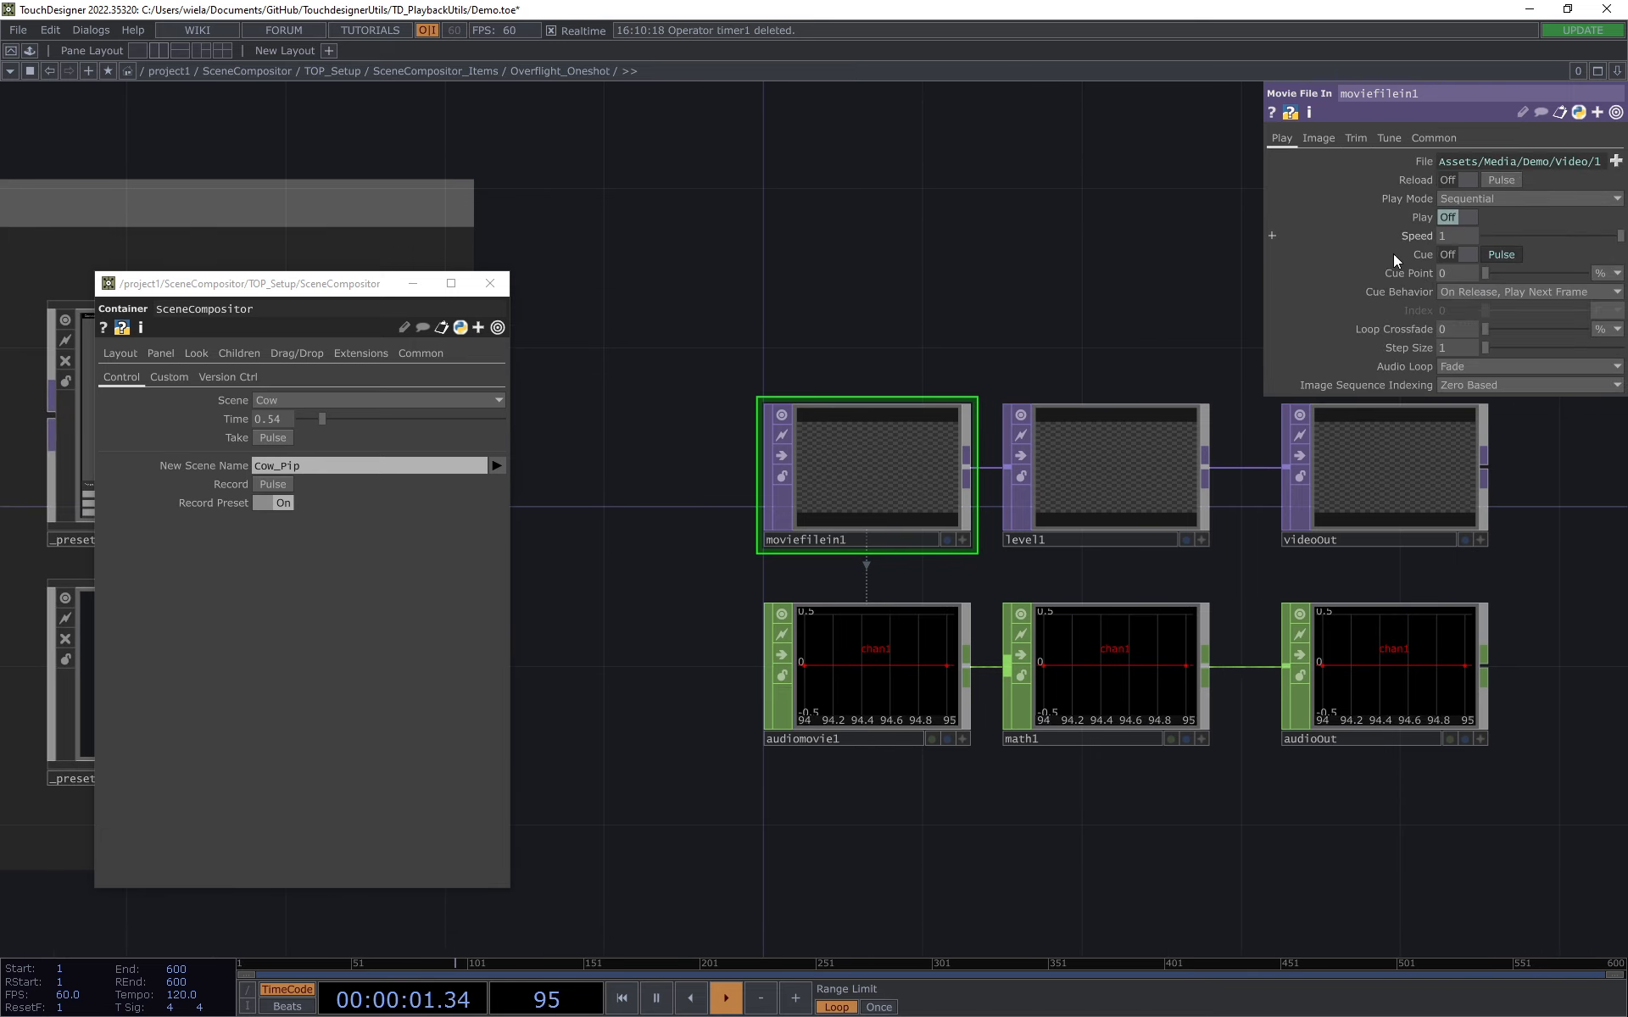
click(1419, 256)
key(Return)
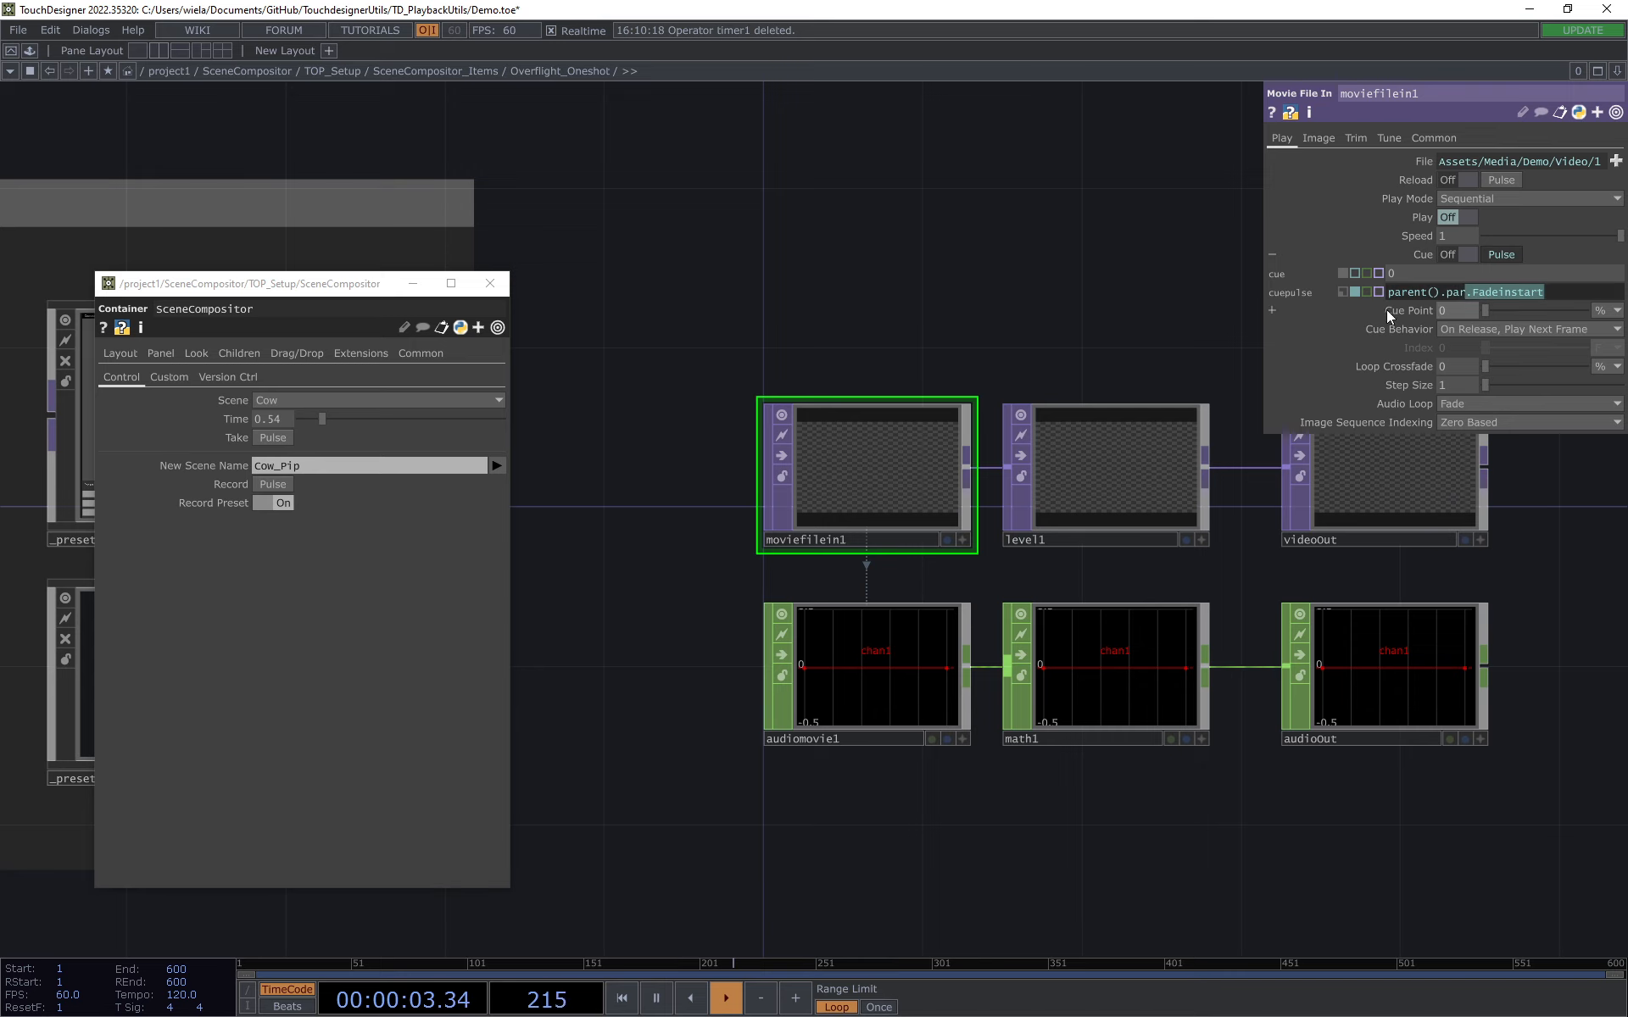
Step: Go back up to the SceneCompositor example network and close the floating parameter window
click(435, 71)
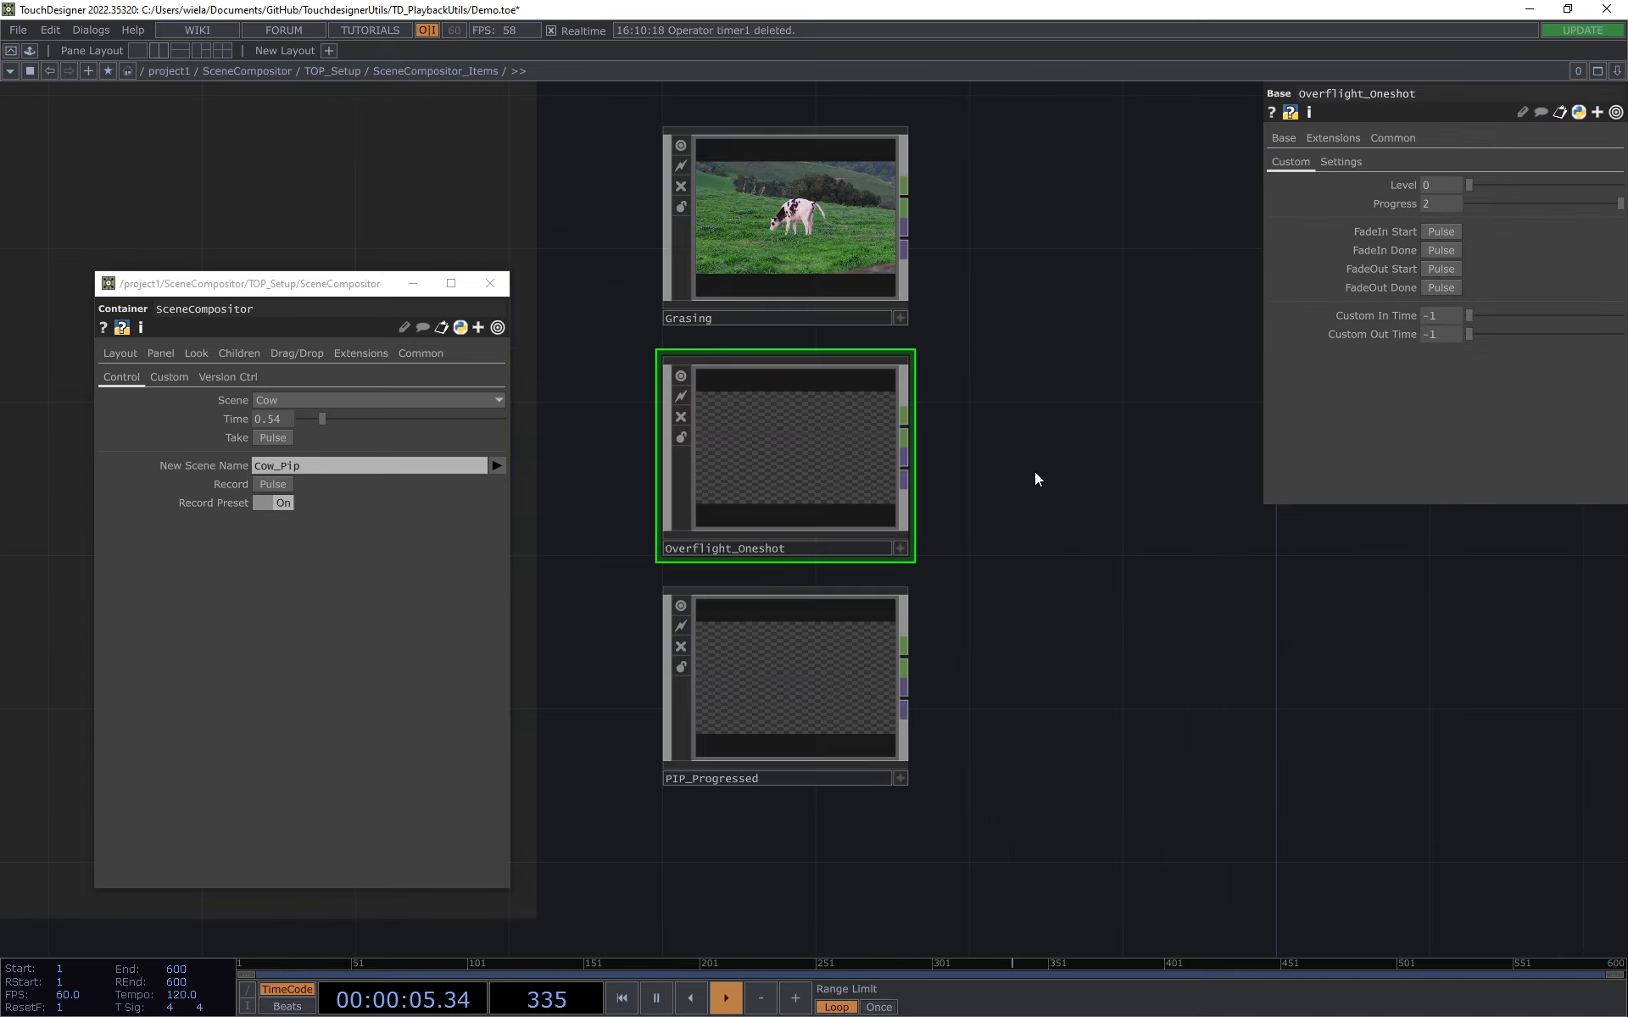
click(332, 71)
click(246, 71)
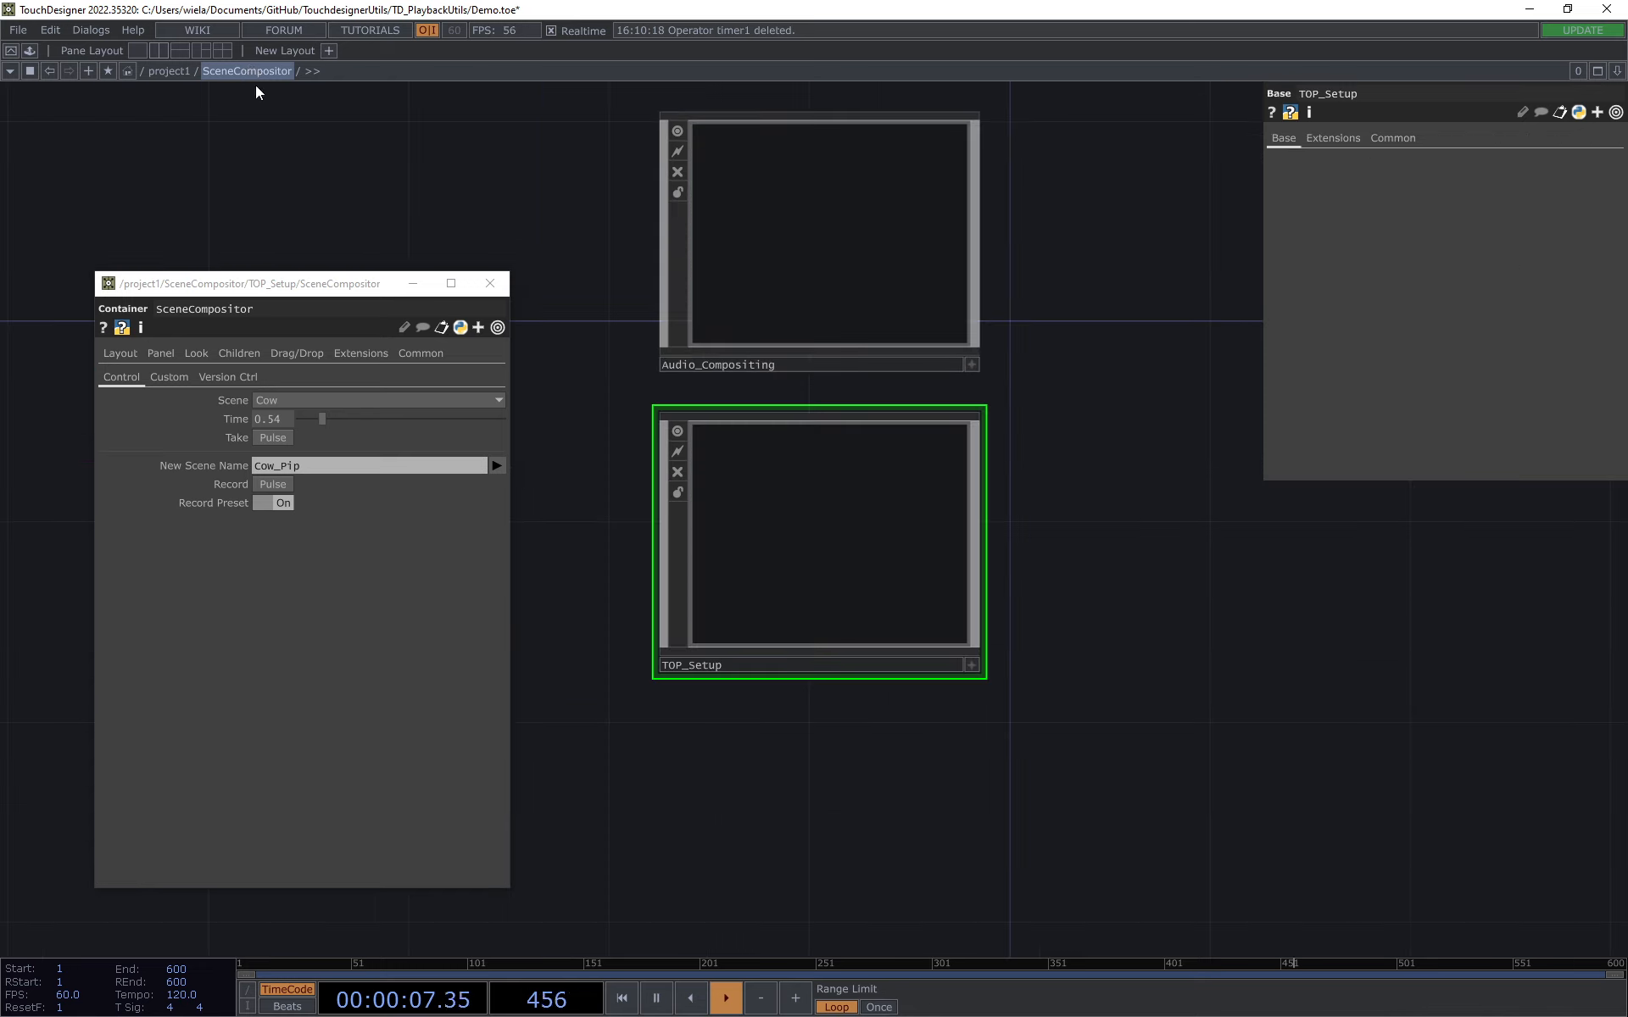
click(504, 293)
key(h)
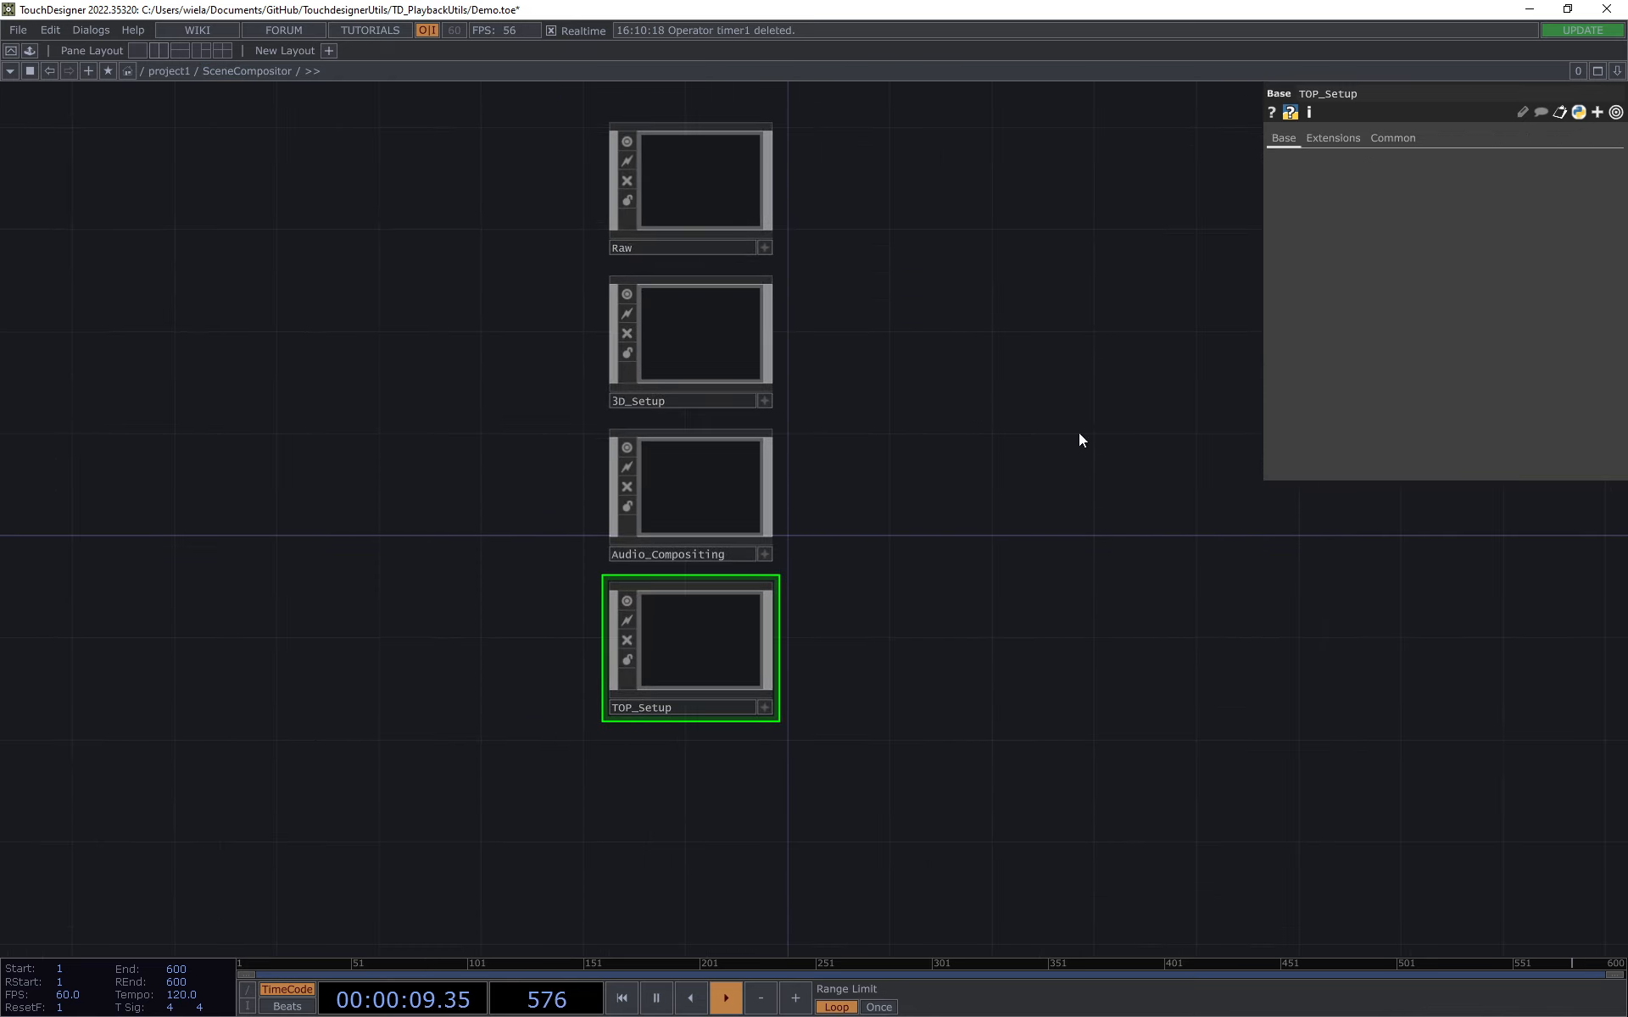
Step: Move the Raw component slightly upward to widen its gap from 3D_Setup
drag(694, 308, 694, 282)
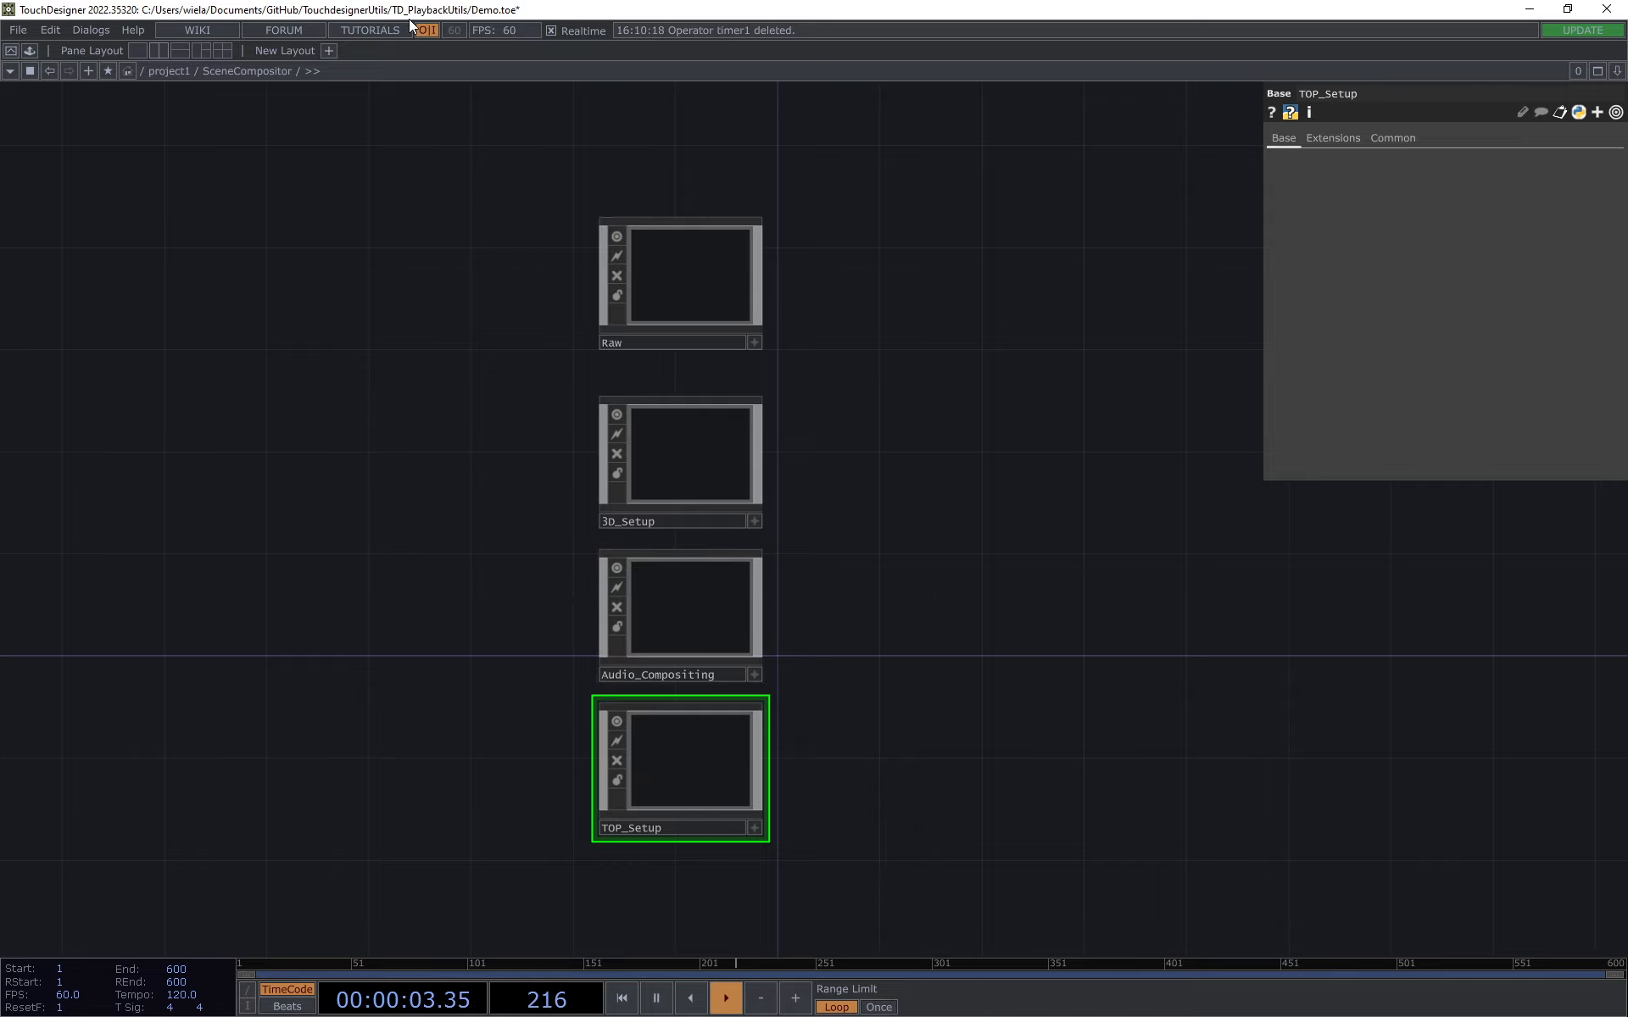
drag(494, 327, 486, 299)
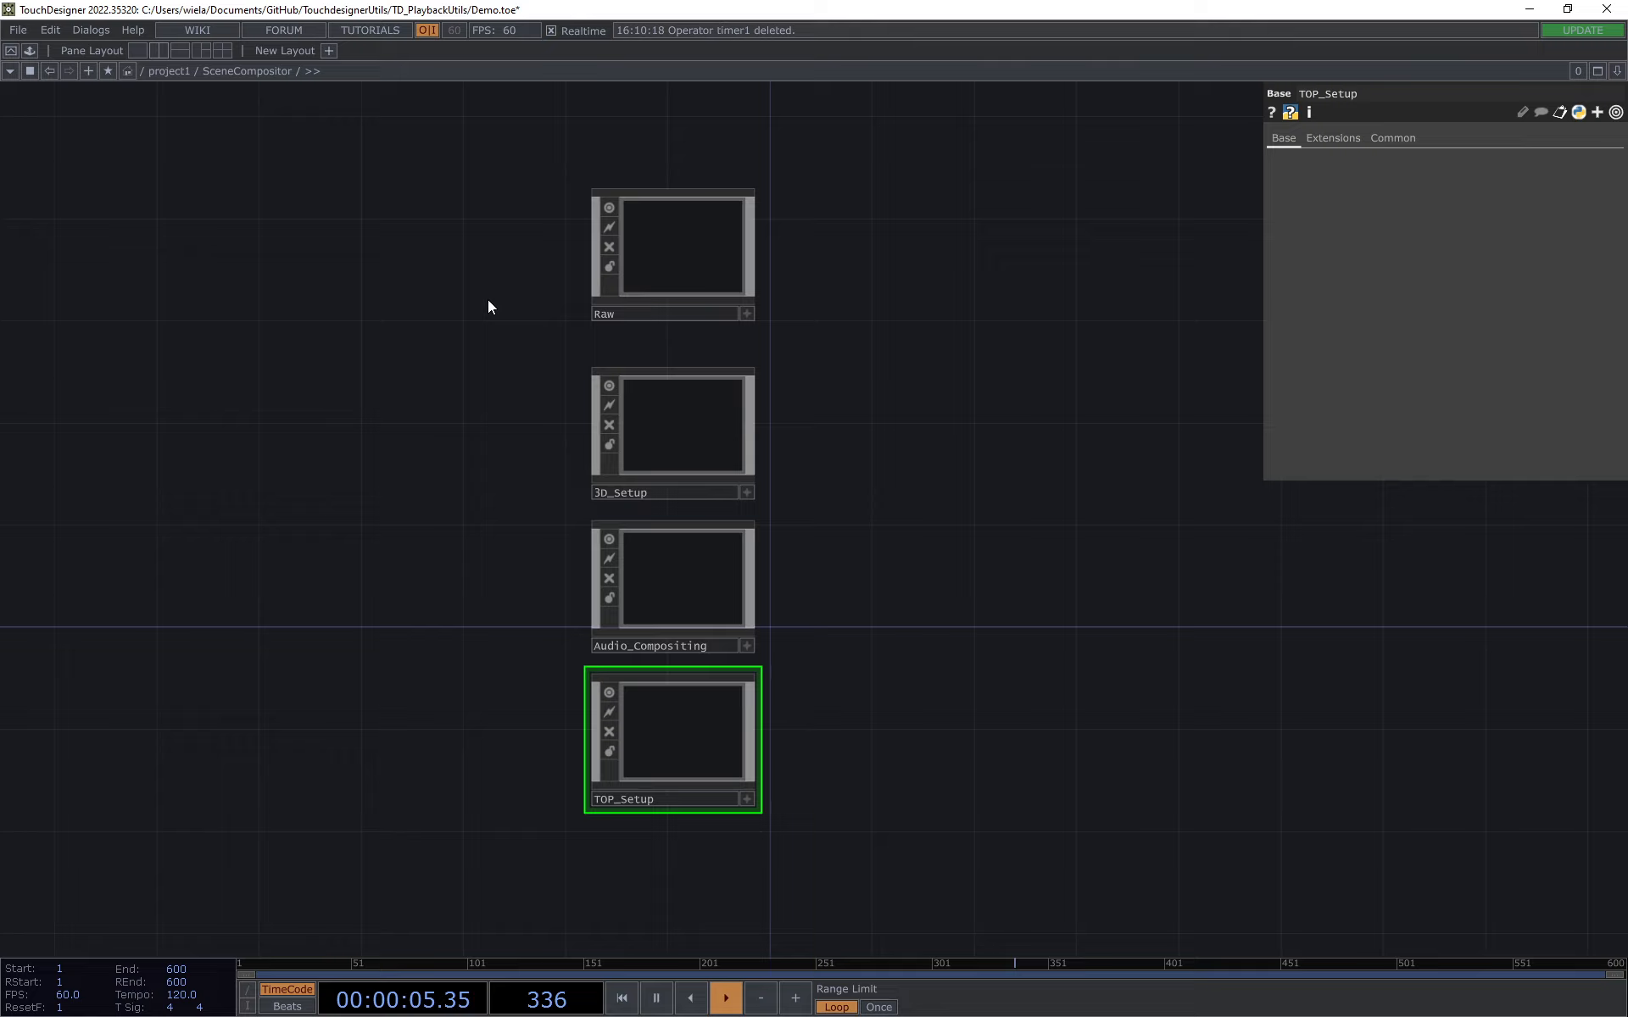
drag(901, 632, 952, 617)
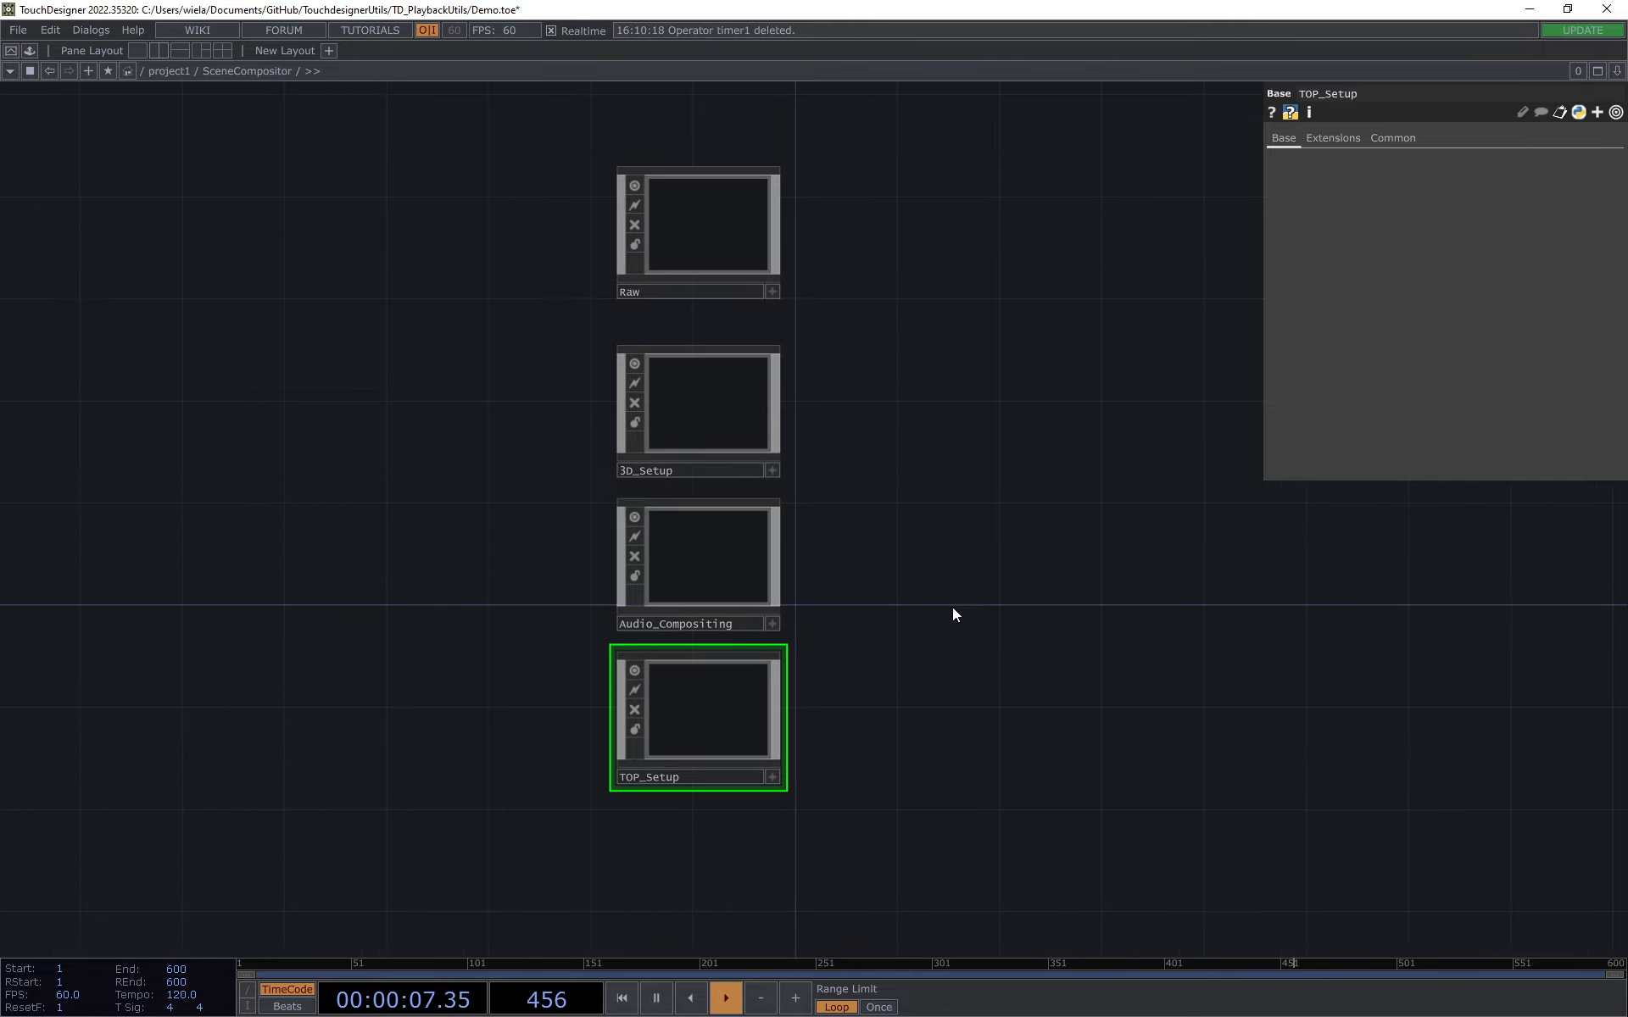
Step: Enter Audio_Compositing to view its SceneAudioMixer setup, and return to the SceneCompositor example network
scroll(637, 491, up, 5)
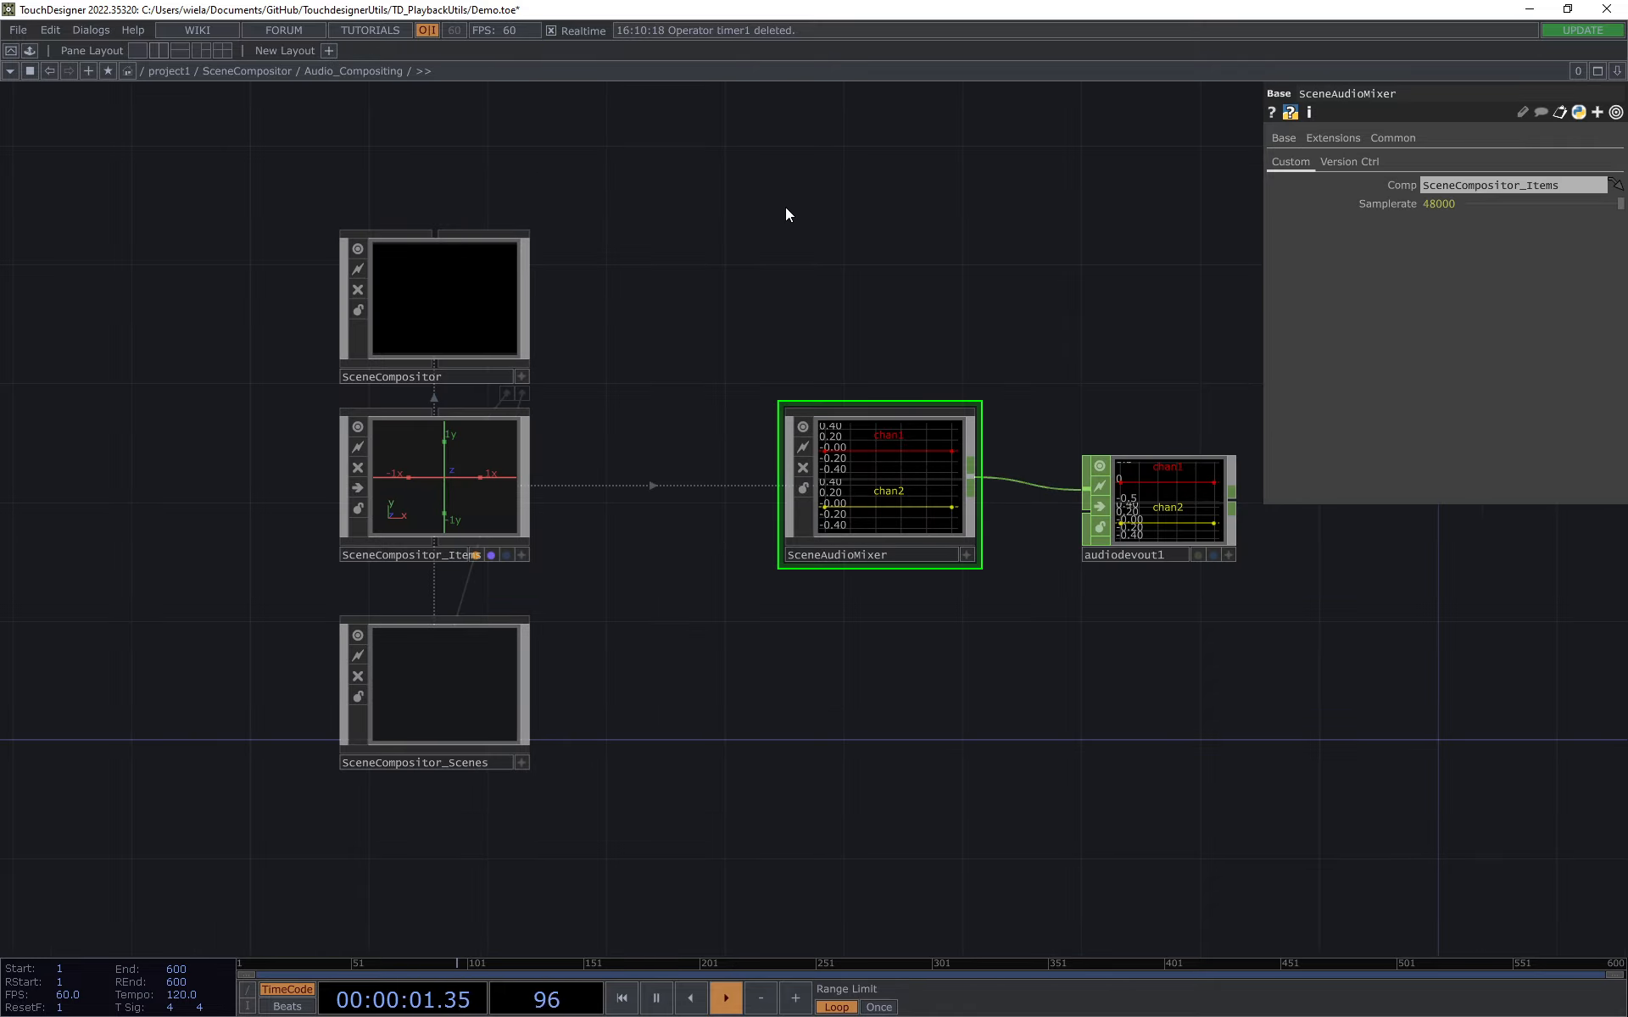
drag(785, 207, 818, 237)
click(274, 73)
drag(917, 436, 965, 509)
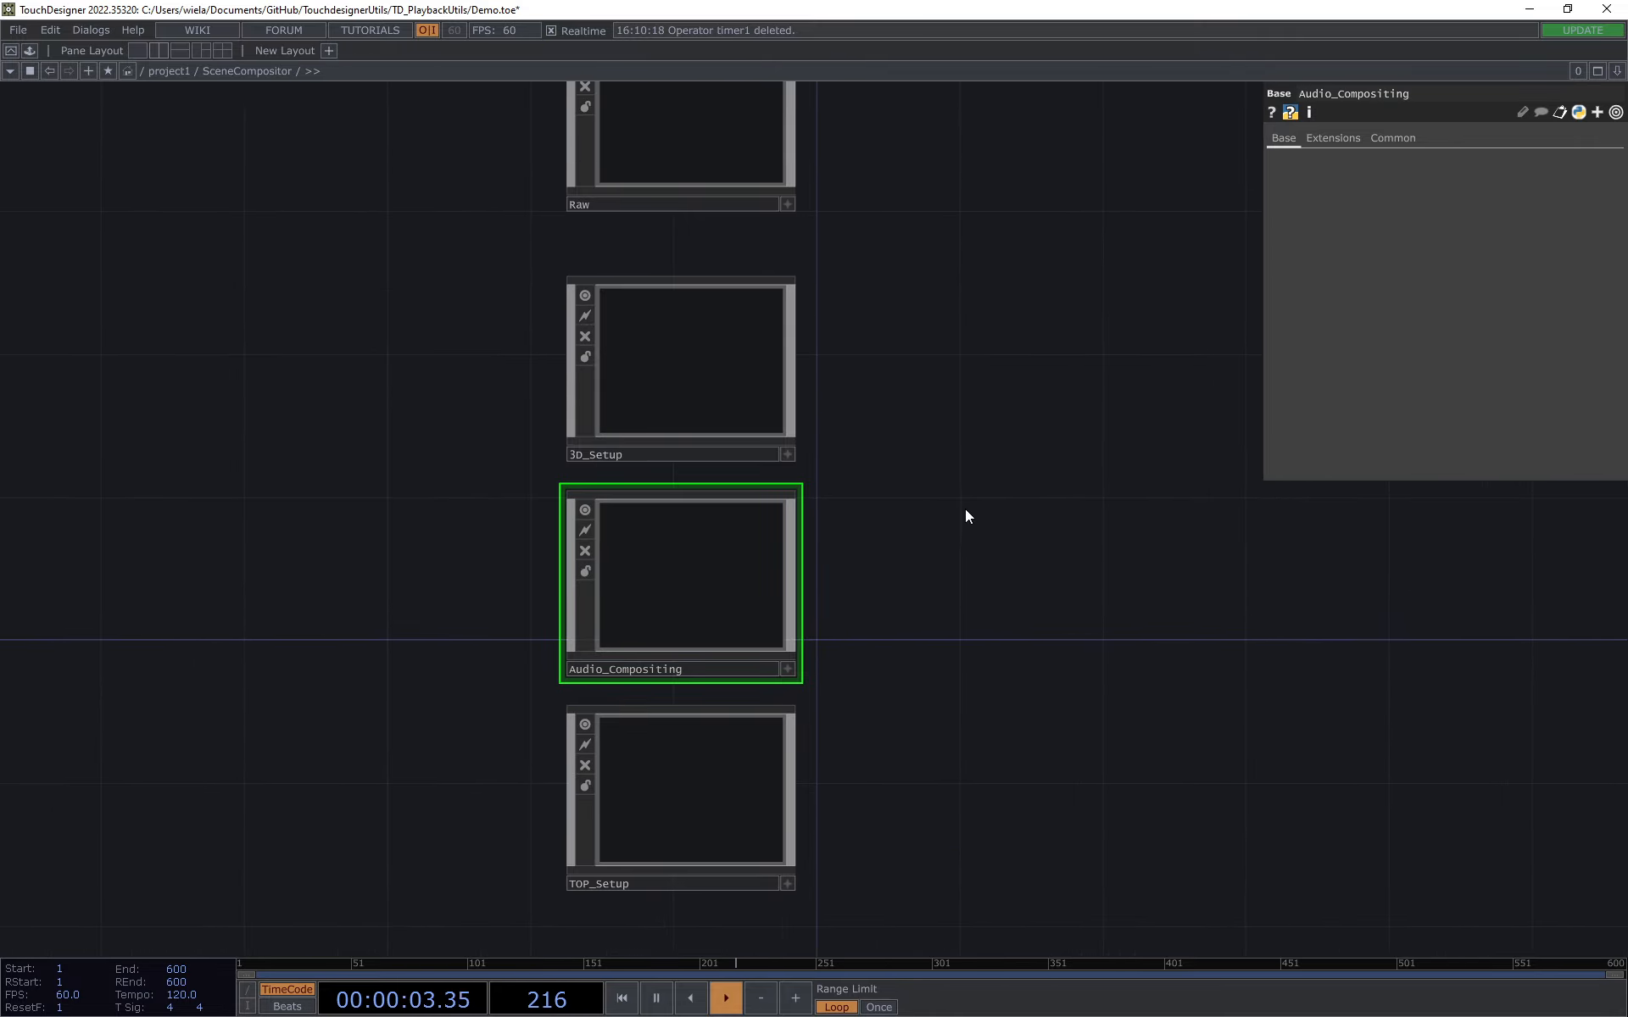